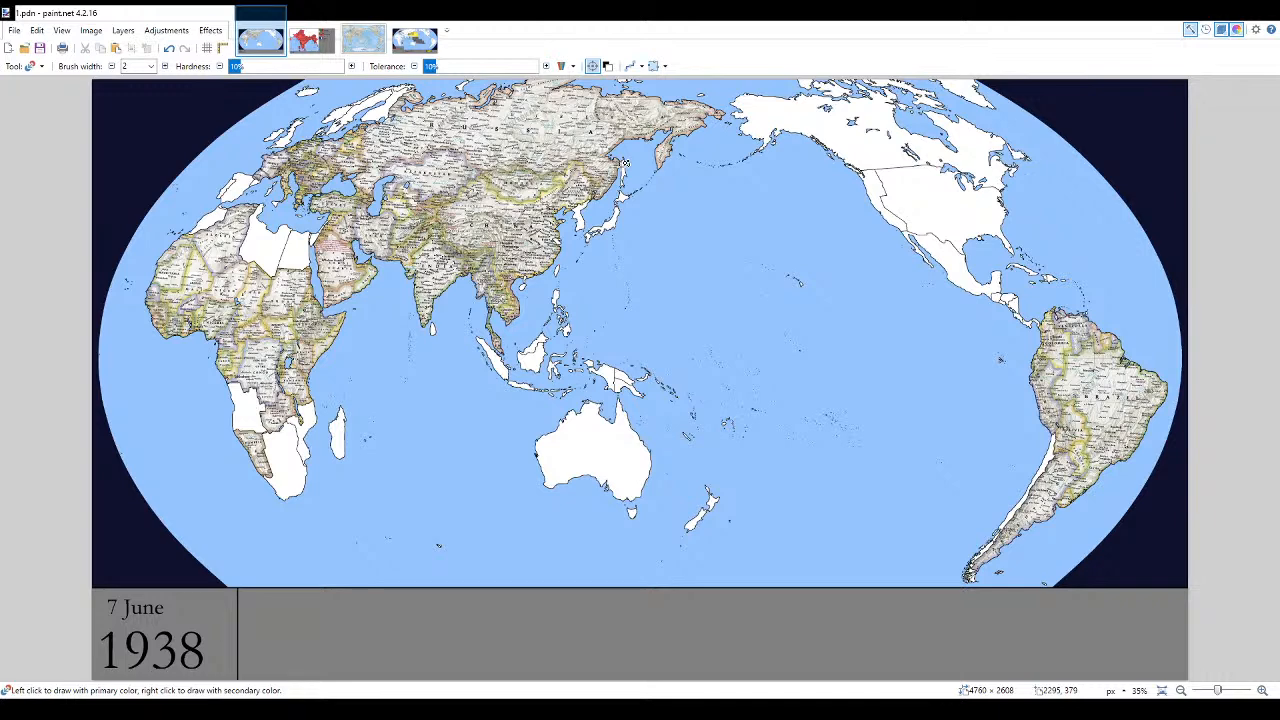
- Compare the political base map with the coloured 7 June 1938 reference map around Asia and the Pacific
{"action": "scroll", "coordinate": [688, 186], "scroll_direction": "up", "scroll_amount": 1}
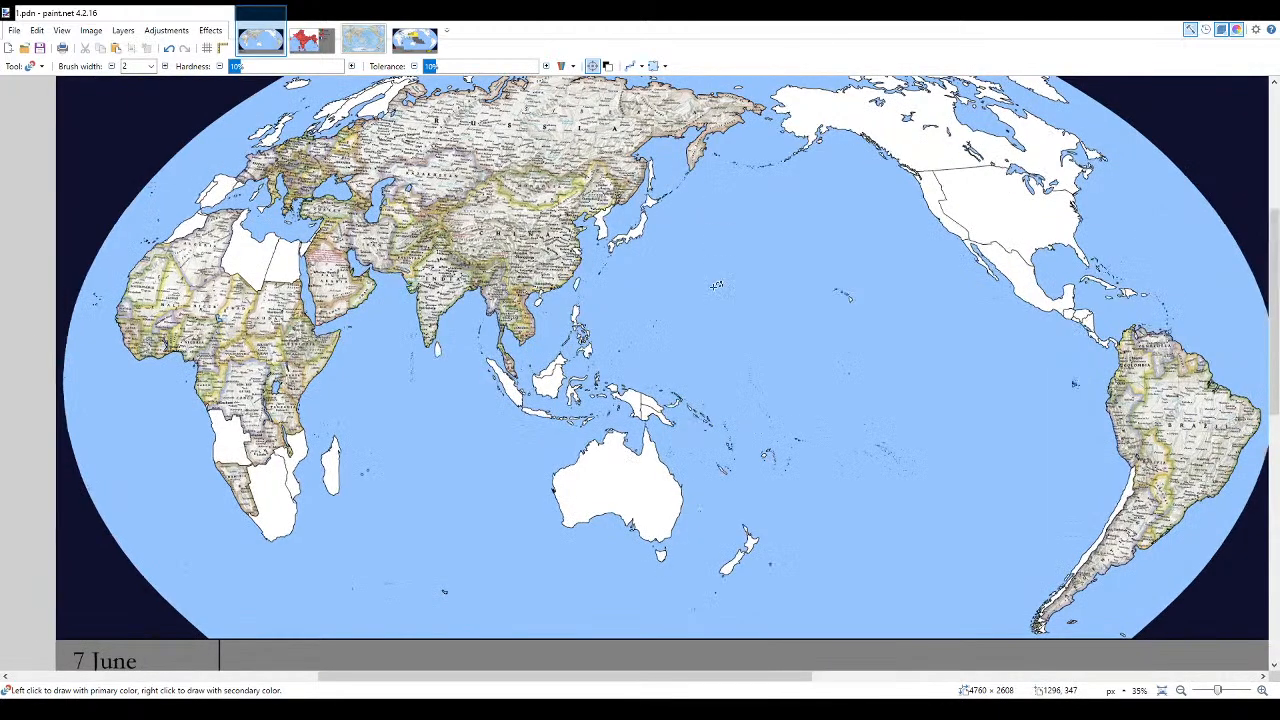
{"action": "scroll", "coordinate": [716, 286], "scroll_direction": "up", "scroll_amount": 4}
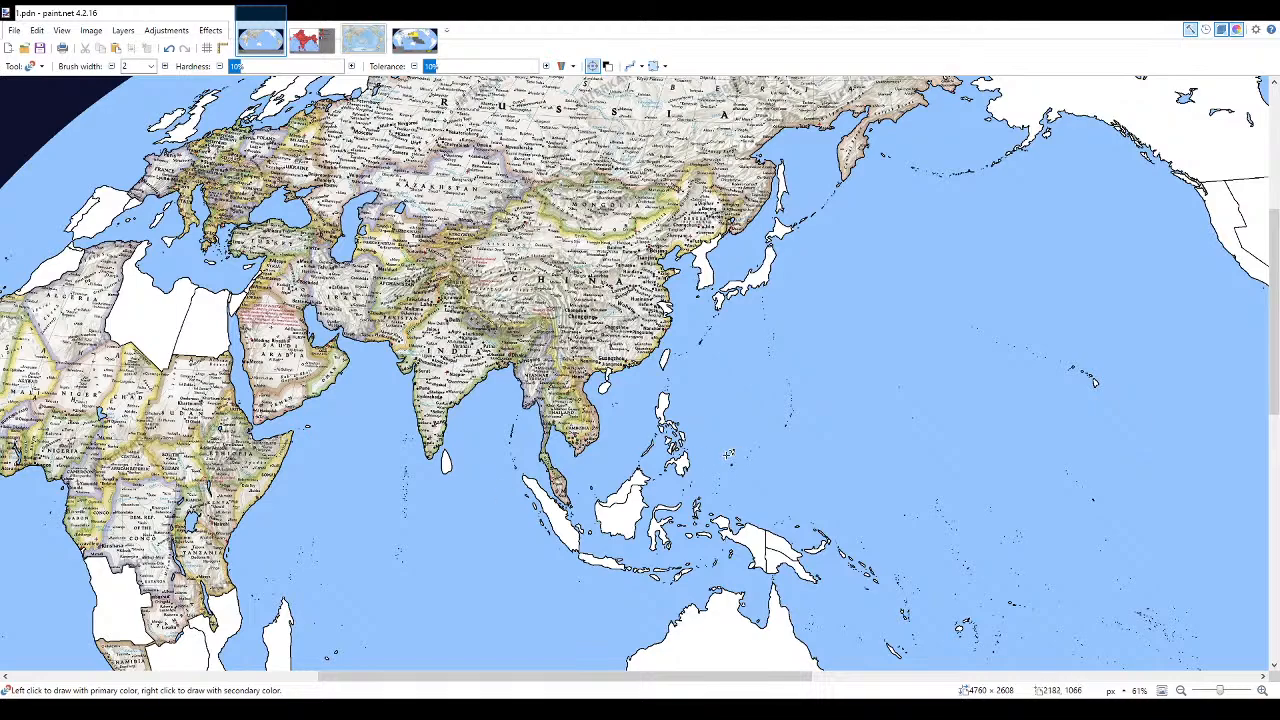
{"action": "scroll", "coordinate": [605, 474], "scroll_direction": "up", "scroll_amount": 2}
{"action": "scroll", "coordinate": [655, 473], "scroll_direction": "down", "scroll_amount": 4}
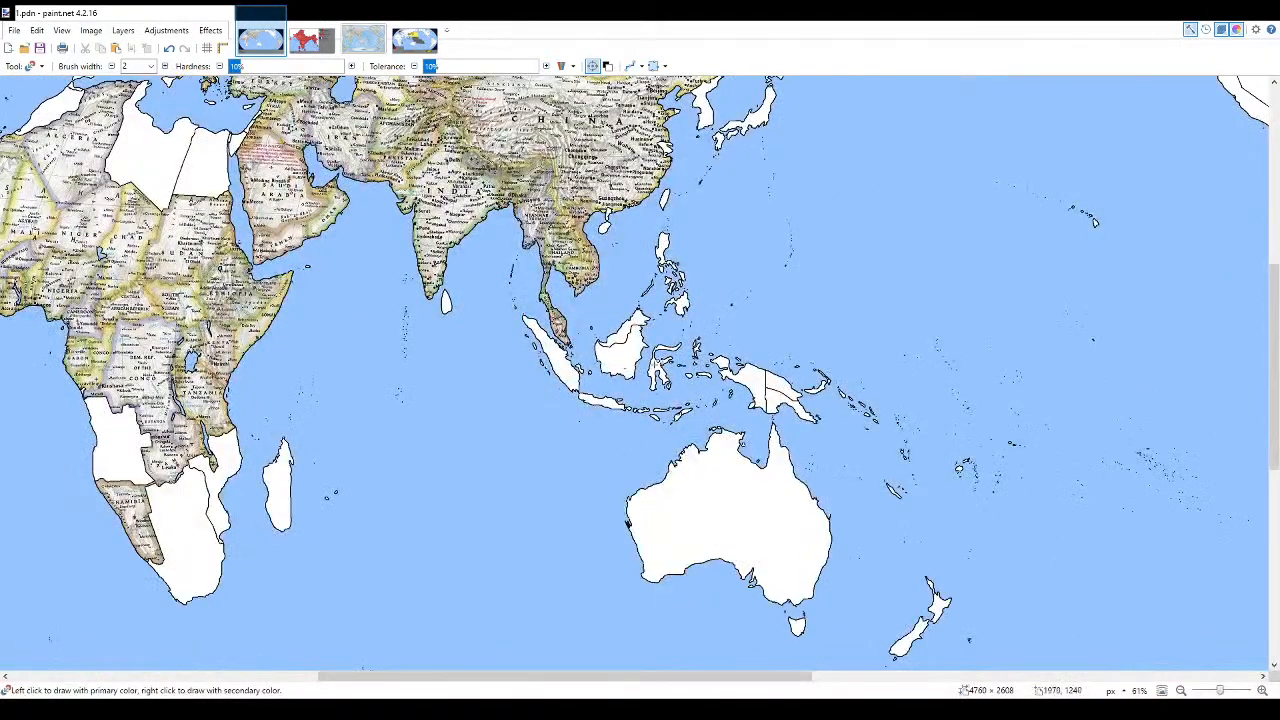
{"action": "scroll", "coordinate": [627, 521], "scroll_direction": "up", "scroll_amount": 3}
{"action": "left_click", "coordinate": [414, 37]}
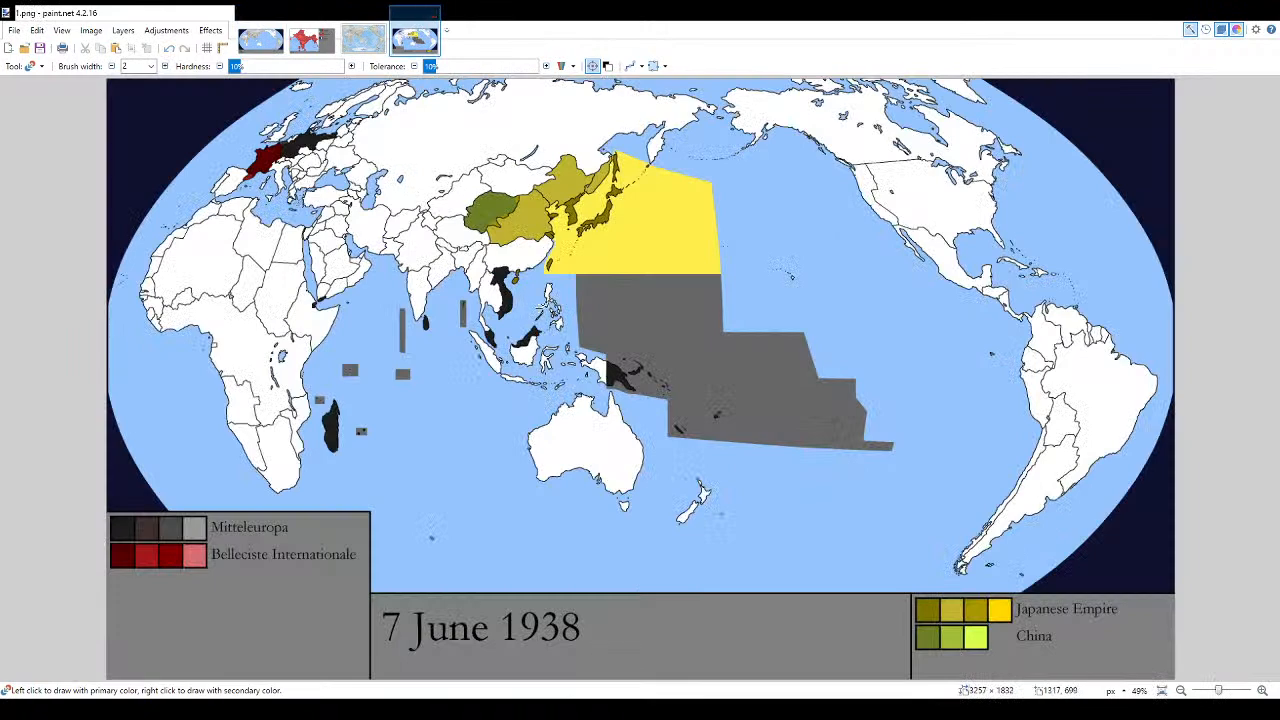
{"action": "scroll", "coordinate": [474, 326], "scroll_direction": "up", "scroll_amount": 4}
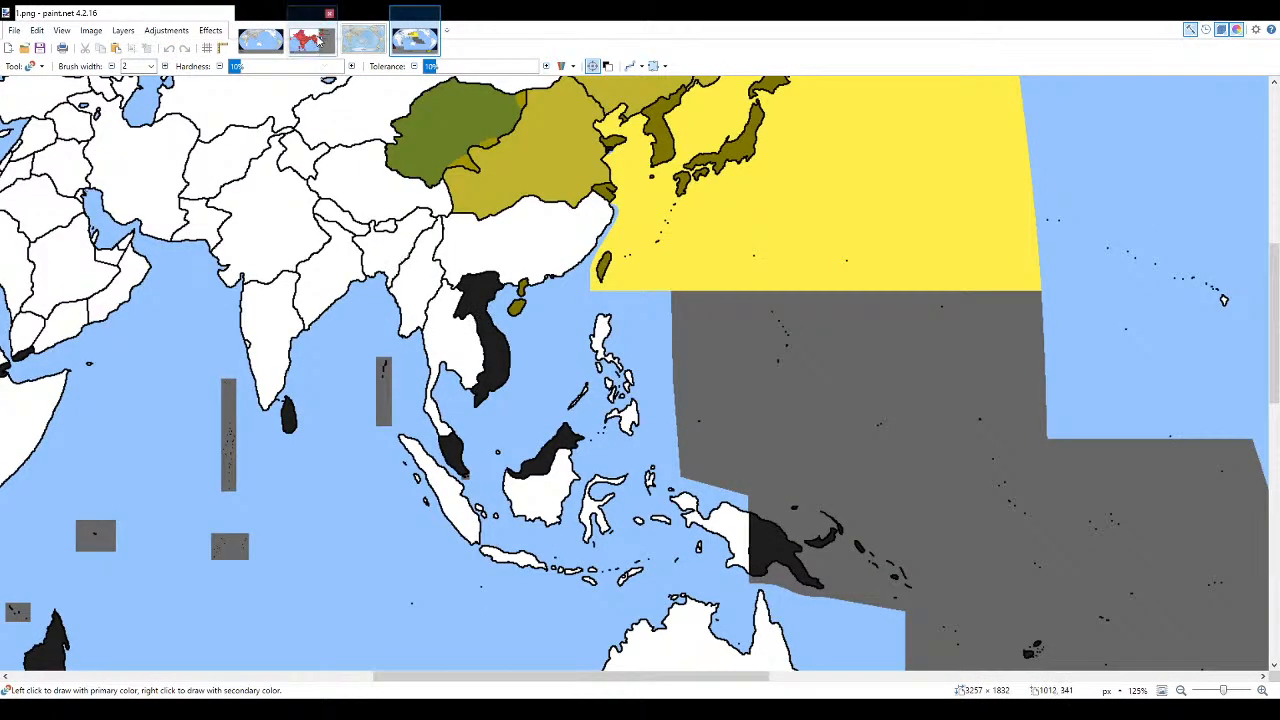
{"action": "left_click", "coordinate": [260, 40]}
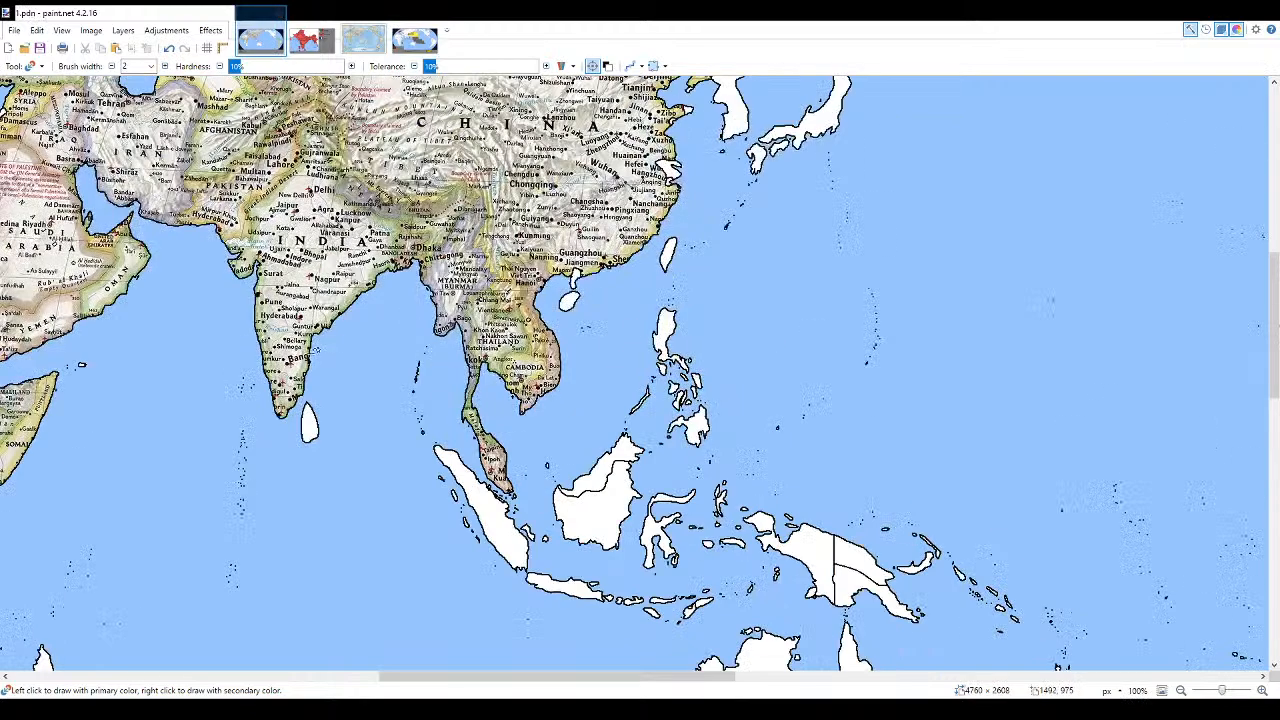
{"action": "scroll", "coordinate": [518, 379], "scroll_direction": "down", "scroll_amount": 2}
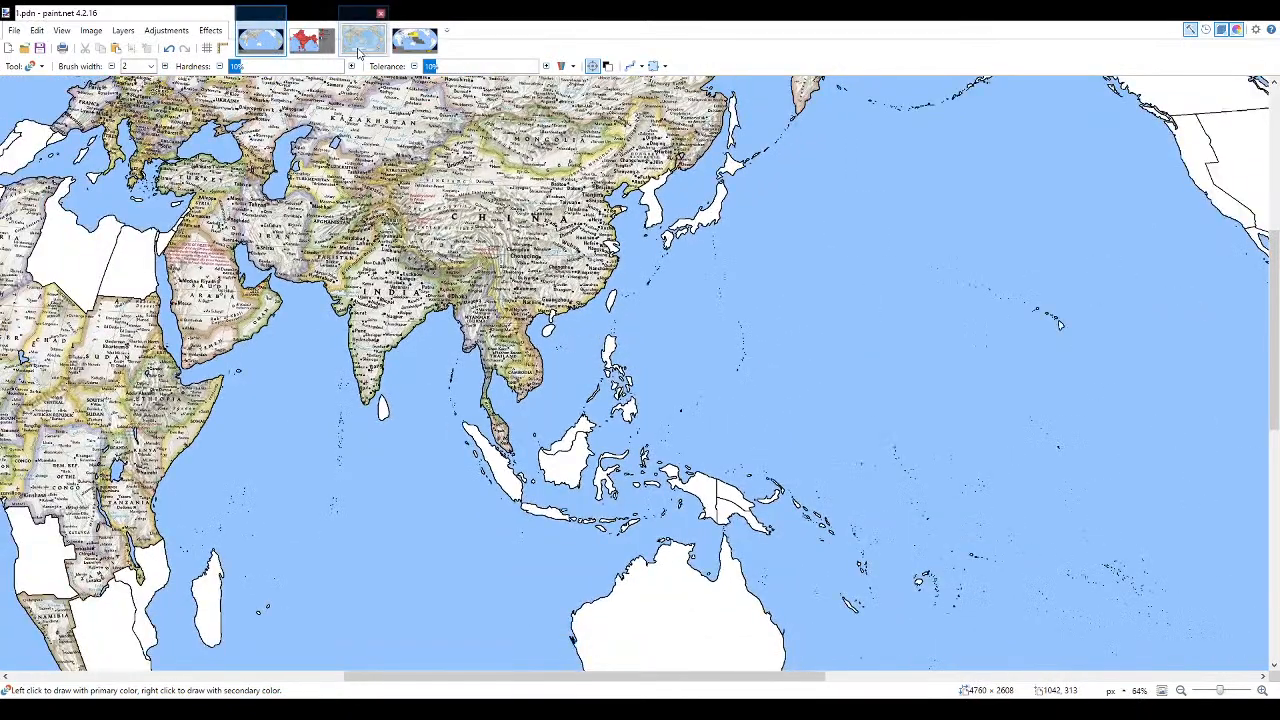
- Trace the southern Iran–Pakistan border in black with a width-2 brush, from the coast near Pasni to the bend south of Kuh-e Taftan
{"action": "scroll", "coordinate": [250, 197], "scroll_direction": "up", "scroll_amount": 4}
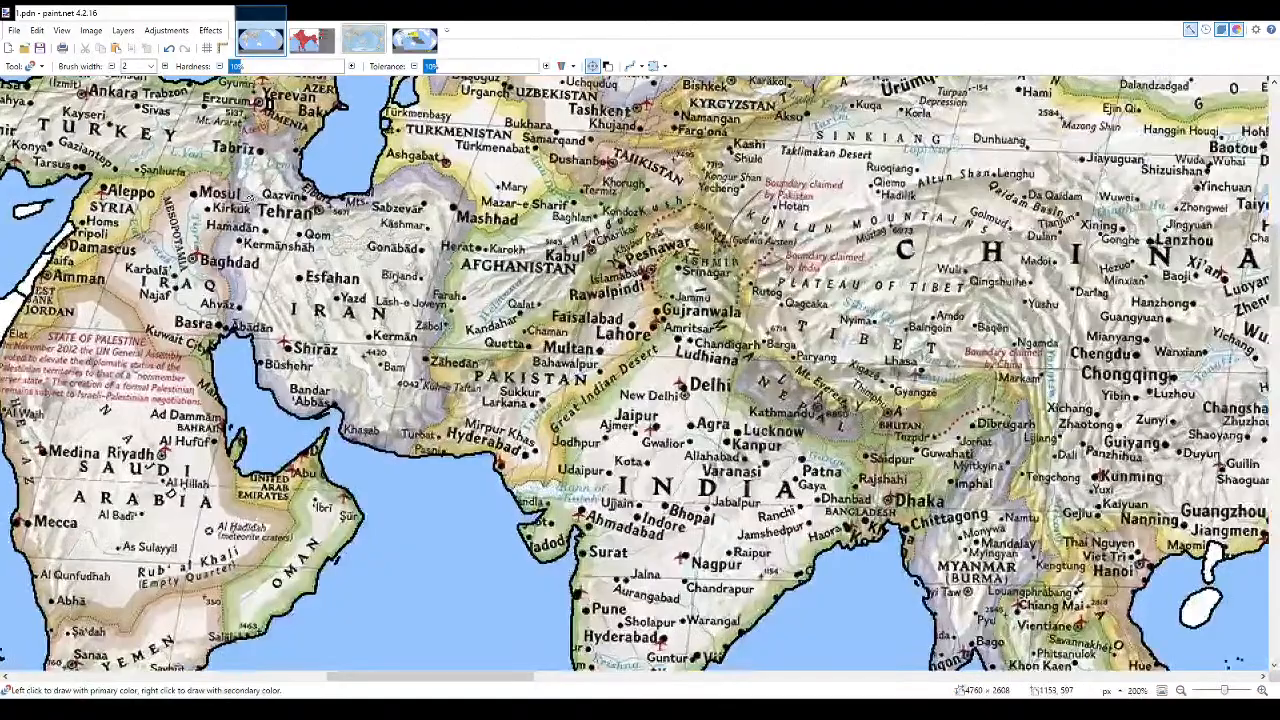
{"action": "scroll", "coordinate": [596, 406], "scroll_direction": "down", "scroll_amount": 1}
{"action": "scroll", "coordinate": [596, 406], "scroll_direction": "up", "scroll_amount": 1}
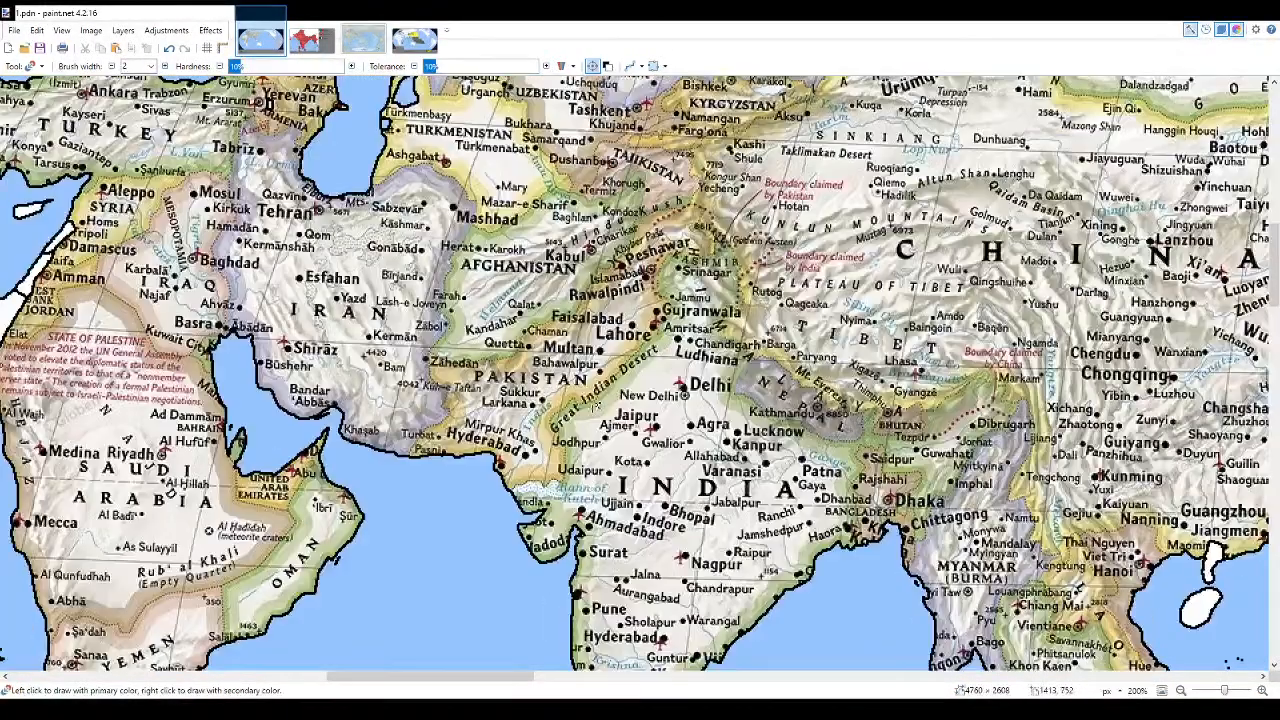
{"action": "scroll", "coordinate": [446, 440], "scroll_direction": "up", "scroll_amount": 6}
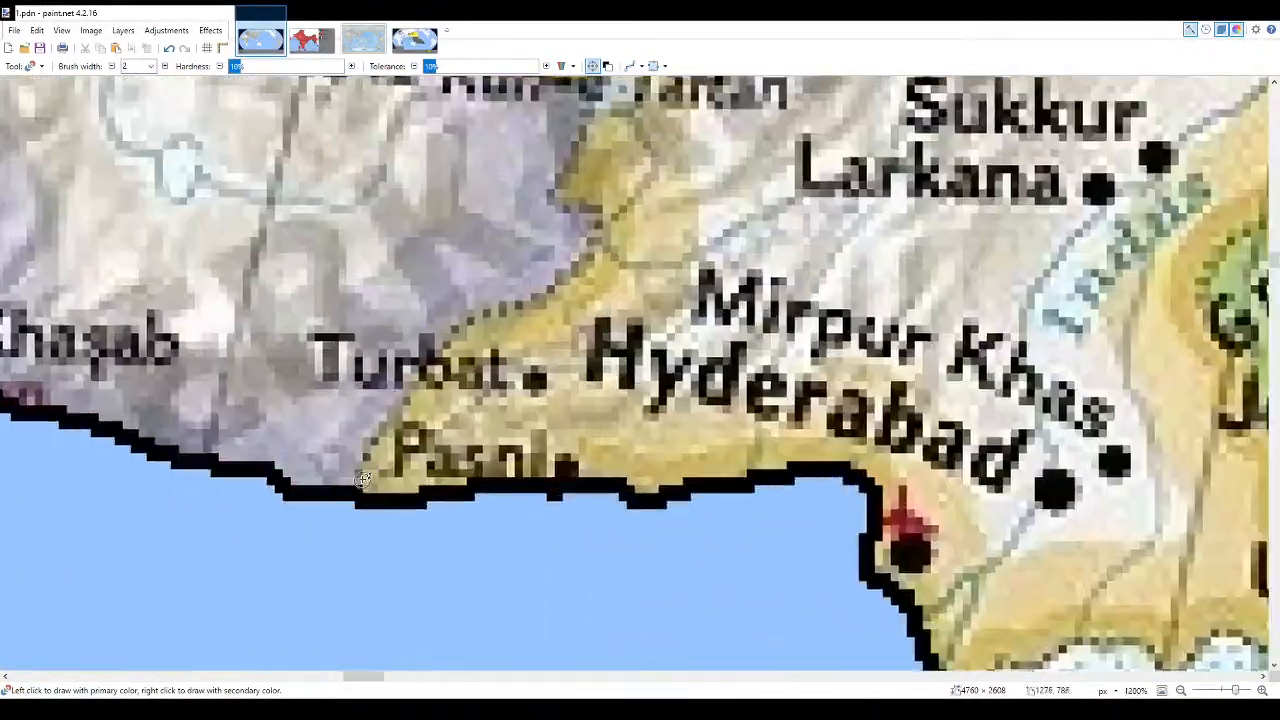
{"action": "mouse_move", "coordinate": [362, 486]}
{"action": "left_mouse_down"}
{"action": "mouse_move", "coordinate": [363, 474]}
{"action": "mouse_move", "coordinate": [362, 488]}
{"action": "left_mouse_up"}
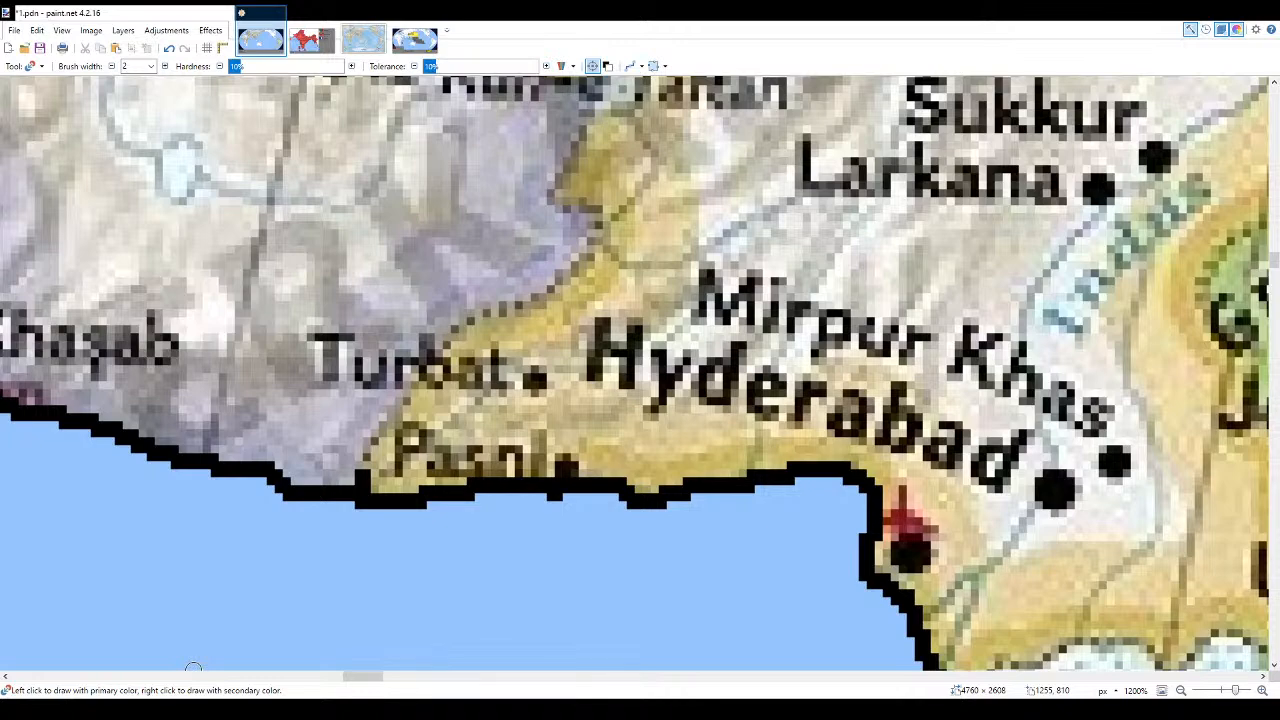
{"action": "scroll", "coordinate": [506, 614], "scroll_direction": "down", "scroll_amount": 3}
{"action": "scroll", "coordinate": [360, 620], "scroll_direction": "up", "scroll_amount": 5}
{"action": "mouse_move", "coordinate": [360, 620]}
{"action": "left_mouse_down"}
{"action": "mouse_move", "coordinate": [468, 446]}
{"action": "mouse_move", "coordinate": [600, 372]}
{"action": "mouse_move", "coordinate": [600, 395]}
{"action": "mouse_move", "coordinate": [605, 365]}
{"action": "mouse_move", "coordinate": [528, 400]}
{"action": "mouse_move", "coordinate": [640, 348]}
{"action": "mouse_move", "coordinate": [743, 255]}
{"action": "mouse_move", "coordinate": [738, 212]}
{"action": "mouse_move", "coordinate": [658, 186]}
{"action": "left_mouse_up"}
{"action": "key", "text": "e"}
{"action": "key", "text": "b"}
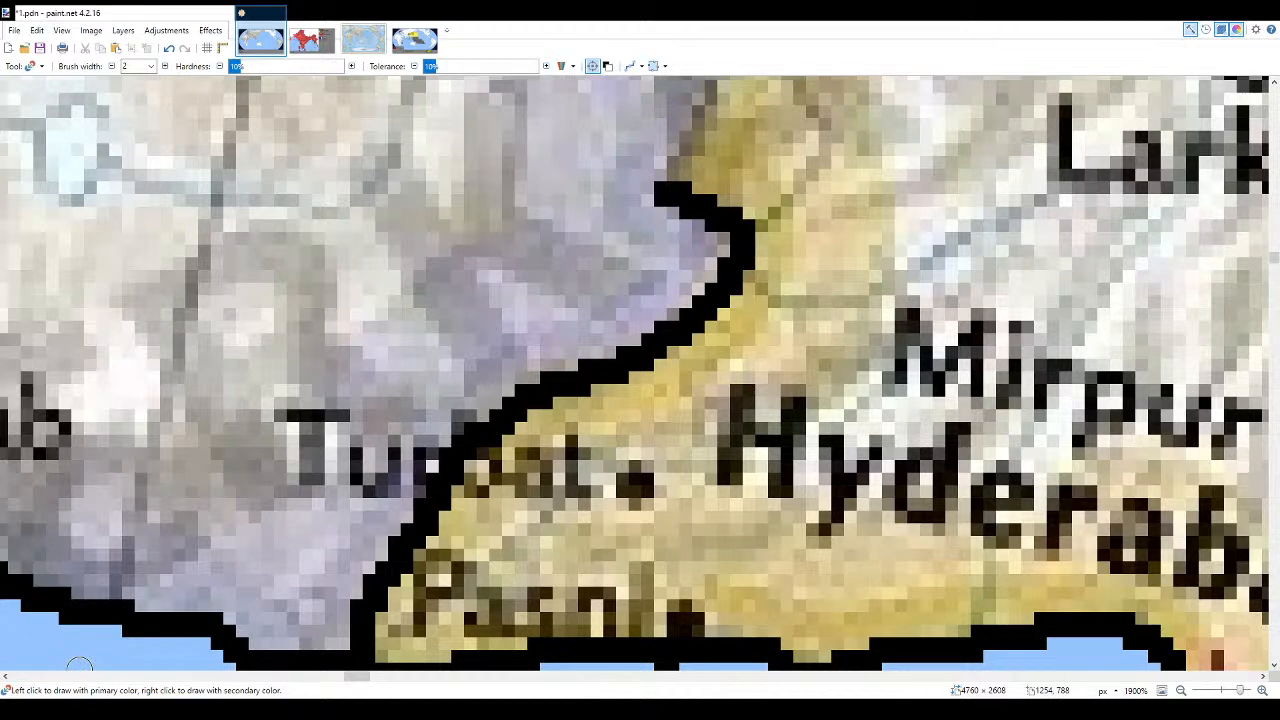
- Continue the black Iran–Pakistan border past Kuh-e Taftan and Zahedan to the Afghan border
{"action": "scroll", "coordinate": [674, 340], "scroll_direction": "up", "scroll_amount": 3}
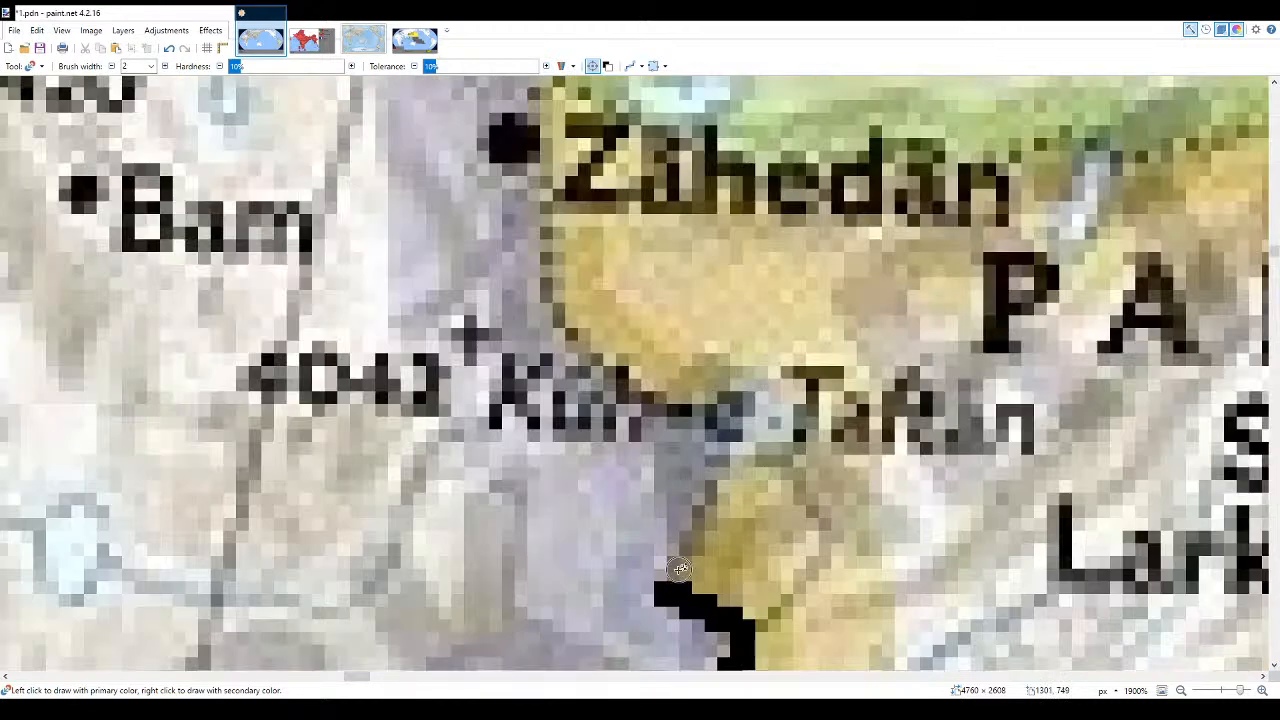
{"action": "mouse_move", "coordinate": [670, 570]}
{"action": "left_mouse_down"}
{"action": "mouse_move", "coordinate": [724, 457]}
{"action": "mouse_move", "coordinate": [716, 421]}
{"action": "mouse_move", "coordinate": [581, 350]}
{"action": "mouse_move", "coordinate": [539, 273]}
{"action": "mouse_move", "coordinate": [541, 205]}
{"action": "left_mouse_up"}
{"action": "scroll", "coordinate": [541, 205], "scroll_direction": "up", "scroll_amount": 3}
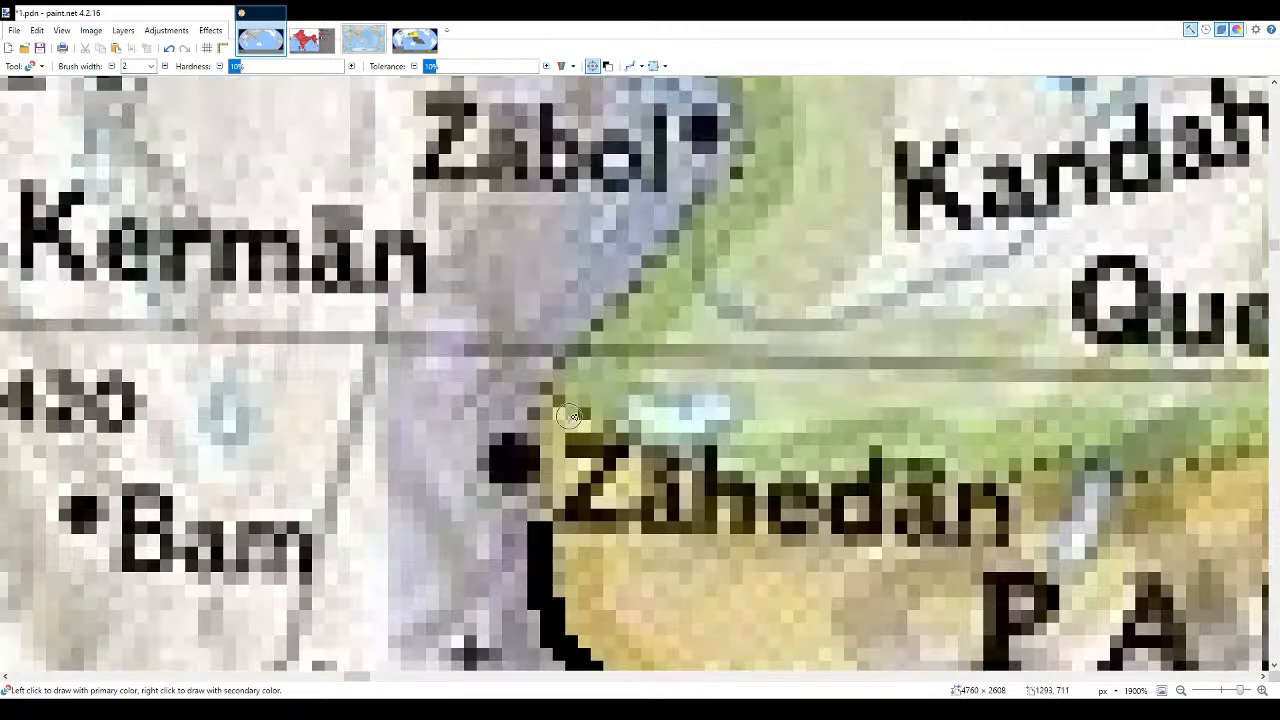
{"action": "mouse_move", "coordinate": [540, 520]}
{"action": "left_mouse_down"}
{"action": "mouse_move", "coordinate": [538, 421]}
{"action": "mouse_move", "coordinate": [555, 352]}
{"action": "left_mouse_up"}
{"action": "scroll", "coordinate": [435, 460], "scroll_direction": "down", "scroll_amount": 4}
{"action": "scroll", "coordinate": [435, 460], "scroll_direction": "down", "scroll_amount": 8}
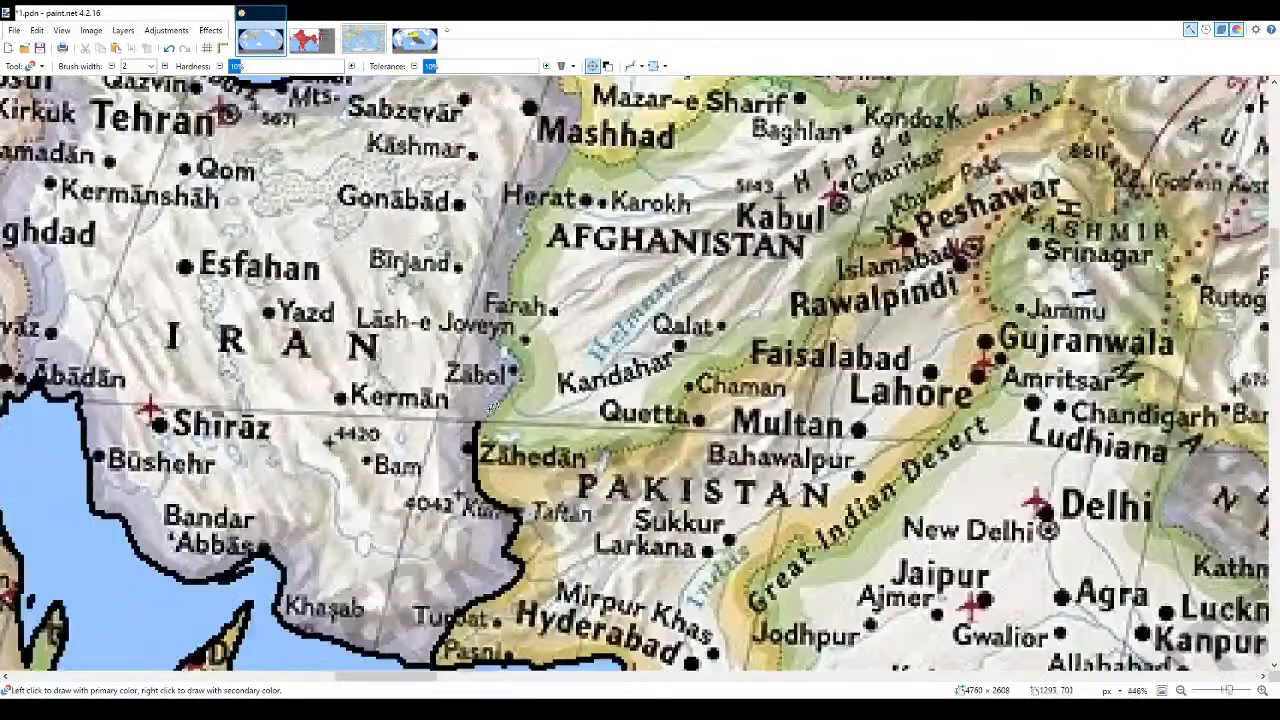
- Trace the Iran–Afghanistan border in black from Zahedan past Zabol, Farah and Herat to the Mashhad label
{"action": "scroll", "coordinate": [473, 447], "scroll_direction": "up", "scroll_amount": 10}
{"action": "key", "text": "e"}
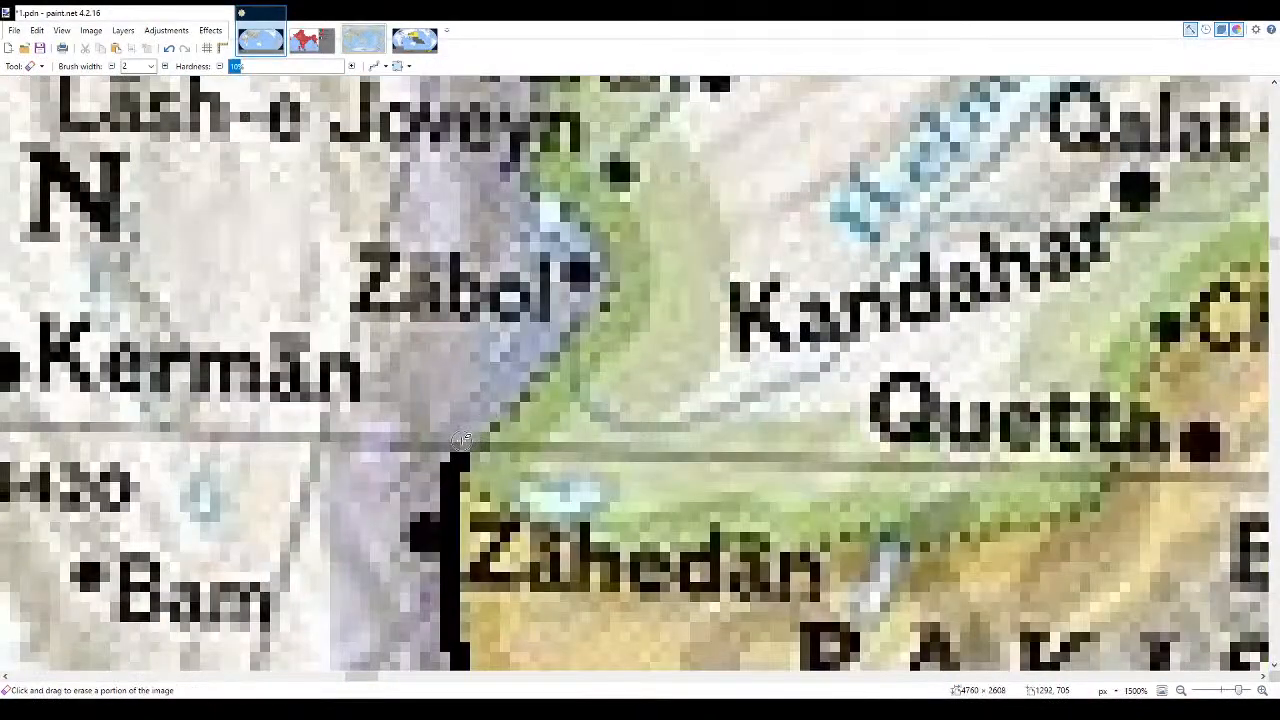
{"action": "key", "text": "b"}
{"action": "mouse_move", "coordinate": [469, 447]}
{"action": "left_mouse_down"}
{"action": "mouse_move", "coordinate": [566, 355]}
{"action": "mouse_move", "coordinate": [612, 272]}
{"action": "mouse_move", "coordinate": [571, 204]}
{"action": "mouse_move", "coordinate": [518, 162]}
{"action": "left_mouse_up"}
{"action": "scroll", "coordinate": [518, 162], "scroll_direction": "up", "scroll_amount": 3}
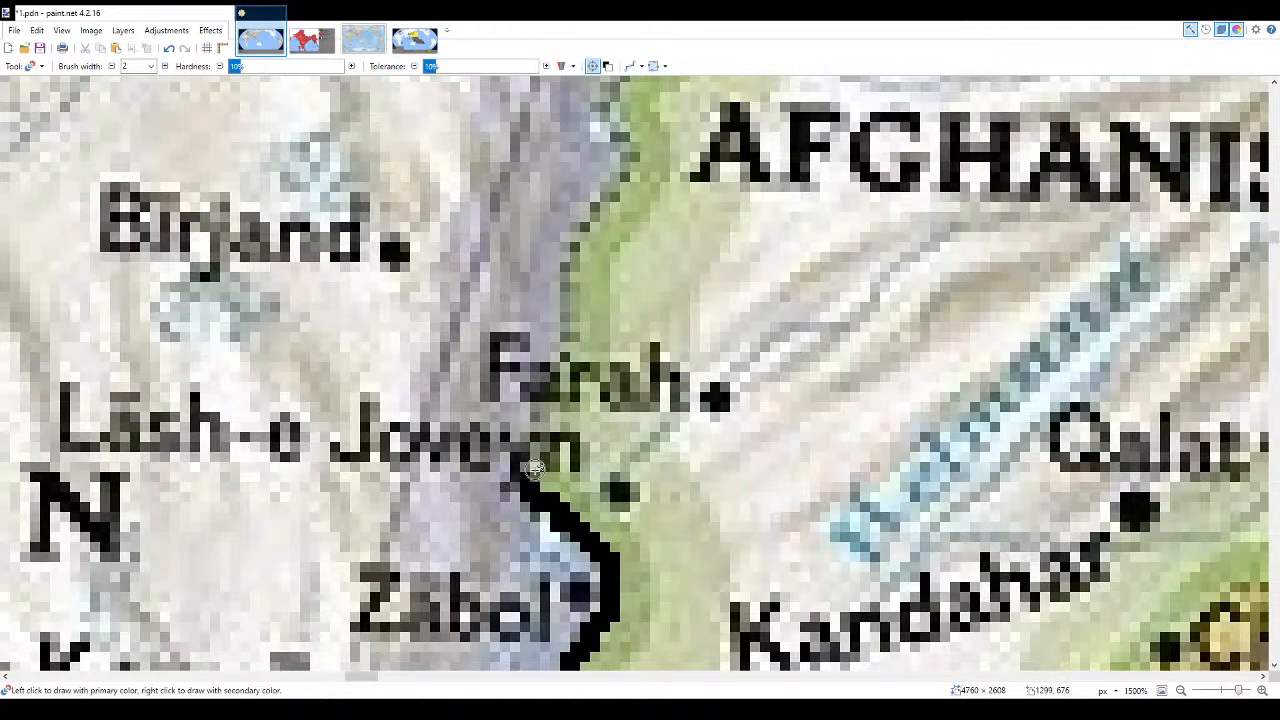
{"action": "mouse_move", "coordinate": [536, 468]}
{"action": "left_mouse_down"}
{"action": "mouse_move", "coordinate": [581, 254]}
{"action": "mouse_move", "coordinate": [639, 163]}
{"action": "mouse_move", "coordinate": [610, 126]}
{"action": "left_mouse_up"}
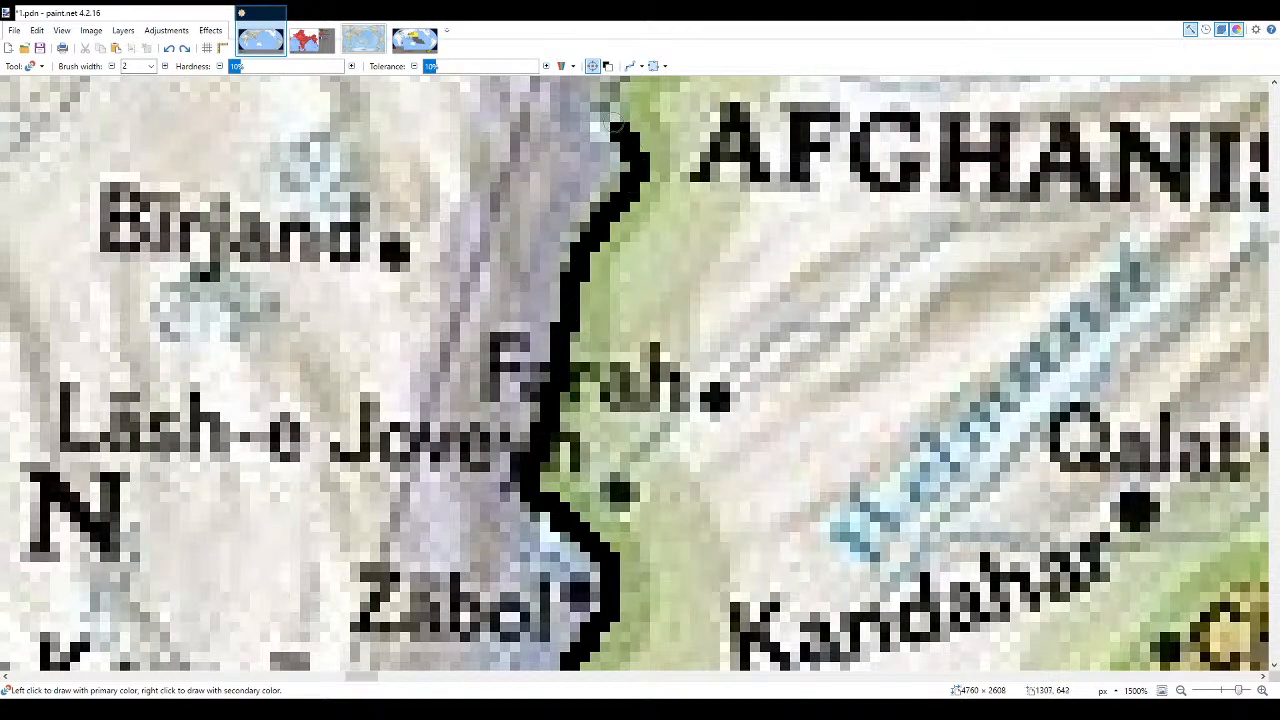
{"action": "scroll", "coordinate": [660, 405], "scroll_direction": "up", "scroll_amount": 3}
{"action": "scroll", "coordinate": [647, 410], "scroll_direction": "up", "scroll_amount": 1}
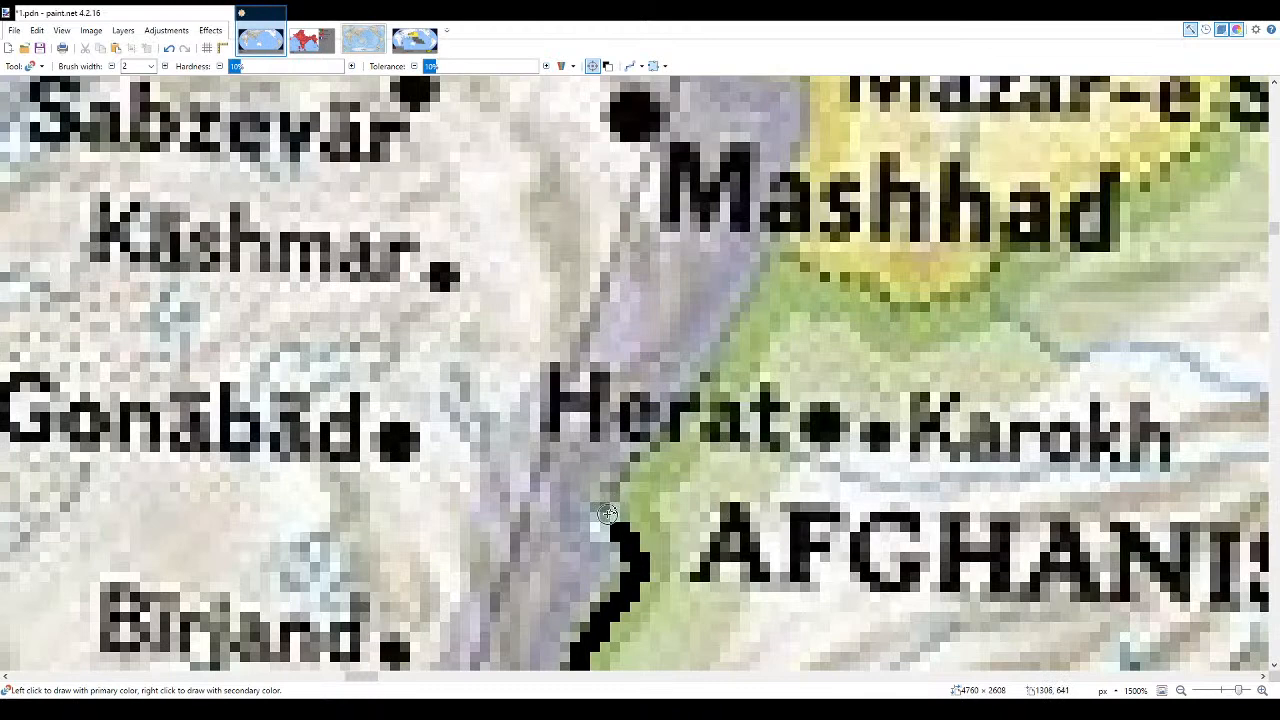
{"action": "mouse_move", "coordinate": [608, 515]}
{"action": "left_mouse_down"}
{"action": "mouse_move", "coordinate": [622, 475]}
{"action": "mouse_move", "coordinate": [695, 395]}
{"action": "mouse_move", "coordinate": [780, 230]}
{"action": "left_mouse_up"}
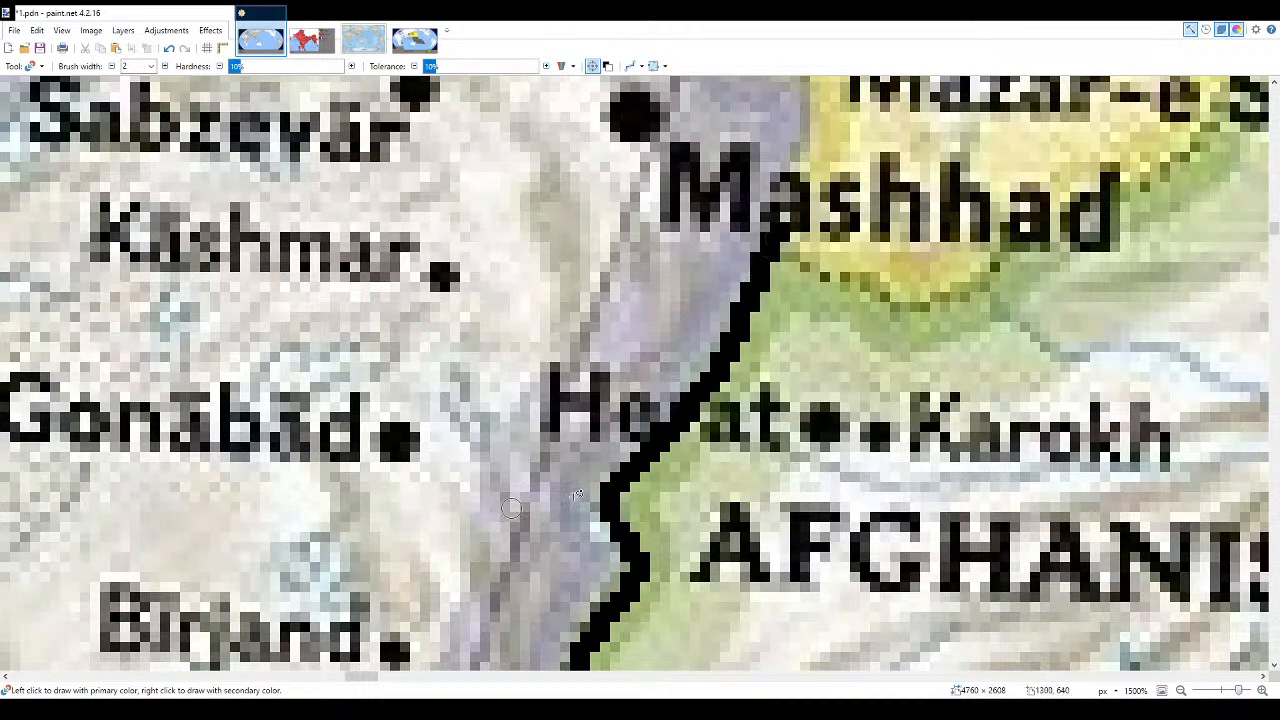
- Extend the black border north through the Mashhad label to the corner where it turns west along Turkmenistan
{"action": "scroll", "coordinate": [600, 490], "scroll_direction": "up", "scroll_amount": 4}
{"action": "mouse_move", "coordinate": [780, 540]}
{"action": "left_mouse_down"}
{"action": "mouse_move", "coordinate": [806, 392]}
{"action": "mouse_move", "coordinate": [783, 556]}
{"action": "left_mouse_up"}
{"action": "key", "text": "ctrl+z"}
{"action": "mouse_move", "coordinate": [793, 409]}
{"action": "left_mouse_down"}
{"action": "mouse_move", "coordinate": [797, 385]}
{"action": "mouse_move", "coordinate": [752, 392]}
{"action": "left_mouse_up"}
{"action": "left_click", "coordinate": [749, 392]}
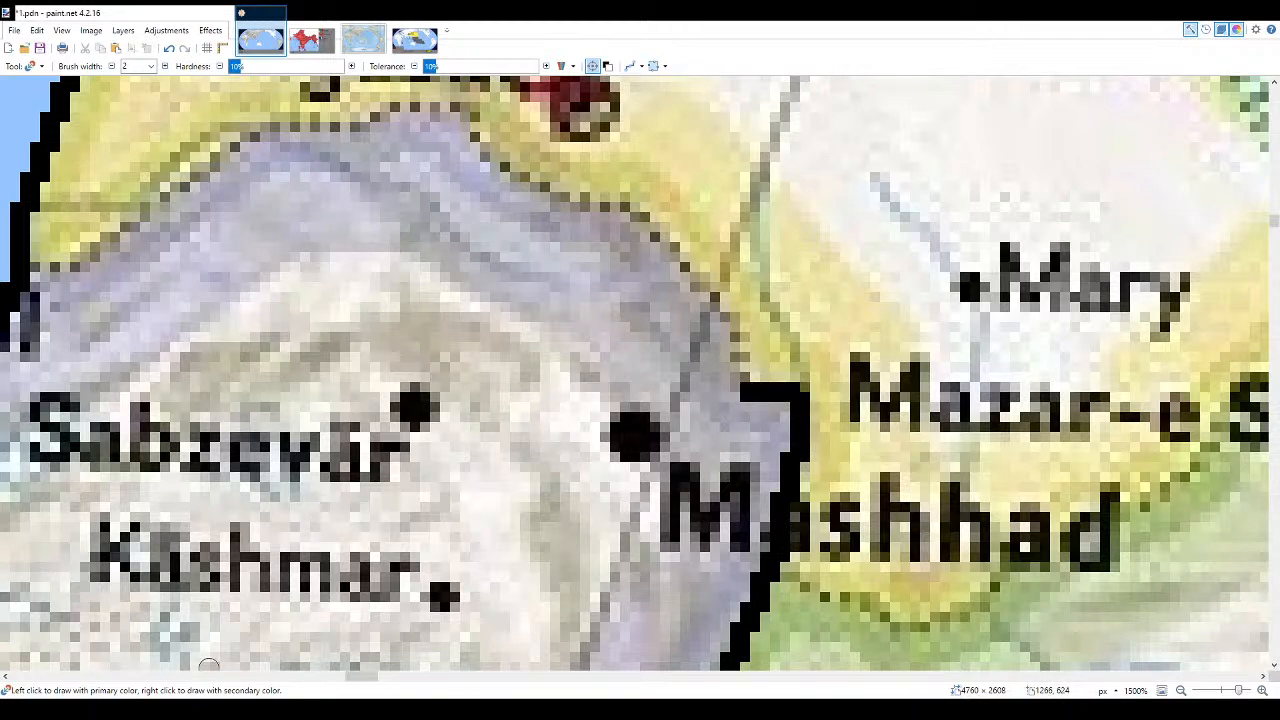
- Trace the Iran–Turkmenistan border from the Caspian coast past Ashgabat to the line near Mashhad, undoing faulty touch-ups
{"action": "scroll", "coordinate": [900, 550], "scroll_direction": "down", "scroll_amount": 2}
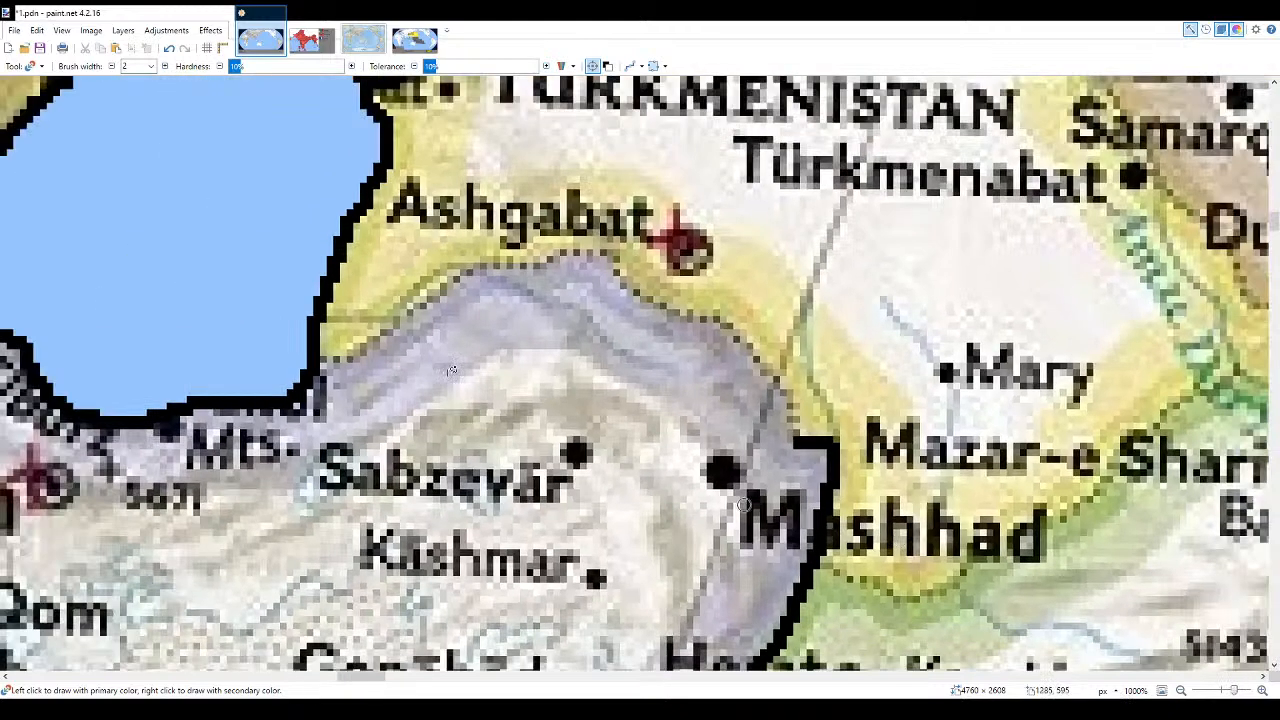
{"action": "scroll", "coordinate": [331, 377], "scroll_direction": "up", "scroll_amount": 2}
{"action": "mouse_move", "coordinate": [331, 377]}
{"action": "left_mouse_down"}
{"action": "mouse_move", "coordinate": [384, 356]}
{"action": "mouse_move", "coordinate": [480, 273]}
{"action": "mouse_move", "coordinate": [558, 231]}
{"action": "left_mouse_up"}
{"action": "mouse_move", "coordinate": [614, 221]}
{"action": "left_mouse_down"}
{"action": "mouse_move", "coordinate": [760, 221]}
{"action": "mouse_move", "coordinate": [804, 273]}
{"action": "mouse_move", "coordinate": [937, 322]}
{"action": "mouse_move", "coordinate": [983, 372]}
{"action": "mouse_move", "coordinate": [1043, 512]}
{"action": "left_mouse_up"}
{"action": "key", "text": "e"}
{"action": "mouse_move", "coordinate": [1010, 410]}
{"action": "left_mouse_down"}
{"action": "mouse_move", "coordinate": [975, 405]}
{"action": "mouse_move", "coordinate": [998, 434]}
{"action": "mouse_move", "coordinate": [996, 392]}
{"action": "mouse_move", "coordinate": [1018, 416]}
{"action": "mouse_move", "coordinate": [1042, 482]}
{"action": "mouse_move", "coordinate": [1001, 388]}
{"action": "mouse_move", "coordinate": [1036, 483]}
{"action": "left_mouse_up"}
{"action": "key", "text": "r"}
{"action": "key", "text": "ctrl+z"}
{"action": "key", "text": "ctrl+z"}
- Trace the Afghanistan–Pakistan border in black from the Iranian border near Zahedan eastward past Quetta towards Chaman
{"action": "scroll", "coordinate": [1036, 484], "scroll_direction": "down", "scroll_amount": 10}
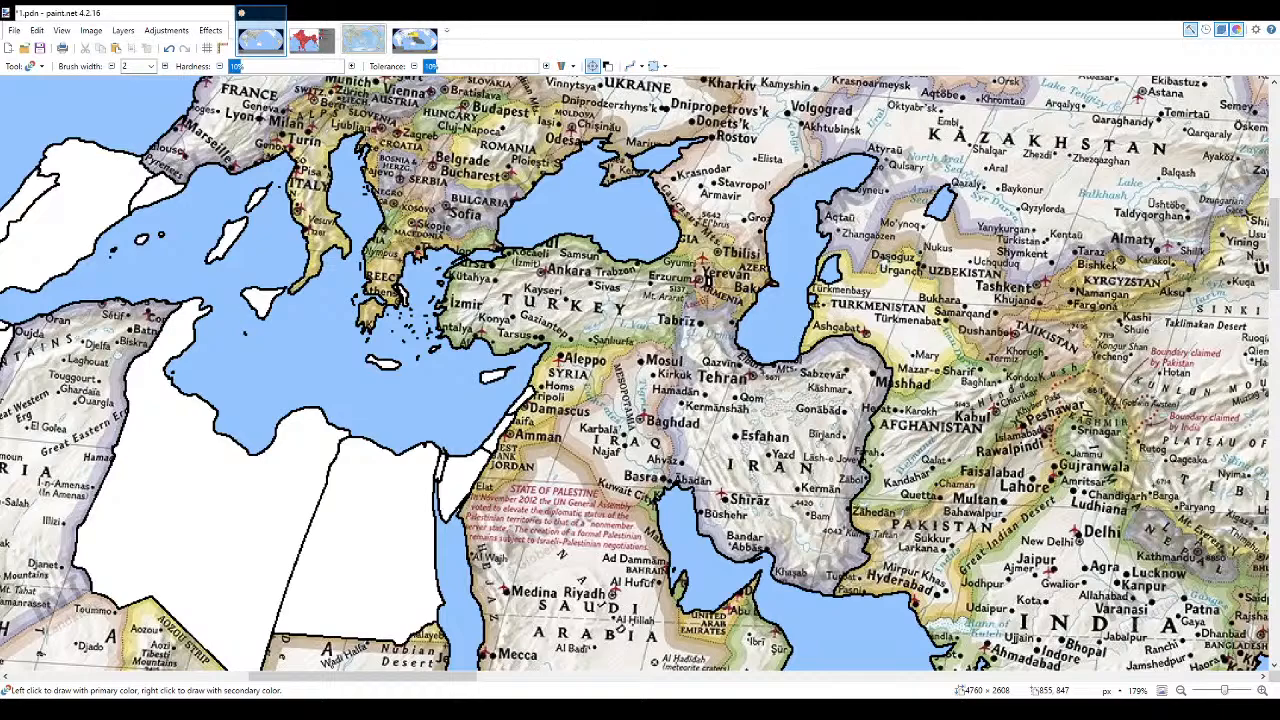
{"action": "scroll", "coordinate": [858, 505], "scroll_direction": "up", "scroll_amount": 10}
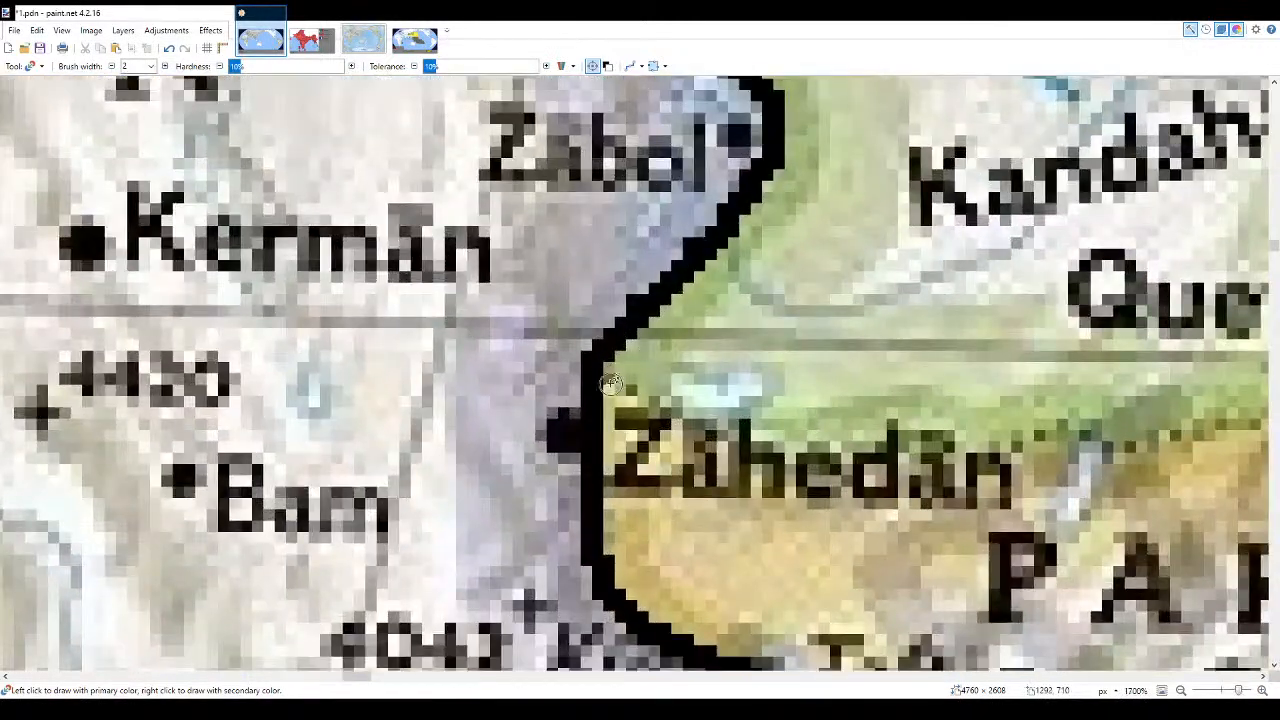
{"action": "mouse_move", "coordinate": [606, 398]}
{"action": "left_mouse_down"}
{"action": "mouse_move", "coordinate": [754, 445]}
{"action": "mouse_move", "coordinate": [860, 466]}
{"action": "mouse_move", "coordinate": [979, 452]}
{"action": "mouse_move", "coordinate": [1034, 430]}
{"action": "mouse_move", "coordinate": [1234, 438]}
{"action": "left_mouse_up"}
{"action": "scroll", "coordinate": [1230, 440], "scroll_direction": "down", "scroll_amount": 5}
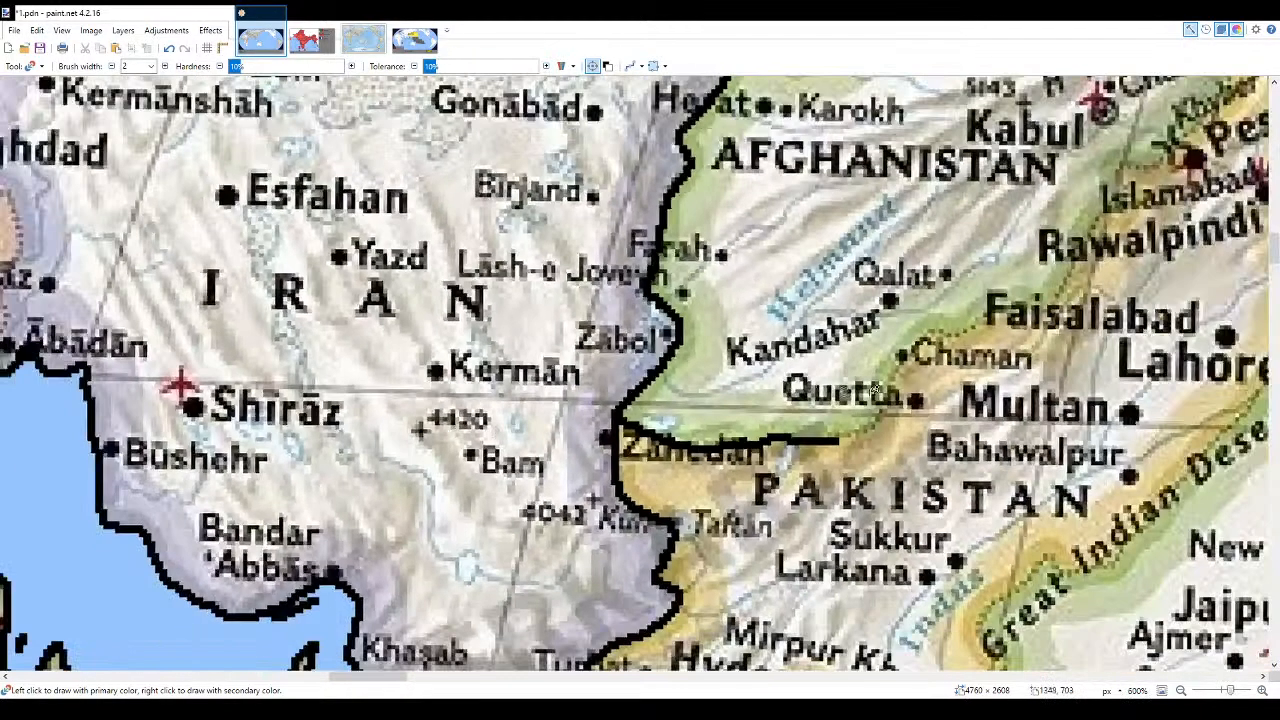
{"action": "scroll", "coordinate": [832, 468], "scroll_direction": "up", "scroll_amount": 5}
{"action": "scroll", "coordinate": [832, 468], "scroll_direction": "up", "scroll_amount": 1}
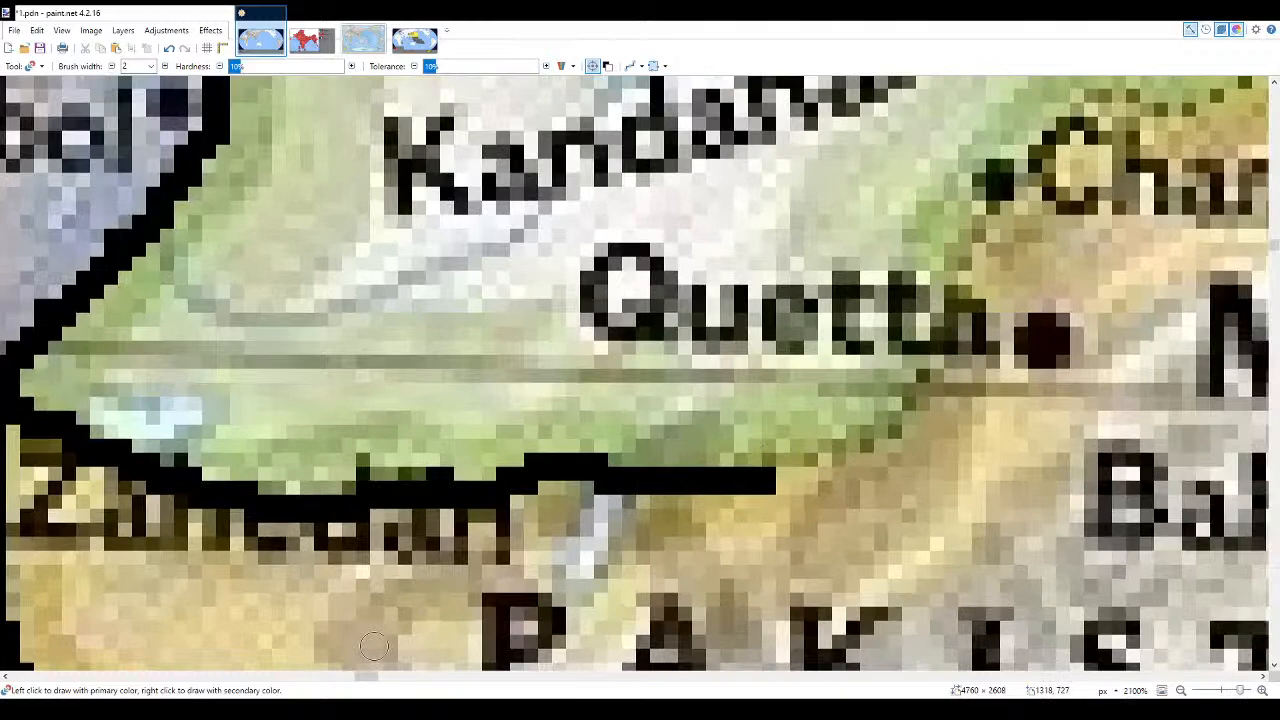
{"action": "mouse_move", "coordinate": [772, 470]}
{"action": "left_mouse_down"}
{"action": "mouse_move", "coordinate": [920, 408]}
{"action": "mouse_move", "coordinate": [986, 172]}
{"action": "mouse_move", "coordinate": [1008, 160]}
{"action": "left_mouse_up"}
- Continue the black Afghanistan–Pakistan border past Chaman and across the Faisalabad label to just below the Rawalpindi label
{"action": "scroll", "coordinate": [725, 371], "scroll_direction": "down", "scroll_amount": 5}
{"action": "scroll", "coordinate": [760, 335], "scroll_direction": "up", "scroll_amount": 5}
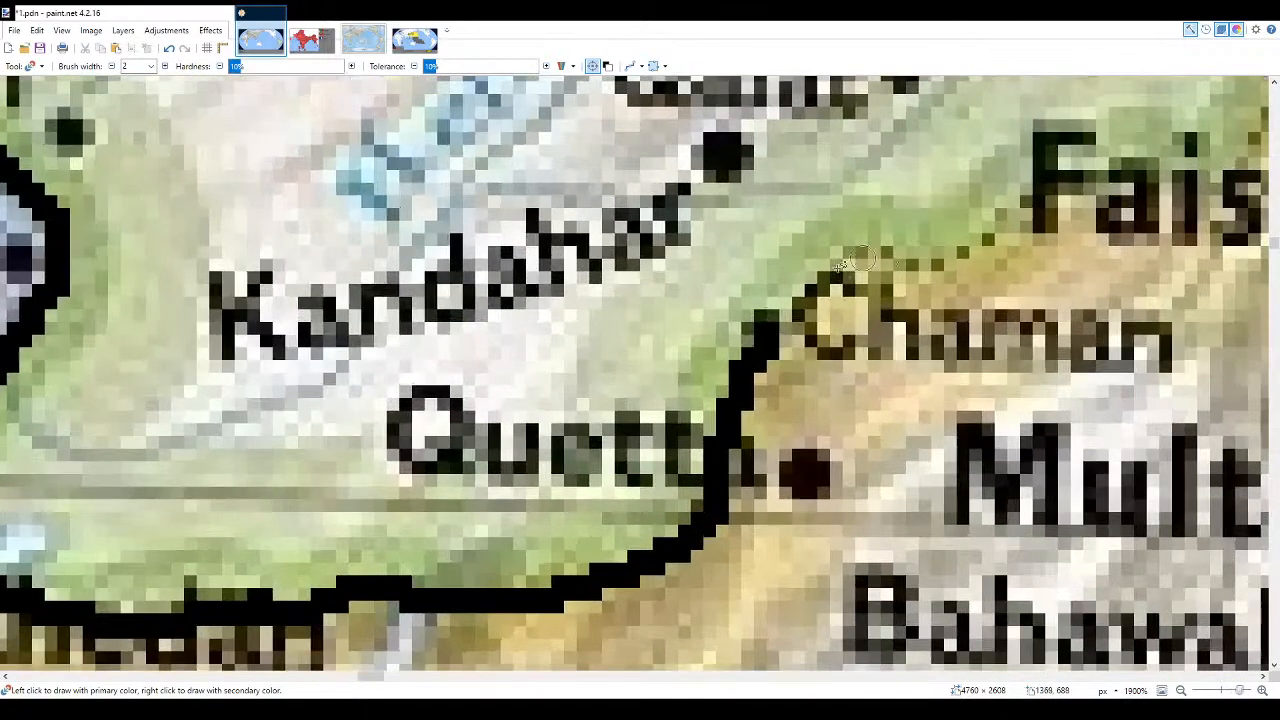
{"action": "mouse_move", "coordinate": [763, 328]}
{"action": "left_mouse_down"}
{"action": "mouse_move", "coordinate": [880, 250]}
{"action": "mouse_move", "coordinate": [1040, 205]}
{"action": "left_mouse_up"}
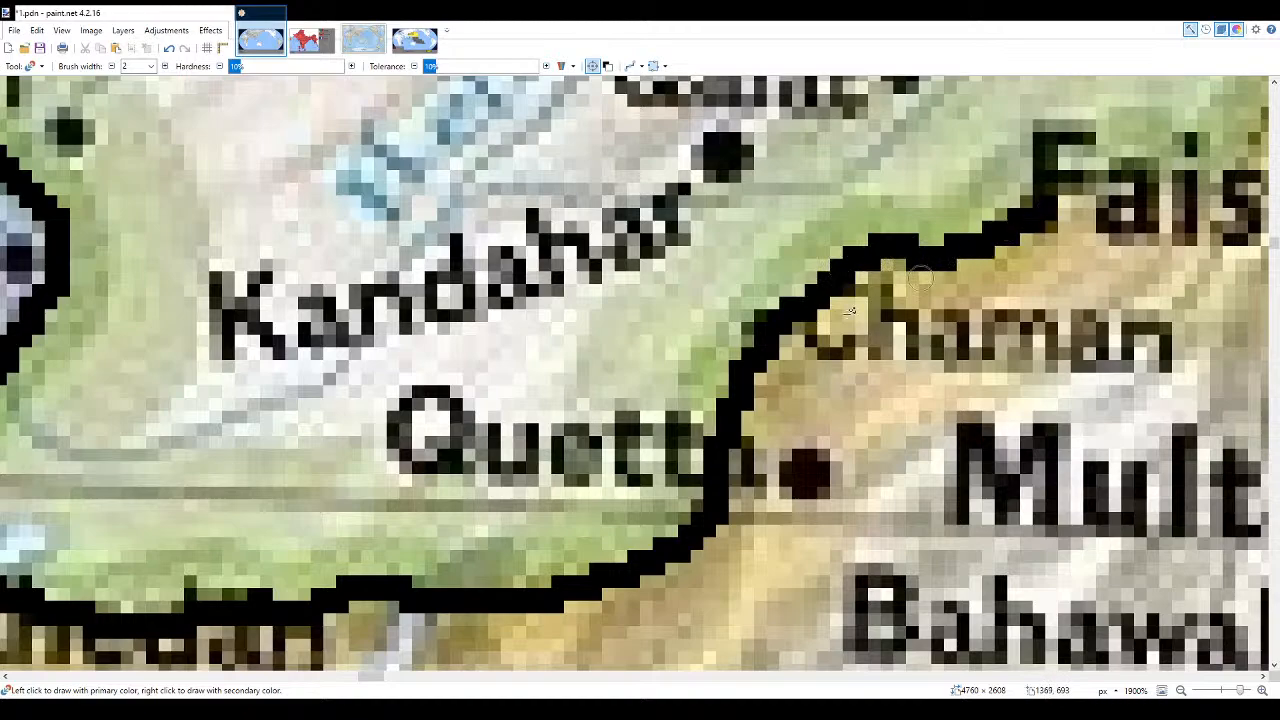
{"action": "scroll", "coordinate": [697, 315], "scroll_direction": "down", "scroll_amount": 4}
{"action": "scroll", "coordinate": [592, 375], "scroll_direction": "down", "scroll_amount": 3}
{"action": "scroll", "coordinate": [900, 260], "scroll_direction": "up", "scroll_amount": 5}
{"action": "mouse_move", "coordinate": [928, 260]}
{"action": "left_mouse_down"}
{"action": "mouse_move", "coordinate": [845, 375]}
{"action": "mouse_move", "coordinate": [776, 362]}
{"action": "mouse_move", "coordinate": [700, 375]}
{"action": "mouse_move", "coordinate": [660, 410]}
{"action": "left_mouse_up"}
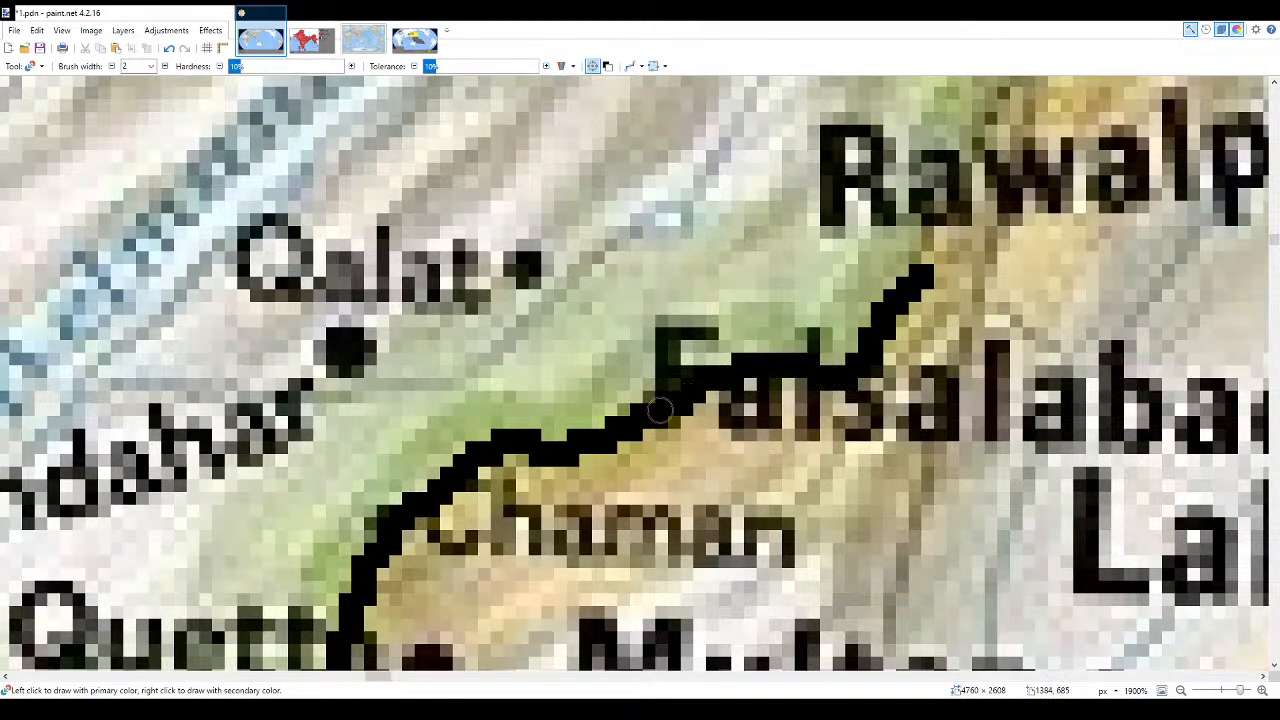
- Extend the Afghanistan–Pakistan border from the Rawalpindi label past Islamabad to the start of the Khyber Pass label
{"action": "left_click", "coordinate": [1260, 160]}
{"action": "left_click", "coordinate": [1260, 160]}
{"action": "scroll", "coordinate": [600, 420], "scroll_direction": "down", "scroll_amount": 4}
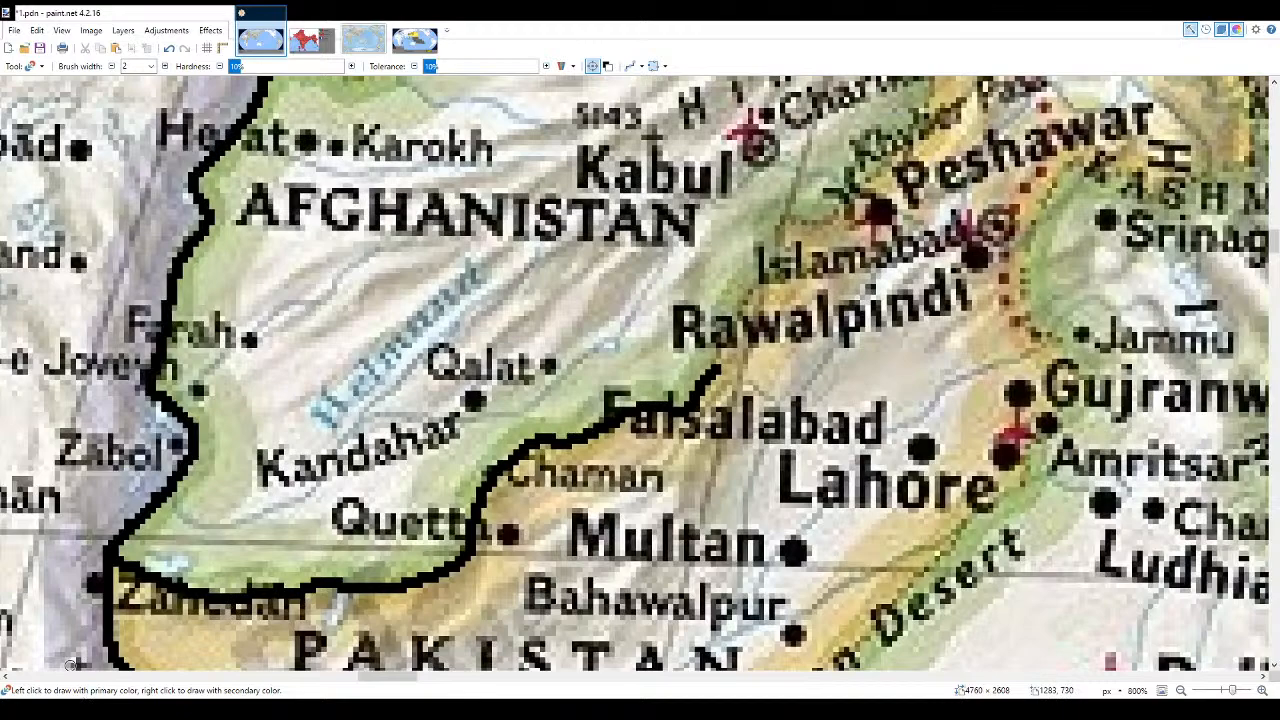
{"action": "scroll", "coordinate": [578, 426], "scroll_direction": "up", "scroll_amount": 3}
{"action": "scroll", "coordinate": [737, 531], "scroll_direction": "up", "scroll_amount": 2}
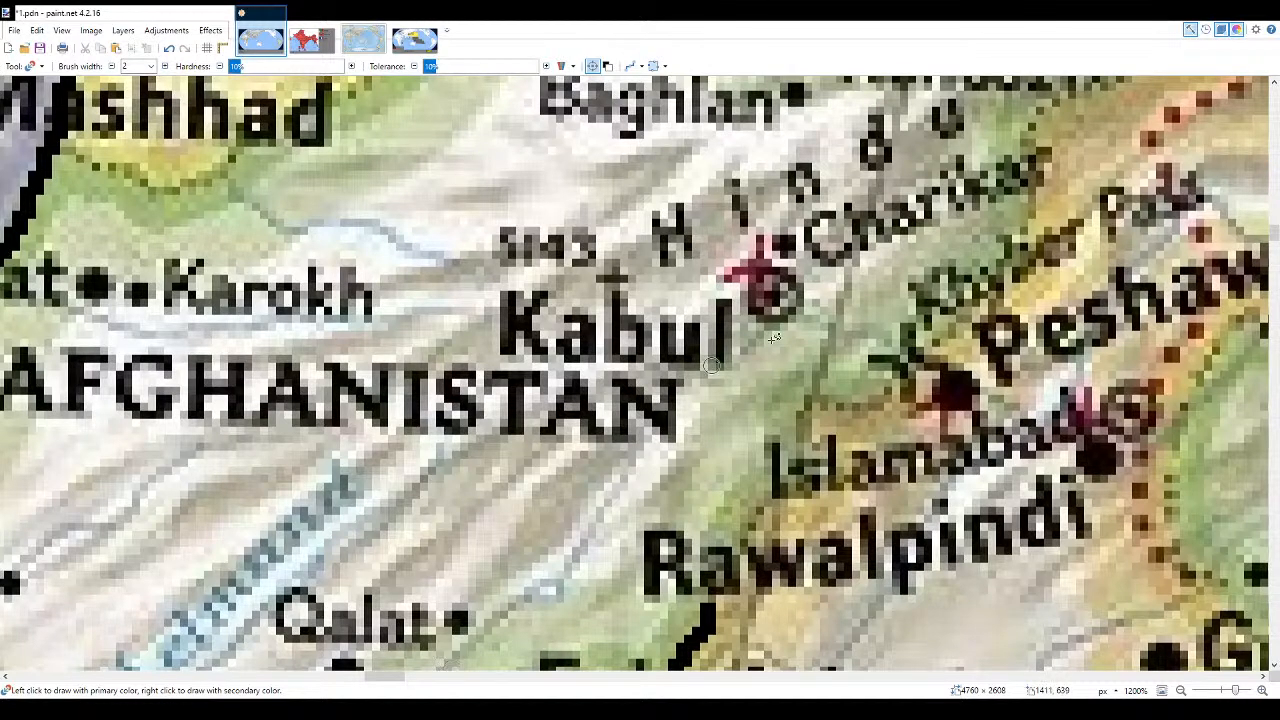
{"action": "scroll", "coordinate": [688, 521], "scroll_direction": "up", "scroll_amount": 2}
{"action": "mouse_move", "coordinate": [715, 635]}
{"action": "left_mouse_down"}
{"action": "mouse_move", "coordinate": [862, 372]}
{"action": "mouse_move", "coordinate": [972, 325]}
{"action": "mouse_move", "coordinate": [1050, 252]}
{"action": "left_mouse_up"}
{"action": "scroll", "coordinate": [1050, 252], "scroll_direction": "down", "scroll_amount": 5}
{"action": "scroll", "coordinate": [857, 366], "scroll_direction": "up", "scroll_amount": 7}
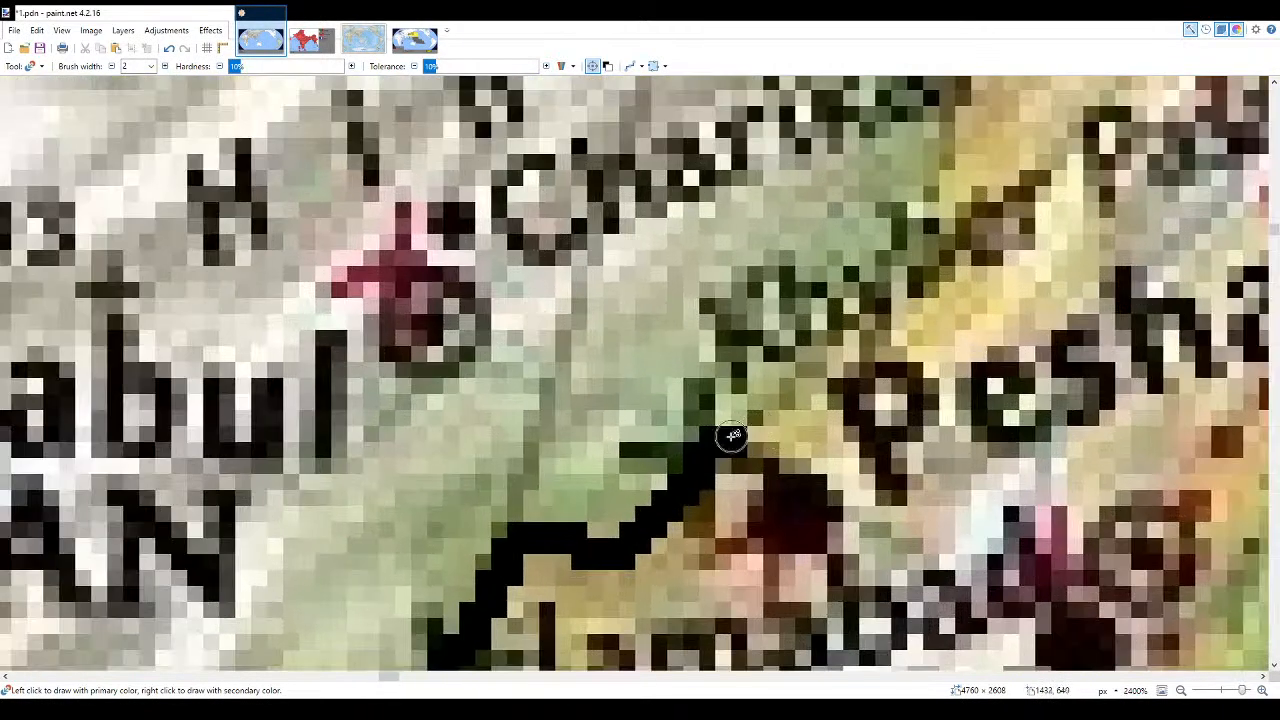
- Trace the Afghanistan–Pakistan border from the Khyber Pass label north past Charikar to the Hindu Kush label
{"action": "mouse_move", "coordinate": [757, 423]}
{"action": "left_mouse_down"}
{"action": "mouse_move", "coordinate": [879, 320]}
{"action": "mouse_move", "coordinate": [921, 254]}
{"action": "mouse_move", "coordinate": [940, 132]}
{"action": "left_mouse_up"}
{"action": "scroll", "coordinate": [957, 337], "scroll_direction": "up", "scroll_amount": 5}
{"action": "mouse_move", "coordinate": [940, 612]}
{"action": "left_mouse_down"}
{"action": "mouse_move", "coordinate": [940, 540]}
{"action": "mouse_move", "coordinate": [976, 416]}
{"action": "mouse_move", "coordinate": [1100, 358]}
{"action": "left_mouse_up"}
{"action": "scroll", "coordinate": [1100, 358], "scroll_direction": "down", "scroll_amount": 5}
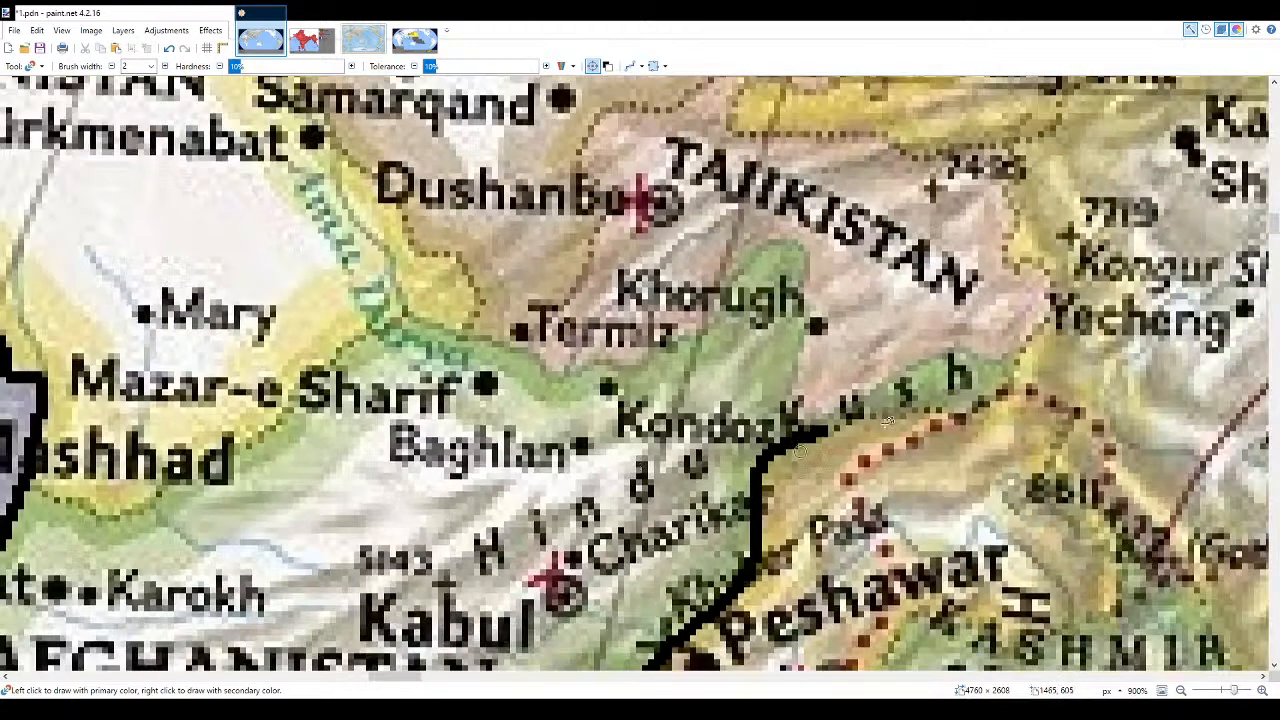
- Extend the black Afghanistan–Pakistan border from the Hindu Kush label east along the southern edge of the Wakhan strip, tidying stray pixels
{"action": "scroll", "coordinate": [875, 440], "scroll_direction": "up", "scroll_amount": 3}
{"action": "mouse_move", "coordinate": [876, 404]}
{"action": "left_mouse_down"}
{"action": "mouse_move", "coordinate": [717, 470]}
{"action": "mouse_move", "coordinate": [685, 525]}
{"action": "mouse_move", "coordinate": [692, 605]}
{"action": "left_mouse_up"}
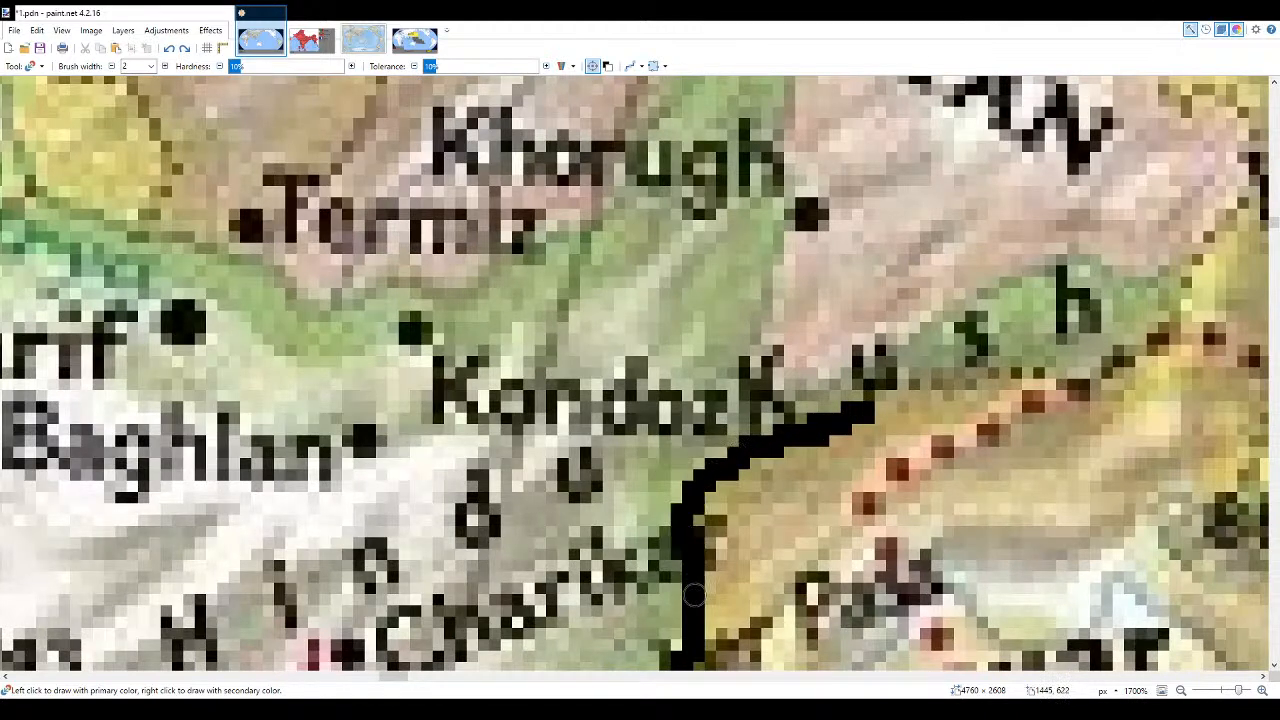
{"action": "key", "text": "e"}
{"action": "mouse_move", "coordinate": [675, 505]}
{"action": "left_mouse_down"}
{"action": "mouse_move", "coordinate": [668, 575]}
{"action": "mouse_move", "coordinate": [668, 542]}
{"action": "left_mouse_up"}
{"action": "key", "text": "b"}
{"action": "scroll", "coordinate": [980, 395], "scroll_direction": "up", "scroll_amount": 2}
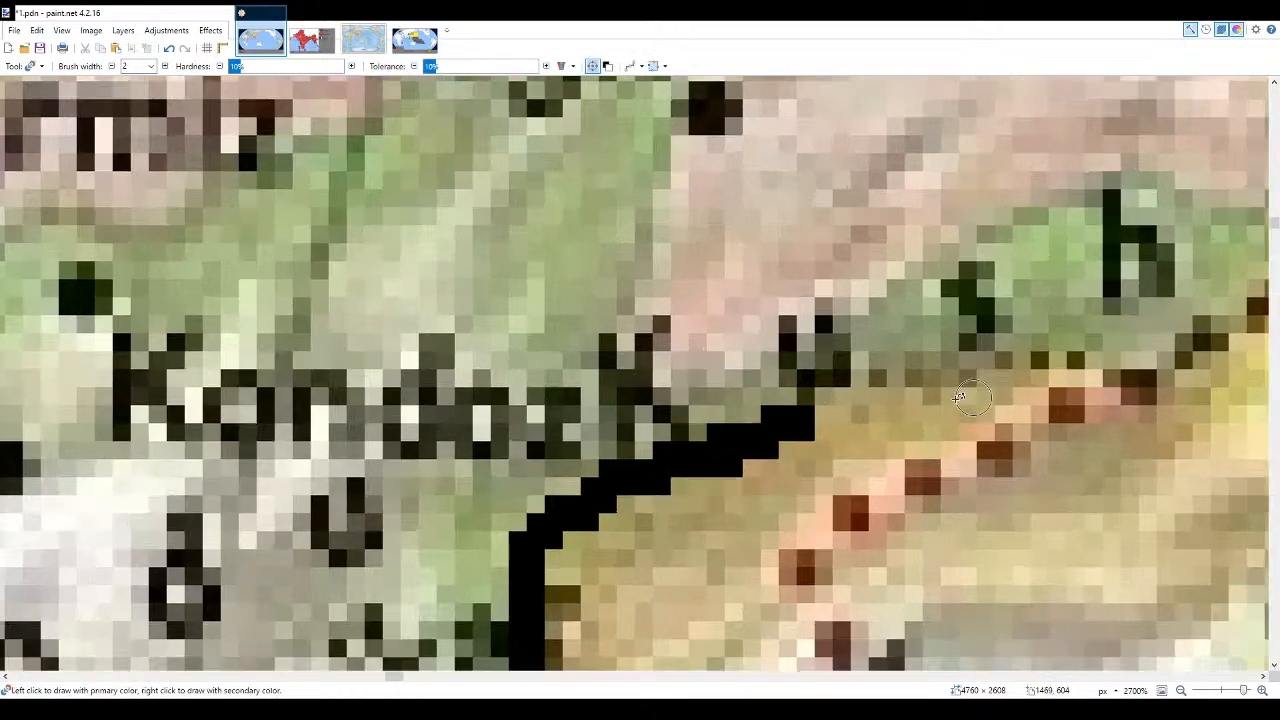
{"action": "mouse_move", "coordinate": [812, 402]}
{"action": "left_mouse_down"}
{"action": "mouse_move", "coordinate": [1012, 358]}
{"action": "mouse_move", "coordinate": [1130, 372]}
{"action": "mouse_move", "coordinate": [1160, 398]}
{"action": "left_mouse_up"}
{"action": "scroll", "coordinate": [1055, 372], "scroll_direction": "down", "scroll_amount": 3}
{"action": "scroll", "coordinate": [1055, 372], "scroll_direction": "up", "scroll_amount": 3}
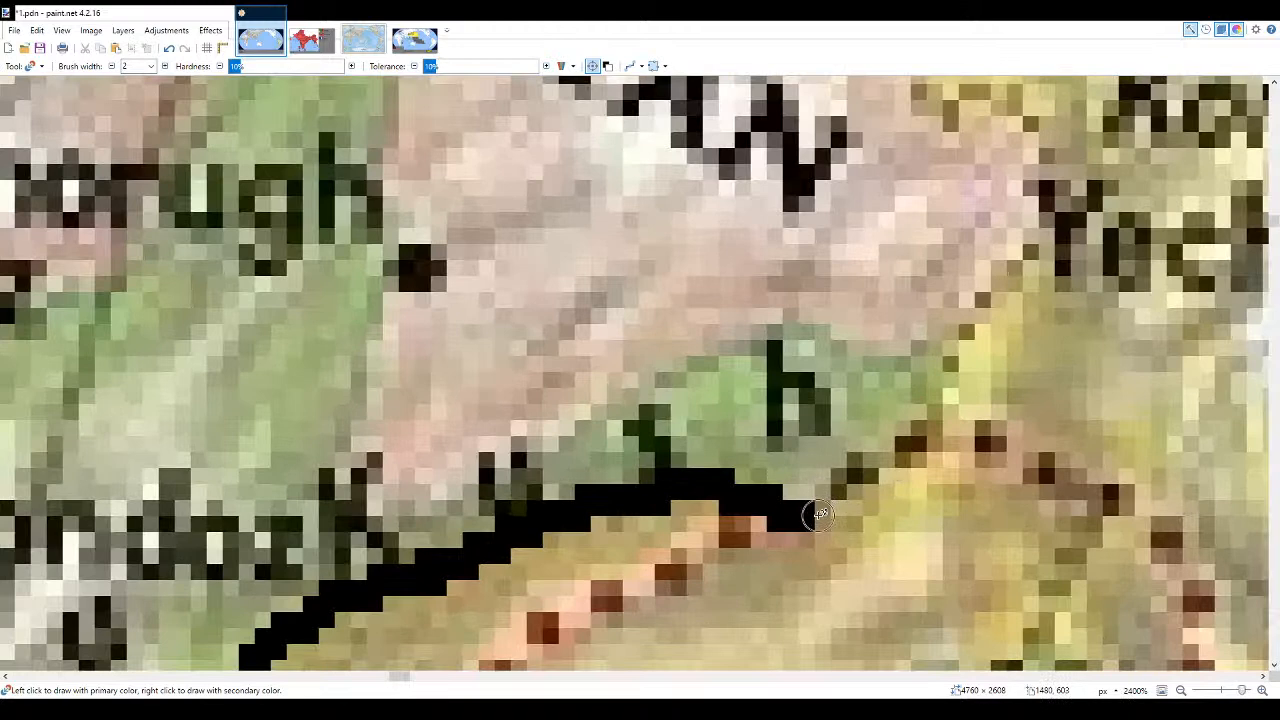
- Trace Afghanistan's border around the Wakhan strip's eastern tip, back west along Tajikistan and north past the Khorugh dot
{"action": "mouse_move", "coordinate": [828, 490]}
{"action": "left_mouse_down"}
{"action": "mouse_move", "coordinate": [916, 430]}
{"action": "mouse_move", "coordinate": [937, 389]}
{"action": "mouse_move", "coordinate": [932, 365]}
{"action": "mouse_move", "coordinate": [825, 336]}
{"action": "mouse_move", "coordinate": [772, 338]}
{"action": "mouse_move", "coordinate": [624, 398]}
{"action": "mouse_move", "coordinate": [548, 462]}
{"action": "left_mouse_up"}
{"action": "mouse_move", "coordinate": [366, 262]}
{"action": "left_mouse_down"}
{"action": "mouse_move", "coordinate": [370, 300]}
{"action": "mouse_move", "coordinate": [337, 405]}
{"action": "mouse_move", "coordinate": [340, 505]}
{"action": "mouse_move", "coordinate": [425, 505]}
{"action": "mouse_move", "coordinate": [537, 452]}
{"action": "left_mouse_up"}
{"action": "scroll", "coordinate": [800, 390], "scroll_direction": "down", "scroll_amount": 2}
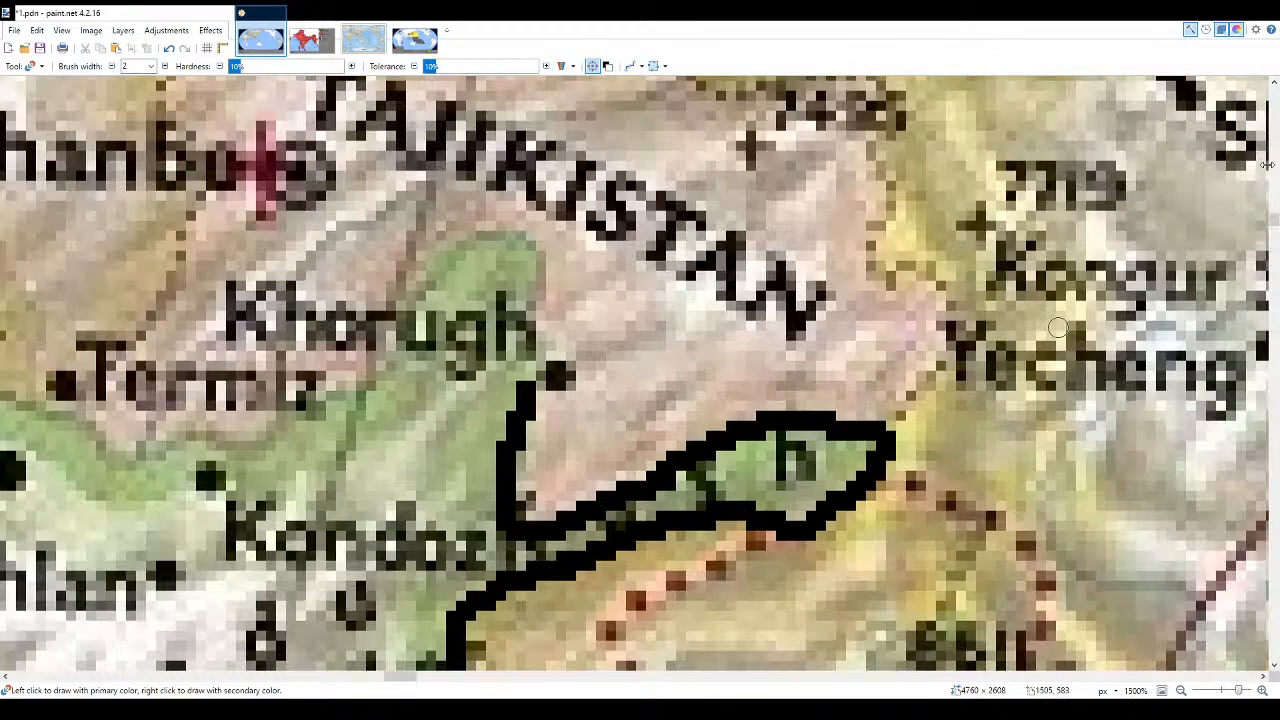
{"action": "left_click", "coordinate": [1259, 152]}
{"action": "left_click", "coordinate": [1259, 152]}
{"action": "scroll", "coordinate": [468, 420], "scroll_direction": "up", "scroll_amount": 2}
{"action": "mouse_move", "coordinate": [566, 345]}
{"action": "left_mouse_down"}
{"action": "mouse_move", "coordinate": [581, 163]}
{"action": "mouse_move", "coordinate": [581, 372]}
{"action": "left_mouse_up"}
{"action": "key", "text": "ctrl+z"}
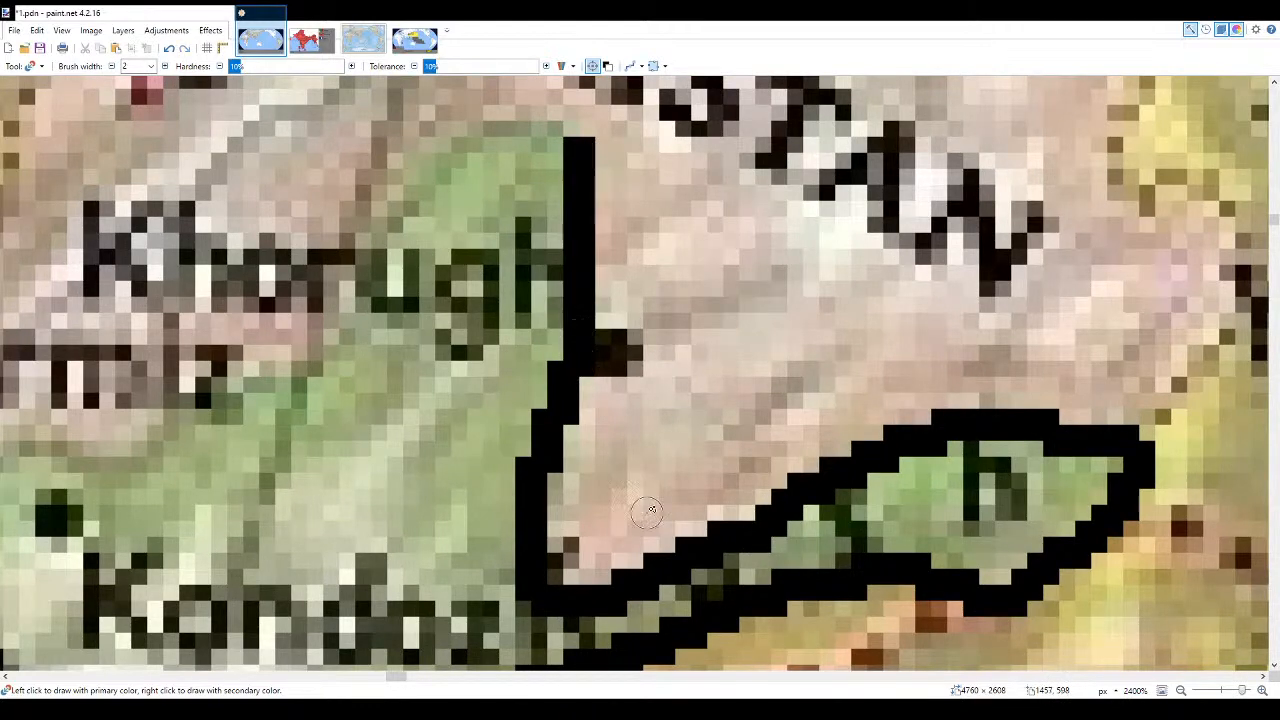
- Trace the Afghanistan–Tajikistan border over the green spur at the Khorugh label and southwest to just above the Kondoz dot
{"action": "scroll", "coordinate": [647, 512], "scroll_direction": "down", "scroll_amount": 5}
{"action": "scroll", "coordinate": [300, 470], "scroll_direction": "up", "scroll_amount": 4}
{"action": "mouse_move", "coordinate": [300, 470]}
{"action": "left_mouse_down"}
{"action": "mouse_move", "coordinate": [513, 378]}
{"action": "mouse_move", "coordinate": [609, 213]}
{"action": "mouse_move", "coordinate": [681, 177]}
{"action": "mouse_move", "coordinate": [719, 182]}
{"action": "mouse_move", "coordinate": [674, 156]}
{"action": "left_mouse_up"}
{"action": "key", "text": "e"}
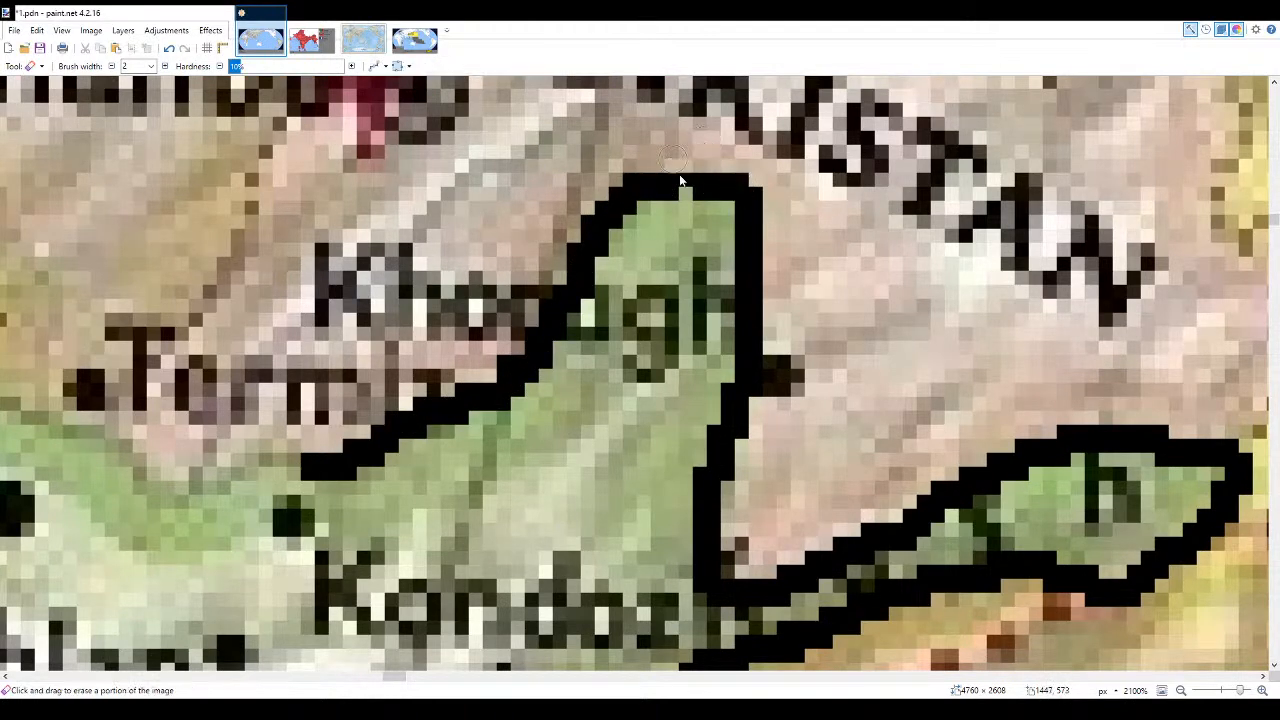
{"action": "key", "text": "r"}
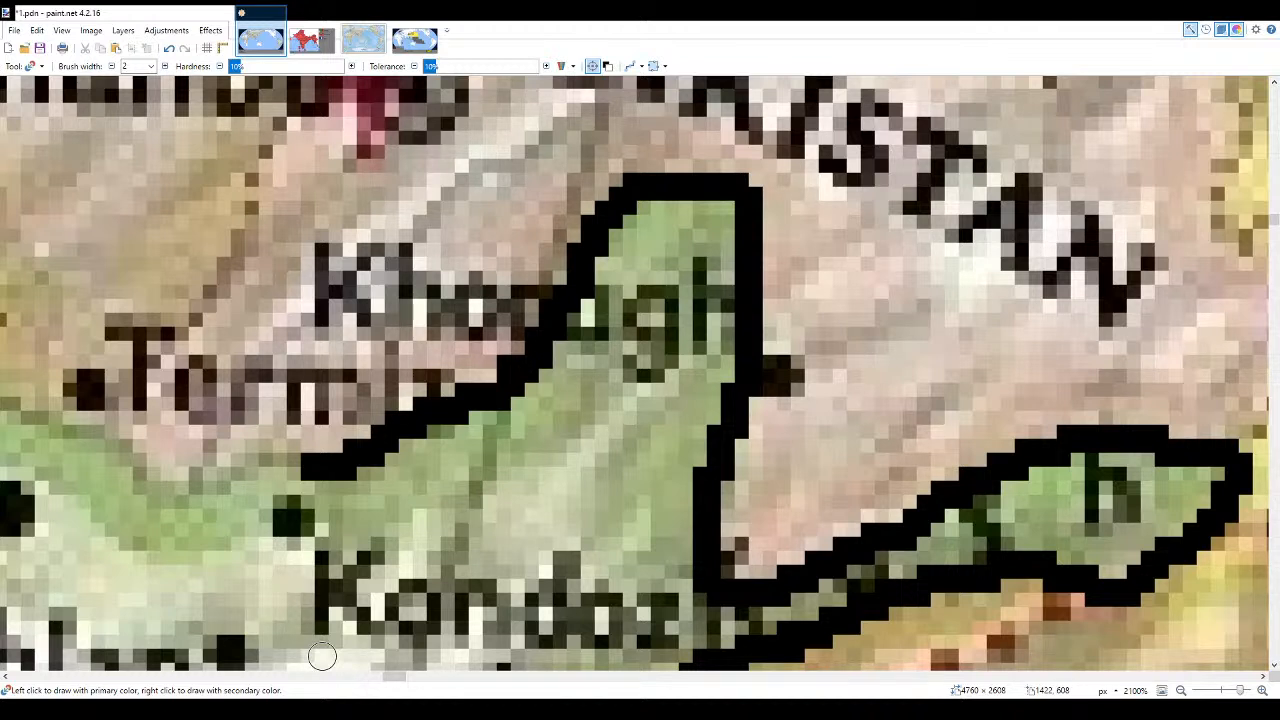
- Trace the Afghanistan–Turkmenistan border from the Iranian border below Mashhad northeast to the Mazar-e Sharif label
{"action": "scroll", "coordinate": [322, 656], "scroll_direction": "down", "scroll_amount": 5}
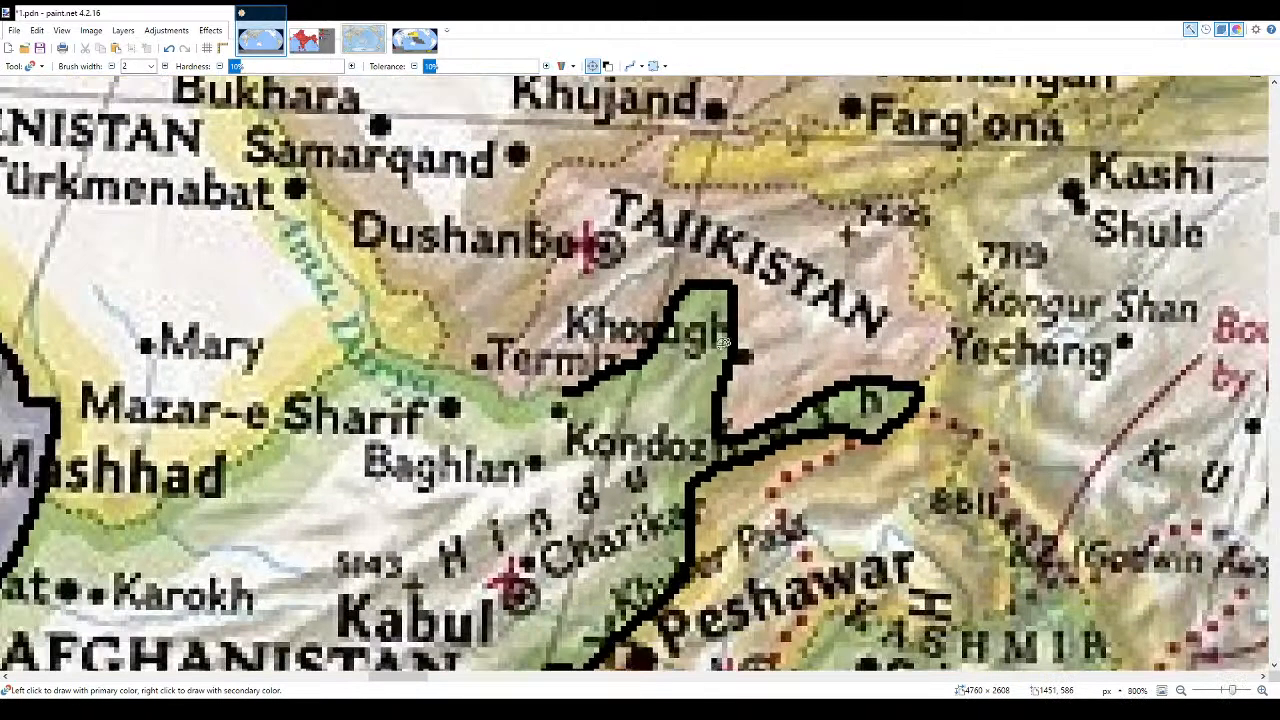
{"action": "scroll", "coordinate": [50, 533], "scroll_direction": "up", "scroll_amount": 6}
{"action": "mouse_move", "coordinate": [45, 415]}
{"action": "left_mouse_down"}
{"action": "mouse_move", "coordinate": [294, 508]}
{"action": "mouse_move", "coordinate": [379, 483]}
{"action": "mouse_move", "coordinate": [637, 311]}
{"action": "mouse_move", "coordinate": [704, 291]}
{"action": "mouse_move", "coordinate": [838, 182]}
{"action": "left_mouse_up"}
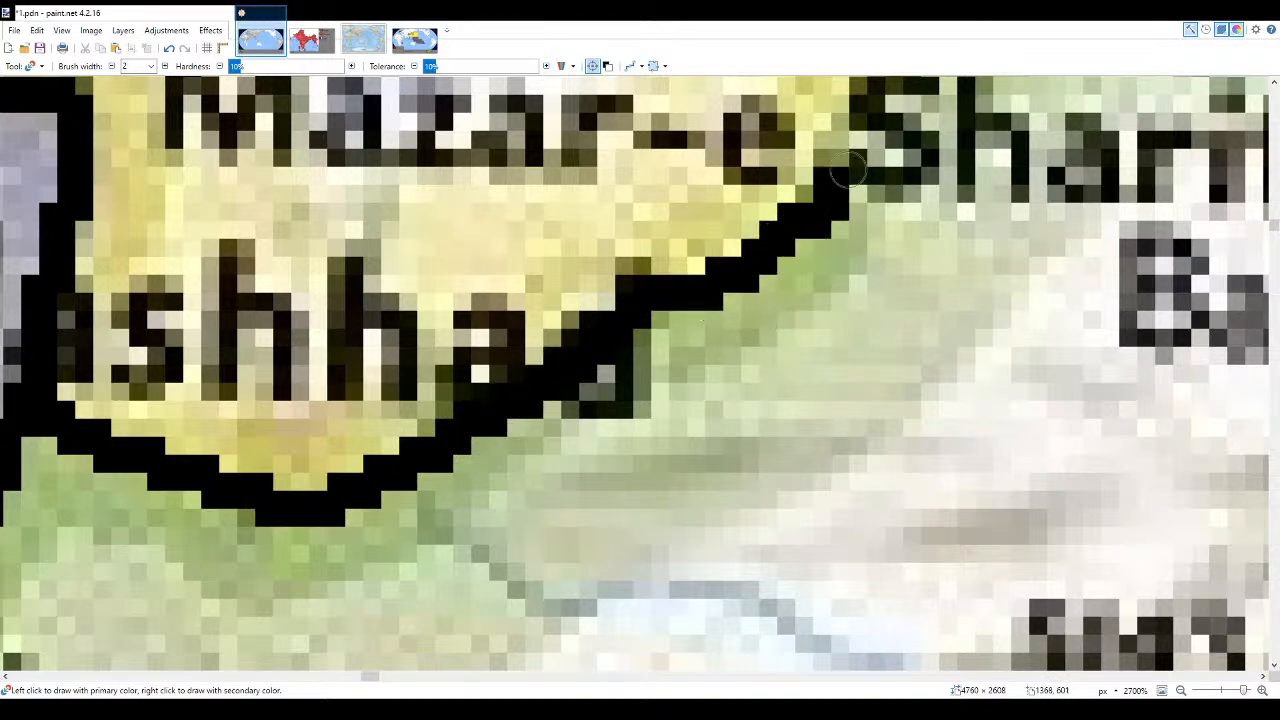
{"action": "scroll", "coordinate": [590, 465], "scroll_direction": "down", "scroll_amount": 1}
{"action": "scroll", "coordinate": [587, 465], "scroll_direction": "down", "scroll_amount": 5}
{"action": "scroll", "coordinate": [620, 365], "scroll_direction": "up", "scroll_amount": 3}
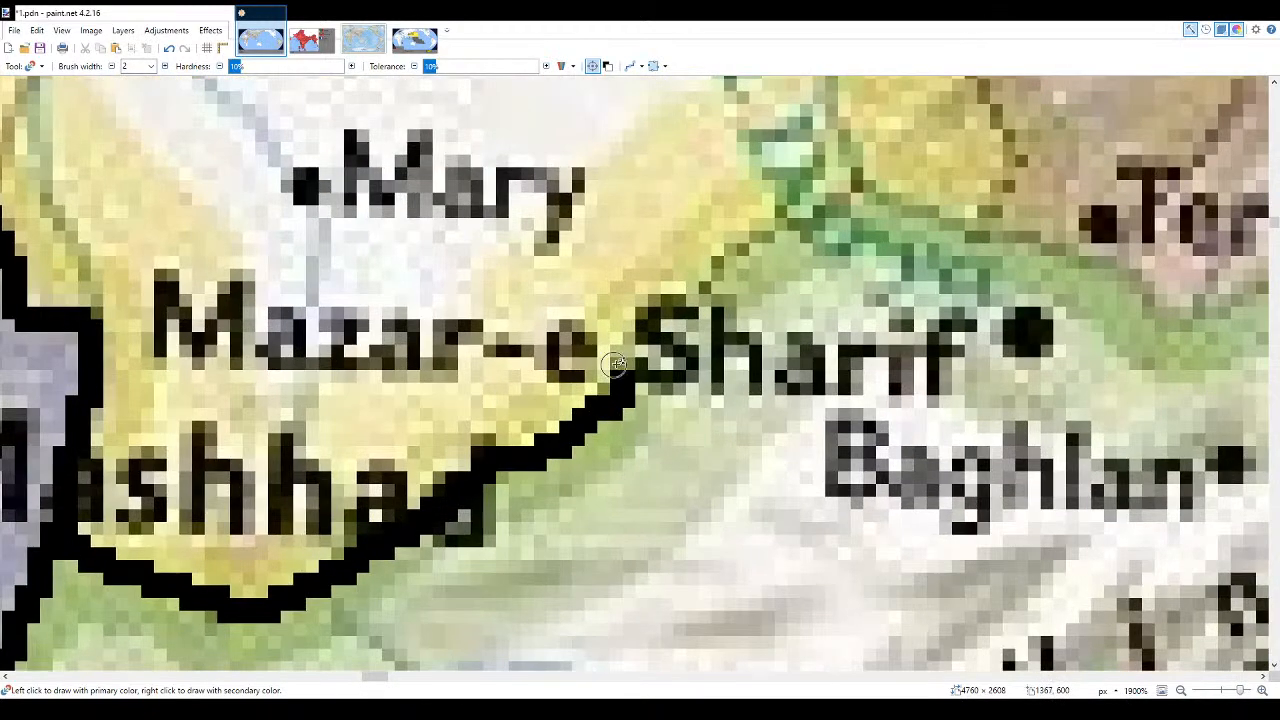
- Complete Afghanistan's northern border from the Mazar-e Sharif label along the Amu Darya and past Termiz to the line above Kondoz
{"action": "mouse_move", "coordinate": [623, 363]}
{"action": "left_mouse_down"}
{"action": "mouse_move", "coordinate": [655, 316]}
{"action": "mouse_move", "coordinate": [795, 194]}
{"action": "mouse_move", "coordinate": [851, 180]}
{"action": "mouse_move", "coordinate": [953, 217]}
{"action": "left_mouse_up"}
{"action": "scroll", "coordinate": [760, 357], "scroll_direction": "down", "scroll_amount": 5}
{"action": "scroll", "coordinate": [828, 309], "scroll_direction": "up", "scroll_amount": 4}
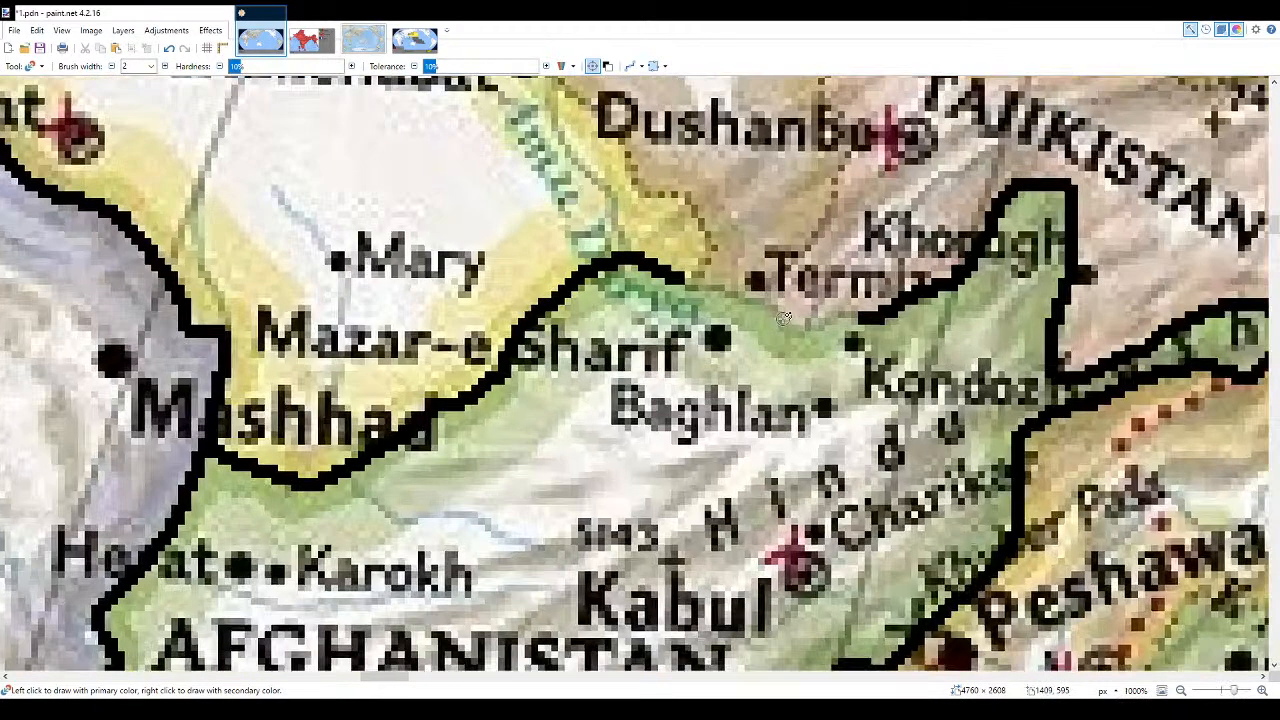
{"action": "mouse_move", "coordinate": [910, 322]}
{"action": "left_mouse_down"}
{"action": "mouse_move", "coordinate": [794, 331]}
{"action": "mouse_move", "coordinate": [723, 284]}
{"action": "mouse_move", "coordinate": [612, 260]}
{"action": "left_mouse_up"}
{"action": "scroll", "coordinate": [612, 262], "scroll_direction": "down", "scroll_amount": 8}
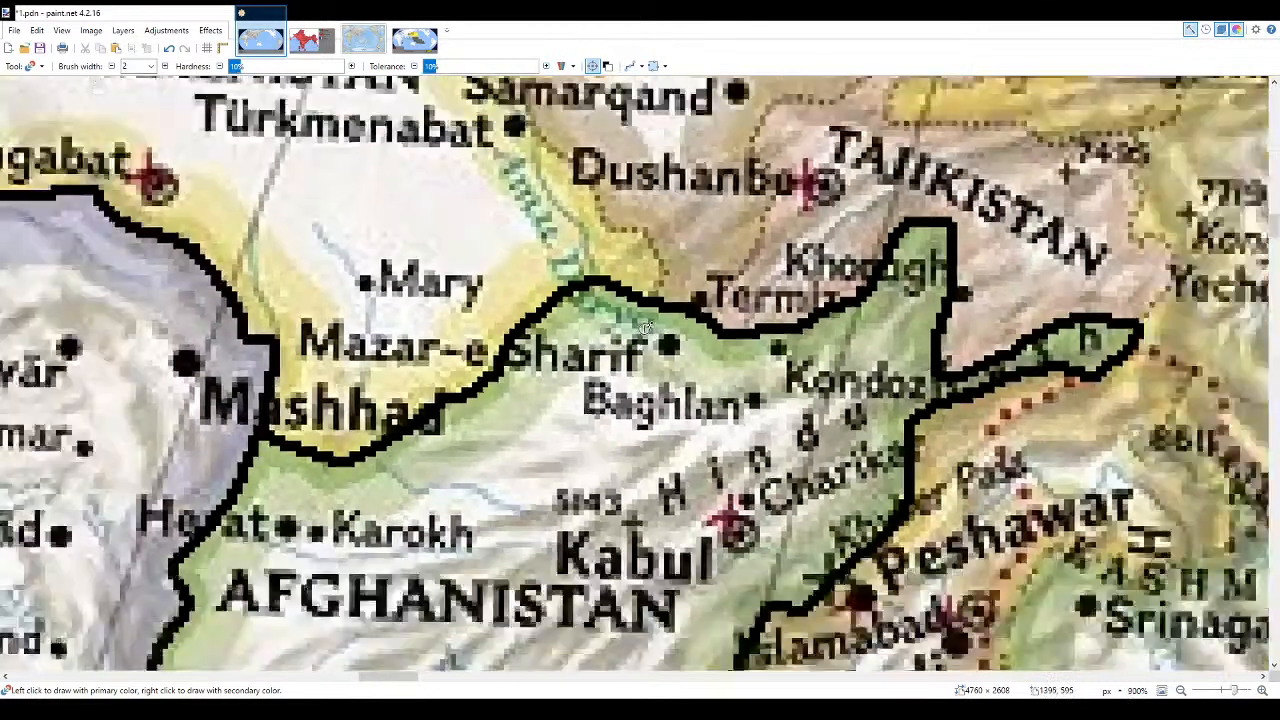
- Fill the enclosed Afghanistan area with the white secondary color
{"action": "key", "text": "f"}
{"action": "right_click", "coordinate": [613, 406]}
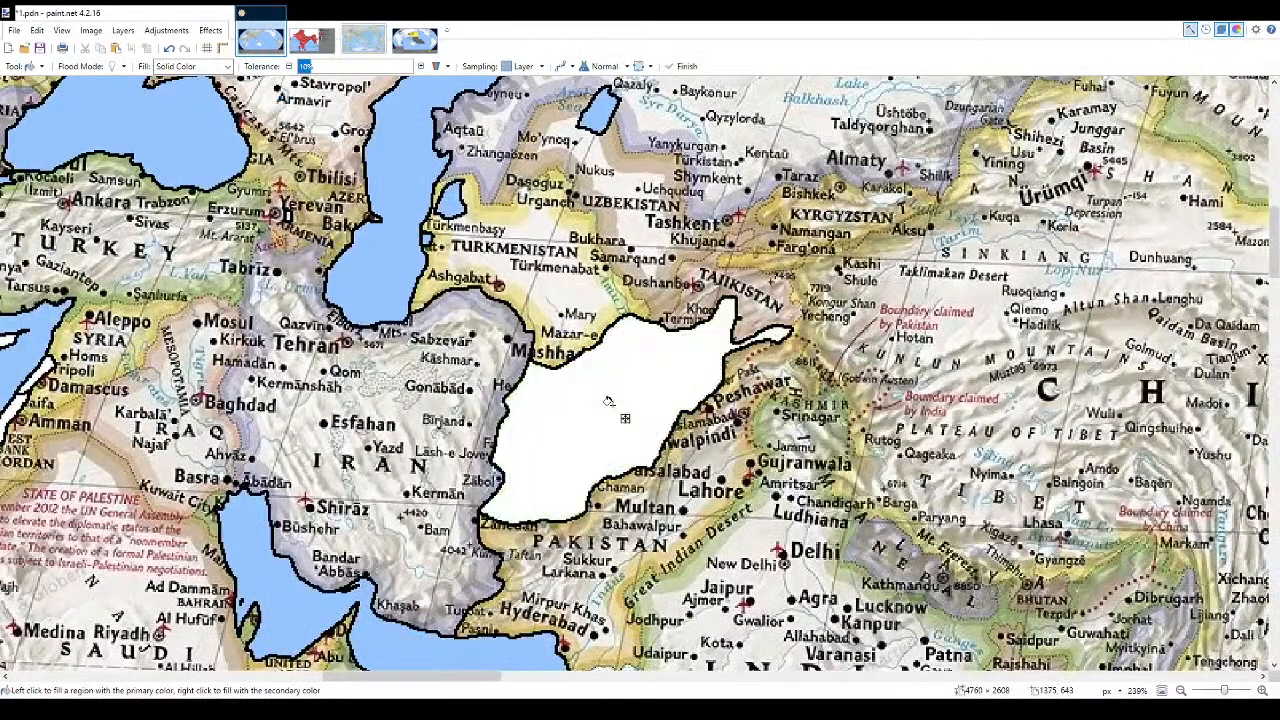
{"action": "key", "text": "b"}
- Examine the Kashmir and Pakistan–India borders from the Wakhan strip down to the Rann of Kutch coast
{"action": "scroll", "coordinate": [830, 380], "scroll_direction": "up", "scroll_amount": 1}
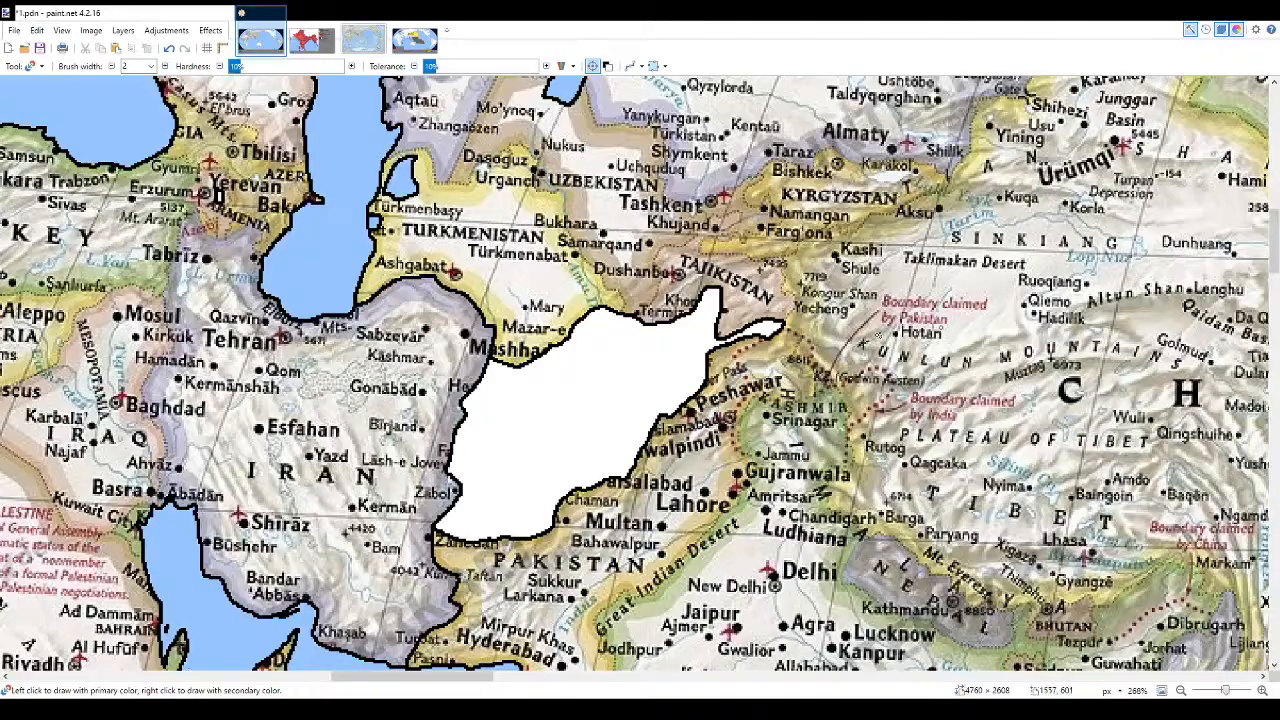
{"action": "scroll", "coordinate": [578, 240], "scroll_direction": "down", "scroll_amount": 3, "text": "ctrl"}
{"action": "scroll", "coordinate": [578, 240], "scroll_direction": "up", "scroll_amount": 8, "text": "ctrl"}
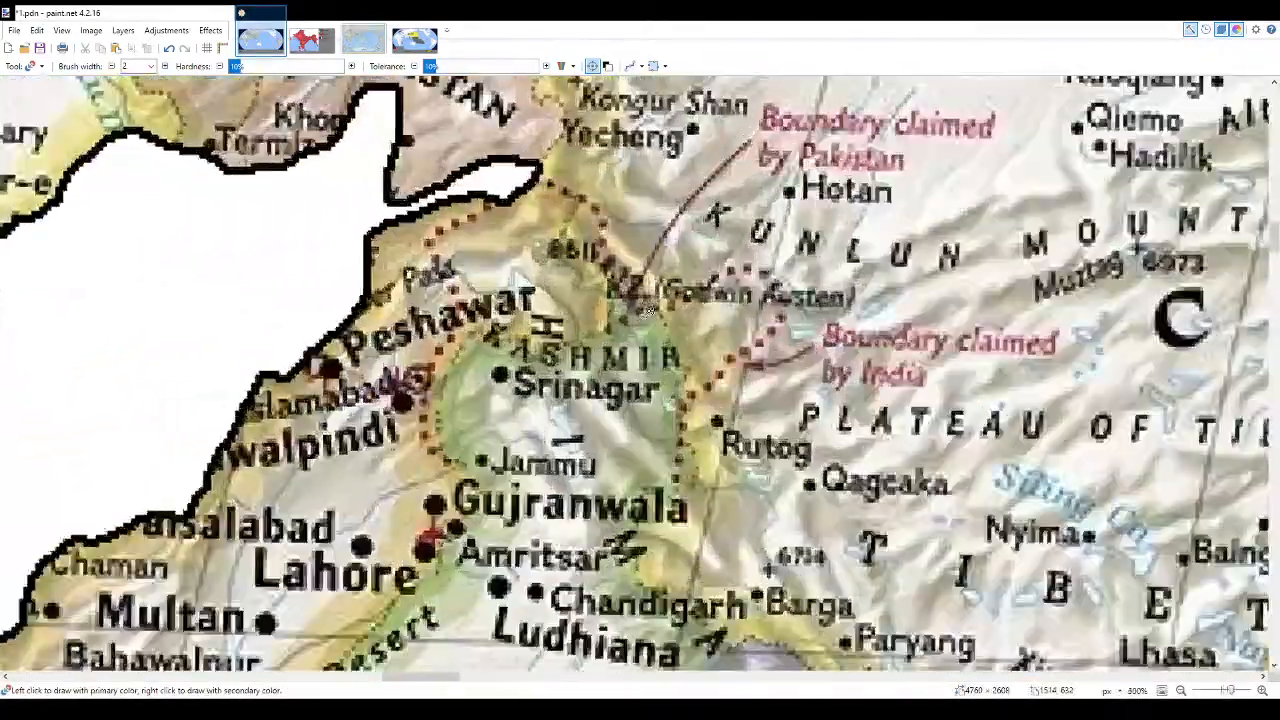
{"action": "scroll", "coordinate": [578, 240], "scroll_direction": "down", "scroll_amount": 5}
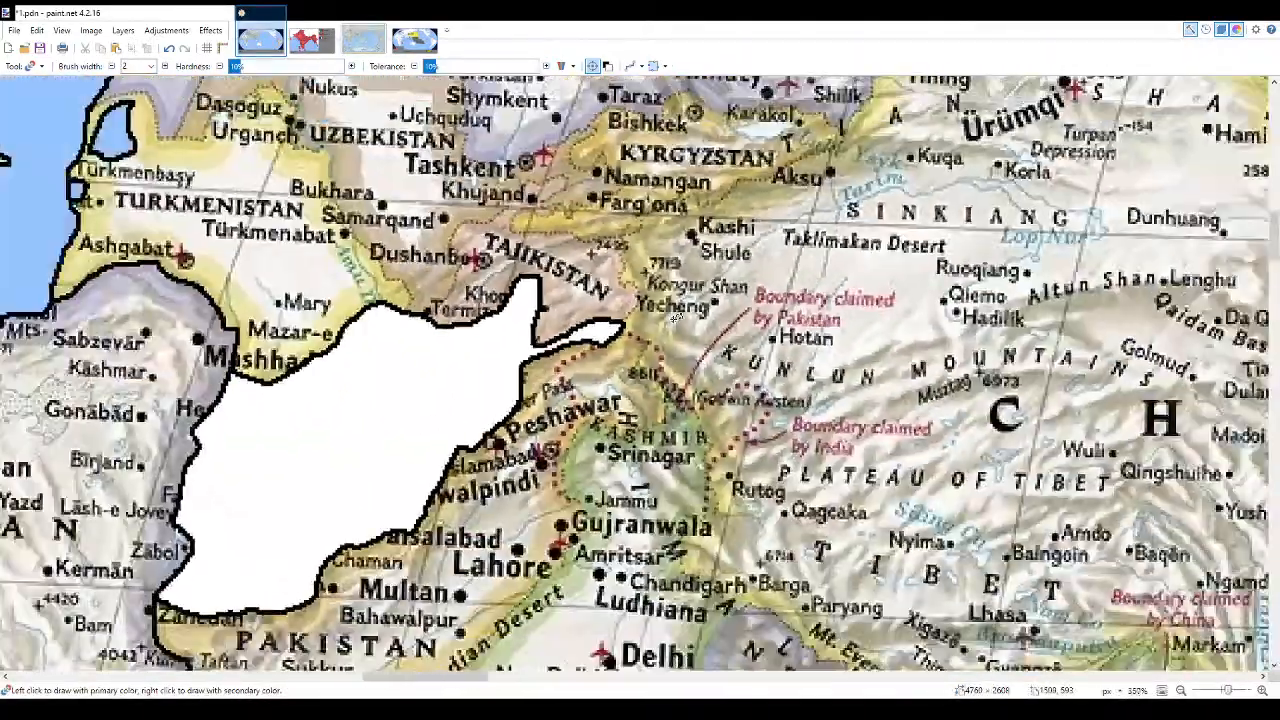
{"action": "scroll", "coordinate": [616, 374], "scroll_direction": "down", "scroll_amount": 2}
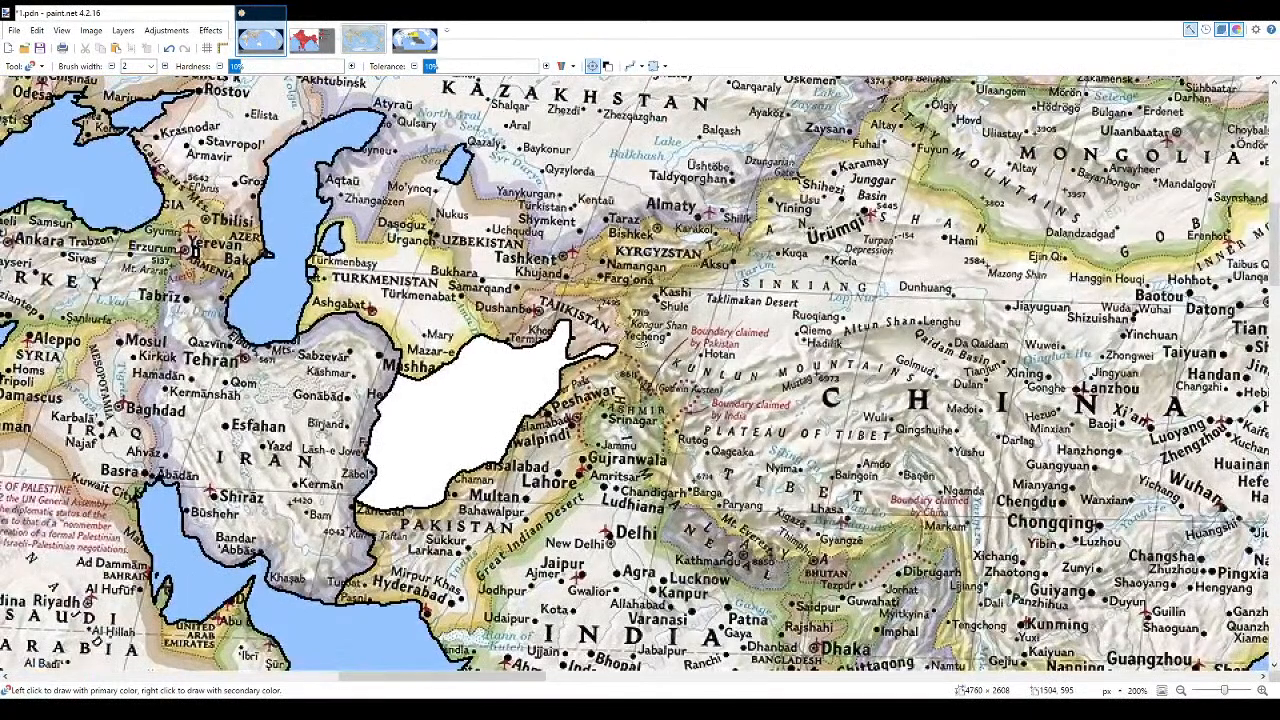
{"action": "scroll", "coordinate": [560, 435], "scroll_direction": "down", "scroll_amount": 3}
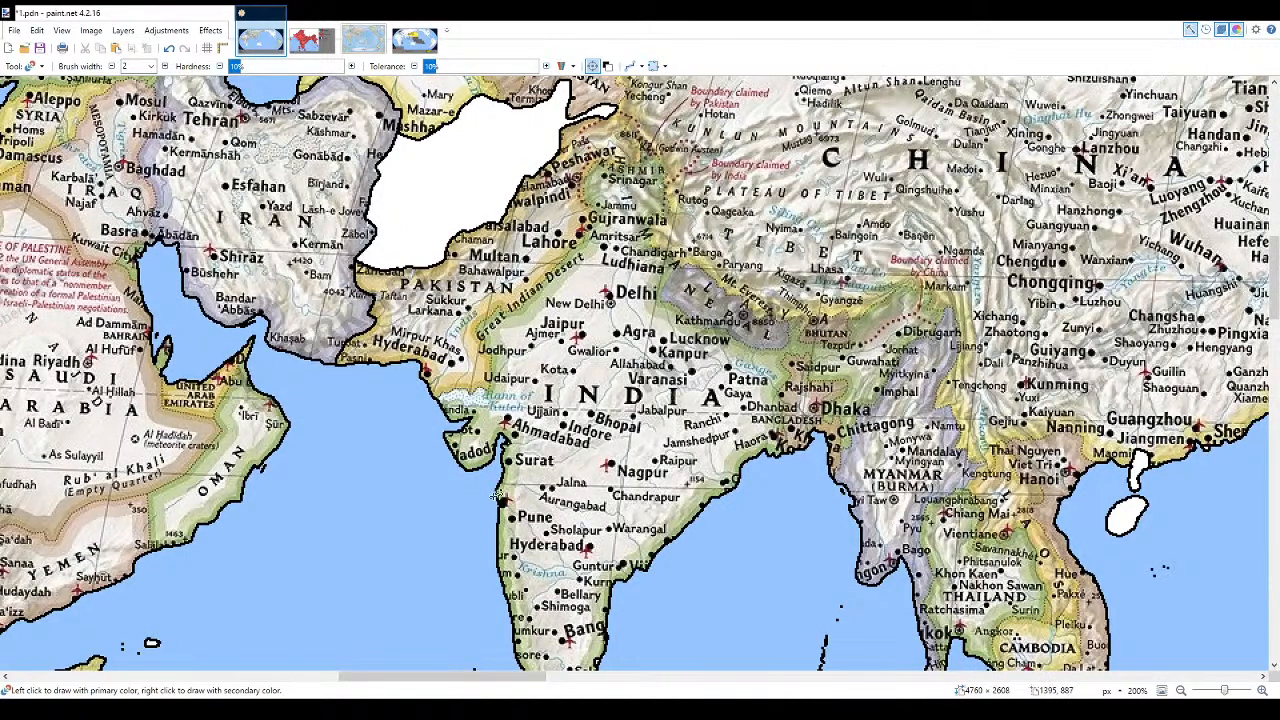
{"action": "scroll", "coordinate": [492, 497], "scroll_direction": "up", "scroll_amount": 2}
{"action": "scroll", "coordinate": [513, 488], "scroll_direction": "up", "scroll_amount": 3}
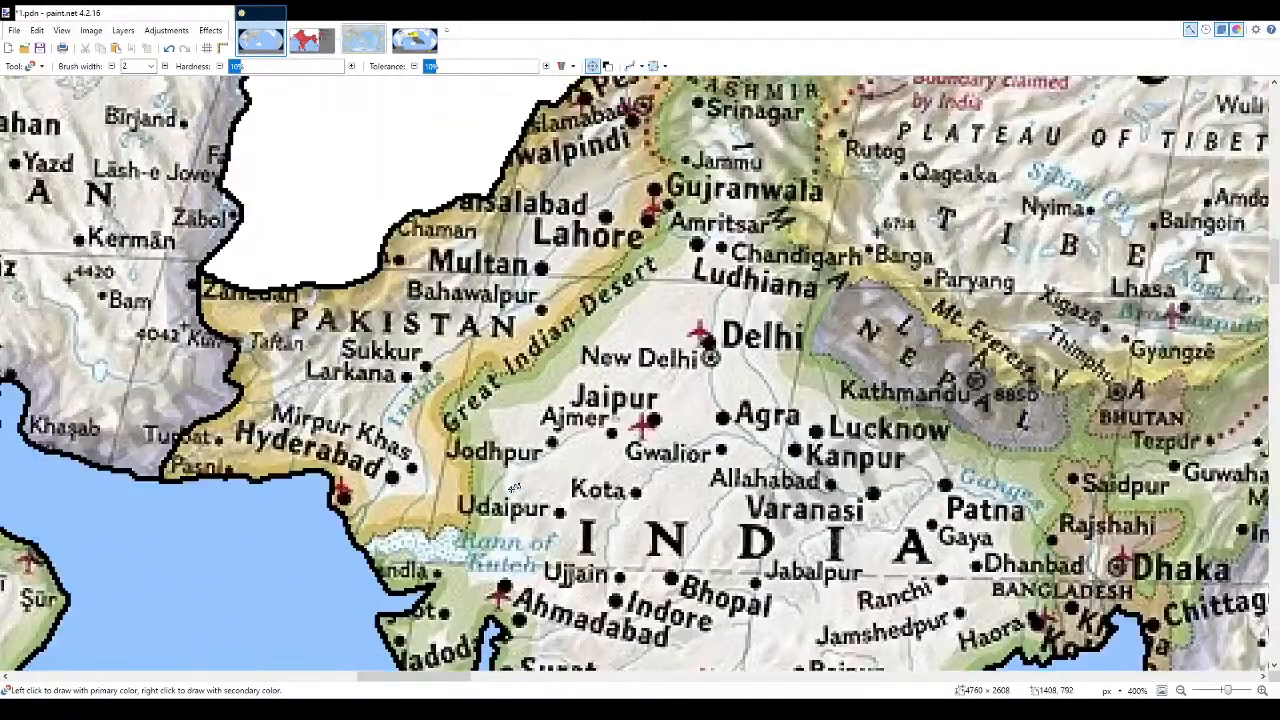
{"action": "scroll", "coordinate": [345, 563], "scroll_direction": "up", "scroll_amount": 8}
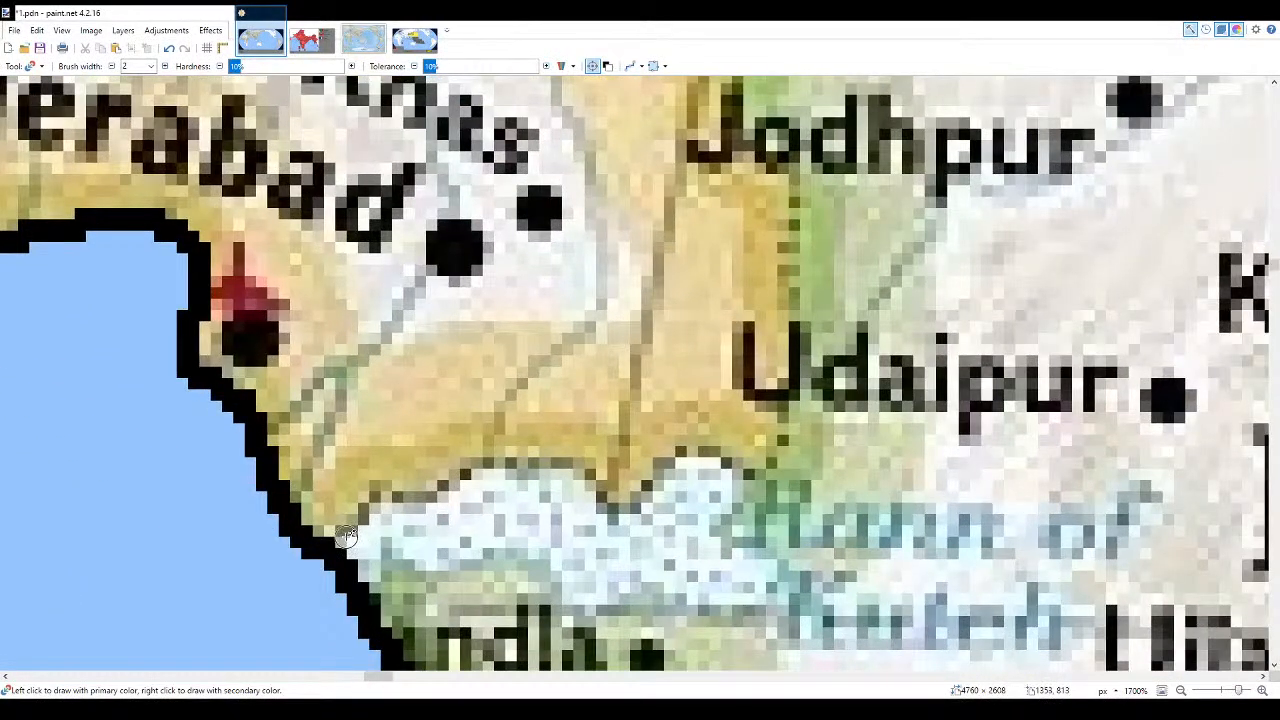
{"action": "scroll", "coordinate": [345, 535], "scroll_direction": "down", "scroll_amount": 8}
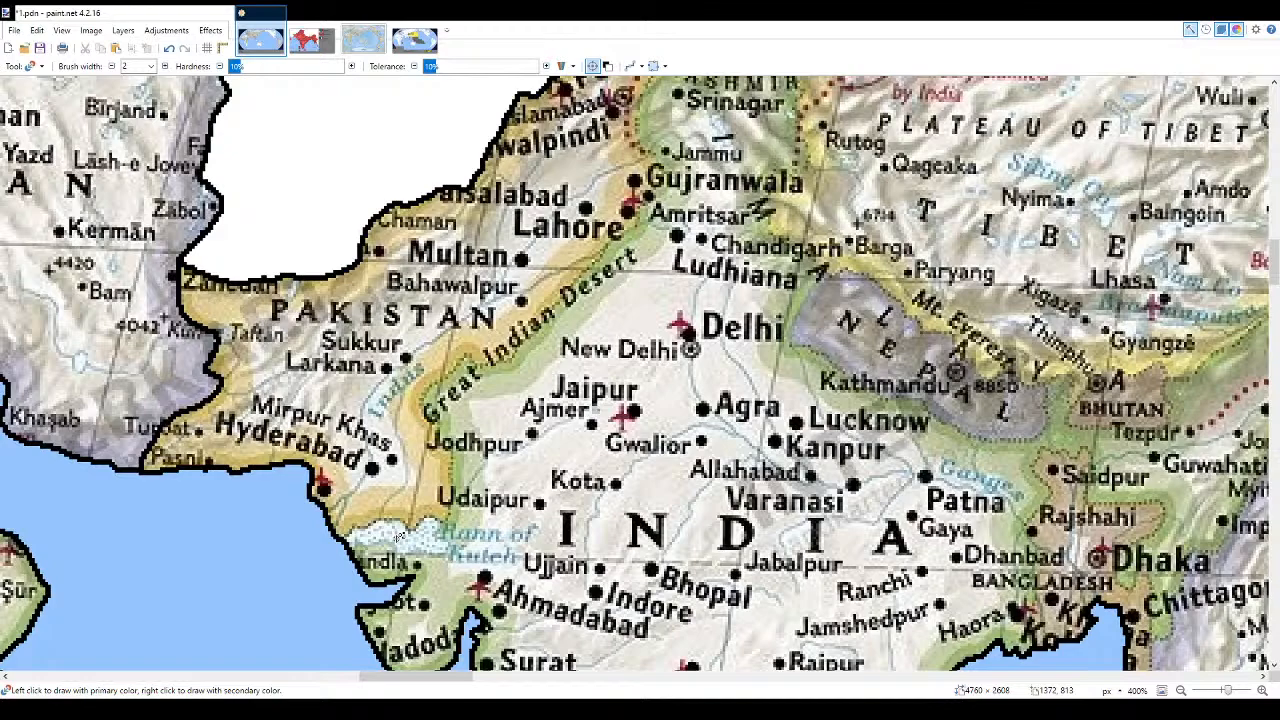
{"action": "scroll", "coordinate": [418, 530], "scroll_direction": "up", "scroll_amount": 3}
{"action": "scroll", "coordinate": [455, 456], "scroll_direction": "down", "scroll_amount": 2}
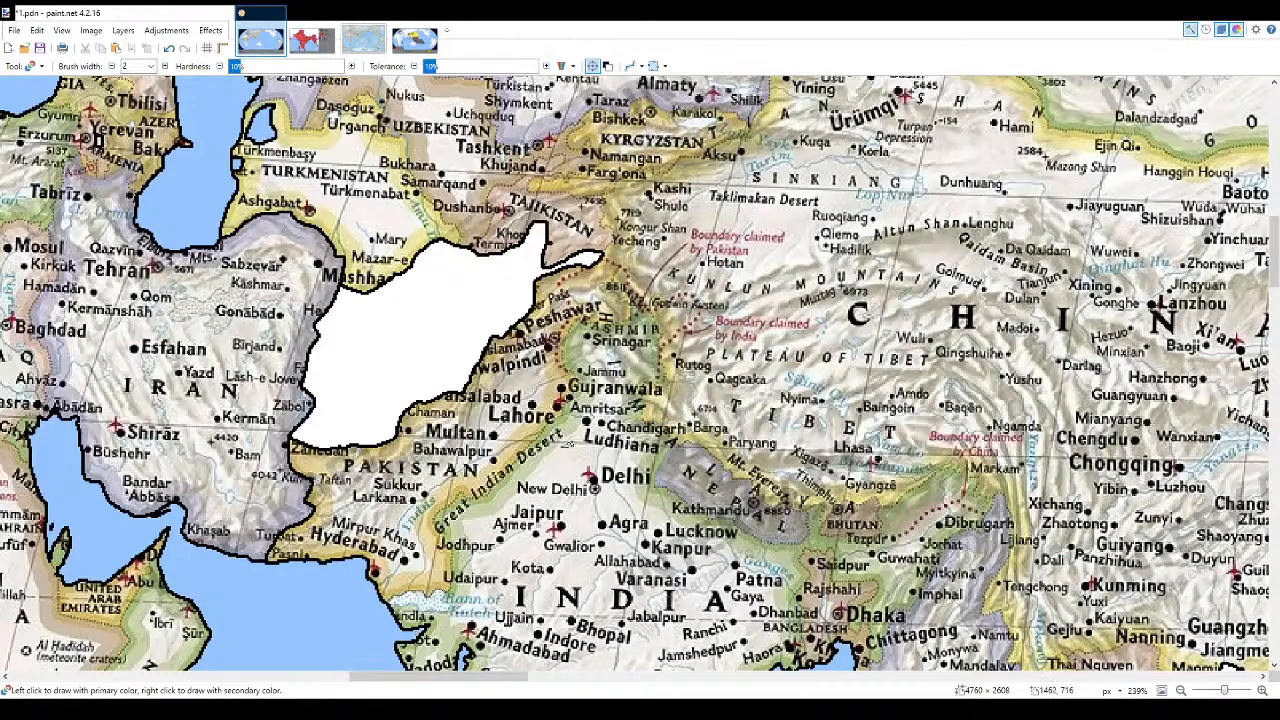
- Look over the map from South and Southeast Asia to Africa for countries whose borders are still untraced
{"action": "key", "text": "ctrl+0"}
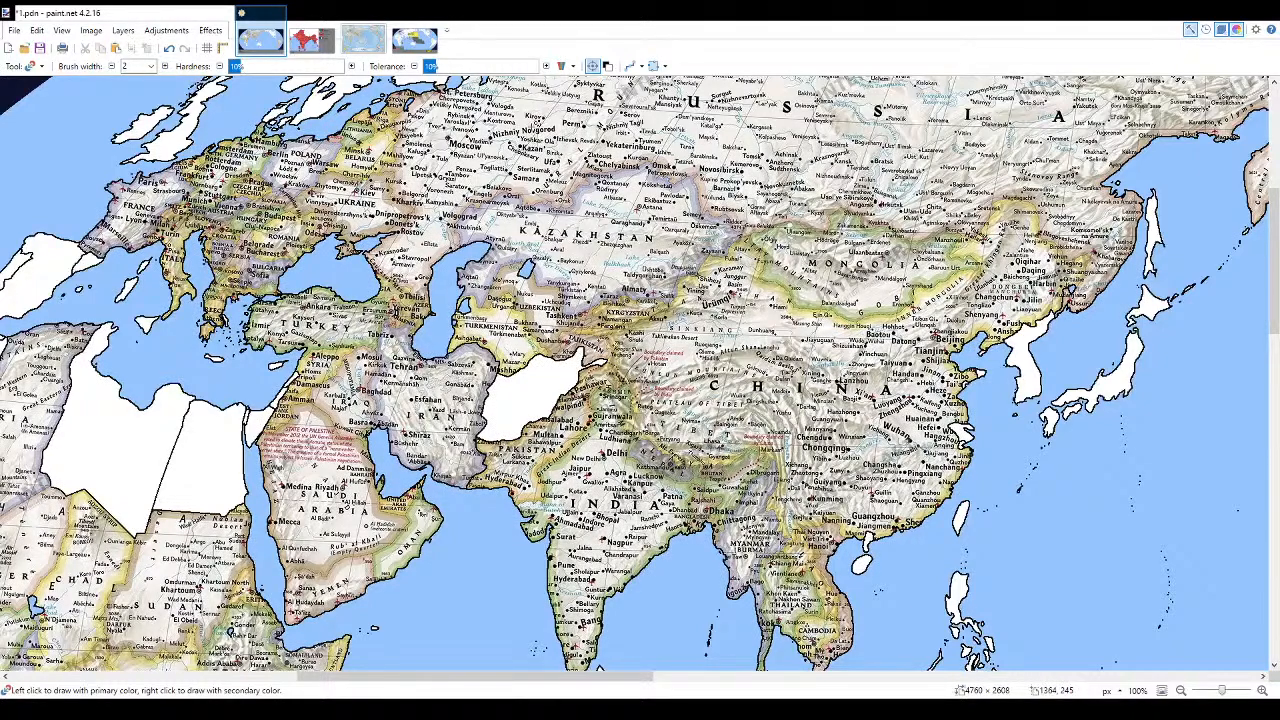
{"action": "scroll", "coordinate": [745, 519], "scroll_direction": "up", "scroll_amount": 5}
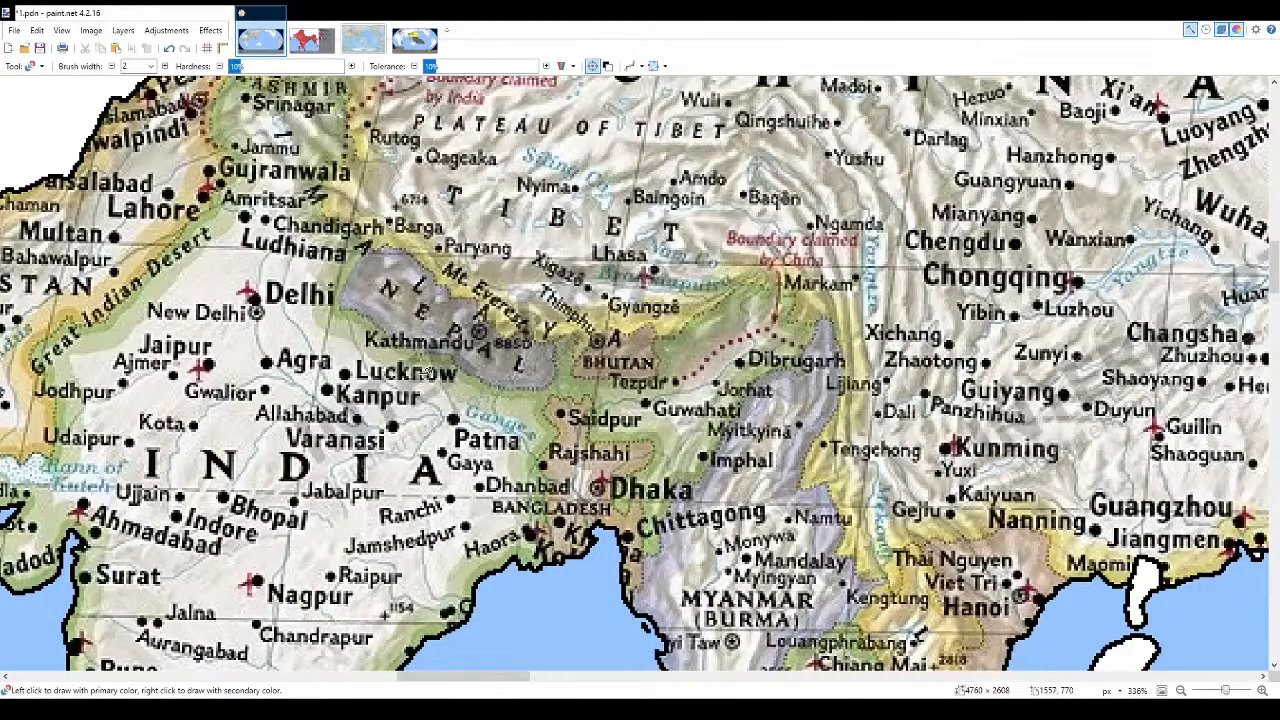
{"action": "scroll", "coordinate": [745, 497], "scroll_direction": "up", "scroll_amount": 4}
{"action": "scroll", "coordinate": [550, 498], "scroll_direction": "down", "scroll_amount": 3}
{"action": "scroll", "coordinate": [705, 506], "scroll_direction": "down", "scroll_amount": 3}
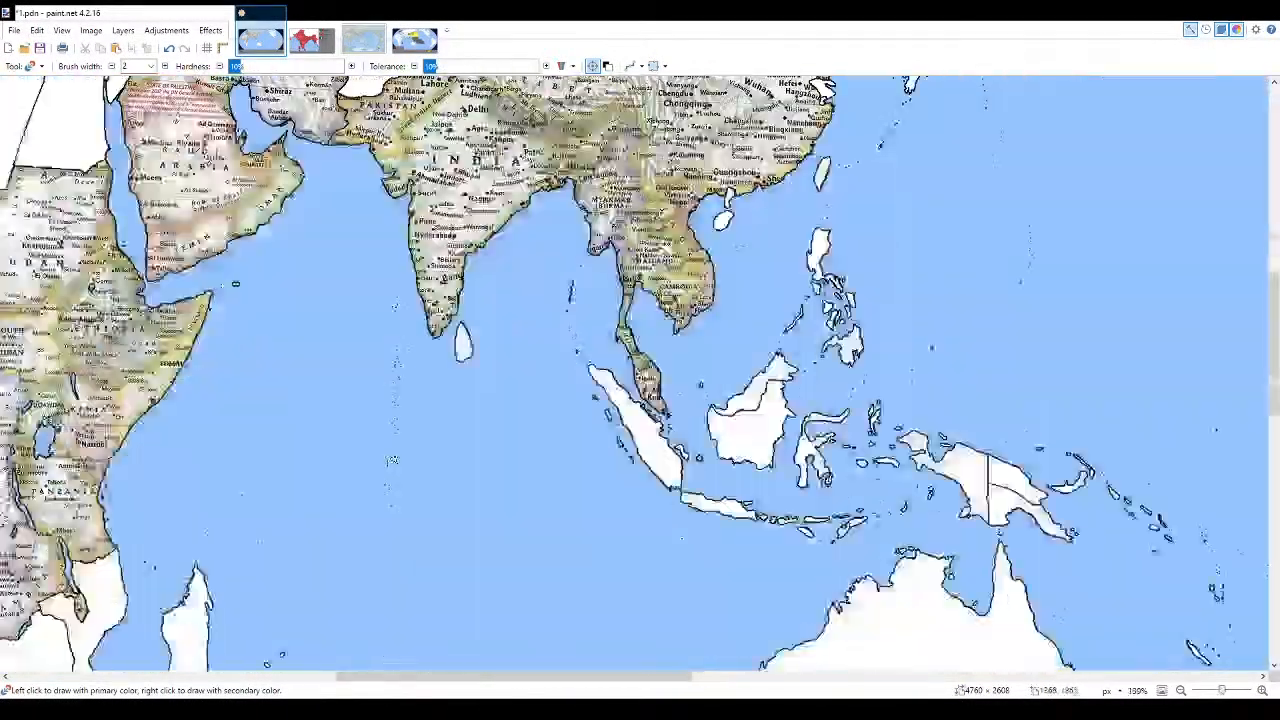
{"action": "scroll", "coordinate": [705, 506], "scroll_direction": "up", "scroll_amount": 1}
{"action": "scroll", "coordinate": [718, 505], "scroll_direction": "down", "scroll_amount": 3}
{"action": "scroll", "coordinate": [718, 505], "scroll_direction": "down", "scroll_amount": 1}
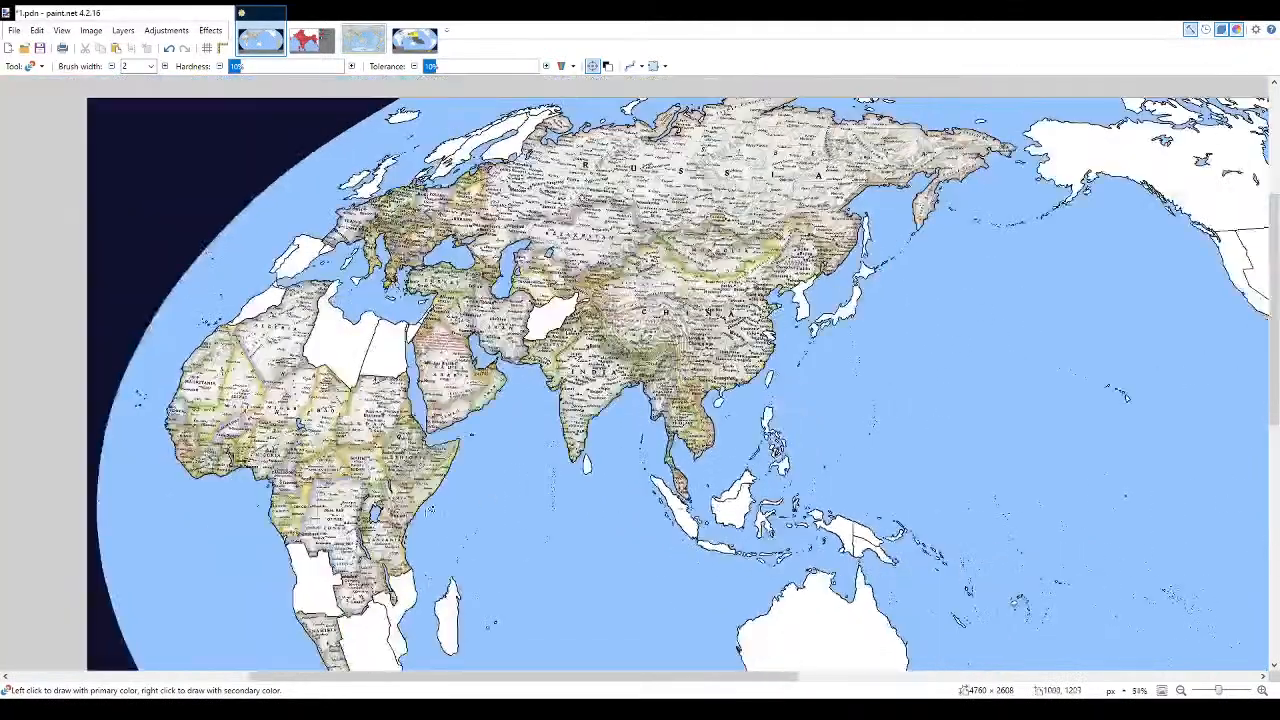
{"action": "scroll", "coordinate": [192, 450], "scroll_direction": "up", "scroll_amount": 3}
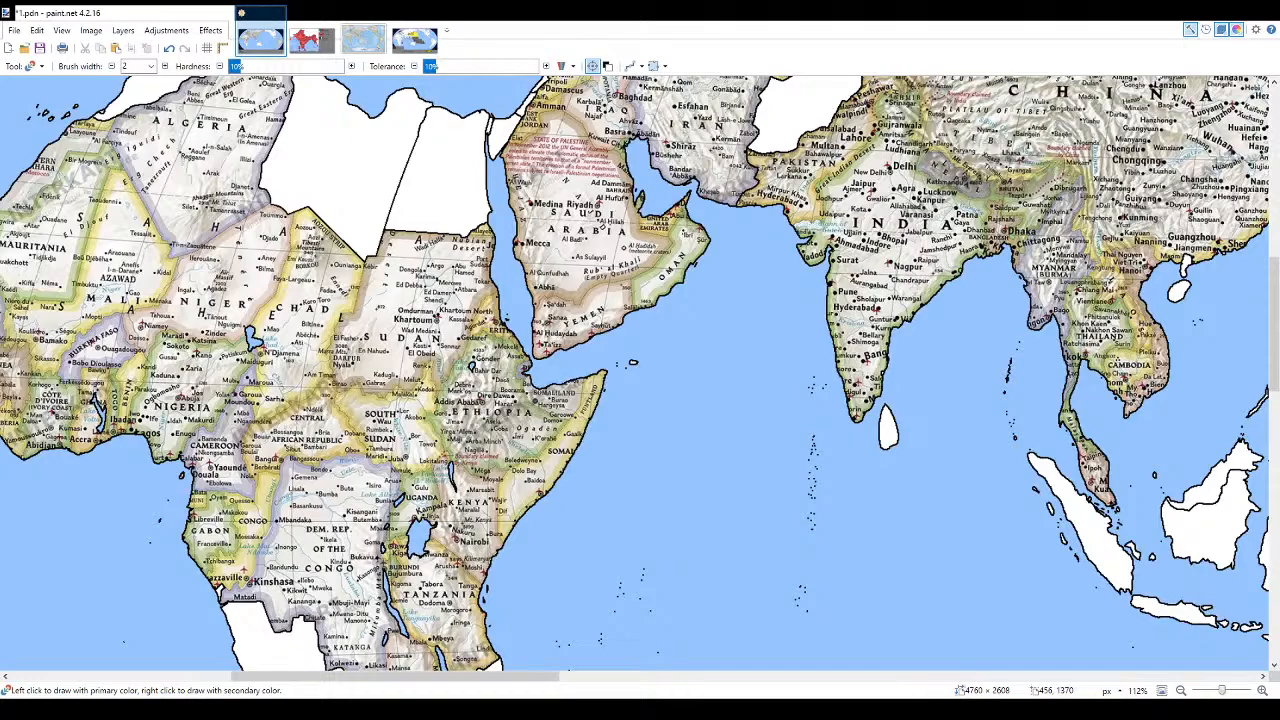
- Draw a straight black line about 72 px long on the Chad–Sudan border from the Libyan corner south to the bend
{"action": "scroll", "coordinate": [495, 322], "scroll_direction": "up", "scroll_amount": 2, "text": "ctrl"}
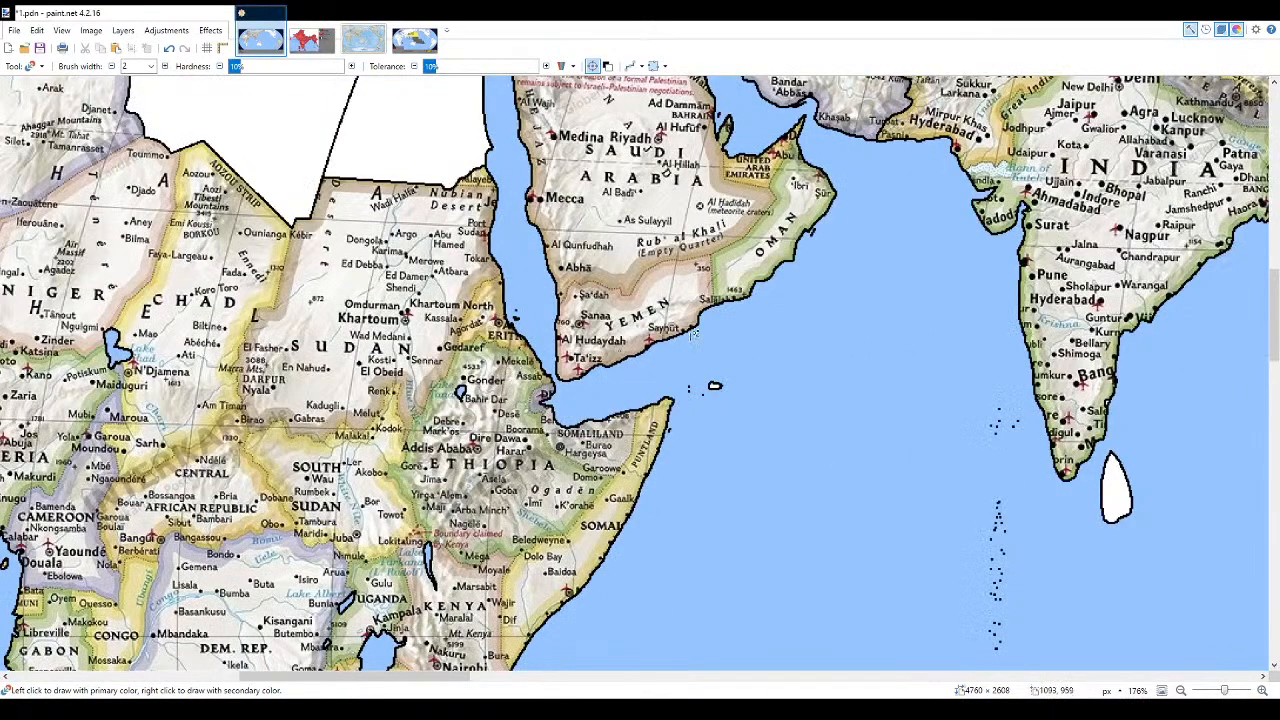
{"action": "key", "text": "o"}
{"action": "scroll", "coordinate": [240, 369], "scroll_direction": "up", "scroll_amount": 5, "text": "ctrl"}
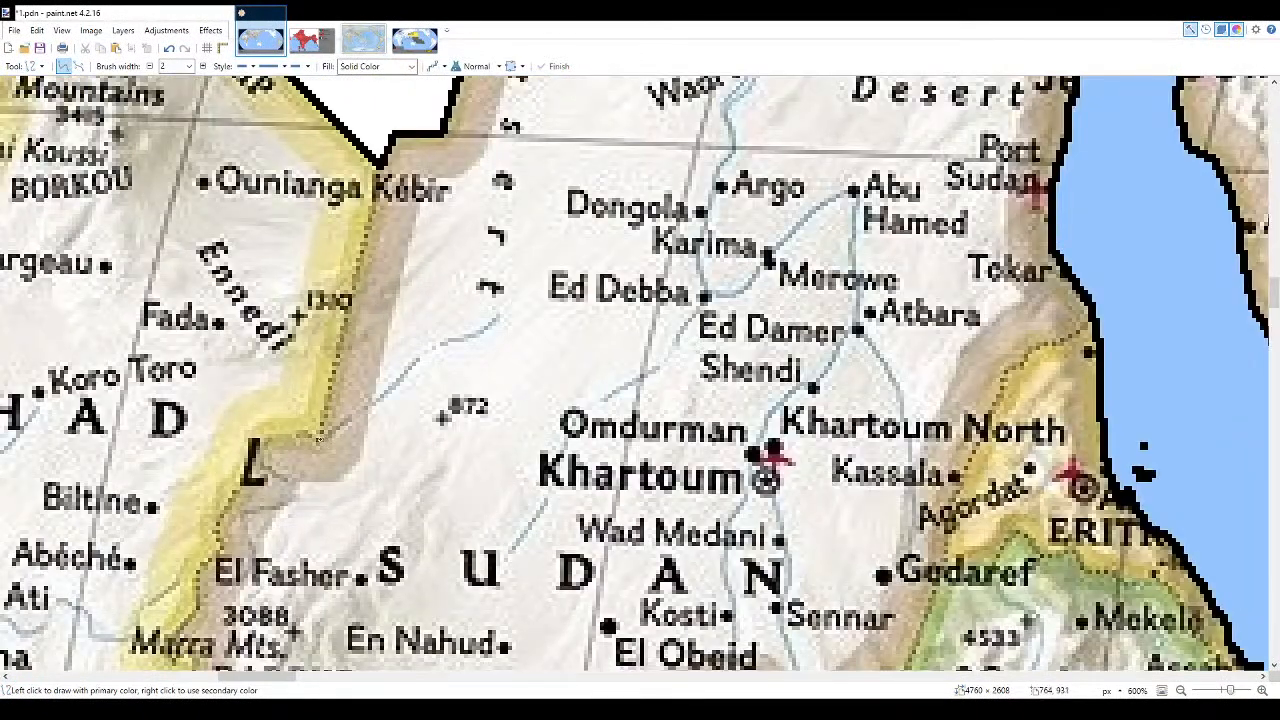
{"action": "left_click_drag", "start_coordinate": [320, 440], "coordinate": [385, 160]}
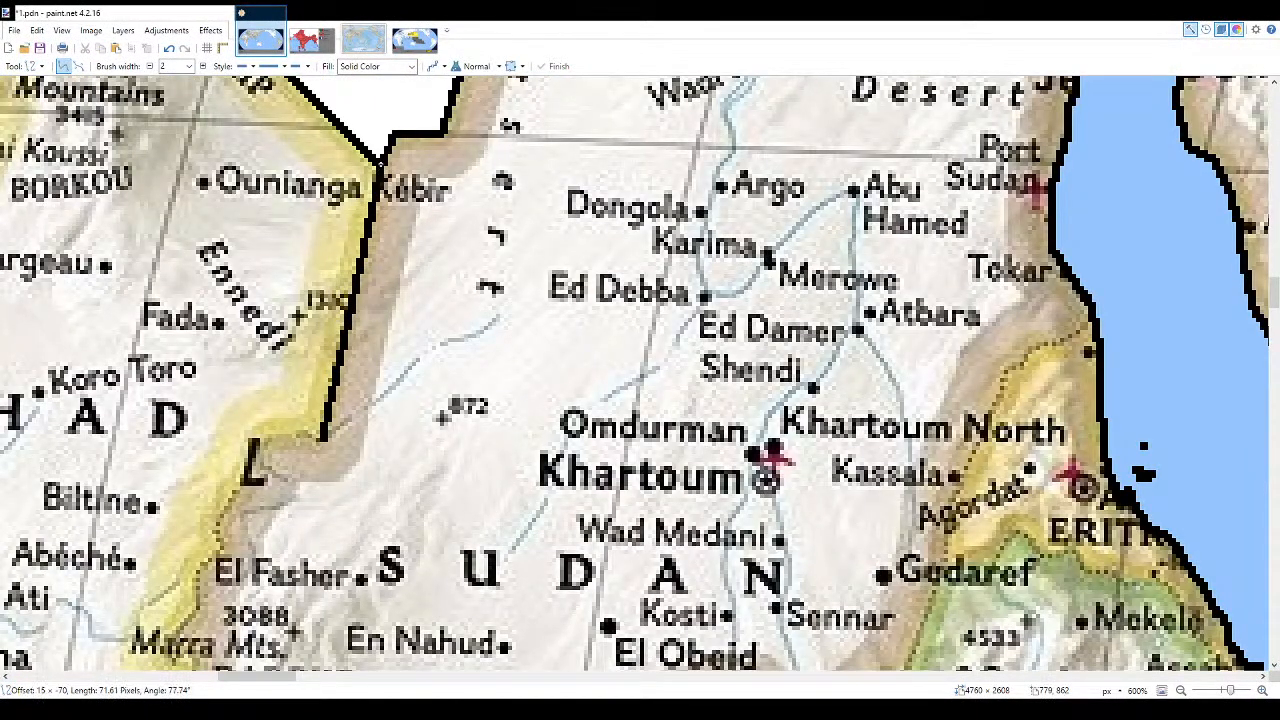
{"action": "key", "text": "r"}
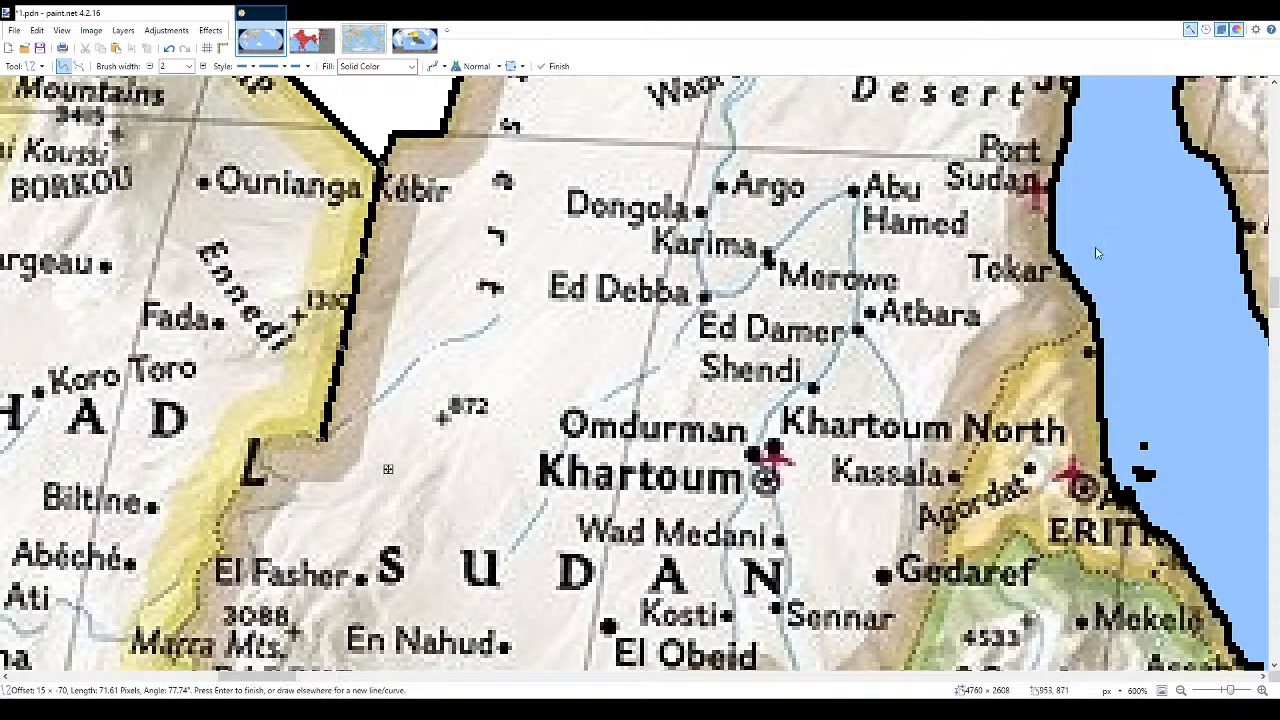
- Trace the Chad–Sudan border from just above the El Fasher label up to the straight line, checking it with the base map hidden
{"action": "scroll", "coordinate": [1107, 227], "scroll_direction": "down", "scroll_amount": 3}
{"action": "scroll", "coordinate": [300, 160], "scroll_direction": "up", "scroll_amount": 5}
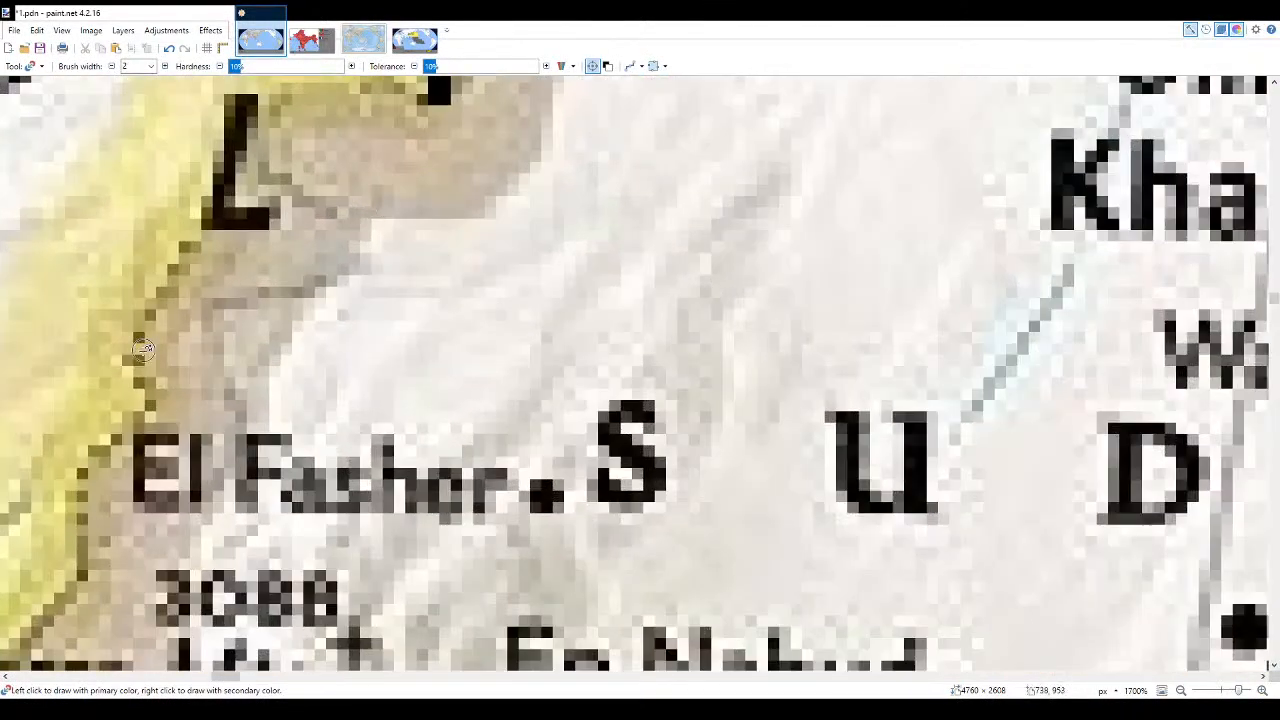
{"action": "left_click_drag", "start_coordinate": [134, 355], "coordinate": [262, 106]}
{"action": "scroll", "coordinate": [262, 106], "scroll_direction": "up", "scroll_amount": 2}
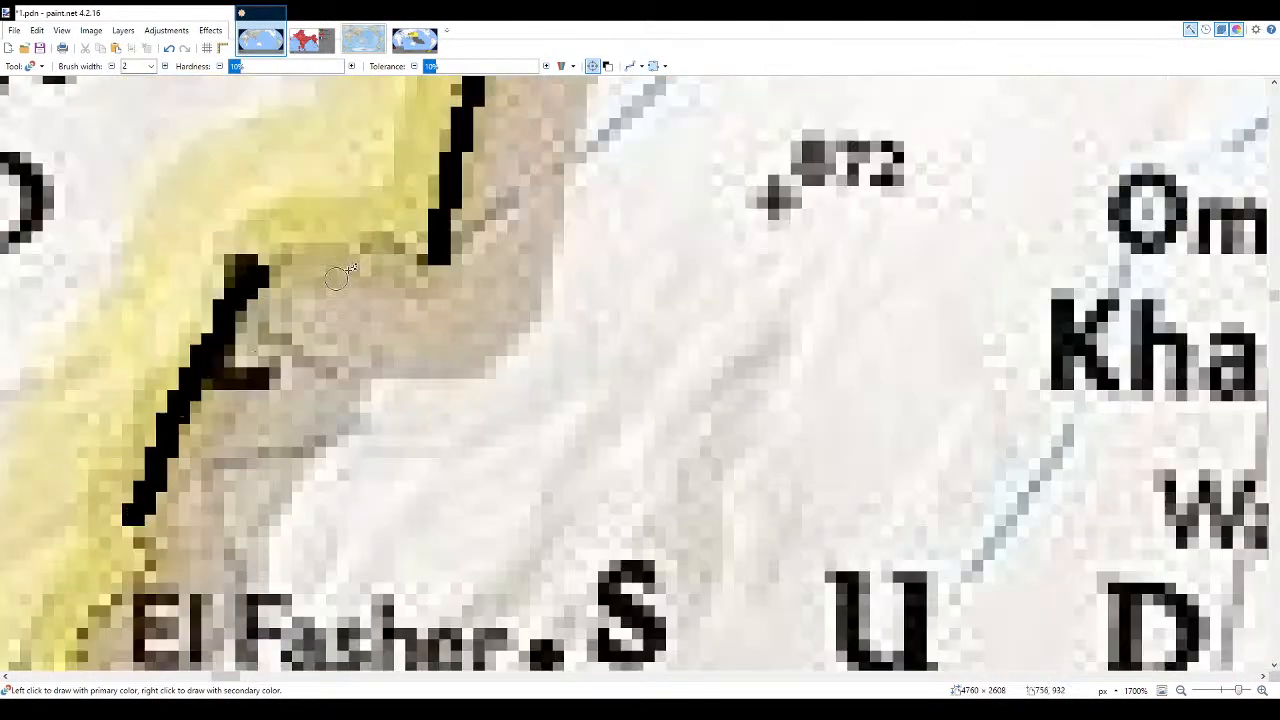
{"action": "mouse_move", "coordinate": [410, 249]}
{"action": "left_mouse_down"}
{"action": "mouse_move", "coordinate": [292, 244]}
{"action": "mouse_move", "coordinate": [254, 264]}
{"action": "left_mouse_up"}
{"action": "left_click", "coordinate": [1259, 156]}
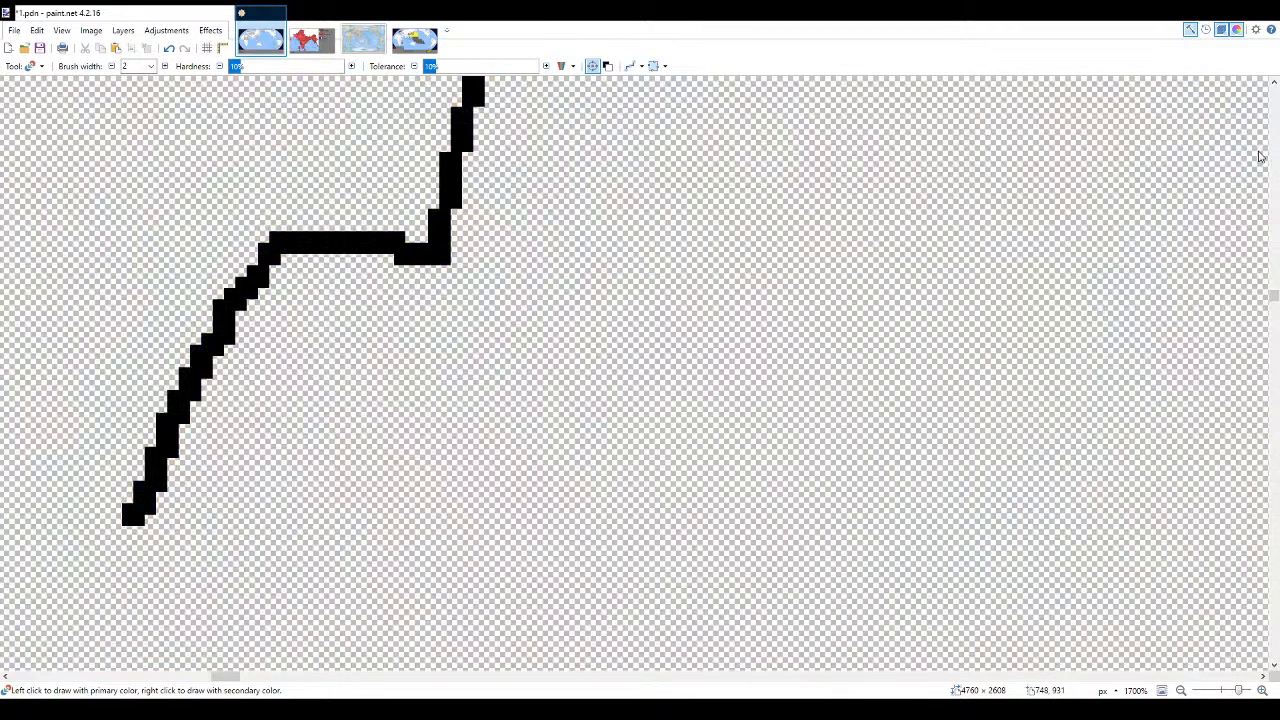
{"action": "left_click", "coordinate": [1259, 156]}
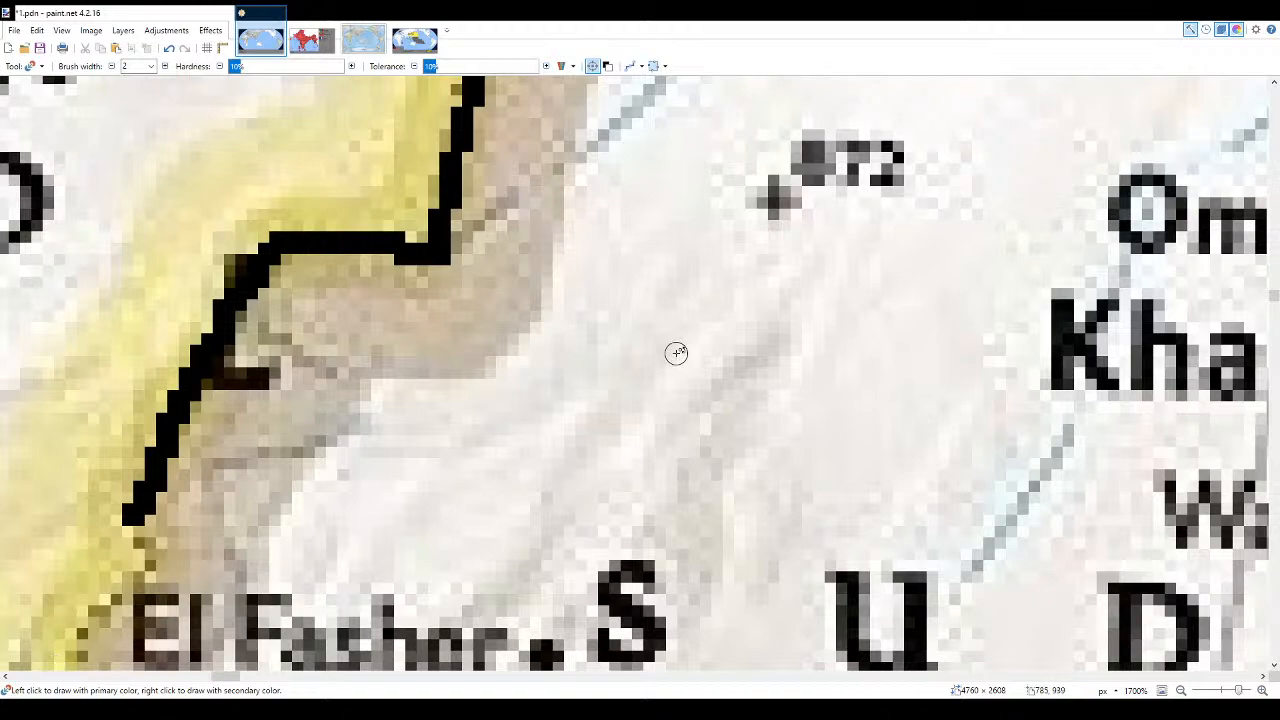
- Trace Sudan's western border in black from the El Fasher label south past Nyala and Birao to just below the 1330 peak
{"action": "scroll", "coordinate": [676, 352], "scroll_direction": "down", "scroll_amount": 5}
{"action": "scroll", "coordinate": [467, 440], "scroll_direction": "up", "scroll_amount": 4}
{"action": "mouse_move", "coordinate": [519, 538]}
{"action": "left_mouse_down"}
{"action": "mouse_move", "coordinate": [467, 457]}
{"action": "mouse_move", "coordinate": [512, 391]}
{"action": "mouse_move", "coordinate": [528, 314]}
{"action": "mouse_move", "coordinate": [560, 214]}
{"action": "left_mouse_up"}
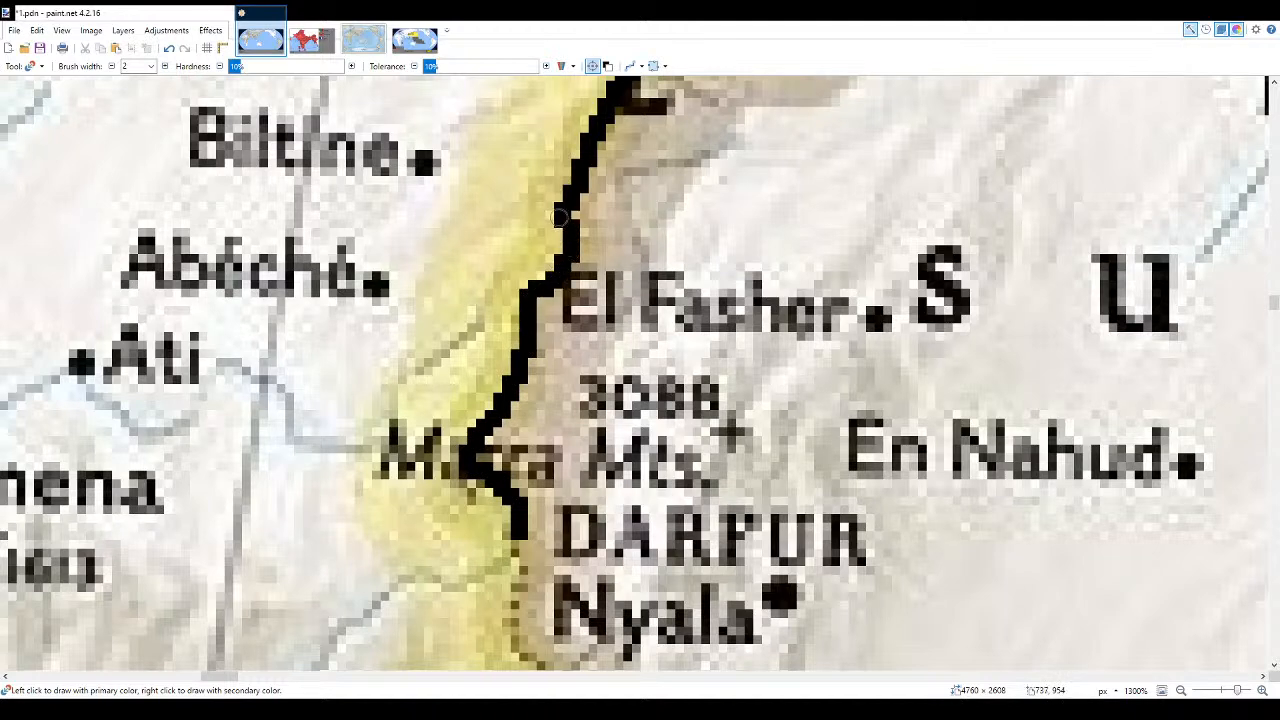
{"action": "scroll", "coordinate": [560, 215], "scroll_direction": "down", "scroll_amount": 5}
{"action": "mouse_move", "coordinate": [519, 308]}
{"action": "left_mouse_down"}
{"action": "mouse_move", "coordinate": [506, 386]}
{"action": "mouse_move", "coordinate": [550, 455]}
{"action": "mouse_move", "coordinate": [552, 488]}
{"action": "left_mouse_up"}
{"action": "scroll", "coordinate": [552, 488], "scroll_direction": "down", "scroll_amount": 8}
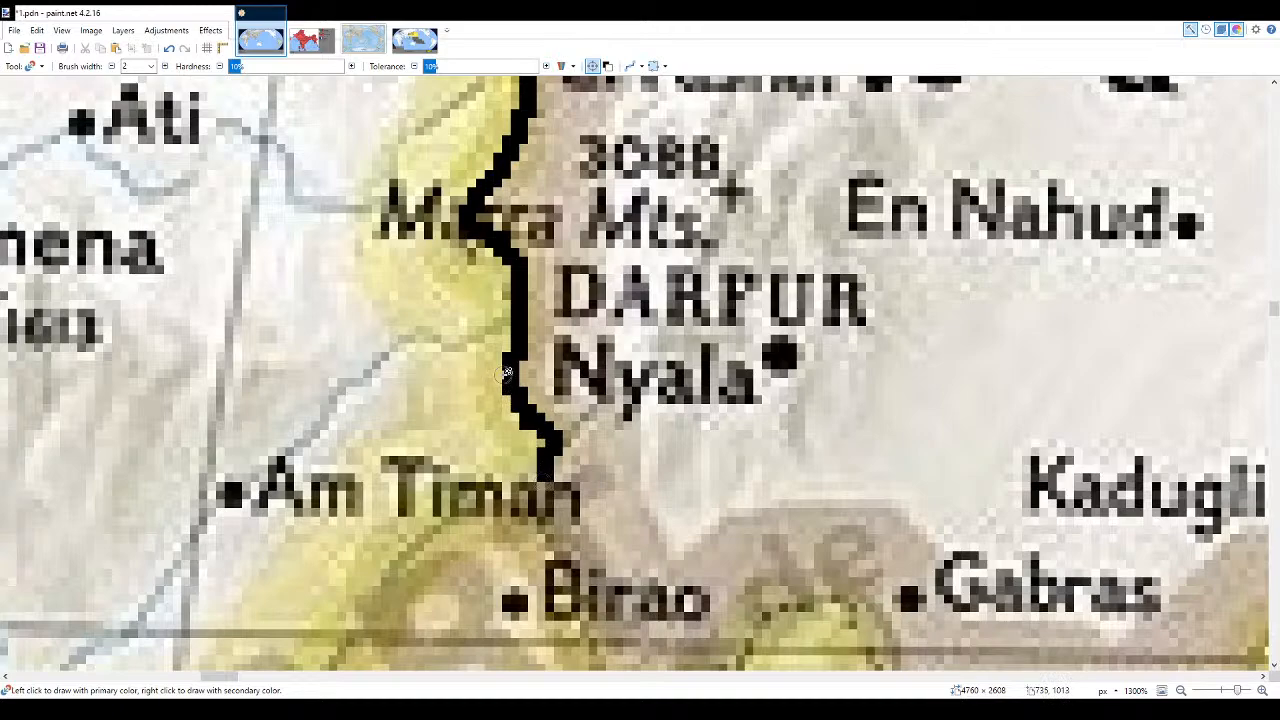
{"action": "scroll", "coordinate": [514, 486], "scroll_direction": "up", "scroll_amount": 6}
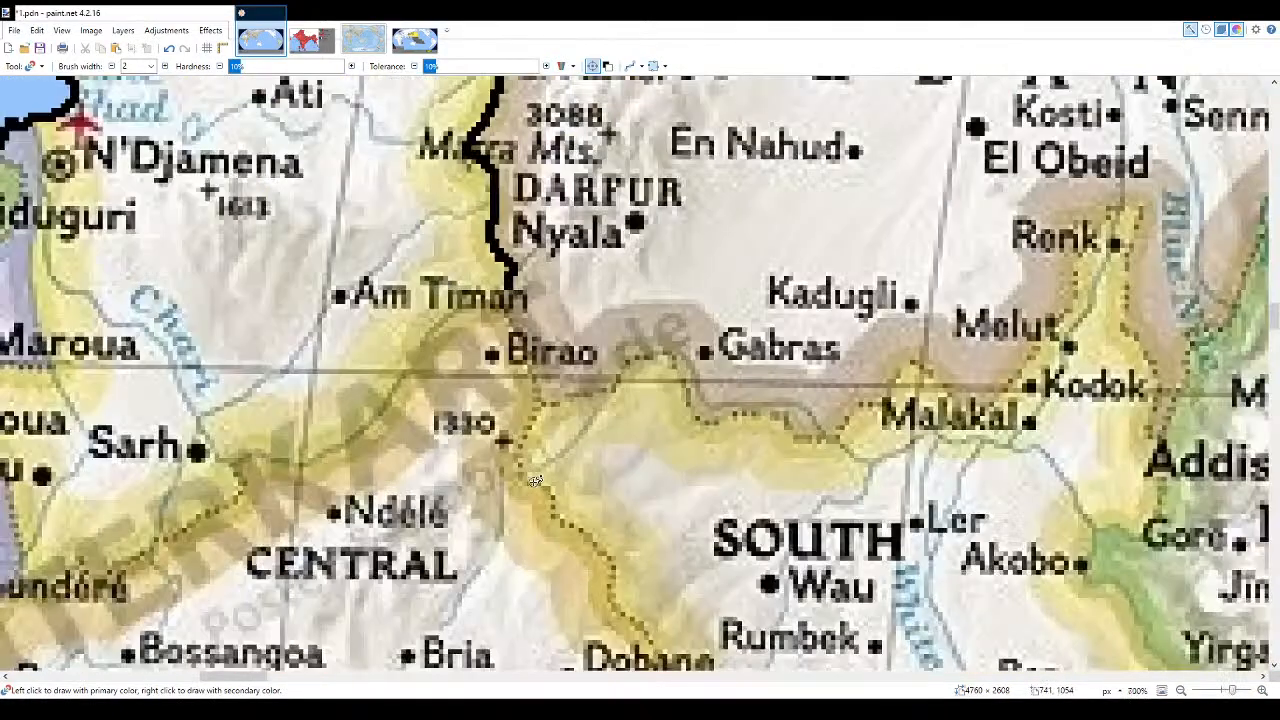
{"action": "mouse_move", "coordinate": [516, 490]}
{"action": "left_mouse_down"}
{"action": "mouse_move", "coordinate": [507, 423]}
{"action": "mouse_move", "coordinate": [548, 347]}
{"action": "mouse_move", "coordinate": [482, 150]}
{"action": "left_mouse_up"}
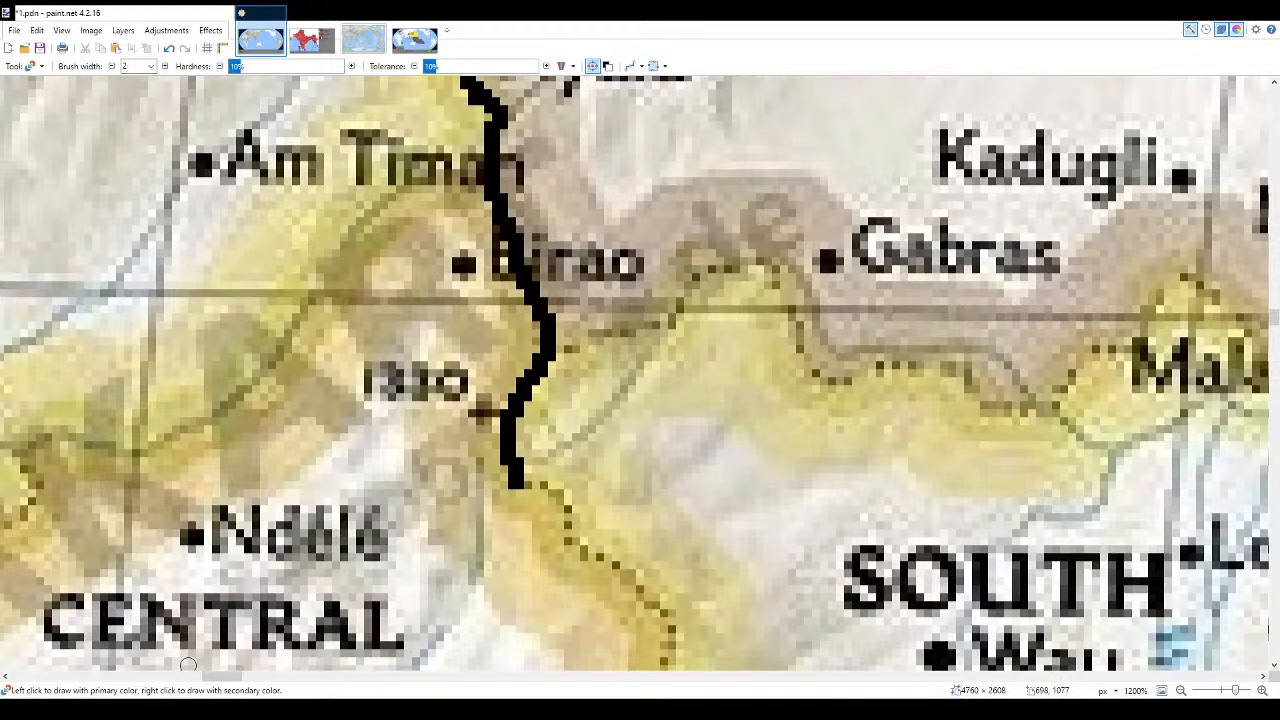
- Trace the Central African Republic–South Sudan border from below the 1330 peak southeast to just above the Dobane label
{"action": "scroll", "coordinate": [531, 517], "scroll_direction": "down", "scroll_amount": 3}
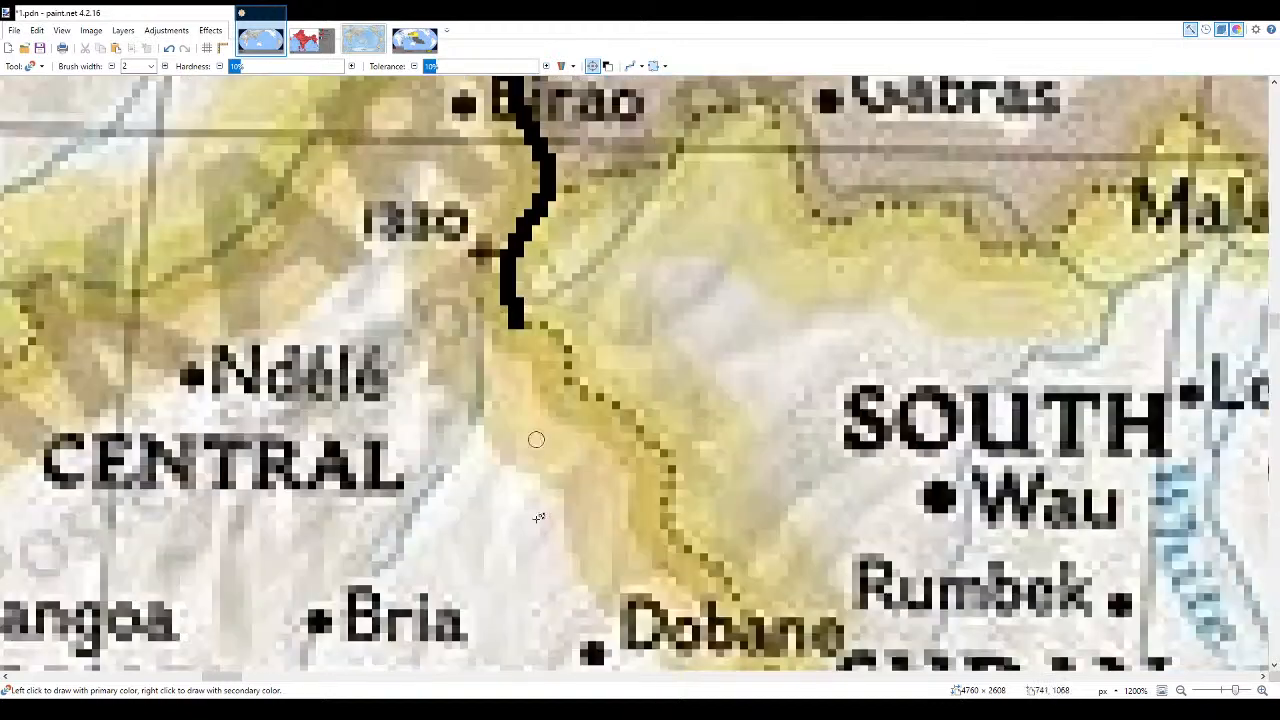
{"action": "left_click_drag", "start_coordinate": [527, 246], "coordinate": [573, 264]}
{"action": "key", "text": "e"}
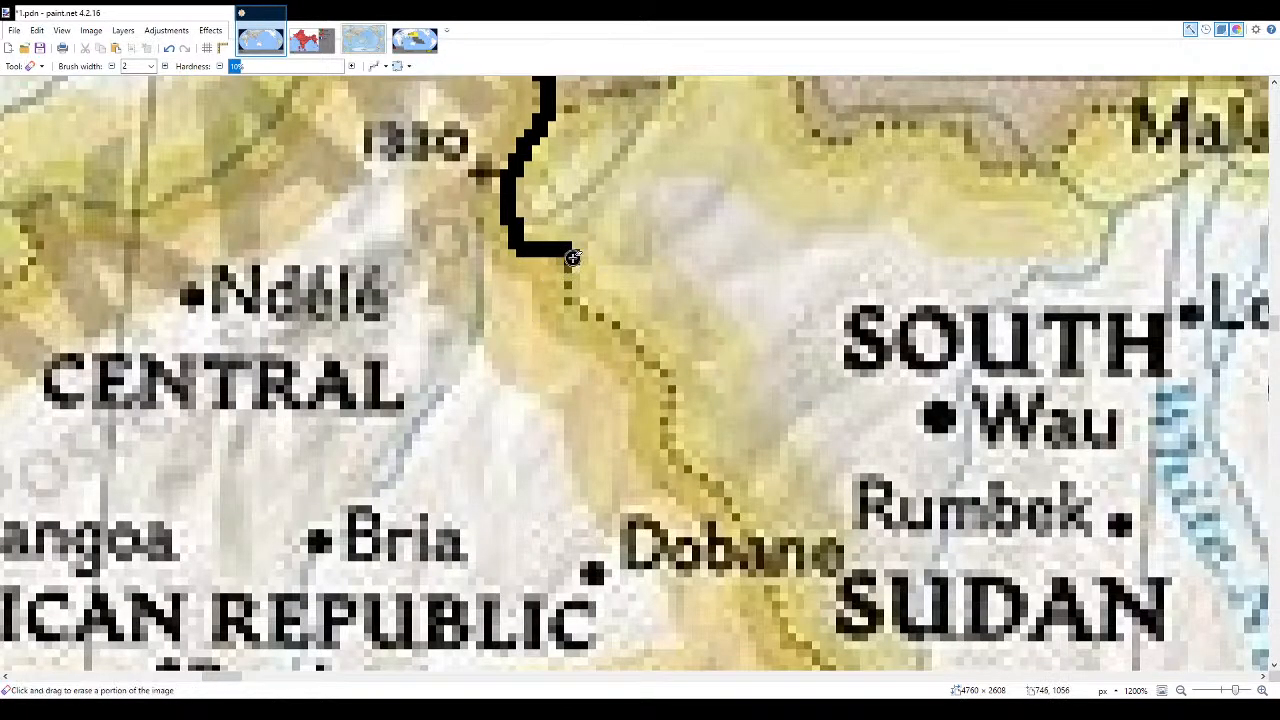
{"action": "key", "text": "b"}
{"action": "scroll", "coordinate": [564, 259], "scroll_direction": "up", "scroll_amount": 2, "text": "ctrl"}
{"action": "mouse_move", "coordinate": [564, 259]}
{"action": "left_mouse_down"}
{"action": "mouse_move", "coordinate": [592, 337]}
{"action": "mouse_move", "coordinate": [667, 387]}
{"action": "mouse_move", "coordinate": [706, 436]}
{"action": "mouse_move", "coordinate": [738, 552]}
{"action": "mouse_move", "coordinate": [812, 632]}
{"action": "left_mouse_up"}
{"action": "scroll", "coordinate": [812, 632], "scroll_direction": "down", "scroll_amount": 3, "text": "ctrl"}
{"action": "scroll", "coordinate": [790, 617], "scroll_direction": "up", "scroll_amount": 2, "text": "ctrl"}
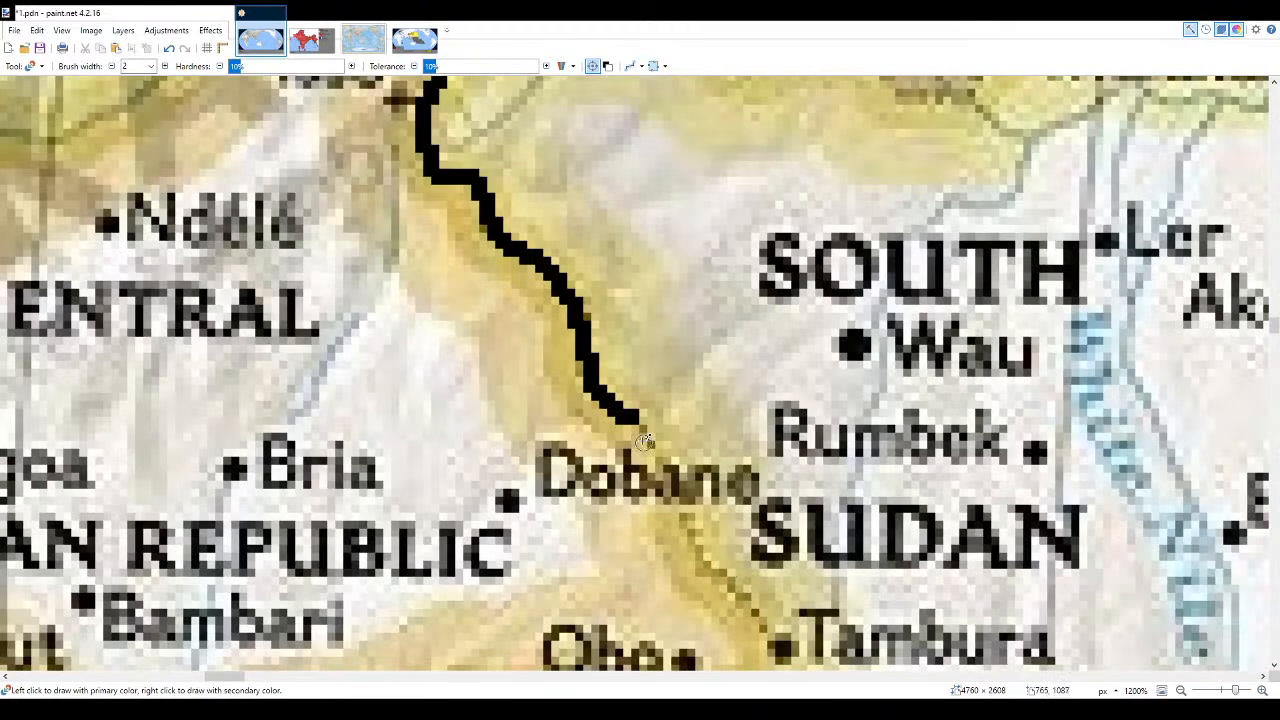
- Trace South Sudan's southwestern border from the Dobane label past Tambura and Maridi to the Juba label
{"action": "scroll", "coordinate": [630, 420], "scroll_direction": "up", "scroll_amount": 3, "text": "ctrl"}
{"action": "left_click_drag", "start_coordinate": [643, 426], "coordinate": [737, 605]}
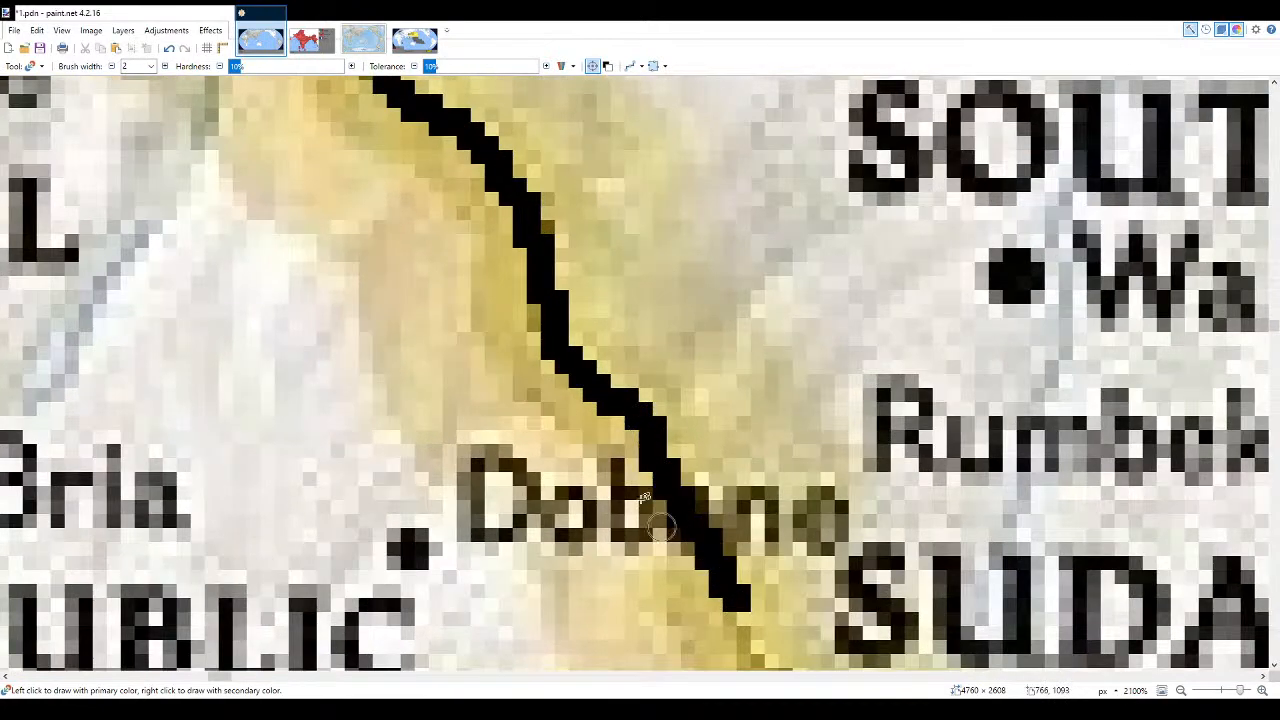
{"action": "scroll", "coordinate": [737, 605], "scroll_direction": "down", "scroll_amount": 4, "text": "ctrl"}
{"action": "scroll", "coordinate": [636, 540], "scroll_direction": "up", "scroll_amount": 4, "text": "ctrl"}
{"action": "mouse_move", "coordinate": [636, 540]}
{"action": "left_mouse_down"}
{"action": "mouse_move", "coordinate": [594, 424]}
{"action": "mouse_move", "coordinate": [496, 293]}
{"action": "mouse_move", "coordinate": [519, 336]}
{"action": "mouse_move", "coordinate": [560, 356]}
{"action": "mouse_move", "coordinate": [606, 418]}
{"action": "mouse_move", "coordinate": [619, 491]}
{"action": "mouse_move", "coordinate": [709, 626]}
{"action": "mouse_move", "coordinate": [740, 637]}
{"action": "mouse_move", "coordinate": [791, 605]}
{"action": "mouse_move", "coordinate": [926, 580]}
{"action": "left_mouse_up"}
{"action": "key", "text": "ctrl+z"}
{"action": "scroll", "coordinate": [775, 495], "scroll_direction": "down", "scroll_amount": 2}
{"action": "scroll", "coordinate": [685, 465], "scroll_direction": "down", "scroll_amount": 2}
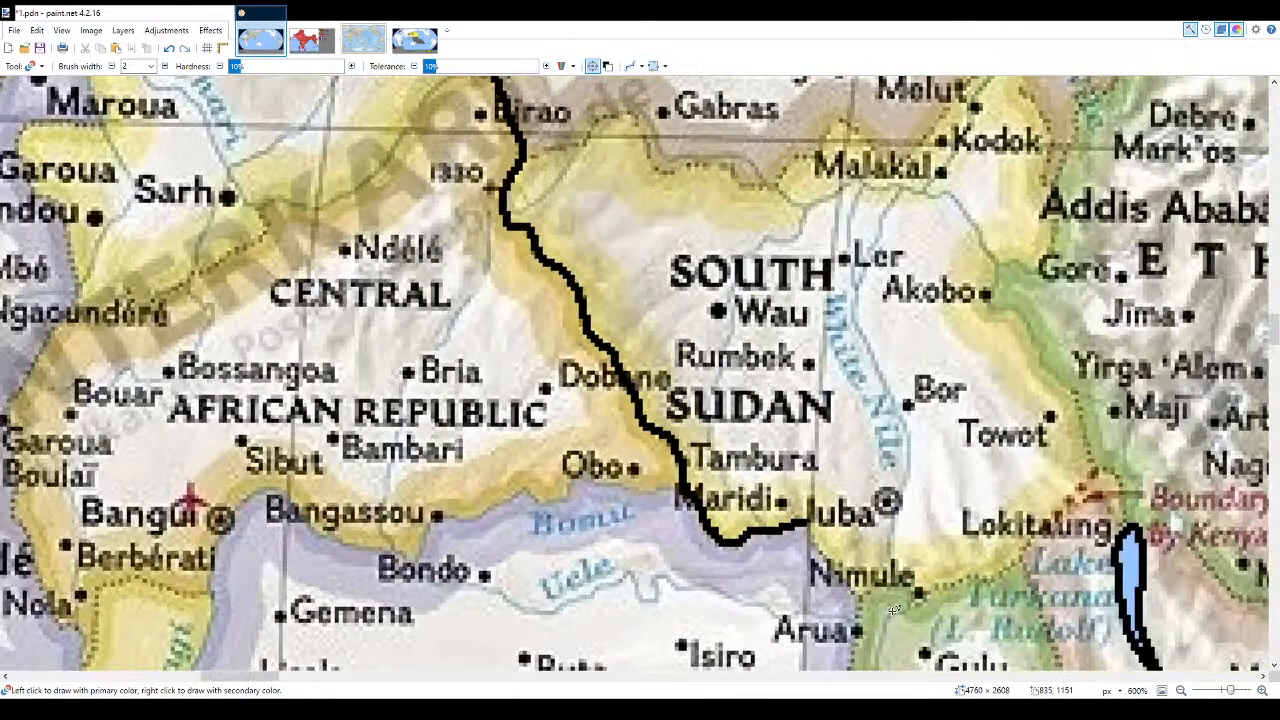
- Trace South Sudan's southern border from the Juba label past Nimule and northeast through Lokitaung to the disputed Kenyan triangle
{"action": "scroll", "coordinate": [685, 465], "scroll_direction": "up", "scroll_amount": 3}
{"action": "mouse_move", "coordinate": [838, 592]}
{"action": "left_mouse_down"}
{"action": "mouse_move", "coordinate": [724, 499]}
{"action": "mouse_move", "coordinate": [704, 425]}
{"action": "mouse_move", "coordinate": [792, 553]}
{"action": "mouse_move", "coordinate": [837, 586]}
{"action": "mouse_move", "coordinate": [894, 559]}
{"action": "mouse_move", "coordinate": [987, 578]}
{"action": "mouse_move", "coordinate": [1097, 550]}
{"action": "left_mouse_up"}
{"action": "key", "text": "ctrl+z"}
{"action": "scroll", "coordinate": [830, 486], "scroll_direction": "down", "scroll_amount": 3}
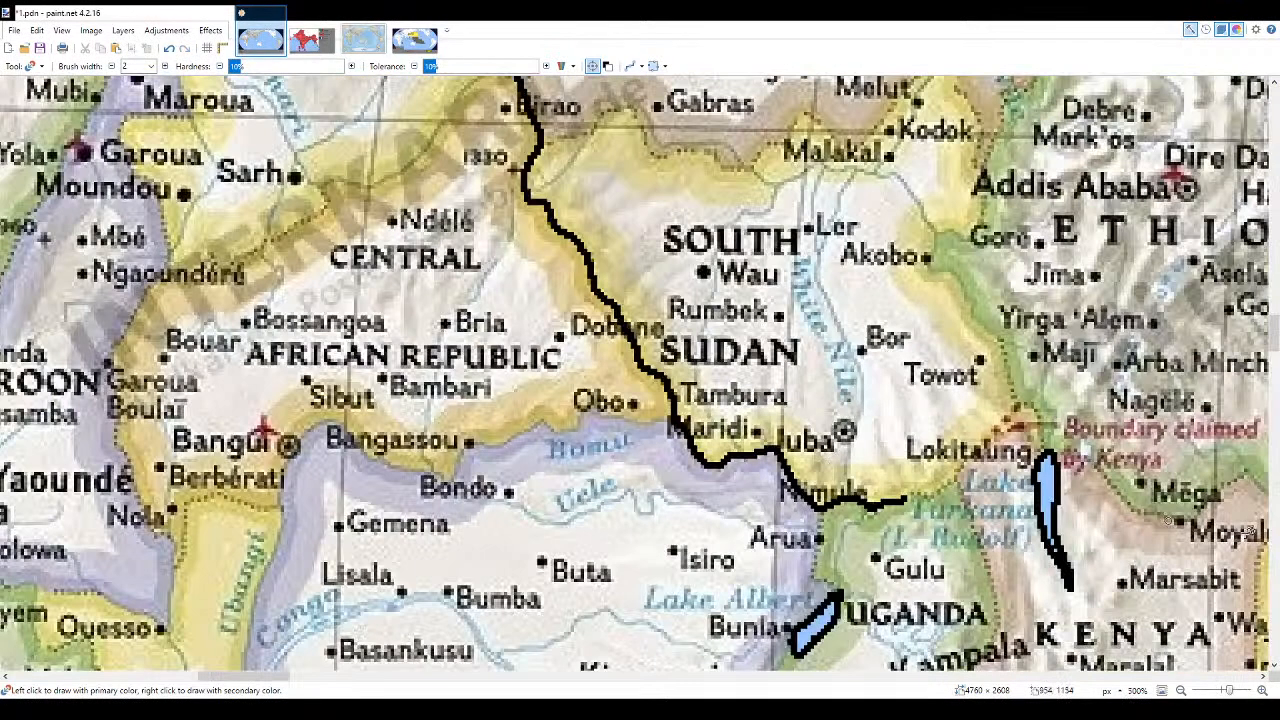
{"action": "scroll", "coordinate": [540, 420], "scroll_direction": "up", "scroll_amount": 4}
{"action": "mouse_move", "coordinate": [534, 412]}
{"action": "left_mouse_down"}
{"action": "mouse_move", "coordinate": [616, 412]}
{"action": "mouse_move", "coordinate": [656, 386]}
{"action": "mouse_move", "coordinate": [792, 260]}
{"action": "mouse_move", "coordinate": [822, 212]}
{"action": "mouse_move", "coordinate": [876, 172]}
{"action": "left_mouse_up"}
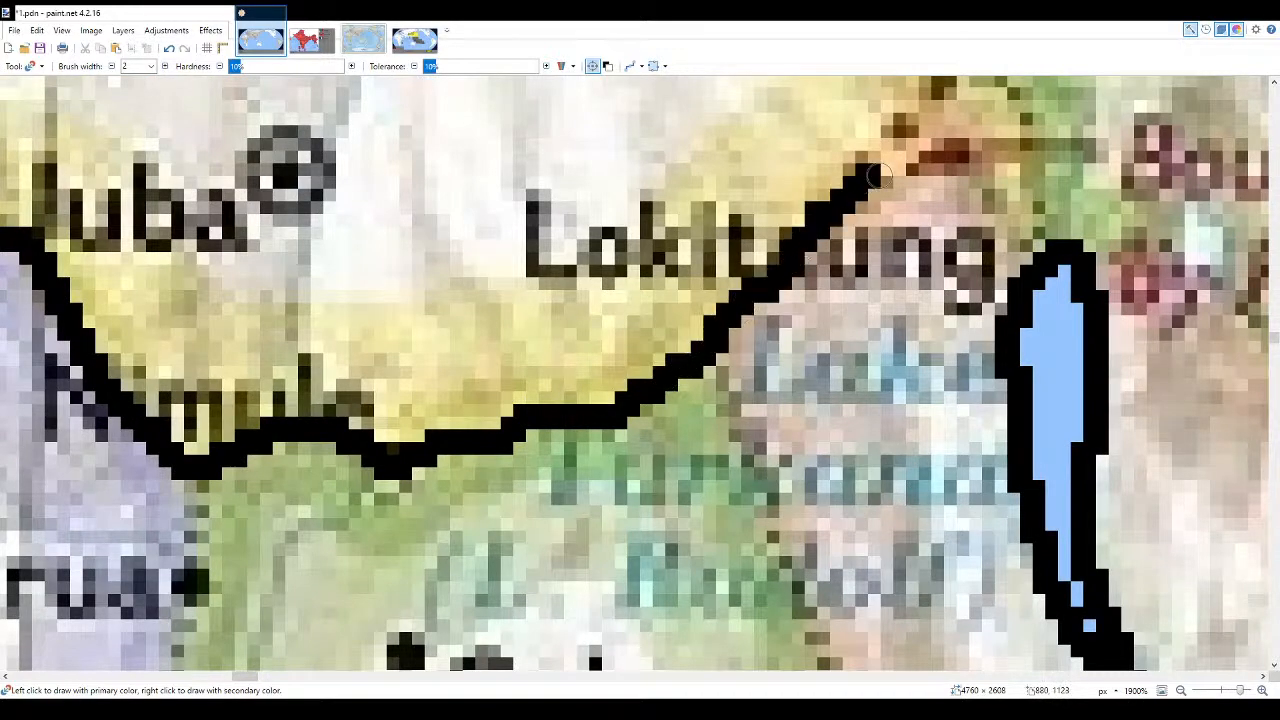
{"action": "scroll", "coordinate": [617, 327], "scroll_direction": "down", "scroll_amount": 3}
- Compare East Africa with the reference world map, and extend South Sudan's border along the disputed triangle to the Ethiopian border
{"action": "left_click", "coordinate": [414, 38]}
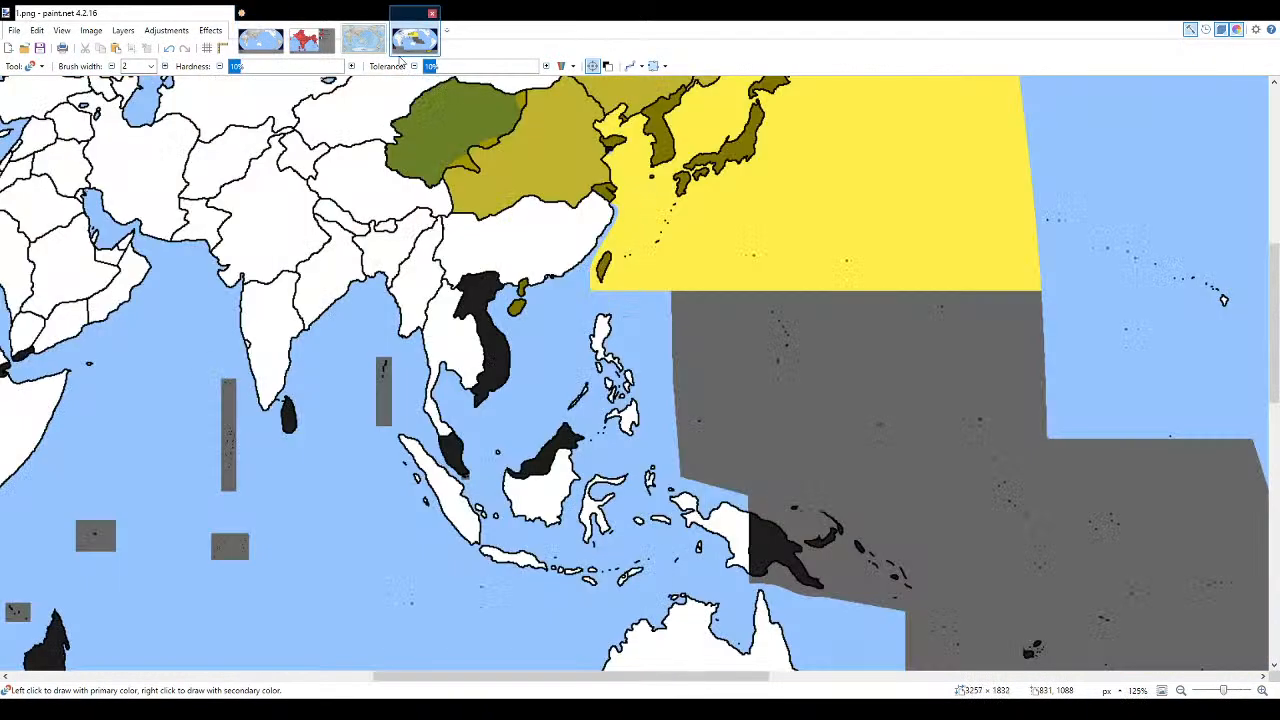
{"action": "scroll", "coordinate": [398, 522], "scroll_direction": "up", "scroll_amount": 2}
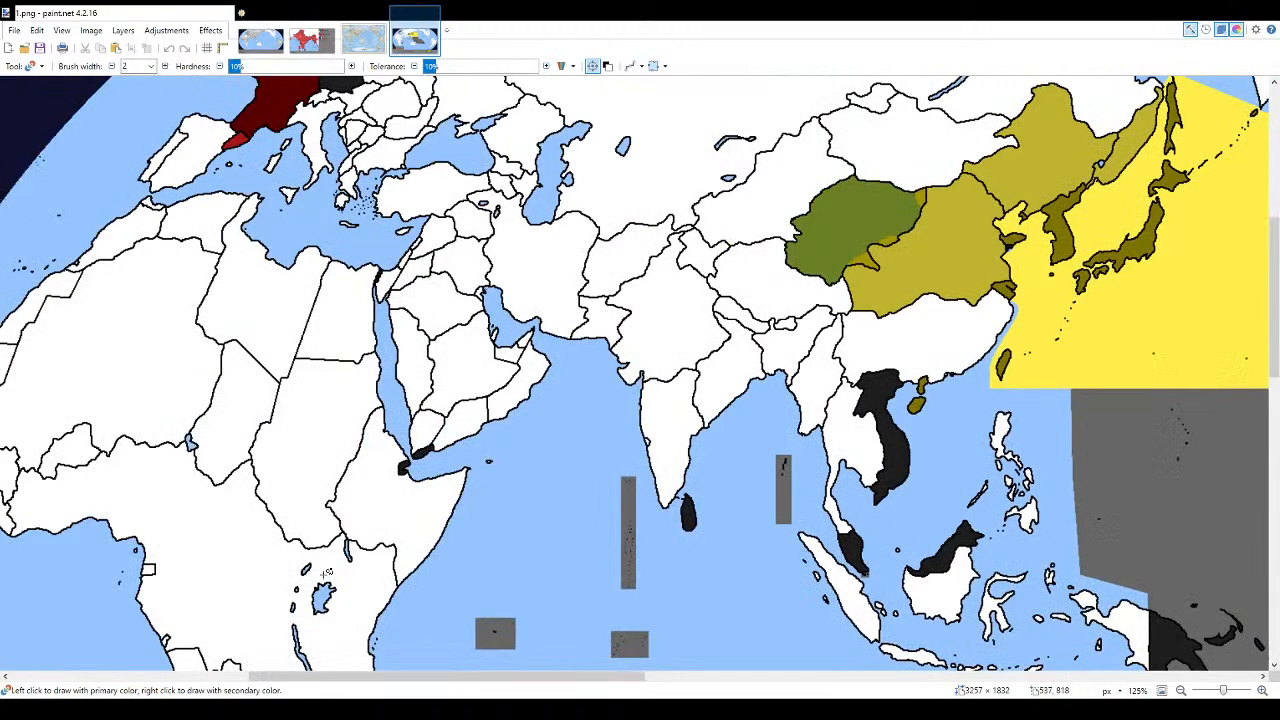
{"action": "left_click", "coordinate": [260, 38]}
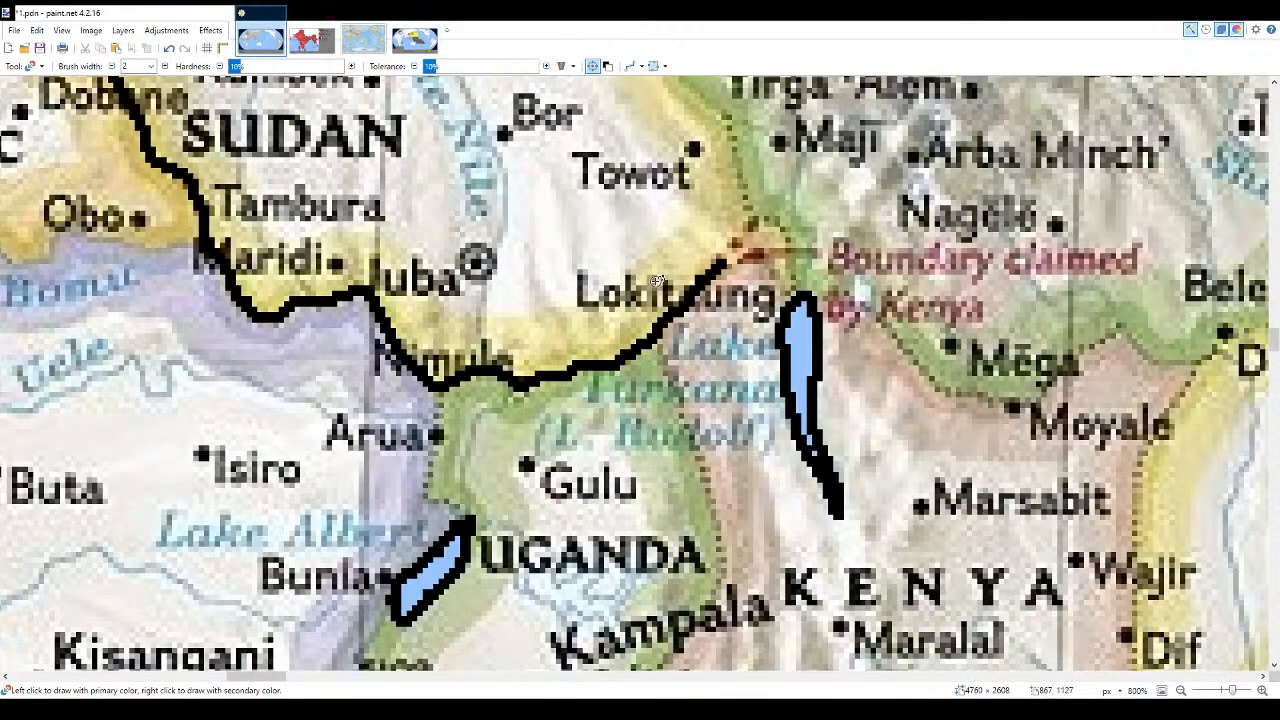
{"action": "scroll", "coordinate": [658, 280], "scroll_direction": "up", "scroll_amount": 3}
{"action": "left_click_drag", "start_coordinate": [682, 308], "coordinate": [748, 228]}
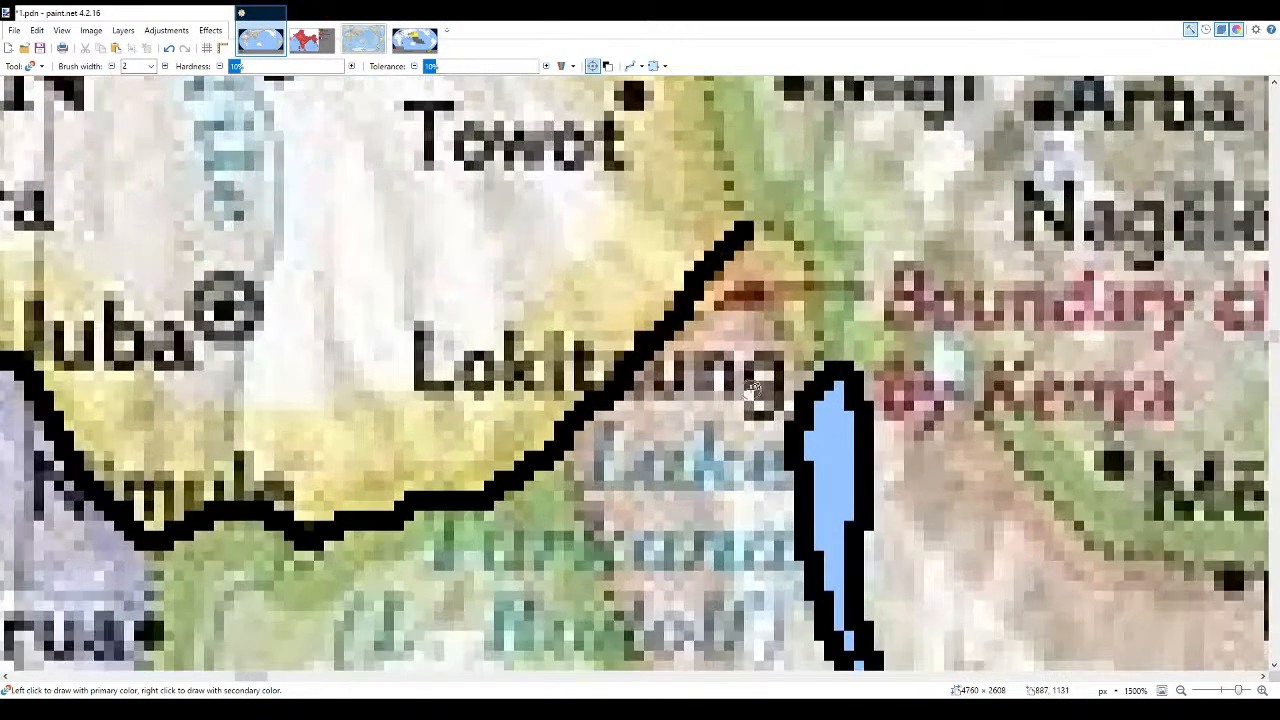
- Try to trace a border along the river south of Dolo Bay in Somalia, comparing it with the reference world map
{"action": "scroll", "coordinate": [766, 380], "scroll_direction": "down", "scroll_amount": 5}
{"action": "scroll", "coordinate": [905, 507], "scroll_direction": "up", "scroll_amount": 1}
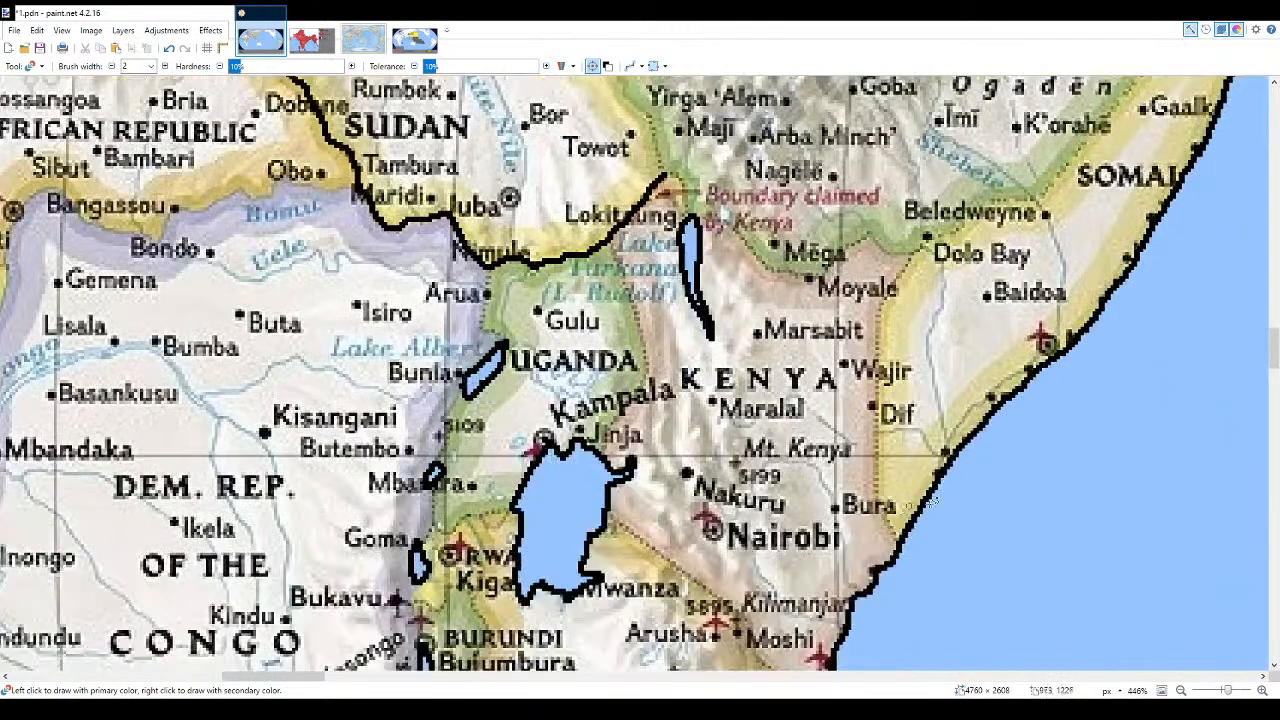
{"action": "left_click", "coordinate": [410, 40]}
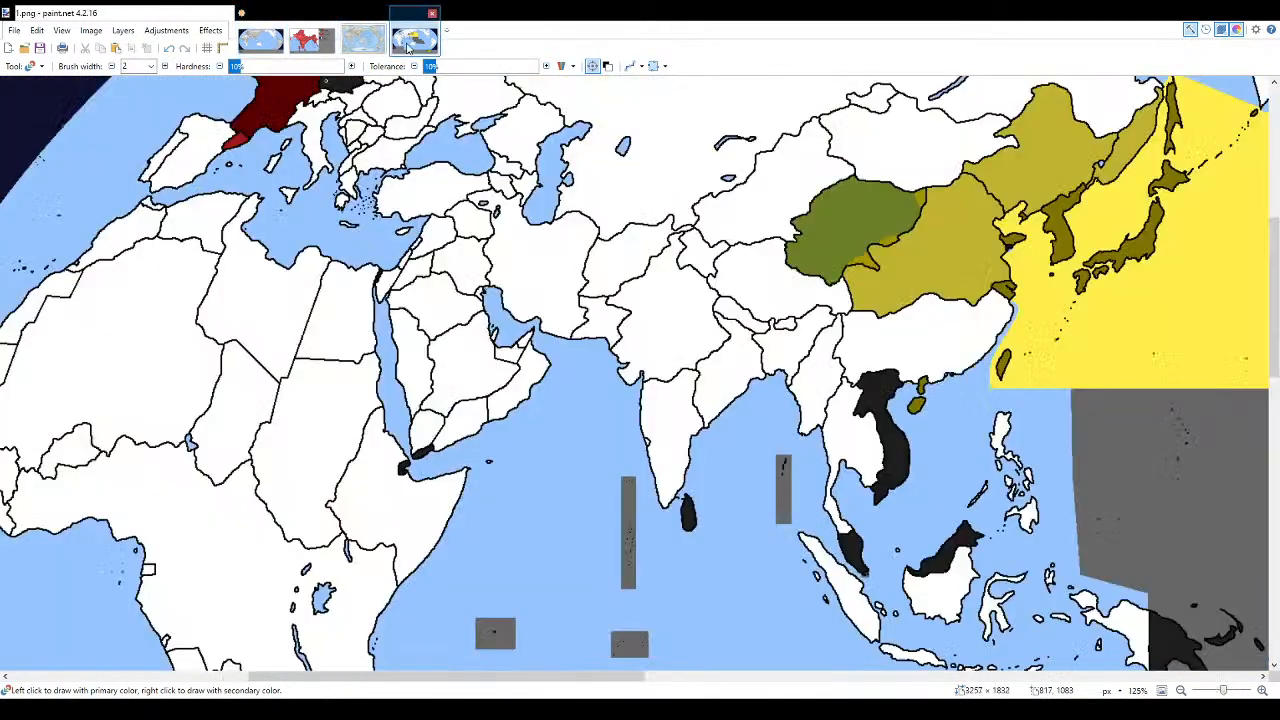
{"action": "scroll", "coordinate": [404, 410], "scroll_direction": "down", "scroll_amount": 1}
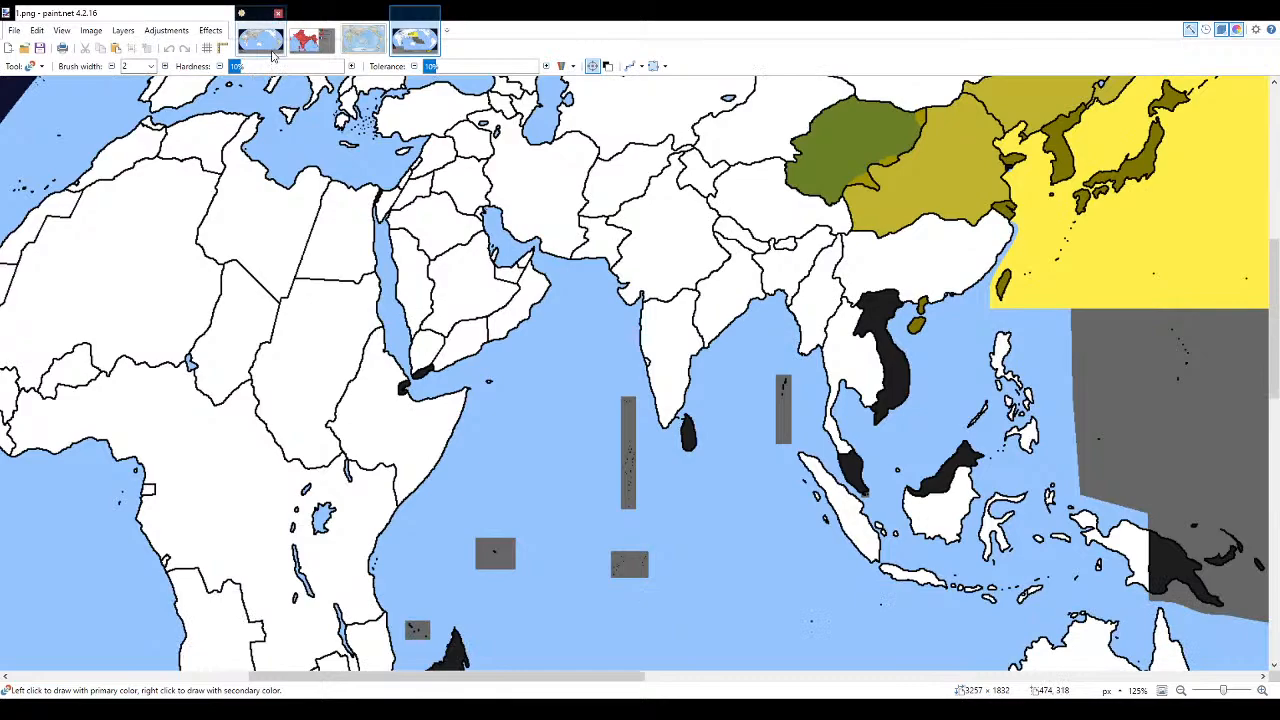
{"action": "left_click", "coordinate": [266, 44]}
{"action": "scroll", "coordinate": [945, 464], "scroll_direction": "up", "scroll_amount": 5}
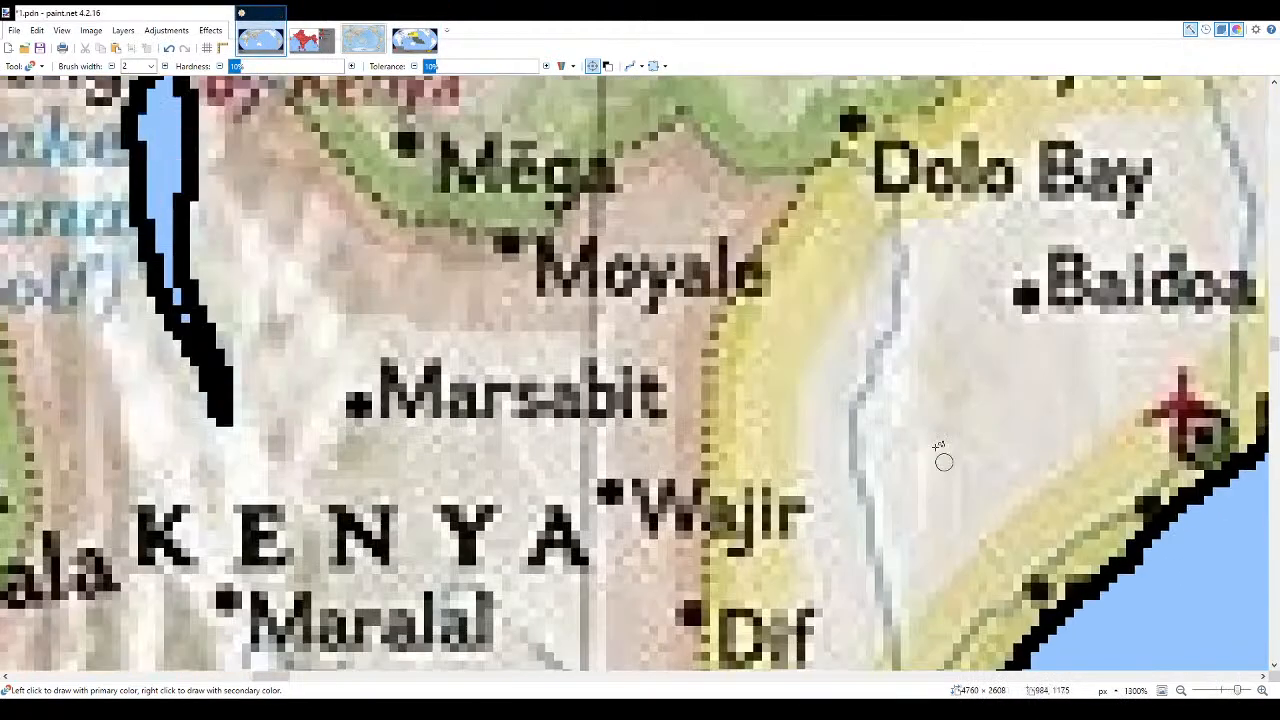
{"action": "mouse_move", "coordinate": [836, 146]}
{"action": "left_mouse_down"}
{"action": "mouse_move", "coordinate": [887, 188]}
{"action": "mouse_move", "coordinate": [902, 257]}
{"action": "mouse_move", "coordinate": [858, 428]}
{"action": "mouse_move", "coordinate": [864, 558]}
{"action": "left_mouse_up"}
{"action": "scroll", "coordinate": [864, 558], "scroll_direction": "down", "scroll_amount": 8}
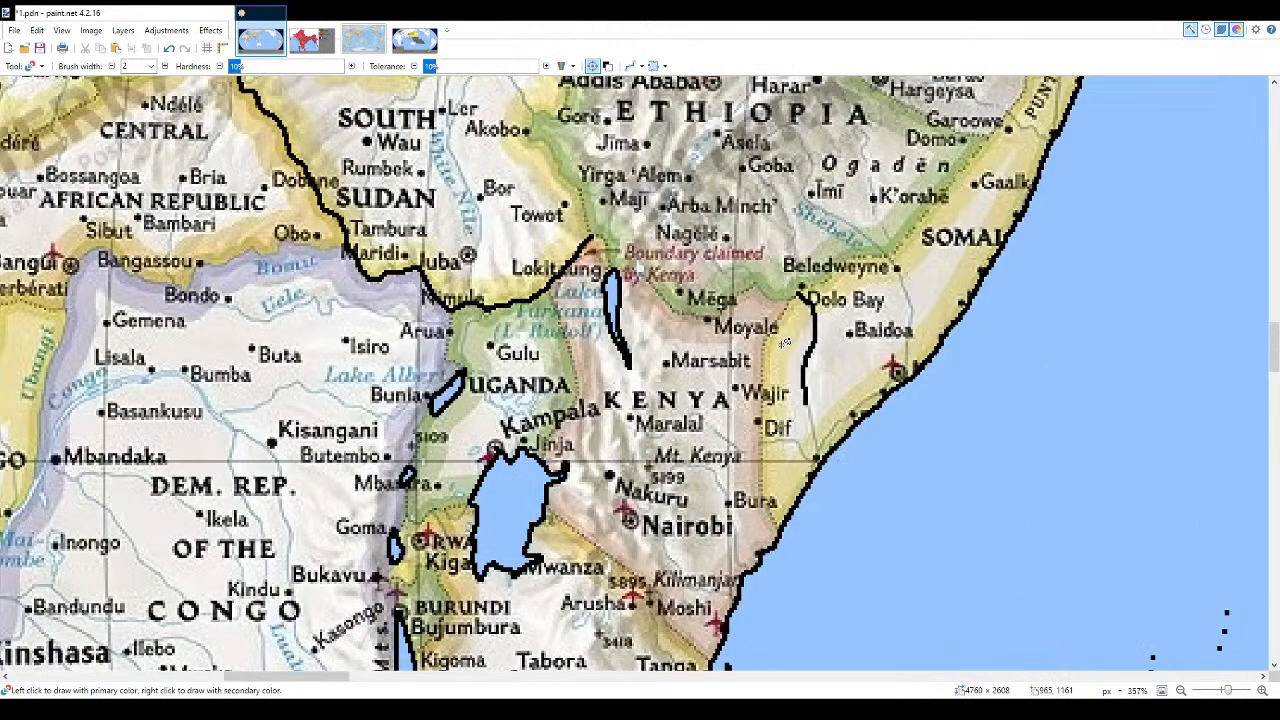
{"action": "left_click", "coordinate": [407, 22]}
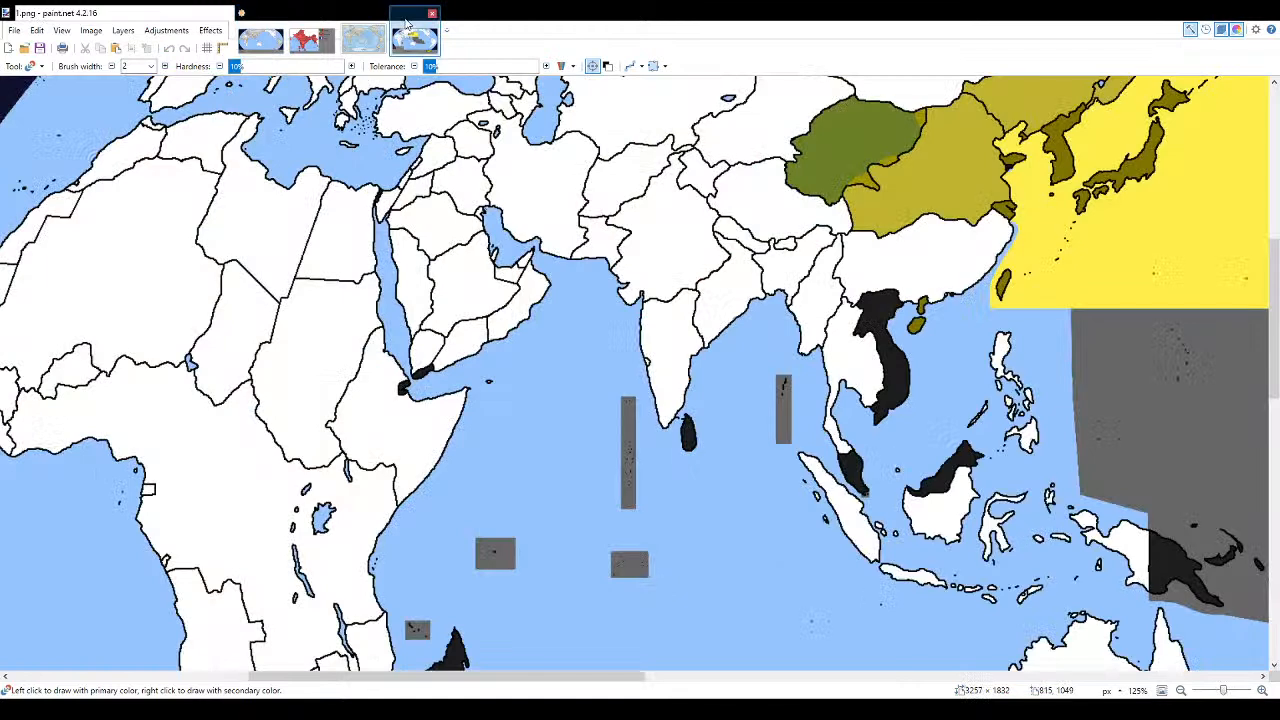
{"action": "left_click", "coordinate": [260, 38]}
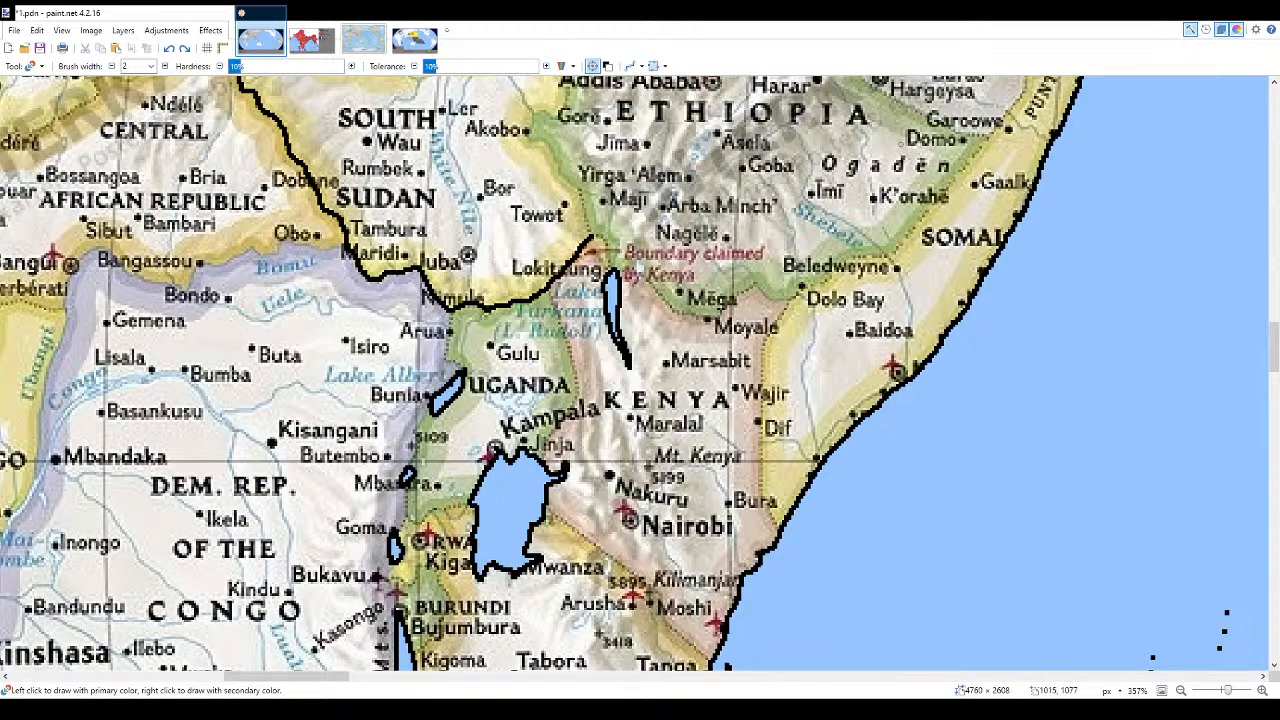
- Look over the whole map and consult the Italian Africa timeline map for the borders around Kenya and Somalia
{"action": "left_click", "coordinate": [1161, 690]}
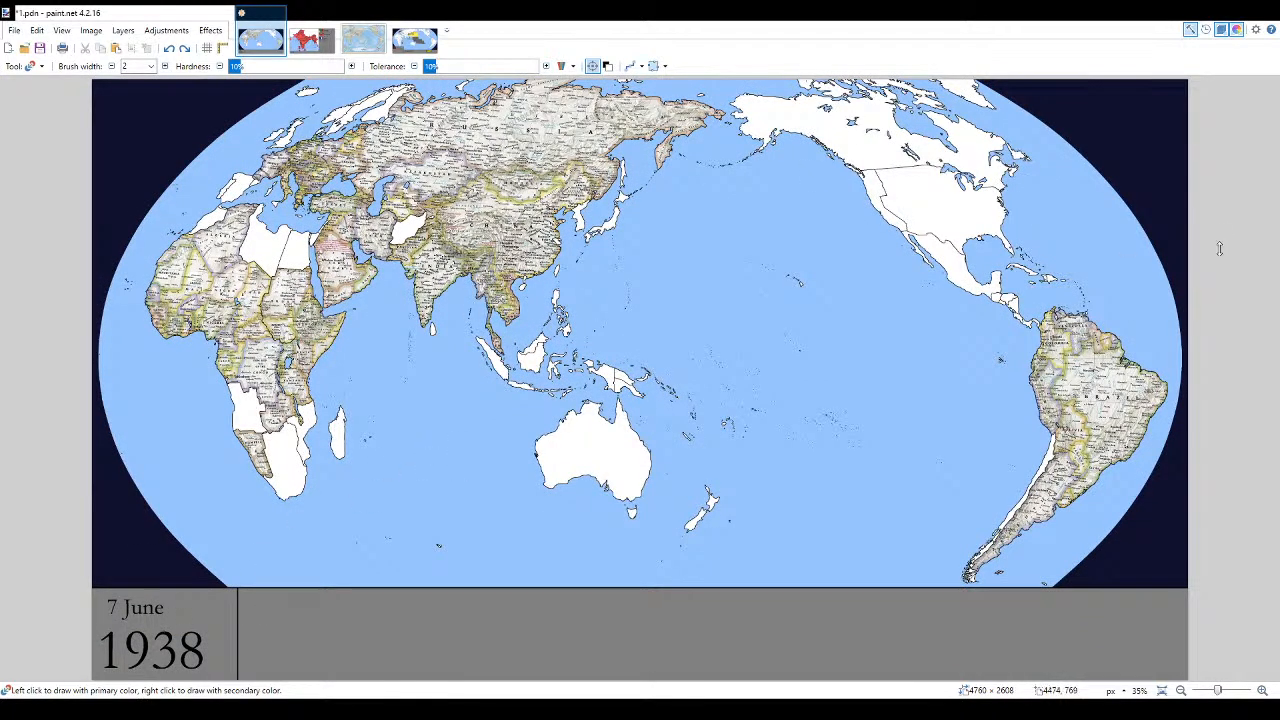
{"action": "scroll", "coordinate": [560, 220], "scroll_direction": "up", "scroll_amount": 1}
{"action": "scroll", "coordinate": [430, 325], "scroll_direction": "up", "scroll_amount": 2}
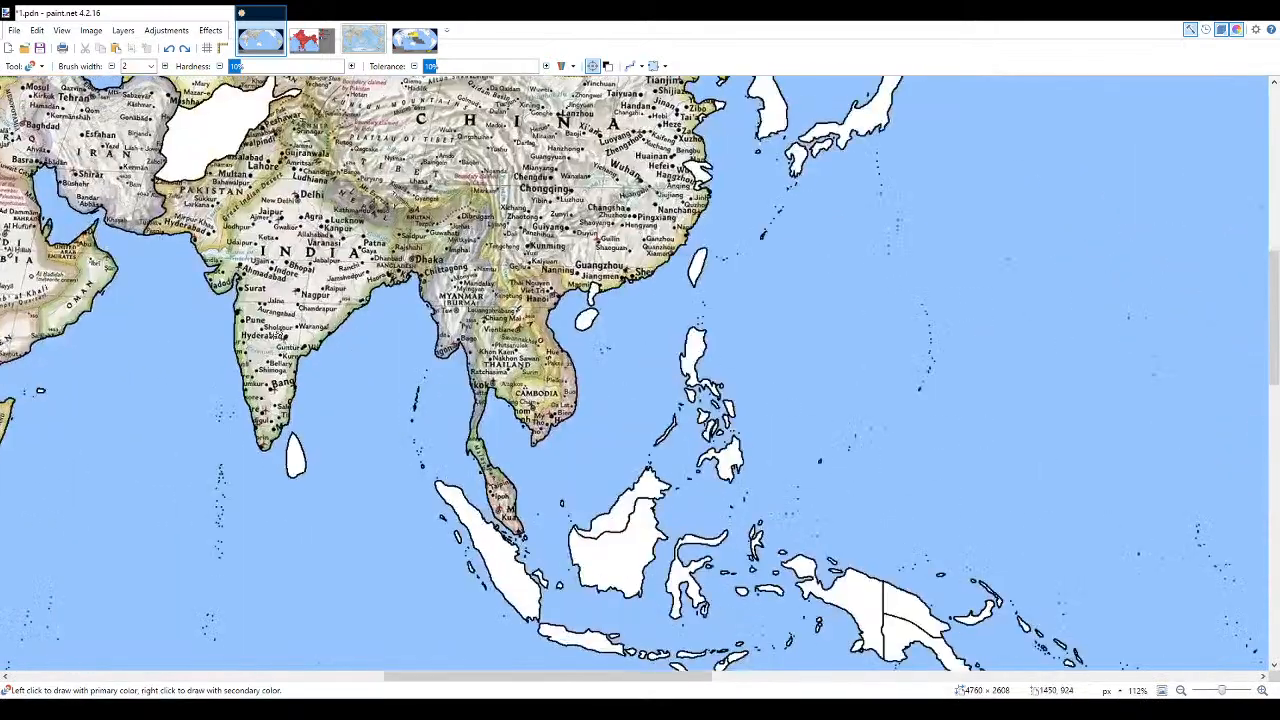
{"action": "scroll", "coordinate": [470, 335], "scroll_direction": "up", "scroll_amount": 2}
{"action": "scroll", "coordinate": [598, 385], "scroll_direction": "down", "scroll_amount": 2}
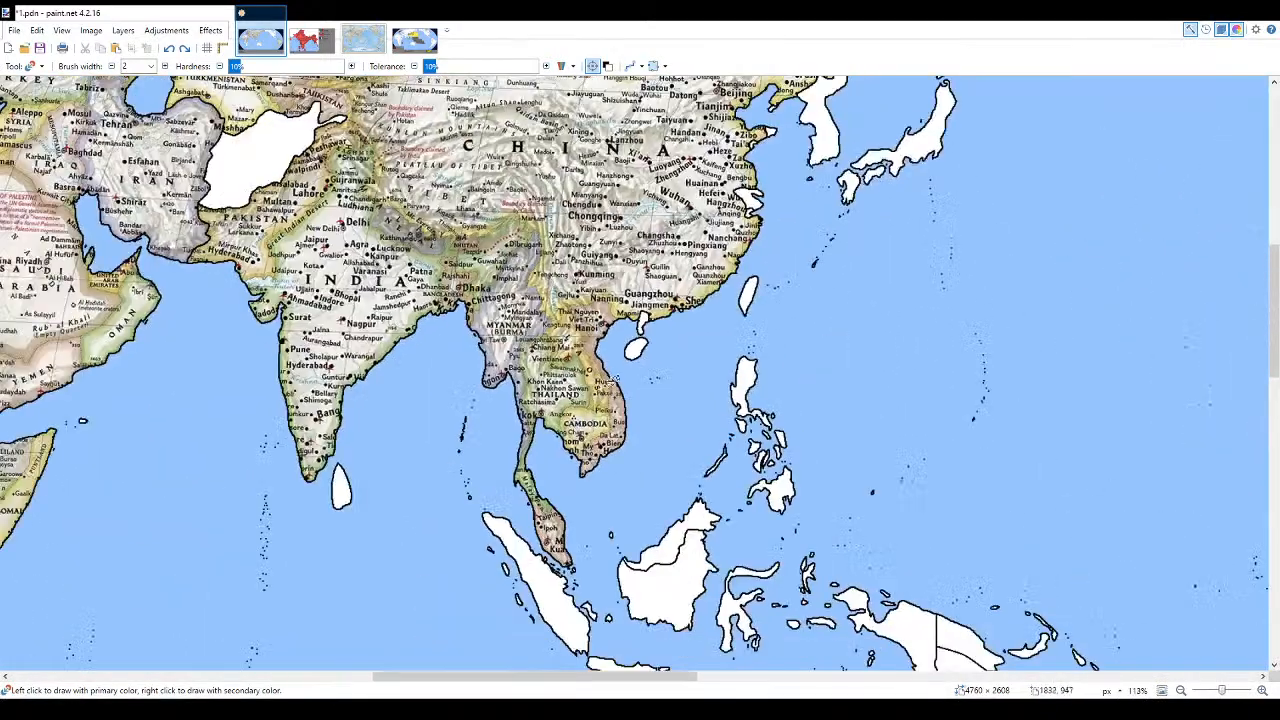
{"action": "scroll", "coordinate": [770, 480], "scroll_direction": "down", "scroll_amount": 2}
{"action": "scroll", "coordinate": [186, 460], "scroll_direction": "up", "scroll_amount": 3}
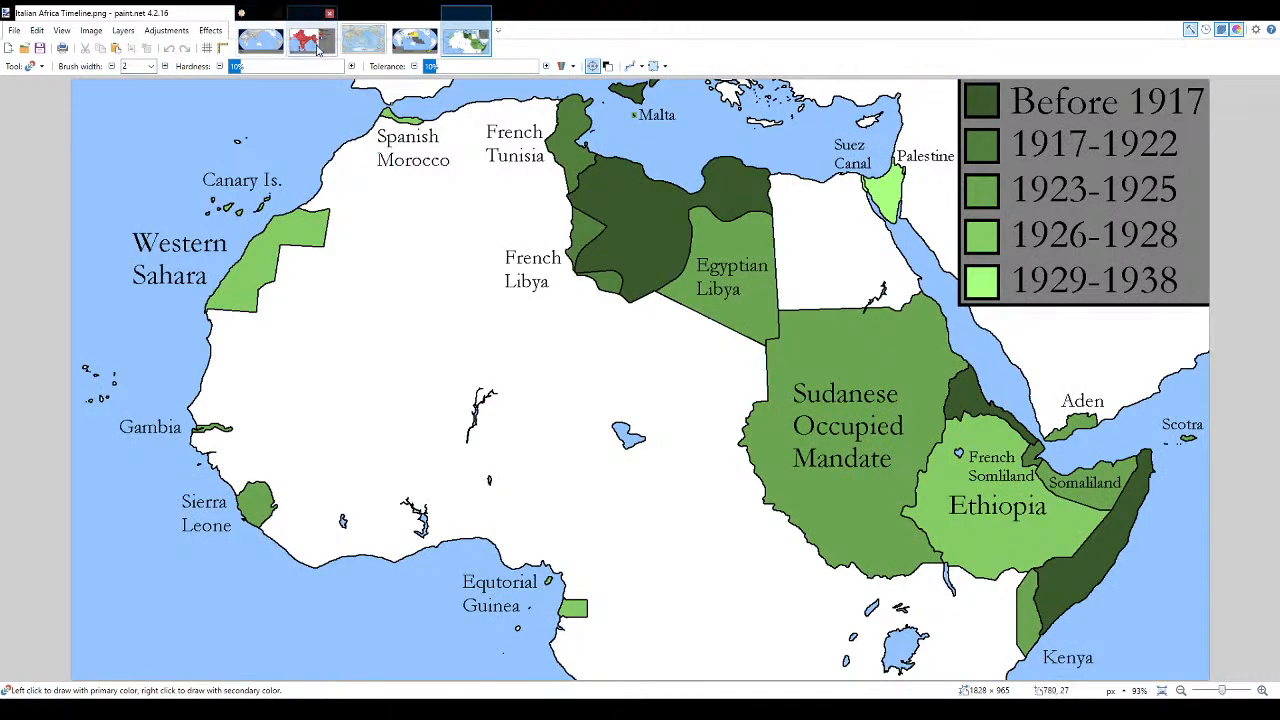
{"action": "left_click", "coordinate": [250, 48]}
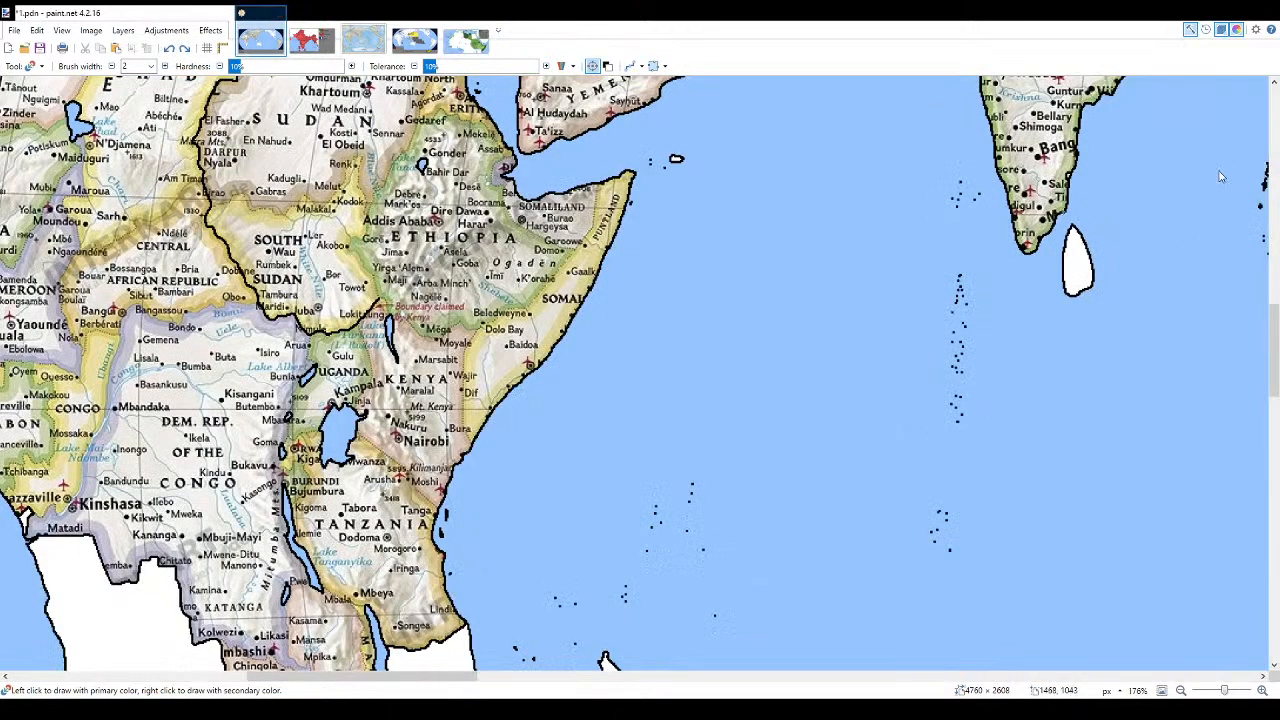
- Draw a straight black line about 18 px long on the Kenya–Somalia border from the coast northwest to the Bura label
{"action": "scroll", "coordinate": [475, 414], "scroll_direction": "up", "scroll_amount": 4}
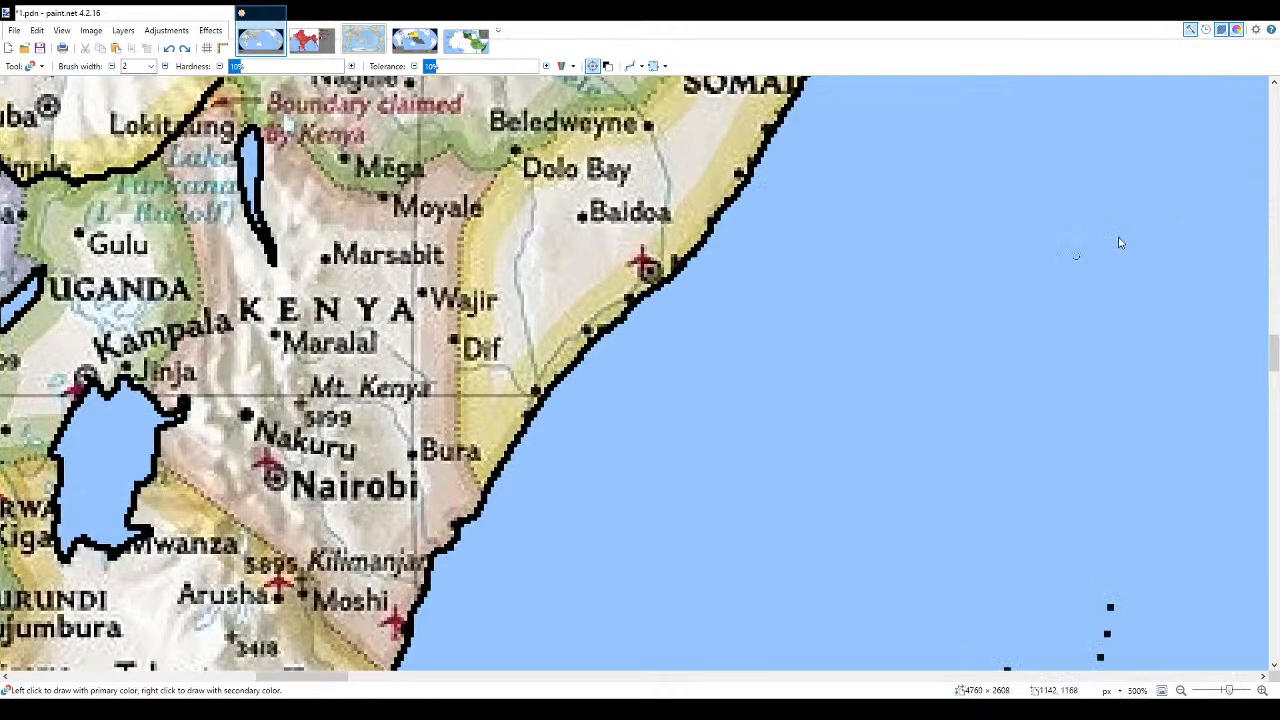
{"action": "key", "text": "o"}
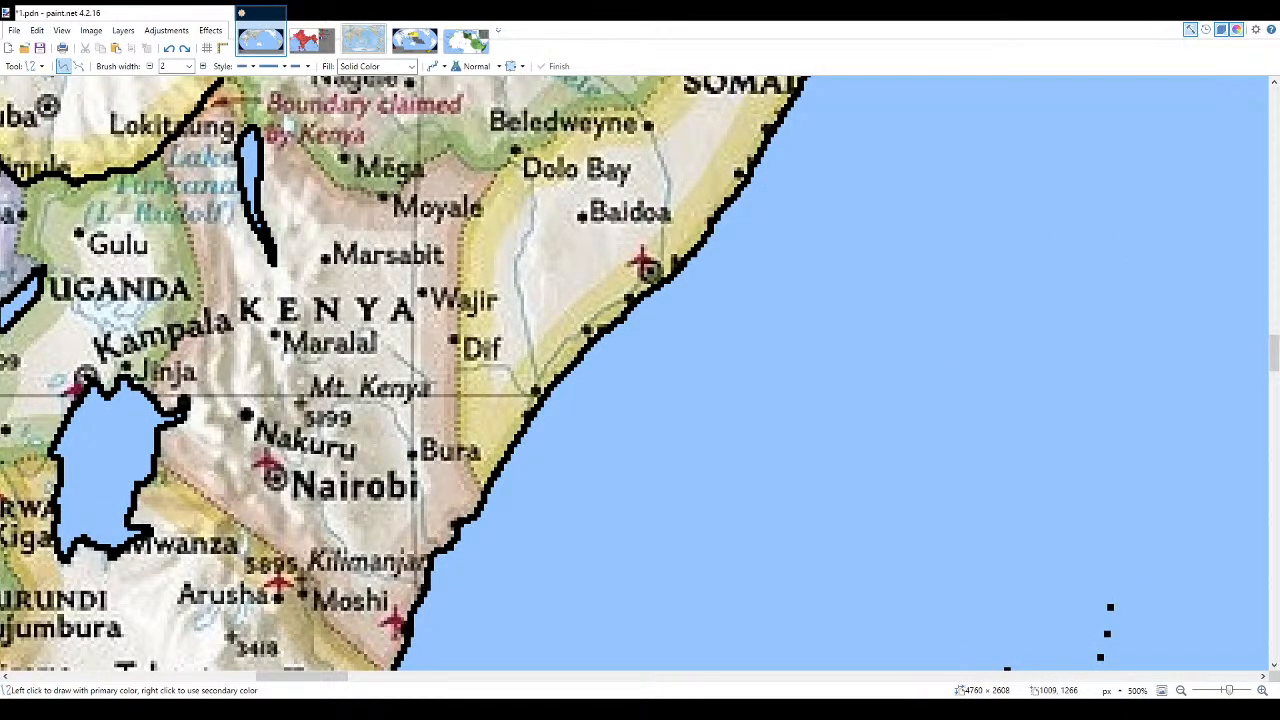
{"action": "scroll", "coordinate": [480, 505], "scroll_direction": "up", "scroll_amount": 5}
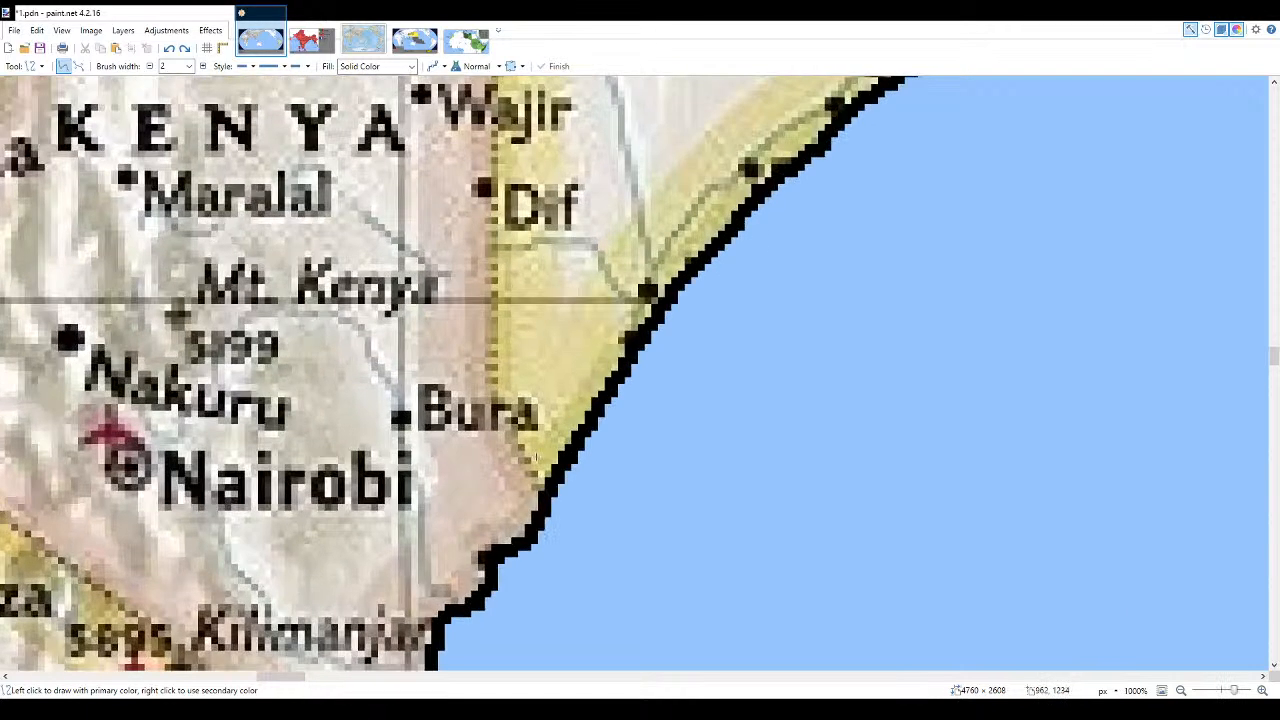
{"action": "left_click_drag", "start_coordinate": [521, 515], "coordinate": [448, 362]}
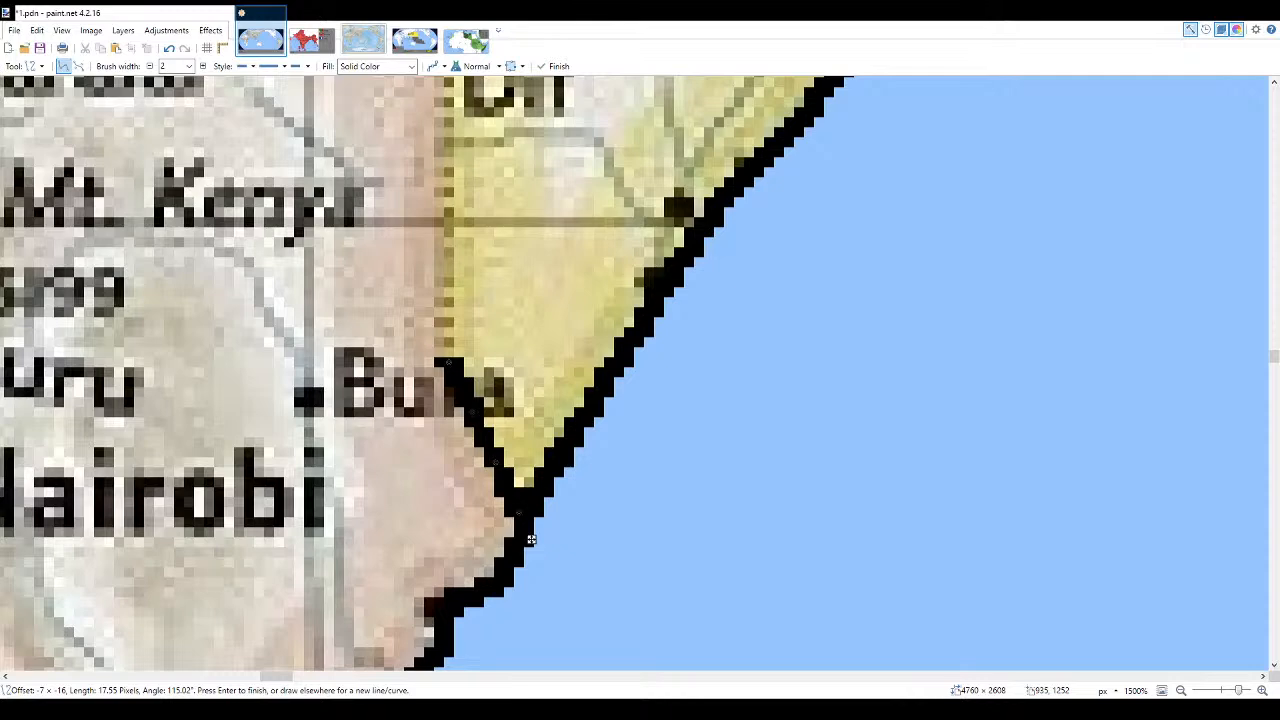
{"action": "scroll", "coordinate": [531, 540], "scroll_direction": "up", "scroll_amount": 2}
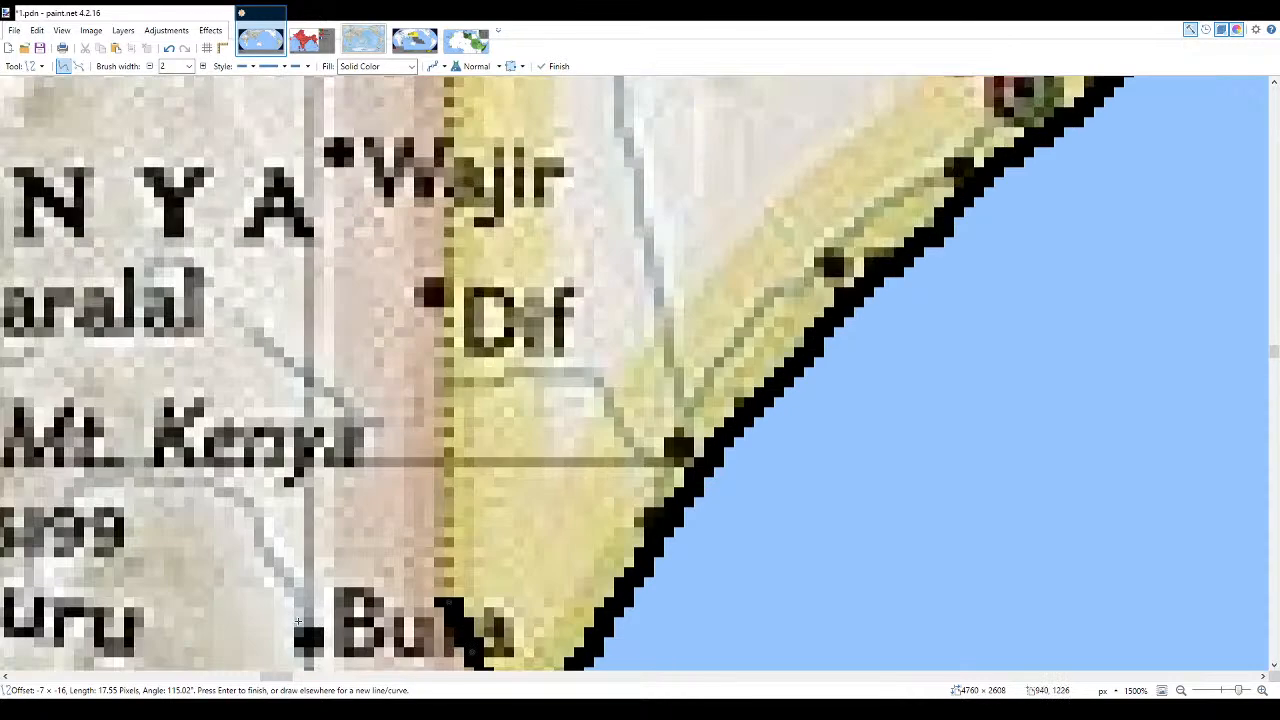
{"action": "key", "text": "Return"}
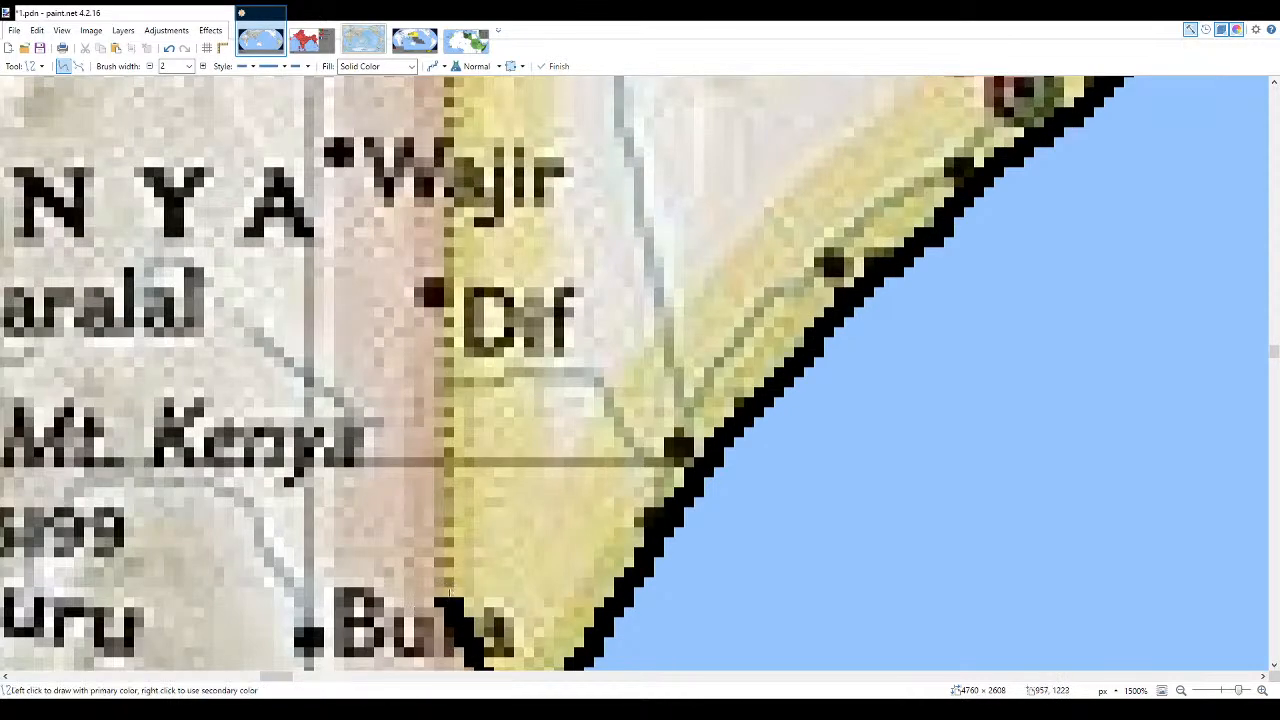
- Draw a straight black line about 66 px long on the Kenya–Somalia border from Bura north to just below Moyale
{"action": "left_click_drag", "start_coordinate": [445, 603], "coordinate": [458, 426]}
{"action": "scroll", "coordinate": [444, 430], "scroll_direction": "up", "scroll_amount": 2}
{"action": "scroll", "coordinate": [444, 425], "scroll_direction": "up", "scroll_amount": 3}
{"action": "scroll", "coordinate": [504, 389], "scroll_direction": "down", "scroll_amount": 5}
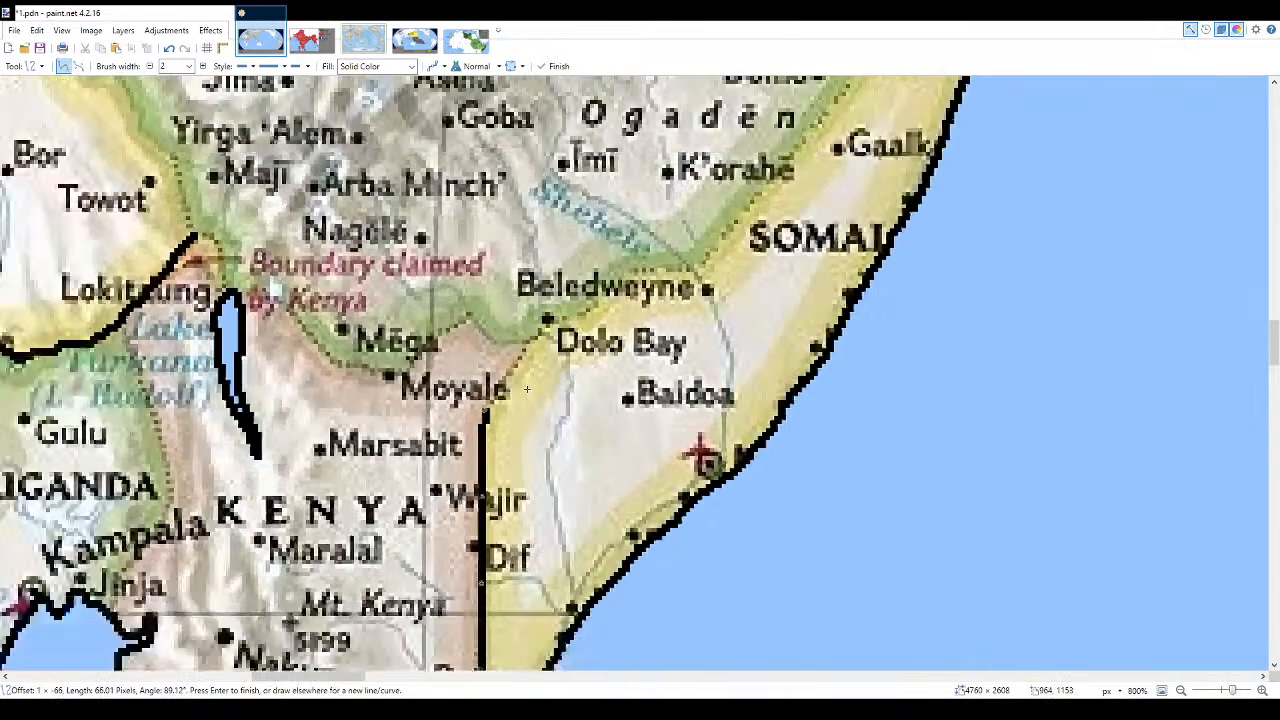
{"action": "key", "text": "r"}
{"action": "scroll", "coordinate": [473, 398], "scroll_direction": "up", "scroll_amount": 5}
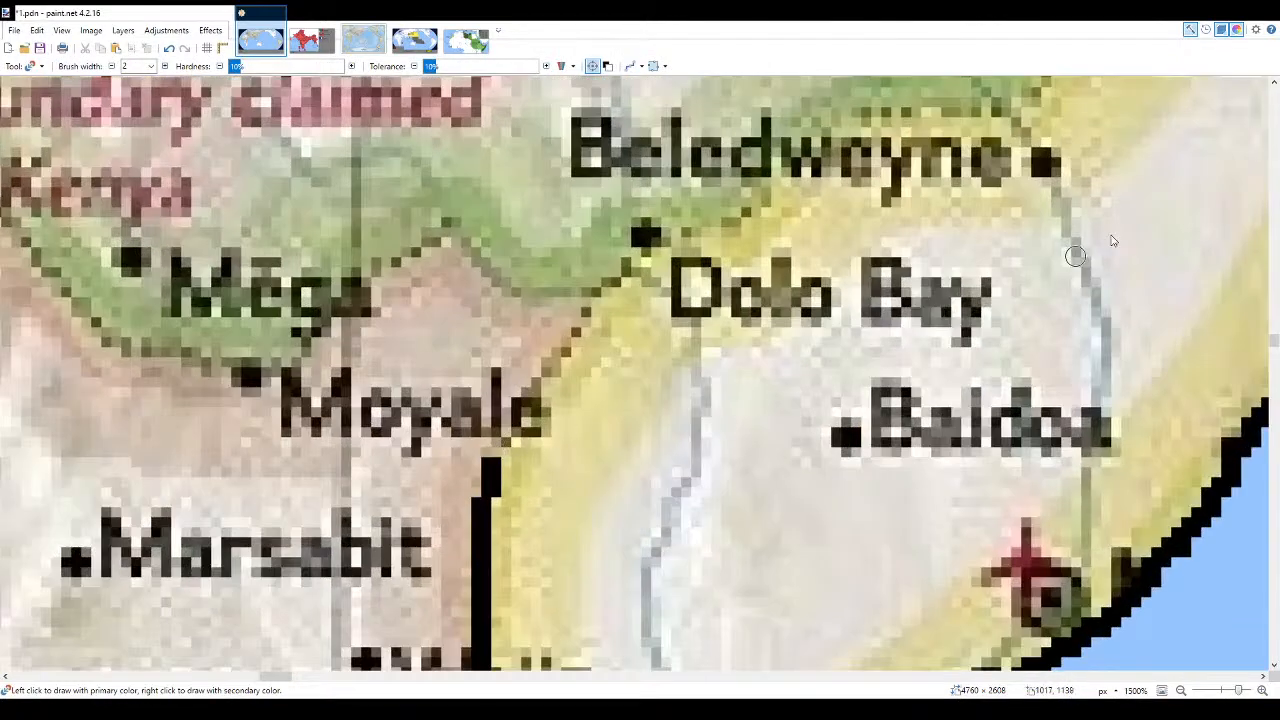
- Draw a straight black line about 20 px long on the Kenya–Somalia border from just southwest of Dolo Bay down to the existing border end
{"action": "key", "text": "o"}
{"action": "left_click_drag", "start_coordinate": [595, 293], "coordinate": [487, 457]}
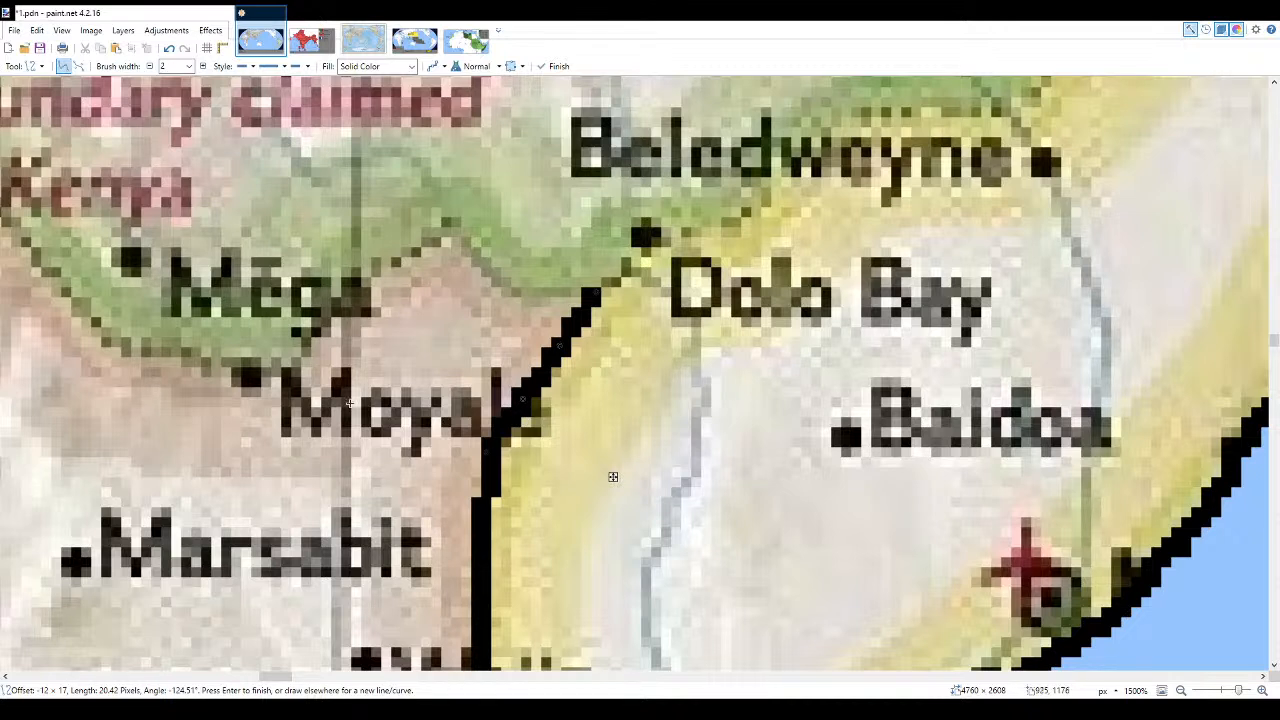
{"action": "scroll", "coordinate": [635, 232], "scroll_direction": "down", "scroll_amount": 6}
{"action": "key", "text": "r"}
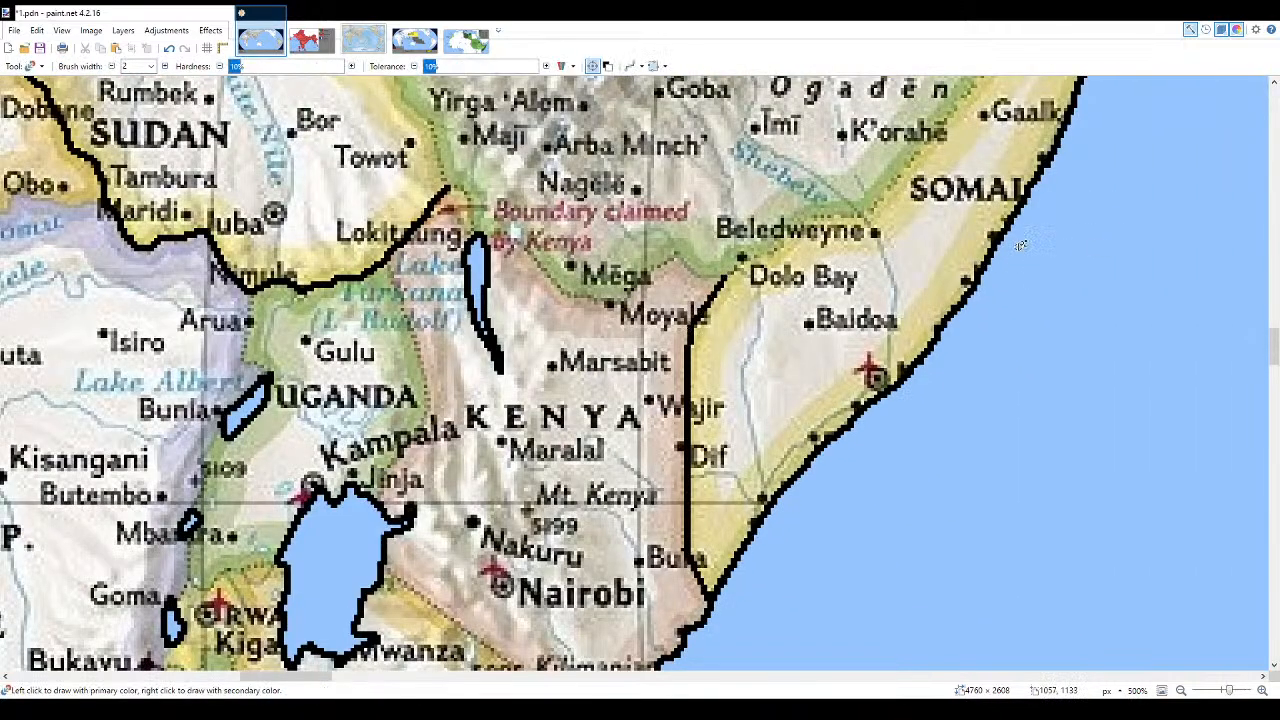
{"action": "scroll", "coordinate": [795, 260], "scroll_direction": "up", "scroll_amount": 4}
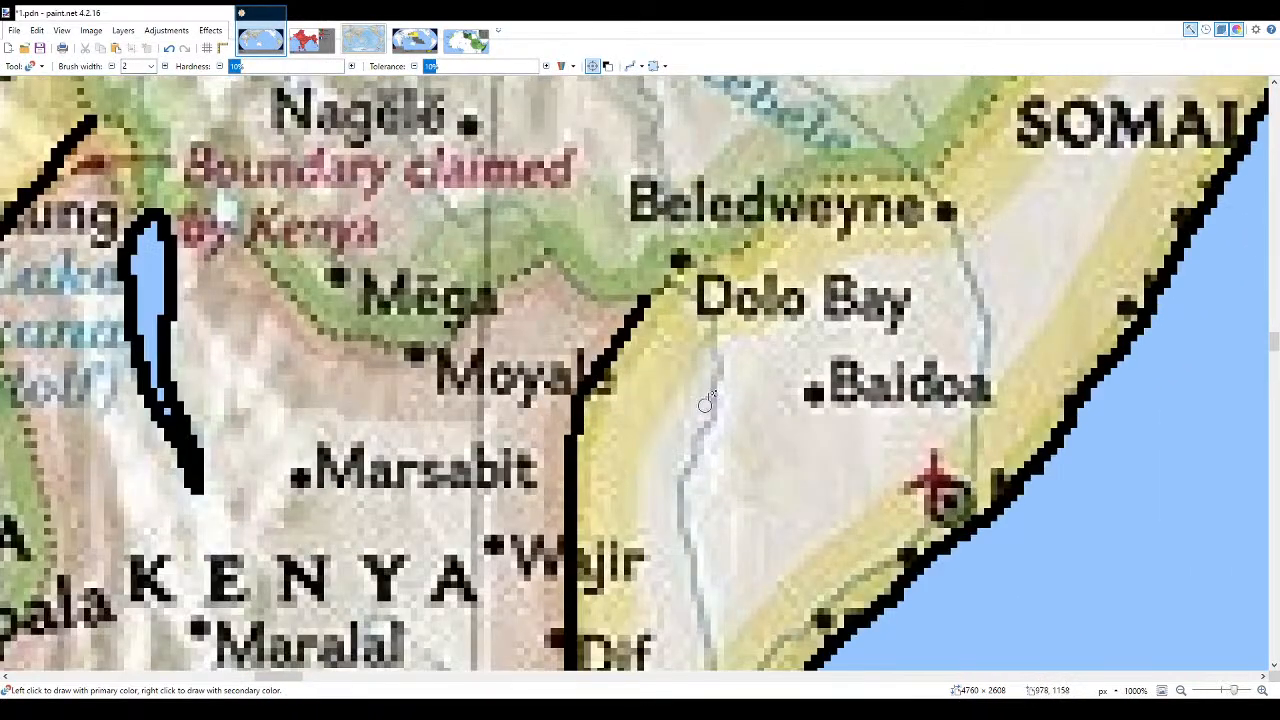
- Examine the borders around Ethiopia, Kenya and Somalia on the 7 June 1938 reference world map and compare them with the base map
{"action": "left_click", "coordinate": [414, 40]}
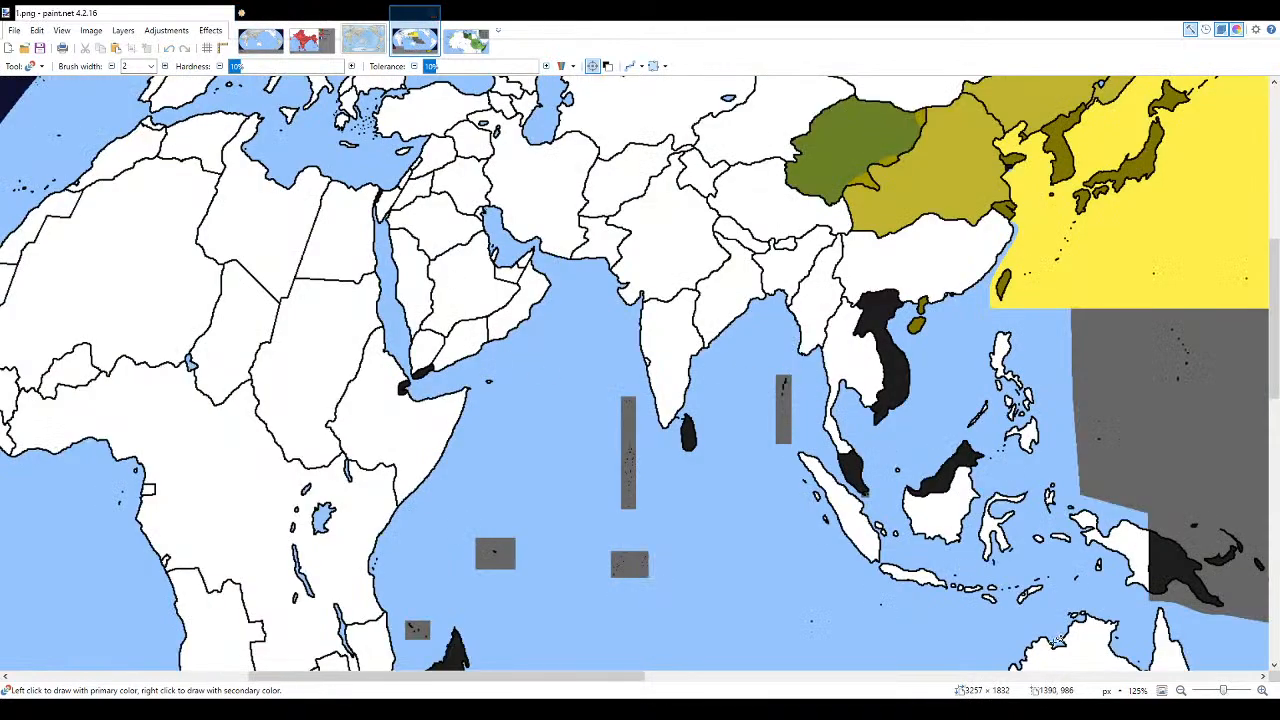
{"action": "left_click", "coordinate": [1162, 690]}
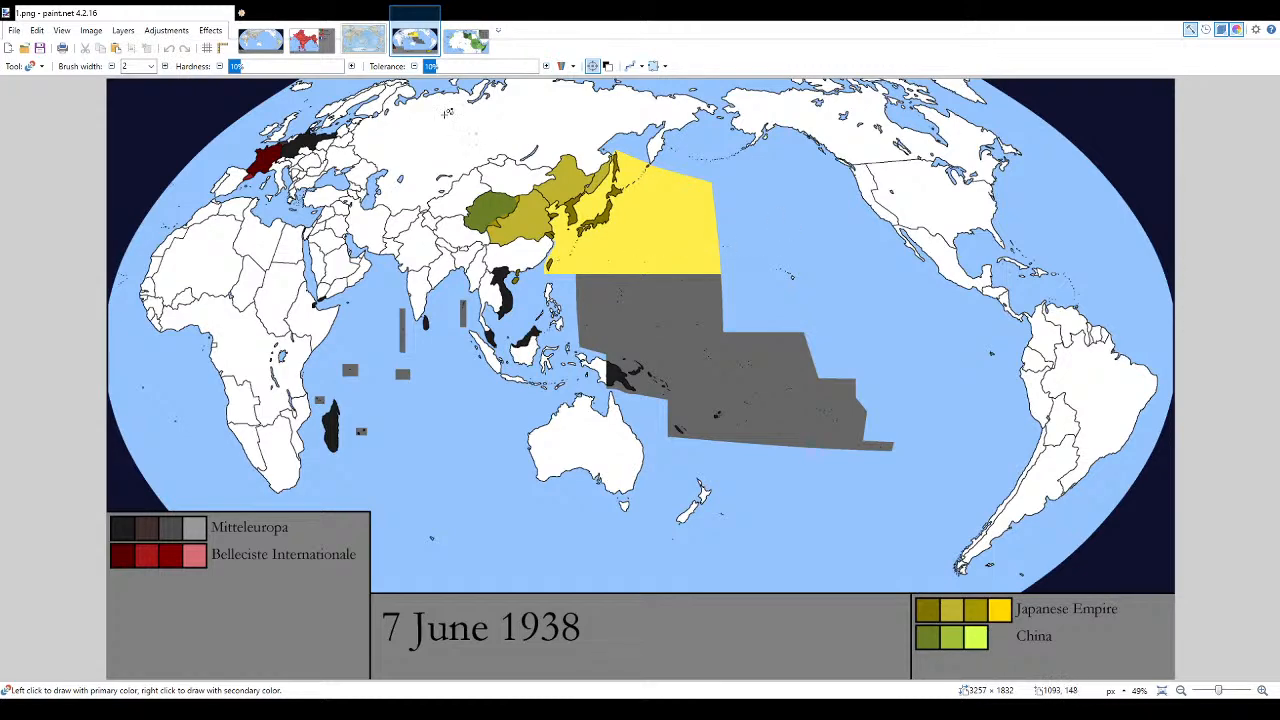
{"action": "scroll", "coordinate": [471, 382], "scroll_direction": "up", "scroll_amount": 2}
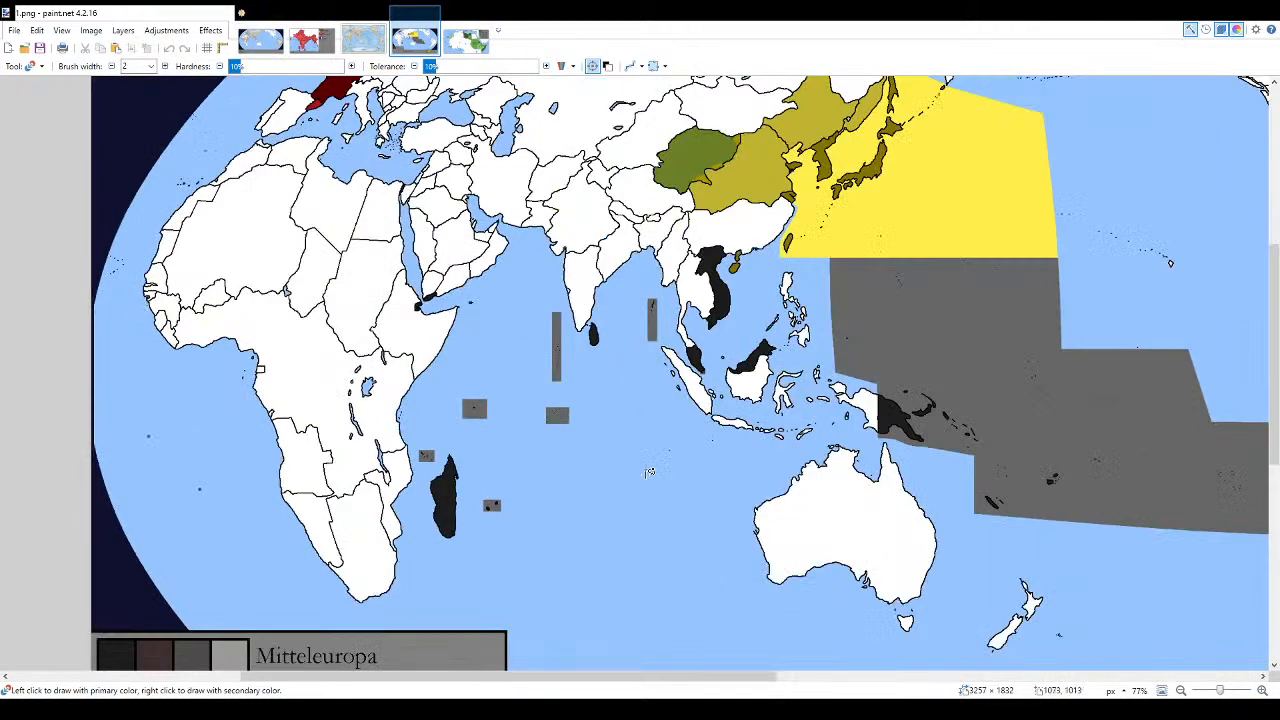
{"action": "scroll", "coordinate": [471, 382], "scroll_direction": "up", "scroll_amount": 1}
{"action": "scroll", "coordinate": [380, 338], "scroll_direction": "up", "scroll_amount": 2}
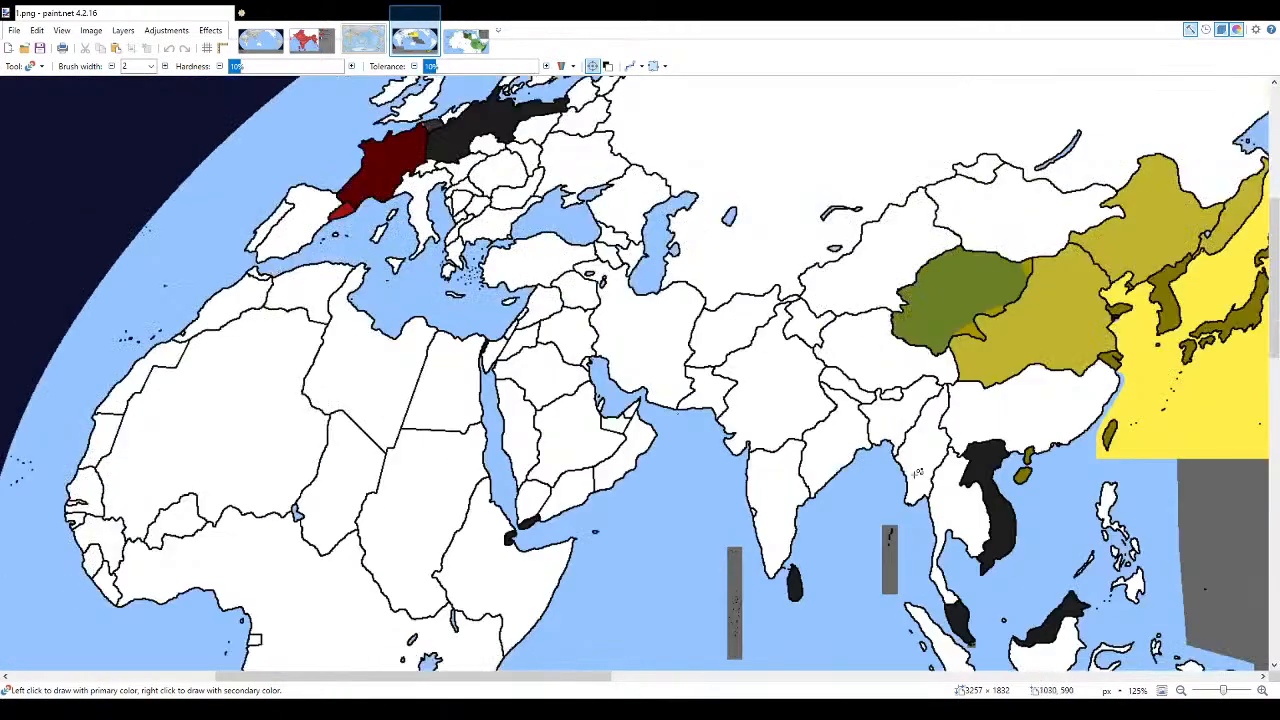
{"action": "left_click", "coordinate": [1161, 690]}
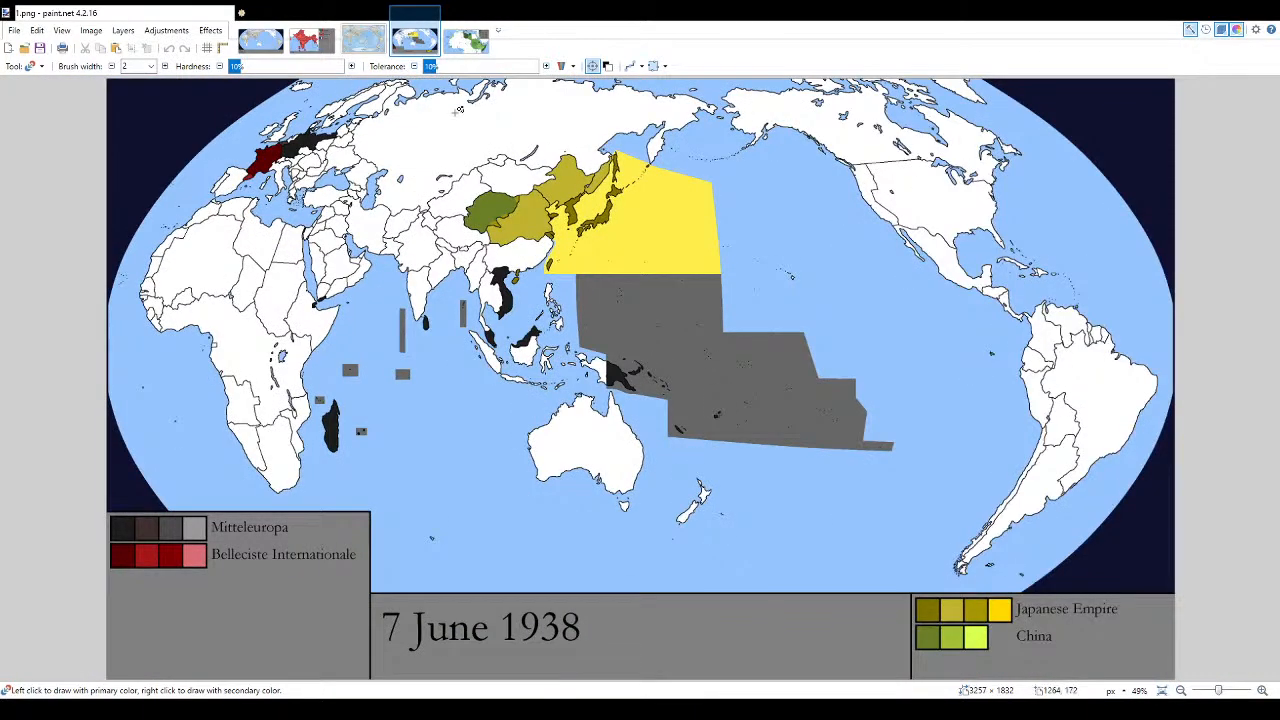
{"action": "left_click", "coordinate": [255, 38]}
{"action": "scroll", "coordinate": [540, 255], "scroll_direction": "up", "scroll_amount": 4}
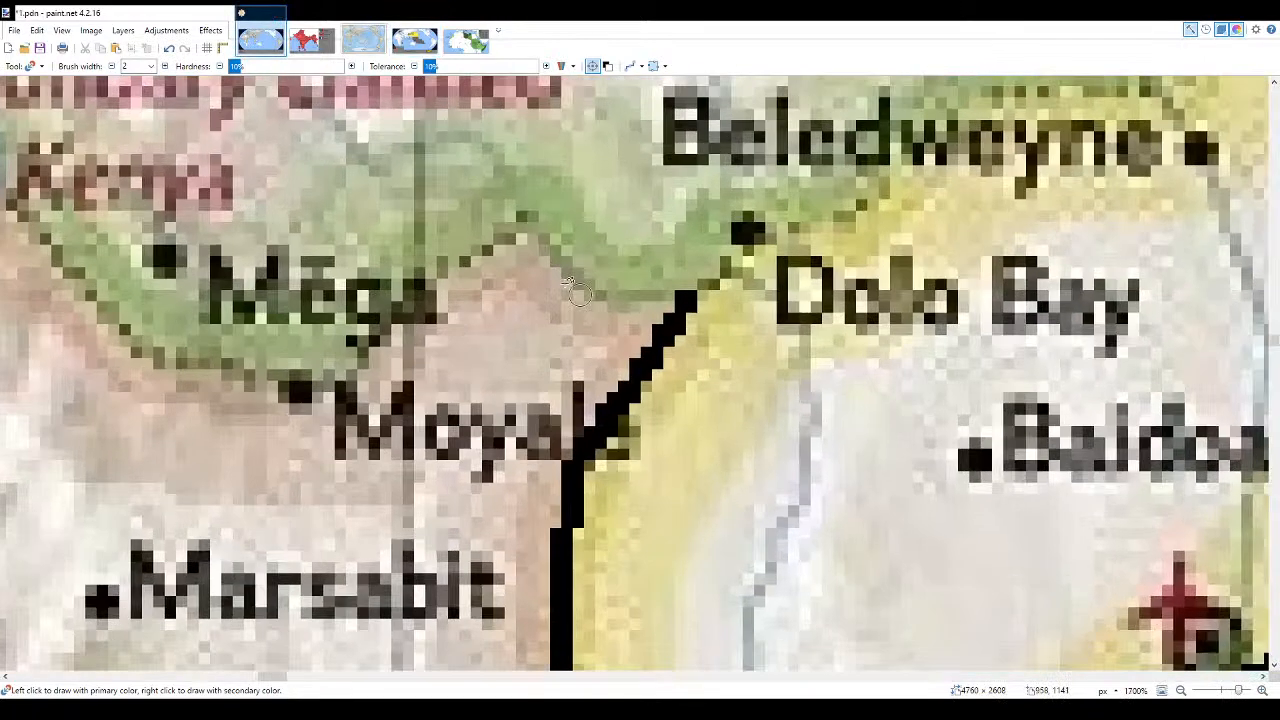
{"action": "left_click", "coordinate": [415, 38]}
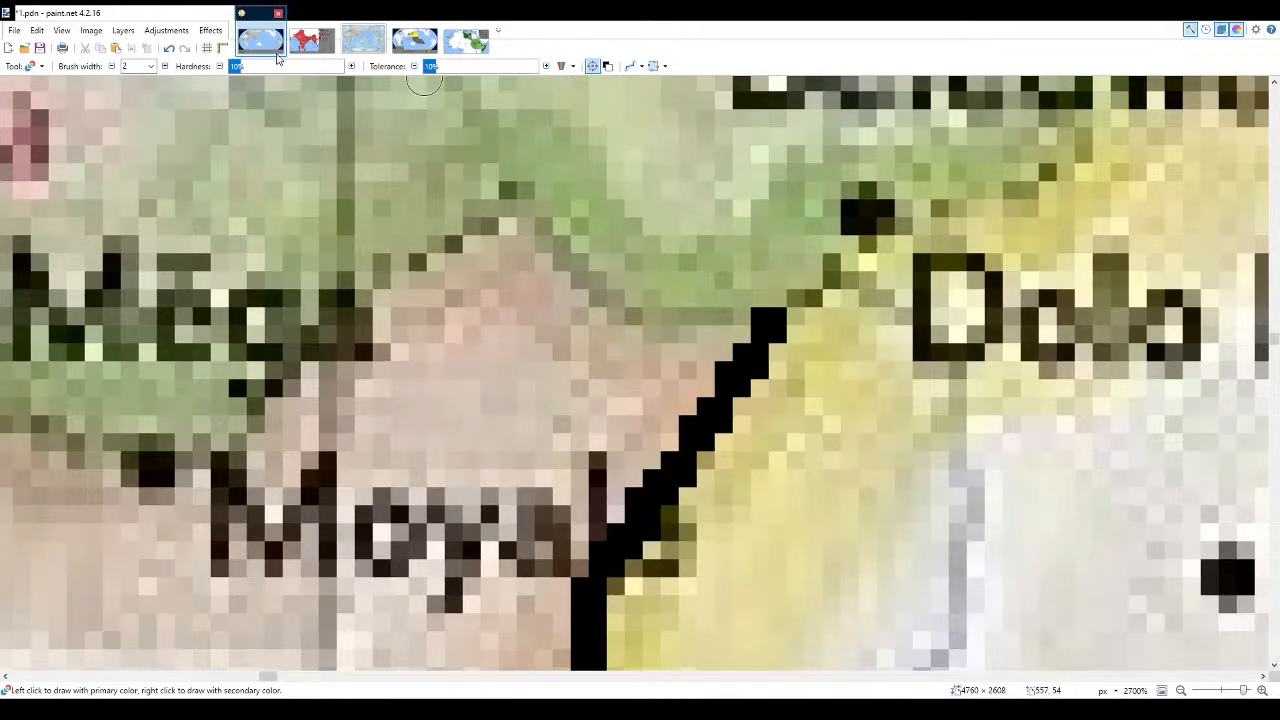
{"action": "left_click", "coordinate": [258, 40]}
{"action": "scroll", "coordinate": [1184, 660], "scroll_direction": "down", "scroll_amount": 10}
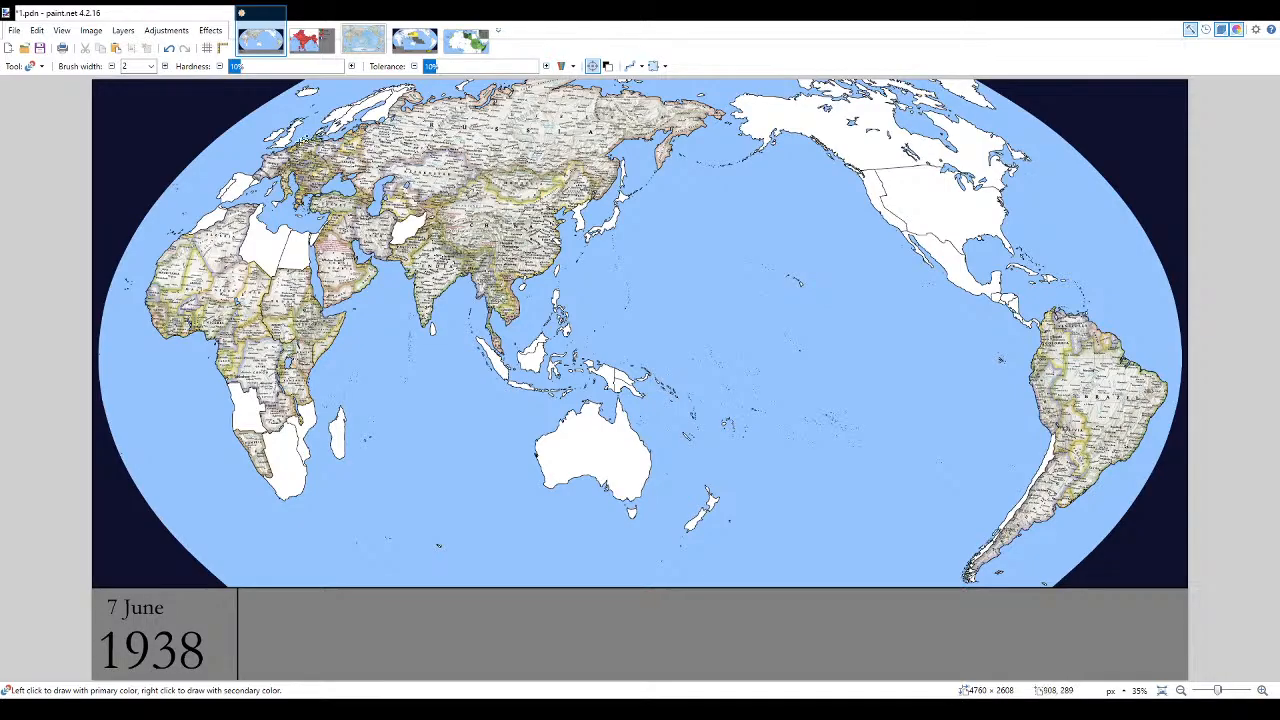
- Trace a curved black border from the South Sudan border's end near Lokitaung to the northern tip of Lake Turkana
{"action": "scroll", "coordinate": [268, 392], "scroll_direction": "up", "scroll_amount": 2}
{"action": "scroll", "coordinate": [244, 409], "scroll_direction": "up", "scroll_amount": 2}
{"action": "scroll", "coordinate": [238, 496], "scroll_direction": "up", "scroll_amount": 10}
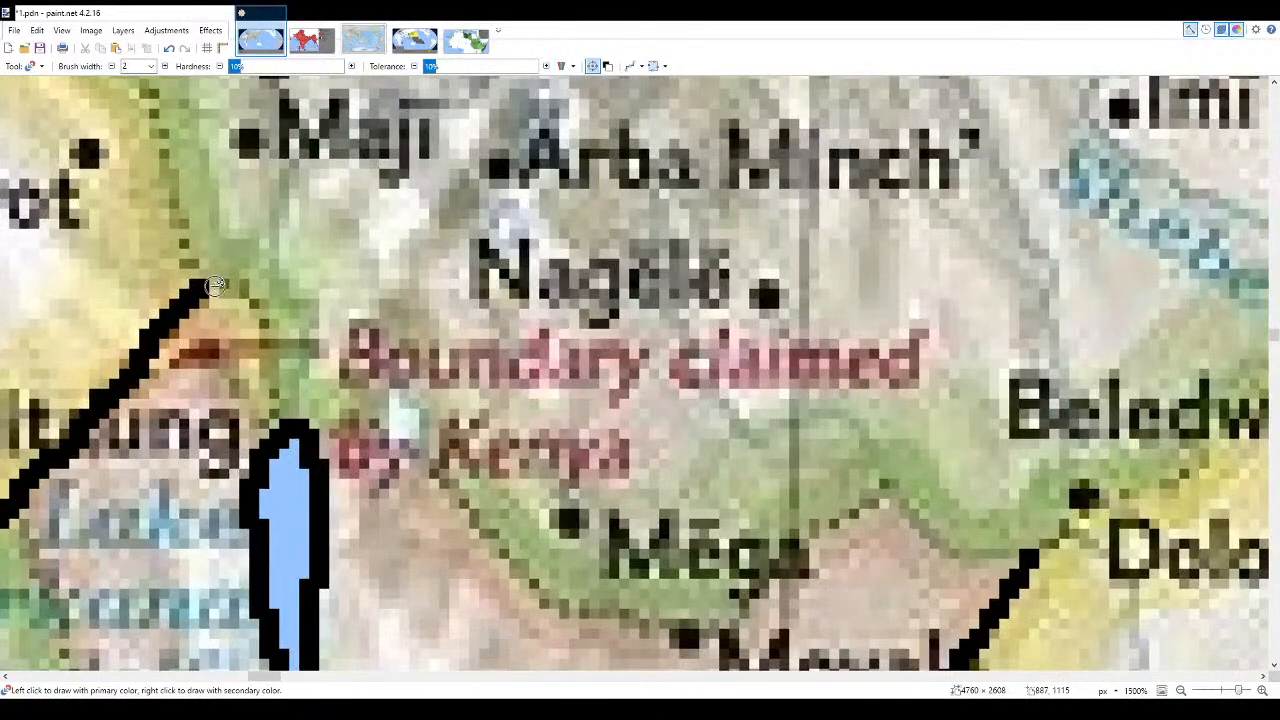
{"action": "mouse_move", "coordinate": [215, 286]}
{"action": "left_mouse_down"}
{"action": "mouse_move", "coordinate": [255, 313]}
{"action": "mouse_move", "coordinate": [284, 428]}
{"action": "left_mouse_up"}
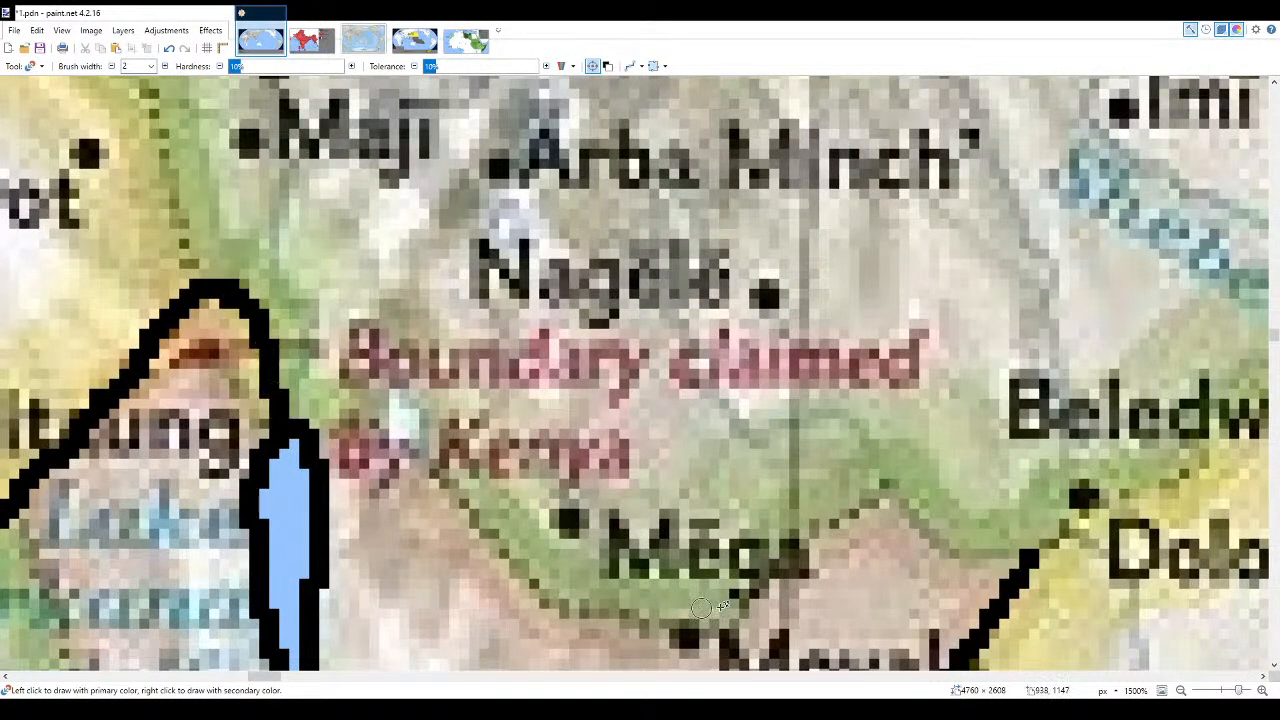
- Trace the Kenya–Ethiopia border from near Dolo Bay west past Moyale, erasing the stretch west of Moyale
{"action": "mouse_move", "coordinate": [1030, 556]}
{"action": "left_mouse_down"}
{"action": "mouse_move", "coordinate": [948, 550]}
{"action": "mouse_move", "coordinate": [876, 494]}
{"action": "mouse_move", "coordinate": [794, 550]}
{"action": "mouse_move", "coordinate": [738, 618]}
{"action": "mouse_move", "coordinate": [662, 636]}
{"action": "mouse_move", "coordinate": [564, 622]}
{"action": "mouse_move", "coordinate": [548, 604]}
{"action": "left_mouse_up"}
{"action": "key", "text": "e"}
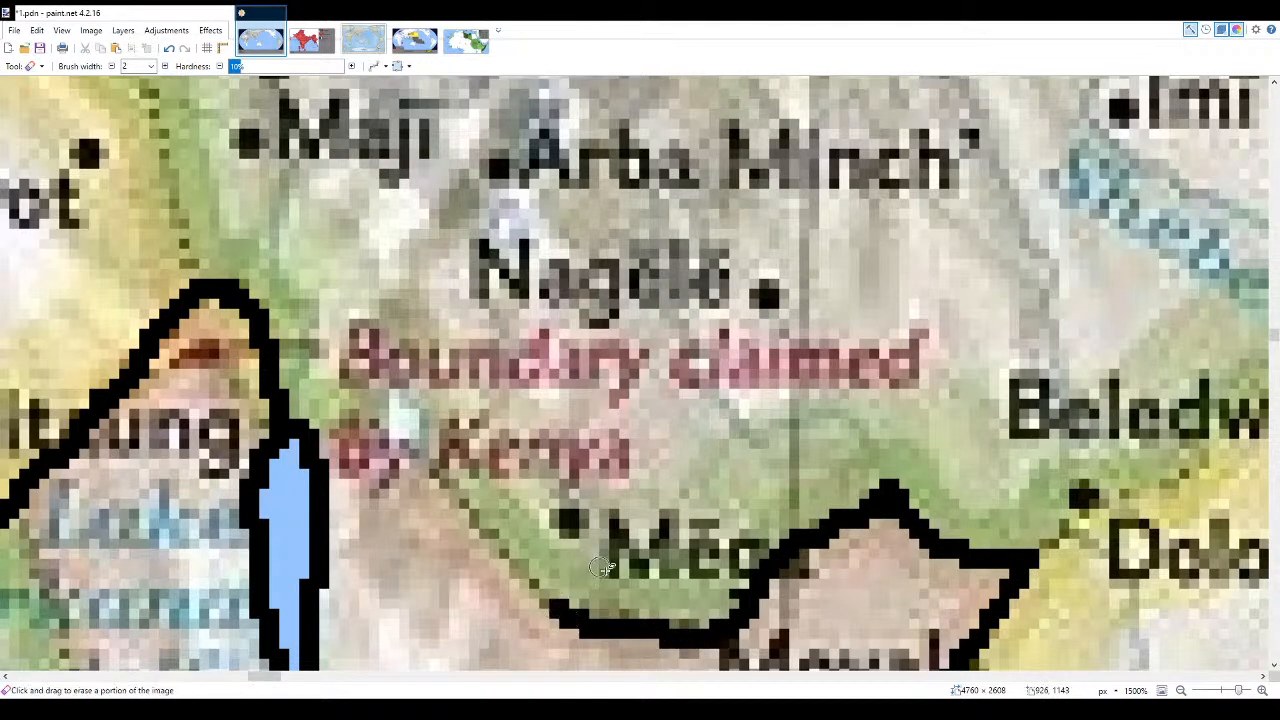
{"action": "mouse_move", "coordinate": [672, 645]}
{"action": "left_mouse_down"}
{"action": "mouse_move", "coordinate": [703, 642]}
{"action": "mouse_move", "coordinate": [663, 625]}
{"action": "mouse_move", "coordinate": [558, 623]}
{"action": "mouse_move", "coordinate": [533, 597]}
{"action": "mouse_move", "coordinate": [643, 638]}
{"action": "mouse_move", "coordinate": [556, 638]}
{"action": "left_mouse_up"}
{"action": "key", "text": "r"}
- Check the Italian Africa timeline map and trace the Kenya–Ethiopia border from the top of Lake Turkana east to Moyale
{"action": "scroll", "coordinate": [356, 421], "scroll_direction": "down", "scroll_amount": 6}
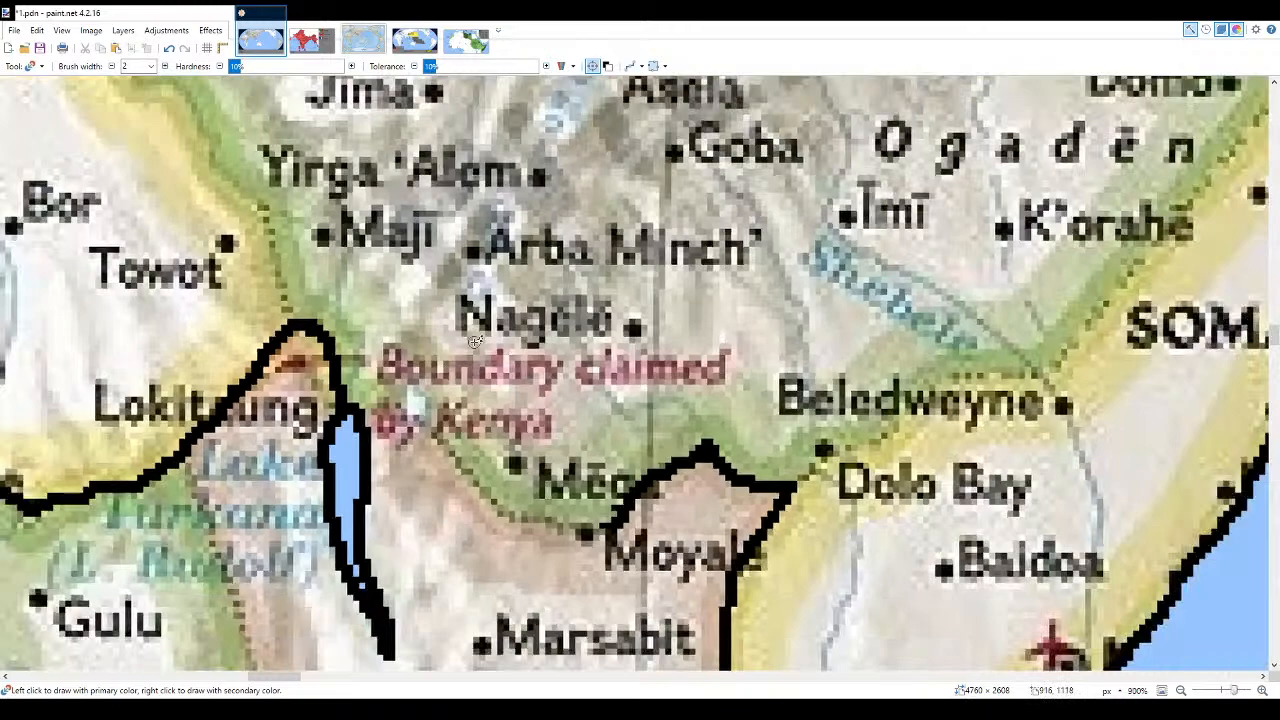
{"action": "left_click", "coordinate": [466, 40]}
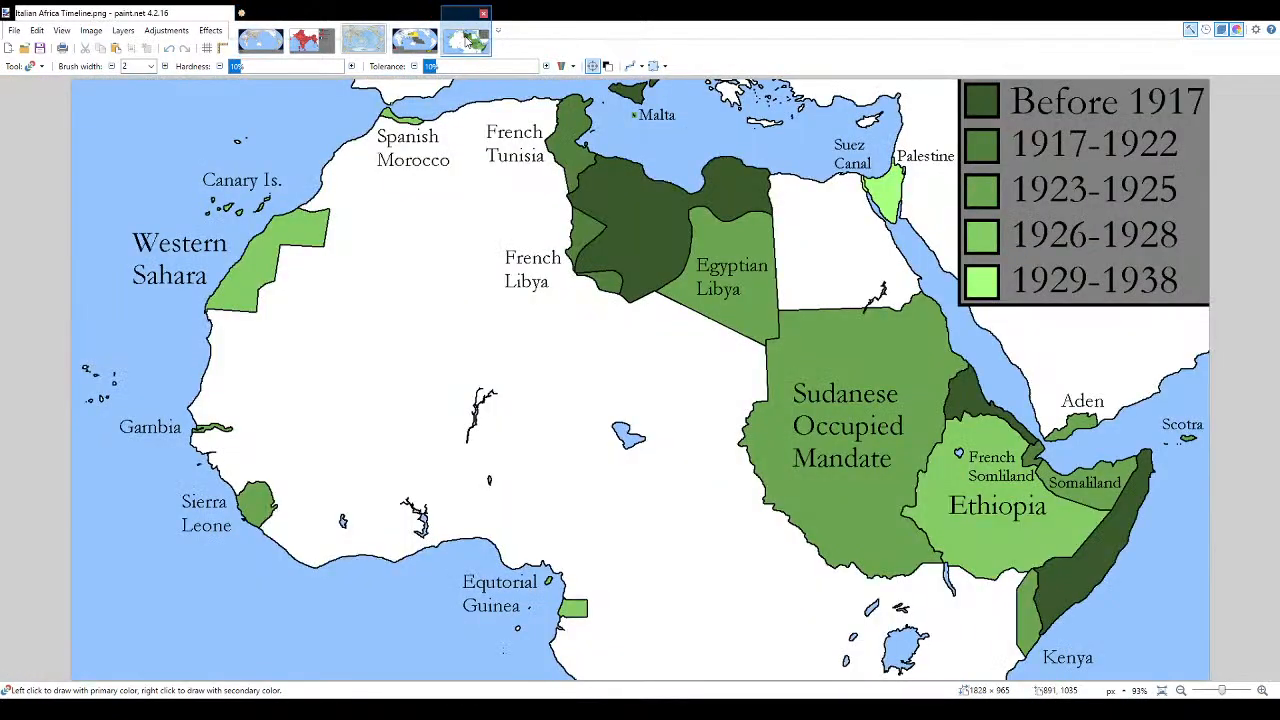
{"action": "left_click", "coordinate": [260, 40]}
{"action": "scroll", "coordinate": [470, 344], "scroll_direction": "up", "scroll_amount": 5}
{"action": "mouse_move", "coordinate": [470, 344]}
{"action": "left_mouse_down"}
{"action": "mouse_move", "coordinate": [536, 325]}
{"action": "mouse_move", "coordinate": [579, 344]}
{"action": "mouse_move", "coordinate": [689, 471]}
{"action": "mouse_move", "coordinate": [868, 503]}
{"action": "left_mouse_up"}
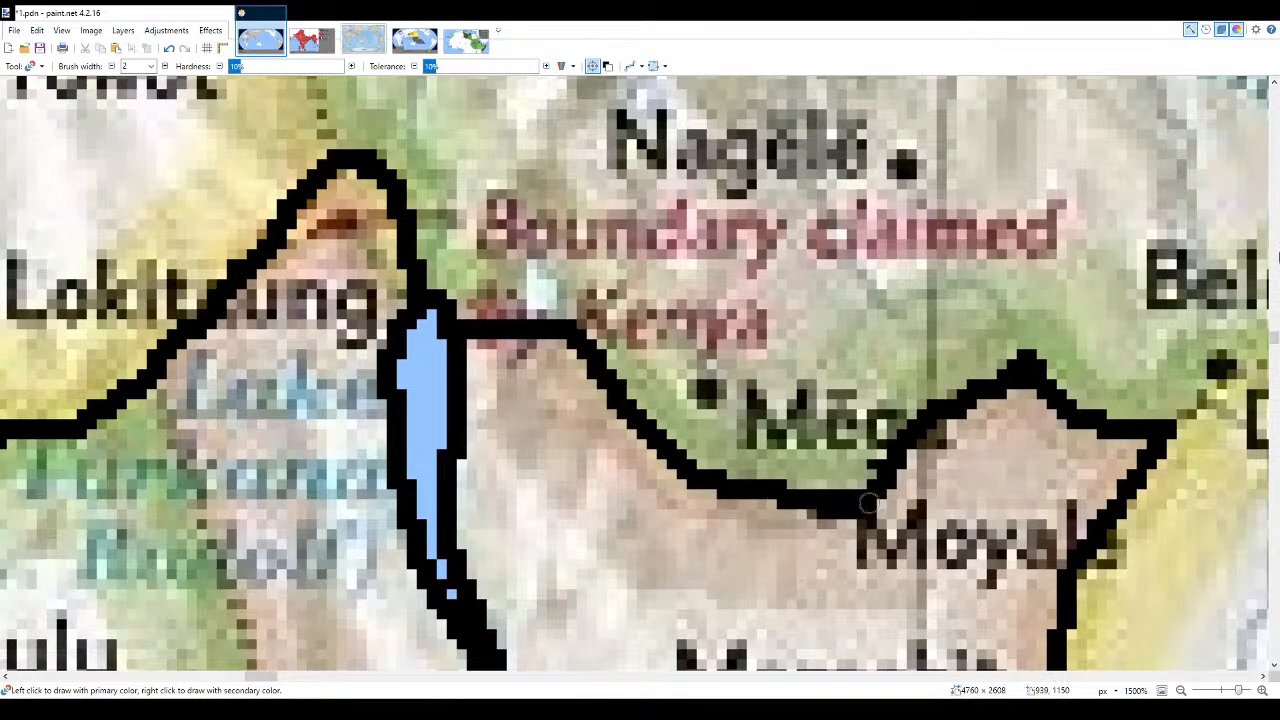
- Hide the political base map, erase the excess border pixels beside Moyale, and show the base map again
{"action": "left_click", "coordinate": [1261, 156]}
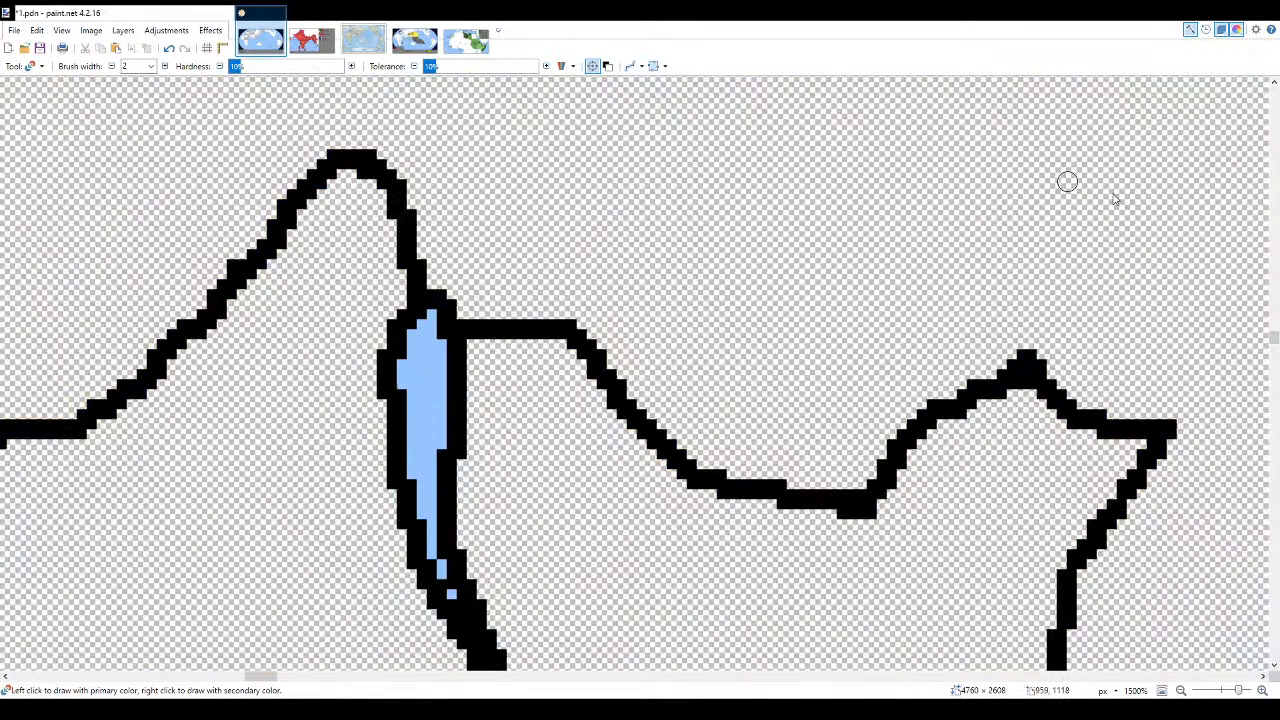
{"action": "key", "text": "e"}
{"action": "left_click_drag", "start_coordinate": [840, 512], "coordinate": [891, 520]}
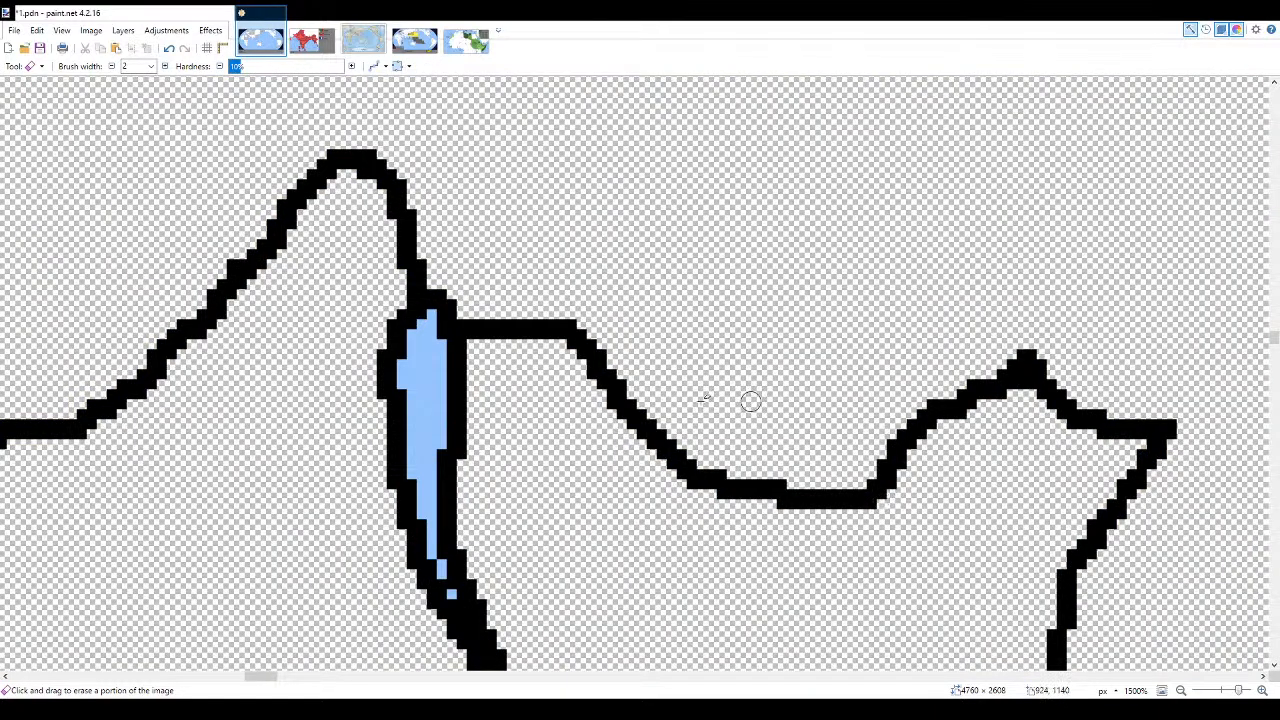
{"action": "scroll", "coordinate": [793, 412], "scroll_direction": "down", "scroll_amount": 5}
{"action": "left_click", "coordinate": [1258, 158]}
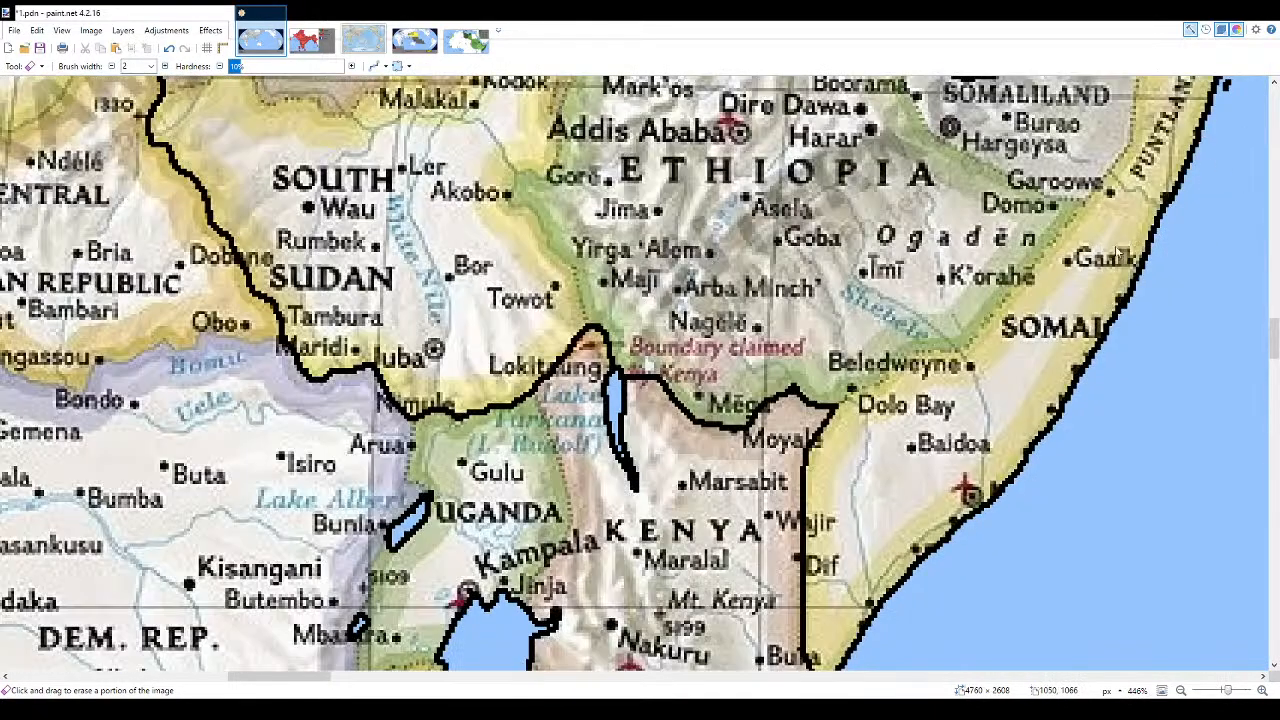
- Trace the Ethiopia–South Sudan border in black from the Kenya corner north past Towot and Akobo to the Addis Ababa label
{"action": "key", "text": "b"}
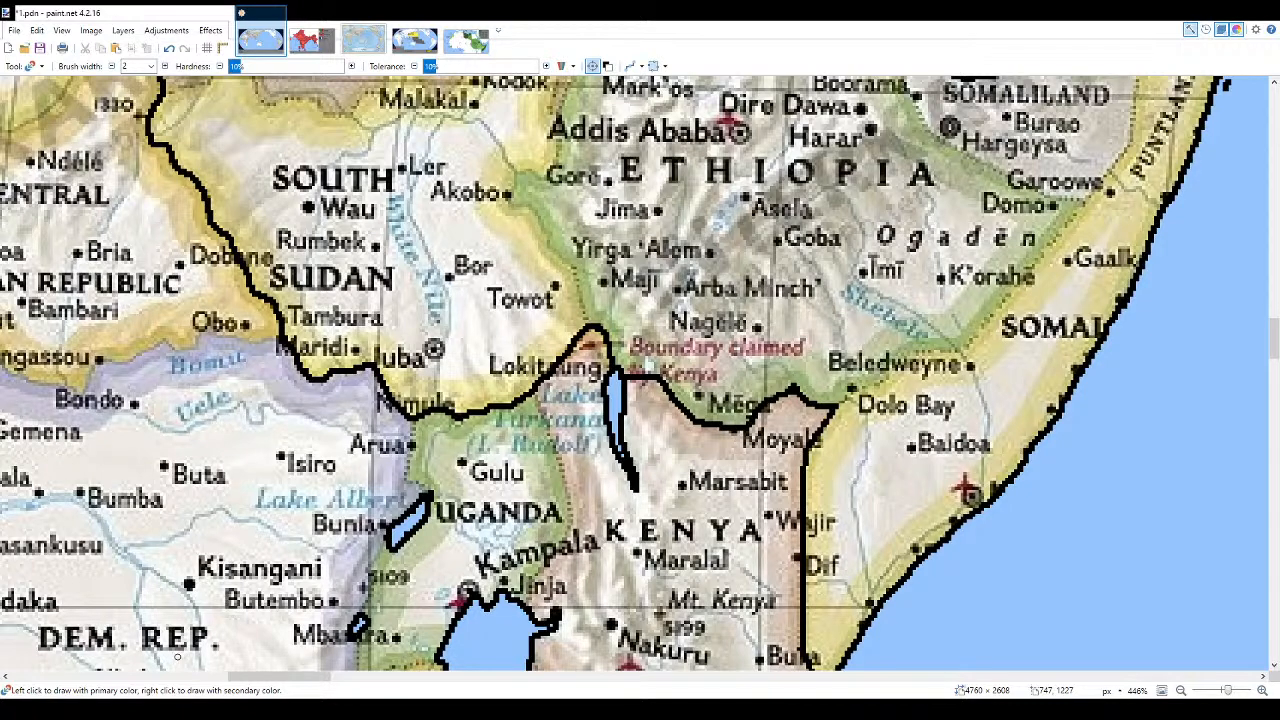
{"action": "scroll", "coordinate": [590, 333], "scroll_direction": "up", "scroll_amount": 3}
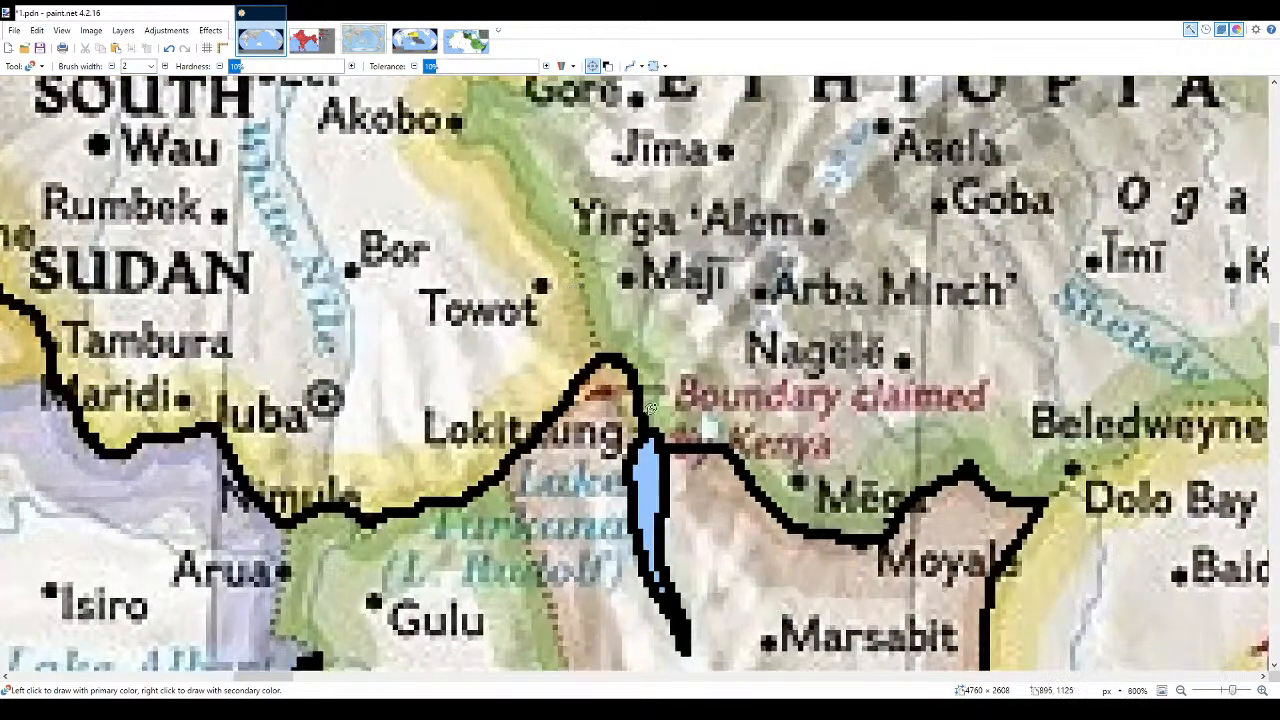
{"action": "scroll", "coordinate": [591, 333], "scroll_direction": "up", "scroll_amount": 2}
{"action": "mouse_move", "coordinate": [604, 362]}
{"action": "left_mouse_down"}
{"action": "mouse_move", "coordinate": [604, 316]}
{"action": "mouse_move", "coordinate": [564, 217]}
{"action": "mouse_move", "coordinate": [489, 117]}
{"action": "left_mouse_up"}
{"action": "scroll", "coordinate": [489, 117], "scroll_direction": "up", "scroll_amount": 3}
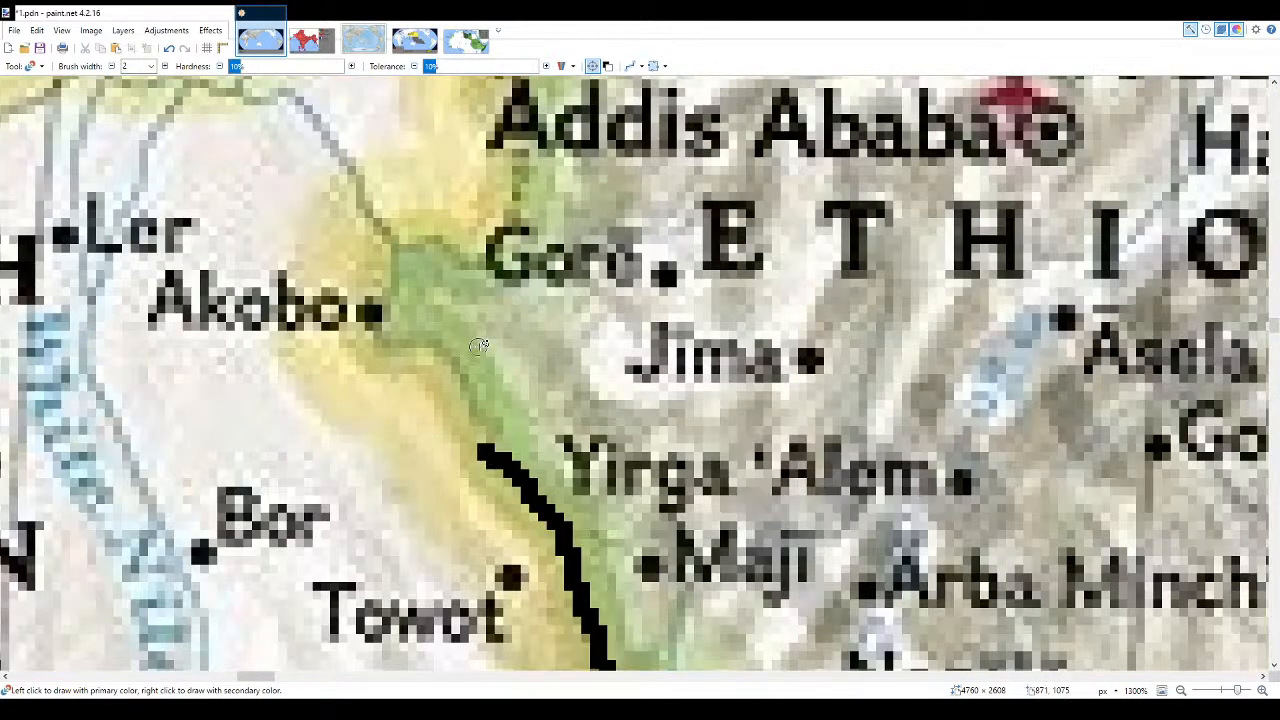
{"action": "mouse_move", "coordinate": [489, 438]}
{"action": "left_mouse_down"}
{"action": "mouse_move", "coordinate": [438, 343]}
{"action": "mouse_move", "coordinate": [385, 328]}
{"action": "mouse_move", "coordinate": [381, 290]}
{"action": "mouse_move", "coordinate": [390, 253]}
{"action": "mouse_move", "coordinate": [409, 242]}
{"action": "mouse_move", "coordinate": [475, 255]}
{"action": "mouse_move", "coordinate": [524, 150]}
{"action": "left_mouse_up"}
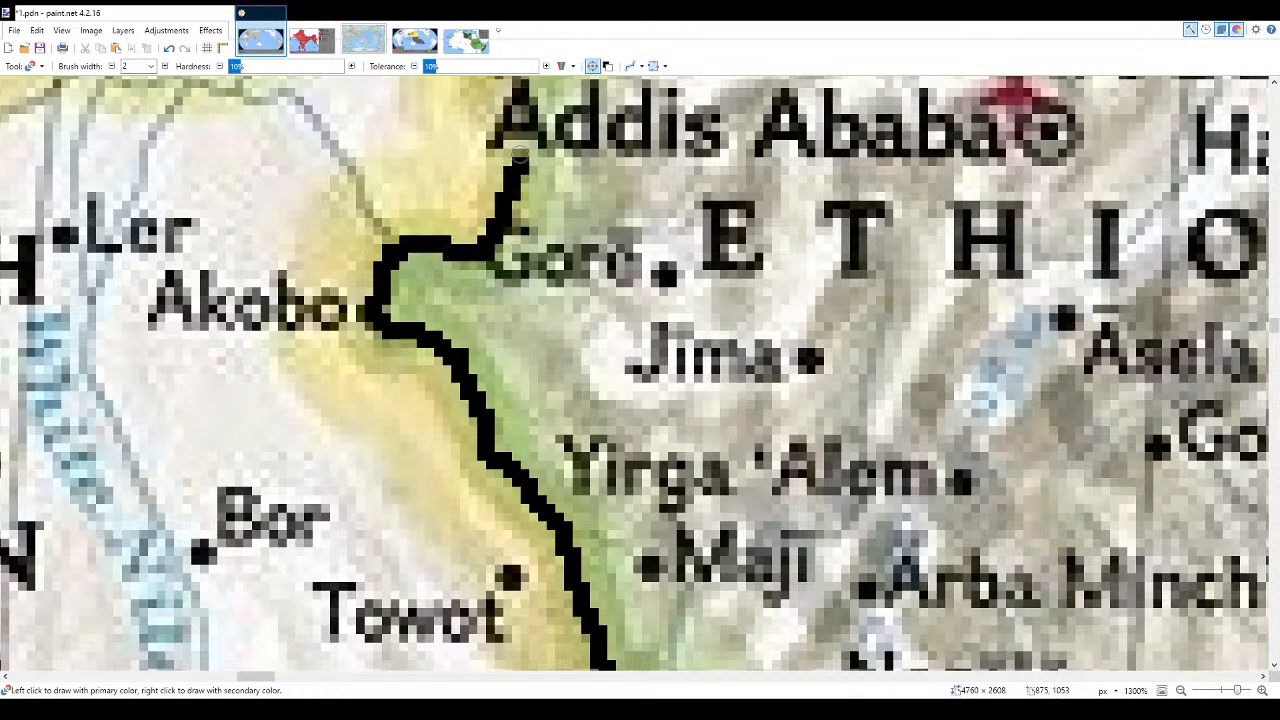
- Continue the black Sudan–Ethiopia border north from the Addis Ababa label past the Lake Tana label towards Gedaref
{"action": "scroll", "coordinate": [557, 405], "scroll_direction": "up", "scroll_amount": 3}
{"action": "mouse_move", "coordinate": [628, 197]}
{"action": "left_mouse_down"}
{"action": "mouse_move", "coordinate": [570, 248]}
{"action": "mouse_move", "coordinate": [516, 484]}
{"action": "left_mouse_up"}
{"action": "scroll", "coordinate": [790, 486], "scroll_direction": "up", "scroll_amount": 3}
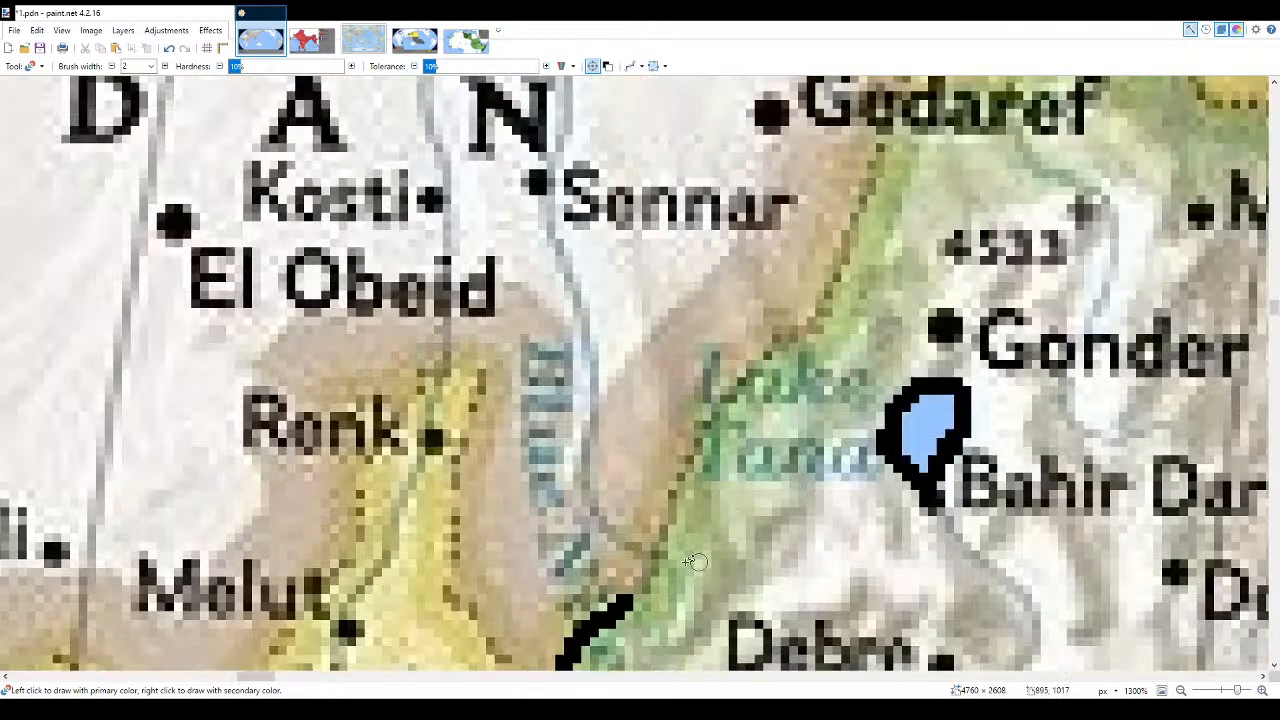
{"action": "mouse_move", "coordinate": [634, 591]}
{"action": "left_mouse_down"}
{"action": "mouse_move", "coordinate": [712, 406]}
{"action": "mouse_move", "coordinate": [700, 420]}
{"action": "left_mouse_up"}
{"action": "key", "text": "e"}
{"action": "key", "text": "b"}
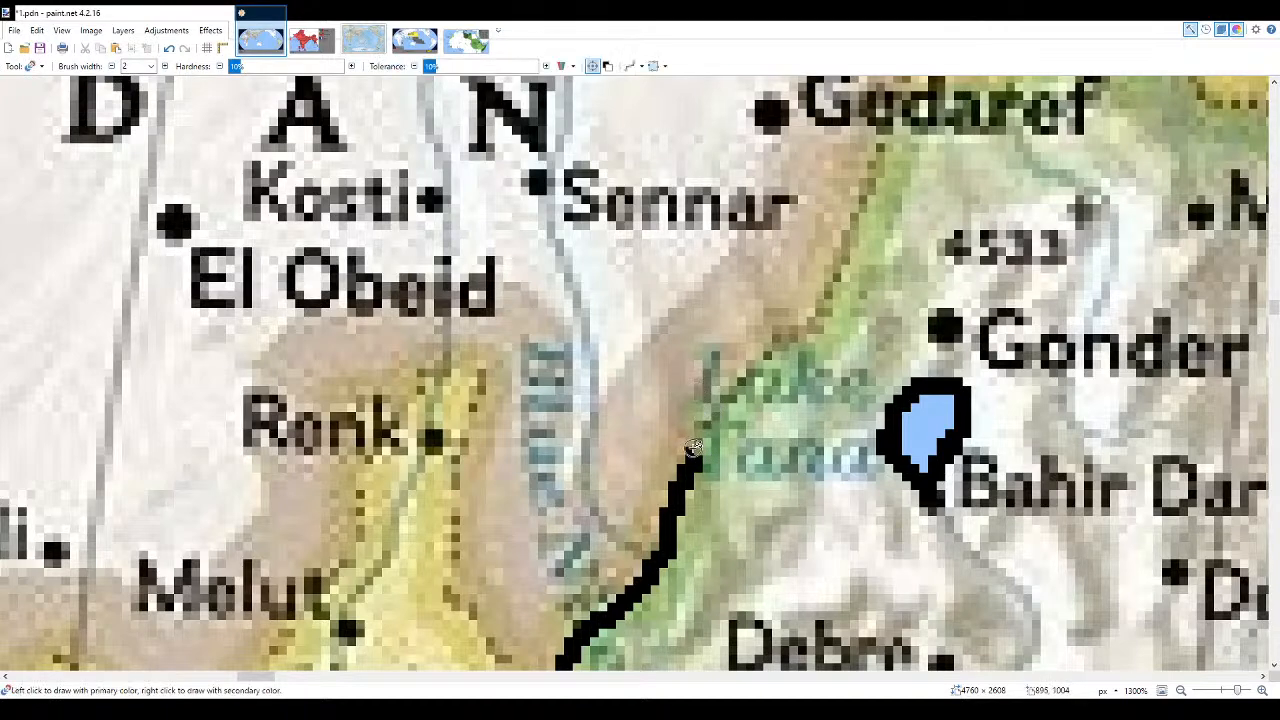
{"action": "mouse_move", "coordinate": [697, 455]}
{"action": "left_mouse_down"}
{"action": "mouse_move", "coordinate": [684, 424]}
{"action": "mouse_move", "coordinate": [795, 332]}
{"action": "mouse_move", "coordinate": [845, 262]}
{"action": "mouse_move", "coordinate": [854, 212]}
{"action": "left_mouse_up"}
- Trace the Sudan–Eritrea border from the Red Sea coast south past Kassala and join it to the Ethiopian border near Gedaref
{"action": "scroll", "coordinate": [683, 390], "scroll_direction": "up", "scroll_amount": 3}
{"action": "scroll", "coordinate": [683, 390], "scroll_direction": "down", "scroll_amount": 8}
{"action": "scroll", "coordinate": [853, 200], "scroll_direction": "up", "scroll_amount": 8}
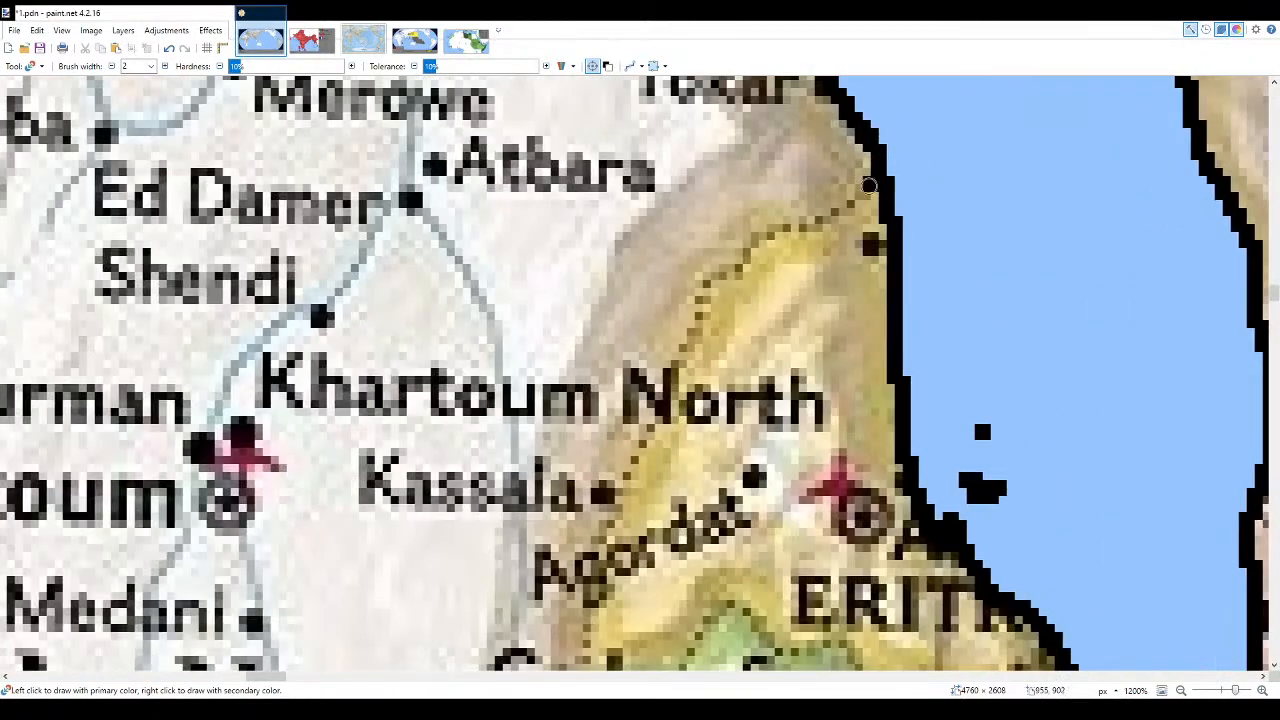
{"action": "mouse_move", "coordinate": [853, 200]}
{"action": "left_mouse_down"}
{"action": "mouse_move", "coordinate": [717, 280]}
{"action": "mouse_move", "coordinate": [692, 344]}
{"action": "left_mouse_up"}
{"action": "left_click_drag", "start_coordinate": [640, 437], "coordinate": [578, 615]}
{"action": "scroll", "coordinate": [612, 340], "scroll_direction": "down", "scroll_amount": 3}
{"action": "left_click_drag", "start_coordinate": [582, 296], "coordinate": [537, 468]}
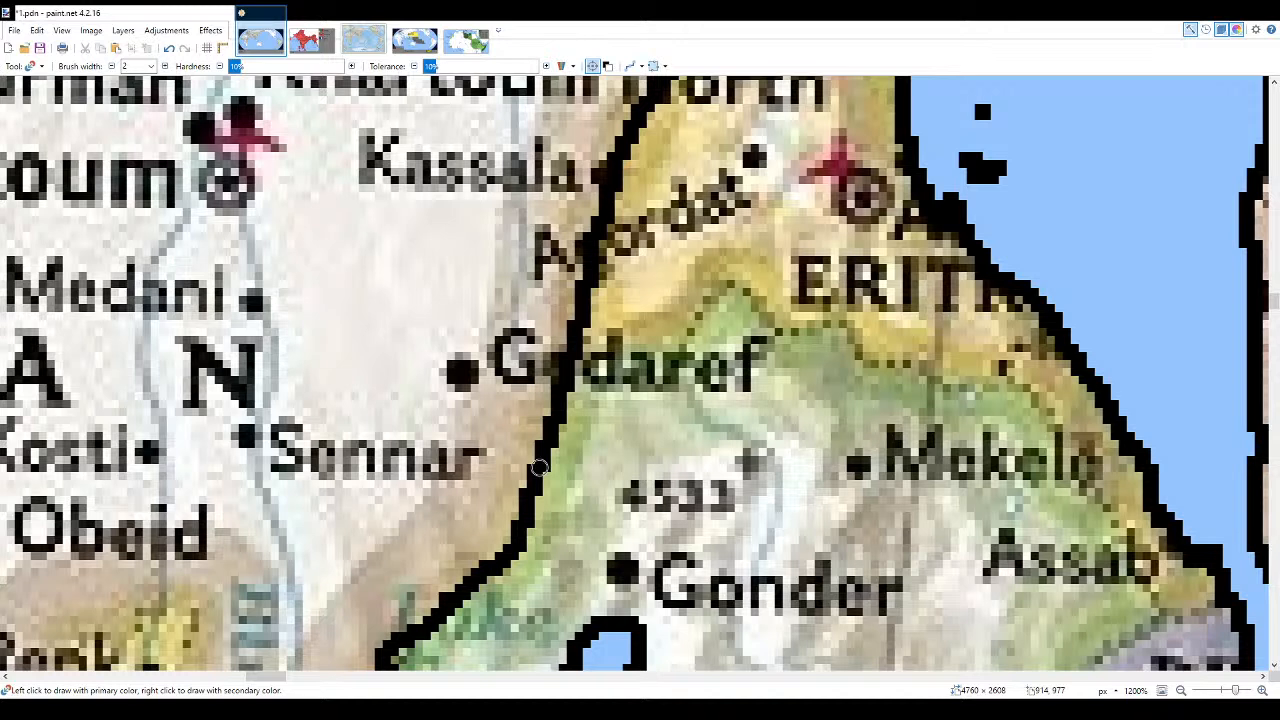
- Examine the Eritrea, Ethiopia and Somaliland borders on the Italian Africa timeline map and compare them with the base map
{"action": "left_click", "coordinate": [466, 40]}
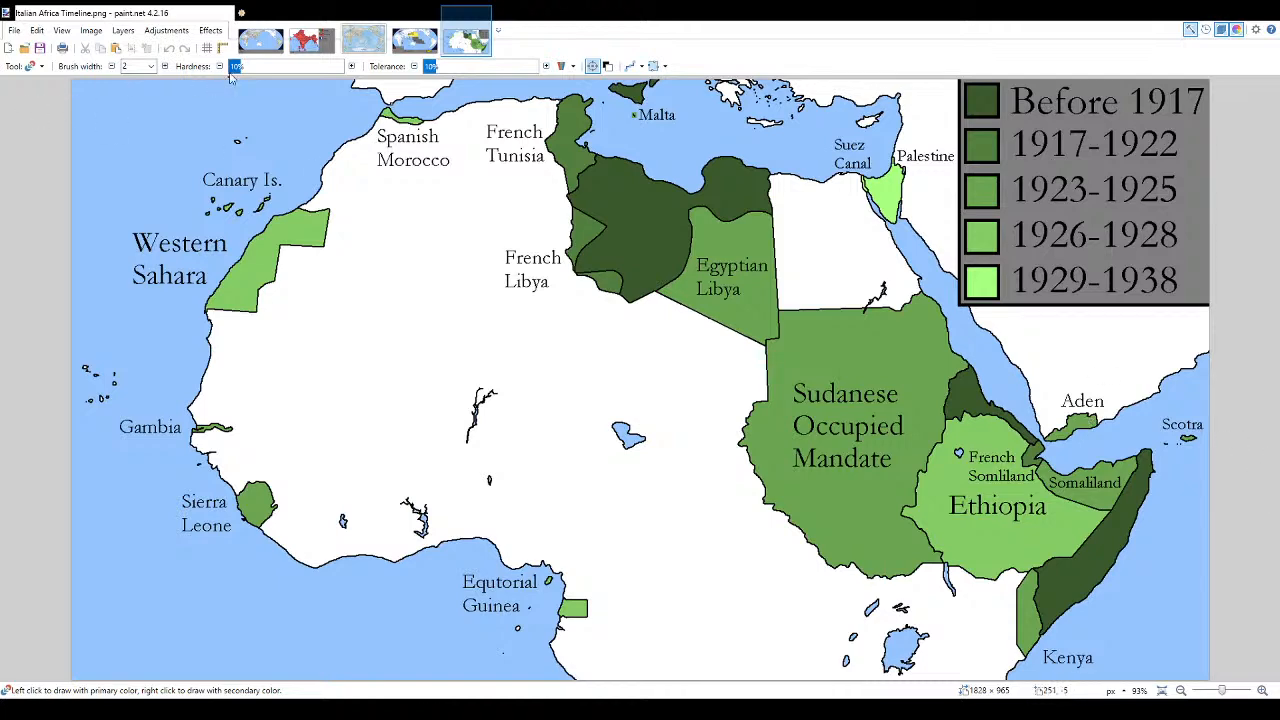
{"action": "left_click", "coordinate": [260, 40]}
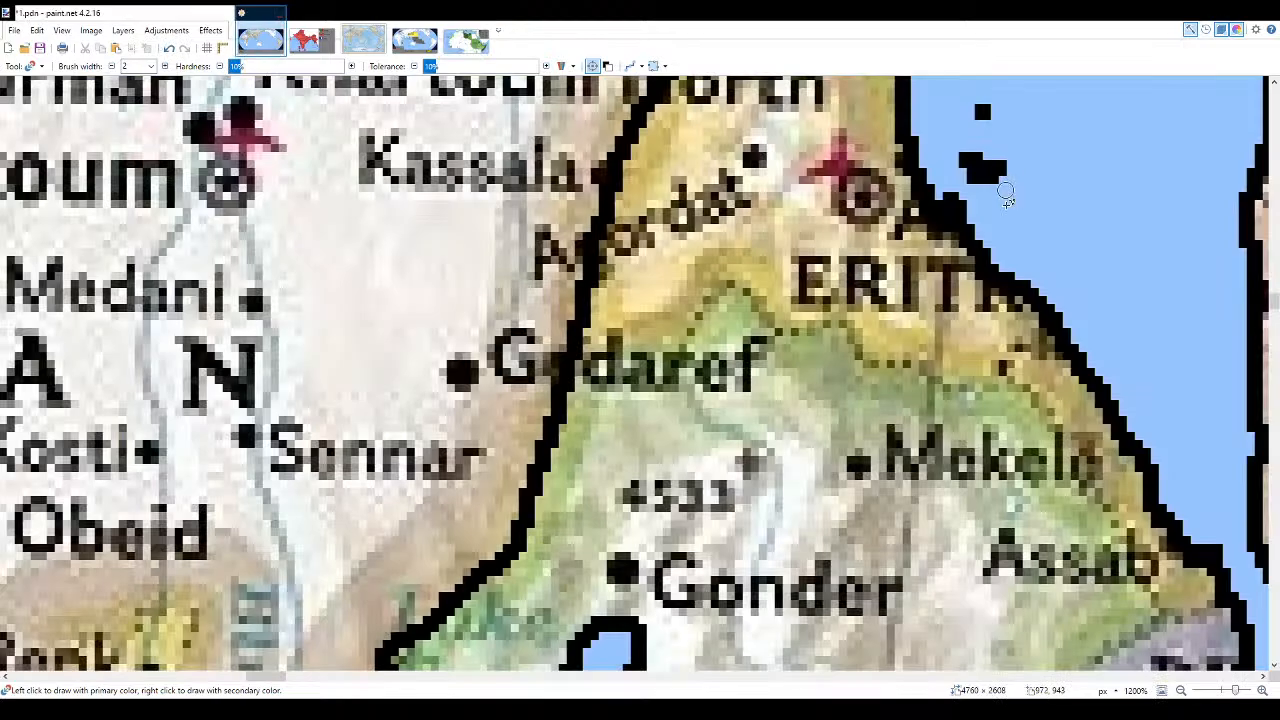
{"action": "scroll", "coordinate": [455, 315], "scroll_direction": "down", "scroll_amount": 2}
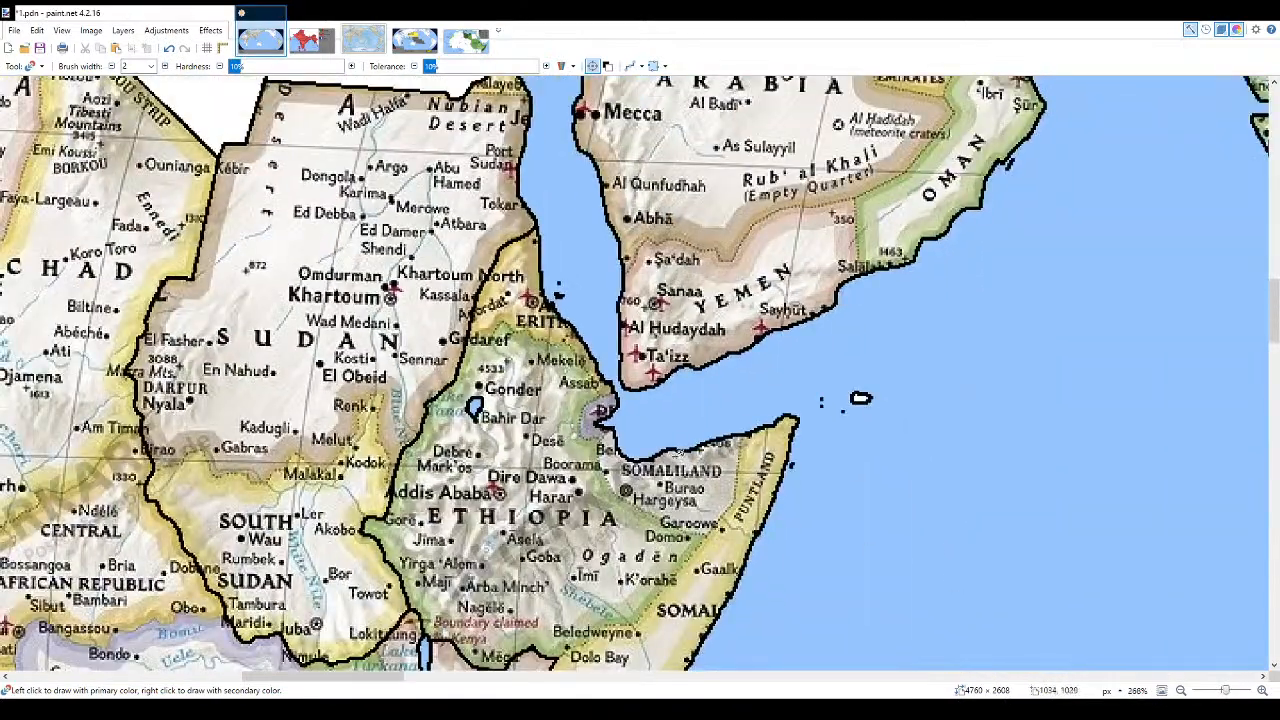
{"action": "scroll", "coordinate": [680, 455], "scroll_direction": "up", "scroll_amount": 3}
{"action": "scroll", "coordinate": [680, 455], "scroll_direction": "down", "scroll_amount": 5}
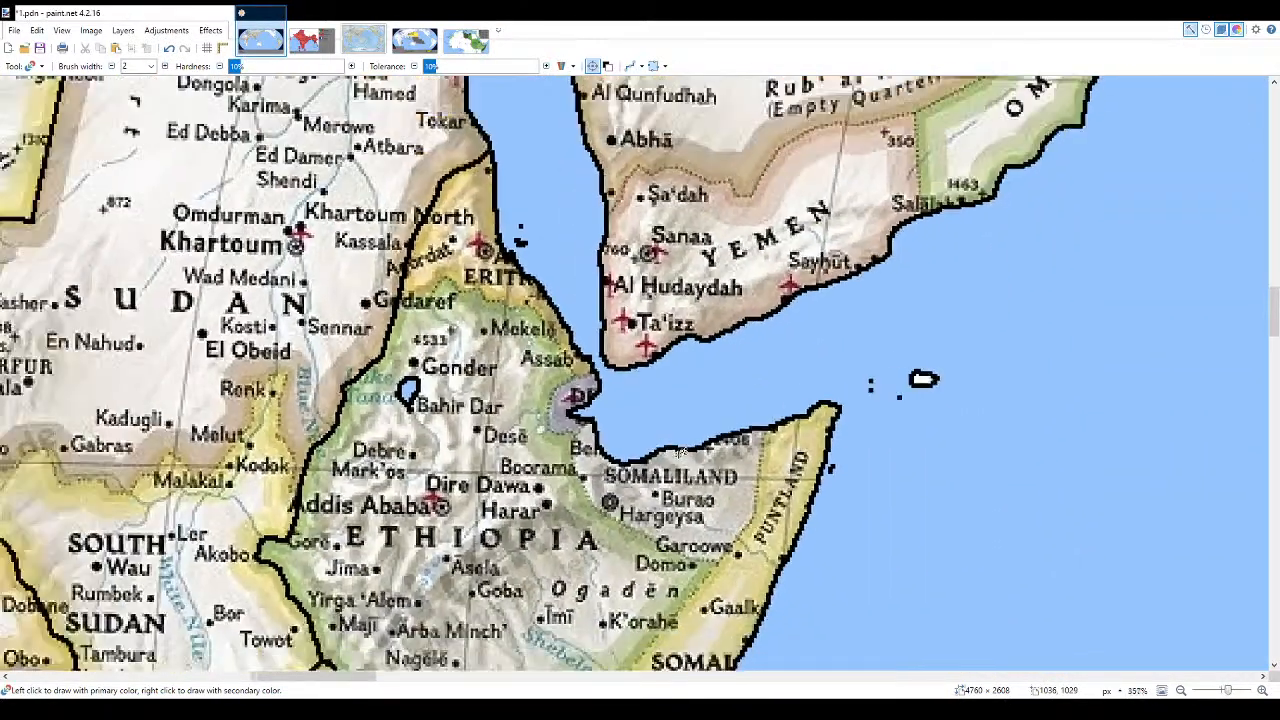
{"action": "scroll", "coordinate": [530, 219], "scroll_direction": "up", "scroll_amount": 3}
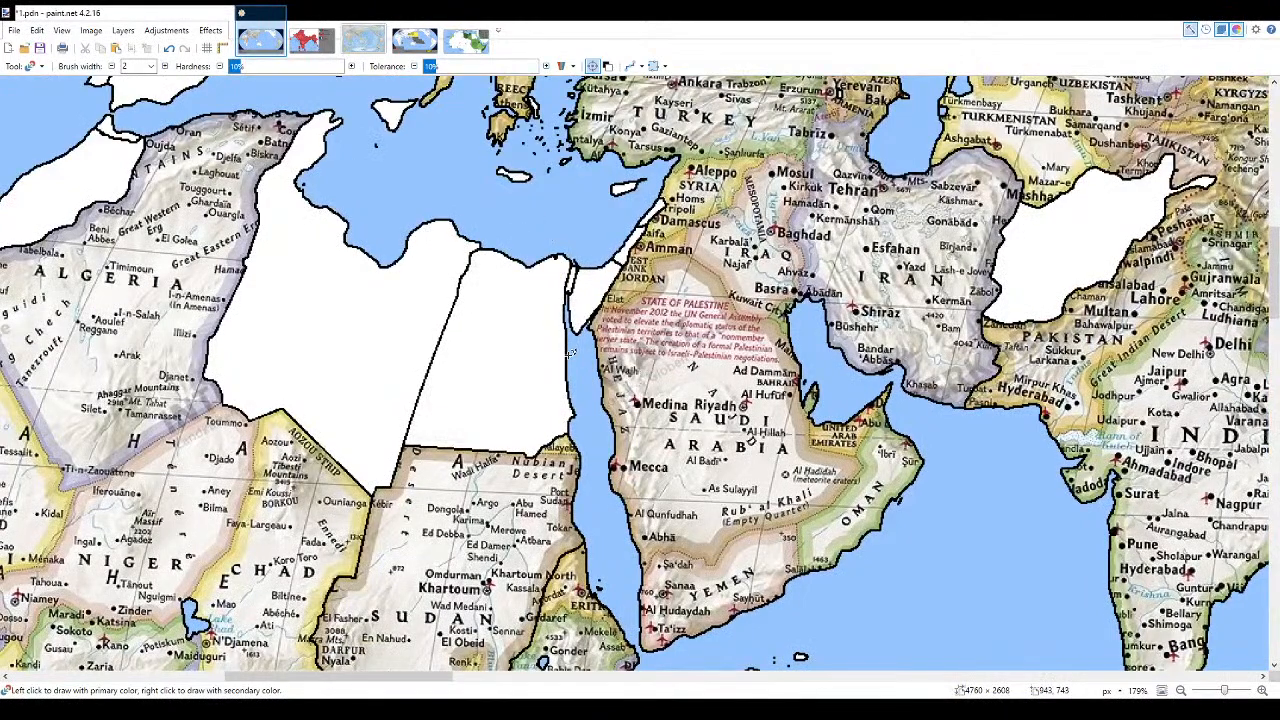
{"action": "scroll", "coordinate": [605, 410], "scroll_direction": "down", "scroll_amount": 5}
{"action": "scroll", "coordinate": [628, 290], "scroll_direction": "up", "scroll_amount": 3}
{"action": "left_click", "coordinate": [318, 44]}
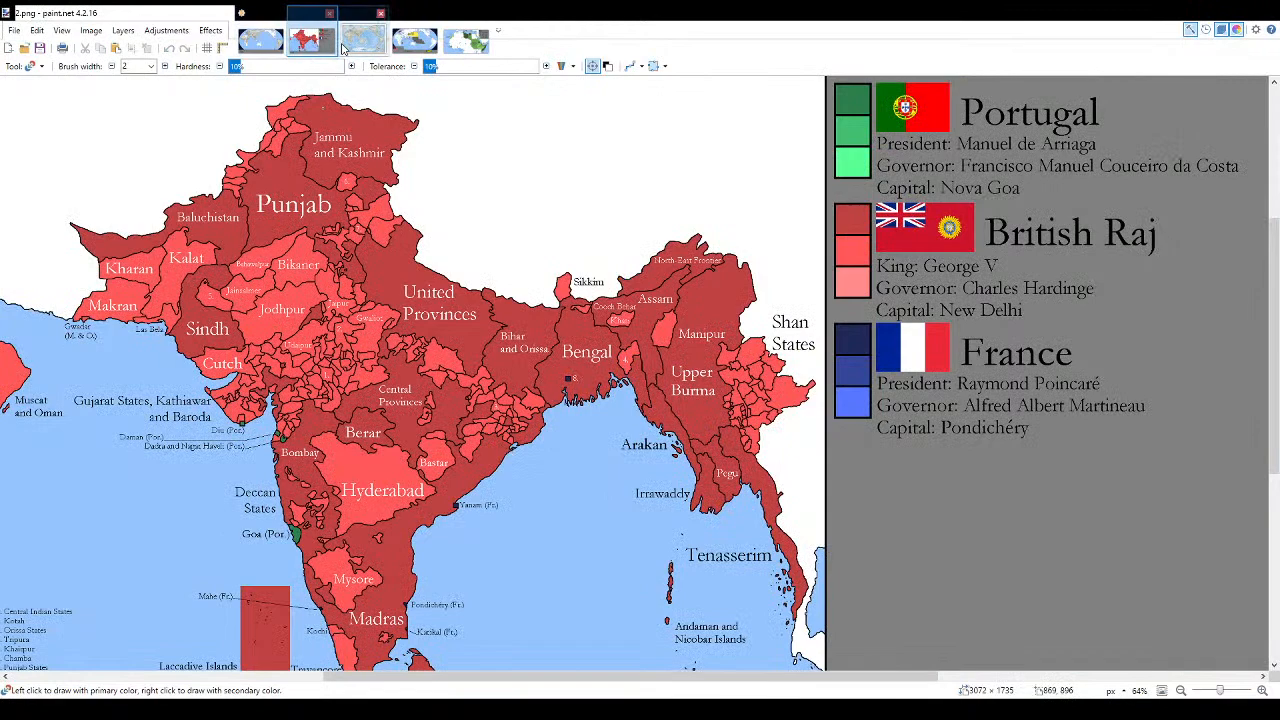
{"action": "left_click", "coordinate": [272, 44]}
{"action": "left_click", "coordinate": [466, 42]}
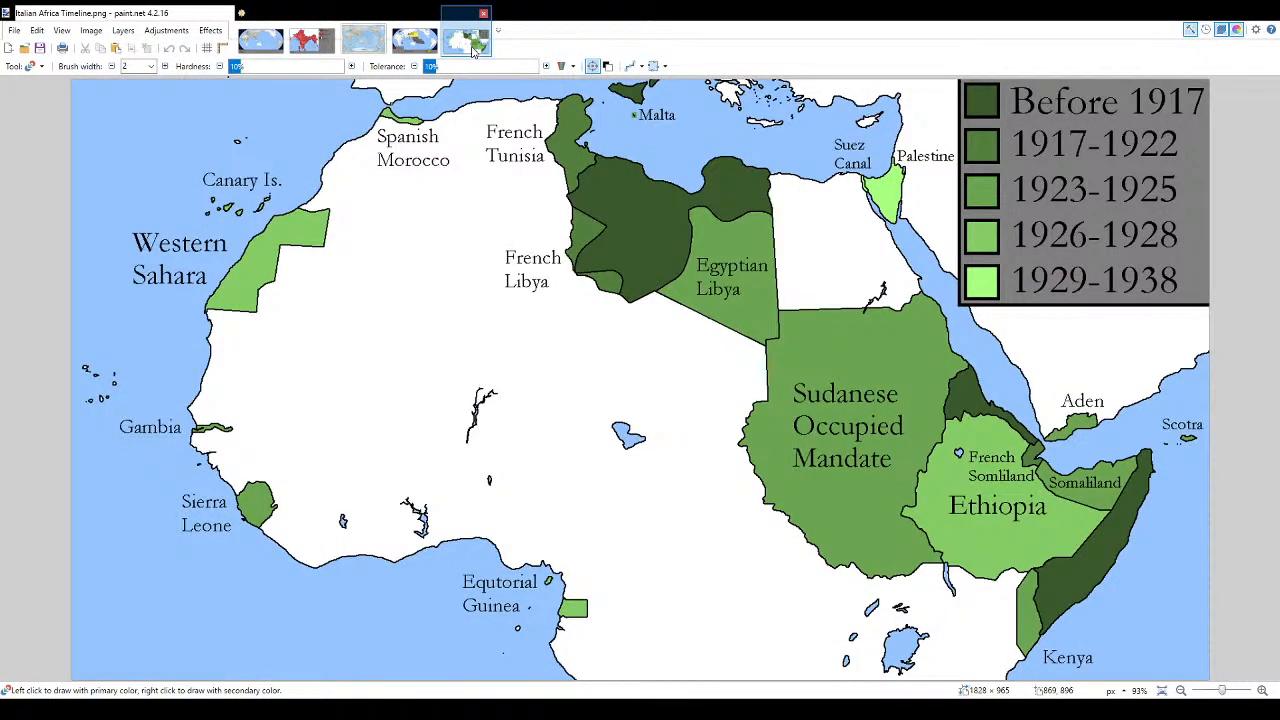
- Trace Djibouti's inland border in black on the base map, from the Somaliland coast around to the Eritrean coast
{"action": "left_click", "coordinate": [262, 42]}
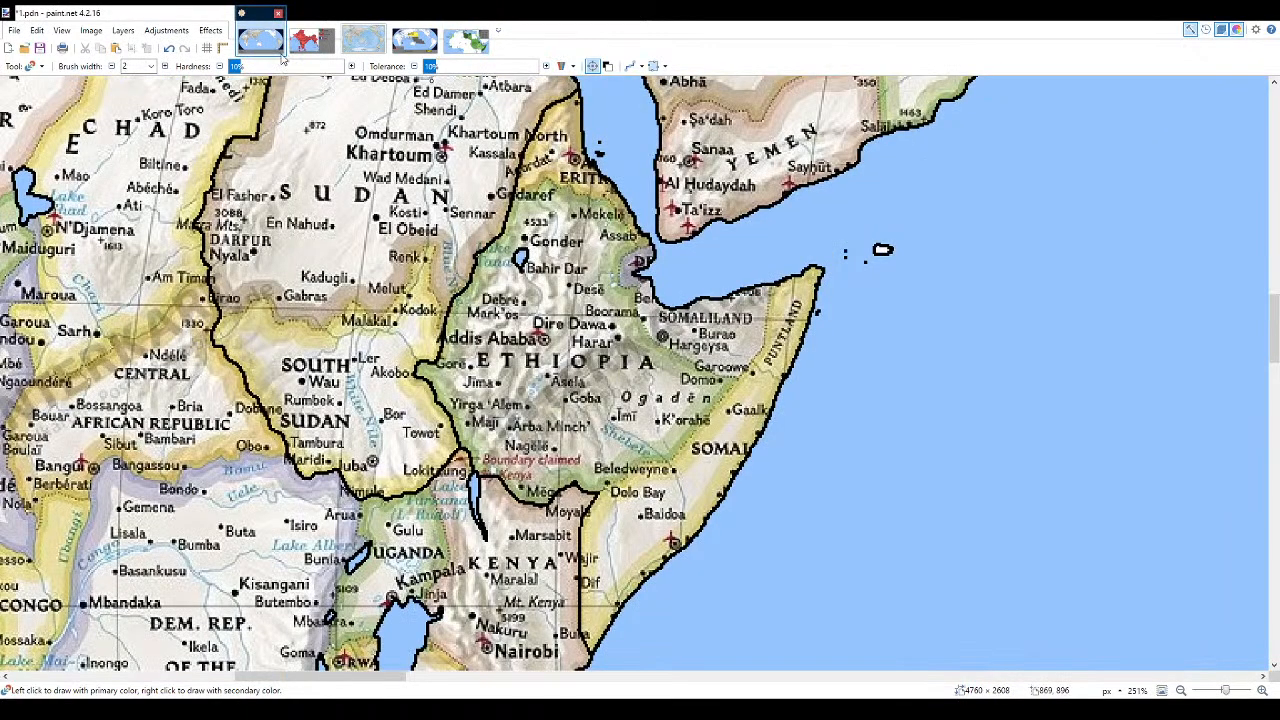
{"action": "scroll", "coordinate": [336, 364], "scroll_direction": "up", "scroll_amount": 10}
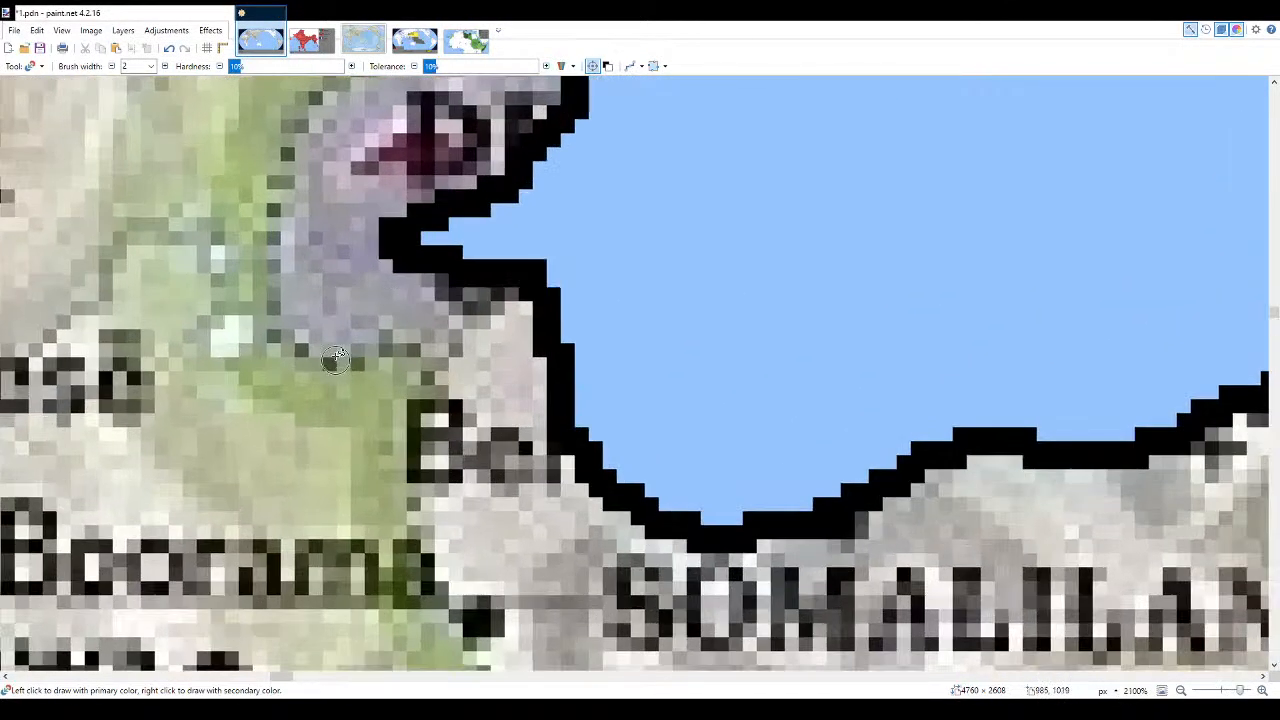
{"action": "mouse_move", "coordinate": [300, 356]}
{"action": "left_mouse_down"}
{"action": "mouse_move", "coordinate": [367, 355]}
{"action": "mouse_move", "coordinate": [378, 339]}
{"action": "mouse_move", "coordinate": [419, 343]}
{"action": "mouse_move", "coordinate": [431, 359]}
{"action": "mouse_move", "coordinate": [510, 293]}
{"action": "mouse_move", "coordinate": [421, 357]}
{"action": "left_mouse_up"}
{"action": "key", "text": "ctrl+z"}
{"action": "left_click", "coordinate": [295, 342]}
{"action": "mouse_move", "coordinate": [280, 334]}
{"action": "left_mouse_down"}
{"action": "mouse_move", "coordinate": [302, 283]}
{"action": "mouse_move", "coordinate": [405, 198]}
{"action": "mouse_move", "coordinate": [532, 155]}
{"action": "left_mouse_up"}
{"action": "scroll", "coordinate": [280, 330], "scroll_direction": "up", "scroll_amount": 2}
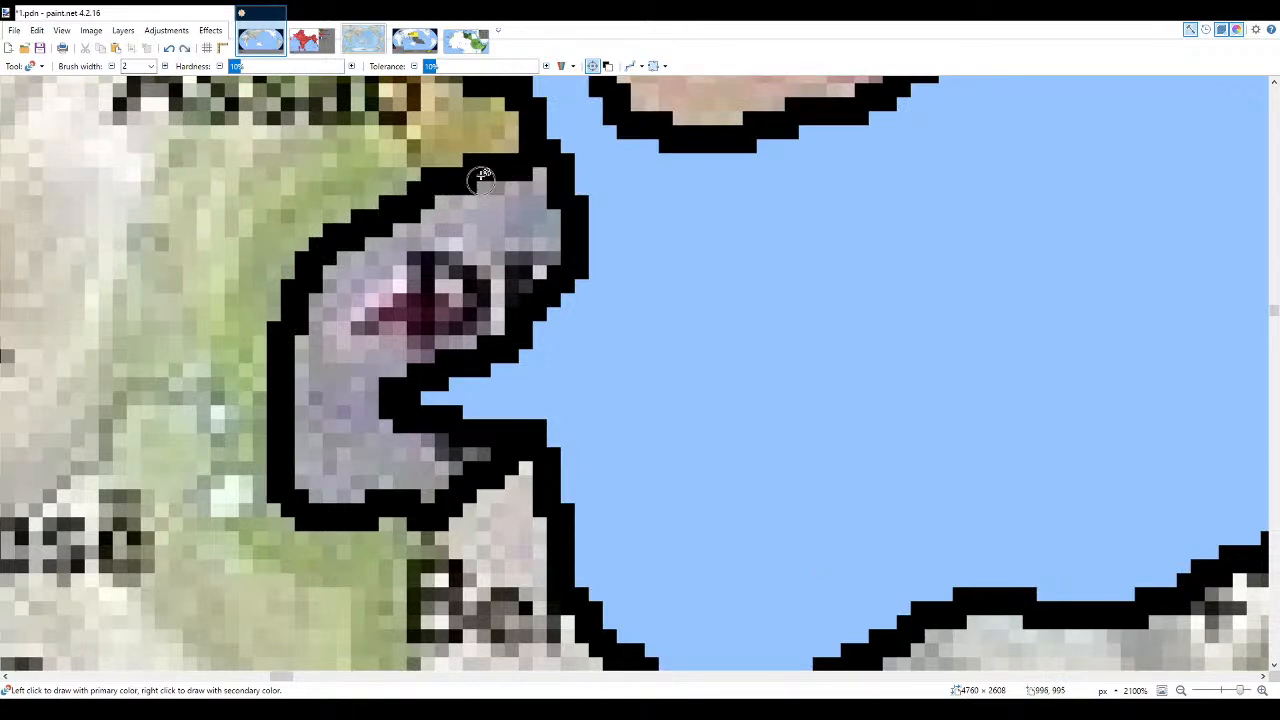
- Compare the traced Djibouti border with the 7 June 1938 world map and the Italian Africa timeline map
{"action": "left_click", "coordinate": [466, 40]}
{"action": "left_click", "coordinate": [415, 40]}
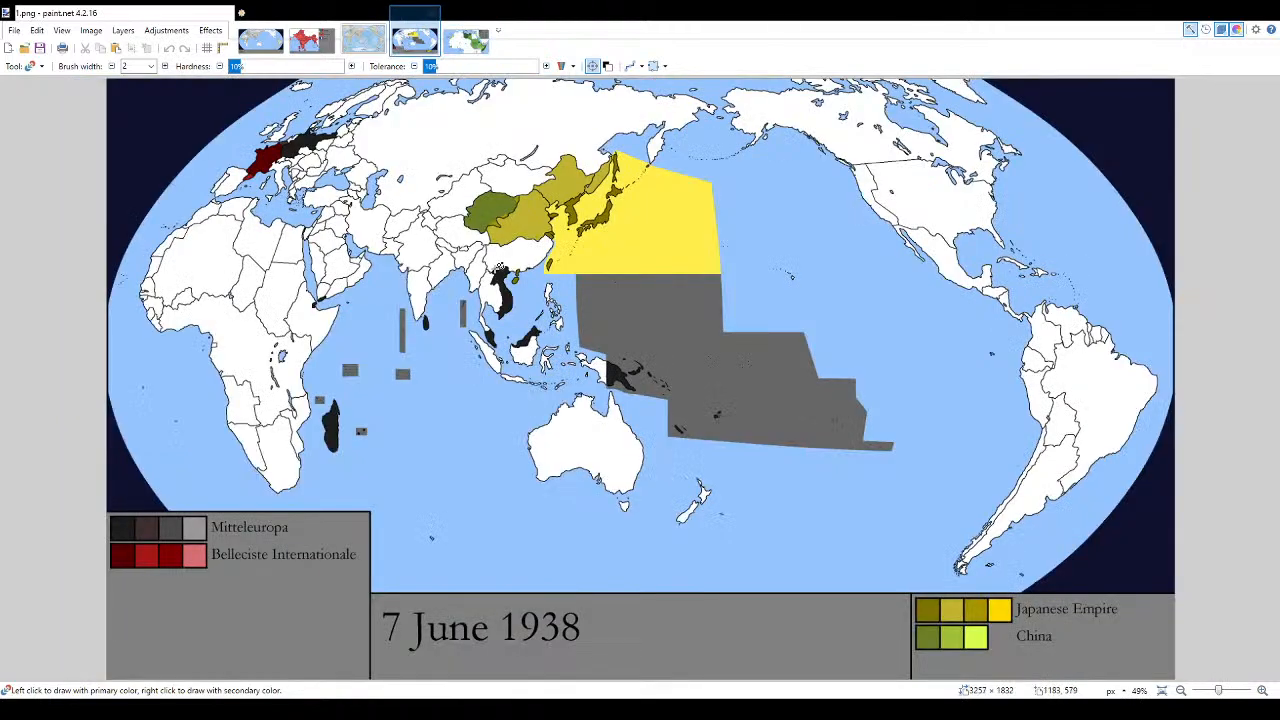
{"action": "scroll", "coordinate": [386, 258], "scroll_direction": "up", "scroll_amount": 2}
{"action": "scroll", "coordinate": [242, 352], "scroll_direction": "up", "scroll_amount": 1}
{"action": "left_click", "coordinate": [261, 38]}
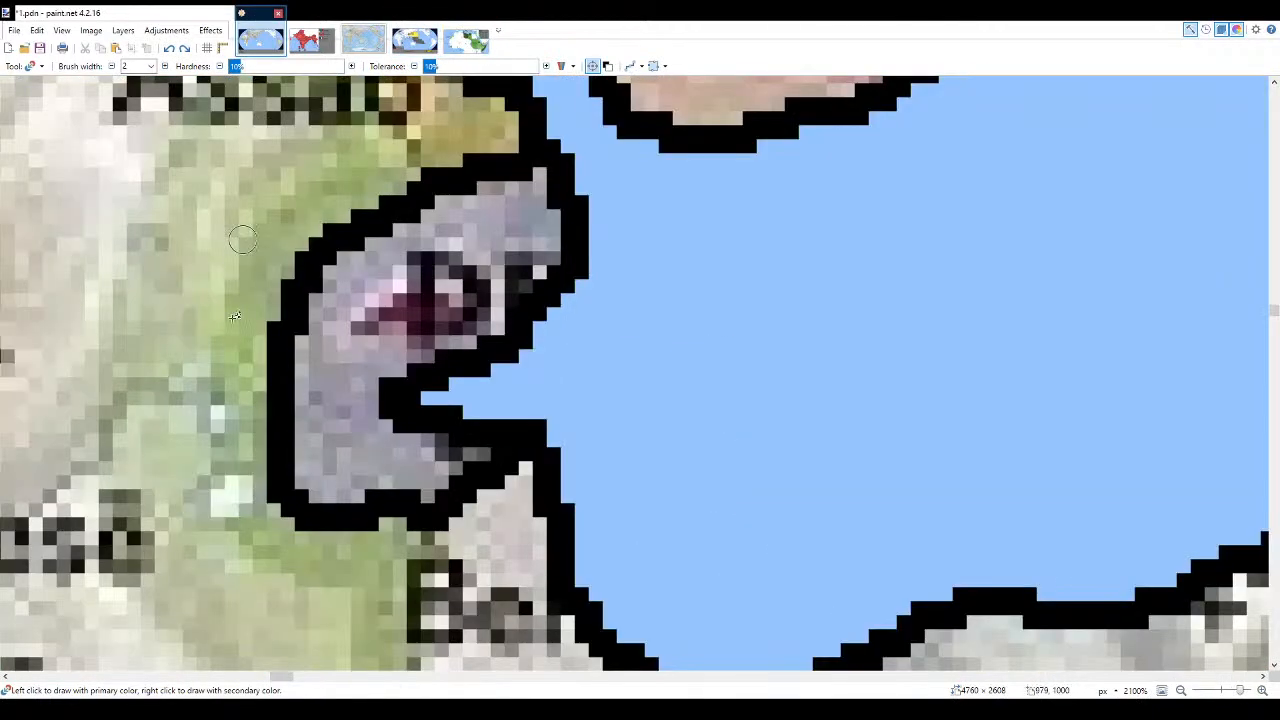
{"action": "left_click", "coordinate": [477, 45]}
{"action": "left_click", "coordinate": [416, 42]}
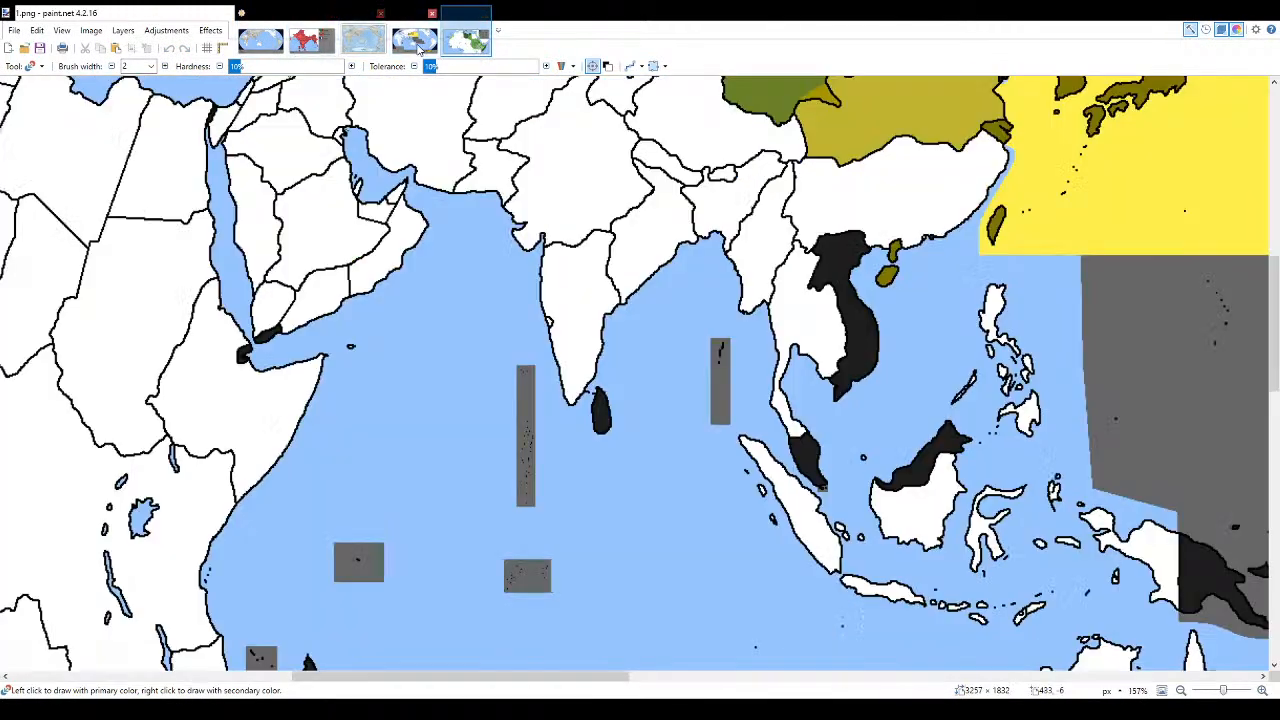
{"action": "scroll", "coordinate": [182, 410], "scroll_direction": "up", "scroll_amount": 3}
{"action": "scroll", "coordinate": [317, 324], "scroll_direction": "up", "scroll_amount": 3}
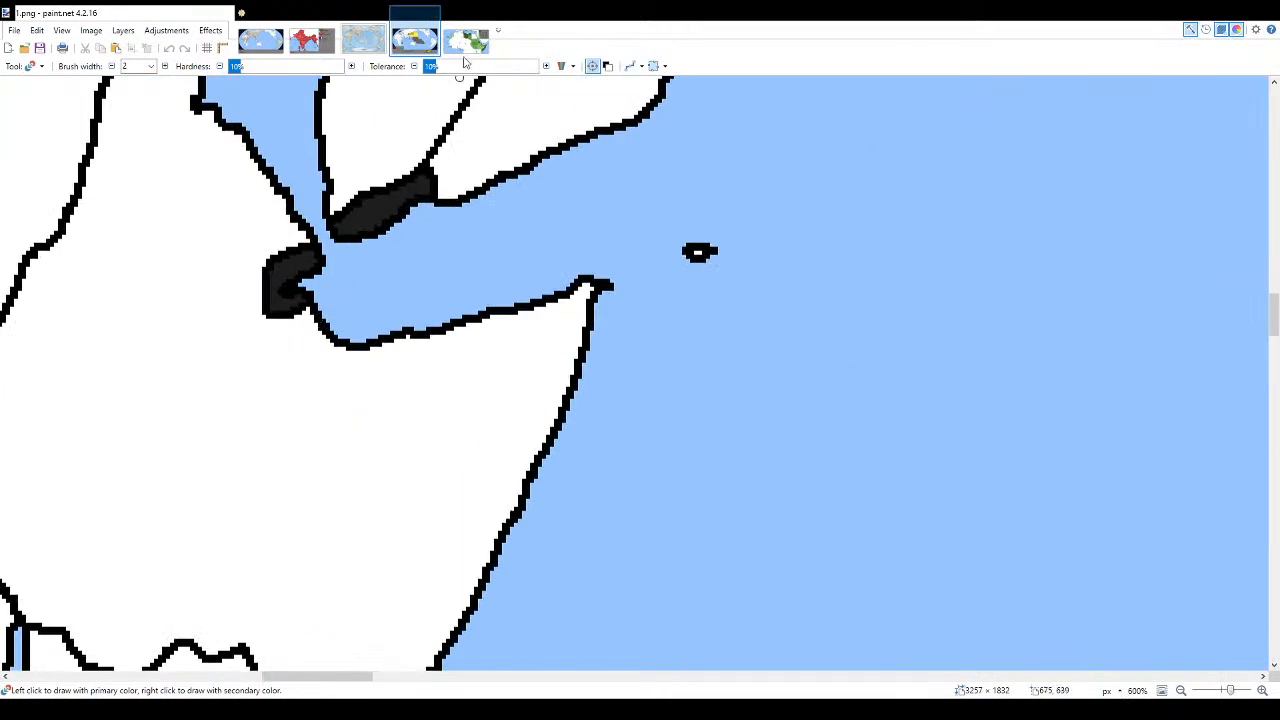
{"action": "left_click", "coordinate": [253, 38]}
{"action": "scroll", "coordinate": [533, 293], "scroll_direction": "up", "scroll_amount": 3}
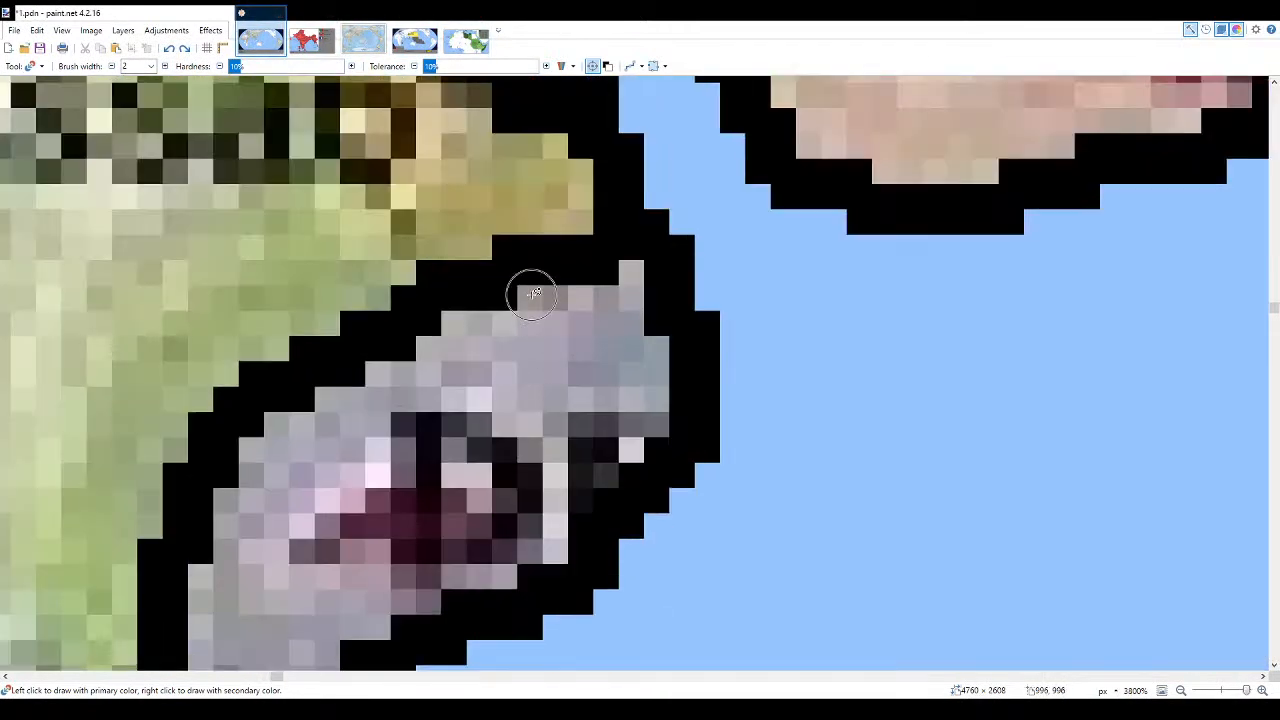
- Fill the combined Ethiopia, Eritrea and Somalia area and the combined Sudan and South Sudan area with white
{"action": "scroll", "coordinate": [506, 249], "scroll_direction": "down", "scroll_amount": 2}
{"action": "scroll", "coordinate": [686, 303], "scroll_direction": "down", "scroll_amount": 6}
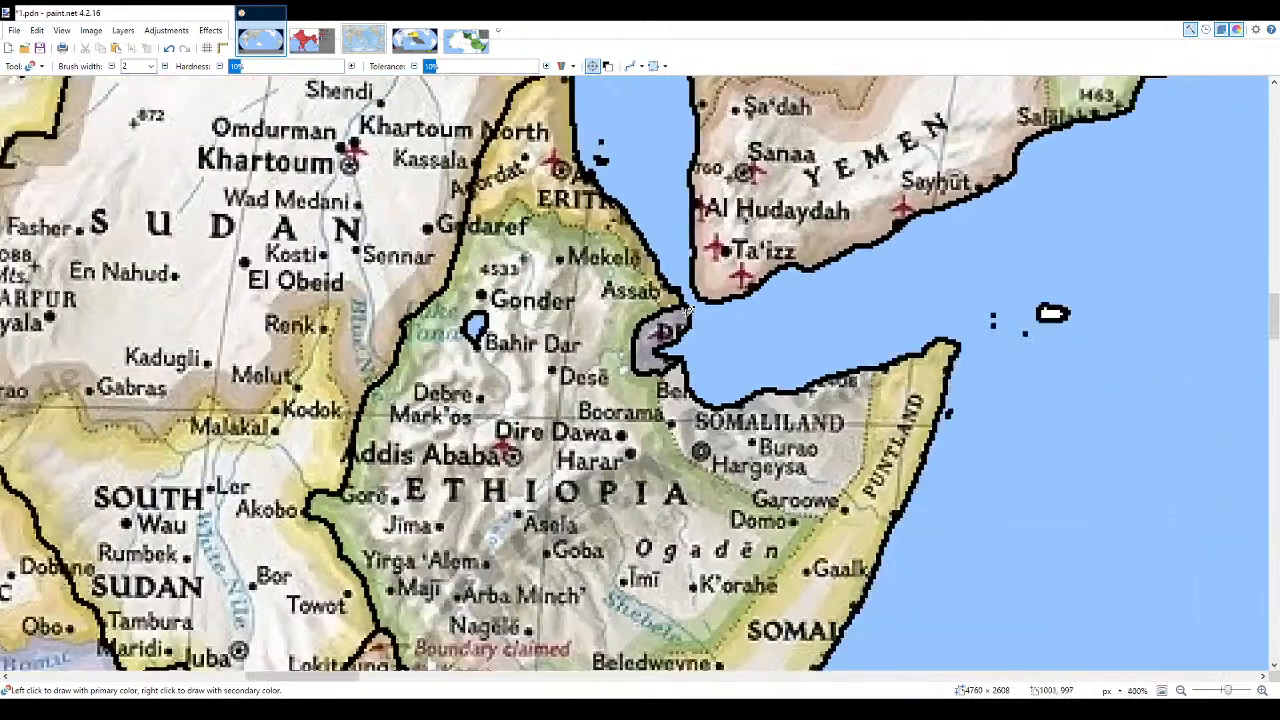
{"action": "key", "text": "f"}
{"action": "left_click", "coordinate": [565, 460]}
{"action": "scroll", "coordinate": [587, 407], "scroll_direction": "down", "scroll_amount": 2}
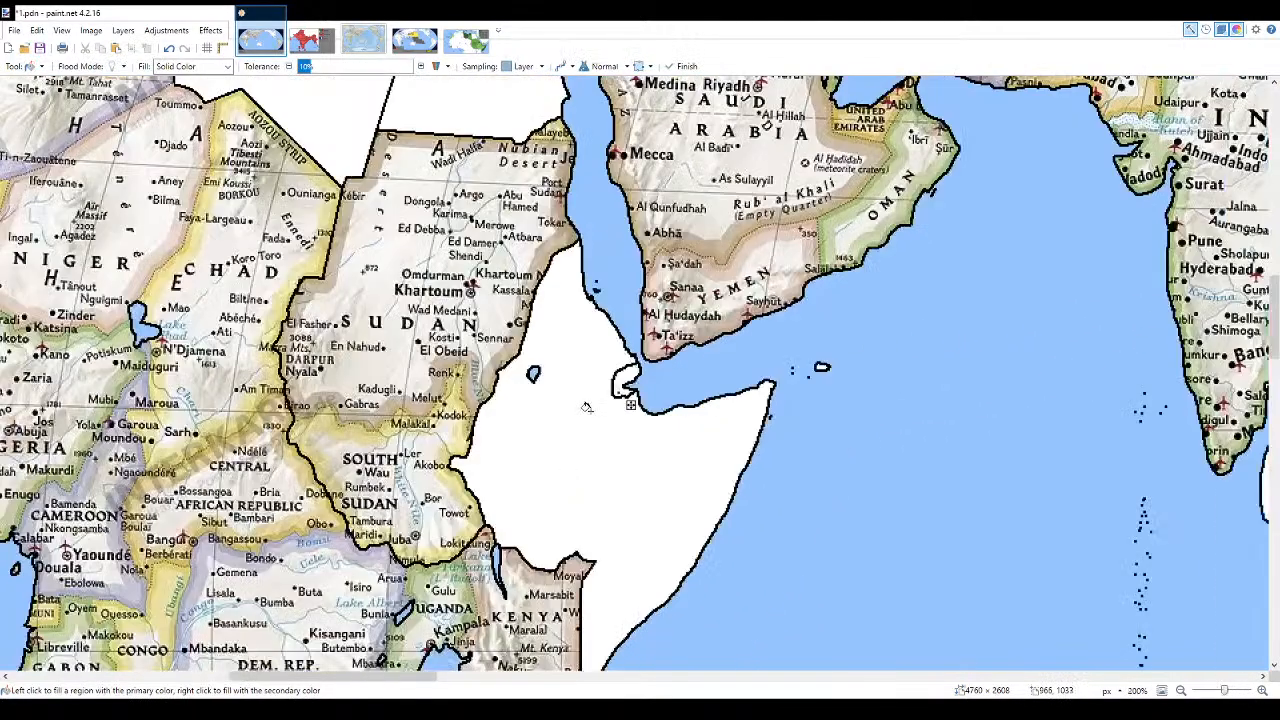
{"action": "scroll", "coordinate": [587, 407], "scroll_direction": "down", "scroll_amount": 2}
{"action": "left_click", "coordinate": [497, 368]}
{"action": "scroll", "coordinate": [518, 375], "scroll_direction": "down", "scroll_amount": 1}
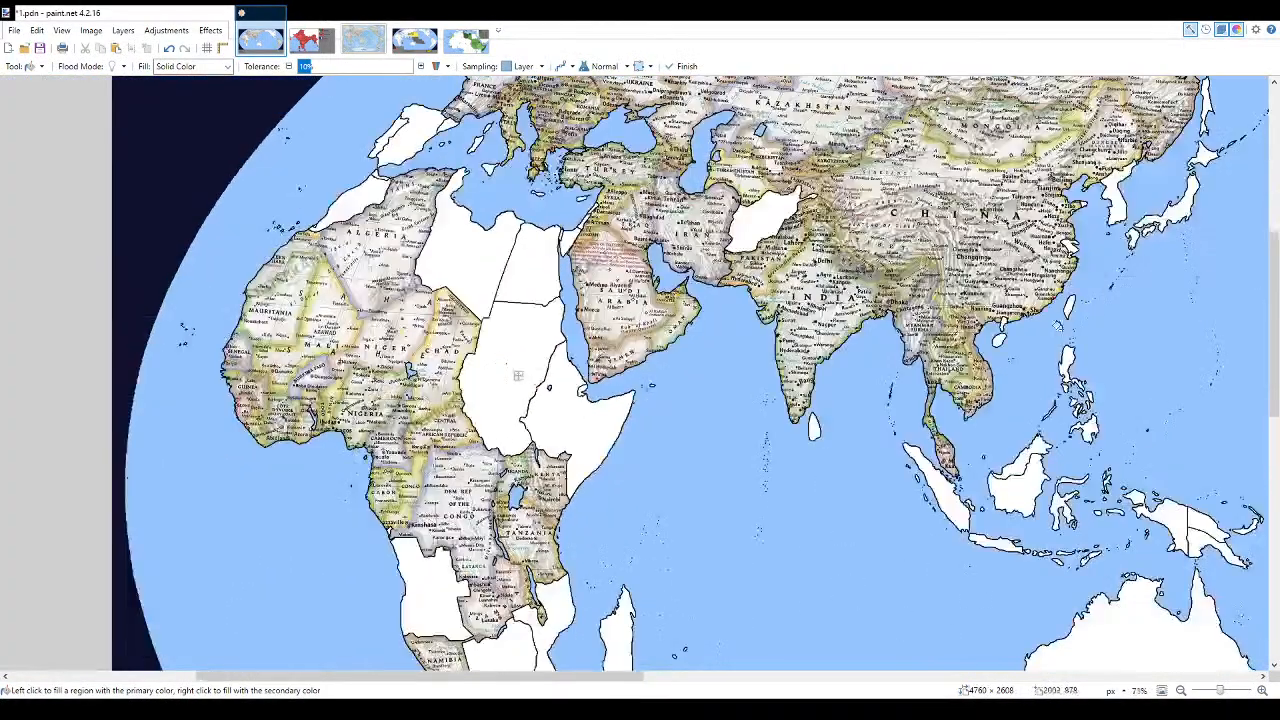
- Survey the base map across Europe, Asia and Africa for countries still without traced borders
{"action": "key", "text": "b"}
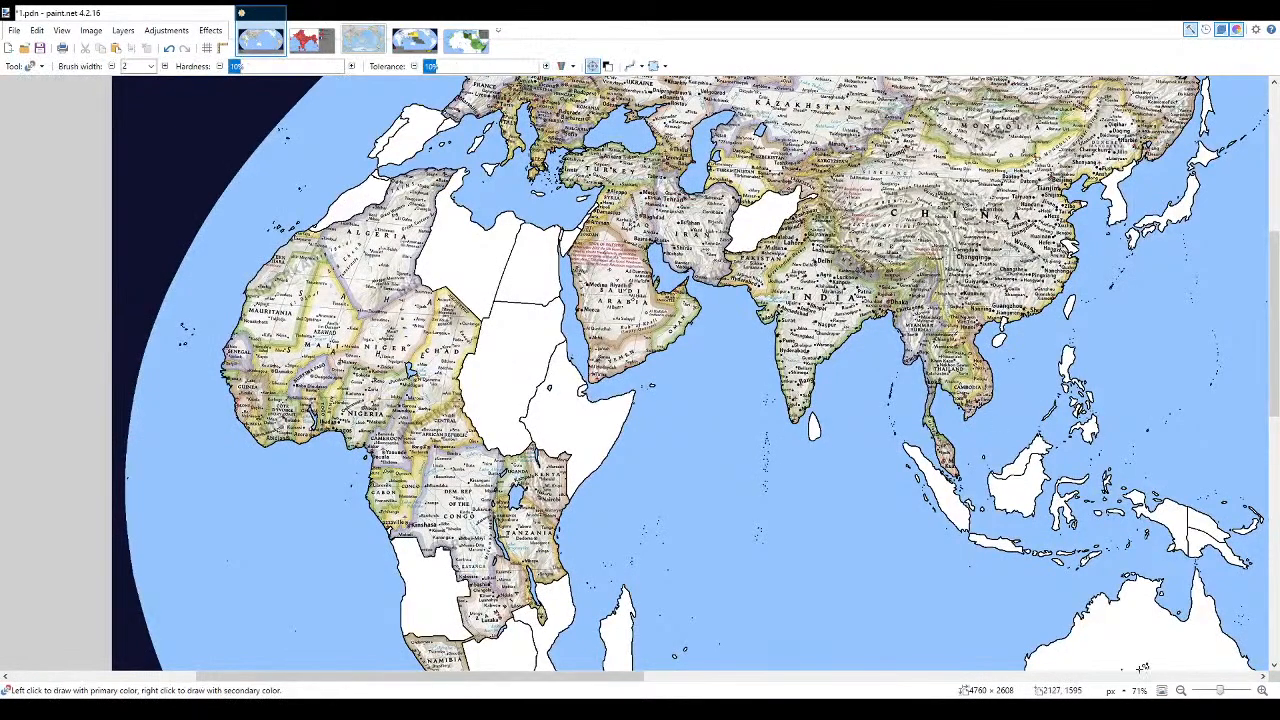
{"action": "left_click", "coordinate": [1161, 690]}
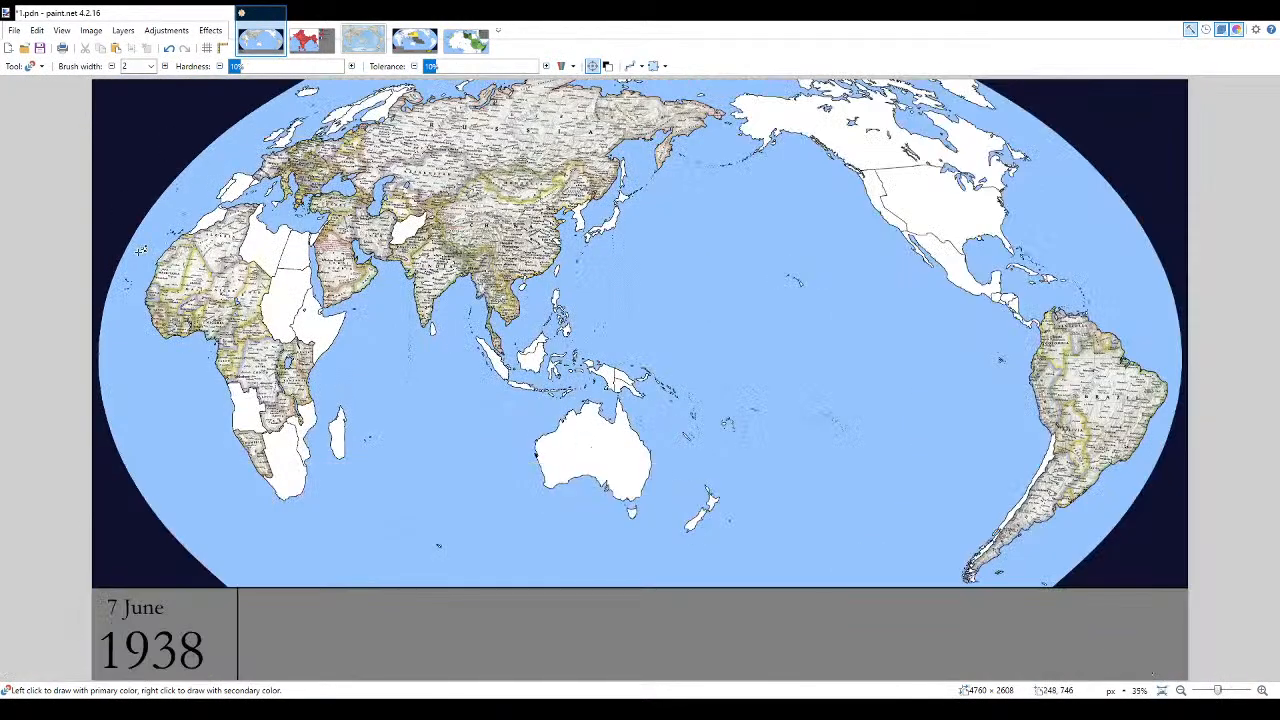
{"action": "scroll", "coordinate": [300, 220], "scroll_direction": "up", "scroll_amount": 4}
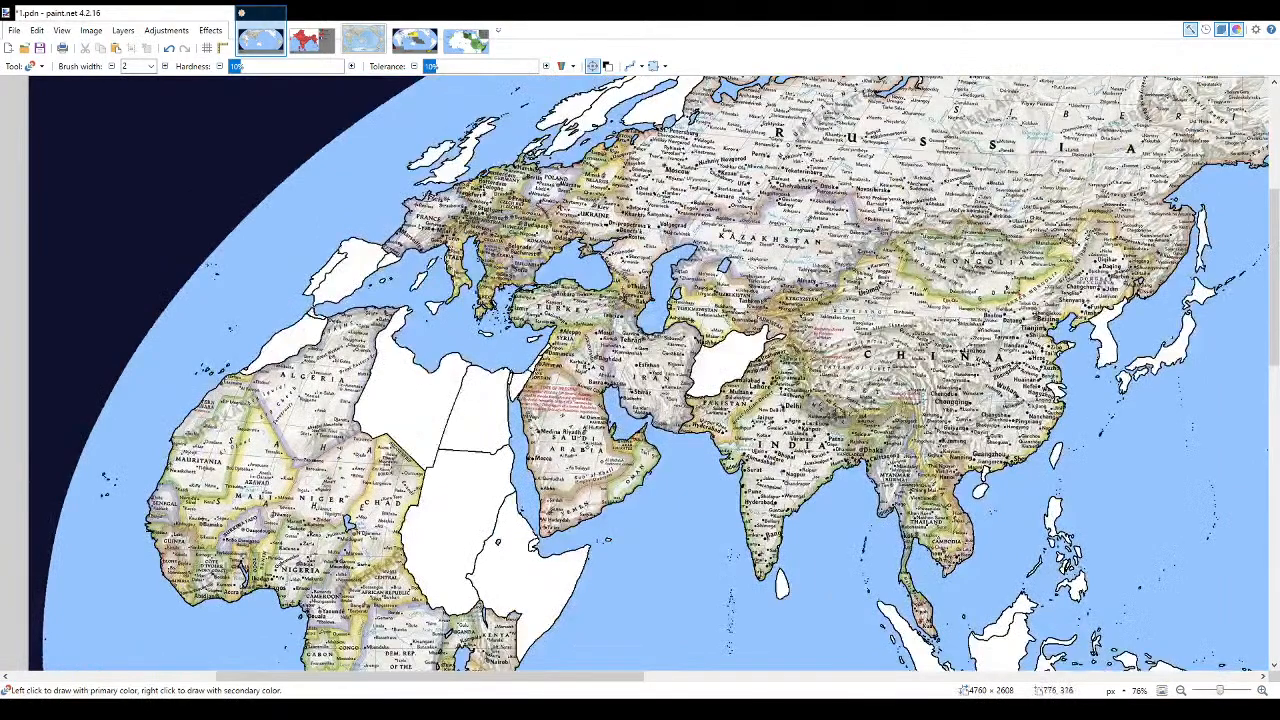
{"action": "scroll", "coordinate": [444, 186], "scroll_direction": "up", "scroll_amount": 2}
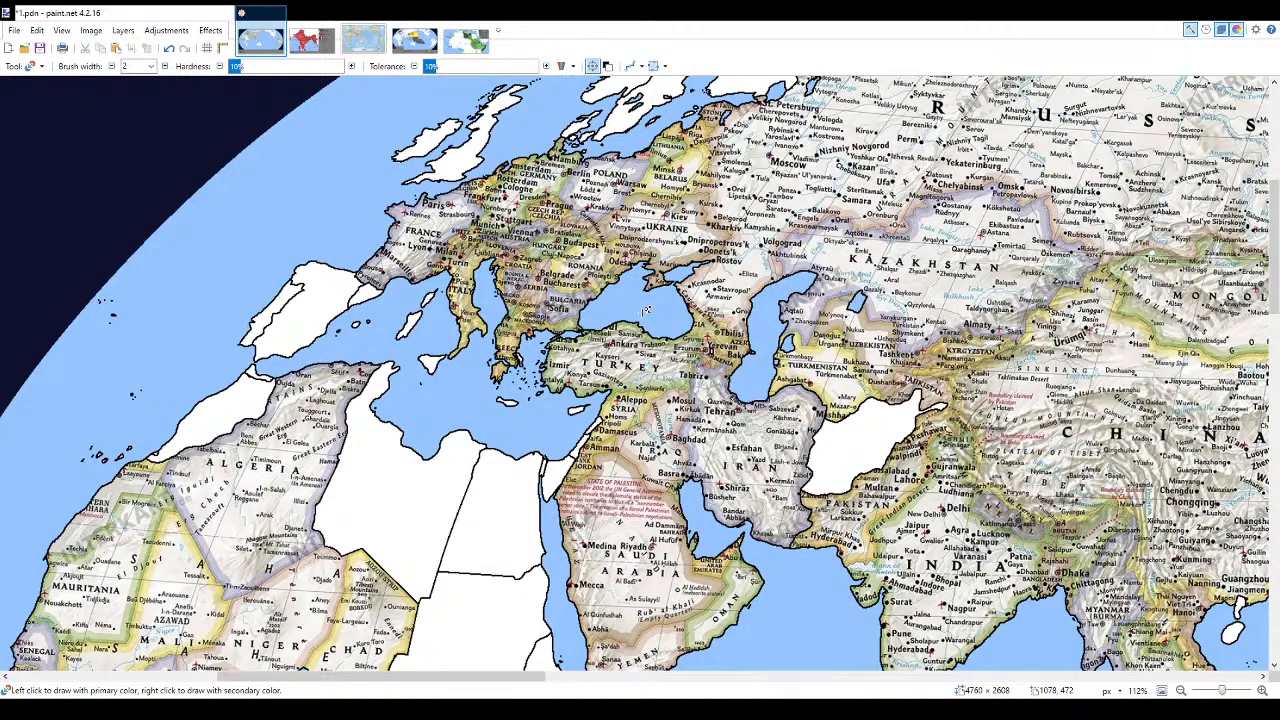
{"action": "scroll", "coordinate": [466, 258], "scroll_direction": "up", "scroll_amount": 3}
{"action": "scroll", "coordinate": [466, 258], "scroll_direction": "down", "scroll_amount": 2}
{"action": "scroll", "coordinate": [472, 450], "scroll_direction": "up", "scroll_amount": 3}
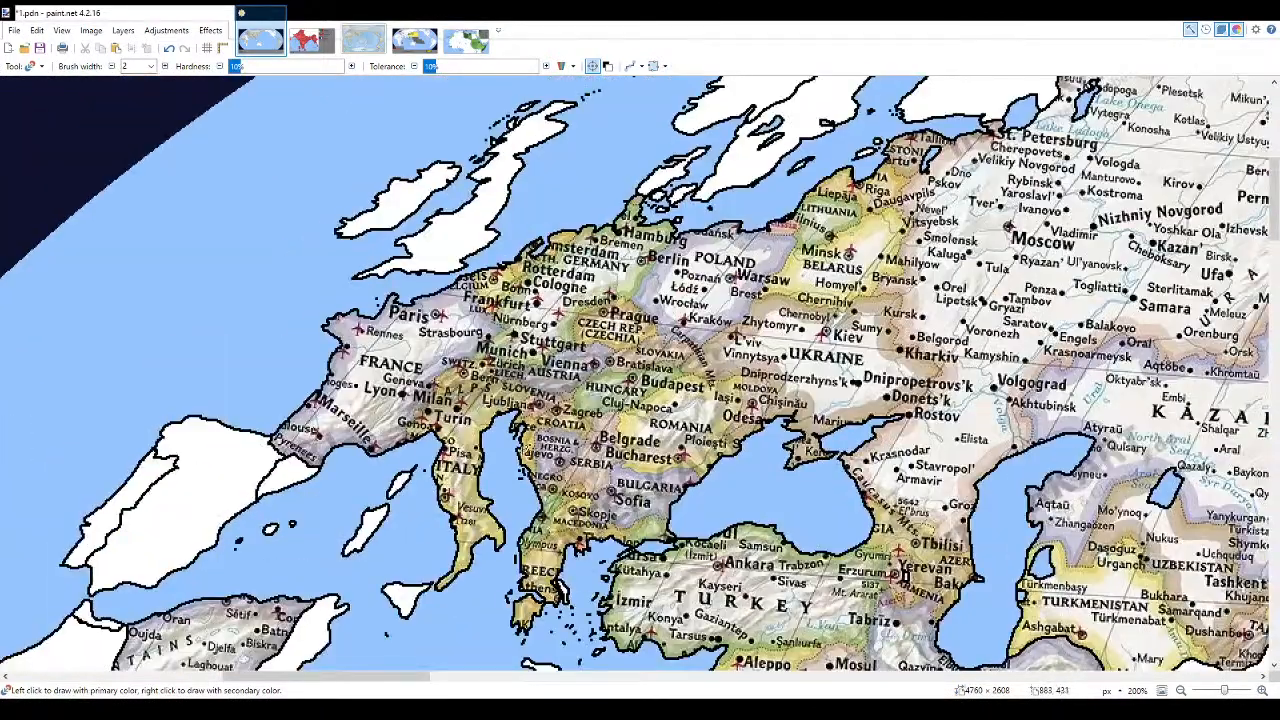
{"action": "scroll", "coordinate": [524, 444], "scroll_direction": "down", "scroll_amount": 2}
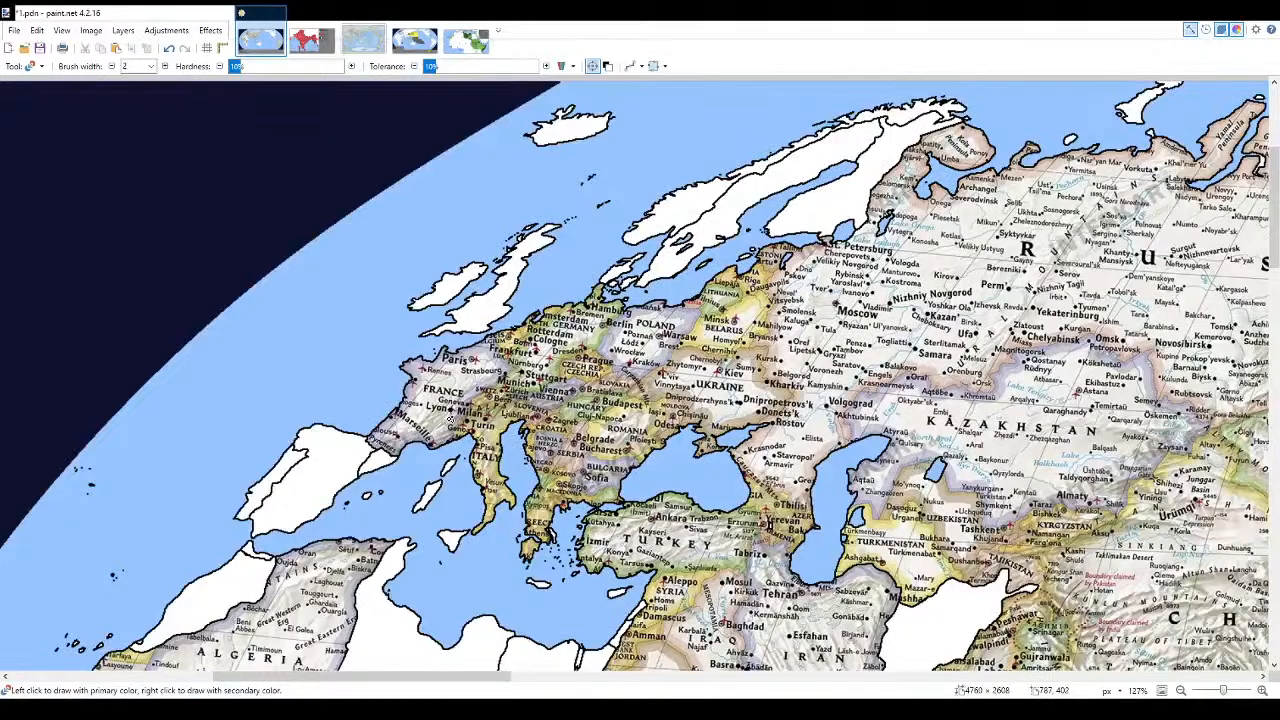
{"action": "scroll", "coordinate": [480, 346], "scroll_direction": "down", "scroll_amount": 2}
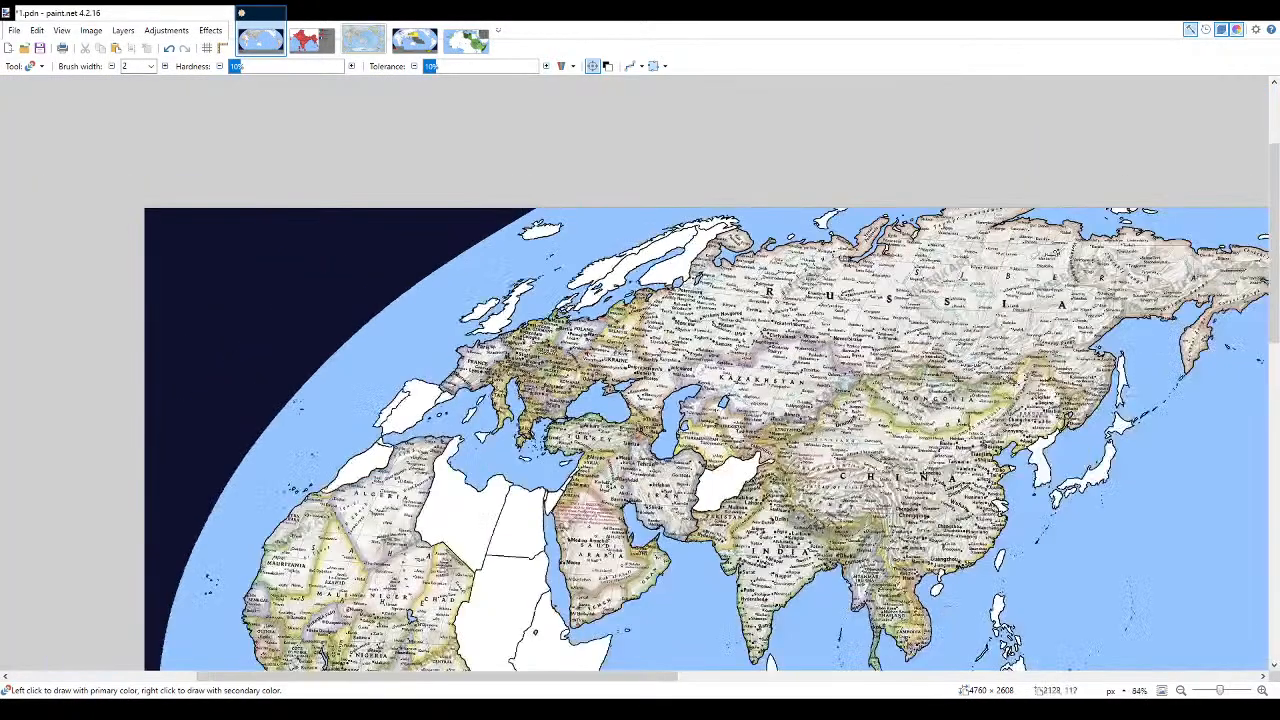
{"action": "scroll", "coordinate": [602, 456], "scroll_direction": "down", "scroll_amount": 3}
{"action": "scroll", "coordinate": [454, 309], "scroll_direction": "up", "scroll_amount": 1}
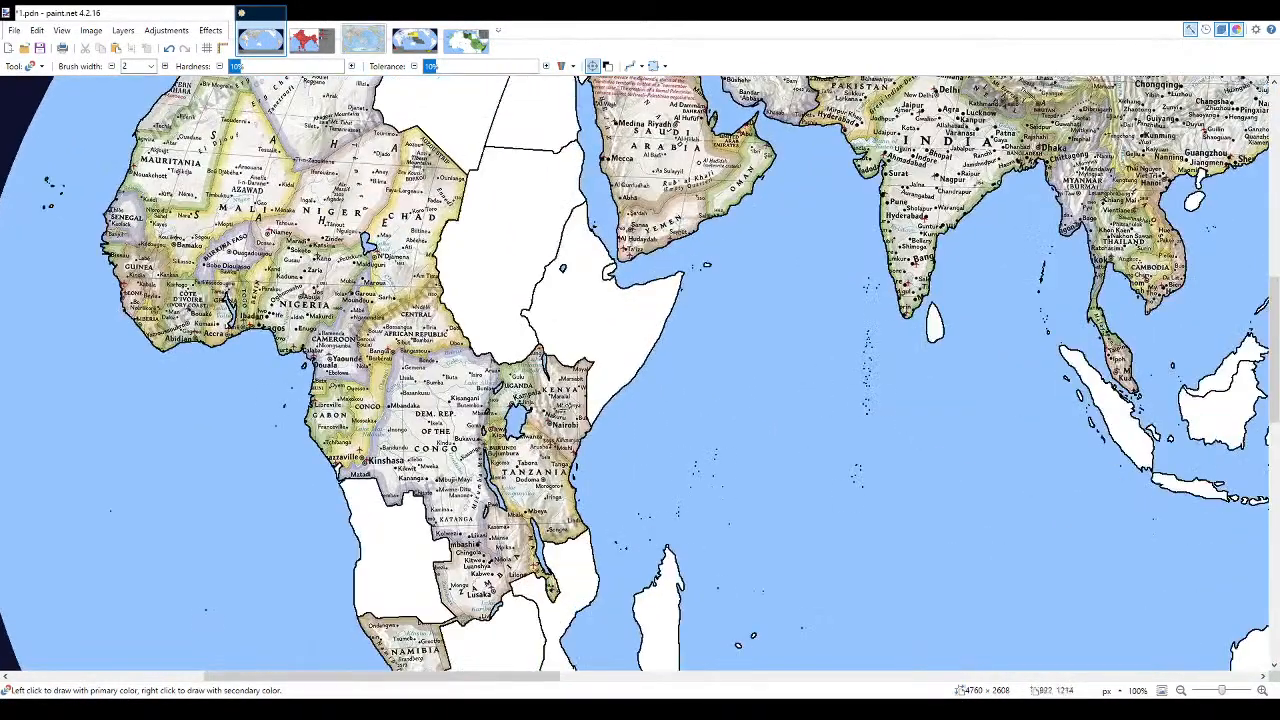
{"action": "scroll", "coordinate": [556, 414], "scroll_direction": "up", "scroll_amount": 3}
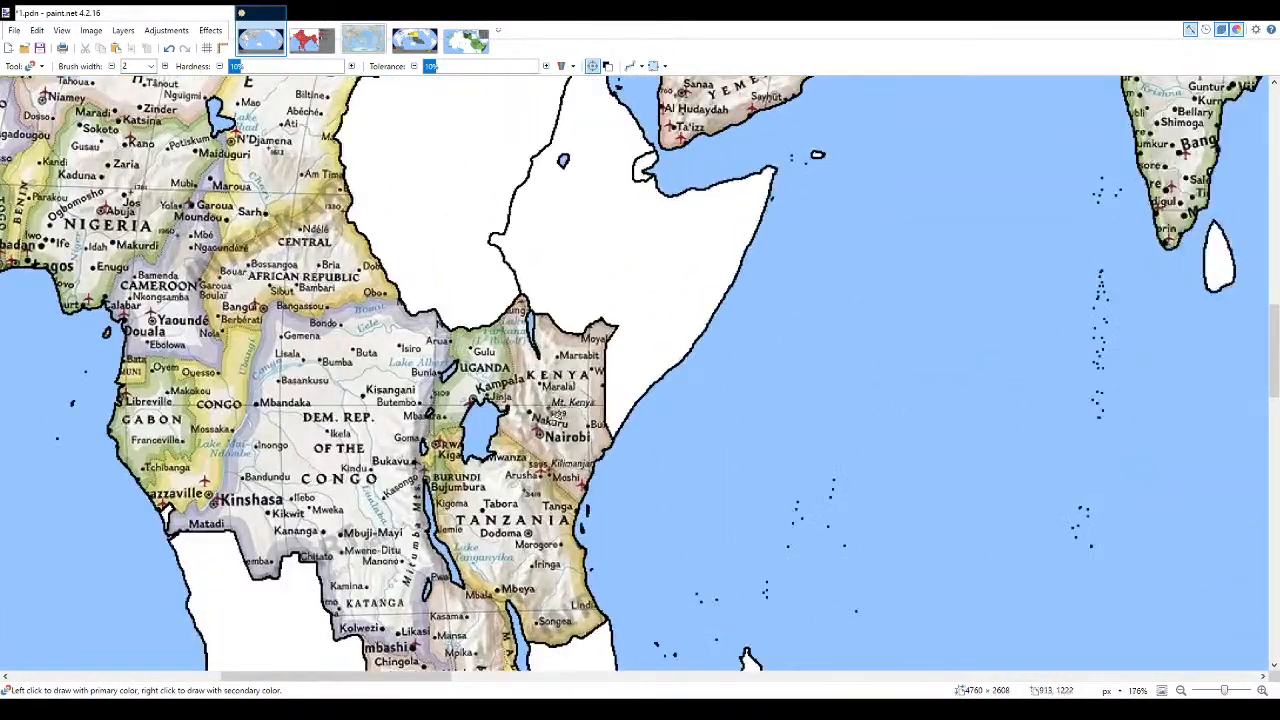
- Check the African territories on the Italian Africa timeline map against west and central Africa on the base map
{"action": "left_click", "coordinate": [448, 48]}
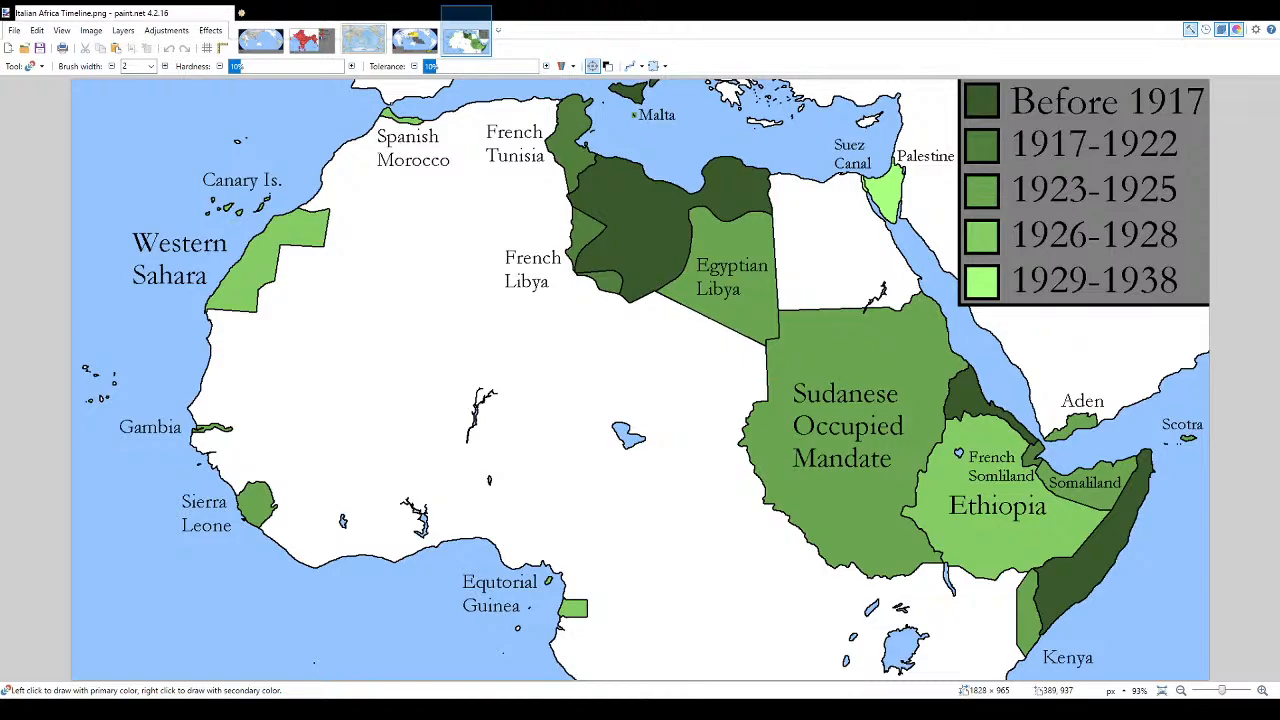
{"action": "left_click", "coordinate": [259, 39]}
{"action": "scroll", "coordinate": [995, 451], "scroll_direction": "down", "scroll_amount": 4}
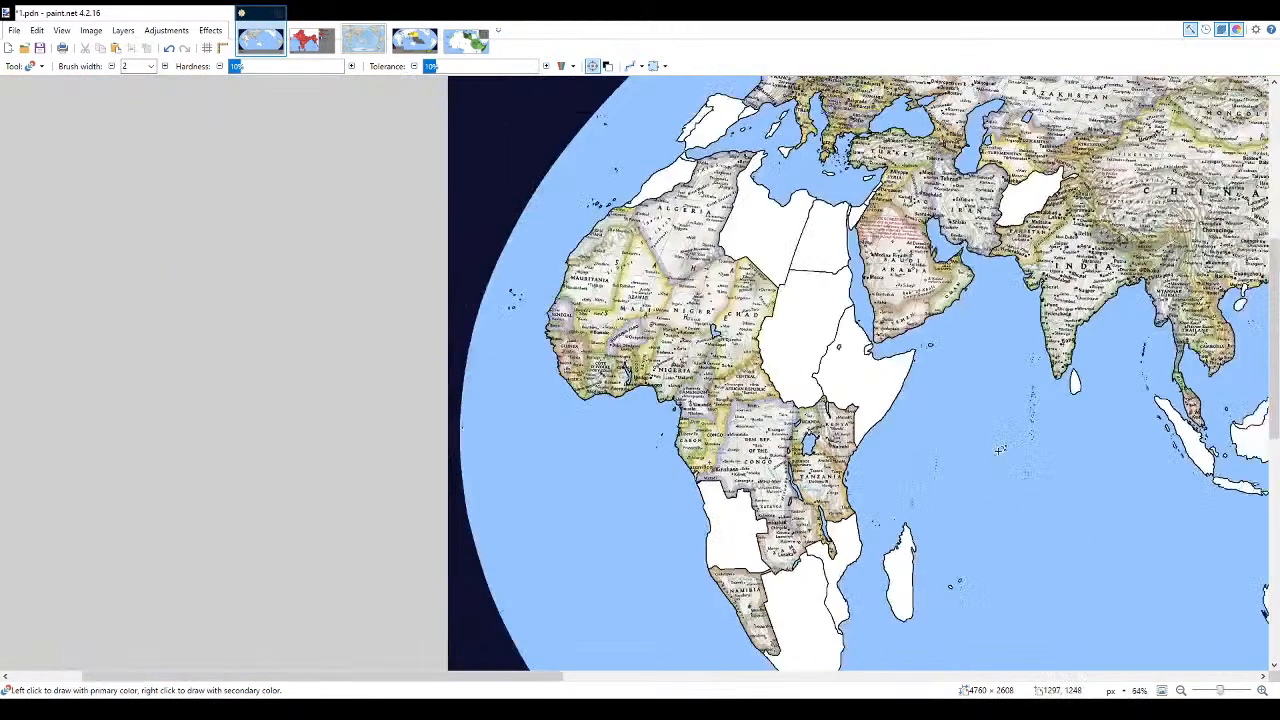
{"action": "scroll", "coordinate": [995, 480], "scroll_direction": "up", "scroll_amount": 2}
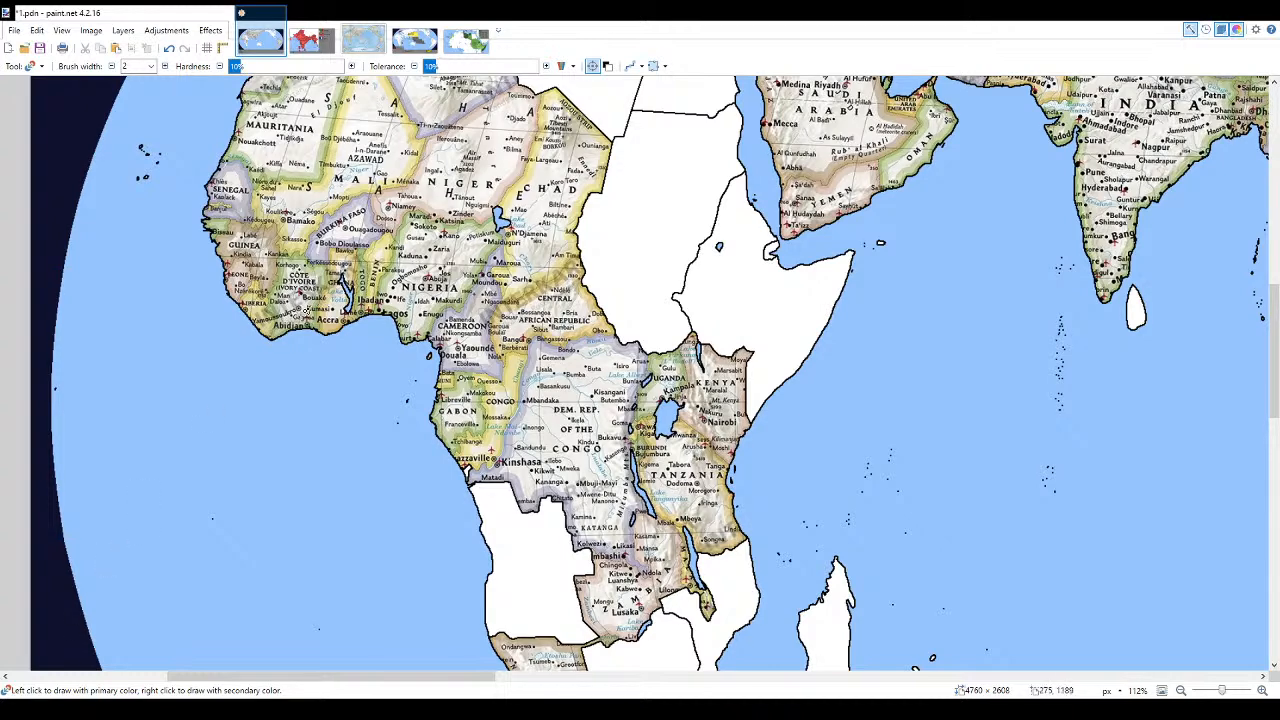
{"action": "scroll", "coordinate": [736, 543], "scroll_direction": "up", "scroll_amount": 2}
{"action": "scroll", "coordinate": [604, 469], "scroll_direction": "down", "scroll_amount": 3}
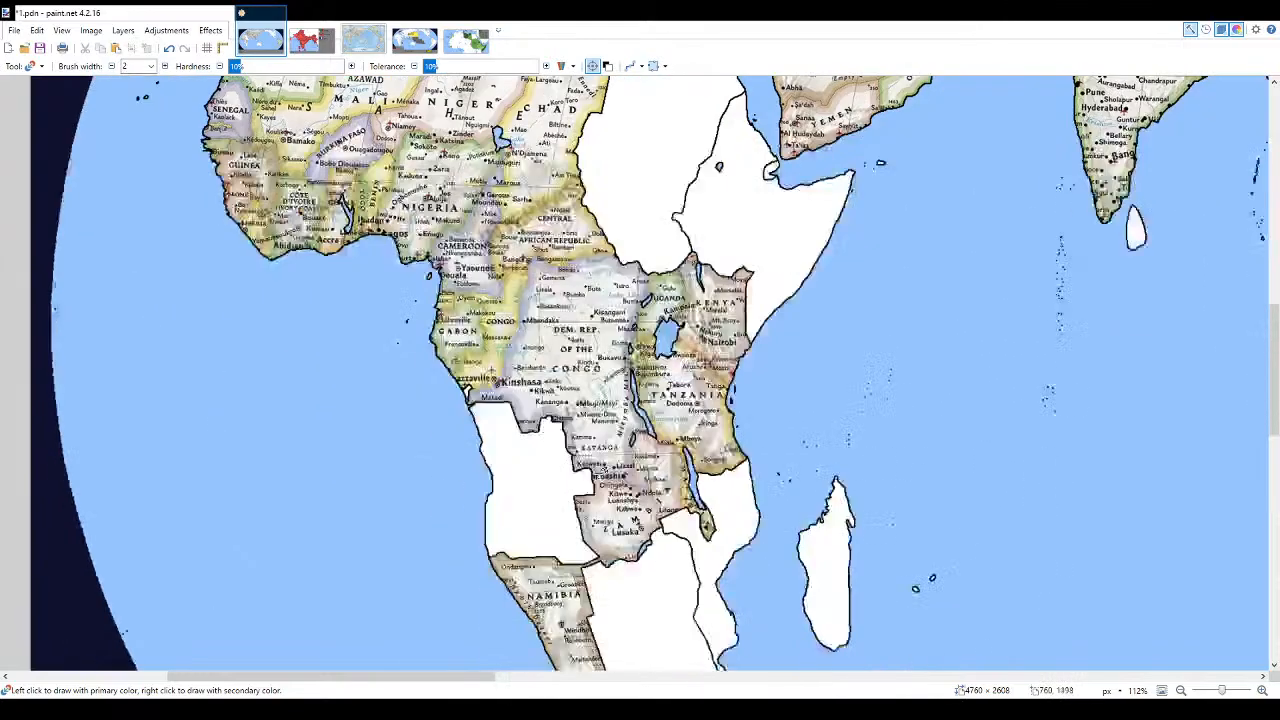
{"action": "scroll", "coordinate": [600, 475], "scroll_direction": "up", "scroll_amount": 2}
- Trace a black border from Lake Chad south past N'Djamena and southeast along the Chari river
{"action": "scroll", "coordinate": [461, 341], "scroll_direction": "up", "scroll_amount": 10, "text": "ctrl"}
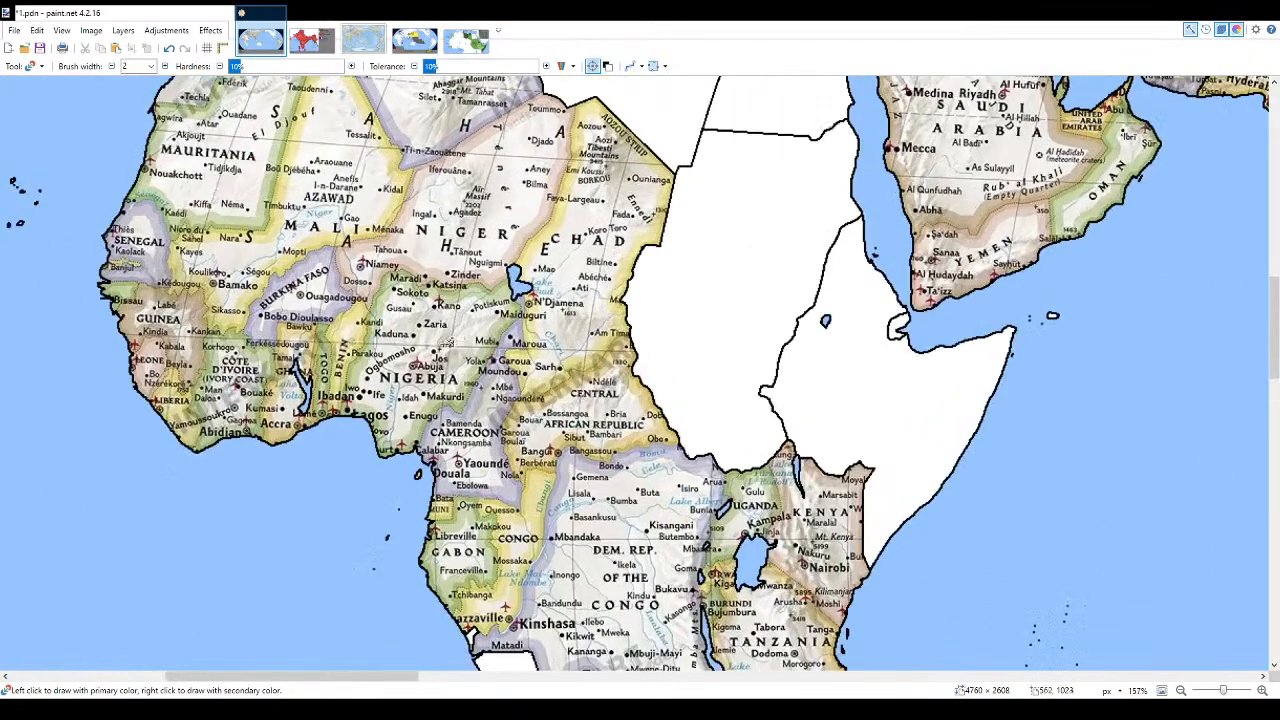
{"action": "scroll", "coordinate": [563, 204], "scroll_direction": "up", "scroll_amount": 2, "text": "ctrl"}
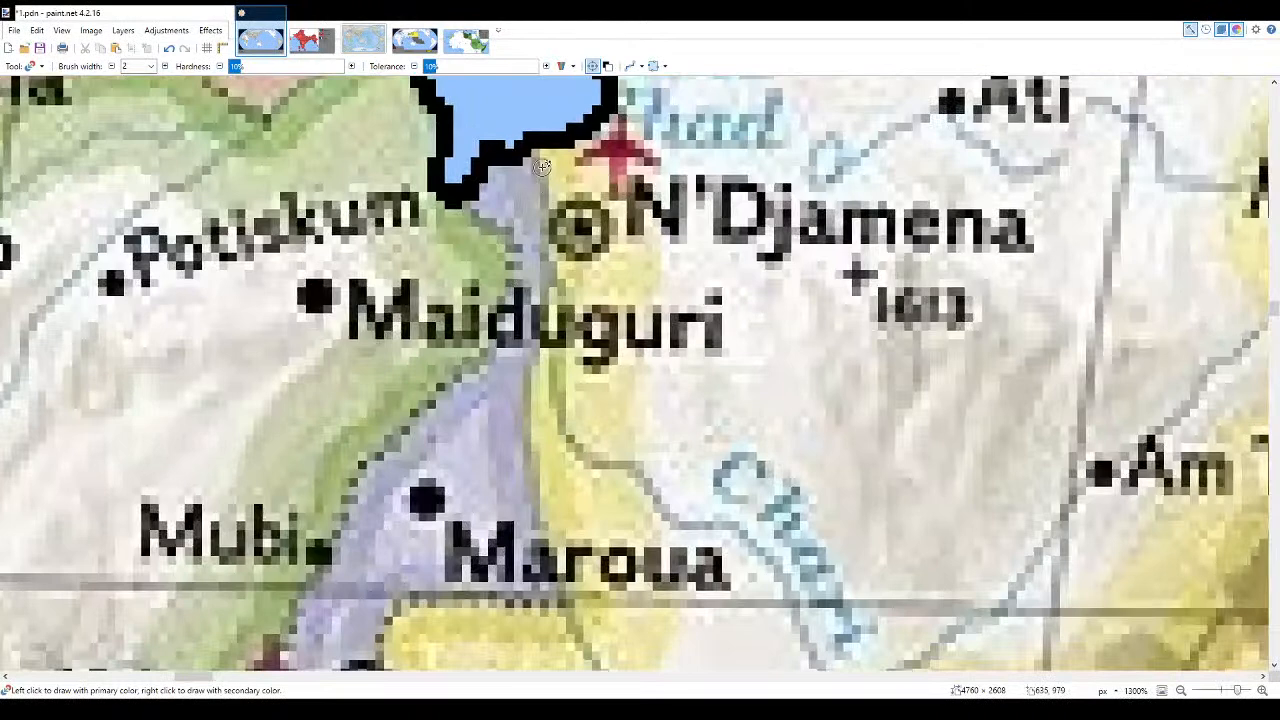
{"action": "mouse_move", "coordinate": [538, 209]}
{"action": "left_mouse_down"}
{"action": "mouse_move", "coordinate": [567, 445]}
{"action": "mouse_move", "coordinate": [759, 558]}
{"action": "mouse_move", "coordinate": [800, 615]}
{"action": "left_mouse_up"}
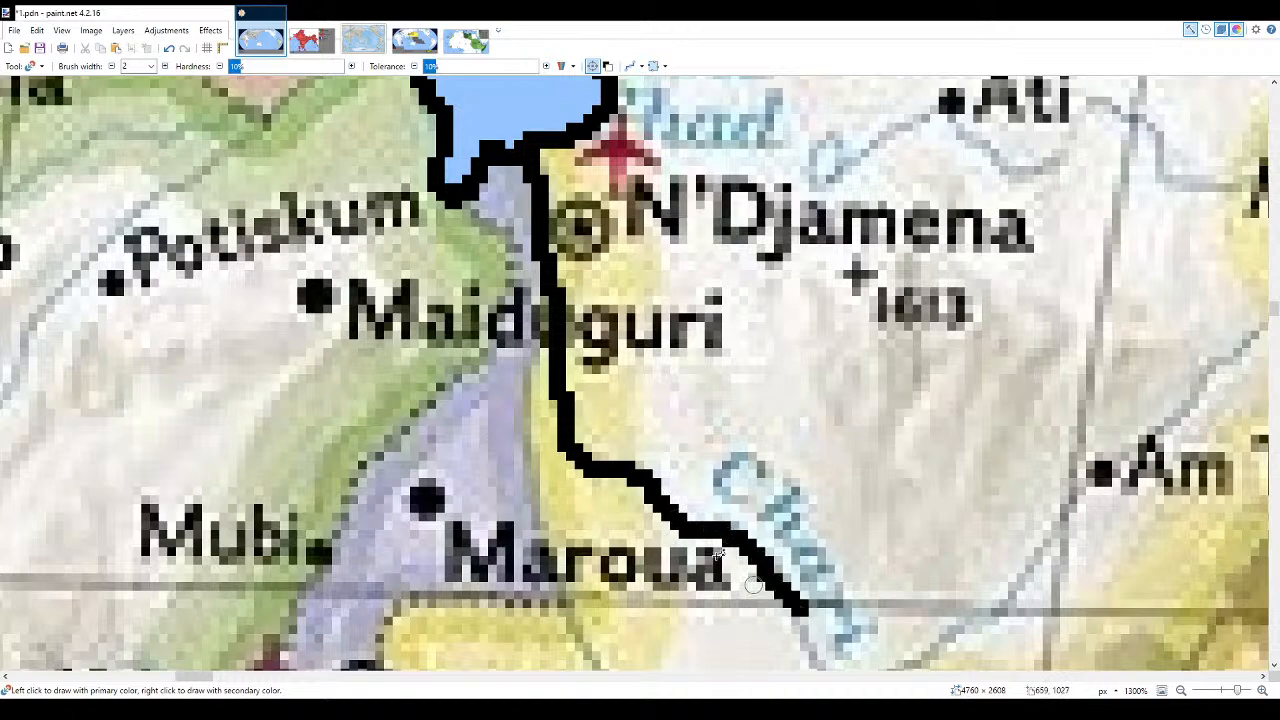
- Continue the black border from the Chari label past Sarh and northeast to the Sudan border near Am Timan
{"action": "scroll", "coordinate": [790, 600], "scroll_direction": "down", "scroll_amount": 5, "text": "ctrl"}
{"action": "scroll", "coordinate": [670, 593], "scroll_direction": "up", "scroll_amount": 3, "text": "ctrl"}
{"action": "scroll", "coordinate": [670, 593], "scroll_direction": "up", "scroll_amount": 2, "text": "ctrl"}
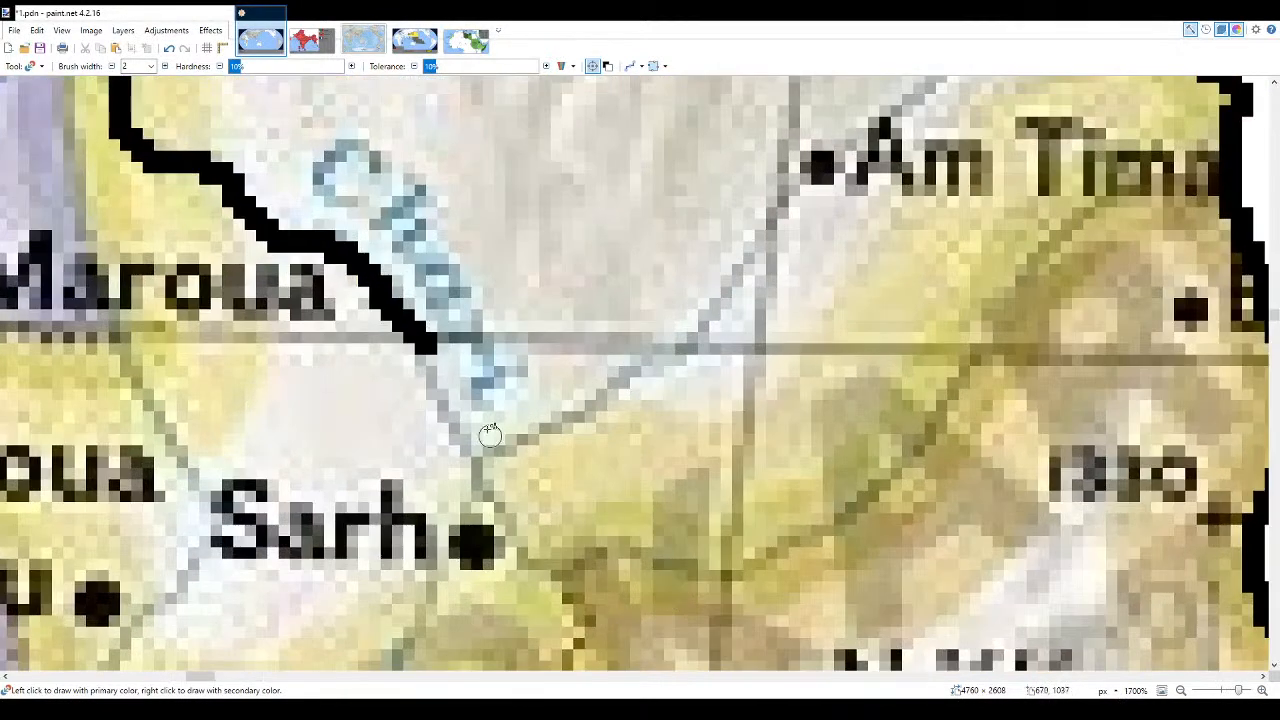
{"action": "mouse_move", "coordinate": [430, 350]}
{"action": "left_mouse_down"}
{"action": "mouse_move", "coordinate": [572, 560]}
{"action": "mouse_move", "coordinate": [538, 557]}
{"action": "mouse_move", "coordinate": [512, 528]}
{"action": "mouse_move", "coordinate": [422, 340]}
{"action": "left_mouse_up"}
{"action": "key", "text": "ctrl+z"}
{"action": "scroll", "coordinate": [750, 355], "scroll_direction": "down", "scroll_amount": 6, "text": "ctrl"}
{"action": "scroll", "coordinate": [750, 355], "scroll_direction": "up", "scroll_amount": 5, "text": "ctrl"}
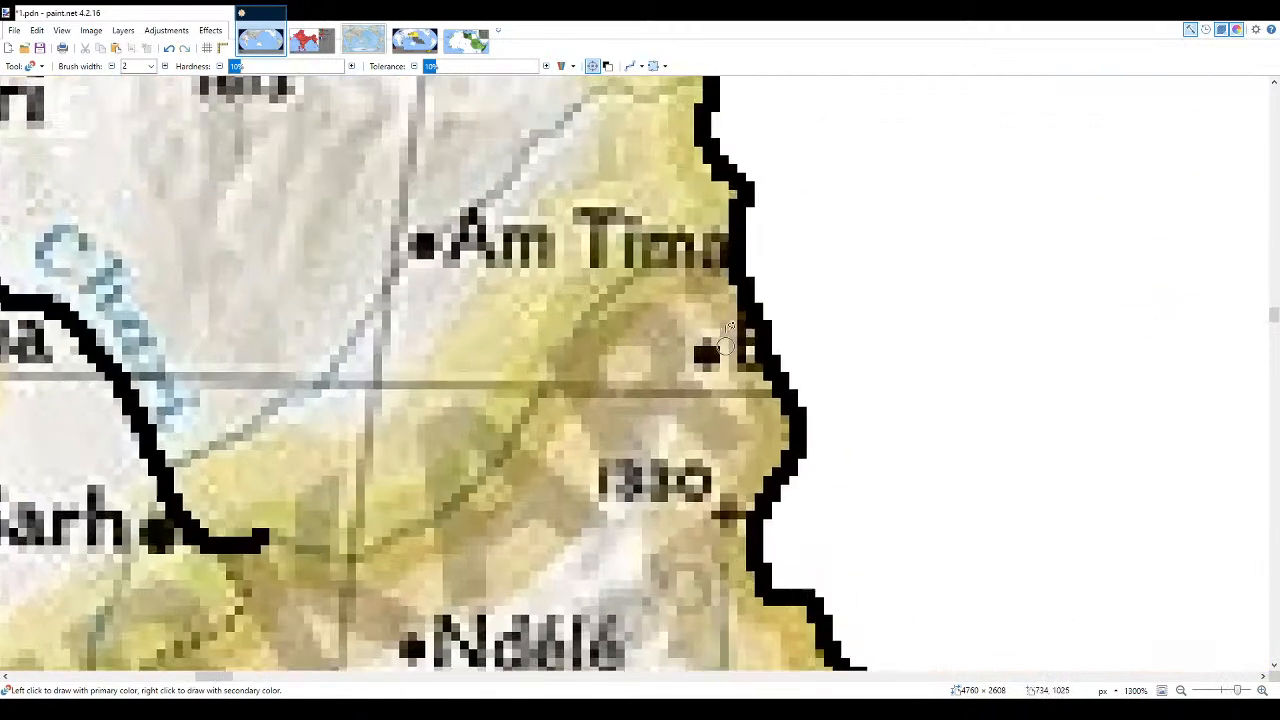
{"action": "mouse_move", "coordinate": [722, 246]}
{"action": "left_mouse_down"}
{"action": "mouse_move", "coordinate": [624, 277]}
{"action": "mouse_move", "coordinate": [485, 476]}
{"action": "mouse_move", "coordinate": [440, 514]}
{"action": "mouse_move", "coordinate": [348, 557]}
{"action": "mouse_move", "coordinate": [270, 541]}
{"action": "left_mouse_up"}
{"action": "scroll", "coordinate": [267, 539], "scroll_direction": "down", "scroll_amount": 12, "text": "ctrl"}
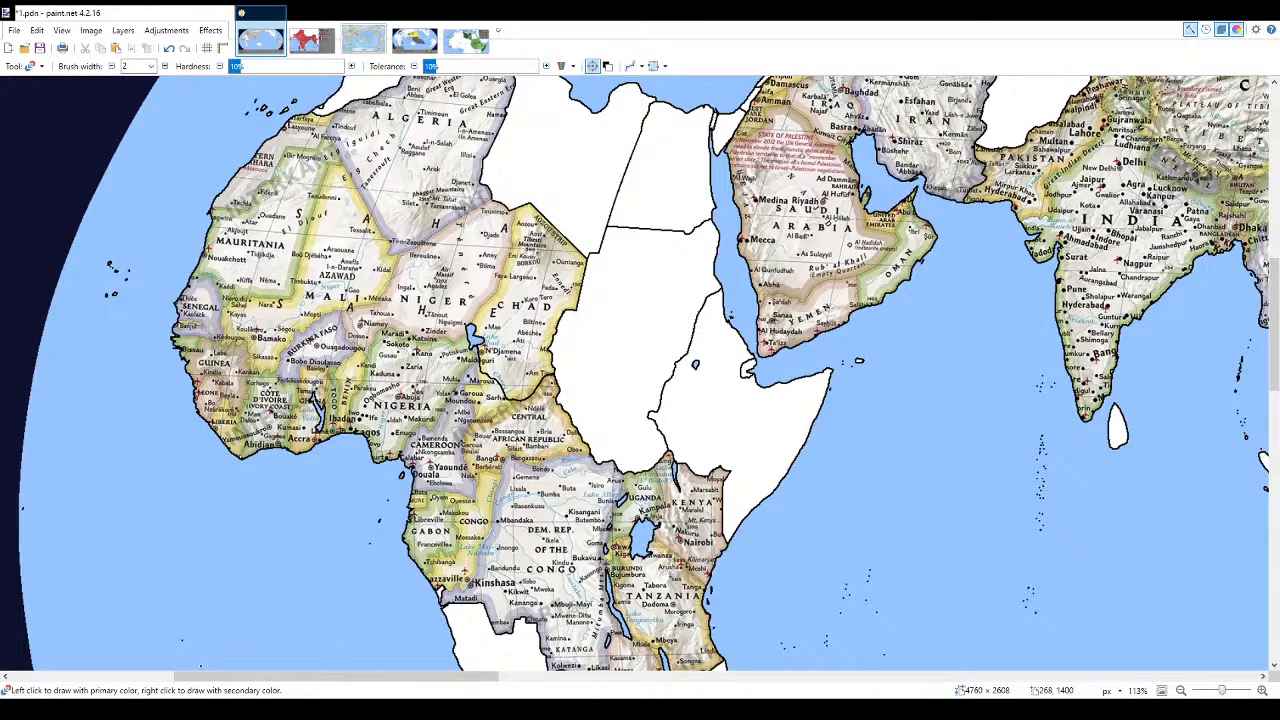
- Trace Liberia's border in black from the Sierra Leone coast around the north and down to the Abidjan label
{"action": "scroll", "coordinate": [578, 331], "scroll_direction": "up", "scroll_amount": 4}
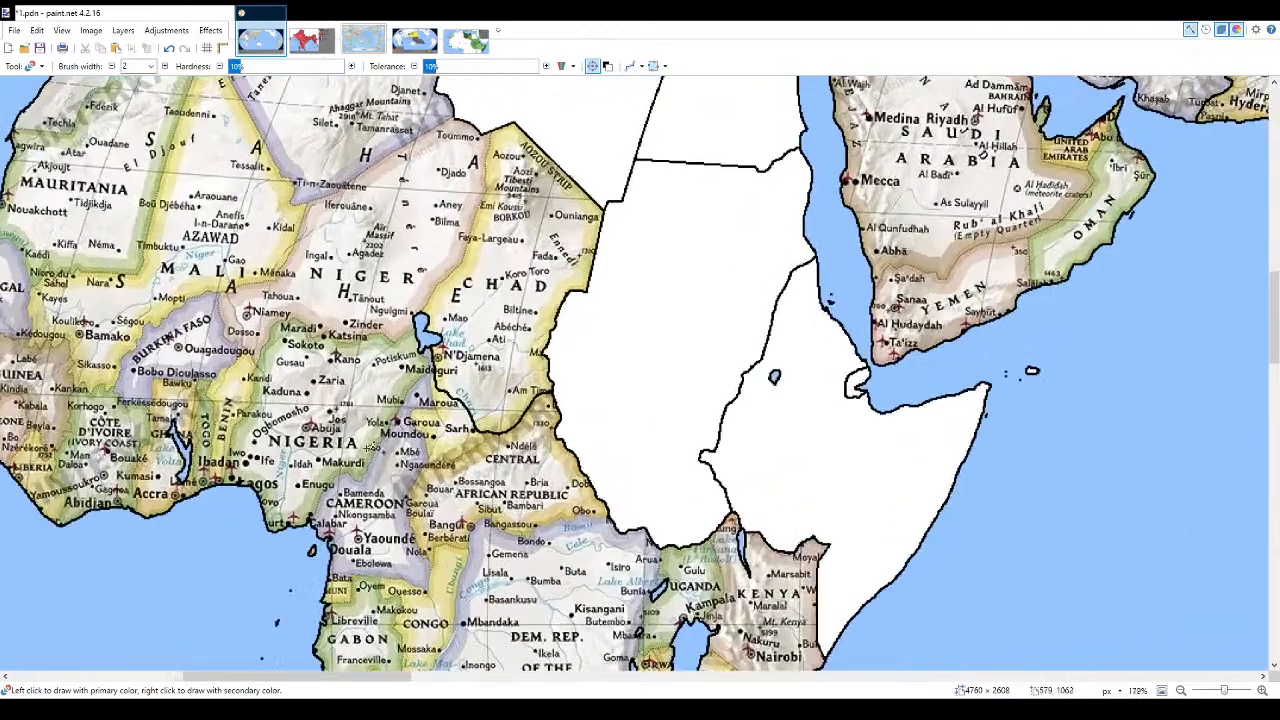
{"action": "scroll", "coordinate": [771, 376], "scroll_direction": "down", "scroll_amount": 5}
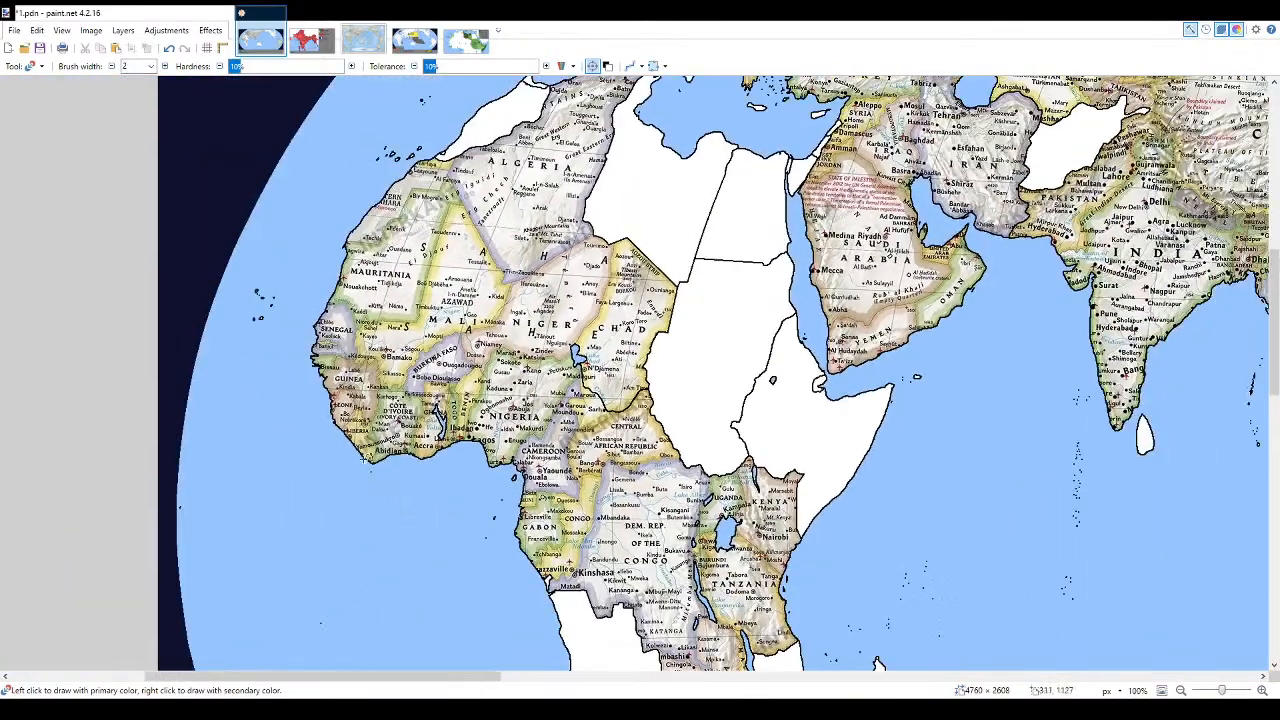
{"action": "scroll", "coordinate": [352, 438], "scroll_direction": "up", "scroll_amount": 8}
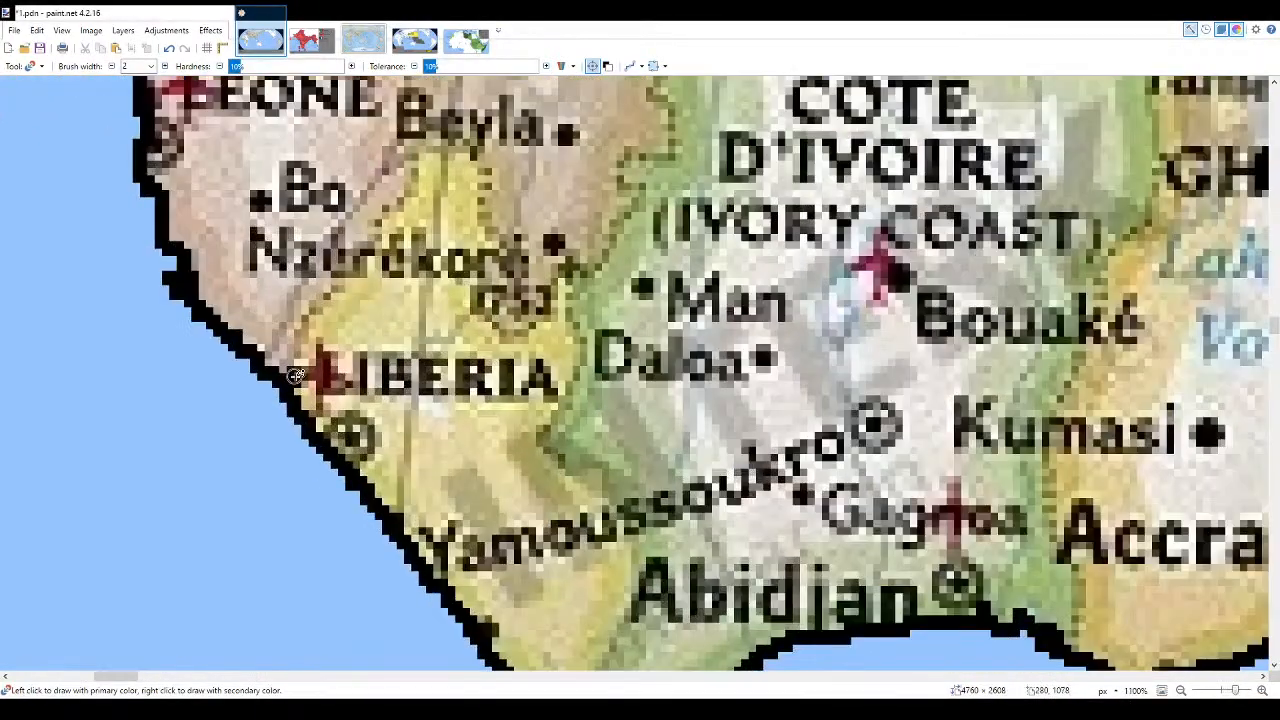
{"action": "mouse_move", "coordinate": [295, 377]}
{"action": "left_mouse_down"}
{"action": "mouse_move", "coordinate": [305, 325]}
{"action": "mouse_move", "coordinate": [408, 180]}
{"action": "mouse_move", "coordinate": [418, 140]}
{"action": "mouse_move", "coordinate": [442, 126]}
{"action": "mouse_move", "coordinate": [476, 150]}
{"action": "mouse_move", "coordinate": [486, 222]}
{"action": "mouse_move", "coordinate": [520, 300]}
{"action": "mouse_move", "coordinate": [541, 298]}
{"action": "mouse_move", "coordinate": [574, 262]}
{"action": "mouse_move", "coordinate": [579, 362]}
{"action": "mouse_move", "coordinate": [545, 428]}
{"action": "mouse_move", "coordinate": [552, 458]}
{"action": "mouse_move", "coordinate": [614, 492]}
{"action": "mouse_move", "coordinate": [634, 585]}
{"action": "left_mouse_up"}
{"action": "scroll", "coordinate": [631, 569], "scroll_direction": "down", "scroll_amount": 3}
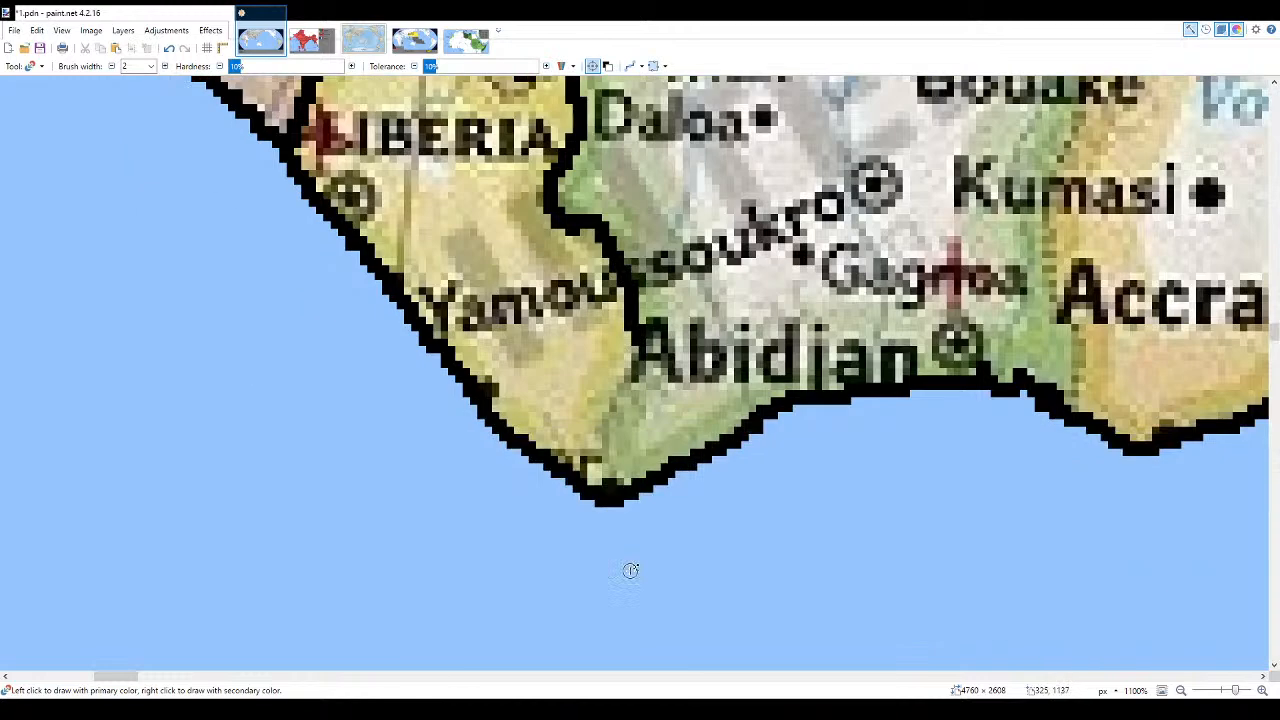
- Finish the Liberia–Côte d'Ivoire border in black from the Abidjan label down to the southern coast
{"action": "mouse_move", "coordinate": [605, 476]}
{"action": "left_mouse_down"}
{"action": "mouse_move", "coordinate": [636, 350]}
{"action": "mouse_move", "coordinate": [606, 404]}
{"action": "left_mouse_up"}
{"action": "key", "text": "ctrl+z"}
{"action": "key", "text": "ctrl+z"}
{"action": "scroll", "coordinate": [641, 356], "scroll_direction": "up", "scroll_amount": 6}
{"action": "mouse_move", "coordinate": [638, 348]}
{"action": "left_mouse_down"}
{"action": "mouse_move", "coordinate": [569, 480]}
{"action": "mouse_move", "coordinate": [589, 558]}
{"action": "mouse_move", "coordinate": [558, 492]}
{"action": "left_mouse_up"}
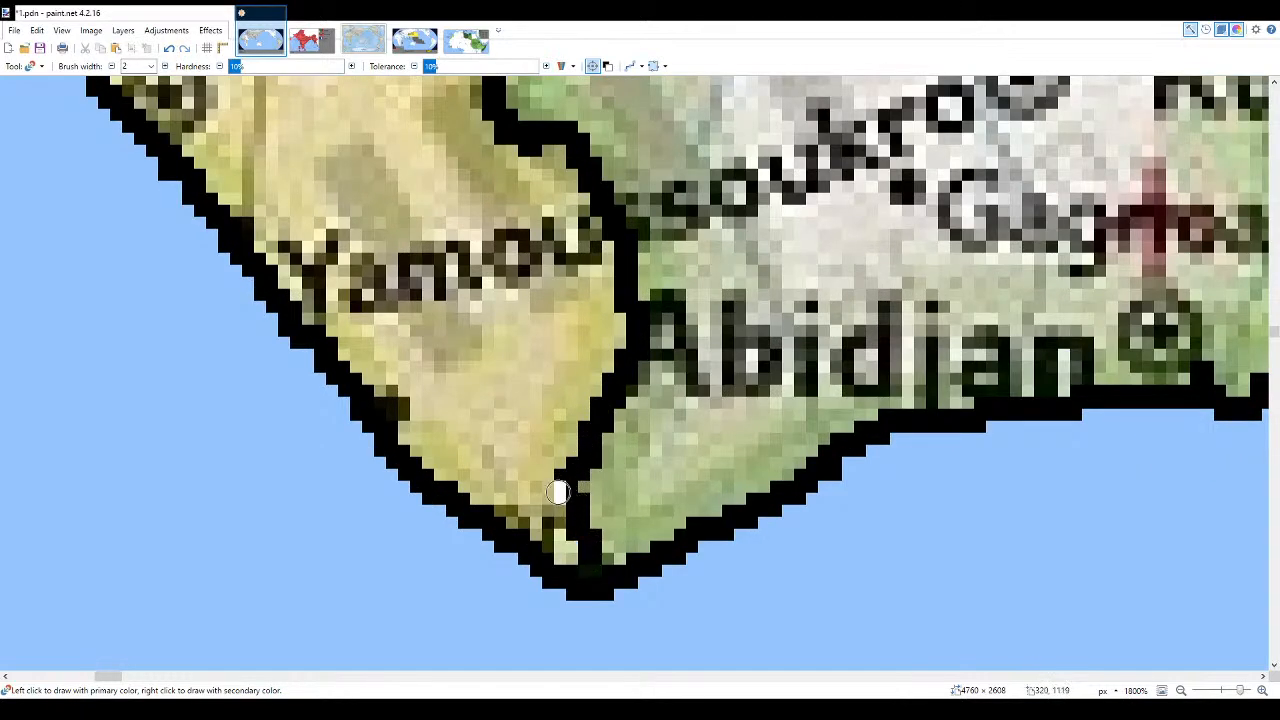
- Fill Liberia white inside its traced border
{"action": "key", "text": "f"}
{"action": "left_click", "coordinate": [518, 455]}
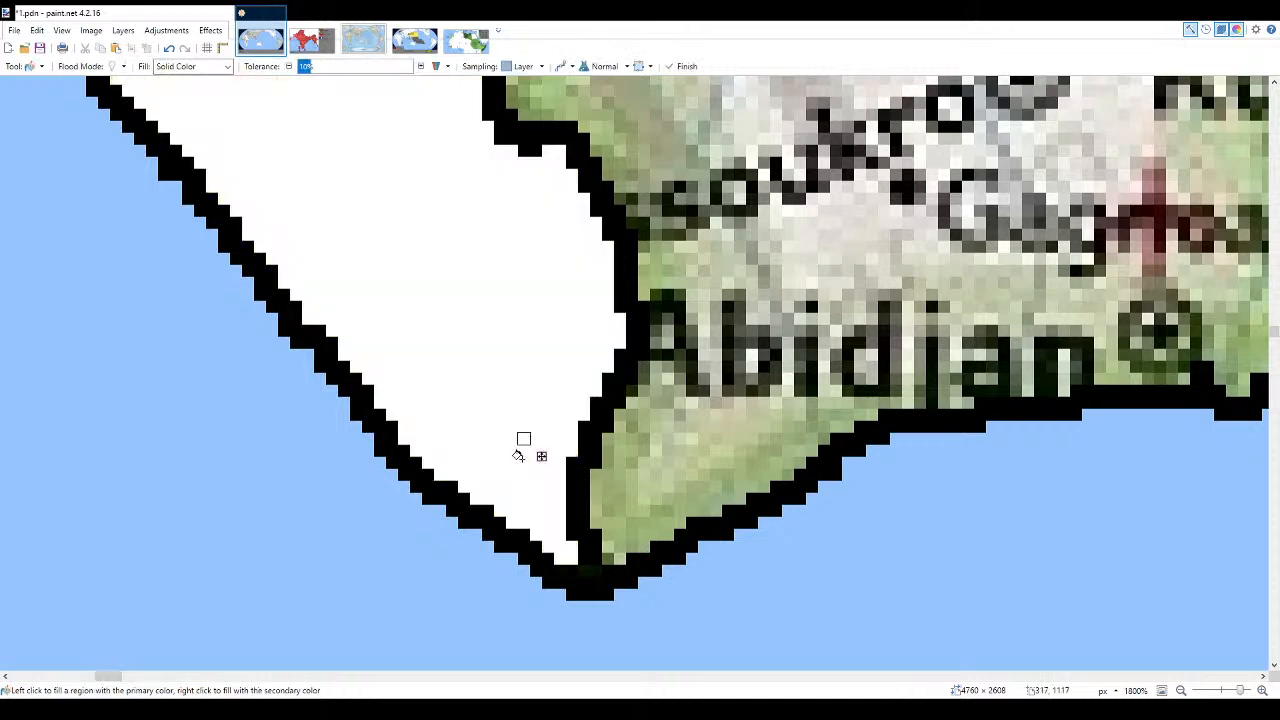
{"action": "scroll", "coordinate": [518, 455], "scroll_direction": "down", "scroll_amount": 8}
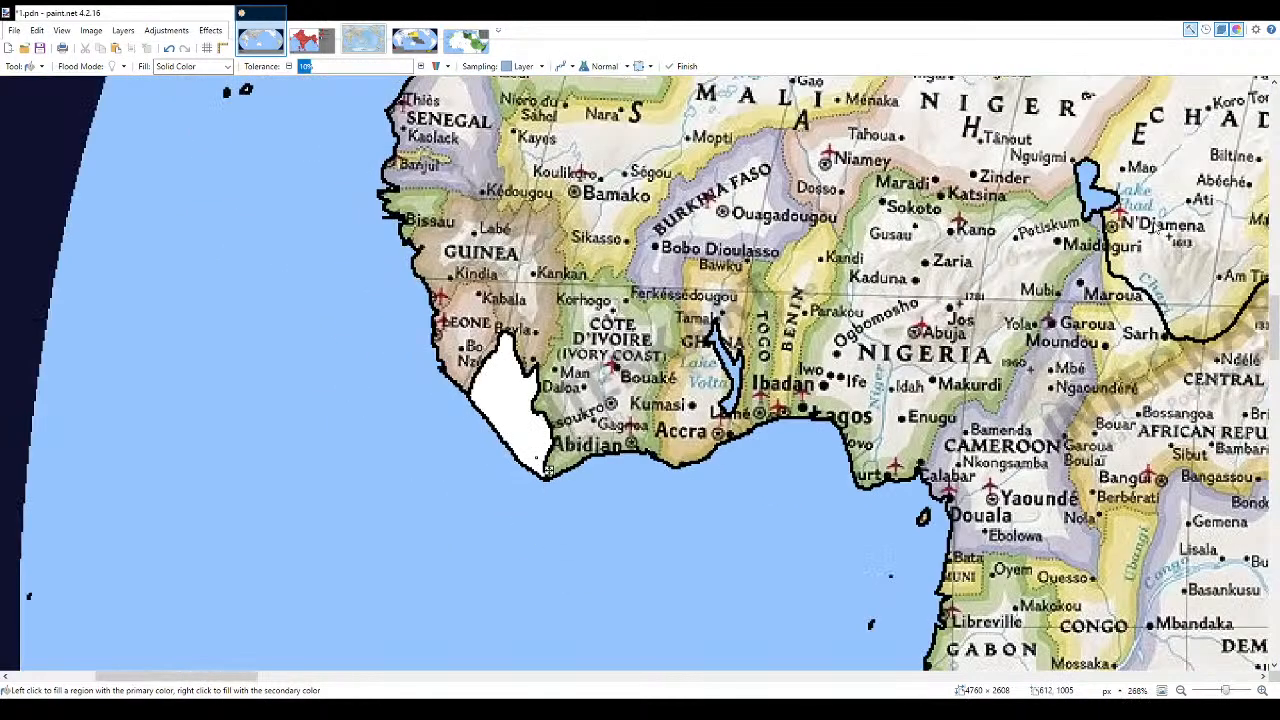
- Trace the Guinea–Côte d'Ivoire border in black from Liberia's northeastern corner north past the Korhogo label
{"action": "key", "text": "b"}
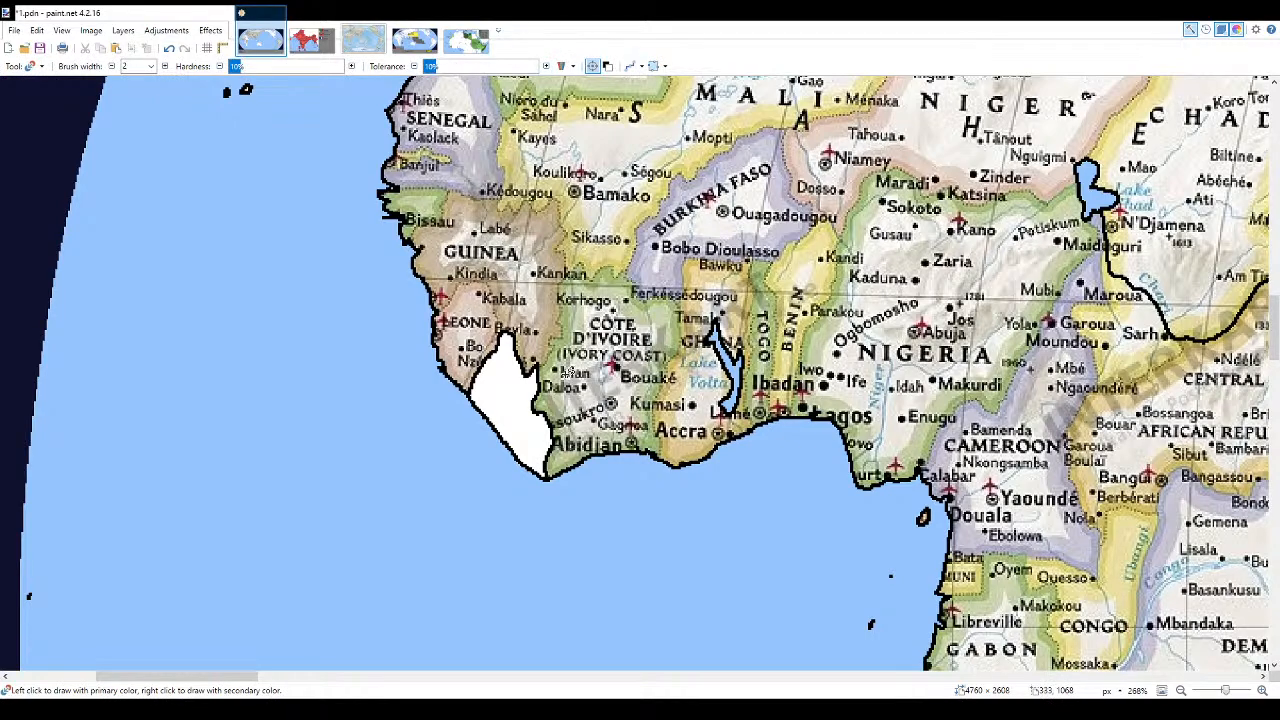
{"action": "scroll", "coordinate": [556, 361], "scroll_direction": "up", "scroll_amount": 7}
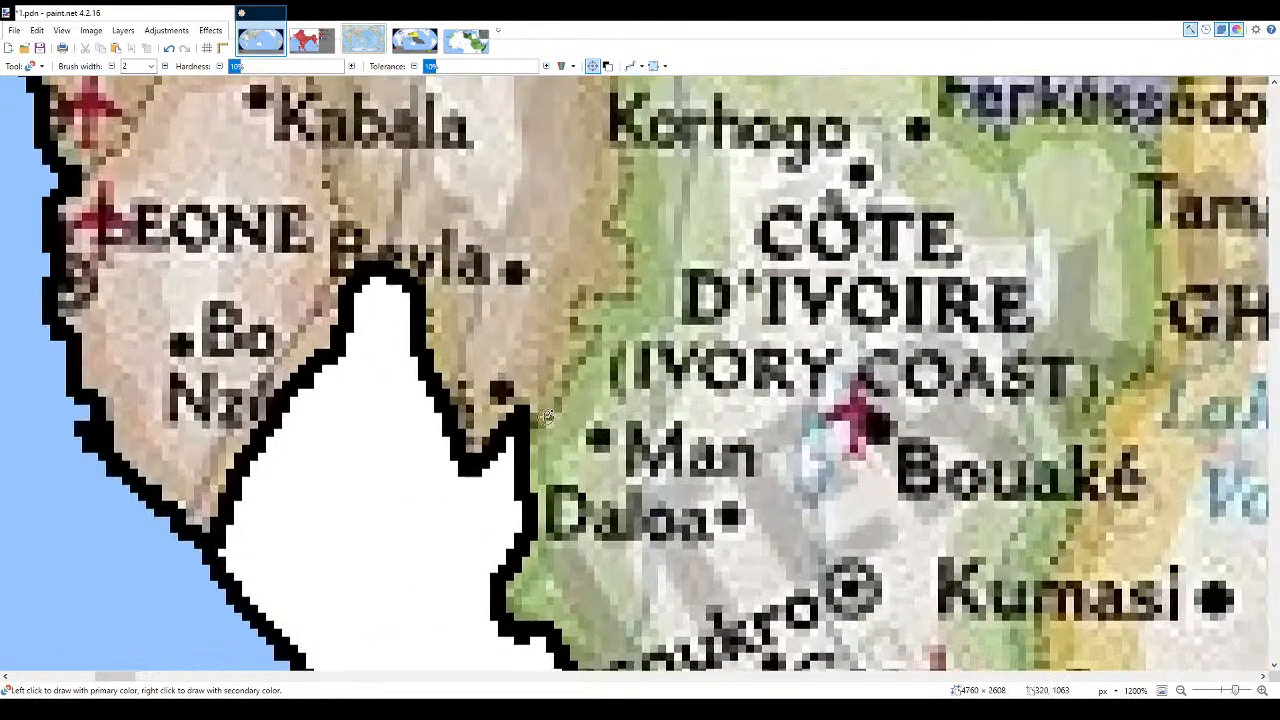
{"action": "mouse_move", "coordinate": [538, 421]}
{"action": "left_mouse_down"}
{"action": "mouse_move", "coordinate": [594, 340]}
{"action": "mouse_move", "coordinate": [578, 316]}
{"action": "mouse_move", "coordinate": [635, 273]}
{"action": "mouse_move", "coordinate": [635, 242]}
{"action": "mouse_move", "coordinate": [614, 228]}
{"action": "mouse_move", "coordinate": [627, 200]}
{"action": "mouse_move", "coordinate": [620, 128]}
{"action": "left_mouse_up"}
{"action": "left_click_drag", "start_coordinate": [624, 212], "coordinate": [633, 242]}
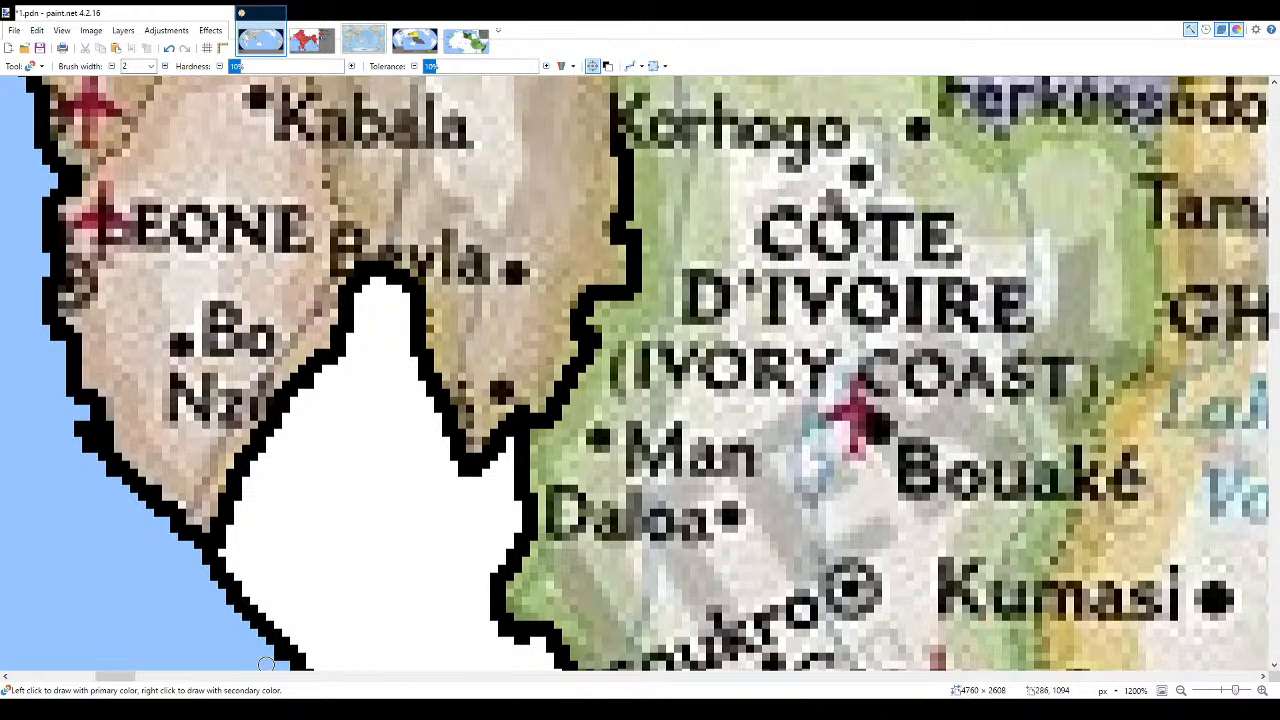
{"action": "scroll", "coordinate": [267, 663], "scroll_direction": "up", "scroll_amount": 5}
{"action": "scroll", "coordinate": [610, 437], "scroll_direction": "up", "scroll_amount": 3}
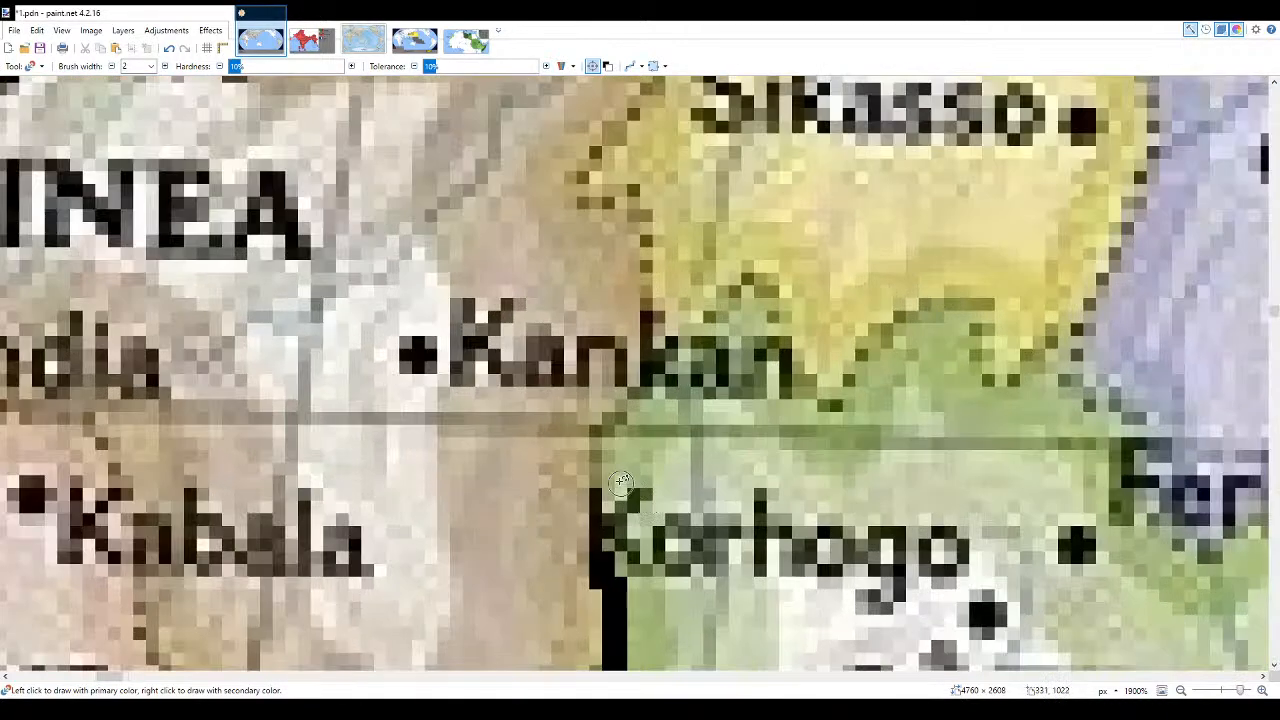
{"action": "left_click_drag", "start_coordinate": [610, 437], "coordinate": [604, 510]}
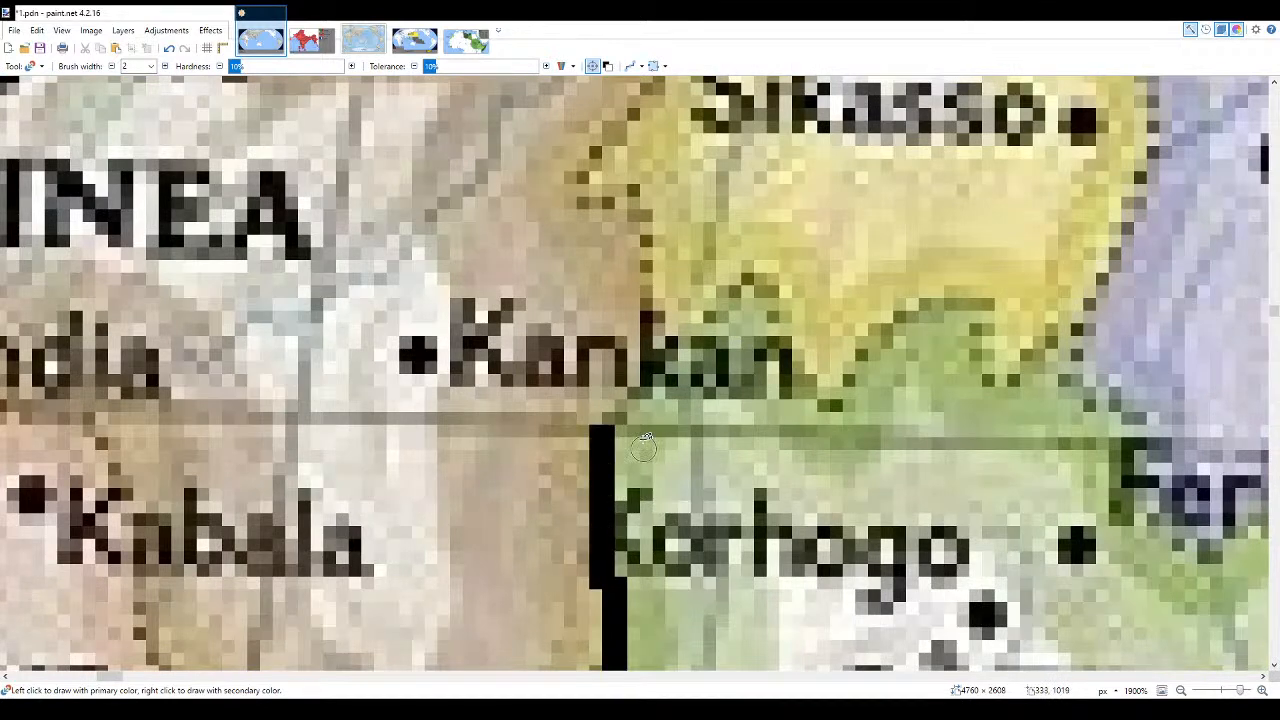
- Trace the Côte d'Ivoire–Mali border in black from the Kankan label east to the area south of Sikasso
{"action": "mouse_move", "coordinate": [620, 420]}
{"action": "left_mouse_down"}
{"action": "mouse_move", "coordinate": [780, 268]}
{"action": "mouse_move", "coordinate": [793, 293]}
{"action": "left_mouse_up"}
{"action": "key", "text": "ctrl+z"}
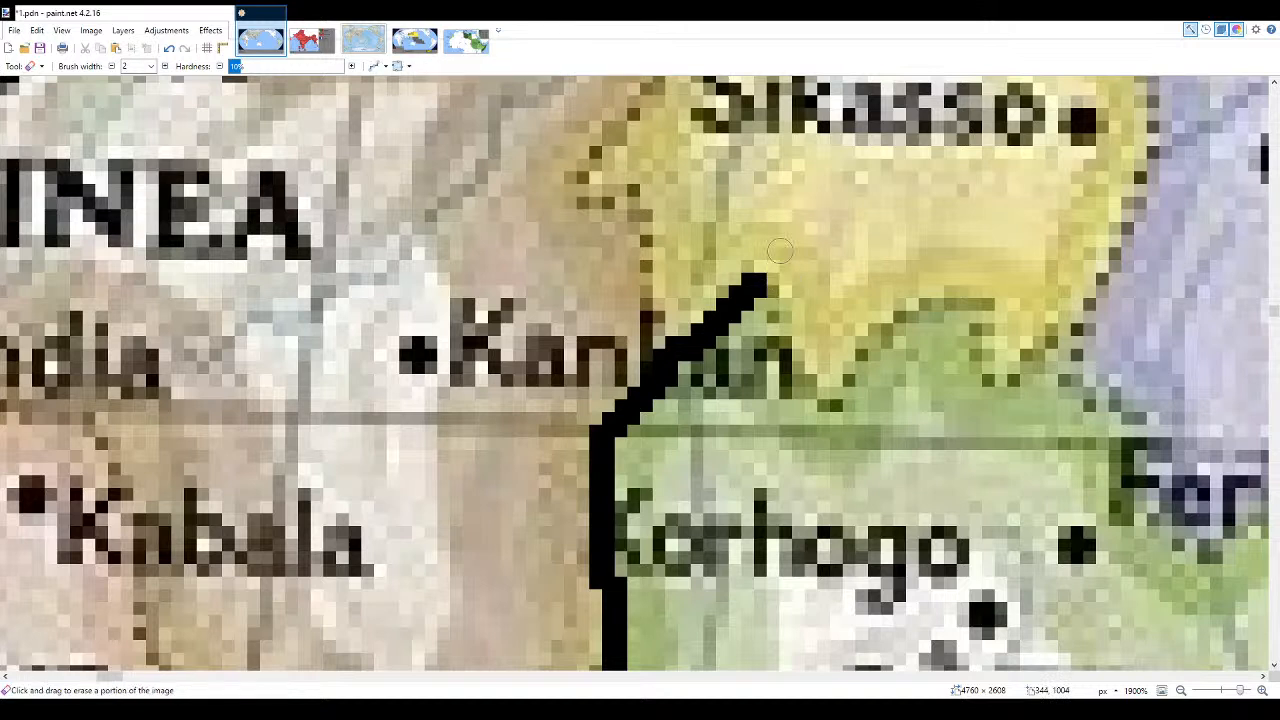
{"action": "left_click_drag", "start_coordinate": [768, 288], "coordinate": [842, 418]}
{"action": "key", "text": "ctrl+z"}
{"action": "mouse_move", "coordinate": [766, 288]}
{"action": "left_mouse_down"}
{"action": "mouse_move", "coordinate": [807, 380]}
{"action": "mouse_move", "coordinate": [830, 397]}
{"action": "mouse_move", "coordinate": [883, 320]}
{"action": "mouse_move", "coordinate": [973, 314]}
{"action": "mouse_move", "coordinate": [992, 372]}
{"action": "mouse_move", "coordinate": [1058, 326]}
{"action": "left_mouse_up"}
- Trace the Côte d'Ivoire–Burkina Faso border in black through the Ferkéssédougou label and north along Ghana's northwestern edge
{"action": "scroll", "coordinate": [1055, 326], "scroll_direction": "down", "scroll_amount": 5}
{"action": "scroll", "coordinate": [411, 388], "scroll_direction": "up", "scroll_amount": 5}
{"action": "scroll", "coordinate": [411, 388], "scroll_direction": "up", "scroll_amount": 2}
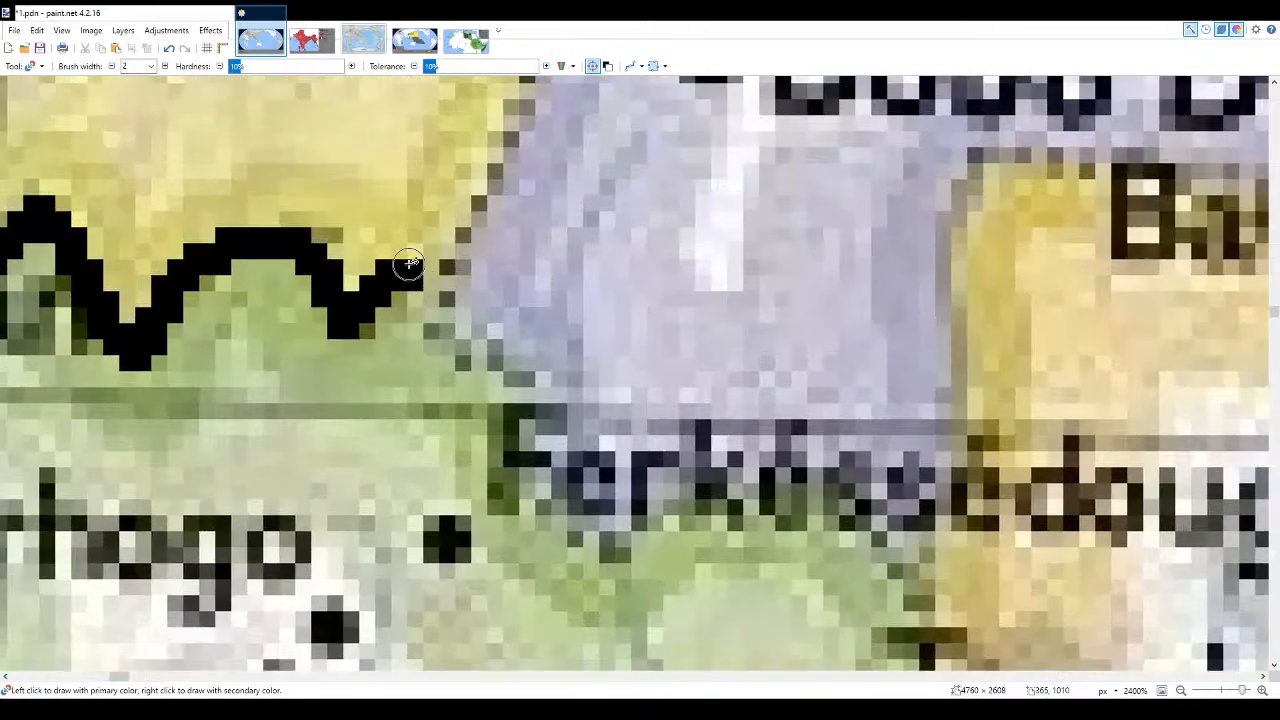
{"action": "key", "text": "e"}
{"action": "key", "text": "b"}
{"action": "mouse_move", "coordinate": [420, 292]}
{"action": "left_mouse_down"}
{"action": "mouse_move", "coordinate": [522, 387]}
{"action": "mouse_move", "coordinate": [527, 466]}
{"action": "mouse_move", "coordinate": [636, 540]}
{"action": "mouse_move", "coordinate": [663, 515]}
{"action": "mouse_move", "coordinate": [743, 487]}
{"action": "mouse_move", "coordinate": [840, 492]}
{"action": "mouse_move", "coordinate": [886, 549]}
{"action": "mouse_move", "coordinate": [911, 549]}
{"action": "mouse_move", "coordinate": [958, 440]}
{"action": "mouse_move", "coordinate": [948, 218]}
{"action": "left_mouse_up"}
{"action": "scroll", "coordinate": [929, 329], "scroll_direction": "down", "scroll_amount": 5}
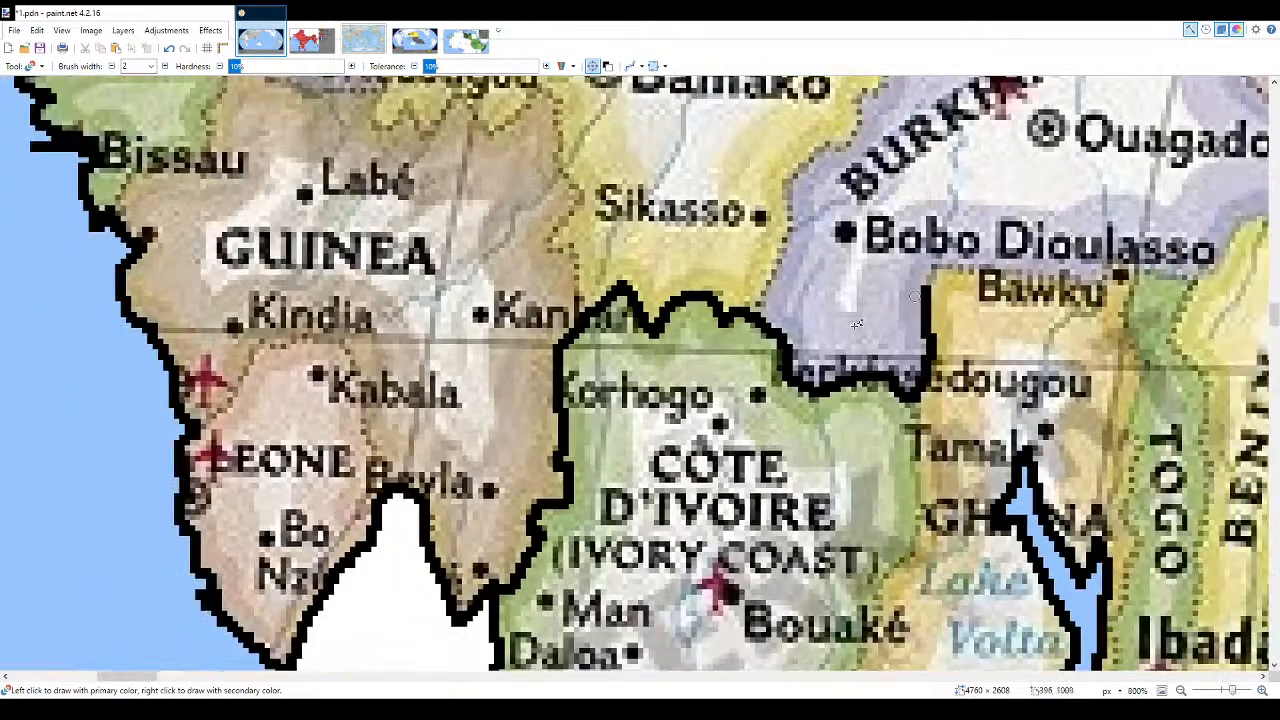
{"action": "scroll", "coordinate": [960, 300], "scroll_direction": "up", "scroll_amount": 3}
{"action": "left_click_drag", "start_coordinate": [978, 277], "coordinate": [985, 238]}
- Trace Burkina Faso's southern border in black along Ghana, Togo and Benin up to the Ouagadougou label
{"action": "scroll", "coordinate": [985, 238], "scroll_direction": "down", "scroll_amount": 3}
{"action": "scroll", "coordinate": [689, 364], "scroll_direction": "up", "scroll_amount": 5}
{"action": "mouse_move", "coordinate": [480, 385]}
{"action": "left_mouse_down"}
{"action": "mouse_move", "coordinate": [722, 396]}
{"action": "mouse_move", "coordinate": [793, 427]}
{"action": "mouse_move", "coordinate": [822, 383]}
{"action": "mouse_move", "coordinate": [858, 370]}
{"action": "mouse_move", "coordinate": [954, 407]}
{"action": "mouse_move", "coordinate": [1032, 402]}
{"action": "left_mouse_up"}
{"action": "scroll", "coordinate": [1020, 400], "scroll_direction": "down", "scroll_amount": 2}
{"action": "scroll", "coordinate": [800, 438], "scroll_direction": "up", "scroll_amount": 2}
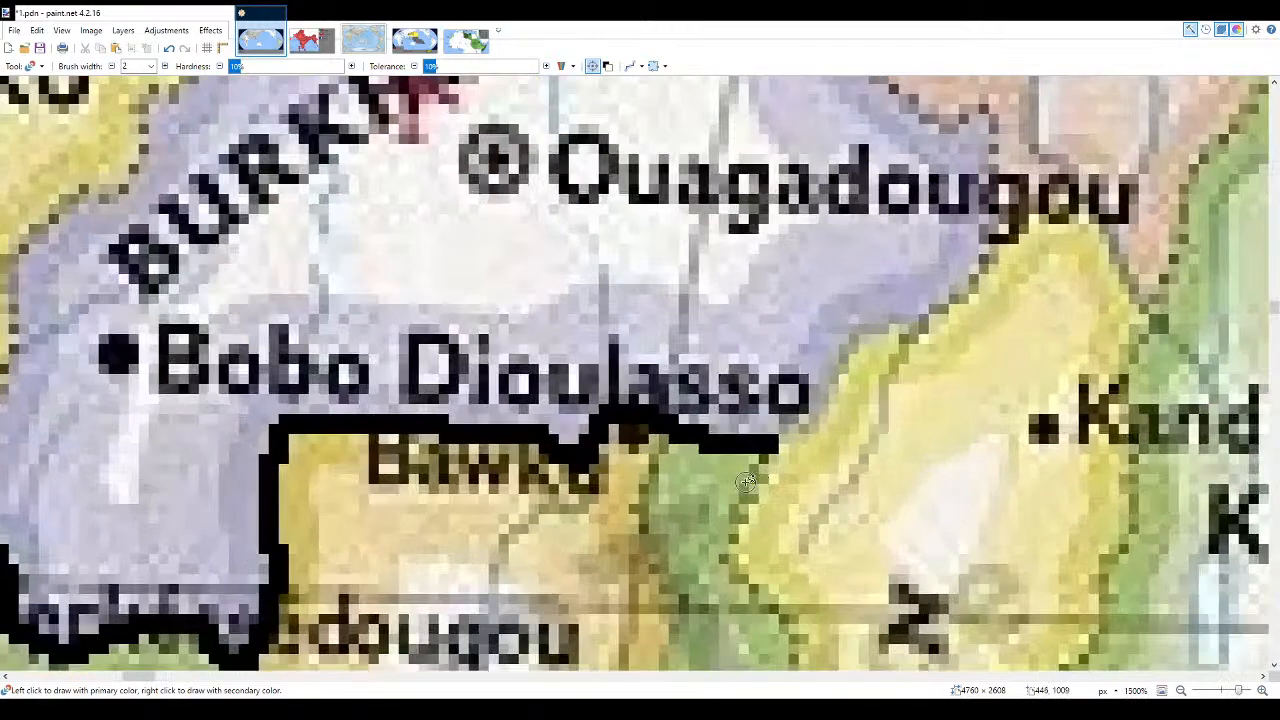
{"action": "mouse_move", "coordinate": [774, 442]}
{"action": "left_mouse_down"}
{"action": "mouse_move", "coordinate": [818, 412]}
{"action": "mouse_move", "coordinate": [864, 324]}
{"action": "mouse_move", "coordinate": [970, 282]}
{"action": "mouse_move", "coordinate": [1060, 190]}
{"action": "left_mouse_up"}
- Trace the border in black around Benin's northern tip and up the Niger–Nigeria boundary east of Dosso
{"action": "scroll", "coordinate": [634, 392], "scroll_direction": "down", "scroll_amount": 2}
{"action": "scroll", "coordinate": [634, 392], "scroll_direction": "down", "scroll_amount": 1}
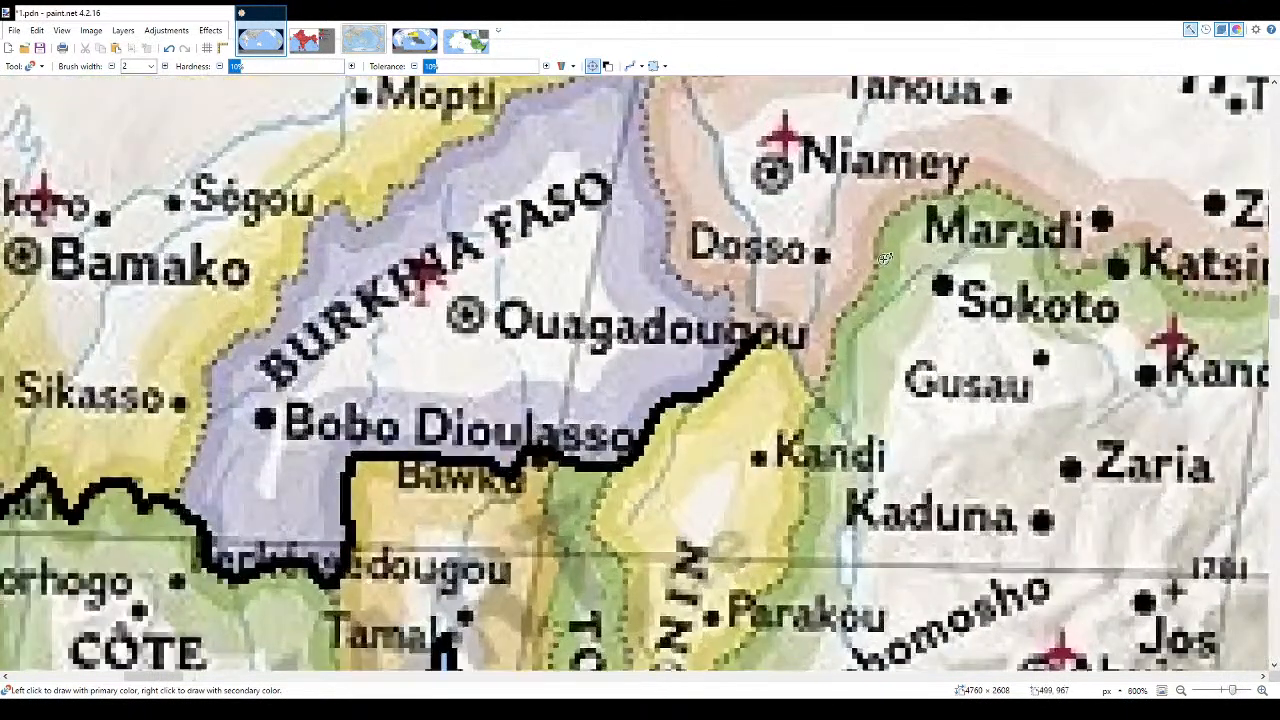
{"action": "scroll", "coordinate": [860, 240], "scroll_direction": "up", "scroll_amount": 3}
{"action": "mouse_move", "coordinate": [880, 215]}
{"action": "left_mouse_down"}
{"action": "mouse_move", "coordinate": [868, 291]}
{"action": "mouse_move", "coordinate": [821, 347]}
{"action": "mouse_move", "coordinate": [759, 516]}
{"action": "mouse_move", "coordinate": [726, 456]}
{"action": "mouse_move", "coordinate": [650, 408]}
{"action": "left_mouse_up"}
- Continue the Niger–Nigeria border in black past Maradi and Katsina to Lake Chad
{"action": "scroll", "coordinate": [645, 410], "scroll_direction": "down", "scroll_amount": 5}
{"action": "scroll", "coordinate": [926, 360], "scroll_direction": "up", "scroll_amount": 2}
{"action": "scroll", "coordinate": [658, 363], "scroll_direction": "up", "scroll_amount": 4}
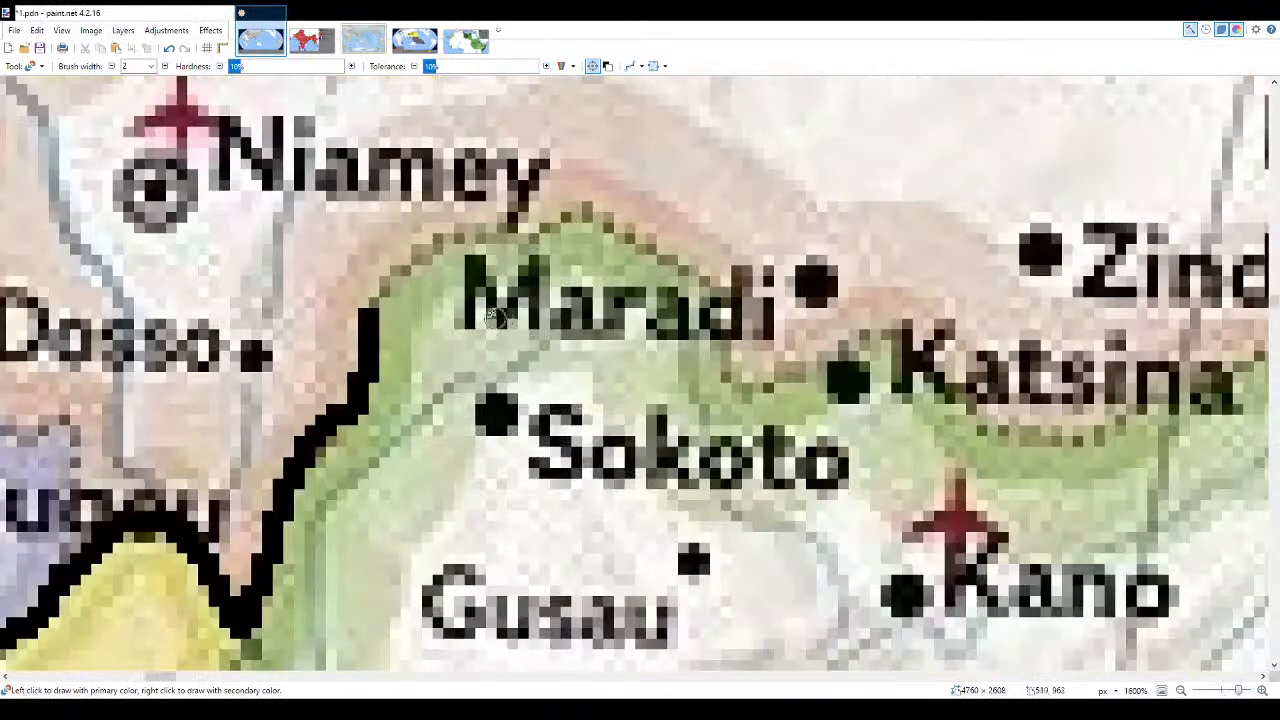
{"action": "mouse_move", "coordinate": [371, 303]}
{"action": "left_mouse_down"}
{"action": "mouse_move", "coordinate": [438, 238]}
{"action": "mouse_move", "coordinate": [588, 210]}
{"action": "mouse_move", "coordinate": [685, 261]}
{"action": "mouse_move", "coordinate": [740, 373]}
{"action": "mouse_move", "coordinate": [782, 379]}
{"action": "mouse_move", "coordinate": [895, 348]}
{"action": "mouse_move", "coordinate": [936, 396]}
{"action": "mouse_move", "coordinate": [1012, 436]}
{"action": "mouse_move", "coordinate": [1118, 438]}
{"action": "left_mouse_up"}
{"action": "scroll", "coordinate": [1118, 438], "scroll_direction": "down", "scroll_amount": 8}
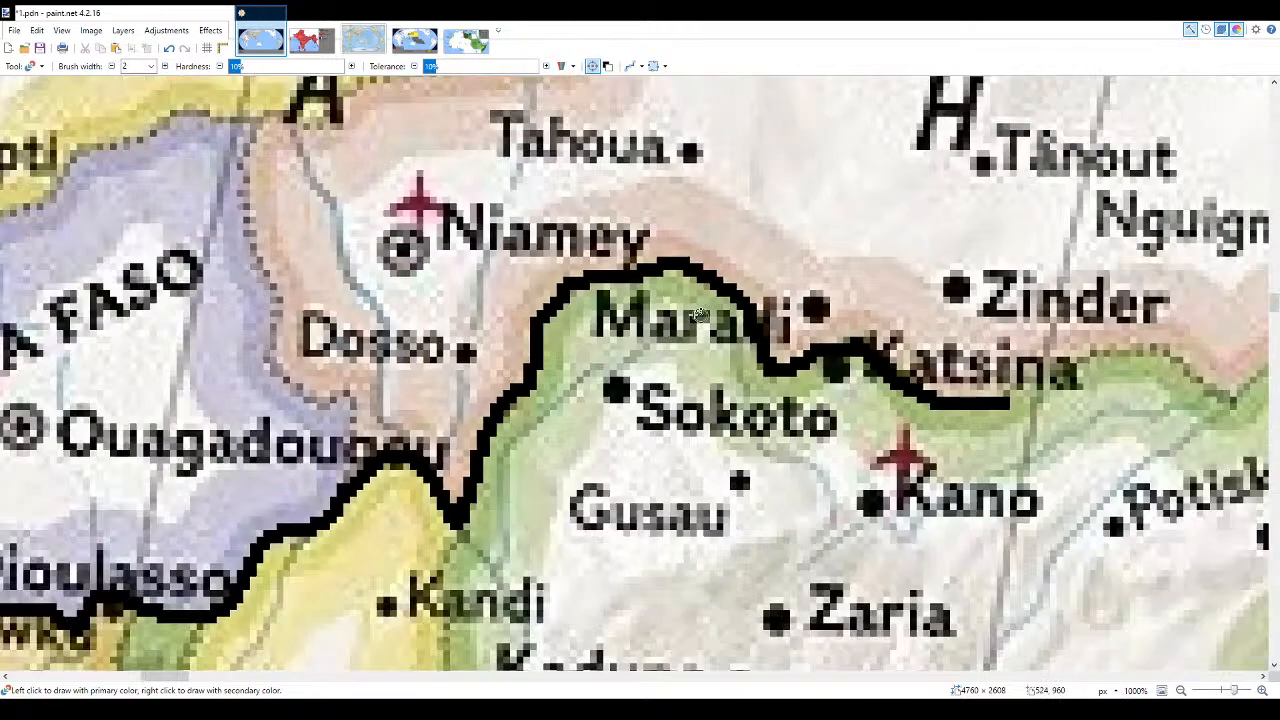
{"action": "scroll", "coordinate": [1096, 333], "scroll_direction": "up", "scroll_amount": 8}
{"action": "mouse_move", "coordinate": [1096, 333]}
{"action": "left_mouse_down"}
{"action": "mouse_move", "coordinate": [942, 440]}
{"action": "mouse_move", "coordinate": [884, 428]}
{"action": "mouse_move", "coordinate": [772, 365]}
{"action": "mouse_move", "coordinate": [537, 456]}
{"action": "left_mouse_up"}
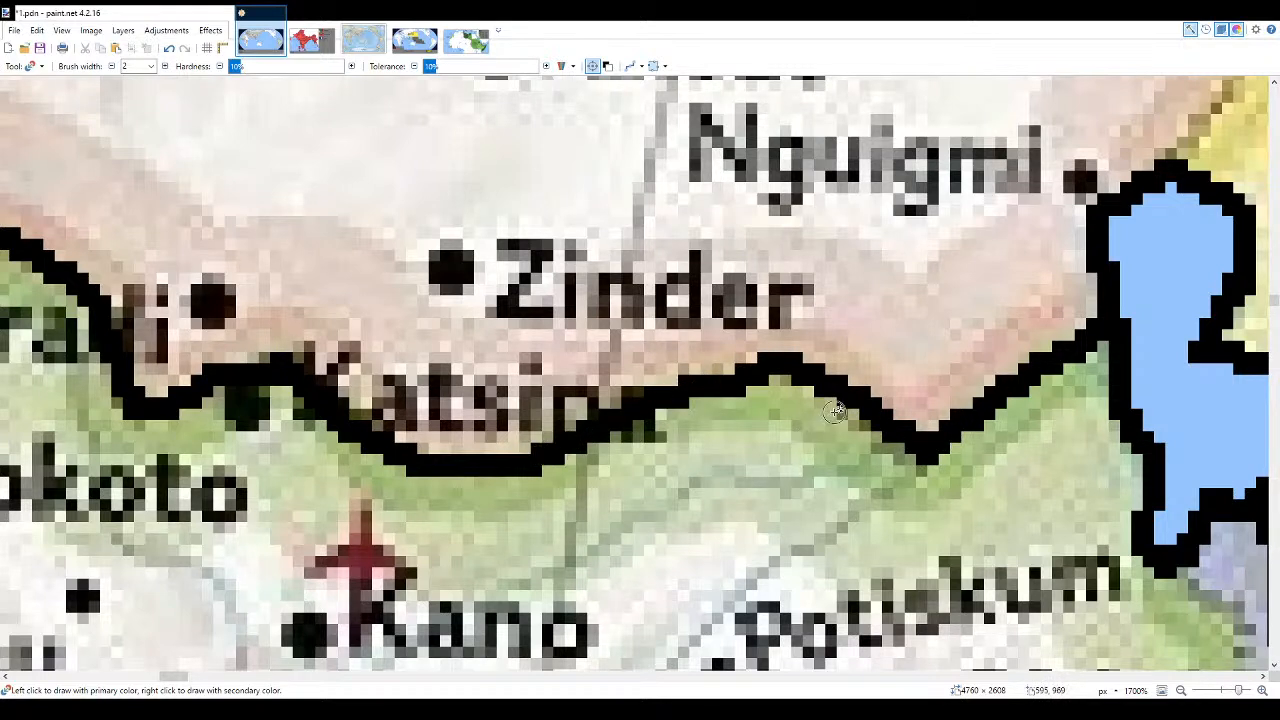
- Rework the short stretch of the Niger–Nigeria border southeast of Zinder with the eraser and black brush
{"action": "key", "text": "e"}
{"action": "mouse_move", "coordinate": [830, 383]}
{"action": "left_mouse_down"}
{"action": "mouse_move", "coordinate": [901, 433]}
{"action": "mouse_move", "coordinate": [845, 384]}
{"action": "mouse_move", "coordinate": [810, 380]}
{"action": "mouse_move", "coordinate": [911, 440]}
{"action": "mouse_move", "coordinate": [880, 428]}
{"action": "left_mouse_up"}
{"action": "key", "text": "r"}
{"action": "key", "text": "ctrl+z"}
{"action": "left_click", "coordinate": [911, 441]}
- Fill the enclosed territories south of the traced line white, from Côte d'Ivoire and Nigeria through Congo to Tanzania and Namibia
{"action": "scroll", "coordinate": [880, 428], "scroll_direction": "down", "scroll_amount": 3}
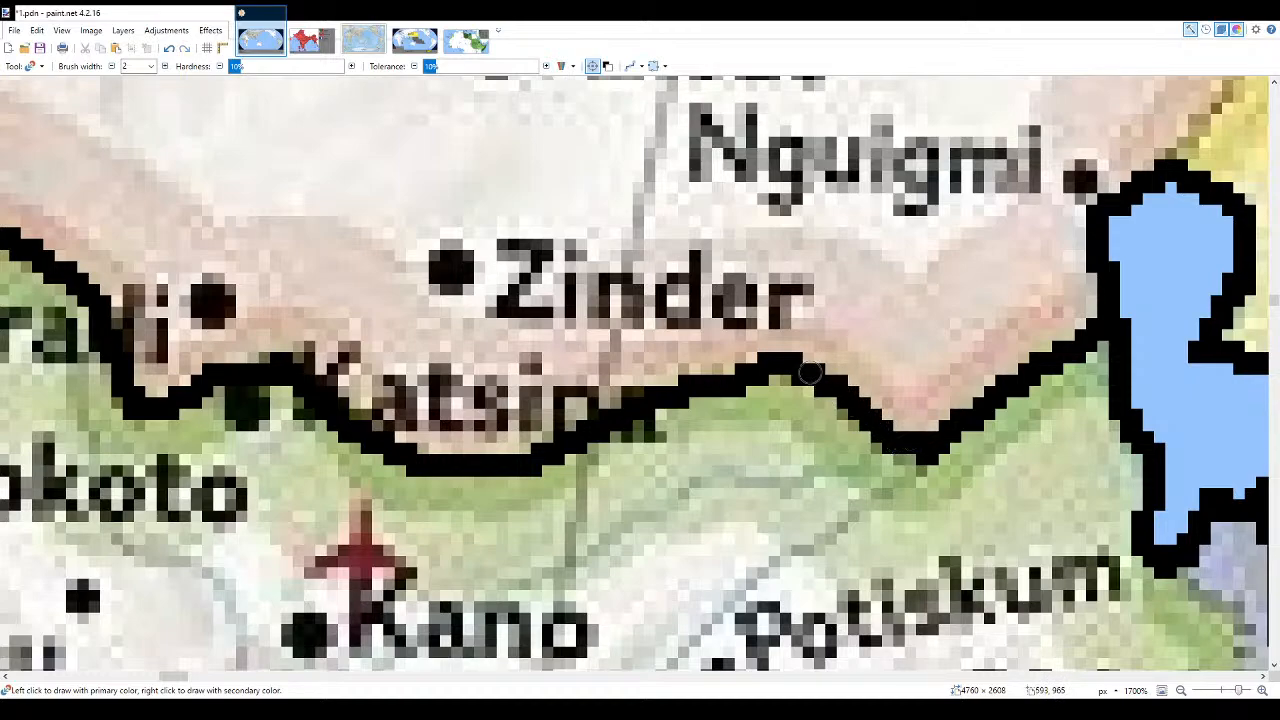
{"action": "scroll", "coordinate": [880, 428], "scroll_direction": "down", "scroll_amount": 4}
{"action": "scroll", "coordinate": [1158, 450], "scroll_direction": "down", "scroll_amount": 4}
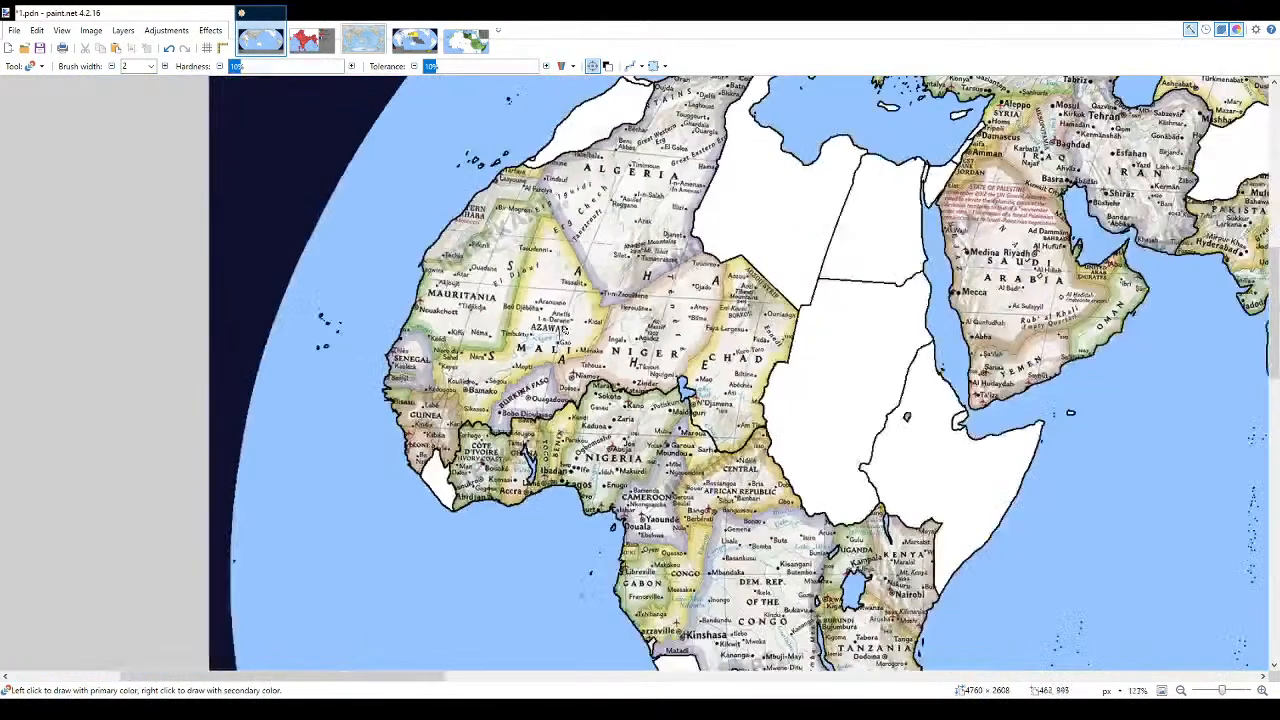
{"action": "scroll", "coordinate": [1080, 317], "scroll_direction": "down", "scroll_amount": 3}
{"action": "key", "text": "f"}
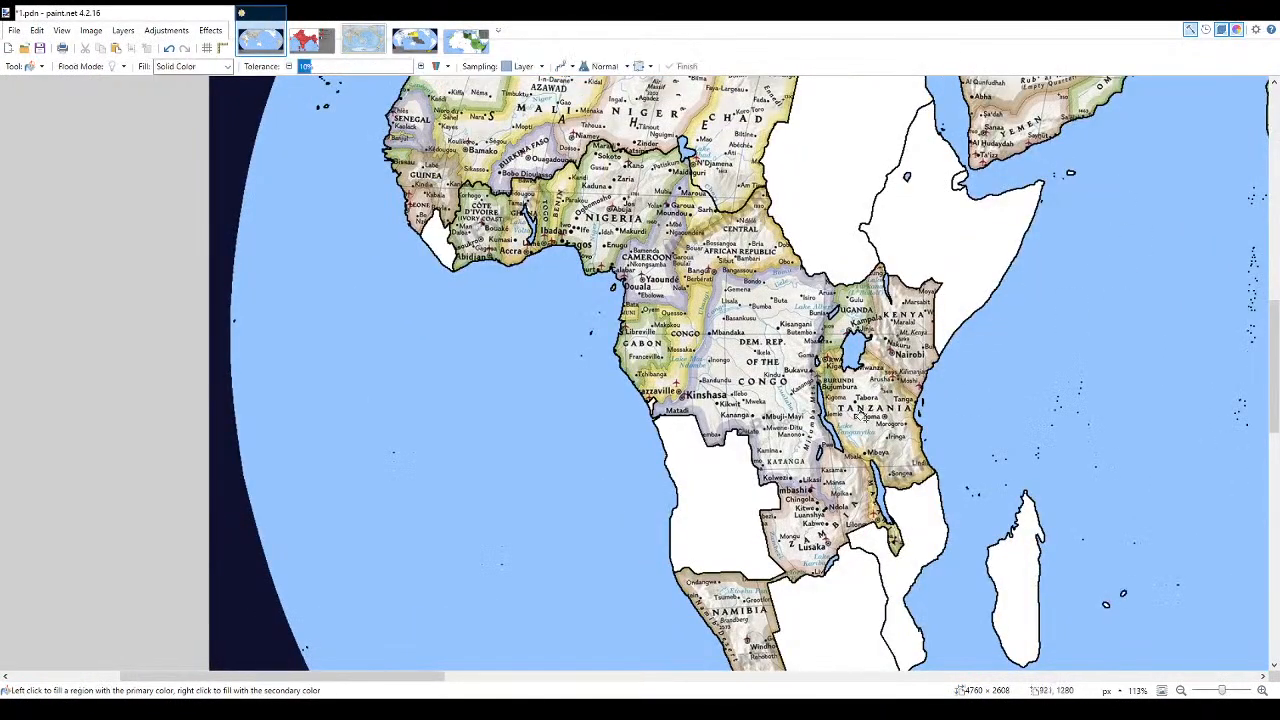
{"action": "left_click", "coordinate": [806, 464]}
{"action": "scroll", "coordinate": [806, 464], "scroll_direction": "down", "scroll_amount": 2}
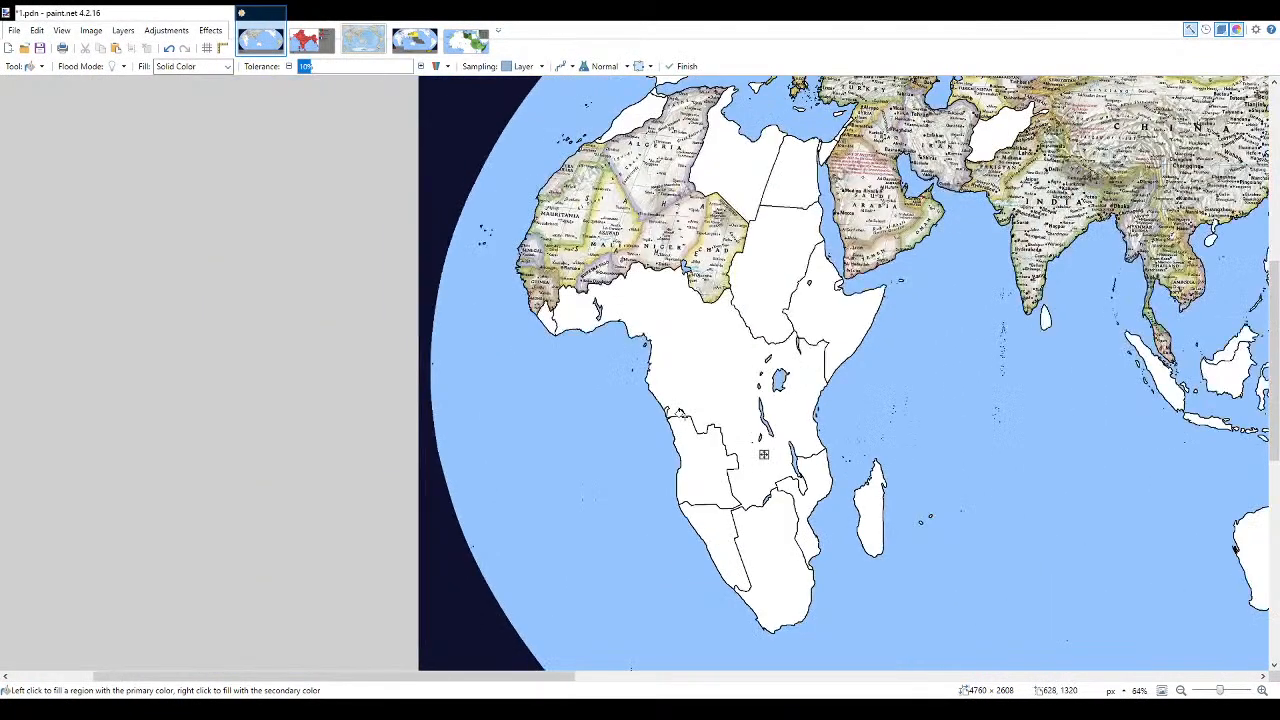
- Check the white reference map, then trace Gambia's border in black around Banjul on the base map
{"action": "left_click", "coordinate": [414, 42]}
{"action": "scroll", "coordinate": [283, 363], "scroll_direction": "down", "scroll_amount": 4}
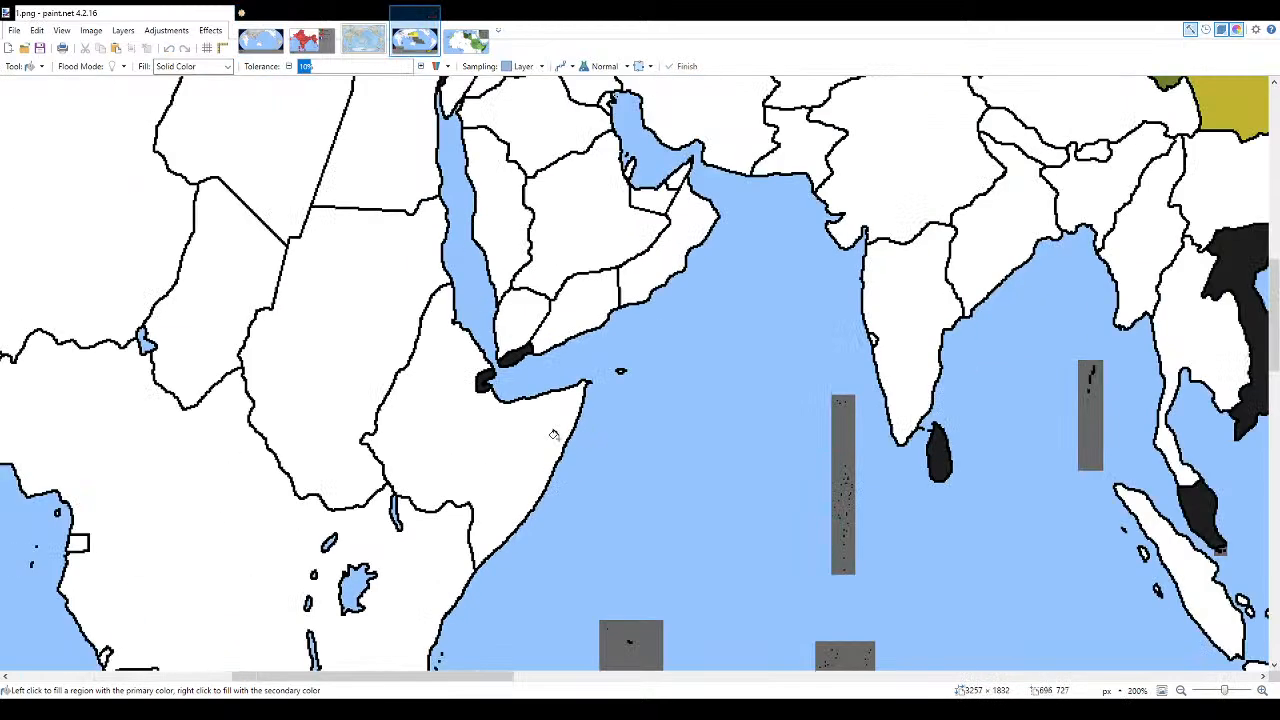
{"action": "scroll", "coordinate": [315, 110], "scroll_direction": "down", "scroll_amount": 2}
{"action": "left_click", "coordinate": [260, 40]}
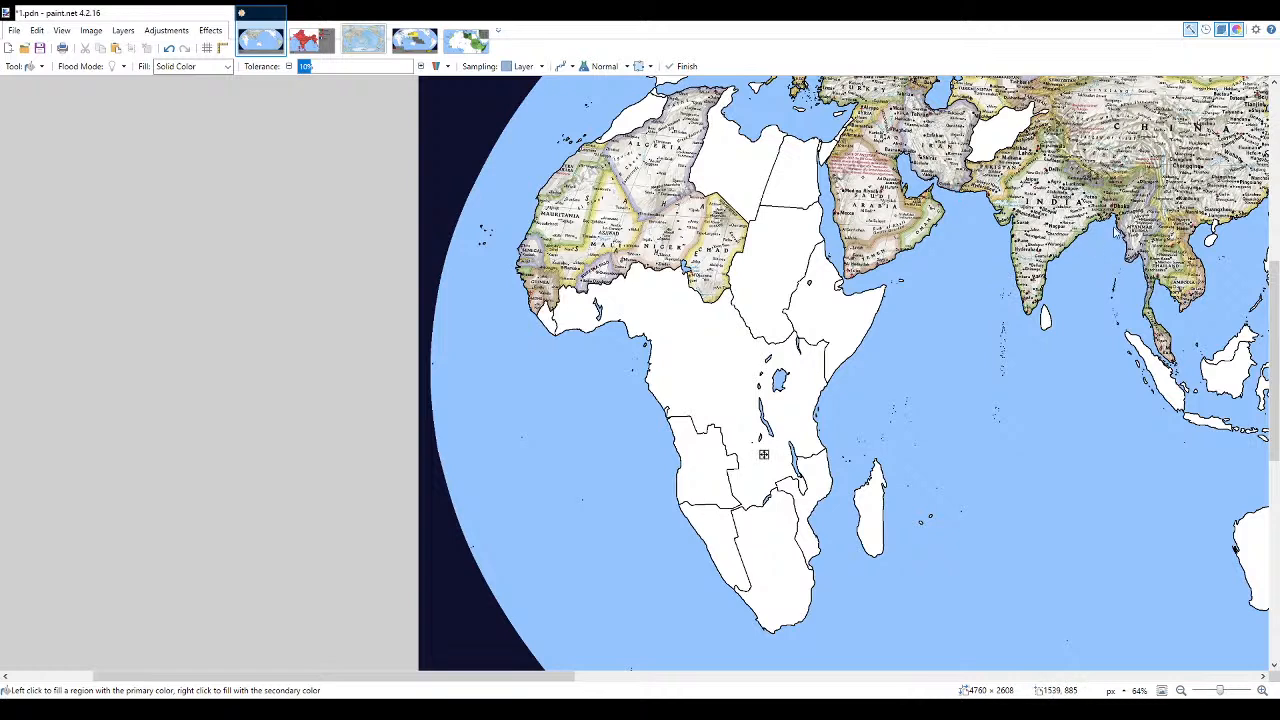
{"action": "key", "text": "b"}
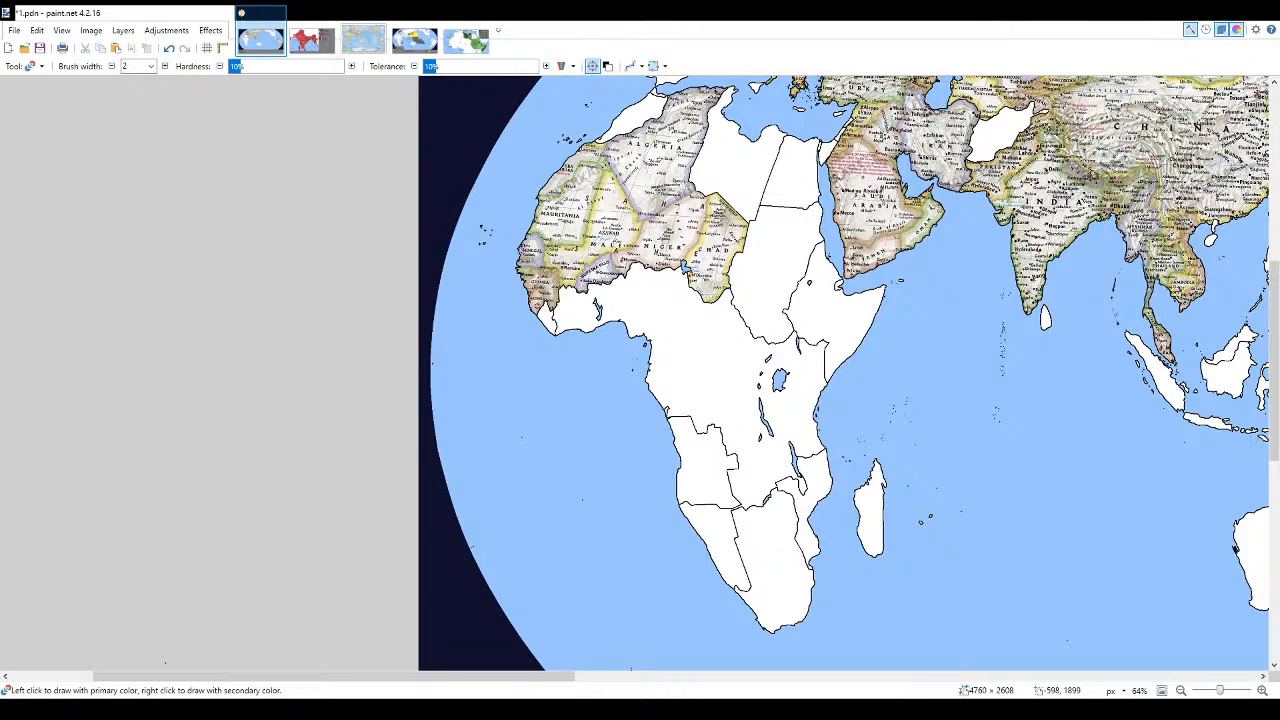
{"action": "scroll", "coordinate": [598, 513], "scroll_direction": "up", "scroll_amount": 3}
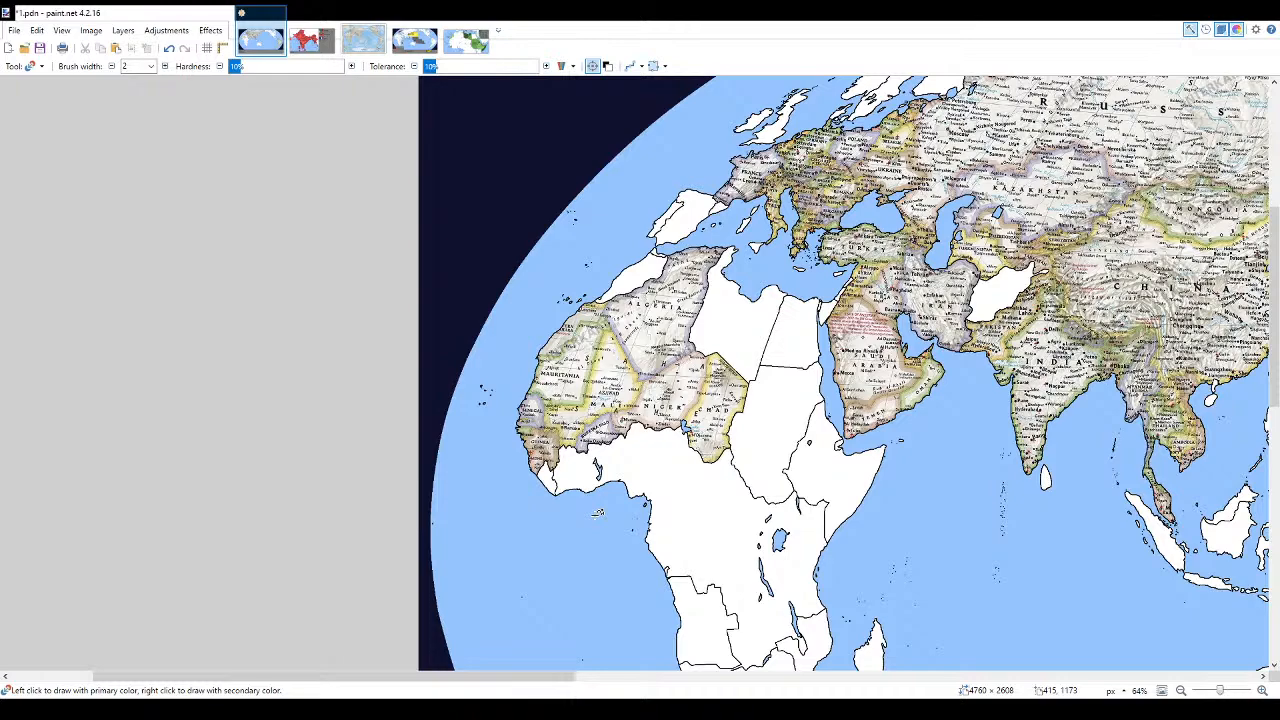
{"action": "scroll", "coordinate": [536, 450], "scroll_direction": "up", "scroll_amount": 12}
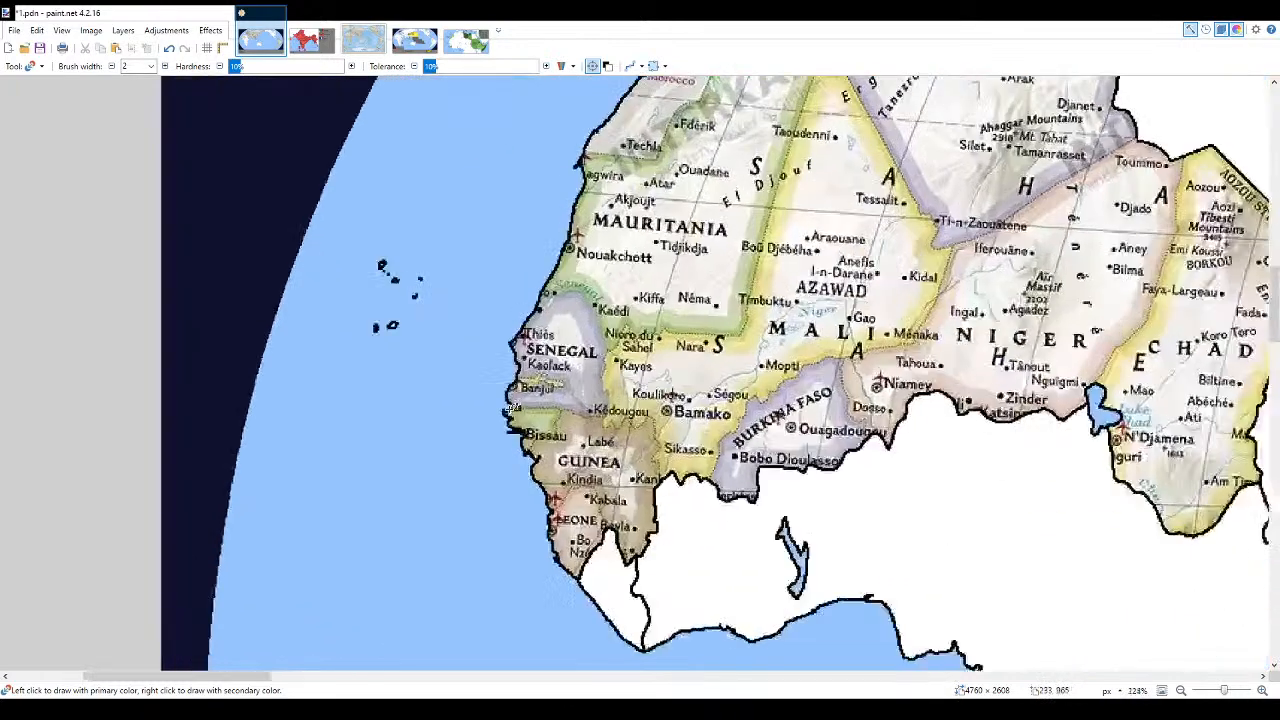
{"action": "scroll", "coordinate": [533, 393], "scroll_direction": "up", "scroll_amount": 2}
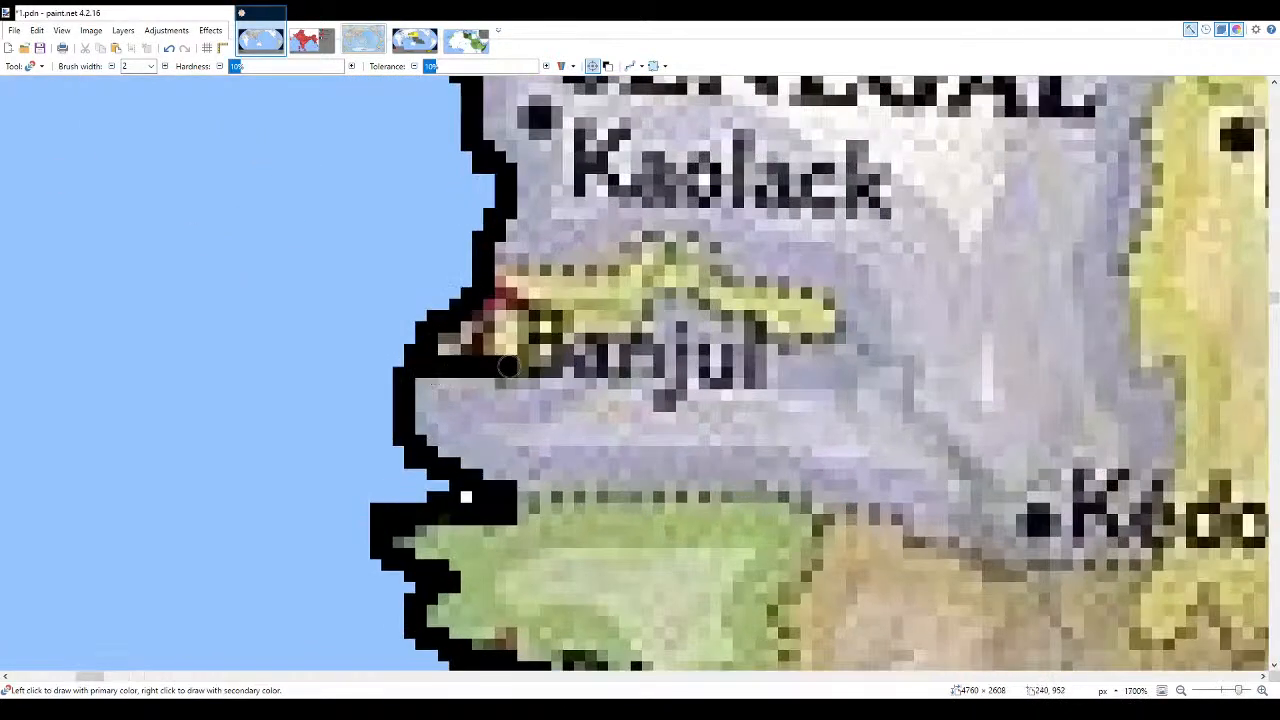
{"action": "mouse_move", "coordinate": [510, 367]}
{"action": "left_mouse_down"}
{"action": "mouse_move", "coordinate": [450, 372]}
{"action": "mouse_move", "coordinate": [520, 378]}
{"action": "mouse_move", "coordinate": [643, 315]}
{"action": "mouse_move", "coordinate": [698, 312]}
{"action": "mouse_move", "coordinate": [765, 345]}
{"action": "mouse_move", "coordinate": [825, 348]}
{"action": "mouse_move", "coordinate": [838, 305]}
{"action": "mouse_move", "coordinate": [665, 232]}
{"action": "mouse_move", "coordinate": [592, 268]}
{"action": "mouse_move", "coordinate": [495, 270]}
{"action": "left_mouse_up"}
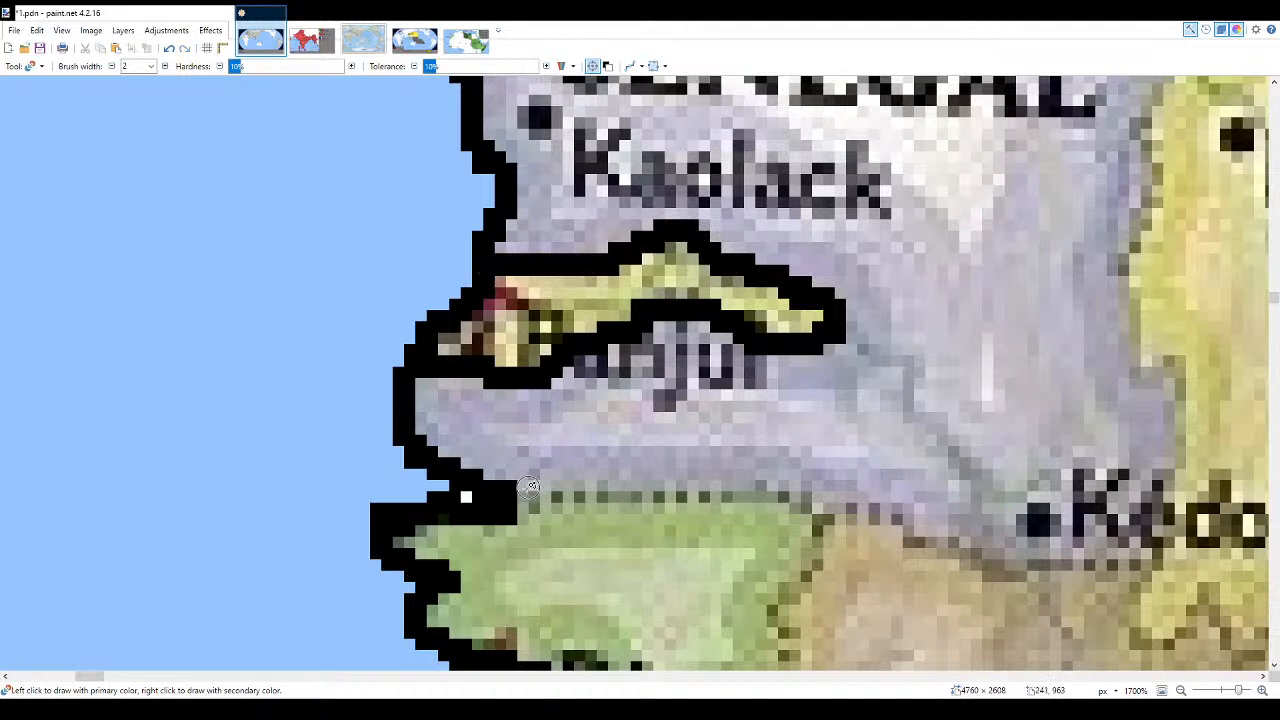
- Trace Guinea-Bissau's border in black from the Senegal coast east and back down to the Guinea coast
{"action": "scroll", "coordinate": [530, 503], "scroll_direction": "right", "scroll_amount": 2}
{"action": "mouse_move", "coordinate": [531, 504]}
{"action": "left_mouse_down"}
{"action": "mouse_move", "coordinate": [656, 518]}
{"action": "mouse_move", "coordinate": [661, 539]}
{"action": "mouse_move", "coordinate": [617, 604]}
{"action": "left_mouse_up"}
{"action": "scroll", "coordinate": [617, 604], "scroll_direction": "down", "scroll_amount": 3}
{"action": "mouse_move", "coordinate": [430, 418]}
{"action": "left_mouse_down"}
{"action": "mouse_move", "coordinate": [436, 386]}
{"action": "mouse_move", "coordinate": [495, 342]}
{"action": "mouse_move", "coordinate": [605, 305]}
{"action": "mouse_move", "coordinate": [630, 262]}
{"action": "mouse_move", "coordinate": [609, 208]}
{"action": "left_mouse_up"}
- Trace Sierra Leone's border in black from its northwestern coast around Kabala to the Liberian border
{"action": "scroll", "coordinate": [609, 208], "scroll_direction": "down", "scroll_amount": 5}
{"action": "scroll", "coordinate": [453, 383], "scroll_direction": "up", "scroll_amount": 4}
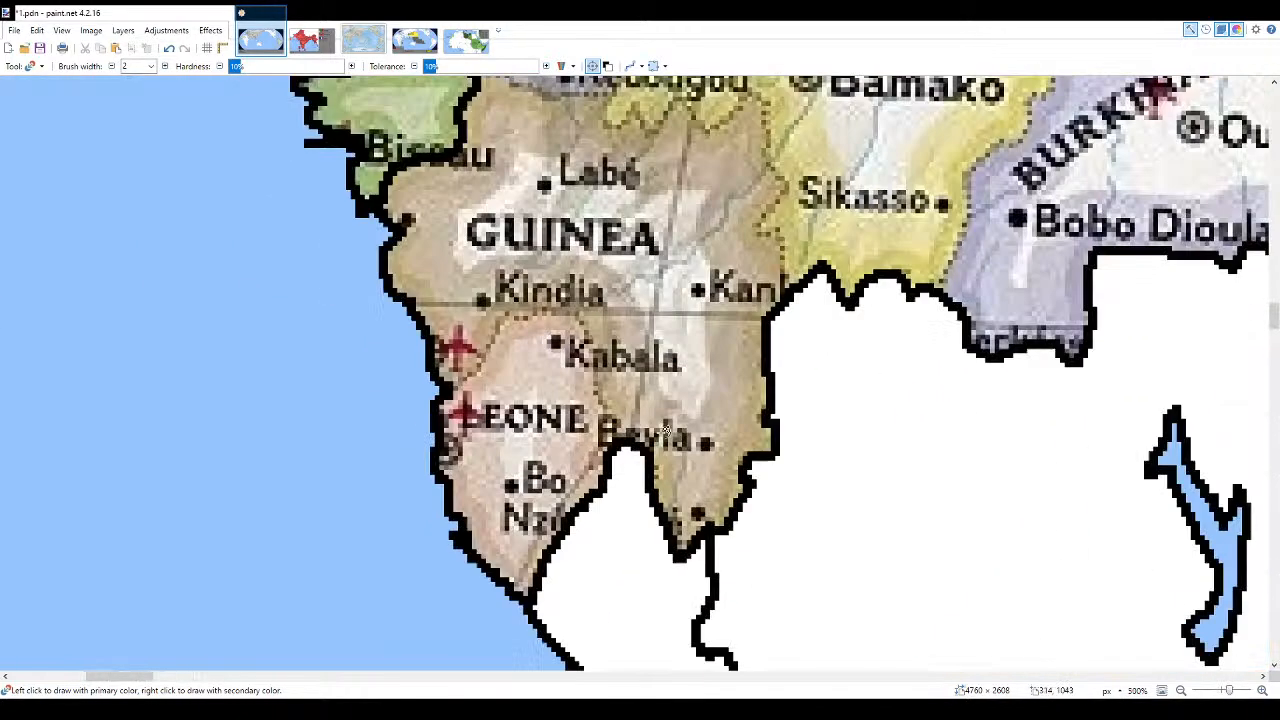
{"action": "mouse_move", "coordinate": [389, 356]}
{"action": "left_mouse_down"}
{"action": "mouse_move", "coordinate": [422, 338]}
{"action": "mouse_move", "coordinate": [490, 240]}
{"action": "mouse_move", "coordinate": [585, 230]}
{"action": "mouse_move", "coordinate": [640, 324]}
{"action": "mouse_move", "coordinate": [652, 472]}
{"action": "mouse_move", "coordinate": [665, 482]}
{"action": "left_mouse_up"}
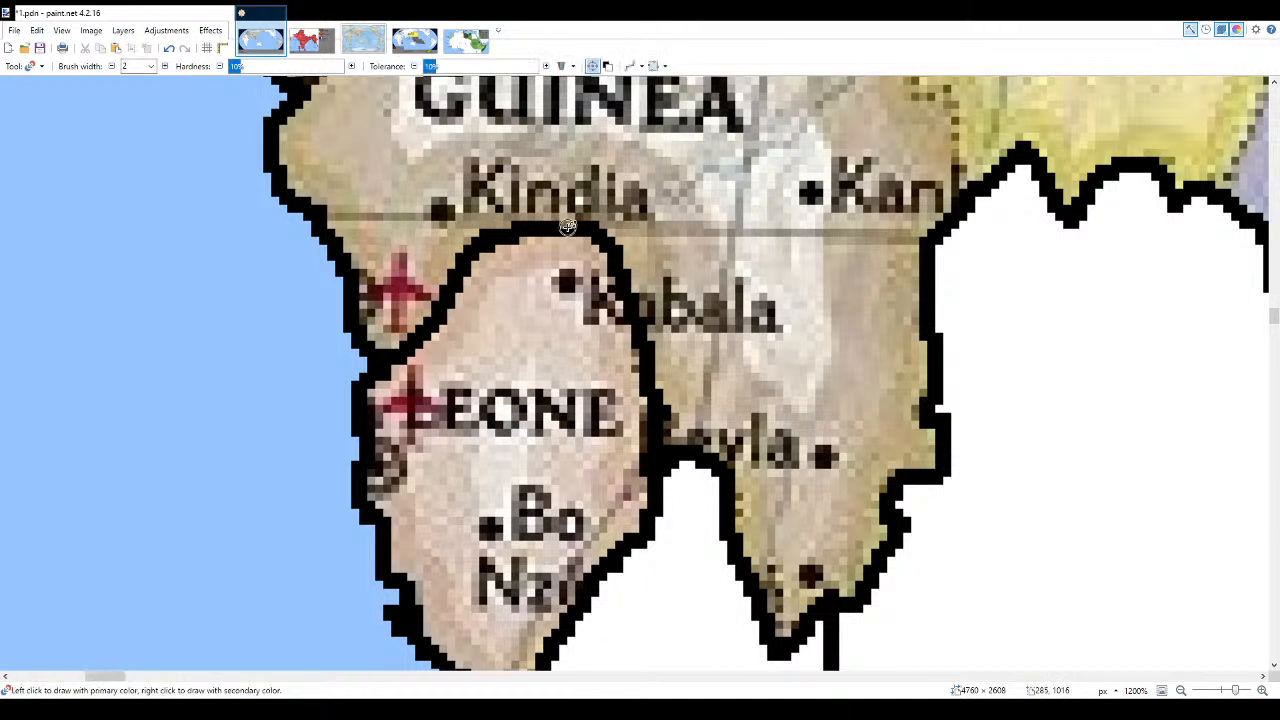
- Fill Sierra Leone, Guinea-Bissau and Gambia white
{"action": "key", "text": "f"}
{"action": "scroll", "coordinate": [480, 380], "scroll_direction": "up", "scroll_amount": 5}
{"action": "right_click", "coordinate": [315, 254]}
{"action": "scroll", "coordinate": [335, 300], "scroll_direction": "up", "scroll_amount": 3}
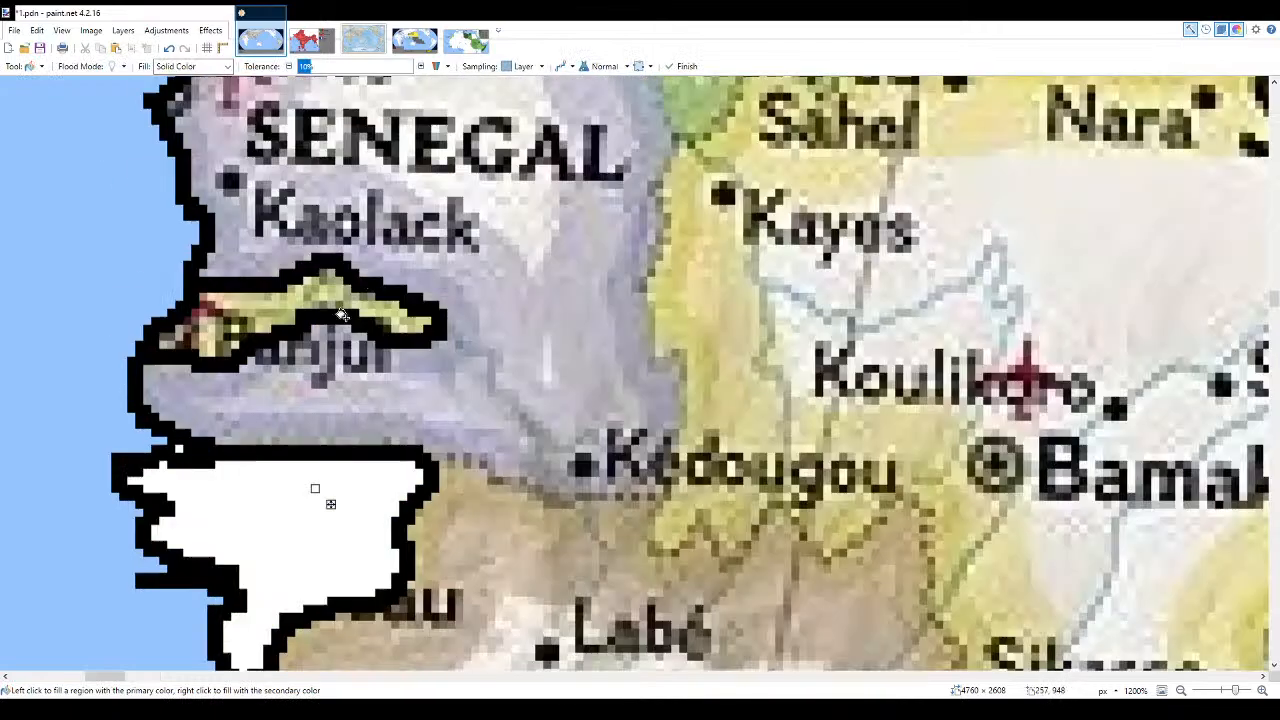
{"action": "scroll", "coordinate": [500, 340], "scroll_direction": "down", "scroll_amount": 10}
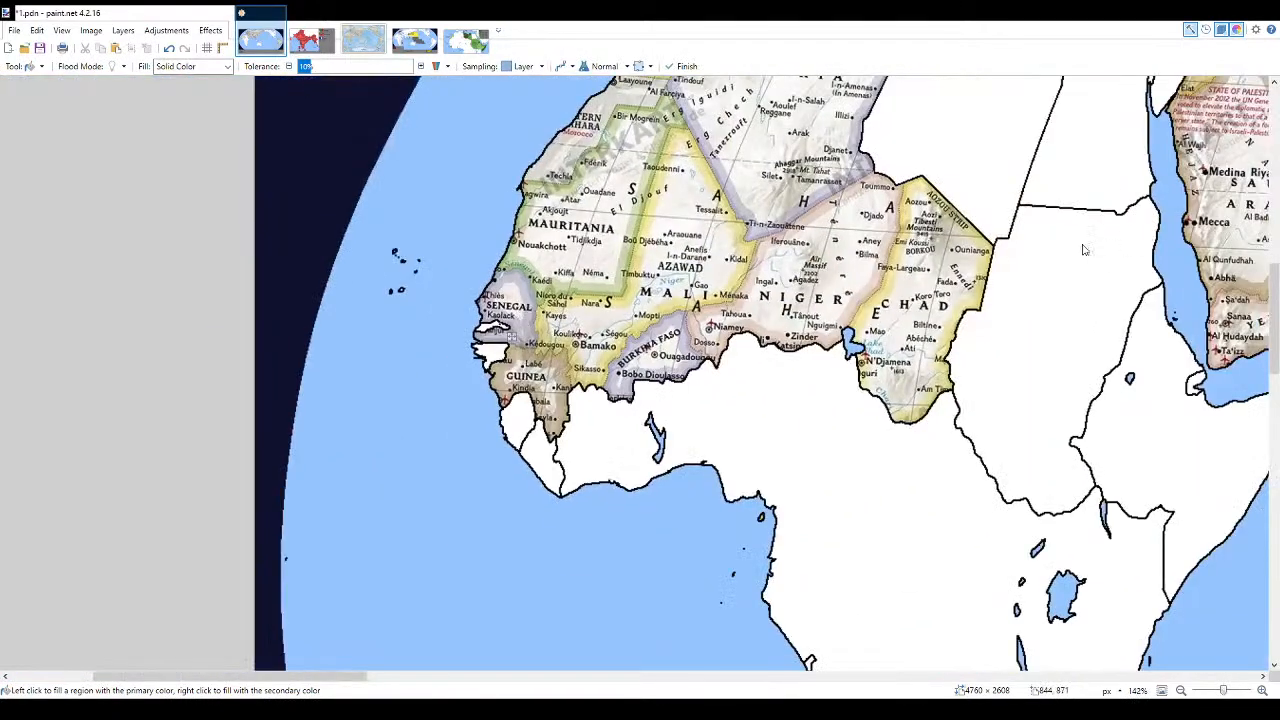
- Draw a straight black line about 50 px long for Western Sahara's southern border, from the coast near Lagwira to below Techla
{"action": "key", "text": "b"}
{"action": "scroll", "coordinate": [1010, 287], "scroll_direction": "up", "scroll_amount": 4}
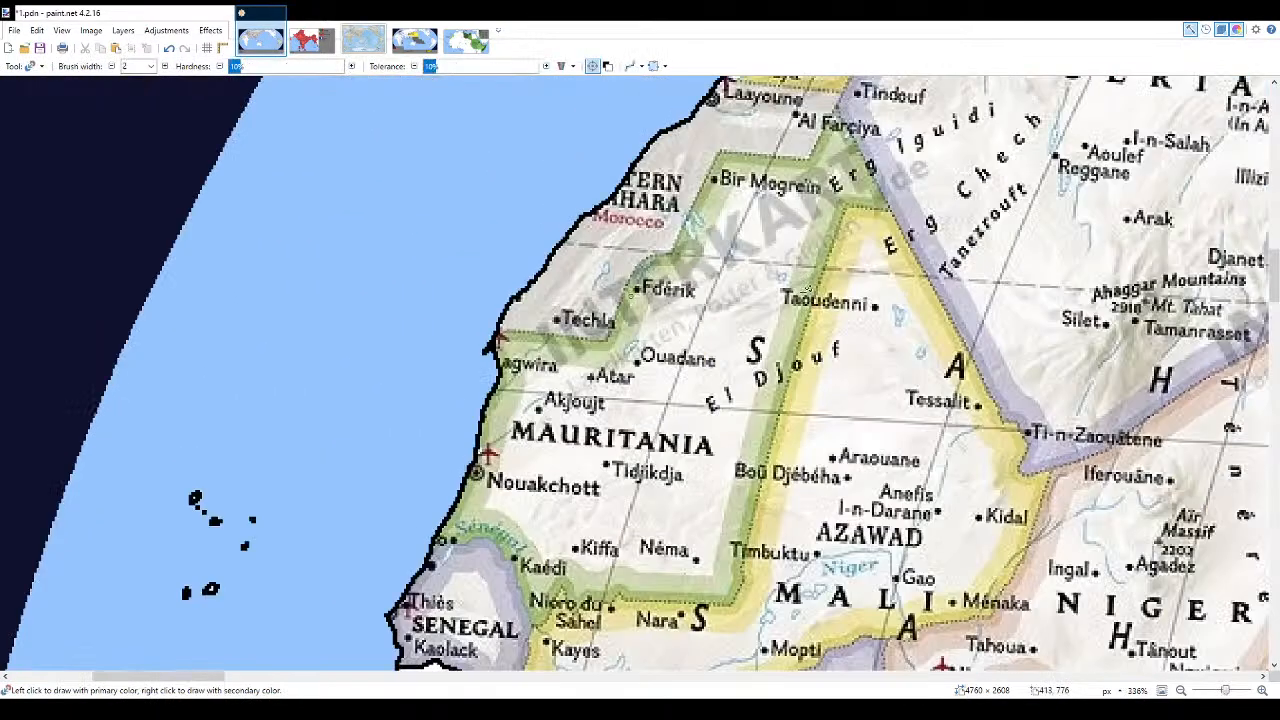
{"action": "key", "text": "o"}
{"action": "scroll", "coordinate": [539, 312], "scroll_direction": "up", "scroll_amount": 5}
{"action": "left_click_drag", "start_coordinate": [405, 379], "coordinate": [765, 406]}
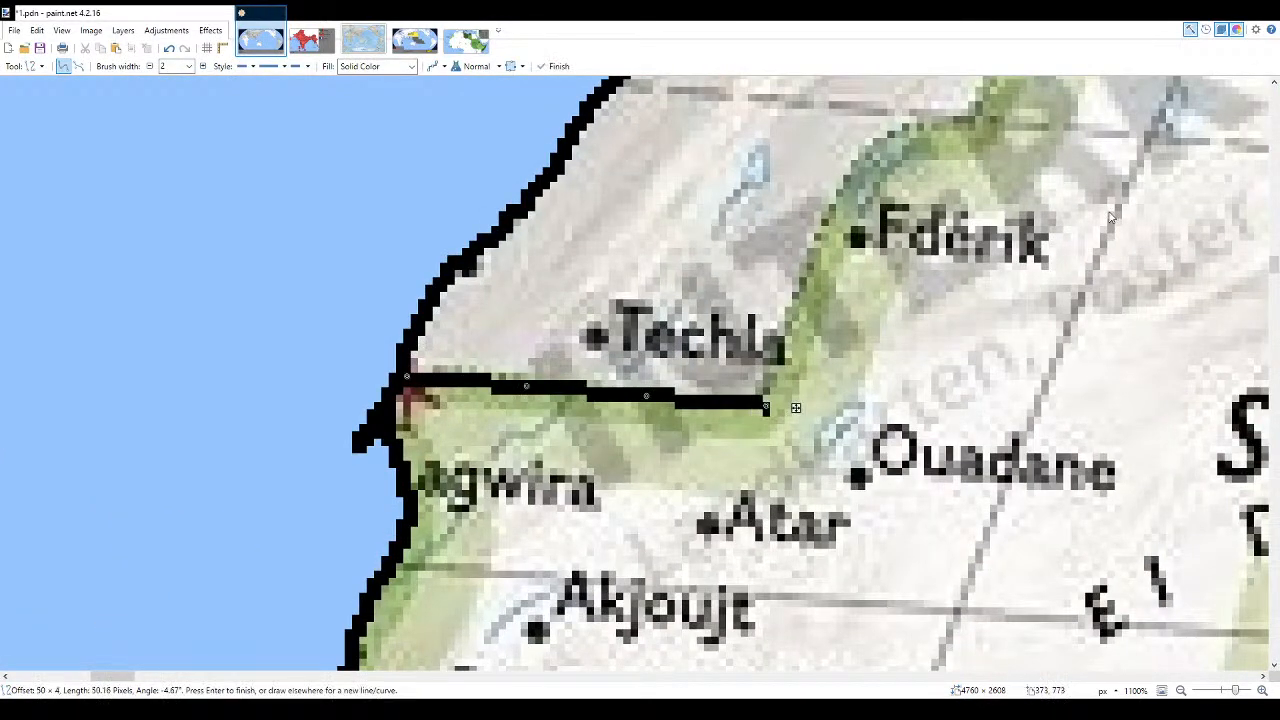
{"action": "key", "text": "e"}
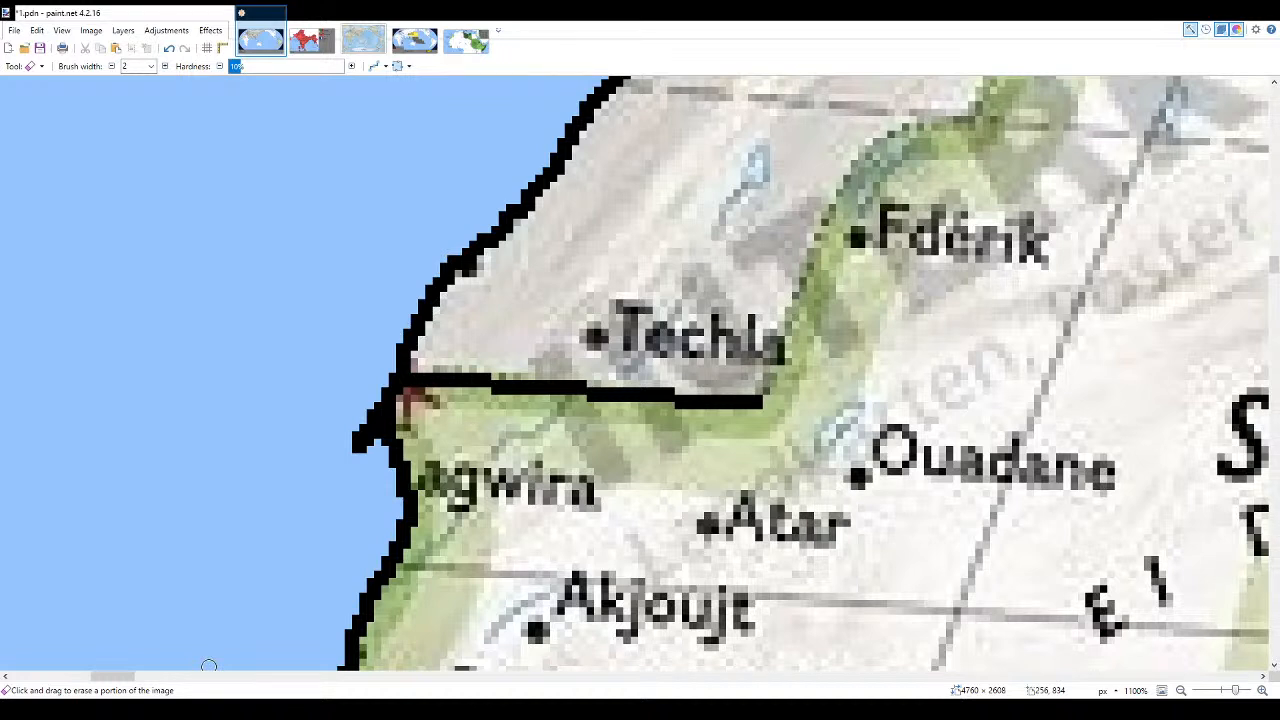
{"action": "key", "text": "b"}
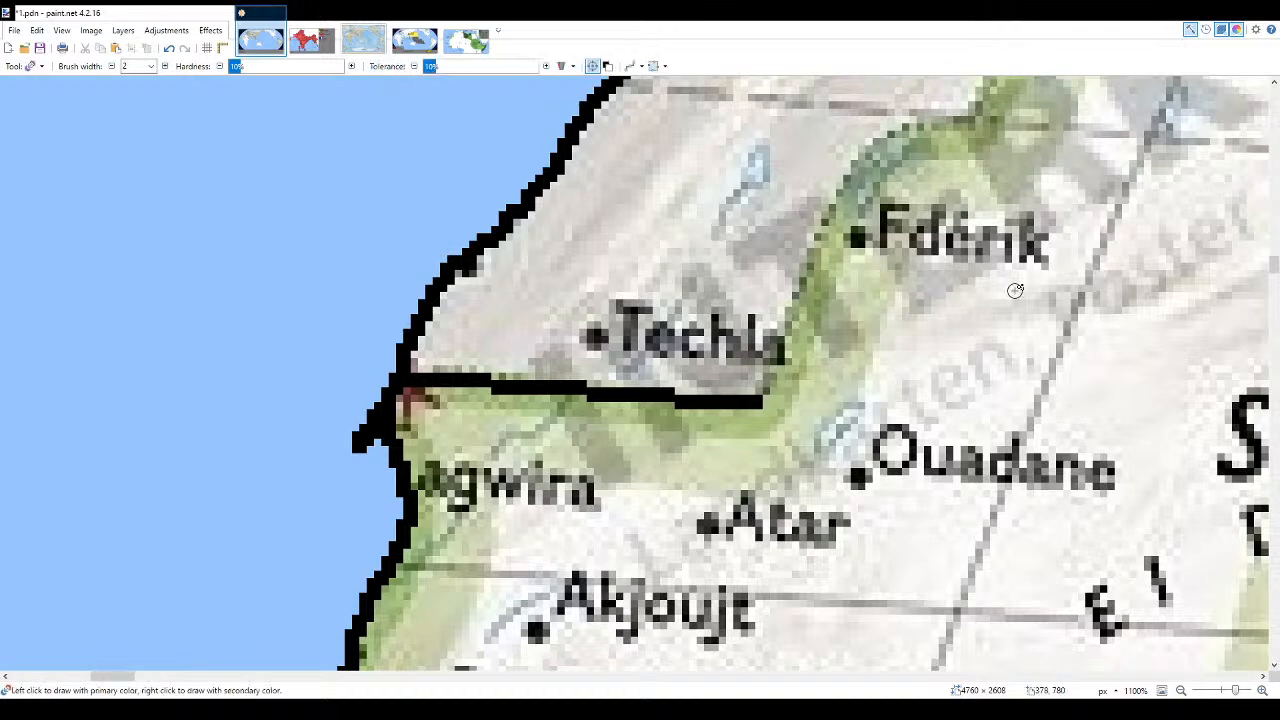
- Draw straight black lines for Western Sahara's eastern border, about 32 px up beside Fdérik and about 51 px at Bir Mogreïn
{"action": "key", "text": "o"}
{"action": "scroll", "coordinate": [742, 443], "scroll_direction": "up", "scroll_amount": 1, "text": "ctrl"}
{"action": "mouse_move", "coordinate": [764, 394]}
{"action": "left_mouse_down"}
{"action": "mouse_move", "coordinate": [903, 209]}
{"action": "mouse_move", "coordinate": [884, 564]}
{"action": "mouse_move", "coordinate": [866, 469]}
{"action": "left_mouse_up"}
{"action": "scroll", "coordinate": [900, 150], "scroll_direction": "up", "scroll_amount": 5}
{"action": "scroll", "coordinate": [622, 403], "scroll_direction": "down", "scroll_amount": 6, "text": "ctrl"}
{"action": "scroll", "coordinate": [800, 277], "scroll_direction": "up", "scroll_amount": 5, "text": "ctrl"}
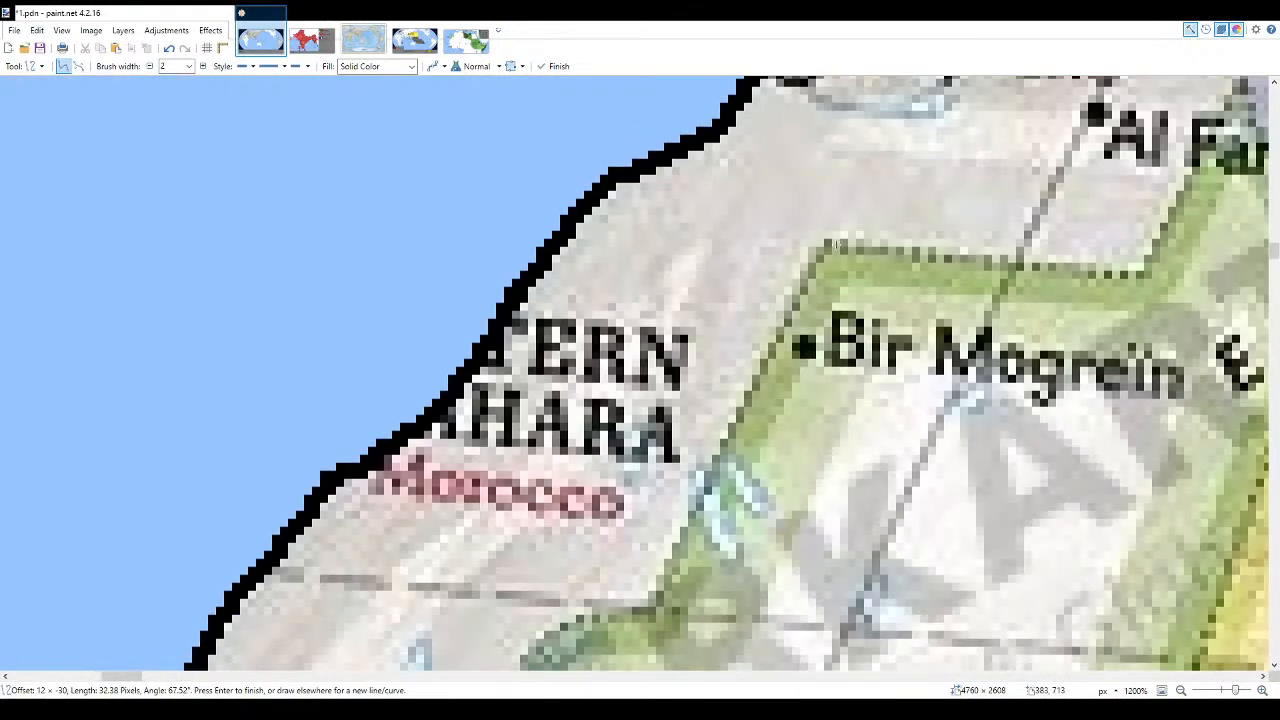
{"action": "left_click_drag", "start_coordinate": [828, 246], "coordinate": [643, 611]}
{"action": "scroll", "coordinate": [529, 608], "scroll_direction": "down", "scroll_amount": 4, "text": "ctrl"}
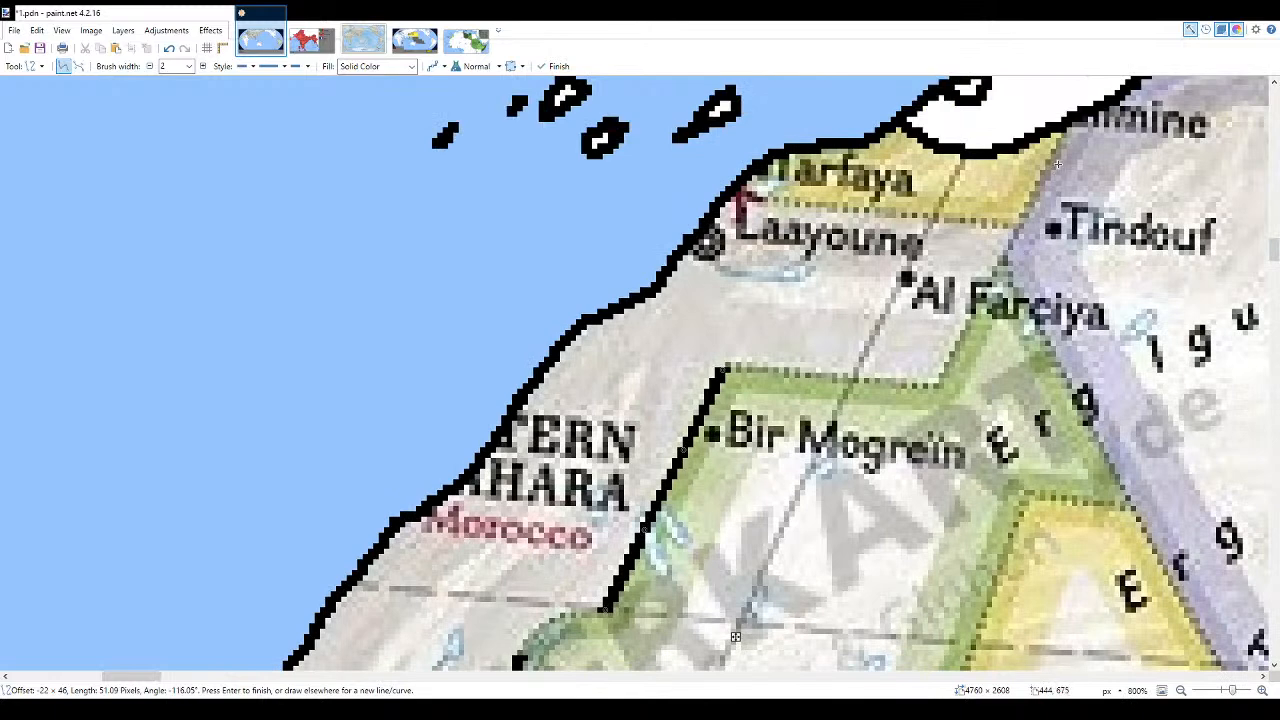
- Draw black lines about 56 px from Morocco's border past Tindouf and about 41 px to the Bir Mogreïn corner, erasing the overhang
{"action": "scroll", "coordinate": [1062, 148], "scroll_direction": "up", "scroll_amount": 3, "text": "ctrl"}
{"action": "mouse_move", "coordinate": [1067, 118]}
{"action": "left_mouse_down"}
{"action": "mouse_move", "coordinate": [880, 458]}
{"action": "mouse_move", "coordinate": [884, 477]}
{"action": "left_mouse_up"}
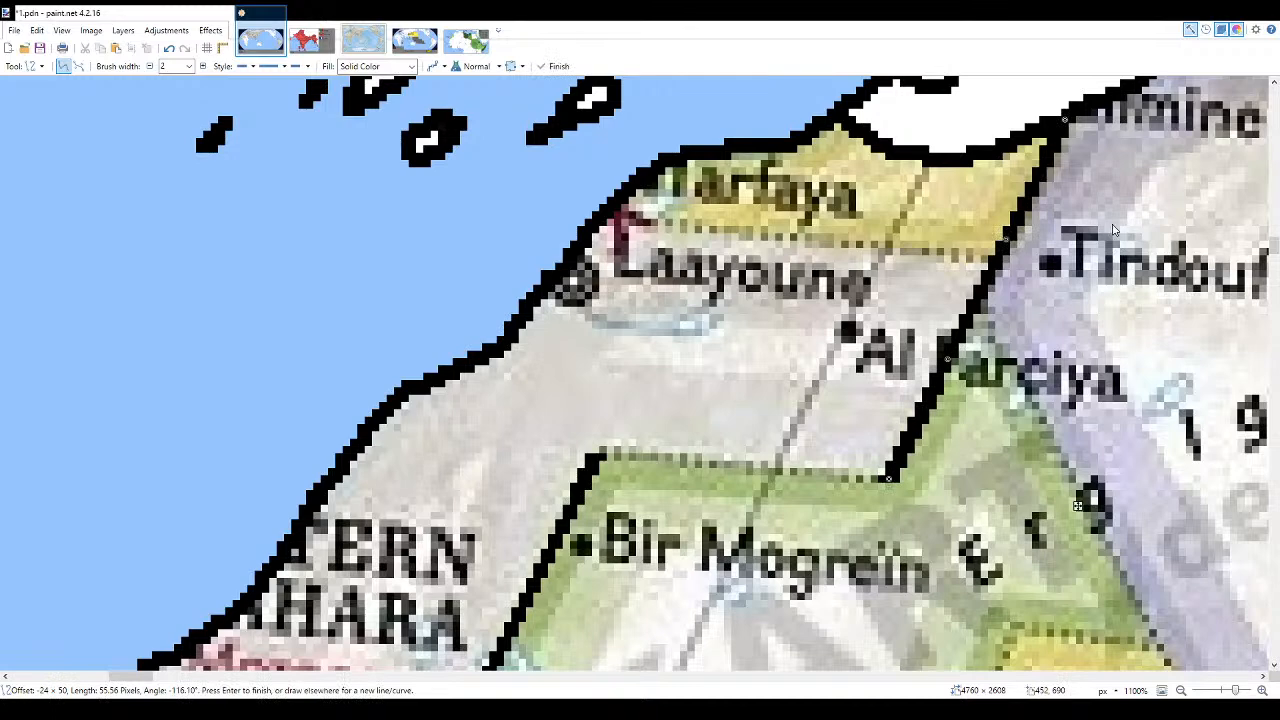
{"action": "key", "text": "b"}
{"action": "scroll", "coordinate": [640, 445], "scroll_direction": "up", "scroll_amount": 6, "text": "ctrl"}
{"action": "key", "text": "o"}
{"action": "mouse_move", "coordinate": [1022, 495]}
{"action": "left_mouse_down"}
{"action": "mouse_move", "coordinate": [643, 486]}
{"action": "mouse_move", "coordinate": [572, 451]}
{"action": "left_mouse_up"}
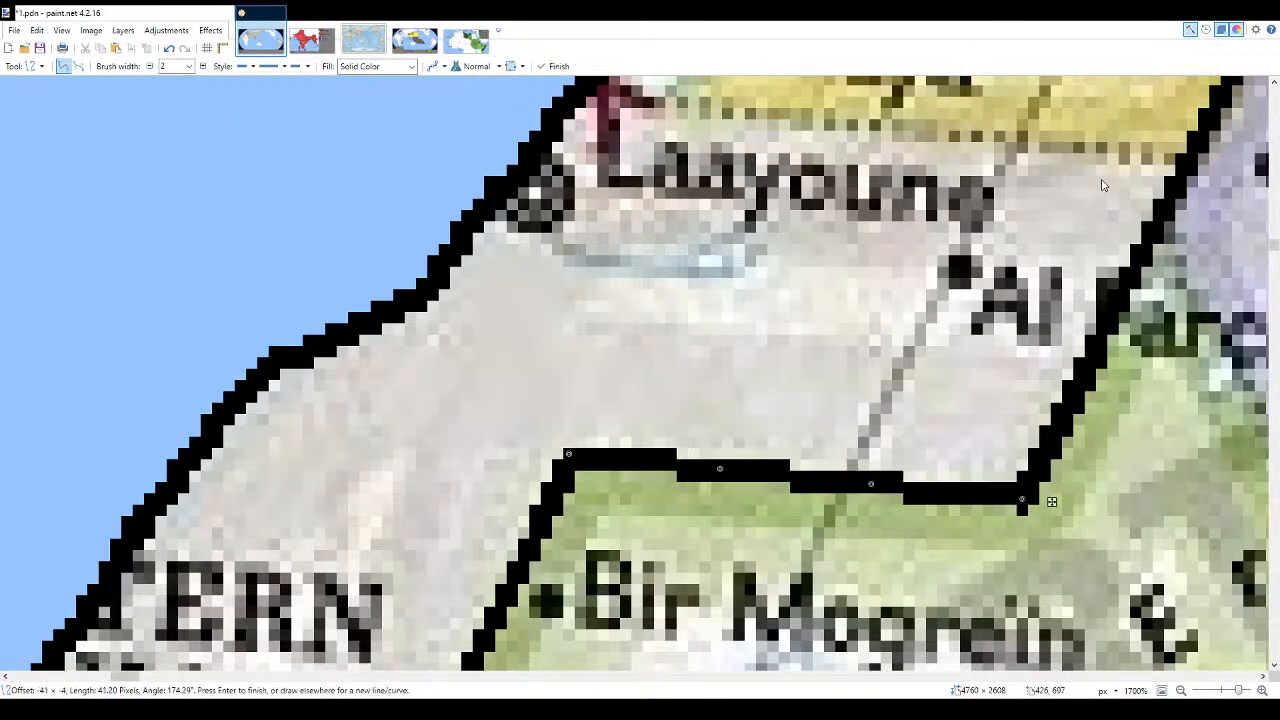
{"action": "key", "text": "e"}
{"action": "scroll", "coordinate": [1015, 520], "scroll_direction": "down", "scroll_amount": 6}
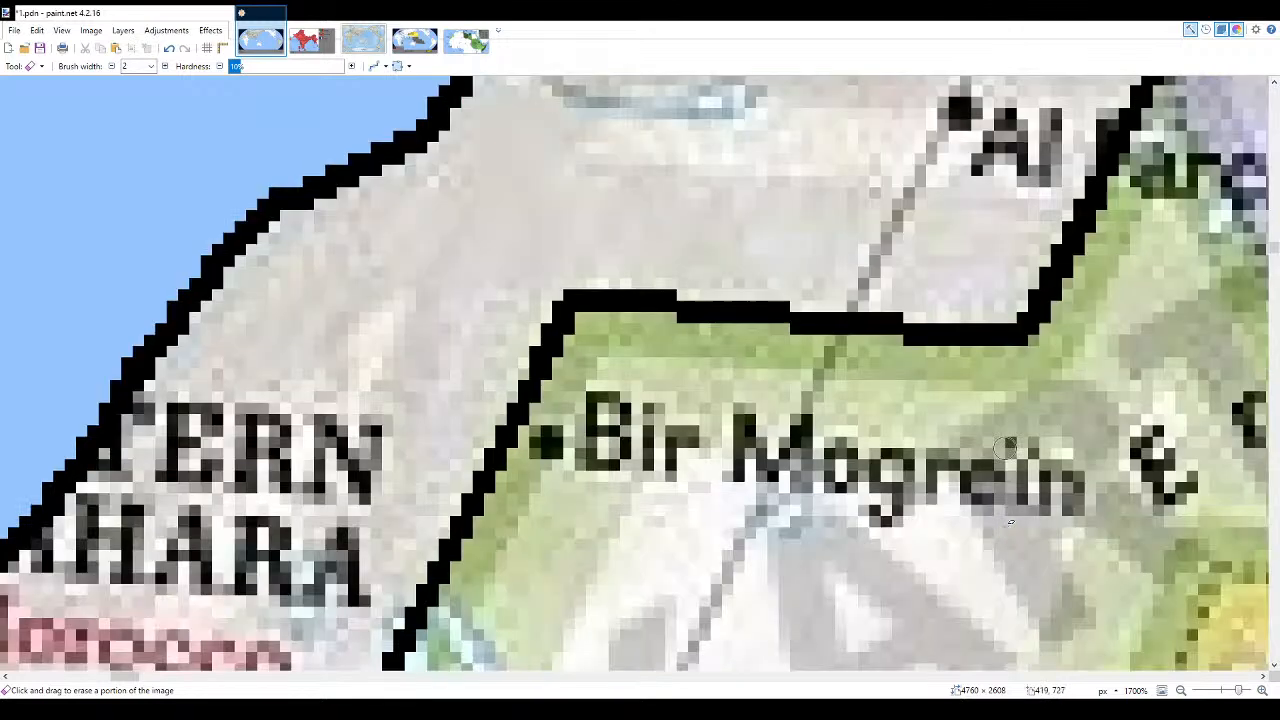
- Paint a curved black line around Fdérik to close the gap in Western Sahara's eastern border
{"action": "key", "text": "b"}
{"action": "scroll", "coordinate": [86, 380], "scroll_direction": "up", "scroll_amount": 1}
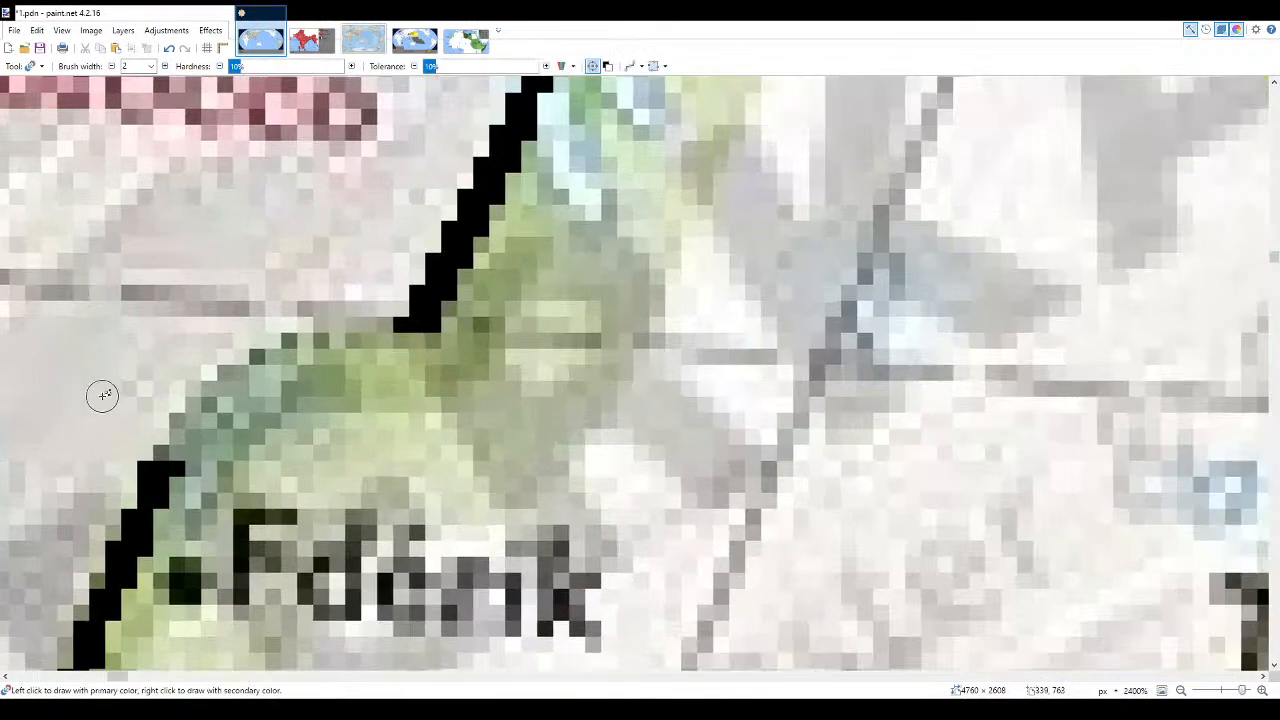
{"action": "mouse_move", "coordinate": [184, 426]}
{"action": "left_mouse_down"}
{"action": "mouse_move", "coordinate": [327, 326]}
{"action": "mouse_move", "coordinate": [416, 324]}
{"action": "mouse_move", "coordinate": [410, 336]}
{"action": "mouse_move", "coordinate": [284, 347]}
{"action": "mouse_move", "coordinate": [221, 383]}
{"action": "mouse_move", "coordinate": [165, 462]}
{"action": "left_mouse_up"}
{"action": "key", "text": "ctrl+z"}
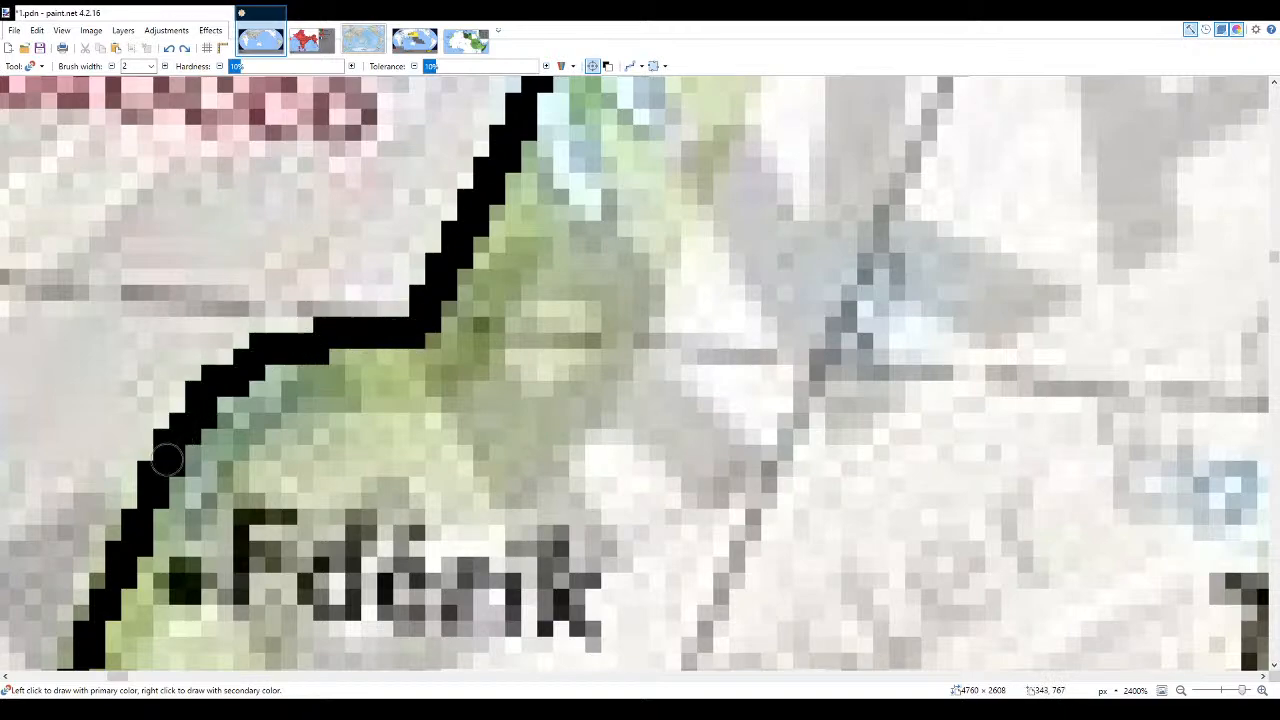
- Fill Western Sahara white
{"action": "scroll", "coordinate": [399, 351], "scroll_direction": "down", "scroll_amount": 4}
{"action": "scroll", "coordinate": [427, 341], "scroll_direction": "down", "scroll_amount": 4}
{"action": "key", "text": "f"}
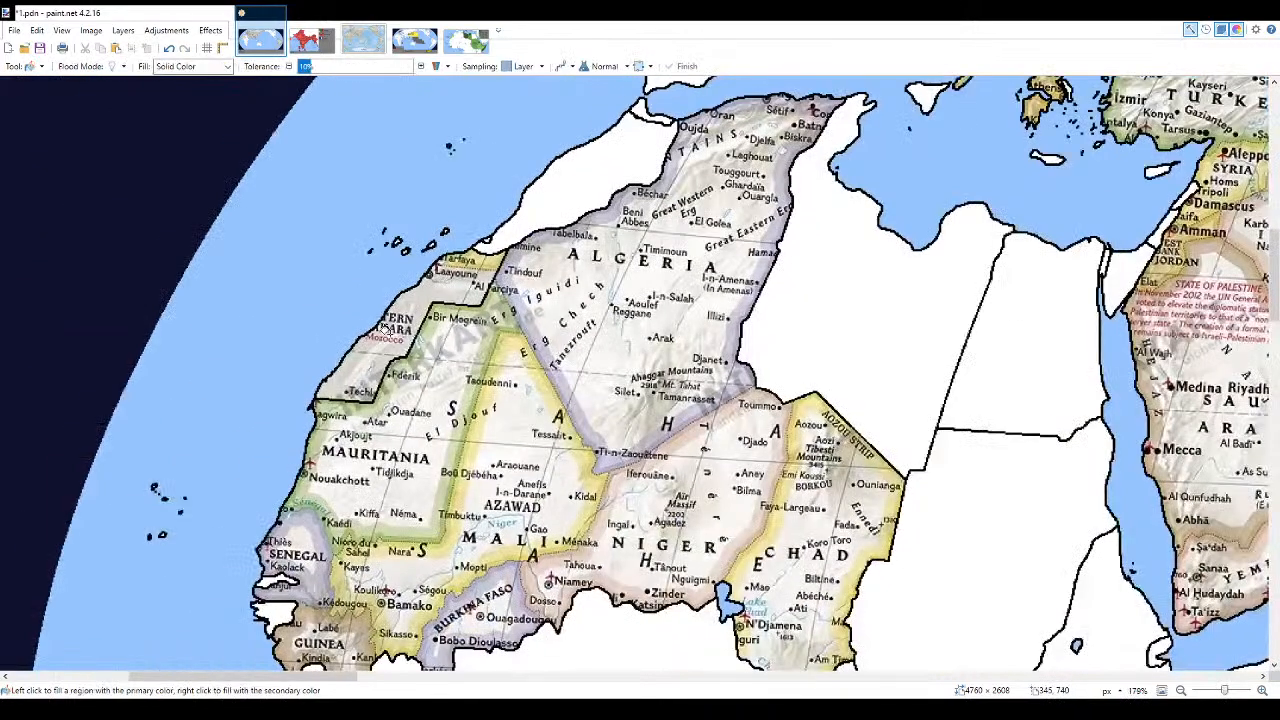
{"action": "left_click", "coordinate": [402, 346]}
- Compare the unfinished northwest African borders with those on the white reference world map
{"action": "left_click", "coordinate": [414, 40]}
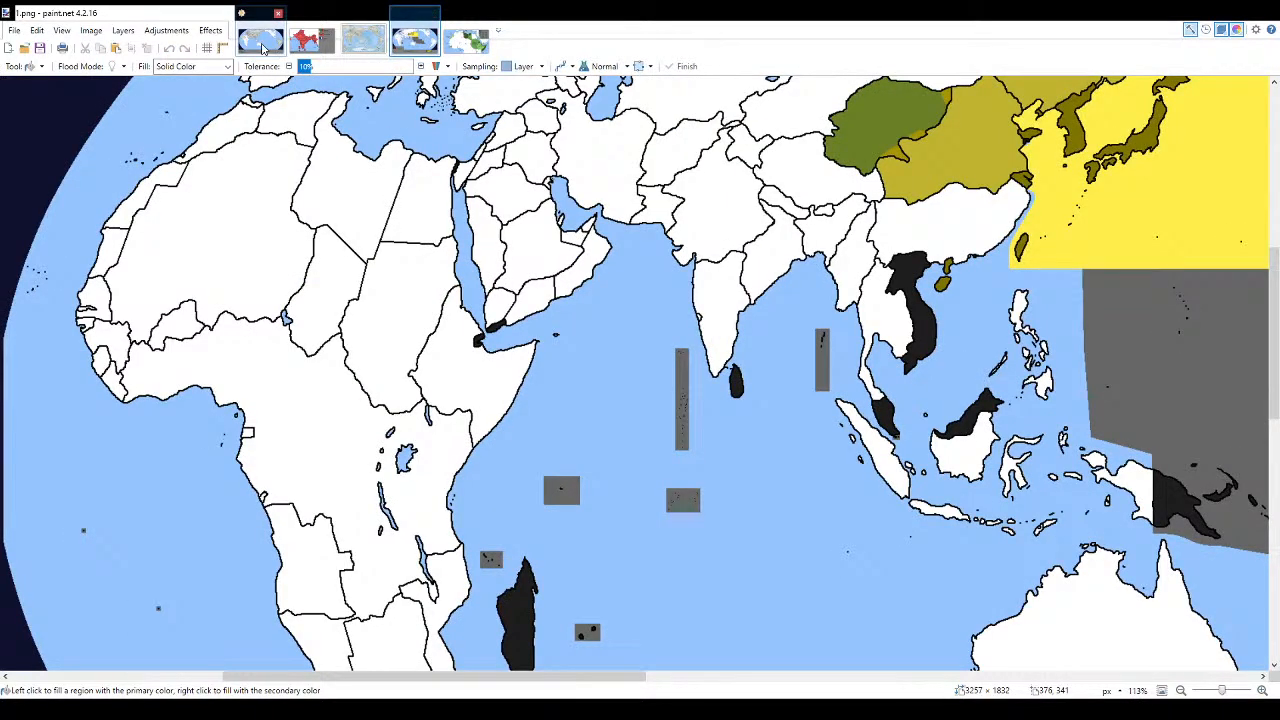
{"action": "left_click", "coordinate": [263, 47]}
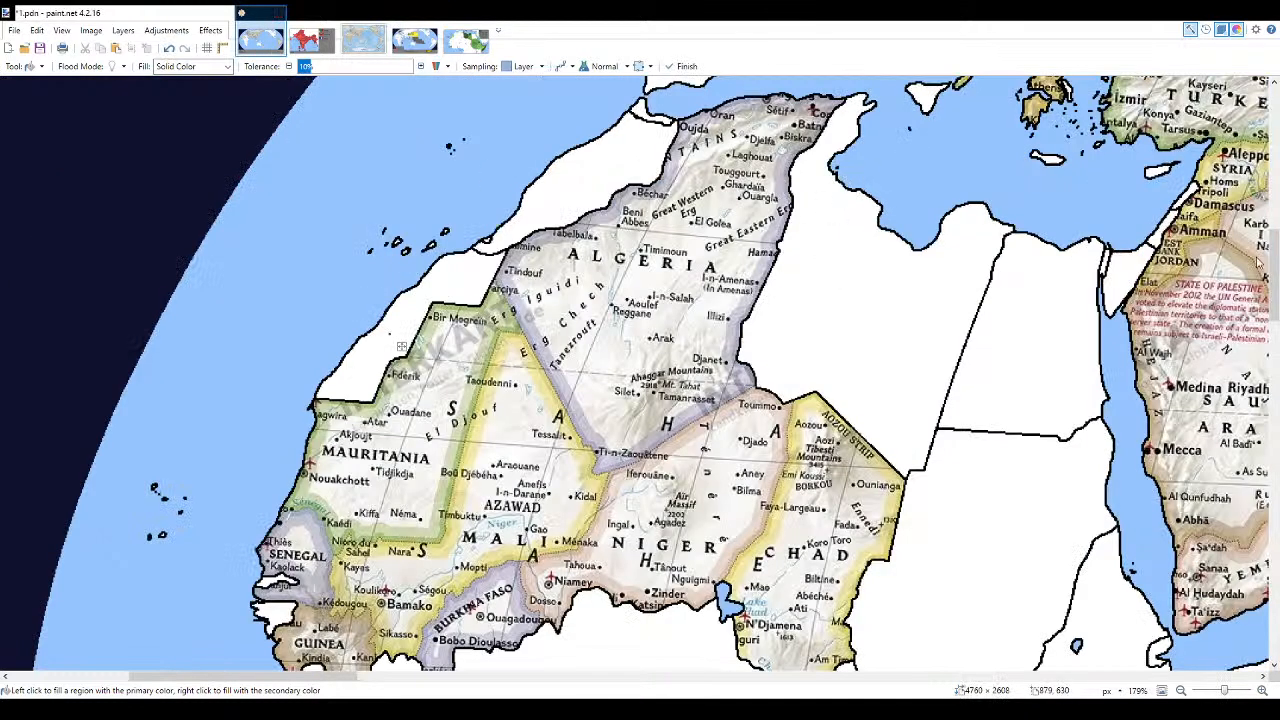
{"action": "key", "text": "b"}
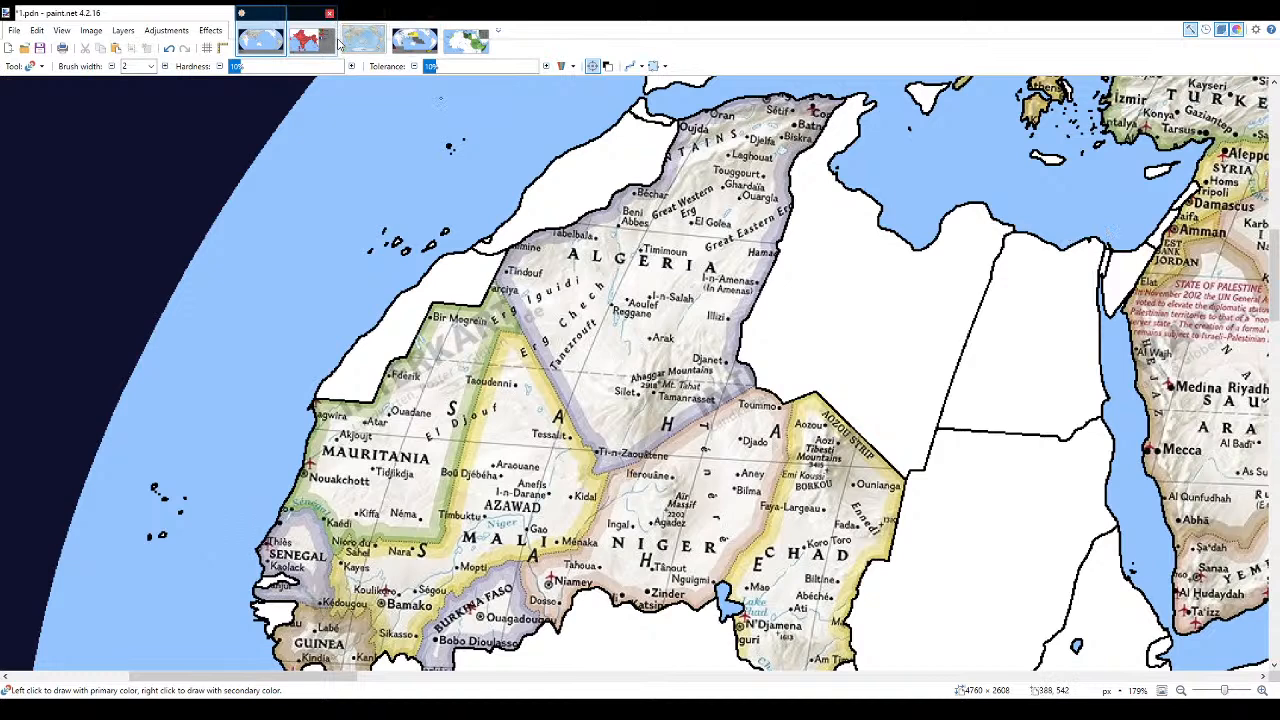
{"action": "left_click", "coordinate": [414, 40]}
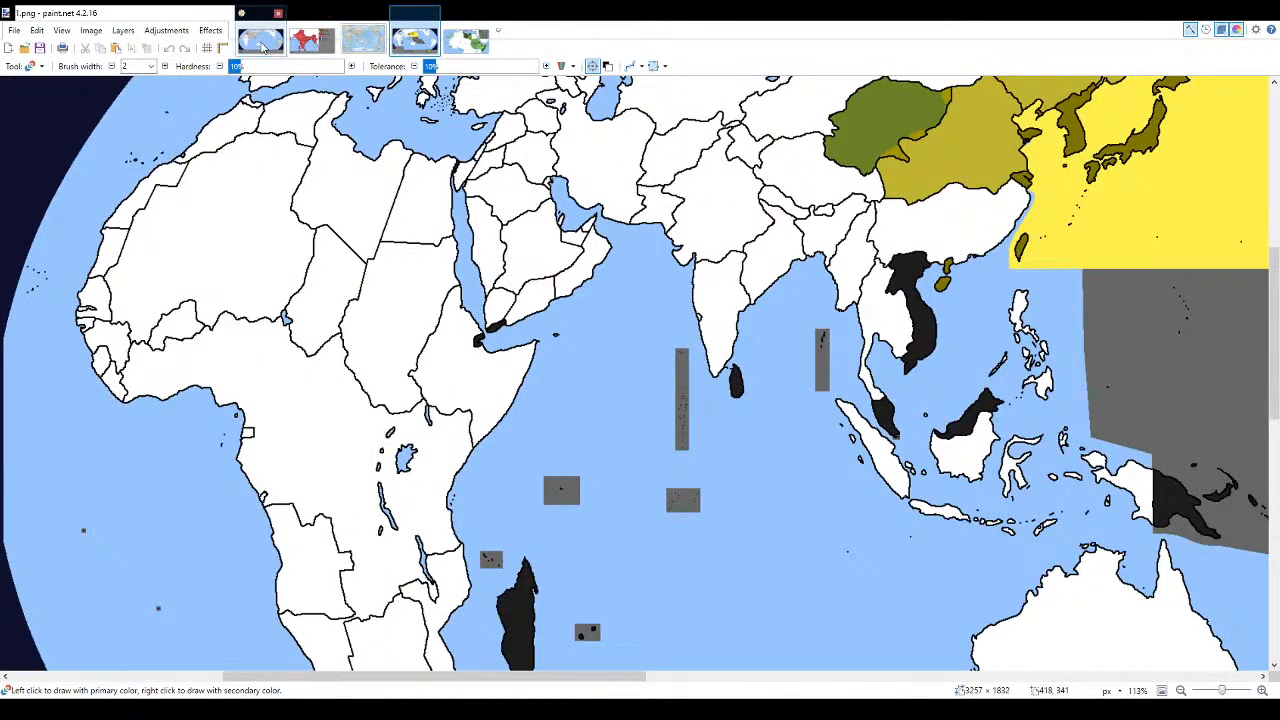
{"action": "left_click", "coordinate": [262, 45]}
{"action": "scroll", "coordinate": [1042, 432], "scroll_direction": "down", "scroll_amount": 2}
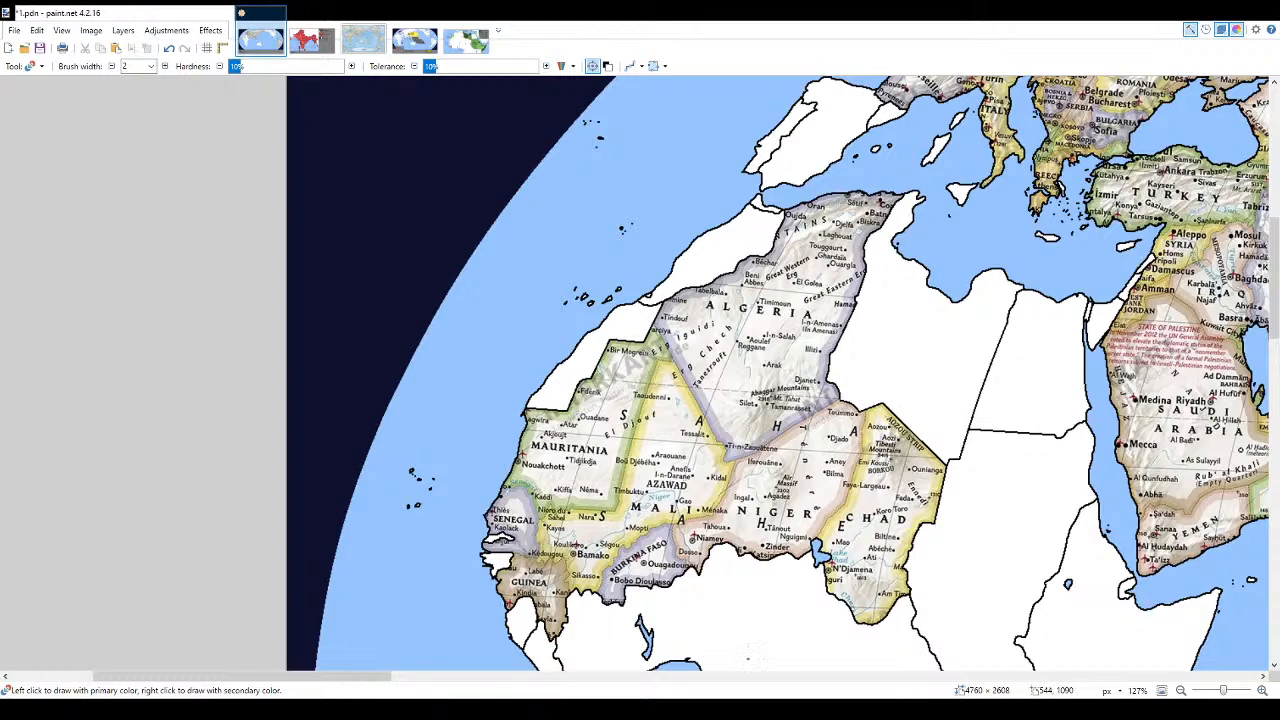
{"action": "scroll", "coordinate": [938, 566], "scroll_direction": "up", "scroll_amount": 3}
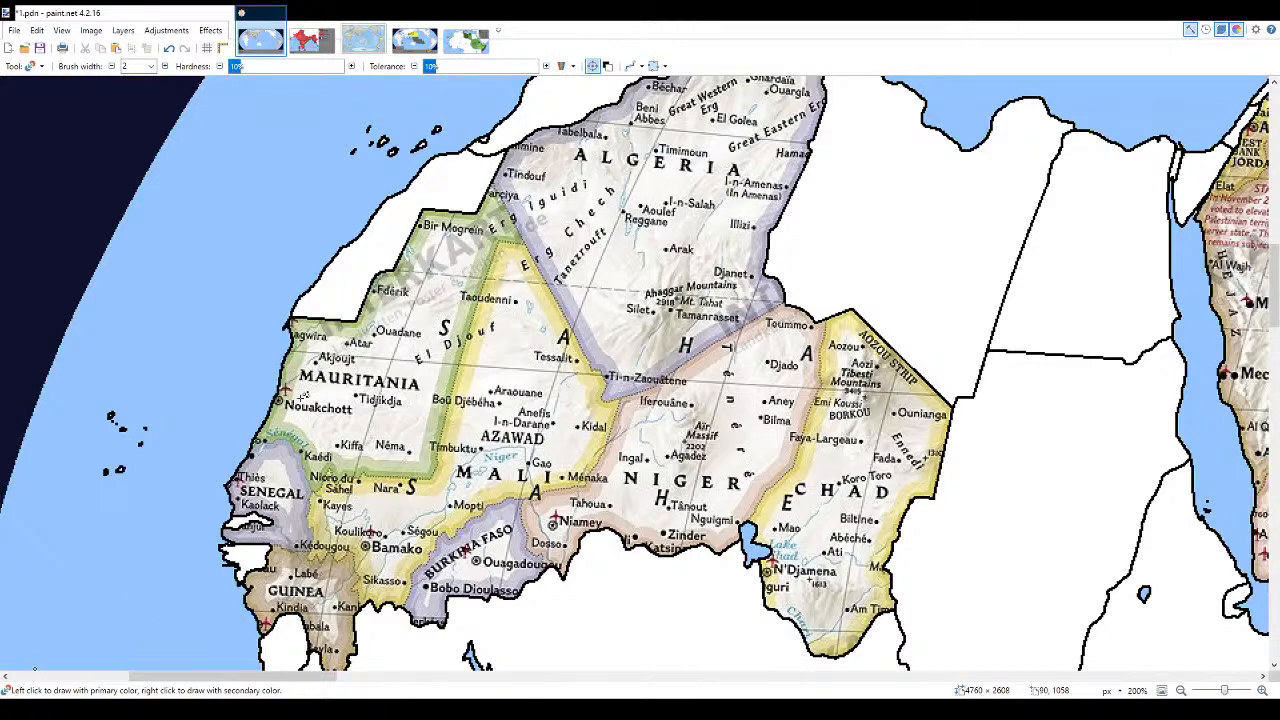
- Fill the remaining northwest African area from Algeria and Senegal to Chad white, and compare it with the reference map
{"action": "scroll", "coordinate": [583, 340], "scroll_direction": "down", "scroll_amount": 5}
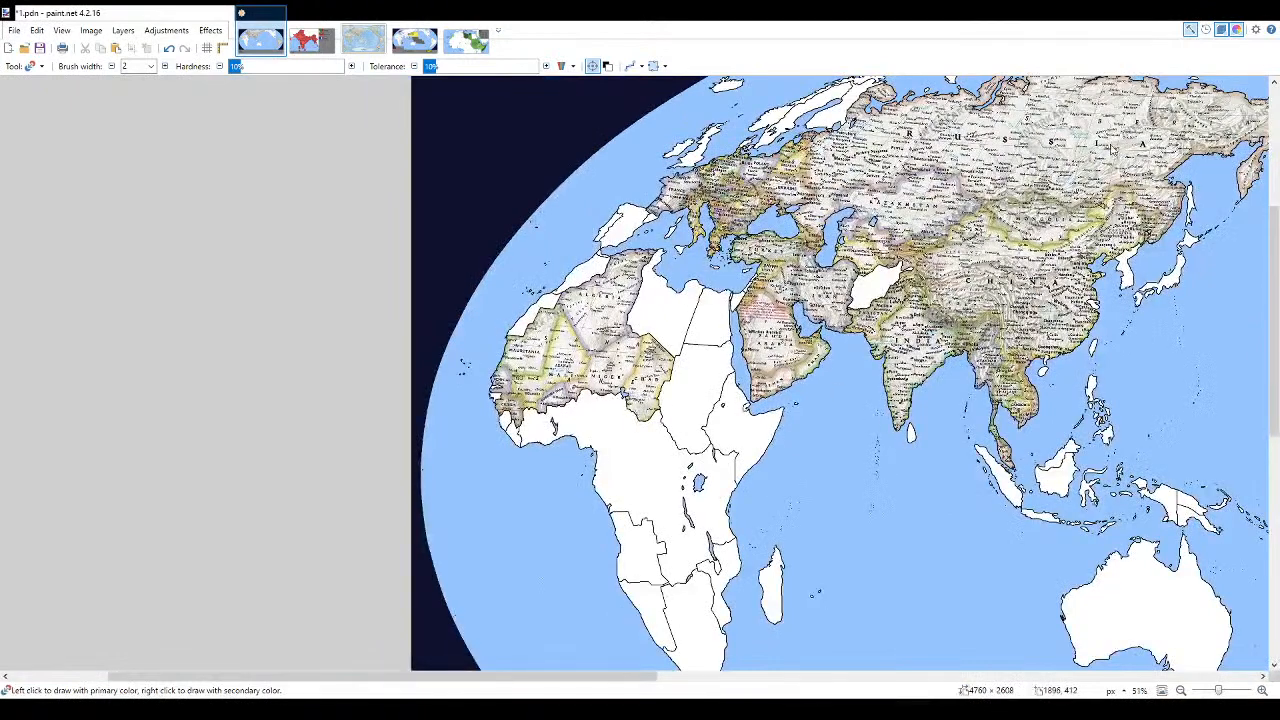
{"action": "key", "text": "f"}
{"action": "left_click", "coordinate": [515, 386]}
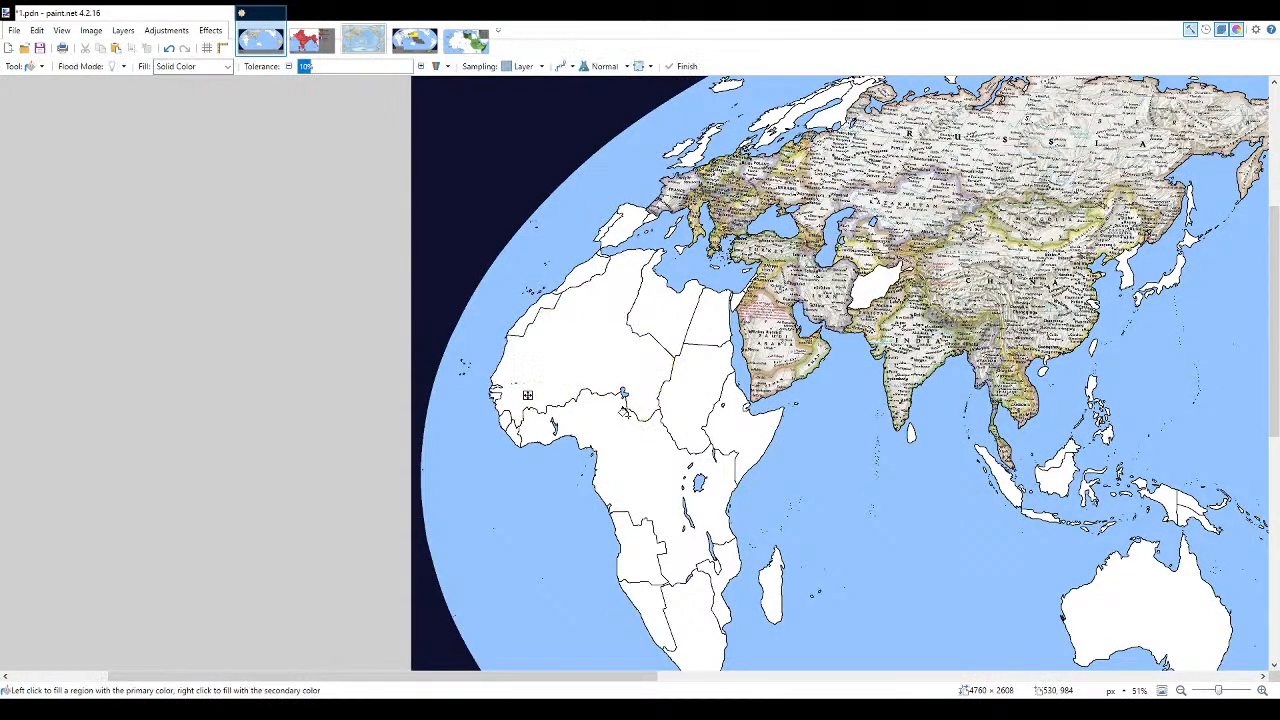
{"action": "left_click", "coordinate": [415, 40]}
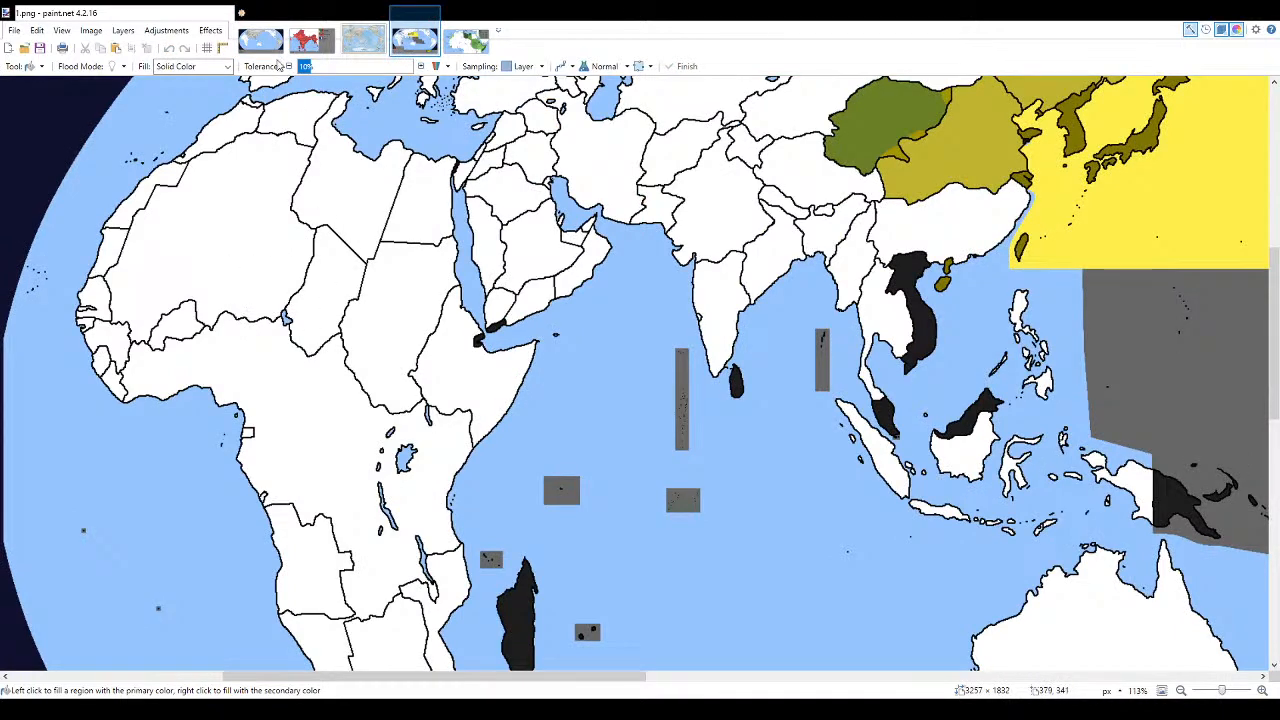
- Compare the 1.pdn world map with the coloured 1.png map across Africa, Europe and Asia
{"action": "left_click", "coordinate": [270, 47]}
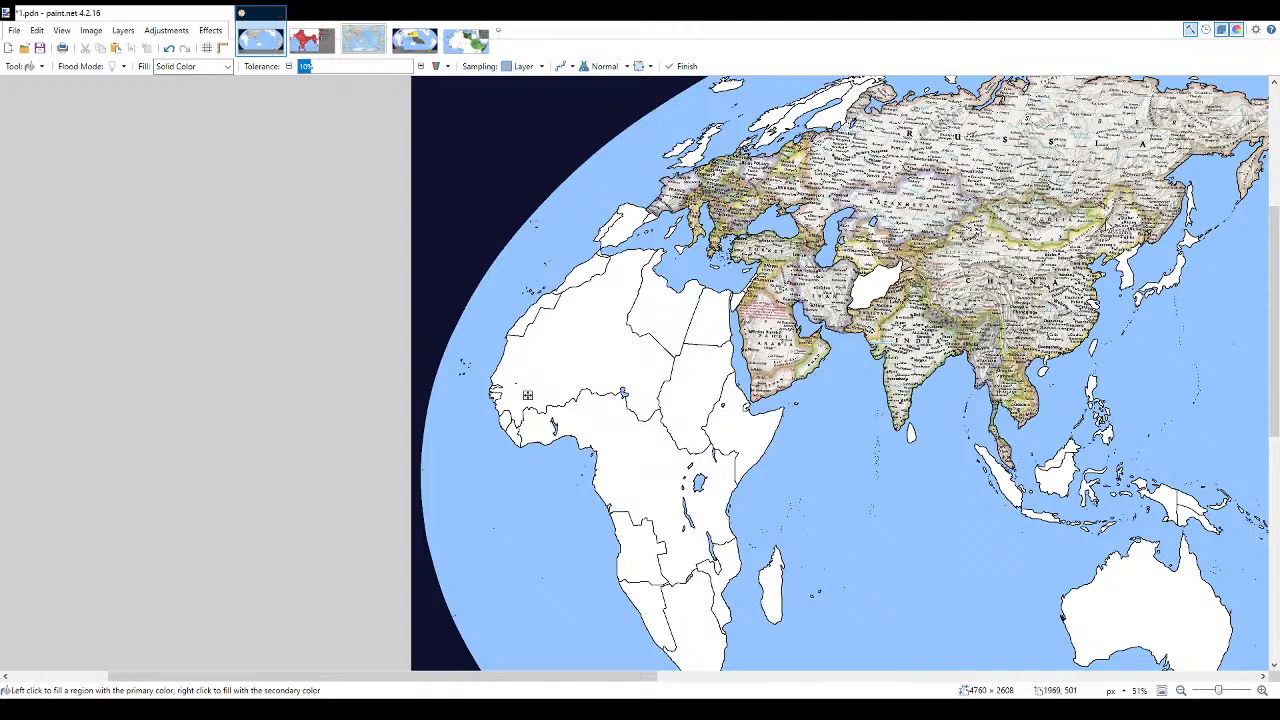
{"action": "key", "text": "r"}
{"action": "left_click", "coordinate": [1161, 690]}
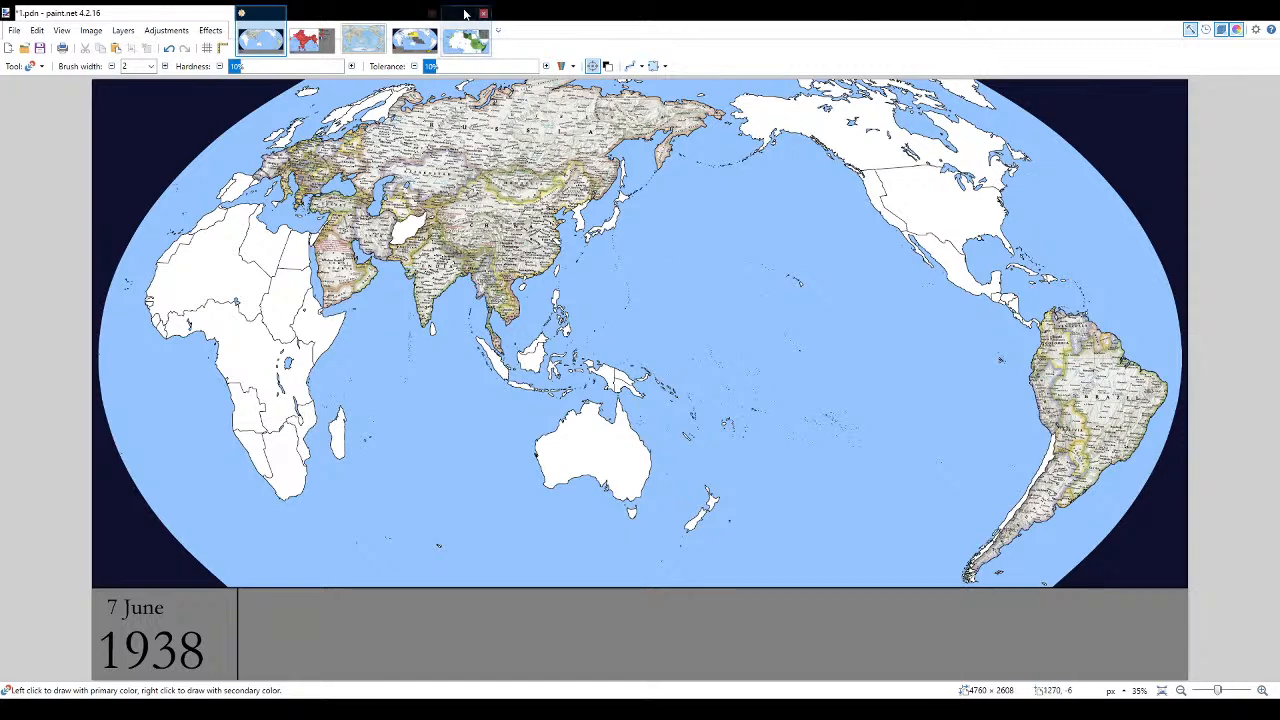
{"action": "left_click", "coordinate": [415, 42]}
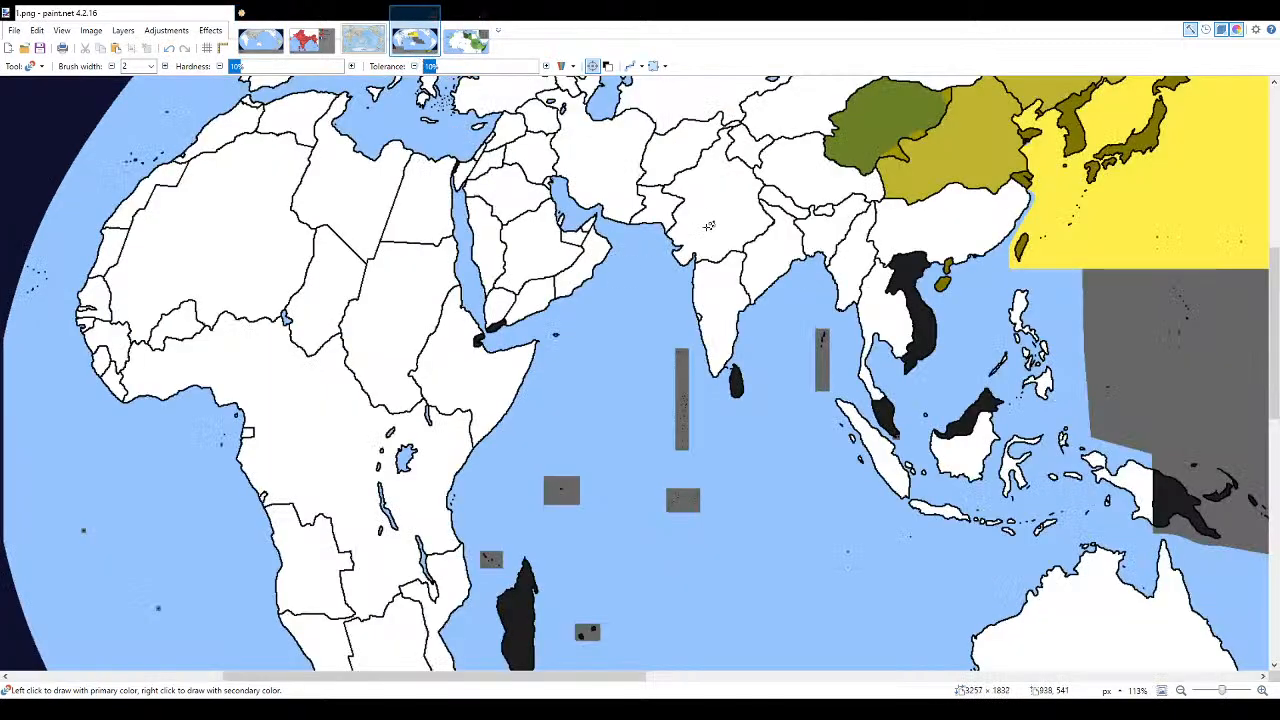
{"action": "scroll", "coordinate": [437, 366], "scroll_direction": "up", "scroll_amount": 2}
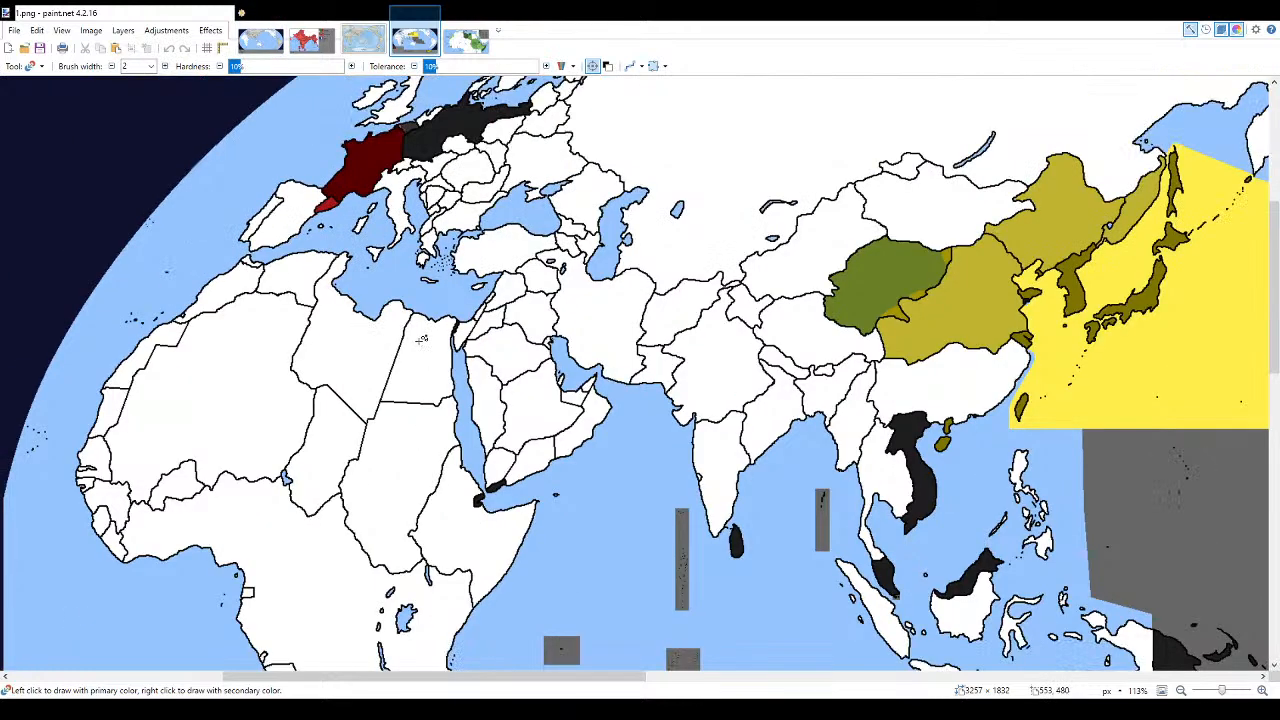
{"action": "left_click", "coordinate": [260, 42]}
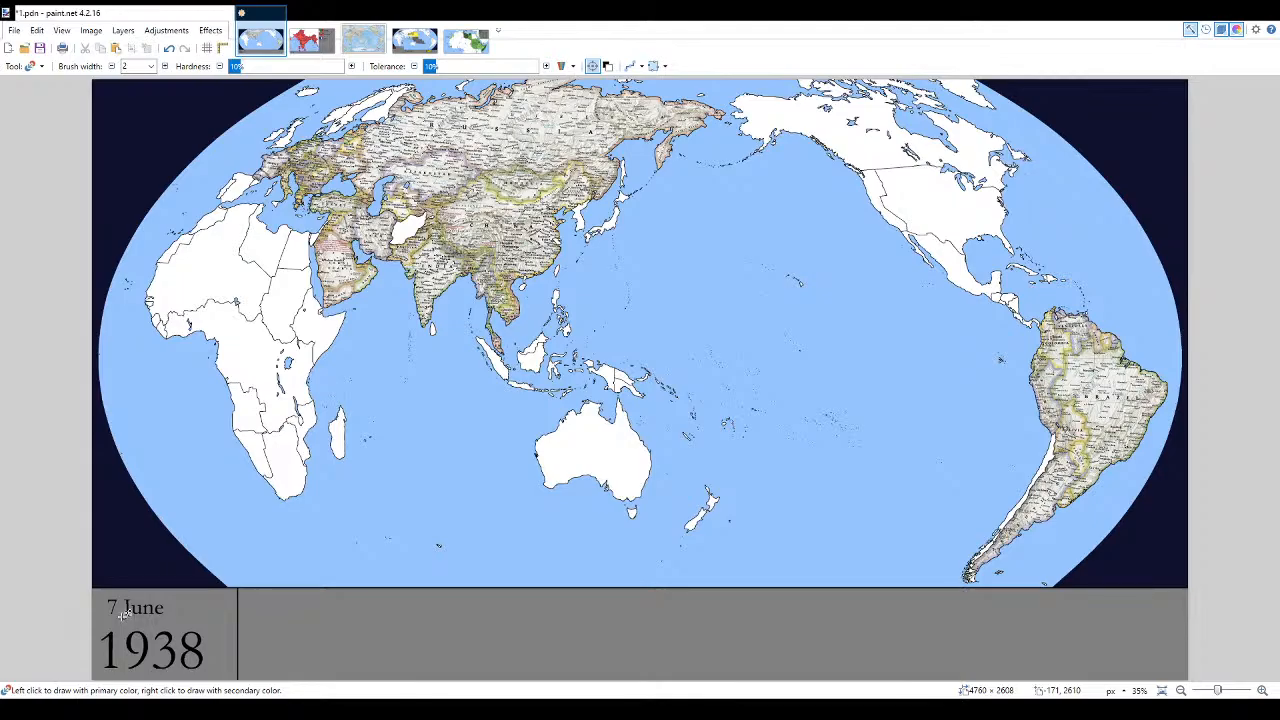
{"action": "scroll", "coordinate": [220, 274], "scroll_direction": "up", "scroll_amount": 5}
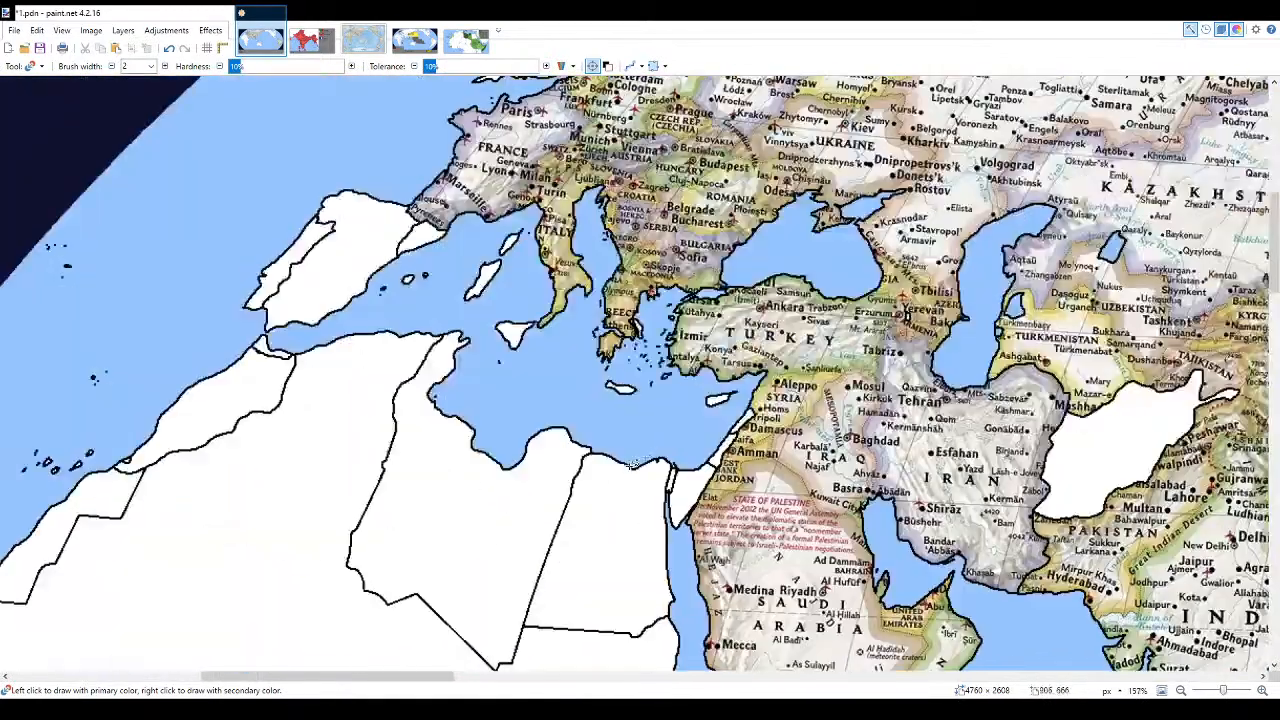
{"action": "scroll", "coordinate": [507, 398], "scroll_direction": "down", "scroll_amount": 2}
{"action": "left_click_drag", "start_coordinate": [997, 505], "coordinate": [524, 332]}
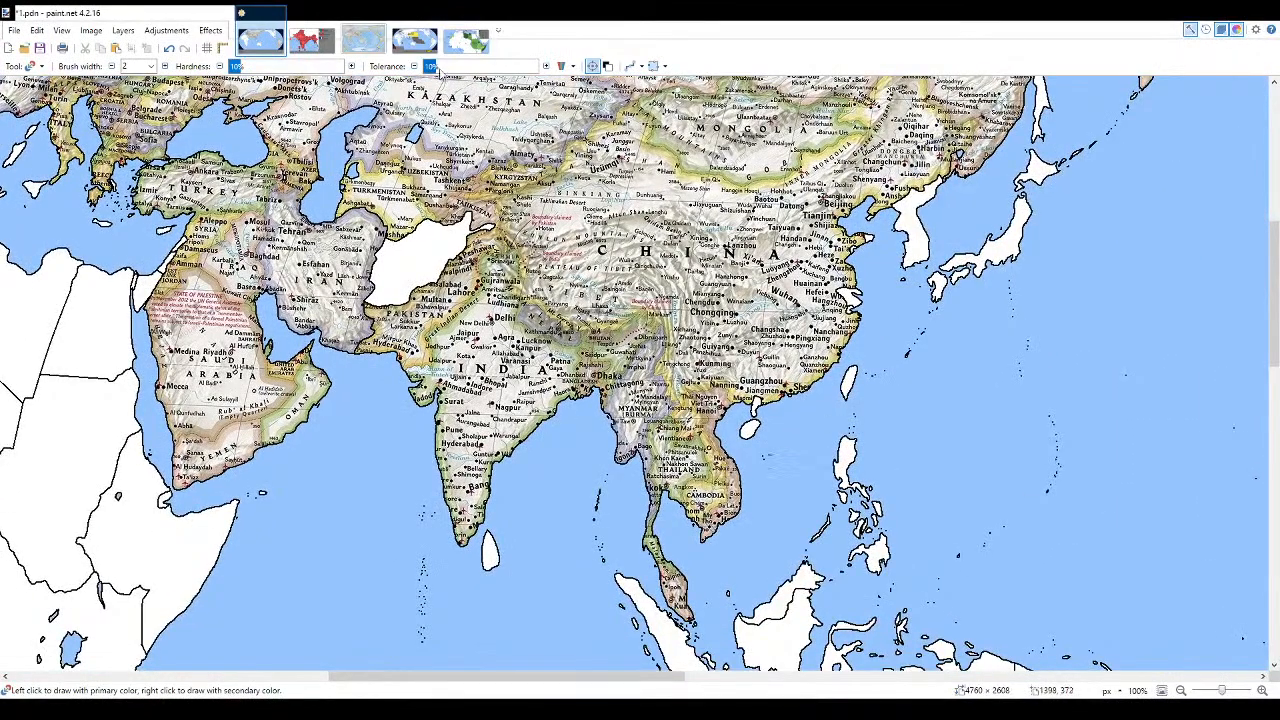
{"action": "left_click", "coordinate": [414, 40]}
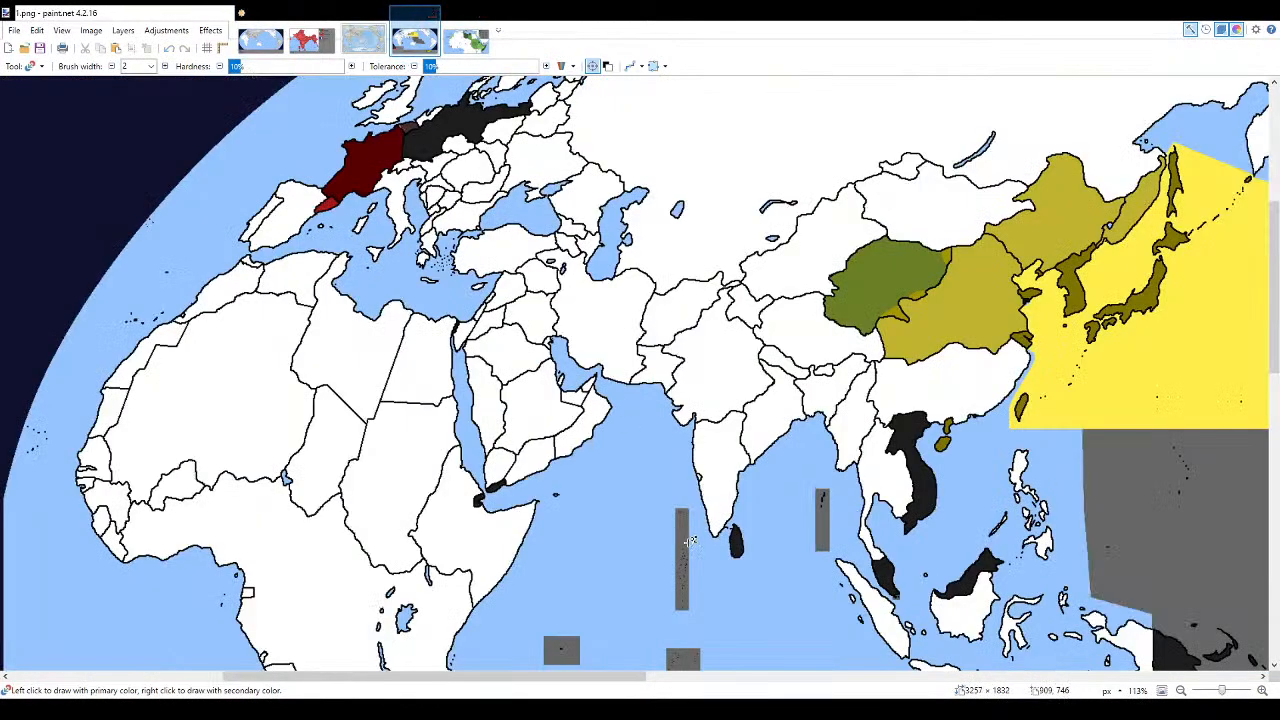
{"action": "left_click", "coordinate": [258, 42]}
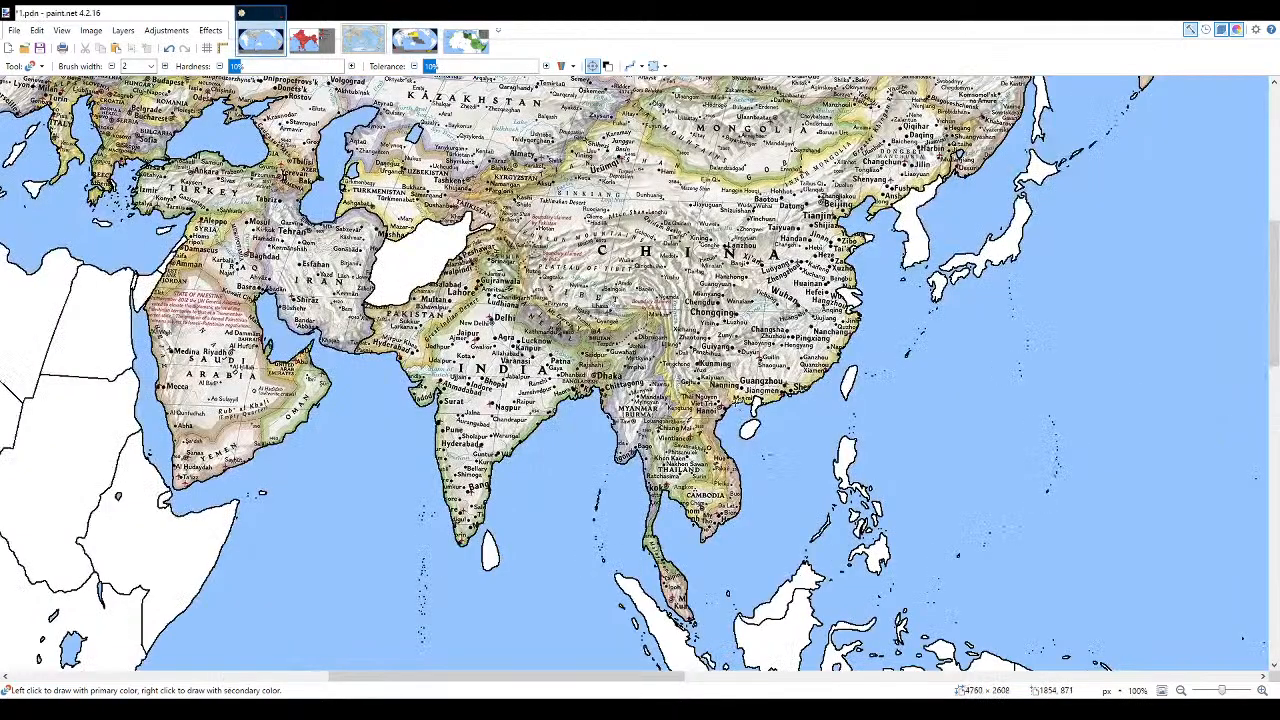
{"action": "scroll", "coordinate": [740, 407], "scroll_direction": "down", "scroll_amount": 3}
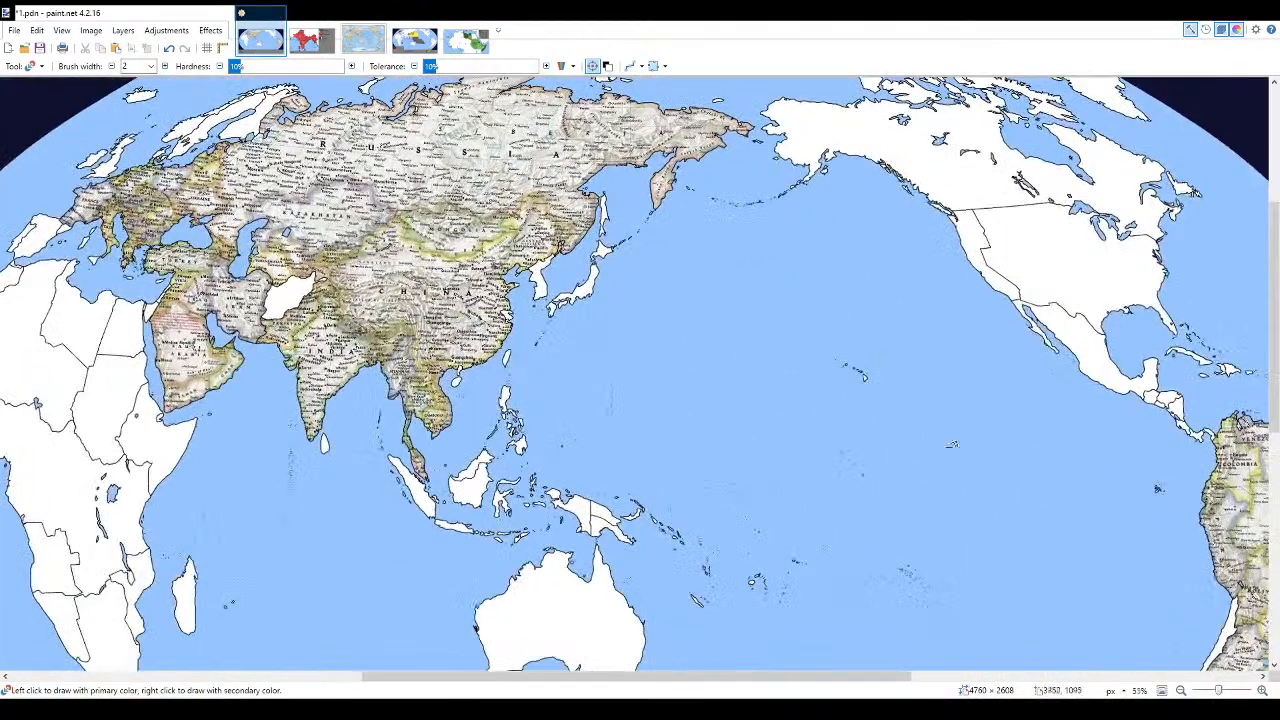
- Trace the Bolivia–Argentina border in black from the Chilean border east to Paraguay with a brush width of 2
{"action": "scroll", "coordinate": [996, 443], "scroll_direction": "up", "scroll_amount": 4}
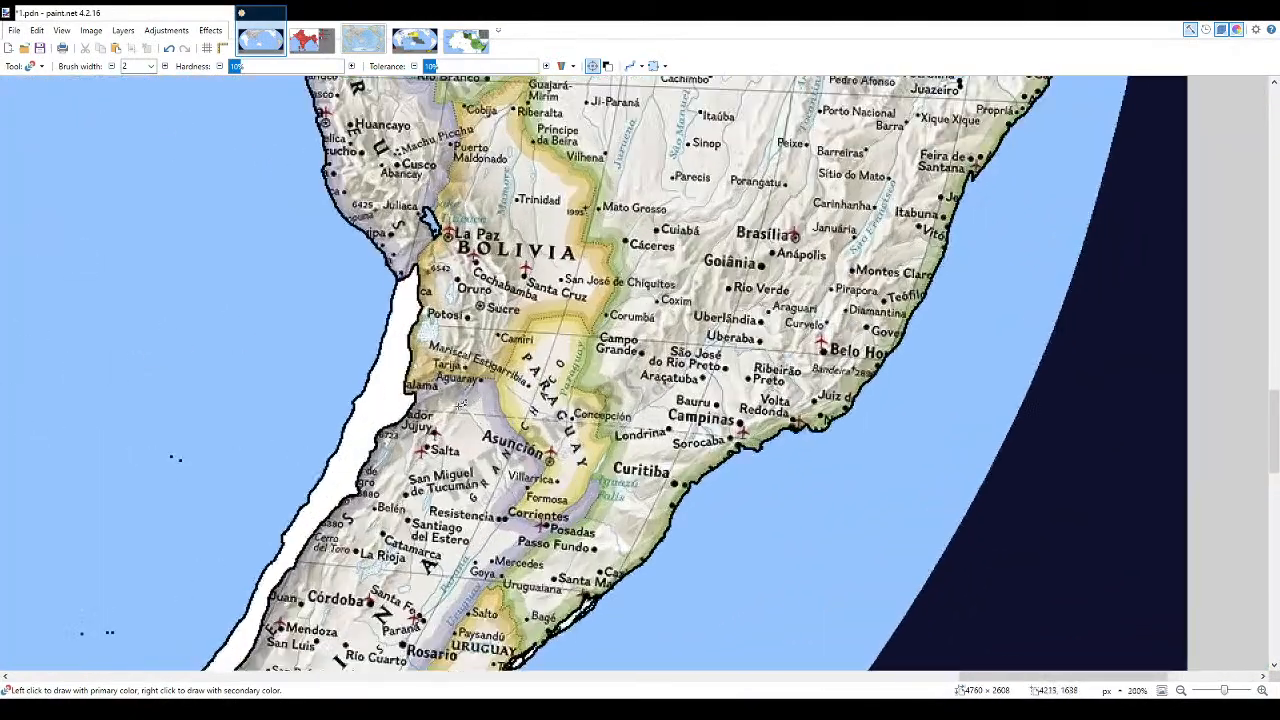
{"action": "scroll", "coordinate": [476, 402], "scroll_direction": "up", "scroll_amount": 6}
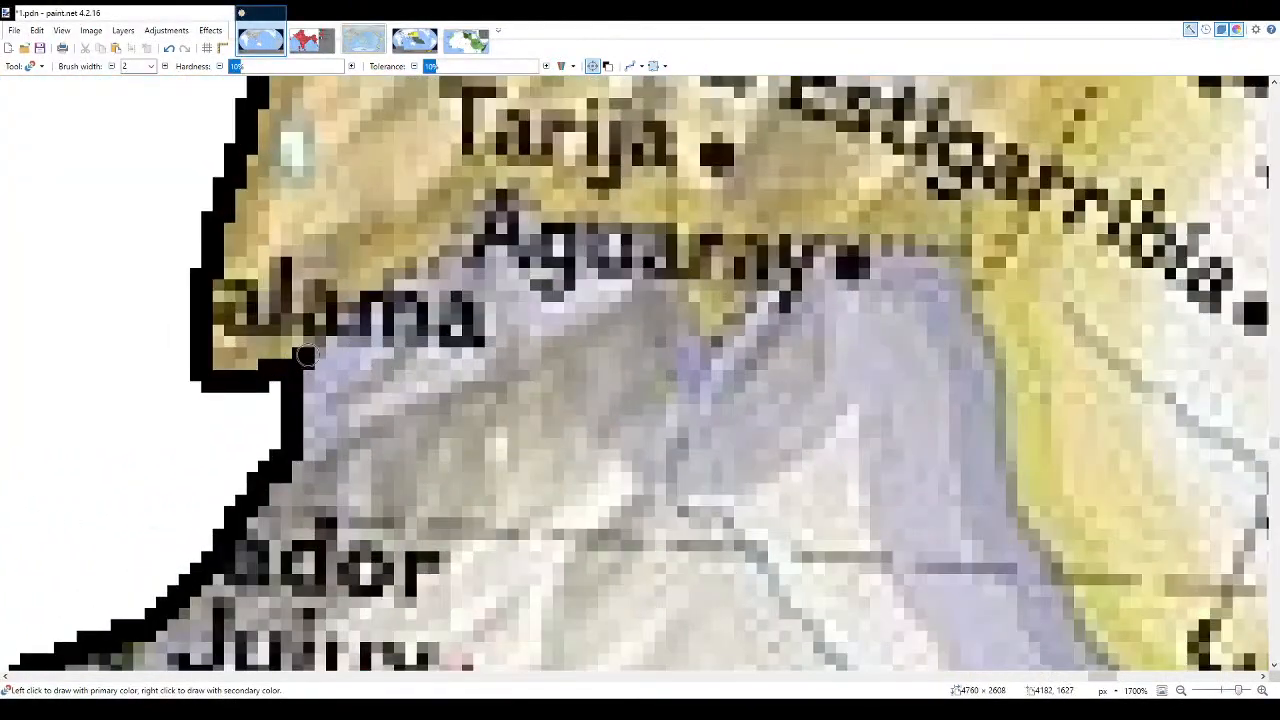
{"action": "mouse_move", "coordinate": [306, 355]}
{"action": "left_mouse_down"}
{"action": "mouse_move", "coordinate": [417, 274]}
{"action": "mouse_move", "coordinate": [450, 266]}
{"action": "mouse_move", "coordinate": [488, 211]}
{"action": "mouse_move", "coordinate": [535, 210]}
{"action": "mouse_move", "coordinate": [662, 255]}
{"action": "mouse_move", "coordinate": [711, 345]}
{"action": "mouse_move", "coordinate": [752, 298]}
{"action": "mouse_move", "coordinate": [834, 246]}
{"action": "mouse_move", "coordinate": [926, 246]}
{"action": "mouse_move", "coordinate": [982, 282]}
{"action": "left_mouse_up"}
{"action": "scroll", "coordinate": [638, 400], "scroll_direction": "down", "scroll_amount": 7}
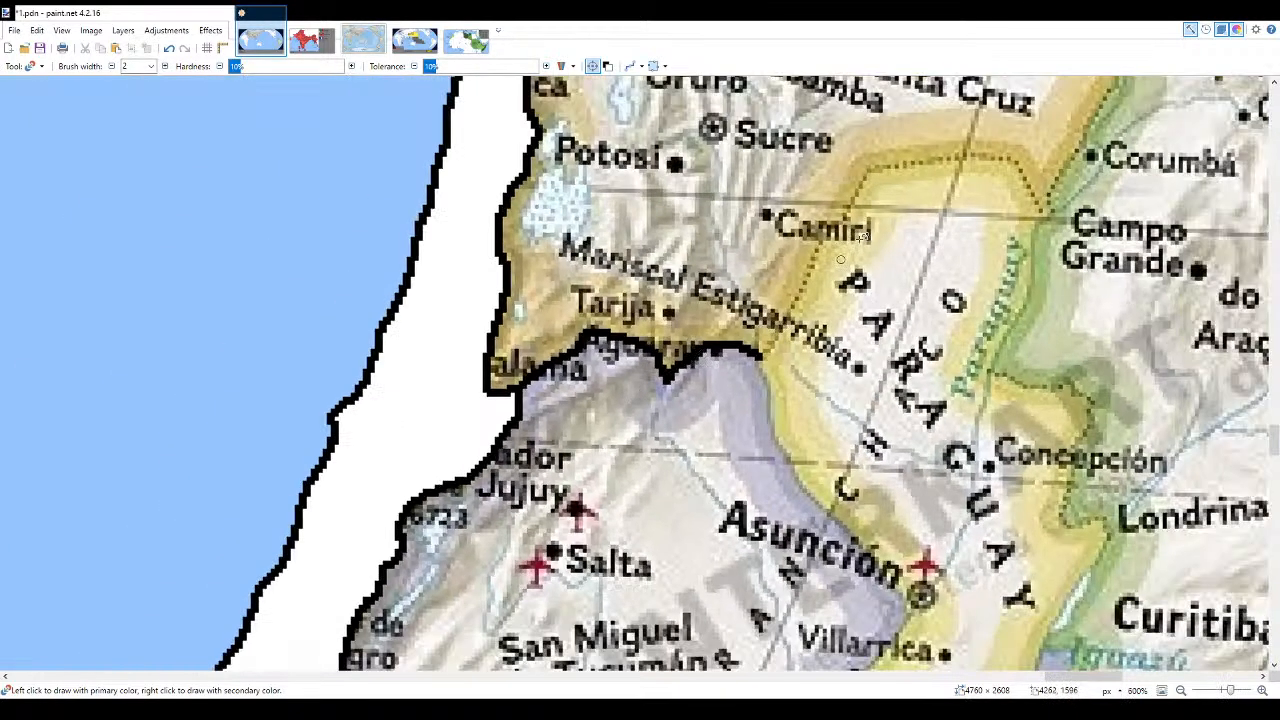
- Draw Bolivia's border with Paraguay as a straight black line past Camiri, and trace its northern stretch eastward along the dotted line
{"action": "key", "text": "o"}
{"action": "scroll", "coordinate": [934, 186], "scroll_direction": "up", "scroll_amount": 3}
{"action": "mouse_move", "coordinate": [826, 162]}
{"action": "left_mouse_down"}
{"action": "mouse_move", "coordinate": [777, 271]}
{"action": "mouse_move", "coordinate": [648, 472]}
{"action": "left_mouse_up"}
{"action": "key", "text": "r"}
{"action": "scroll", "coordinate": [1100, 236], "scroll_direction": "down", "scroll_amount": 3}
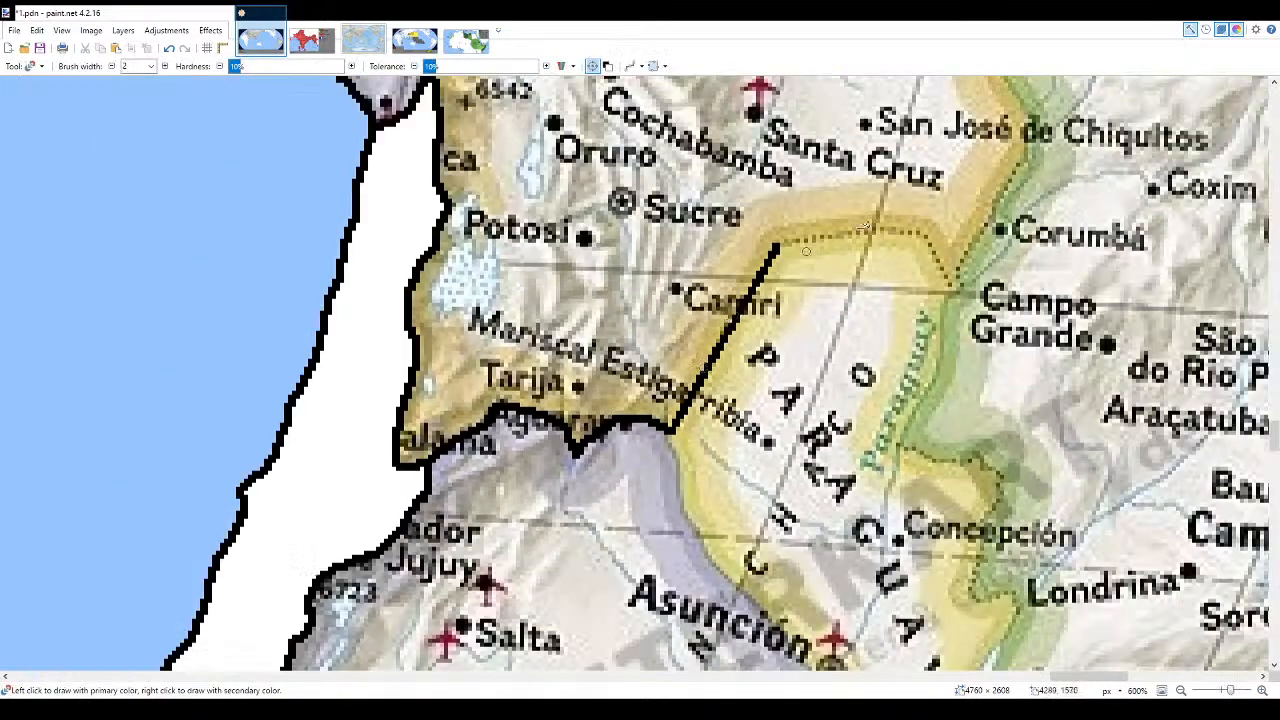
{"action": "scroll", "coordinate": [862, 215], "scroll_direction": "up", "scroll_amount": 6}
{"action": "mouse_move", "coordinate": [648, 288]}
{"action": "left_mouse_down"}
{"action": "mouse_move", "coordinate": [814, 251]}
{"action": "mouse_move", "coordinate": [916, 246]}
{"action": "mouse_move", "coordinate": [978, 251]}
{"action": "mouse_move", "coordinate": [1030, 296]}
{"action": "left_mouse_up"}
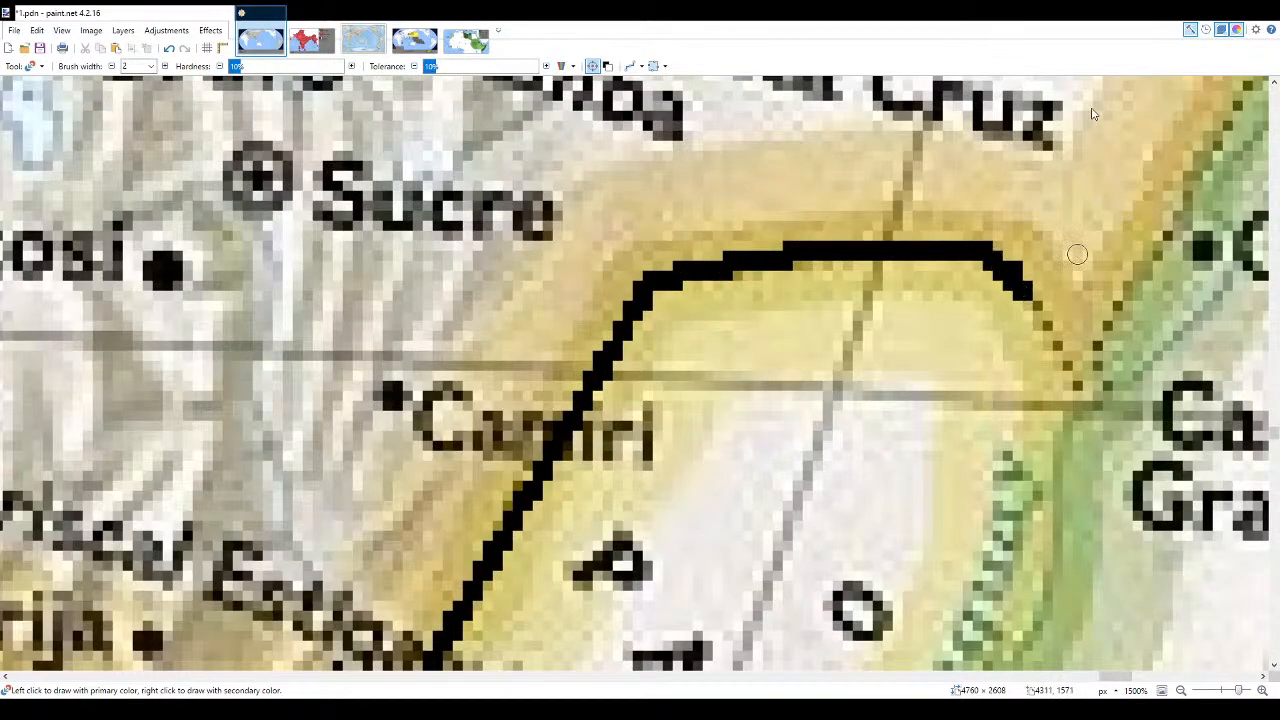
- Erase the eastern end of the Bolivia–Paraguay border and redraw it as a straight line down to the Brazilian border
{"action": "key", "text": "s"}
{"action": "left_click_drag", "start_coordinate": [972, 226], "coordinate": [1036, 310]}
{"action": "key", "text": "Delete"}
{"action": "key", "text": "ctrl+d"}
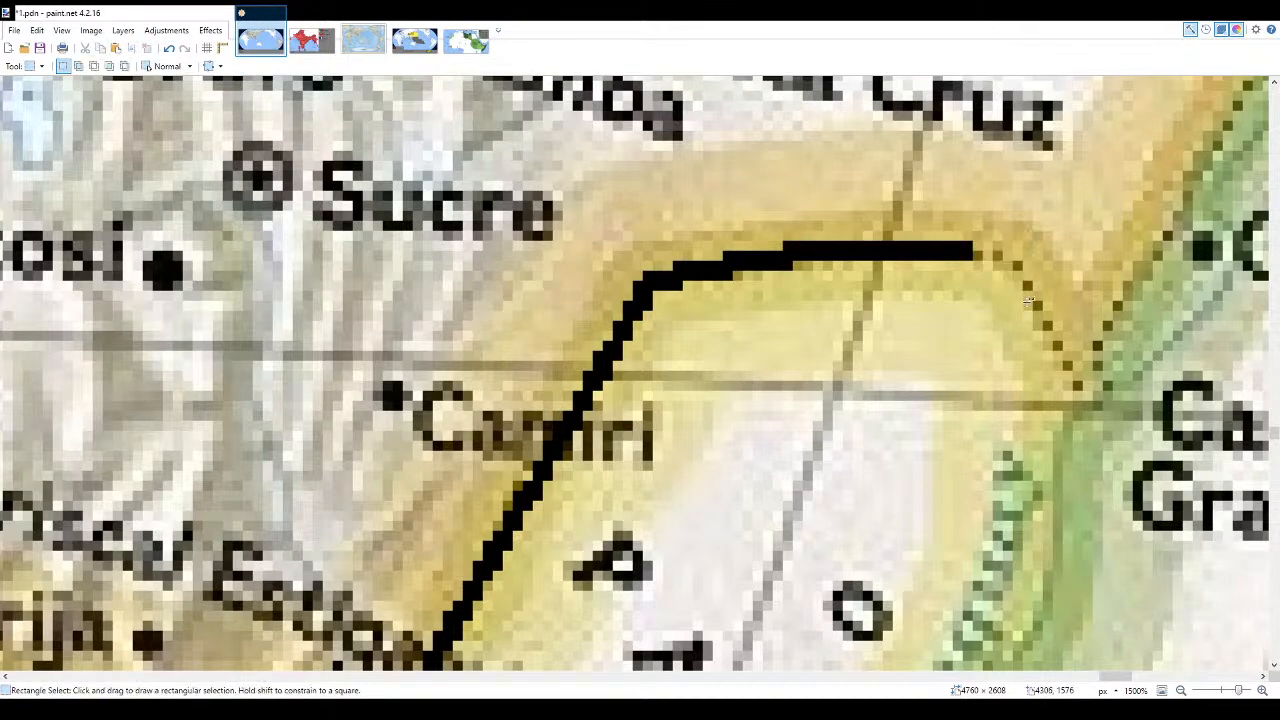
{"action": "key", "text": "o"}
{"action": "mouse_move", "coordinate": [1092, 407]}
{"action": "left_mouse_down"}
{"action": "mouse_move", "coordinate": [996, 255]}
{"action": "mouse_move", "coordinate": [1010, 255]}
{"action": "left_mouse_up"}
{"action": "key", "text": "r"}
- Trace the northern Paraguay–Brazil border in black along the Paraguay River up to the Bolivian border corner
{"action": "scroll", "coordinate": [1062, 394], "scroll_direction": "down", "scroll_amount": 2}
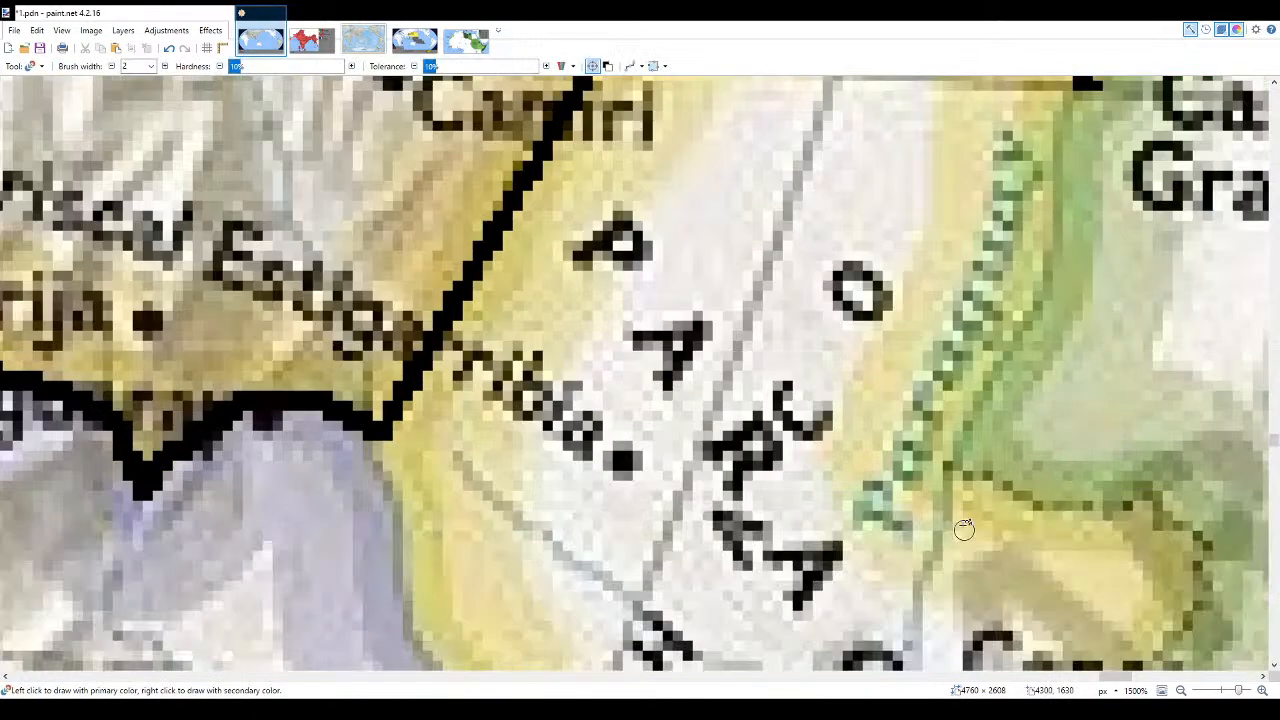
{"action": "mouse_move", "coordinate": [962, 460]}
{"action": "left_mouse_down"}
{"action": "mouse_move", "coordinate": [963, 428]}
{"action": "mouse_move", "coordinate": [1040, 287]}
{"action": "mouse_move", "coordinate": [1062, 200]}
{"action": "left_mouse_up"}
{"action": "scroll", "coordinate": [1044, 405], "scroll_direction": "up", "scroll_amount": 2}
{"action": "mouse_move", "coordinate": [1062, 432]}
{"action": "left_mouse_down"}
{"action": "mouse_move", "coordinate": [1084, 329]}
{"action": "mouse_move", "coordinate": [1064, 440]}
{"action": "mouse_move", "coordinate": [1064, 363]}
{"action": "mouse_move", "coordinate": [1086, 322]}
{"action": "left_mouse_up"}
{"action": "key", "text": "ctrl+z"}
{"action": "key", "text": "ctrl+z"}
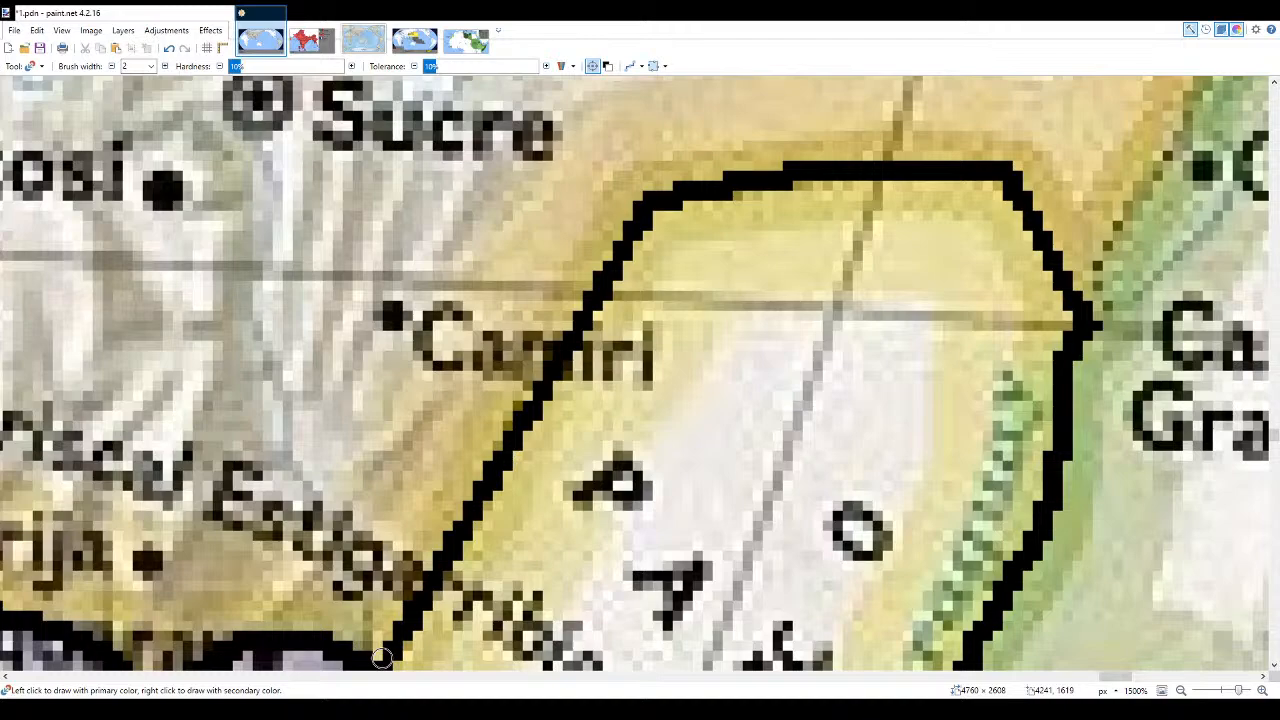
- Trace the rest of the Paraguay–Brazil border in black from Iguazú Falls north past Concepción to the existing line
{"action": "scroll", "coordinate": [383, 657], "scroll_direction": "down", "scroll_amount": 6}
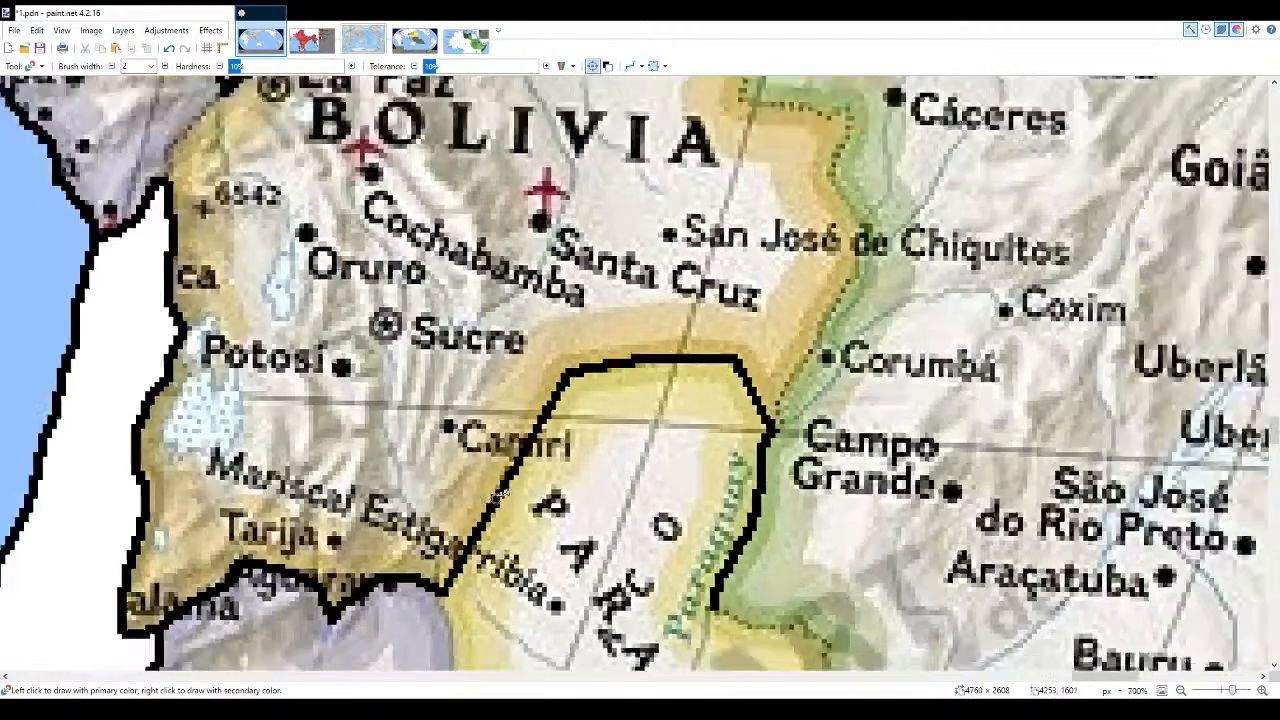
{"action": "scroll", "coordinate": [660, 470], "scroll_direction": "up", "scroll_amount": 4}
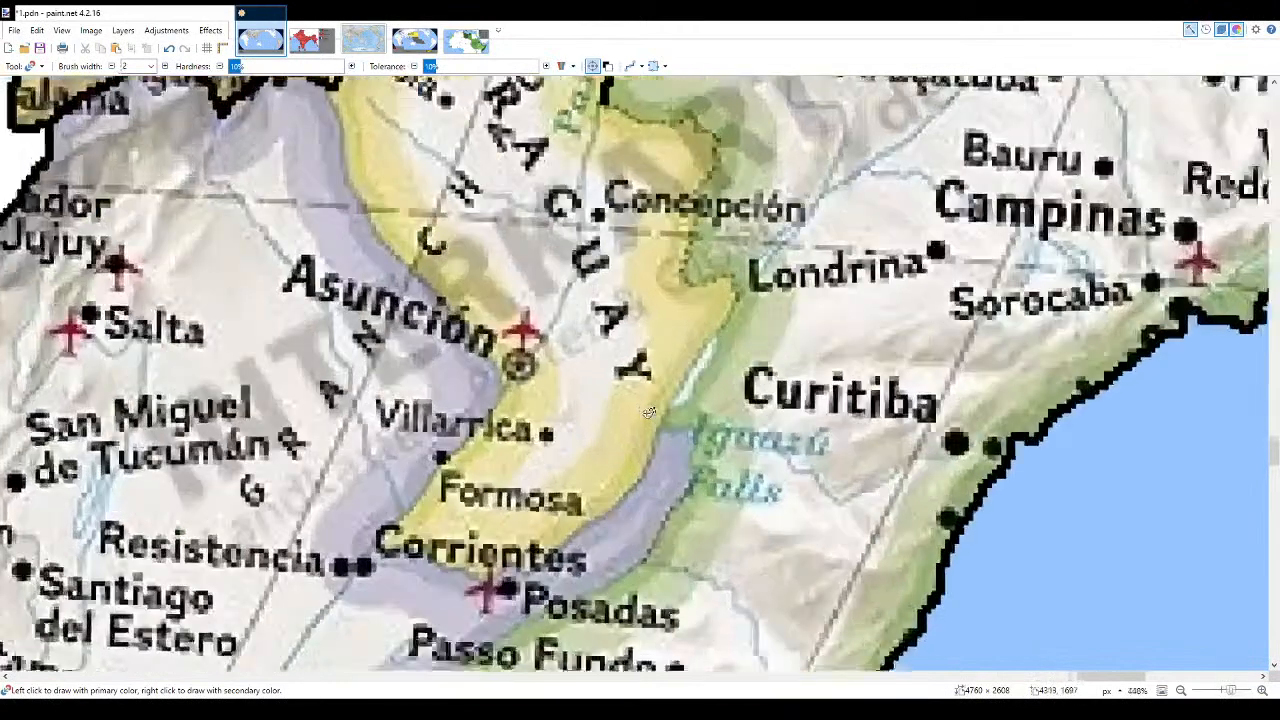
{"action": "left_click_drag", "start_coordinate": [669, 437], "coordinate": [712, 365]}
{"action": "key", "text": "ctrl+z"}
{"action": "mouse_move", "coordinate": [668, 448]}
{"action": "left_mouse_down"}
{"action": "mouse_move", "coordinate": [800, 210]}
{"action": "mouse_move", "coordinate": [764, 177]}
{"action": "mouse_move", "coordinate": [736, 195]}
{"action": "mouse_move", "coordinate": [700, 181]}
{"action": "left_mouse_up"}
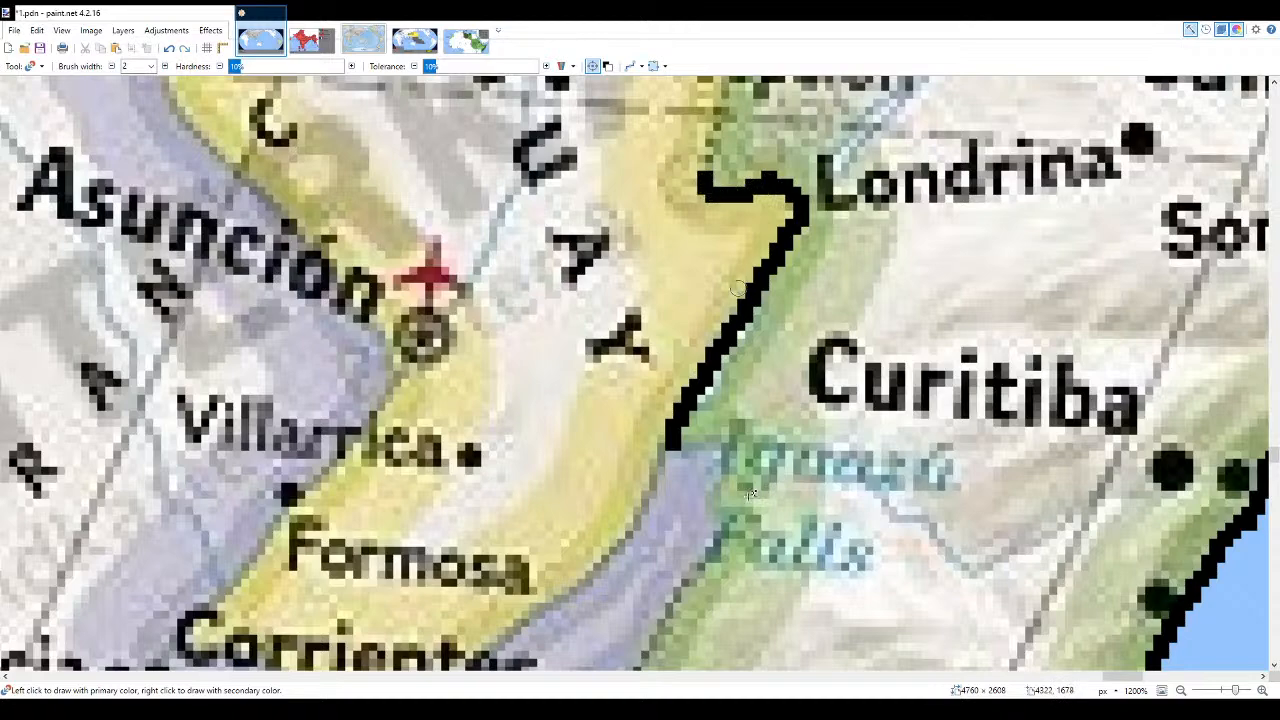
{"action": "scroll", "coordinate": [715, 546], "scroll_direction": "up", "scroll_amount": 5}
{"action": "mouse_move", "coordinate": [705, 580]}
{"action": "left_mouse_down"}
{"action": "mouse_move", "coordinate": [760, 371]}
{"action": "mouse_move", "coordinate": [704, 312]}
{"action": "mouse_move", "coordinate": [634, 312]}
{"action": "mouse_move", "coordinate": [589, 290]}
{"action": "left_mouse_up"}
{"action": "scroll", "coordinate": [695, 508], "scroll_direction": "down", "scroll_amount": 5}
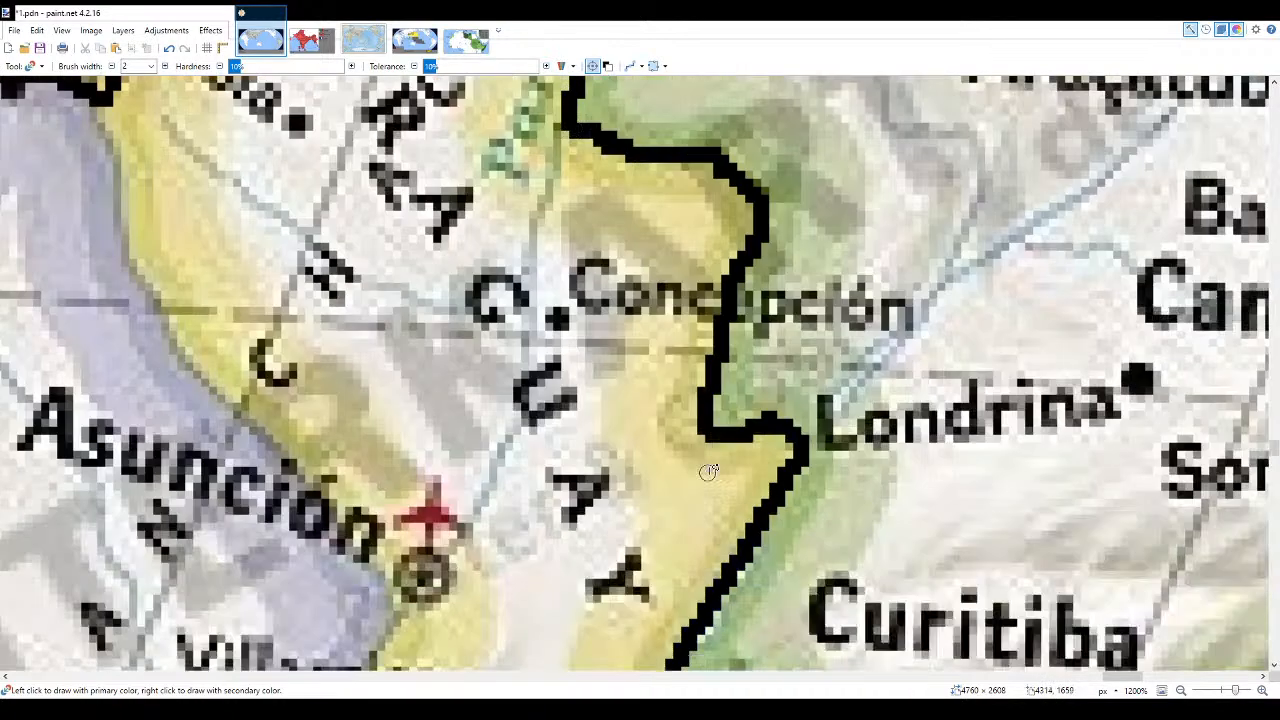
- Trace the Argentina–Brazil border in black from Iguazú Falls southwest past Posadas to Uruguaiana
{"action": "mouse_move", "coordinate": [668, 287]}
{"action": "left_mouse_down"}
{"action": "mouse_move", "coordinate": [718, 292]}
{"action": "mouse_move", "coordinate": [712, 330]}
{"action": "mouse_move", "coordinate": [728, 363]}
{"action": "mouse_move", "coordinate": [619, 525]}
{"action": "mouse_move", "coordinate": [585, 545]}
{"action": "left_mouse_up"}
{"action": "scroll", "coordinate": [585, 545], "scroll_direction": "down", "scroll_amount": 3}
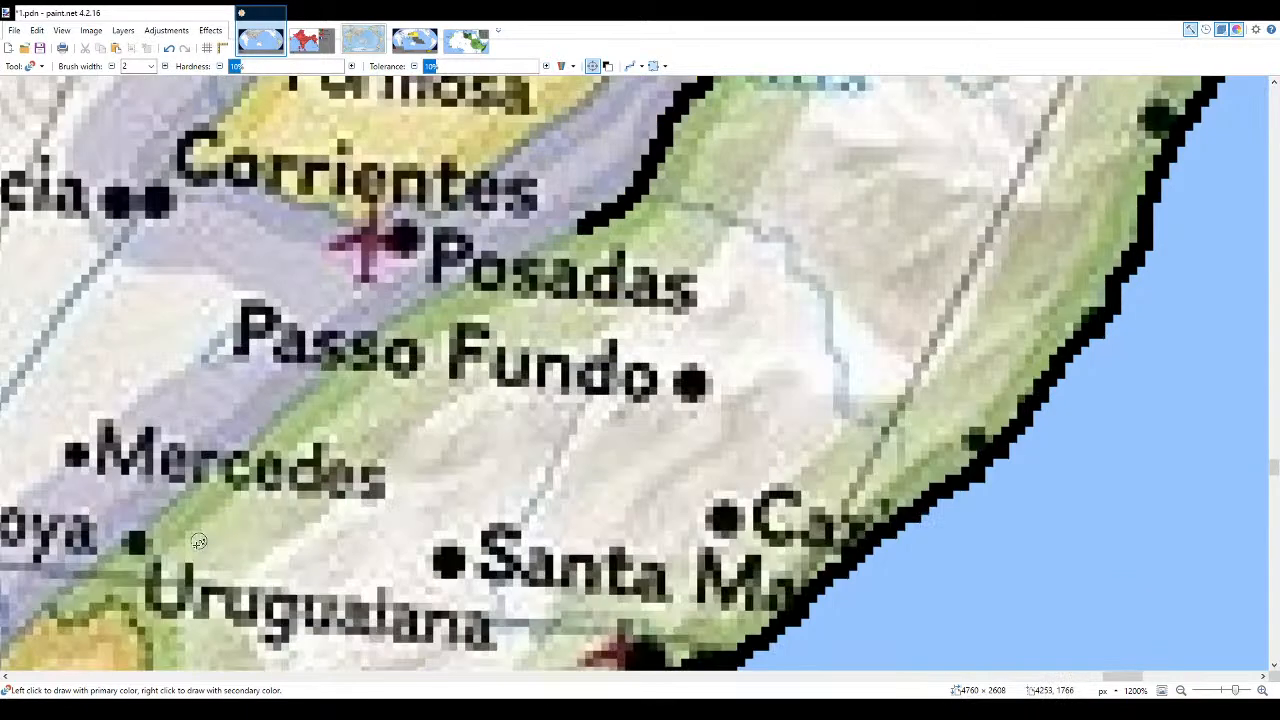
{"action": "mouse_move", "coordinate": [46, 605]}
{"action": "left_mouse_down"}
{"action": "mouse_move", "coordinate": [378, 331]}
{"action": "mouse_move", "coordinate": [580, 232]}
{"action": "left_mouse_up"}
- Trace the Uruguay–Brazil border in black from the Atlantic coast to the Argentine border near Uruguaiana
{"action": "scroll", "coordinate": [579, 230], "scroll_direction": "down", "scroll_amount": 1}
{"action": "scroll", "coordinate": [579, 230], "scroll_direction": "down", "scroll_amount": 4}
{"action": "mouse_move", "coordinate": [255, 596]}
{"action": "left_mouse_down"}
{"action": "mouse_move", "coordinate": [245, 504]}
{"action": "mouse_move", "coordinate": [191, 392]}
{"action": "mouse_move", "coordinate": [186, 336]}
{"action": "mouse_move", "coordinate": [177, 321]}
{"action": "mouse_move", "coordinate": [144, 326]}
{"action": "left_mouse_up"}
{"action": "mouse_move", "coordinate": [145, 280]}
{"action": "left_mouse_down"}
{"action": "mouse_move", "coordinate": [121, 205]}
{"action": "mouse_move", "coordinate": [50, 213]}
{"action": "left_mouse_up"}
- Fill the enclosed area of Argentina, Paraguay and Uruguay with solid white
{"action": "scroll", "coordinate": [405, 295], "scroll_direction": "down", "scroll_amount": 10}
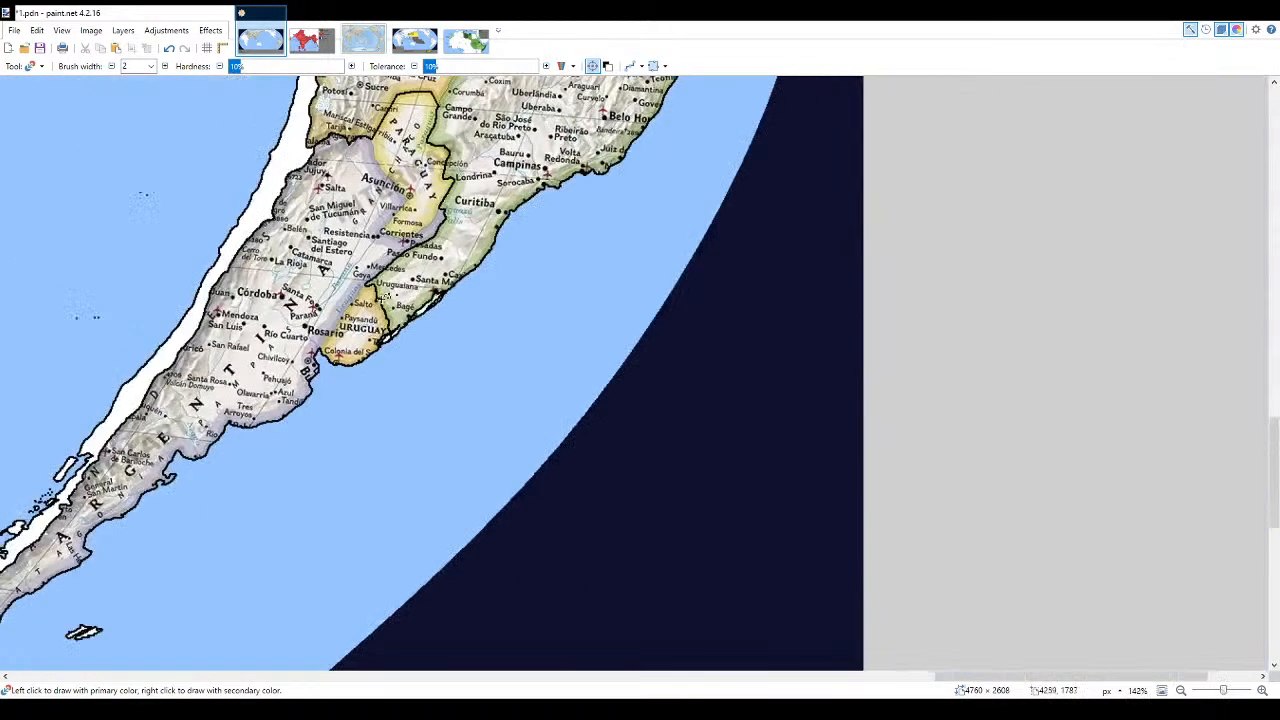
{"action": "key", "text": "f"}
{"action": "left_click", "coordinate": [325, 313]}
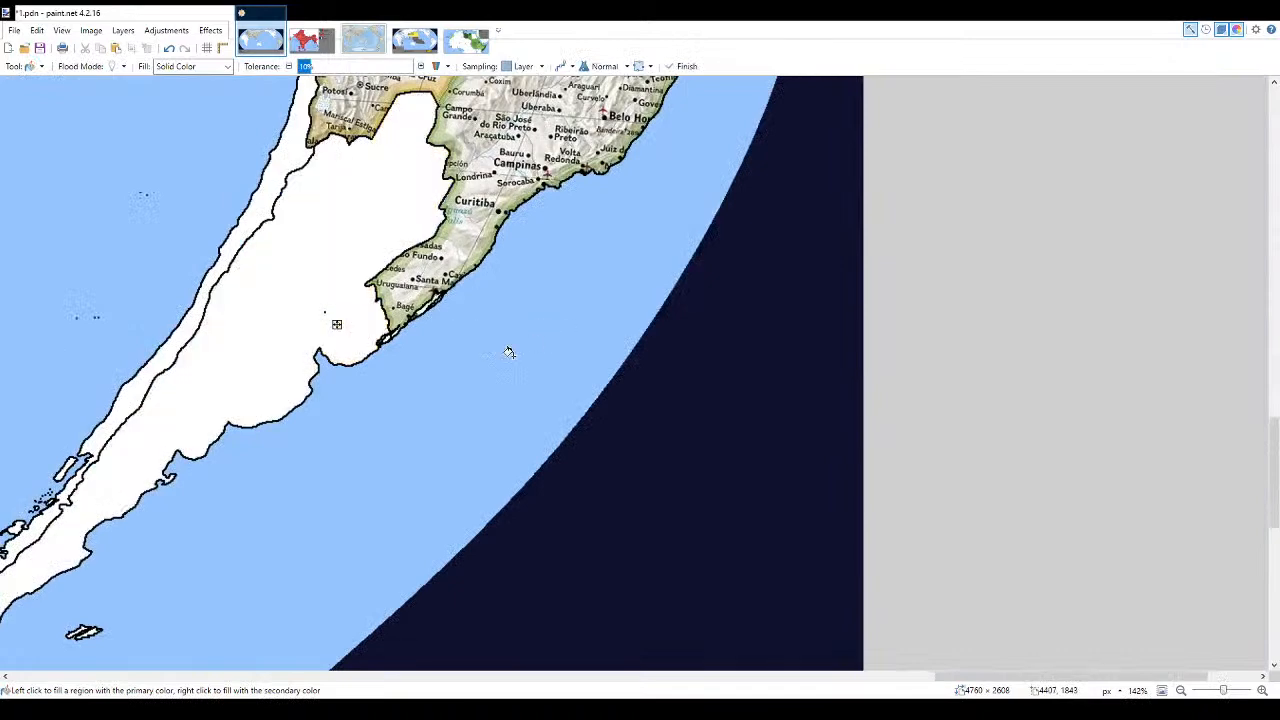
- Trace the Peru–Bolivia border in black from the Chilean border past Lake Titicaca north to the Brazilian border near Cobija
{"action": "scroll", "coordinate": [500, 350], "scroll_direction": "up", "scroll_amount": 3}
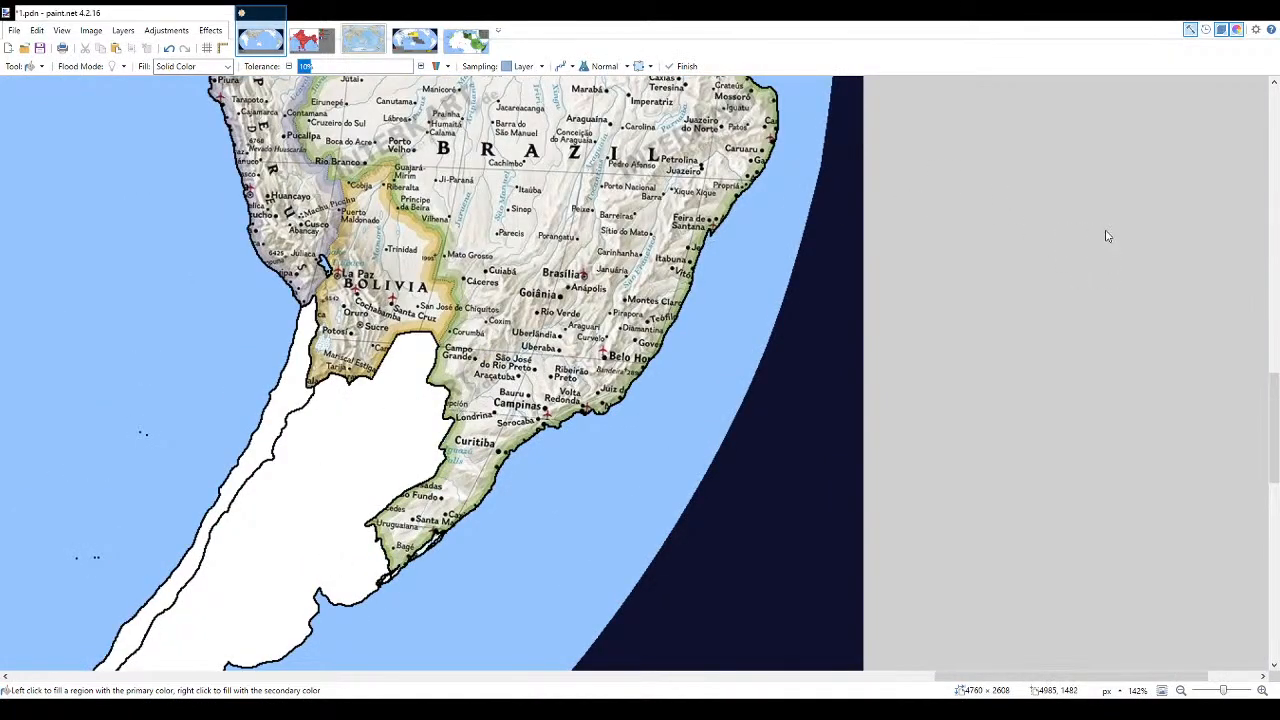
{"action": "key", "text": "b"}
{"action": "scroll", "coordinate": [470, 400], "scroll_direction": "up", "scroll_amount": 3}
{"action": "scroll", "coordinate": [305, 541], "scroll_direction": "up", "scroll_amount": 10}
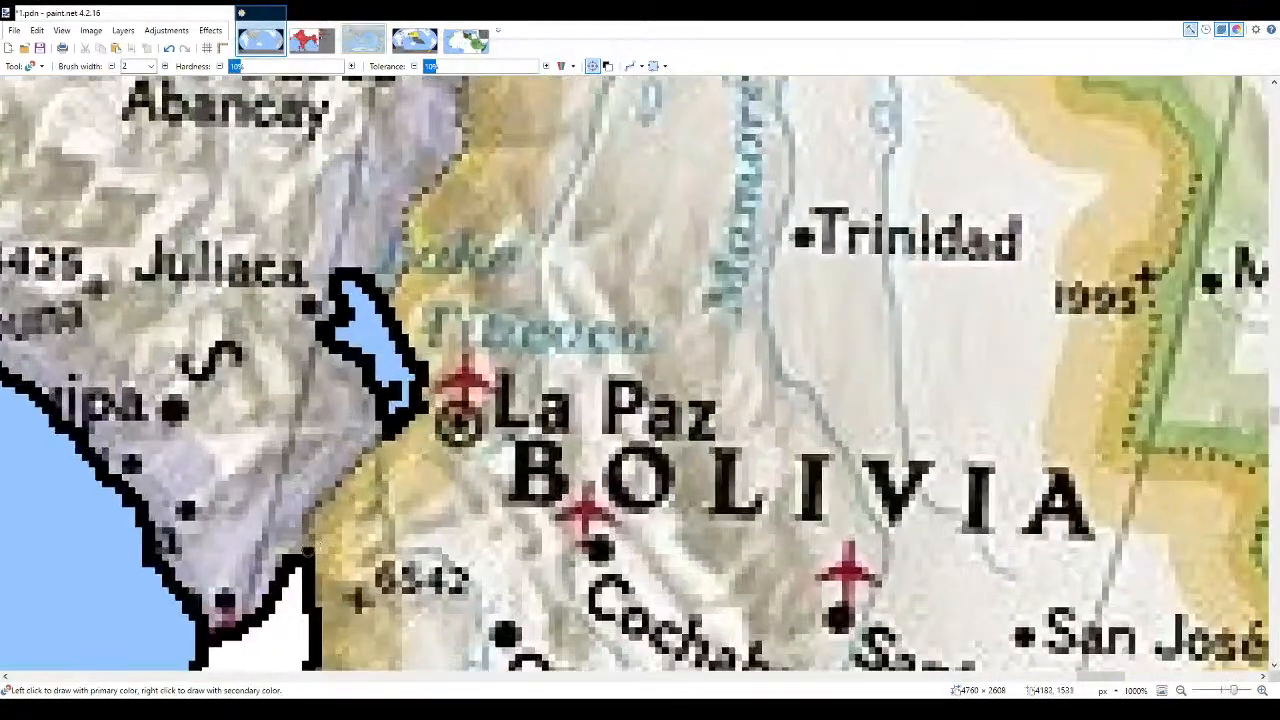
{"action": "mouse_move", "coordinate": [305, 541]}
{"action": "left_mouse_down"}
{"action": "mouse_move", "coordinate": [312, 510]}
{"action": "mouse_move", "coordinate": [392, 428]}
{"action": "left_mouse_up"}
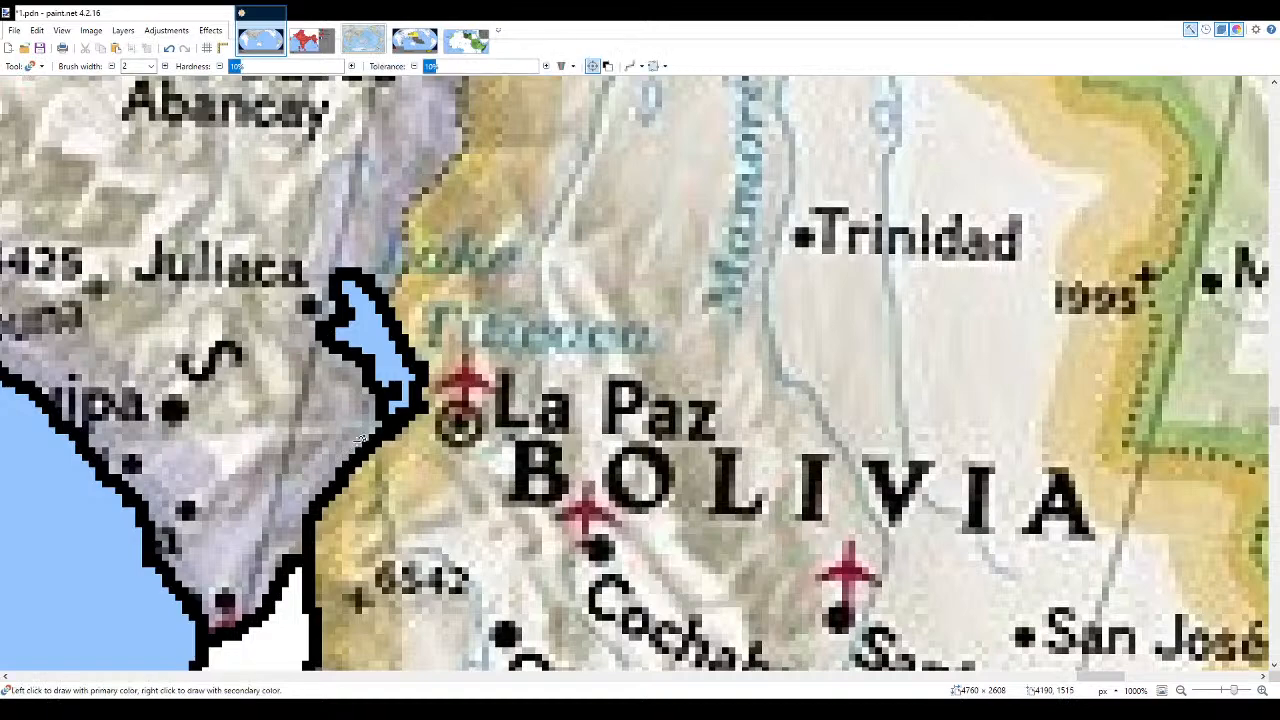
{"action": "scroll", "coordinate": [377, 444], "scroll_direction": "up", "scroll_amount": 3}
{"action": "mouse_move", "coordinate": [398, 520]}
{"action": "left_mouse_down"}
{"action": "mouse_move", "coordinate": [410, 446]}
{"action": "mouse_move", "coordinate": [469, 370]}
{"action": "mouse_move", "coordinate": [462, 340]}
{"action": "mouse_move", "coordinate": [523, 170]}
{"action": "mouse_move", "coordinate": [515, 122]}
{"action": "left_mouse_up"}
{"action": "scroll", "coordinate": [510, 118], "scroll_direction": "up", "scroll_amount": 3}
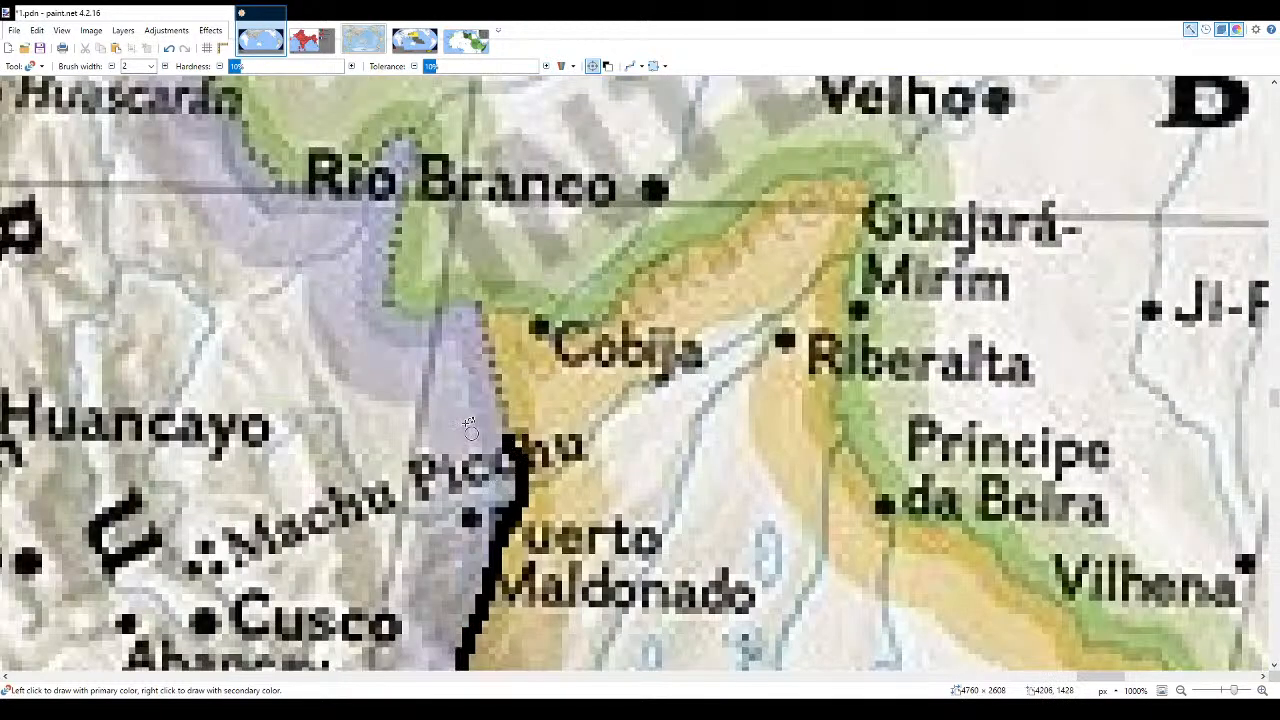
{"action": "left_click_drag", "start_coordinate": [481, 307], "coordinate": [505, 425]}
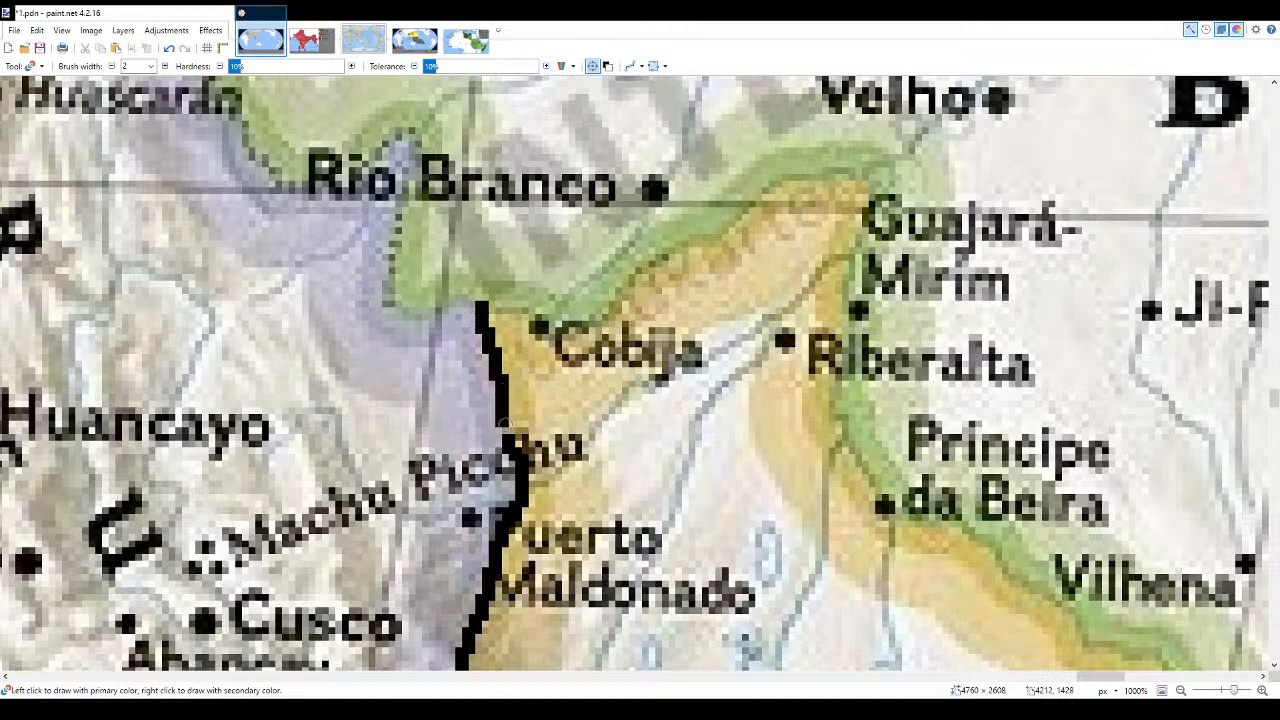
- Trace Bolivia's northern border with Brazil in black past Cobija, Guajará-Mirim and Príncipe da Beira towards Vilhena
{"action": "mouse_move", "coordinate": [493, 308]}
{"action": "left_mouse_down"}
{"action": "mouse_move", "coordinate": [571, 327]}
{"action": "mouse_move", "coordinate": [734, 226]}
{"action": "mouse_move", "coordinate": [780, 179]}
{"action": "mouse_move", "coordinate": [862, 182]}
{"action": "left_mouse_up"}
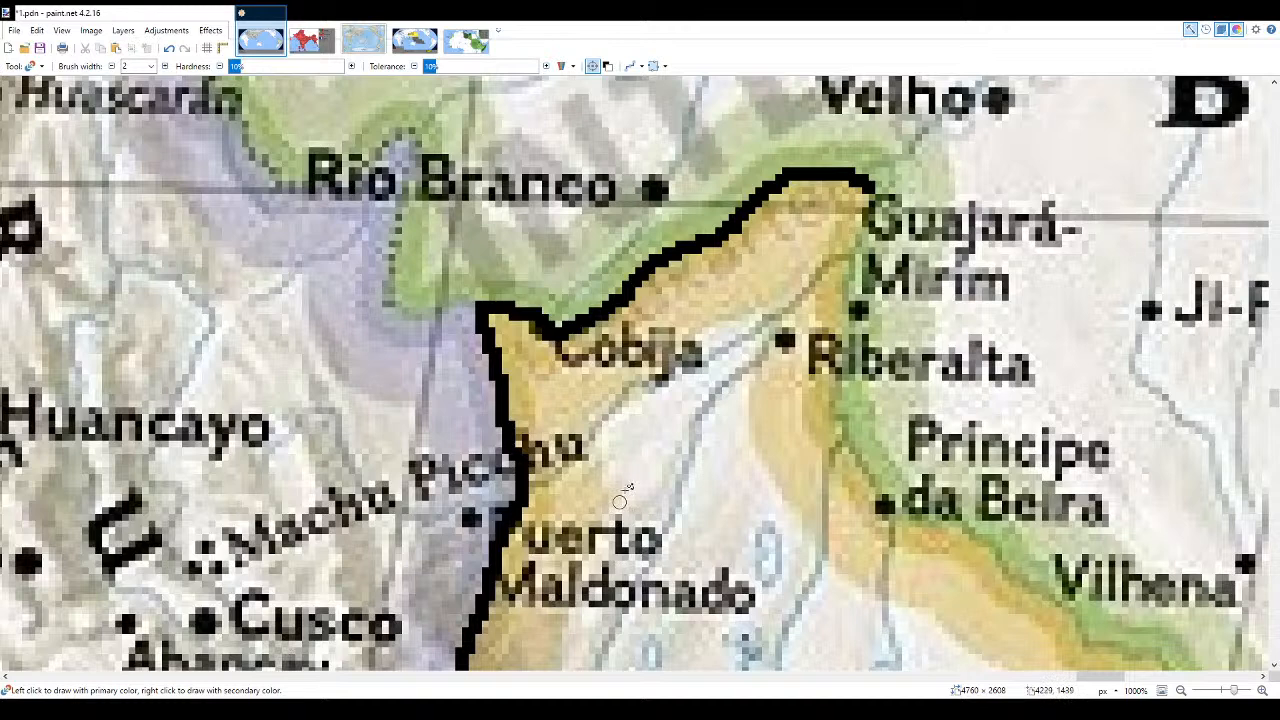
{"action": "mouse_move", "coordinate": [872, 195]}
{"action": "left_mouse_down"}
{"action": "mouse_move", "coordinate": [843, 318]}
{"action": "mouse_move", "coordinate": [845, 444]}
{"action": "mouse_move", "coordinate": [888, 512]}
{"action": "mouse_move", "coordinate": [974, 540]}
{"action": "mouse_move", "coordinate": [1090, 643]}
{"action": "left_mouse_up"}
{"action": "scroll", "coordinate": [1090, 643], "scroll_direction": "down", "scroll_amount": 9}
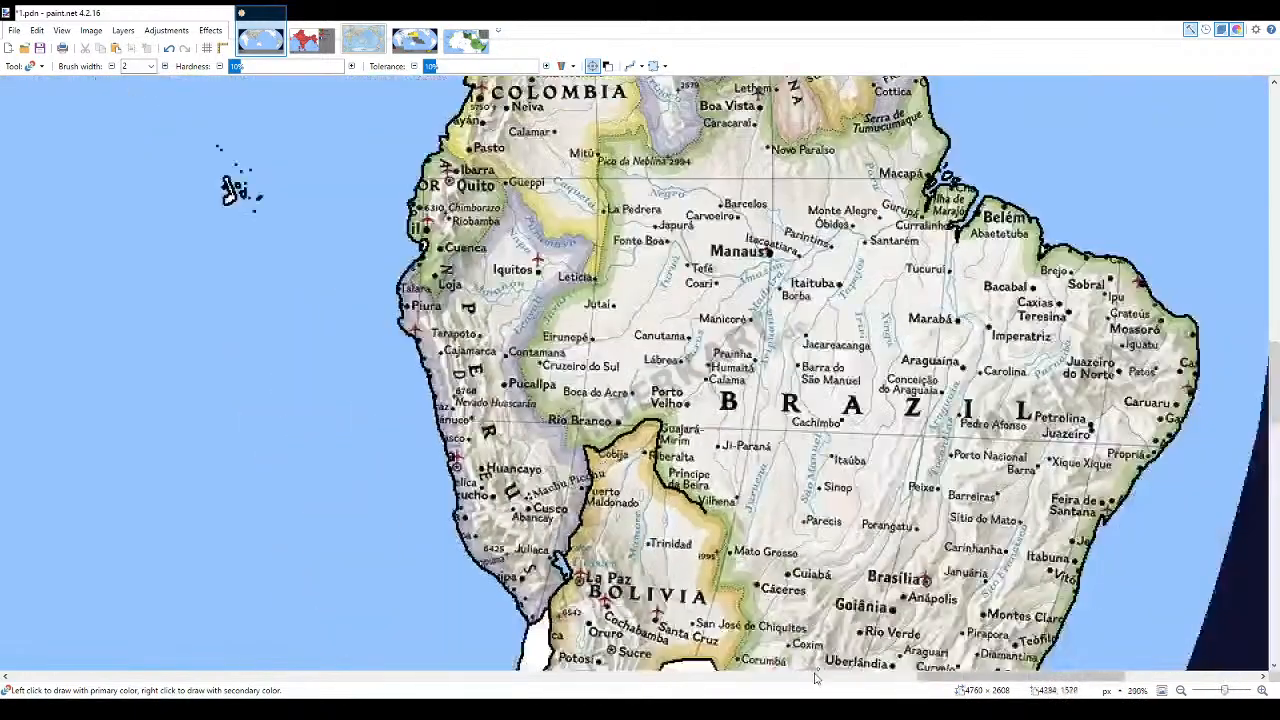
- Trace Bolivia's eastern border with Brazil in black past Mato Grosso and Corumbá down to the Paraguay border corner
{"action": "scroll", "coordinate": [955, 630], "scroll_direction": "up", "scroll_amount": 5}
{"action": "scroll", "coordinate": [955, 628], "scroll_direction": "up", "scroll_amount": 4}
{"action": "mouse_move", "coordinate": [648, 155]}
{"action": "left_mouse_down"}
{"action": "mouse_move", "coordinate": [736, 179]}
{"action": "mouse_move", "coordinate": [784, 256]}
{"action": "mouse_move", "coordinate": [773, 347]}
{"action": "mouse_move", "coordinate": [721, 420]}
{"action": "mouse_move", "coordinate": [737, 466]}
{"action": "mouse_move", "coordinate": [696, 622]}
{"action": "left_mouse_up"}
{"action": "scroll", "coordinate": [726, 582], "scroll_direction": "down", "scroll_amount": 3}
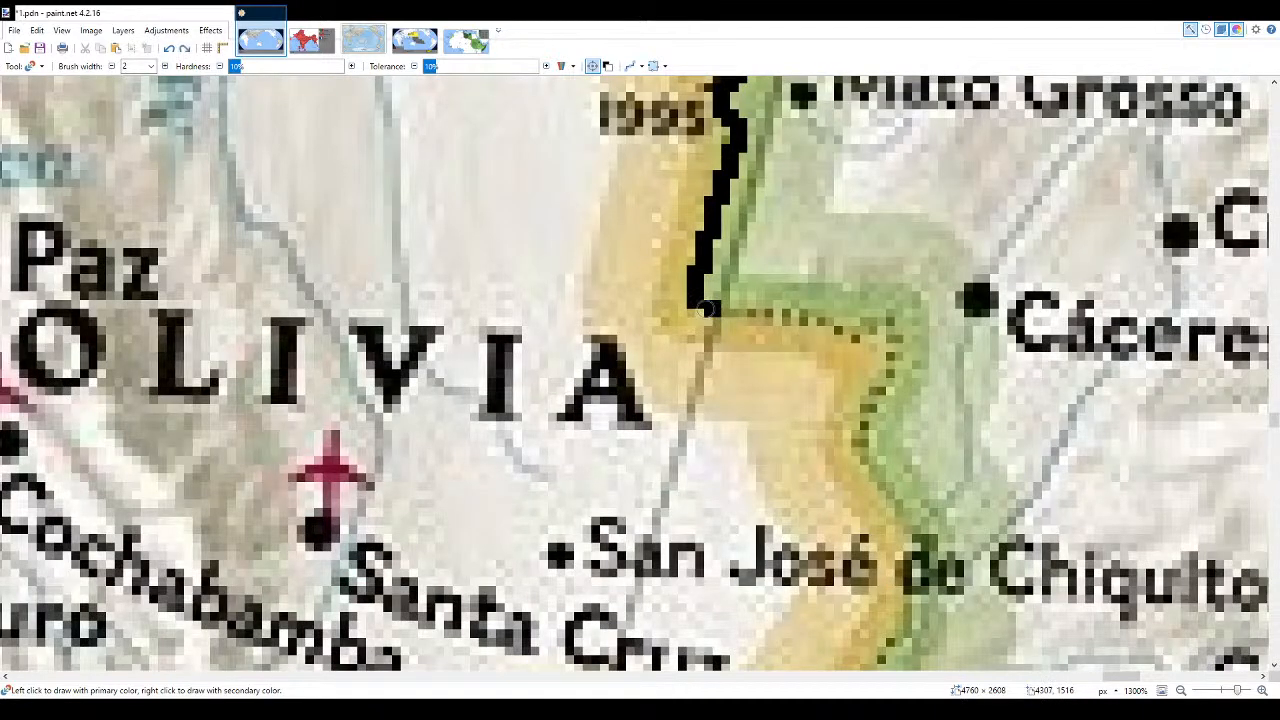
{"action": "mouse_move", "coordinate": [700, 308]}
{"action": "left_mouse_down"}
{"action": "mouse_move", "coordinate": [777, 311]}
{"action": "mouse_move", "coordinate": [836, 333]}
{"action": "mouse_move", "coordinate": [886, 326]}
{"action": "mouse_move", "coordinate": [896, 336]}
{"action": "mouse_move", "coordinate": [865, 423]}
{"action": "mouse_move", "coordinate": [868, 468]}
{"action": "mouse_move", "coordinate": [925, 545]}
{"action": "left_mouse_up"}
{"action": "scroll", "coordinate": [935, 470], "scroll_direction": "down", "scroll_amount": 3}
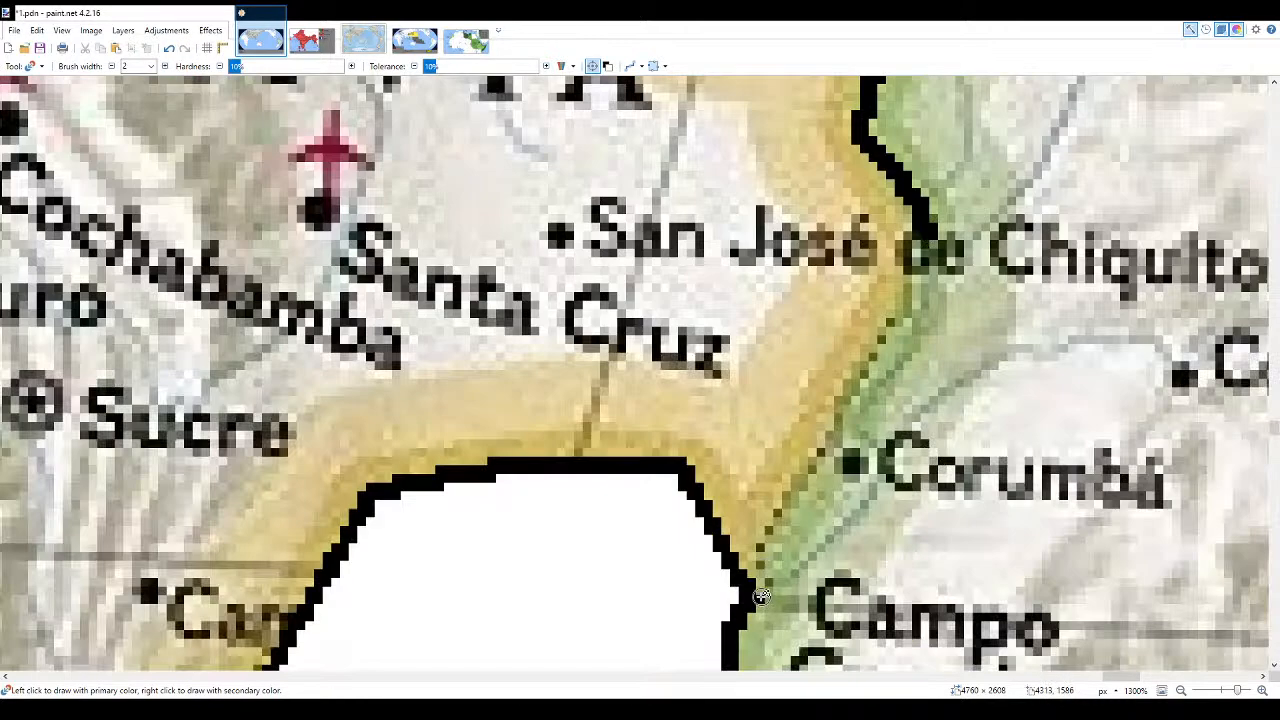
{"action": "mouse_move", "coordinate": [772, 573]}
{"action": "left_mouse_down"}
{"action": "mouse_move", "coordinate": [758, 540]}
{"action": "mouse_move", "coordinate": [900, 305]}
{"action": "mouse_move", "coordinate": [920, 242]}
{"action": "left_mouse_up"}
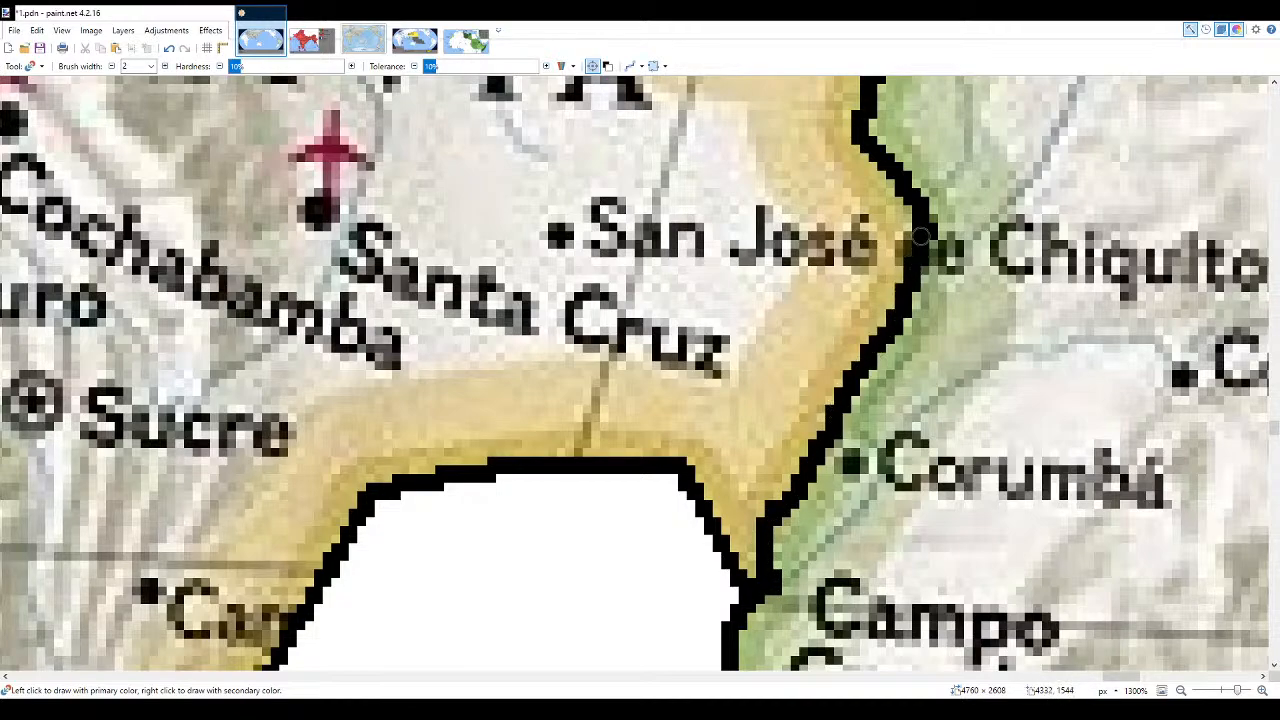
- Look over the map from South America across Africa and Asia for land that still shows the reference map
{"action": "scroll", "coordinate": [742, 270], "scroll_direction": "down", "scroll_amount": 5}
{"action": "scroll", "coordinate": [742, 270], "scroll_direction": "down", "scroll_amount": 6}
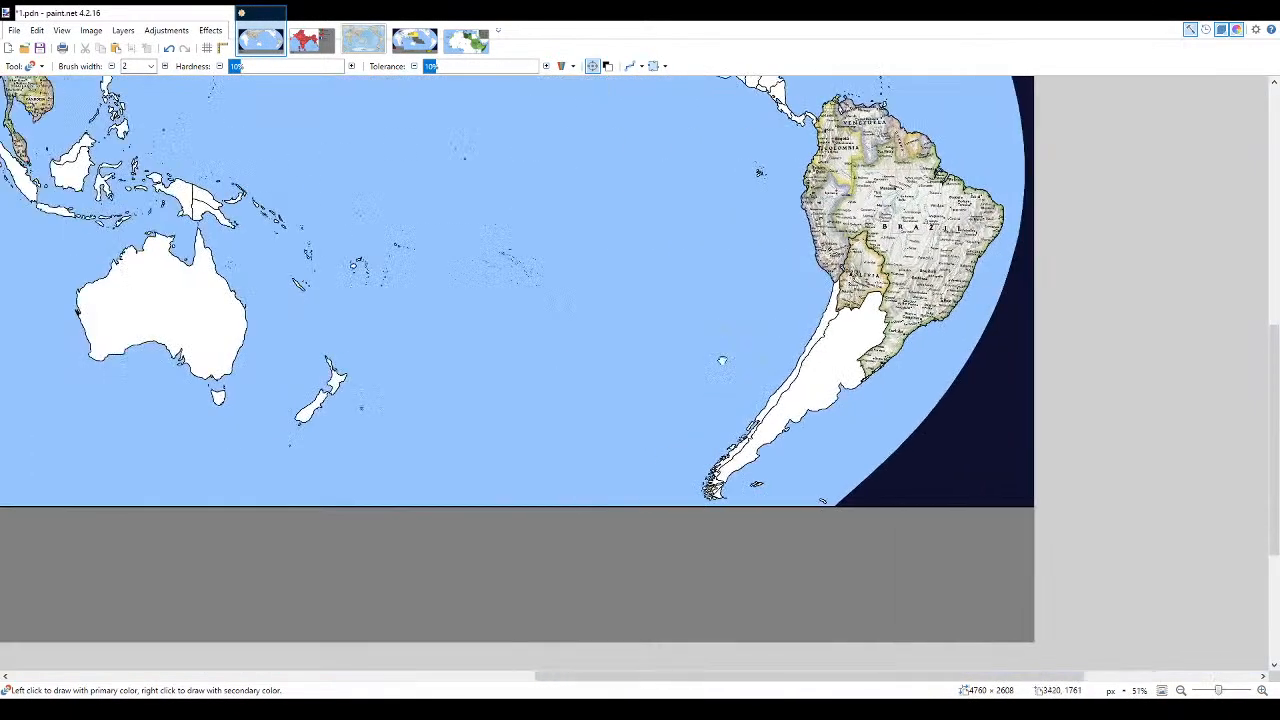
{"action": "scroll", "coordinate": [209, 214], "scroll_direction": "up", "scroll_amount": 3}
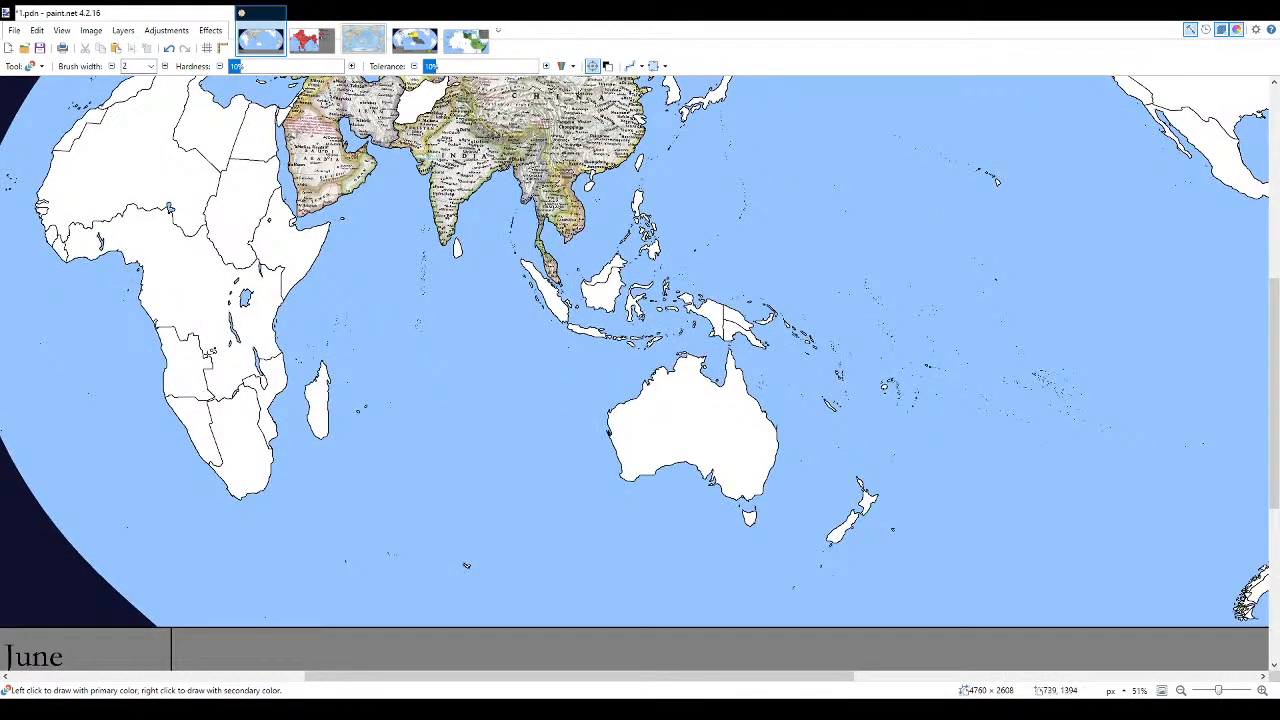
{"action": "scroll", "coordinate": [209, 360], "scroll_direction": "down", "scroll_amount": 2}
{"action": "scroll", "coordinate": [450, 160], "scroll_direction": "up", "scroll_amount": 3}
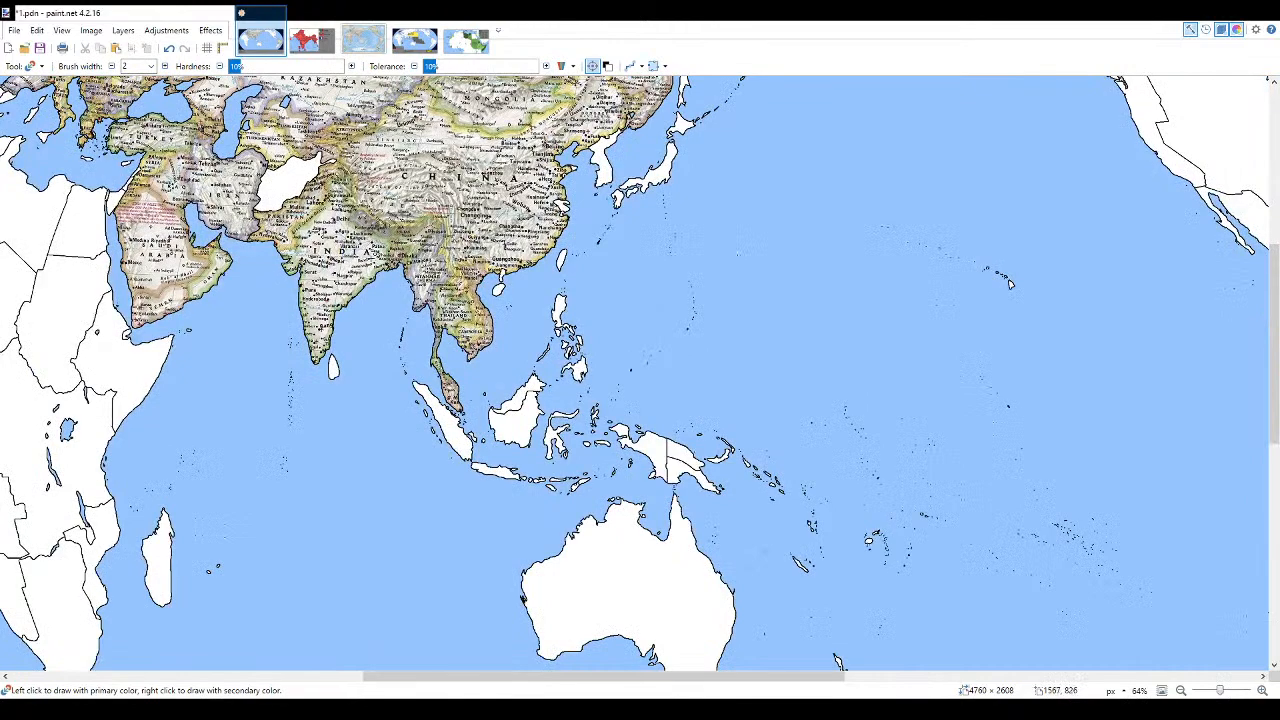
{"action": "scroll", "coordinate": [368, 250], "scroll_direction": "up", "scroll_amount": 3}
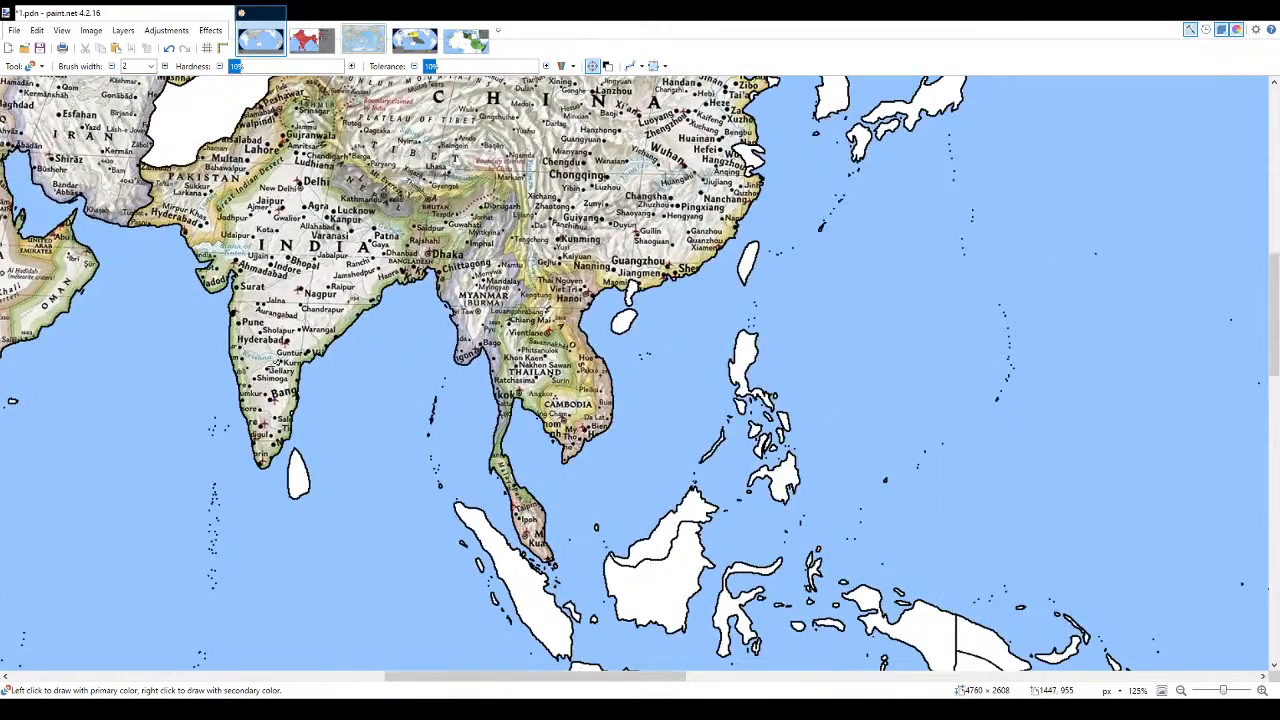
{"action": "scroll", "coordinate": [688, 279], "scroll_direction": "up", "scroll_amount": 3}
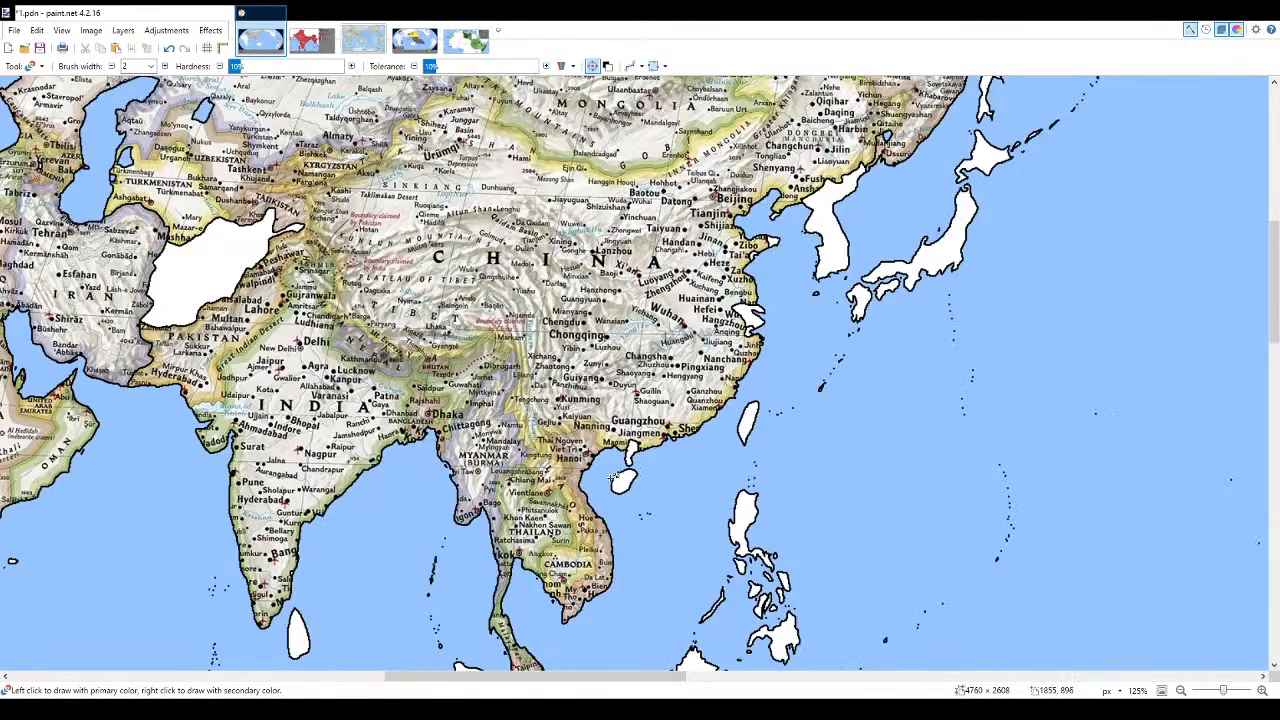
{"action": "scroll", "coordinate": [568, 574], "scroll_direction": "down", "scroll_amount": 6}
{"action": "scroll", "coordinate": [598, 449], "scroll_direction": "down", "scroll_amount": 5}
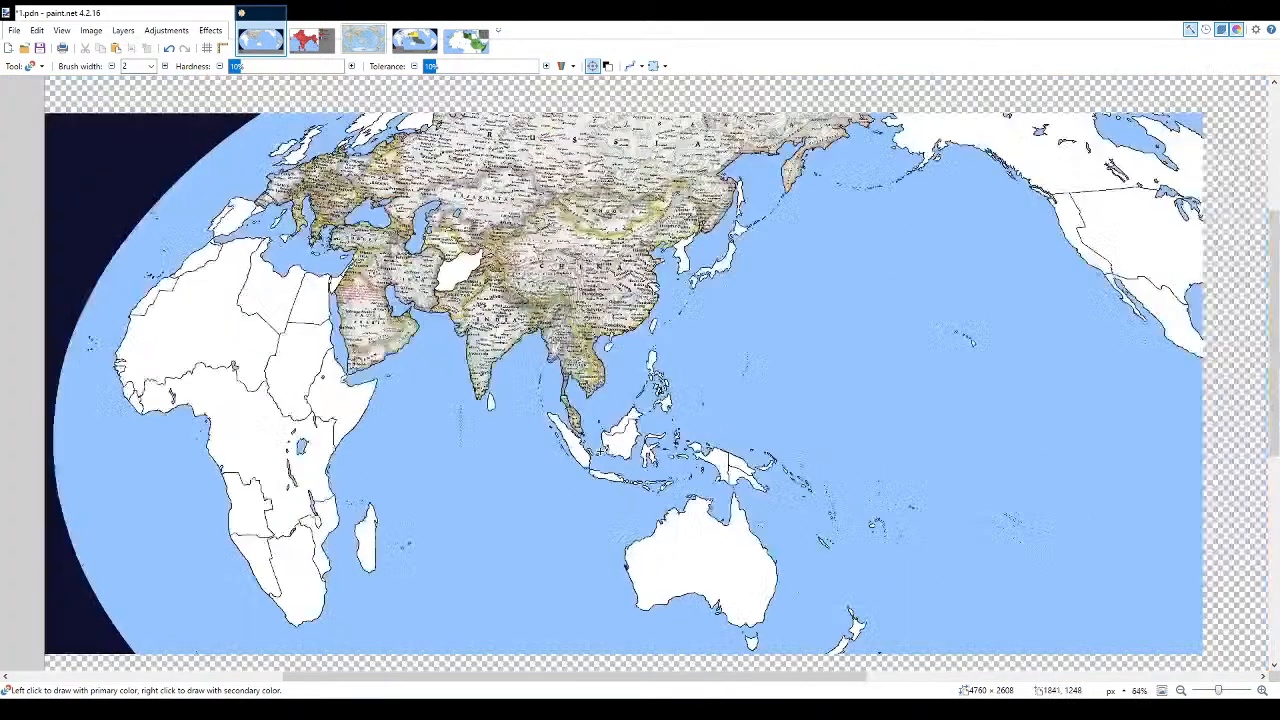
- Fill the enclosed area of Bolivia with solid white
{"action": "left_click", "coordinate": [1162, 690]}
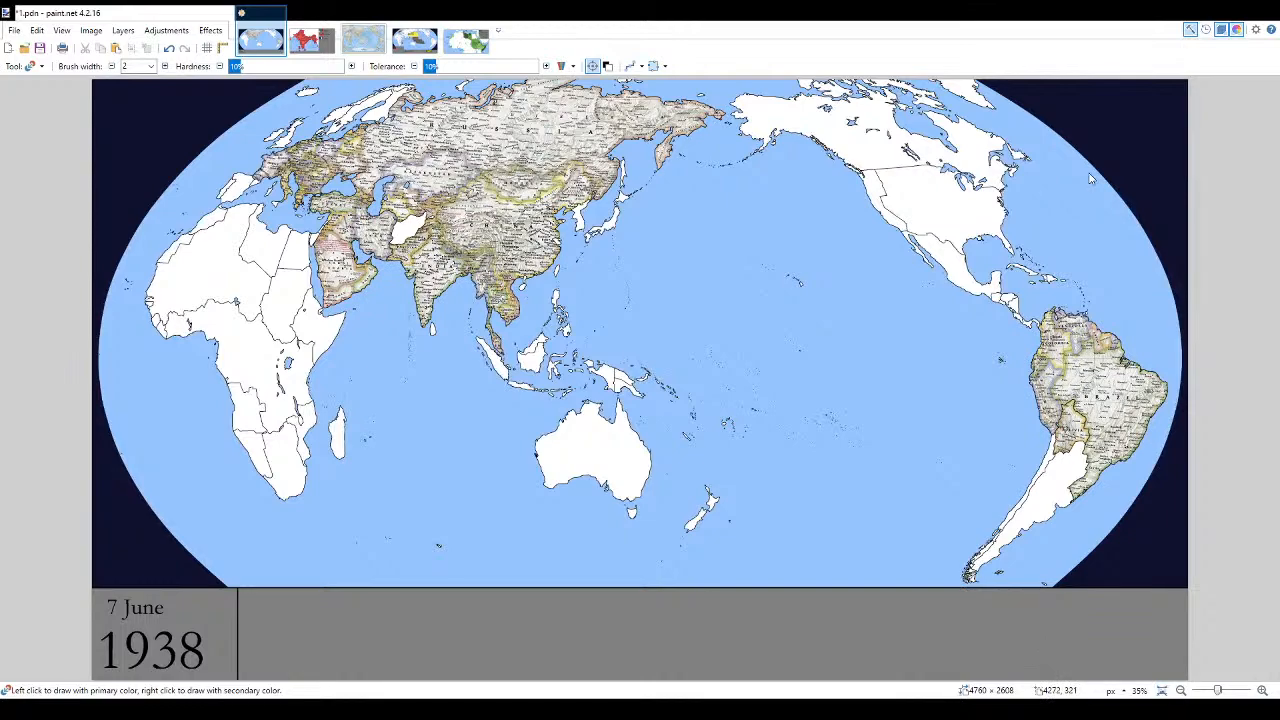
{"action": "key", "text": "f"}
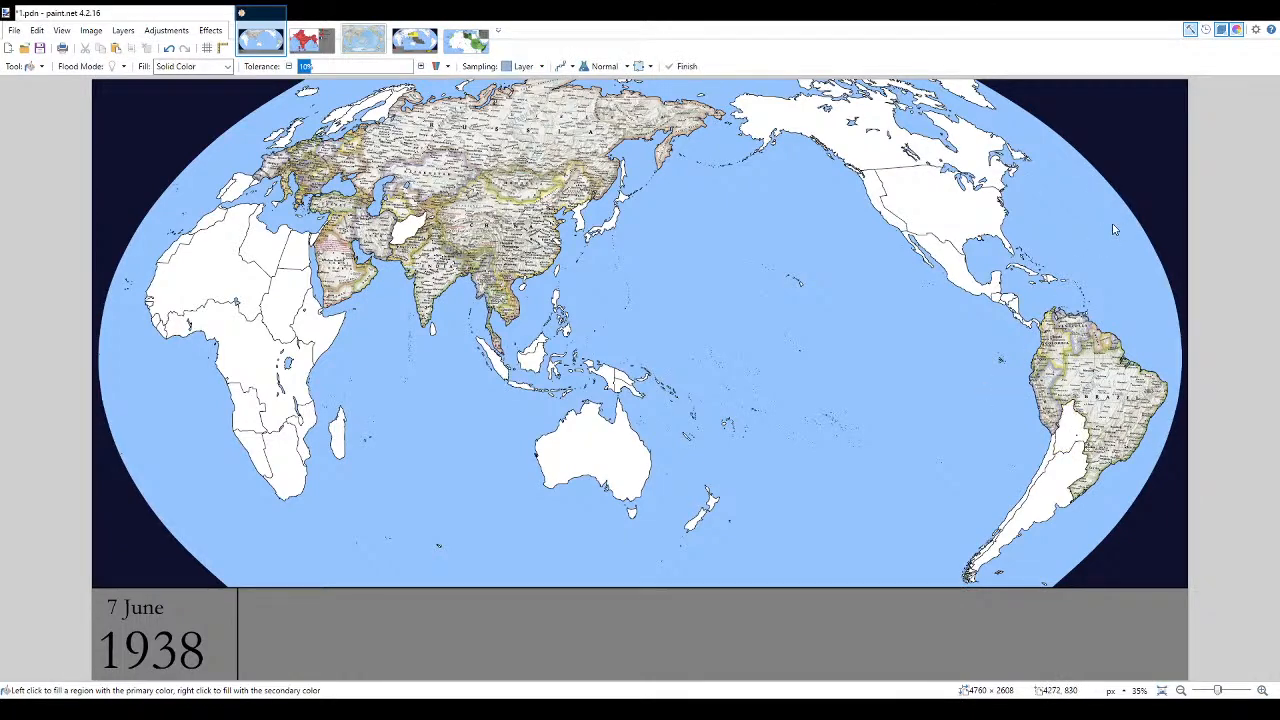
- Trace the Peru–Brazil border in black from Bolivia's northwest corner past Rio Branco towards Pucallpa
{"action": "key", "text": "b"}
{"action": "scroll", "coordinate": [1060, 350], "scroll_direction": "up", "scroll_amount": 8}
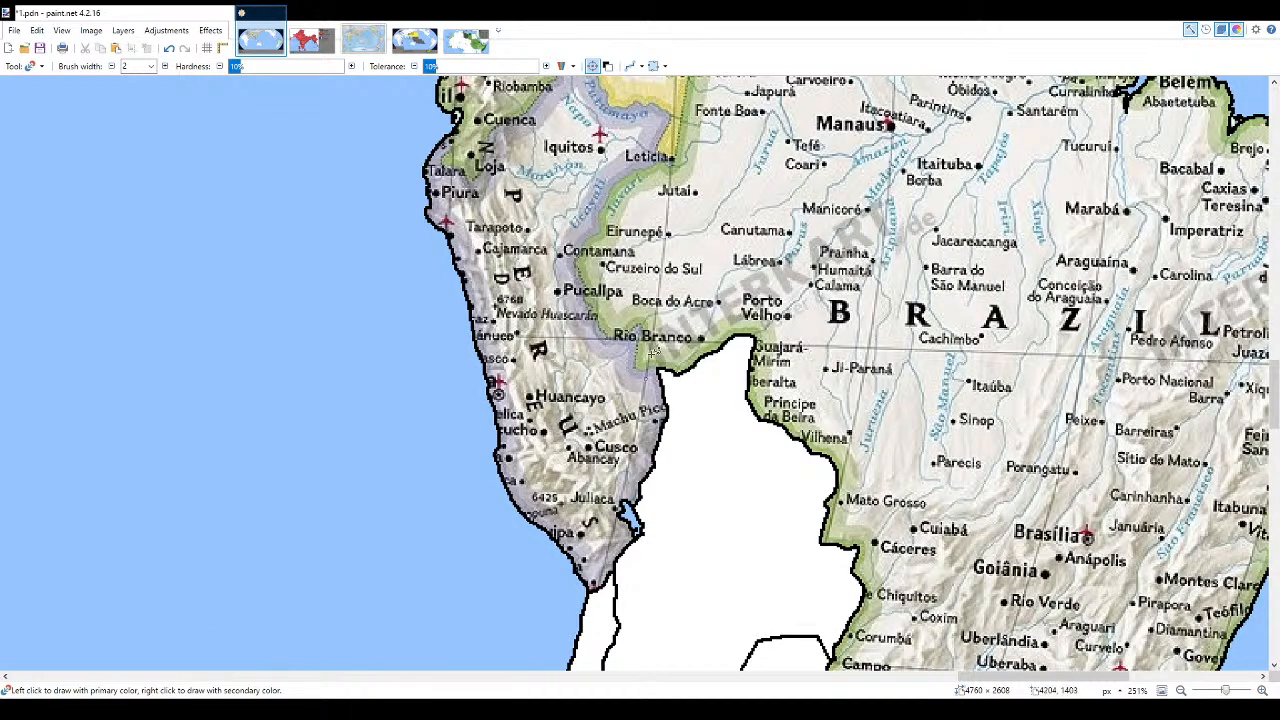
{"action": "scroll", "coordinate": [652, 374], "scroll_direction": "up", "scroll_amount": 4}
{"action": "mouse_move", "coordinate": [640, 408]}
{"action": "left_mouse_down"}
{"action": "mouse_move", "coordinate": [558, 412]}
{"action": "mouse_move", "coordinate": [528, 392]}
{"action": "mouse_move", "coordinate": [525, 327]}
{"action": "mouse_move", "coordinate": [565, 188]}
{"action": "mouse_move", "coordinate": [555, 176]}
{"action": "mouse_move", "coordinate": [513, 193]}
{"action": "mouse_move", "coordinate": [467, 248]}
{"action": "mouse_move", "coordinate": [373, 247]}
{"action": "mouse_move", "coordinate": [315, 179]}
{"action": "mouse_move", "coordinate": [315, 206]}
{"action": "mouse_move", "coordinate": [333, 226]}
{"action": "mouse_move", "coordinate": [328, 182]}
{"action": "left_mouse_up"}
{"action": "key", "text": "e"}
{"action": "key", "text": "r"}
{"action": "scroll", "coordinate": [349, 329], "scroll_direction": "up", "scroll_amount": 3}
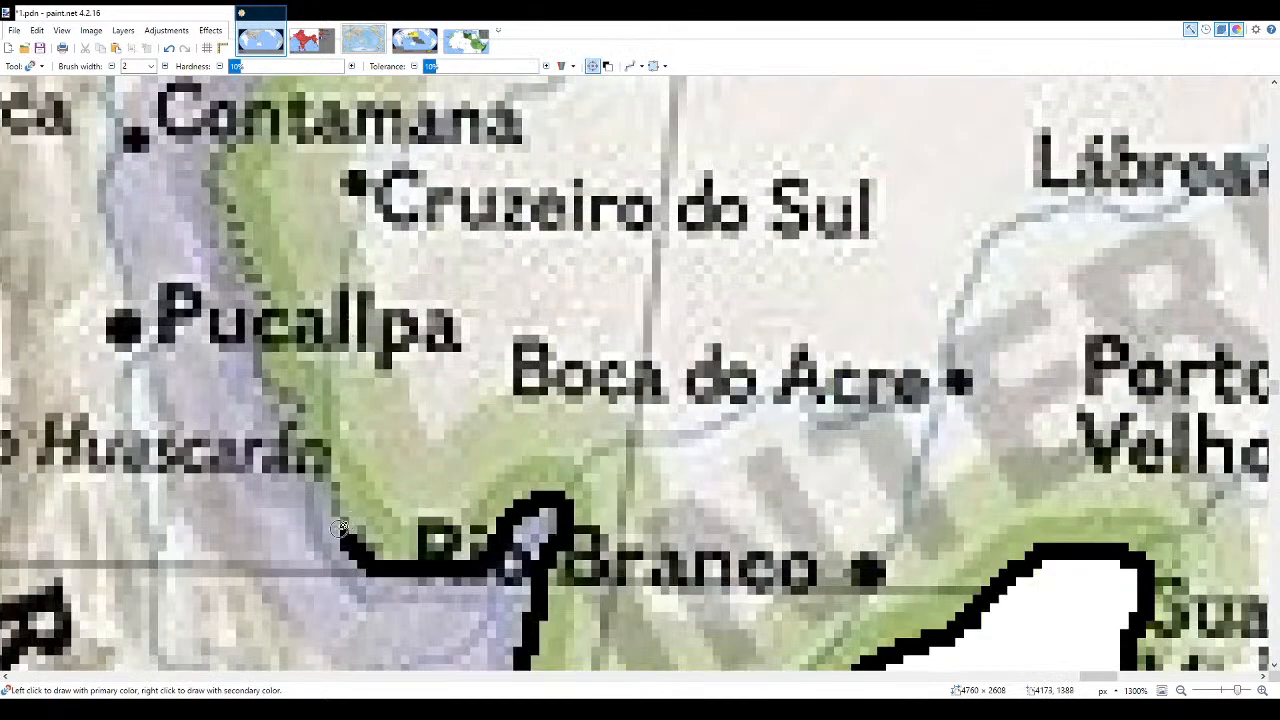
- Trace the Peru–Brazil border in black north past Pucallpa and Contamana to the Javari River beyond Eirunepé
{"action": "mouse_move", "coordinate": [336, 530]}
{"action": "left_mouse_down"}
{"action": "mouse_move", "coordinate": [289, 437]}
{"action": "mouse_move", "coordinate": [293, 402]}
{"action": "mouse_move", "coordinate": [266, 370]}
{"action": "mouse_move", "coordinate": [268, 287]}
{"action": "mouse_move", "coordinate": [228, 203]}
{"action": "left_mouse_up"}
{"action": "scroll", "coordinate": [228, 203], "scroll_direction": "up", "scroll_amount": 3}
{"action": "mouse_move", "coordinate": [226, 440]}
{"action": "left_mouse_down"}
{"action": "mouse_move", "coordinate": [216, 406]}
{"action": "mouse_move", "coordinate": [348, 212]}
{"action": "mouse_move", "coordinate": [348, 150]}
{"action": "mouse_move", "coordinate": [356, 190]}
{"action": "mouse_move", "coordinate": [336, 205]}
{"action": "mouse_move", "coordinate": [350, 125]}
{"action": "mouse_move", "coordinate": [380, 100]}
{"action": "left_mouse_up"}
{"action": "key", "text": "e"}
{"action": "key", "text": "b"}
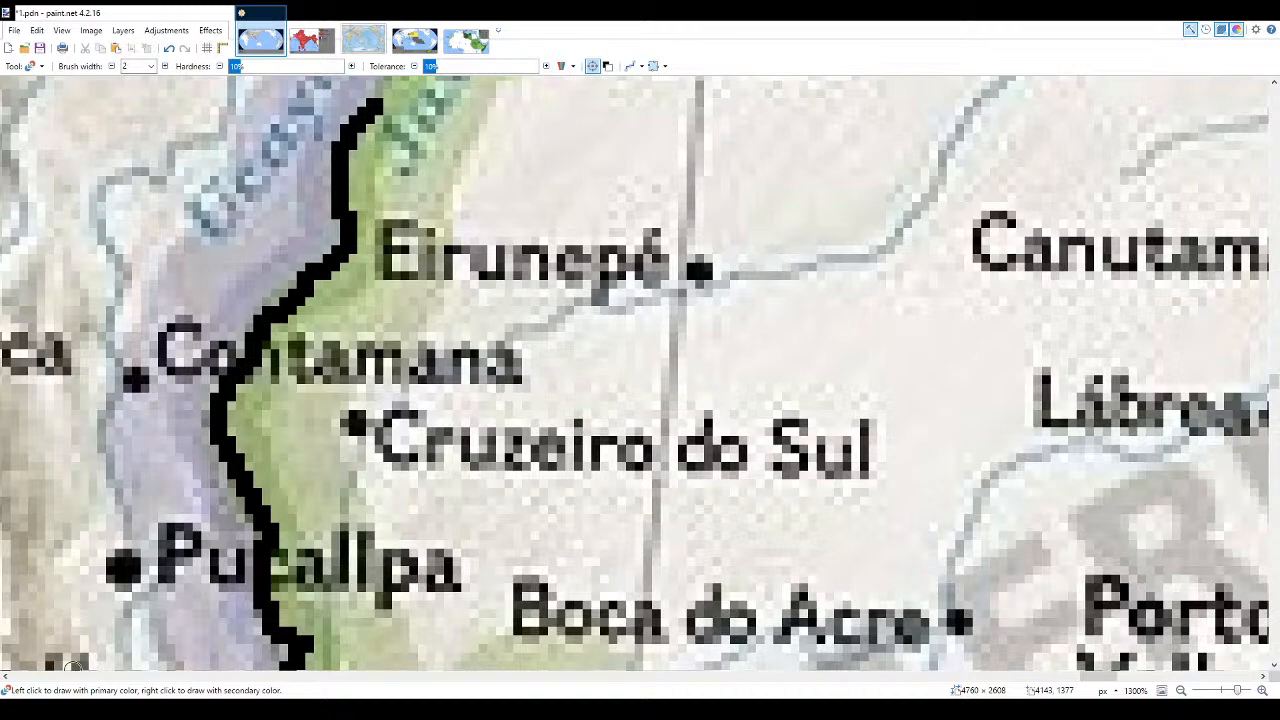
- Trace the Peru–Brazil border in black along the Javari to Leticia and round to Colombia's southern corner
{"action": "scroll", "coordinate": [707, 428], "scroll_direction": "up", "scroll_amount": 3}
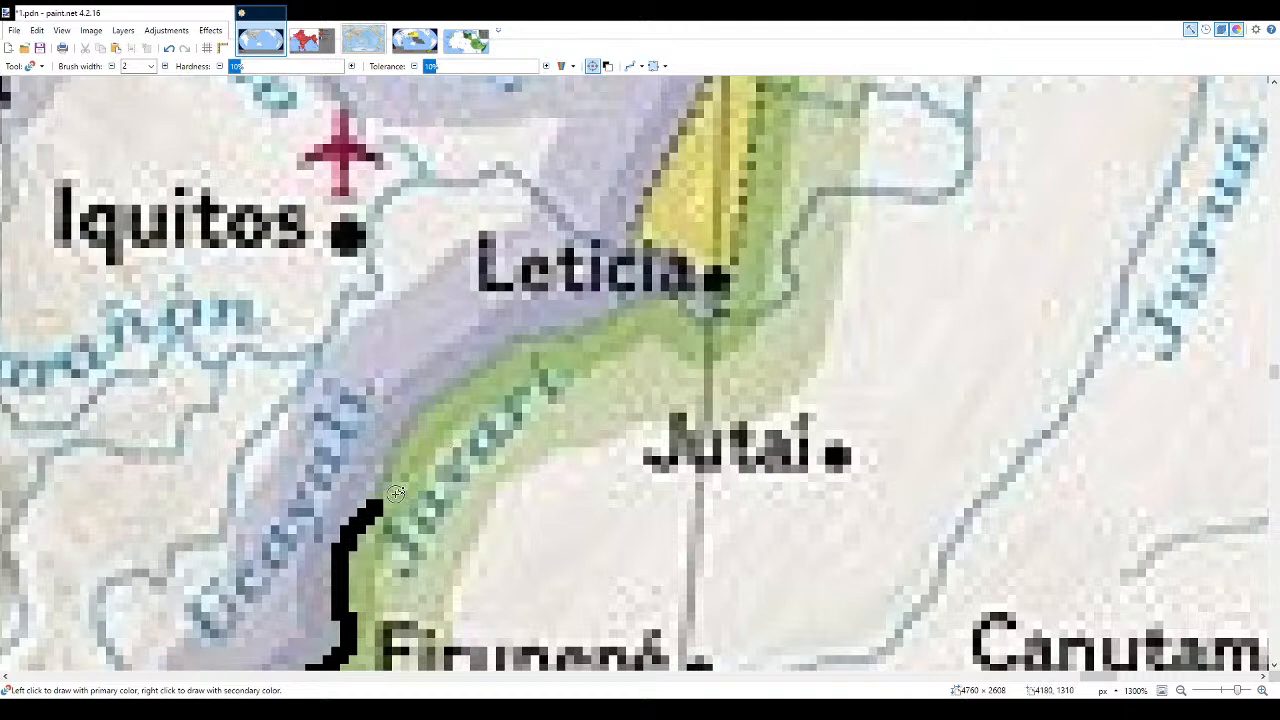
{"action": "mouse_move", "coordinate": [380, 503]}
{"action": "left_mouse_down"}
{"action": "mouse_move", "coordinate": [416, 416]}
{"action": "mouse_move", "coordinate": [495, 358]}
{"action": "mouse_move", "coordinate": [648, 301]}
{"action": "mouse_move", "coordinate": [715, 316]}
{"action": "mouse_move", "coordinate": [723, 290]}
{"action": "mouse_move", "coordinate": [702, 265]}
{"action": "mouse_move", "coordinate": [636, 238]}
{"action": "left_mouse_up"}
{"action": "scroll", "coordinate": [680, 395], "scroll_direction": "up", "scroll_amount": 2}
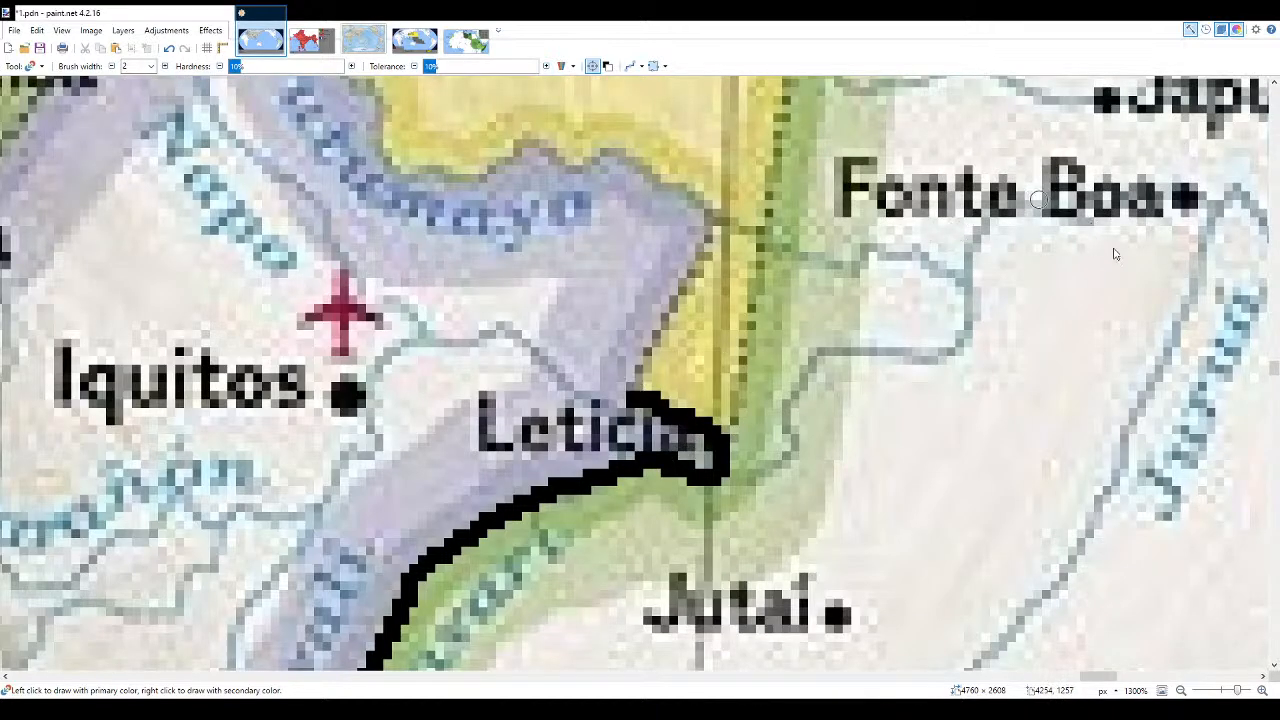
- Draw the Colombia–Brazil border as a straight black line from Leticia north to La Pedrera, touching up its upper end with the brush
{"action": "key", "text": "o"}
{"action": "left_click_drag", "start_coordinate": [727, 438], "coordinate": [804, 462]}
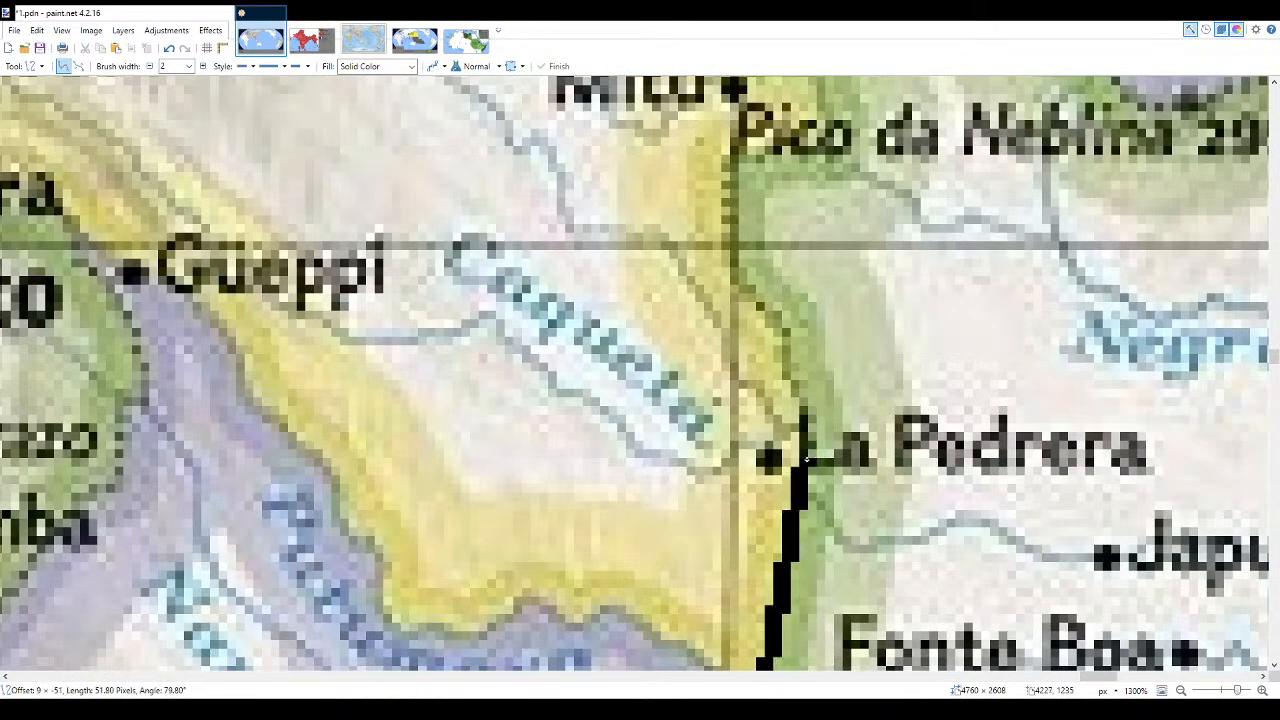
{"action": "key", "text": "e"}
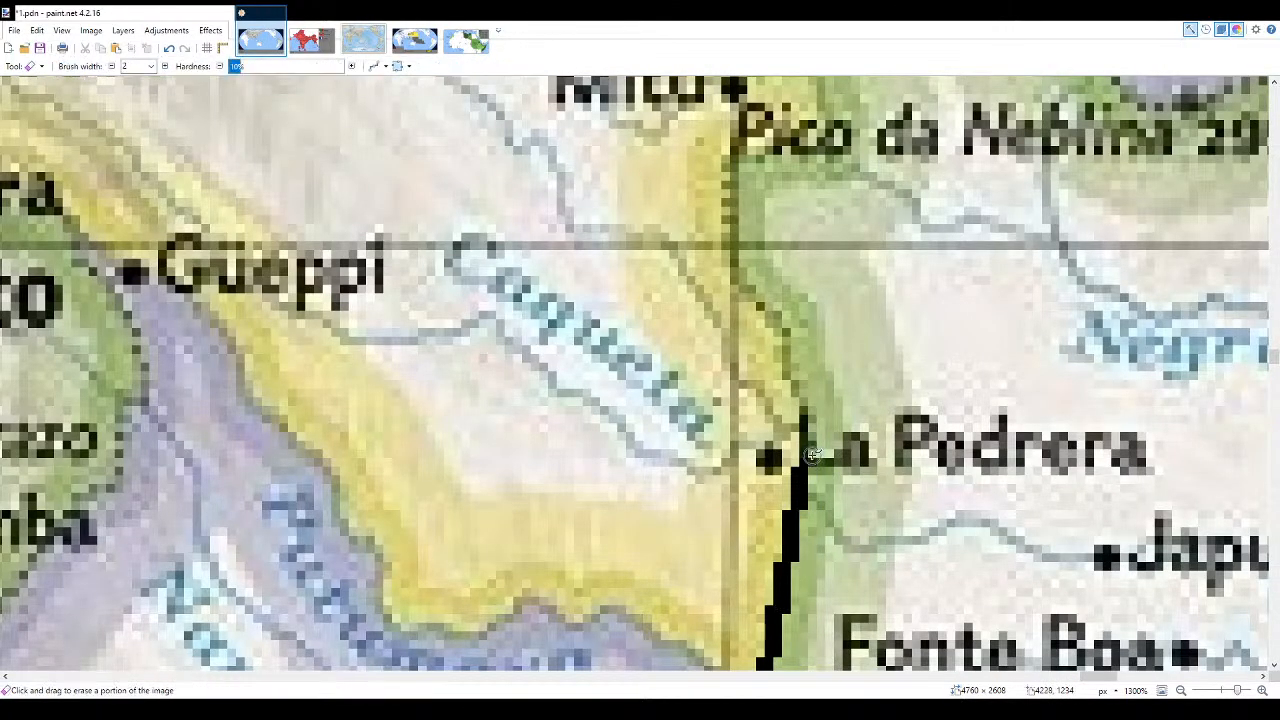
{"action": "key", "text": "b"}
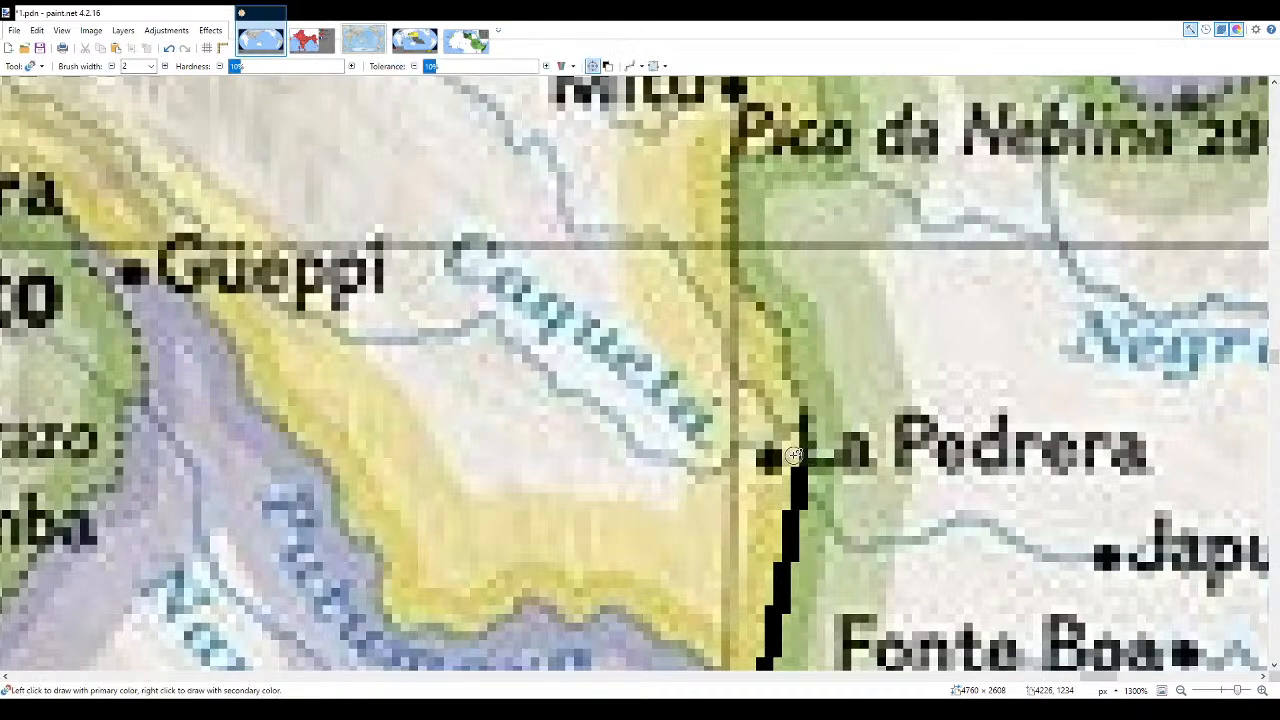
{"action": "left_click_drag", "start_coordinate": [797, 464], "coordinate": [800, 402]}
{"action": "scroll", "coordinate": [800, 402], "scroll_direction": "down", "scroll_amount": 6}
{"action": "scroll", "coordinate": [1100, 270], "scroll_direction": "up", "scroll_amount": 2}
- Draw the Peru–Colombia border as a straight black line from Leticia northeast to the Putumayo border corner
{"action": "key", "text": "o"}
{"action": "left_click_drag", "start_coordinate": [631, 530], "coordinate": [716, 374]}
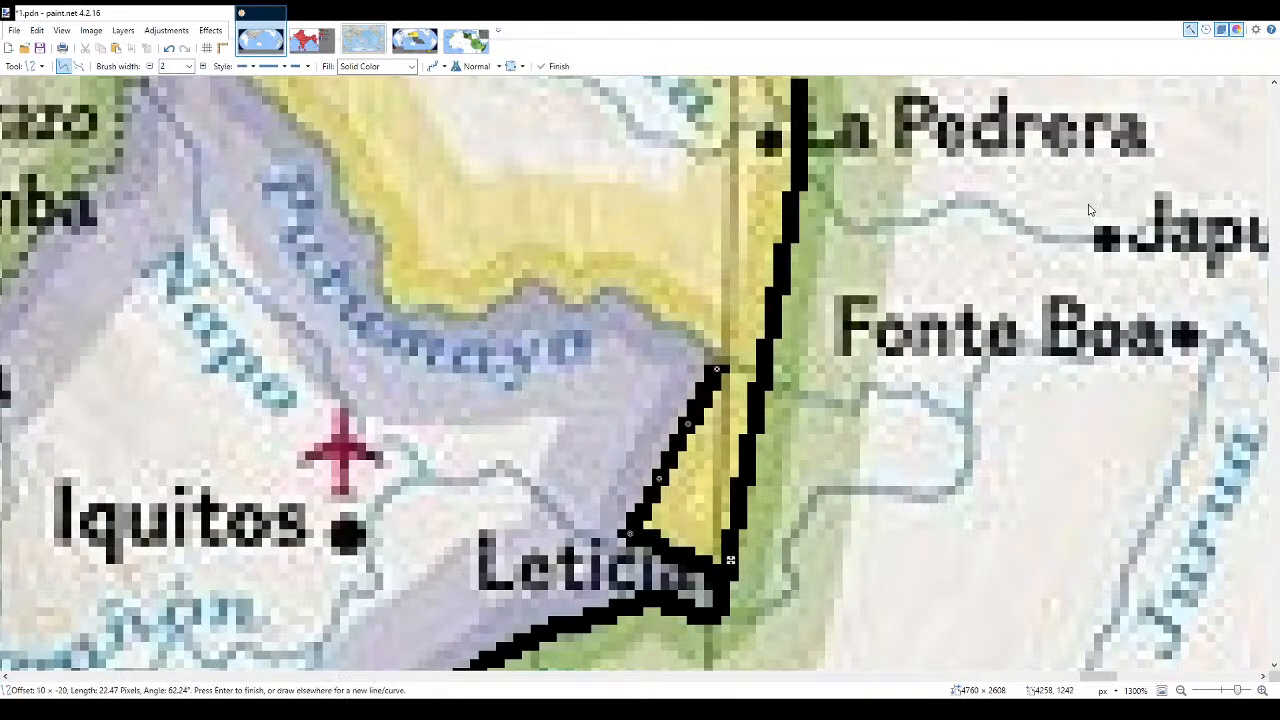
{"action": "key", "text": "e"}
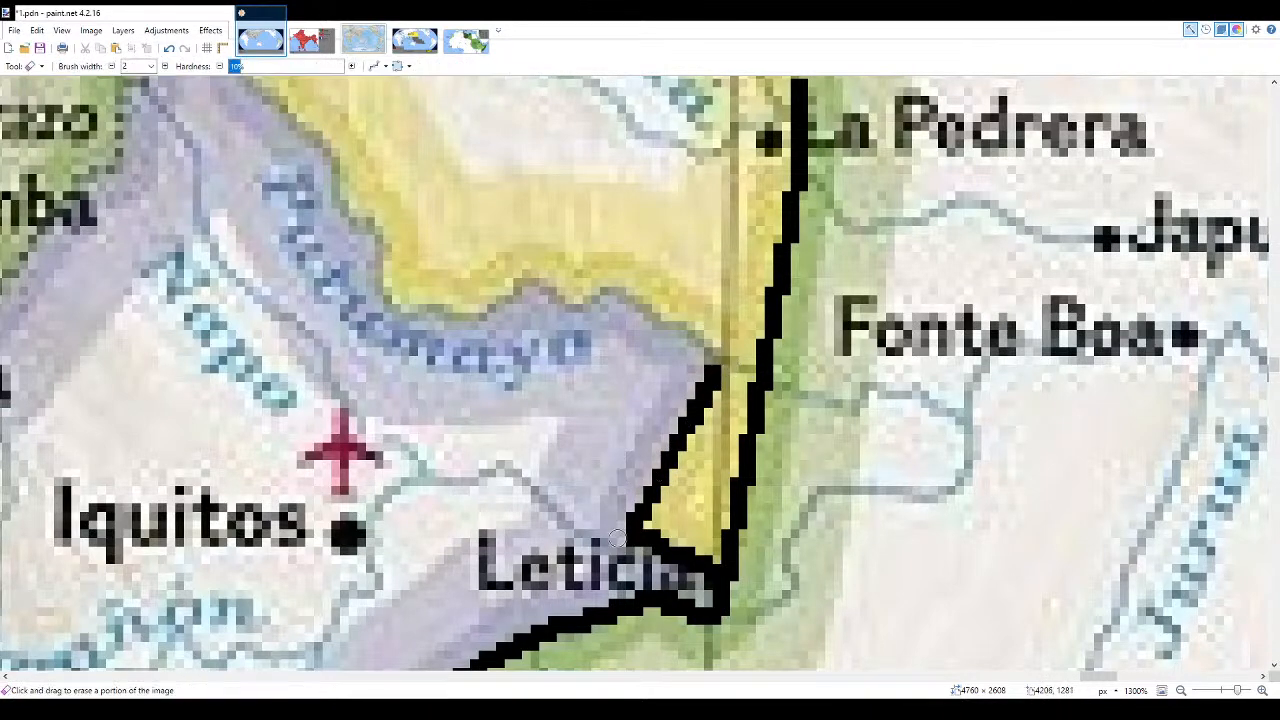
{"action": "key", "text": "r"}
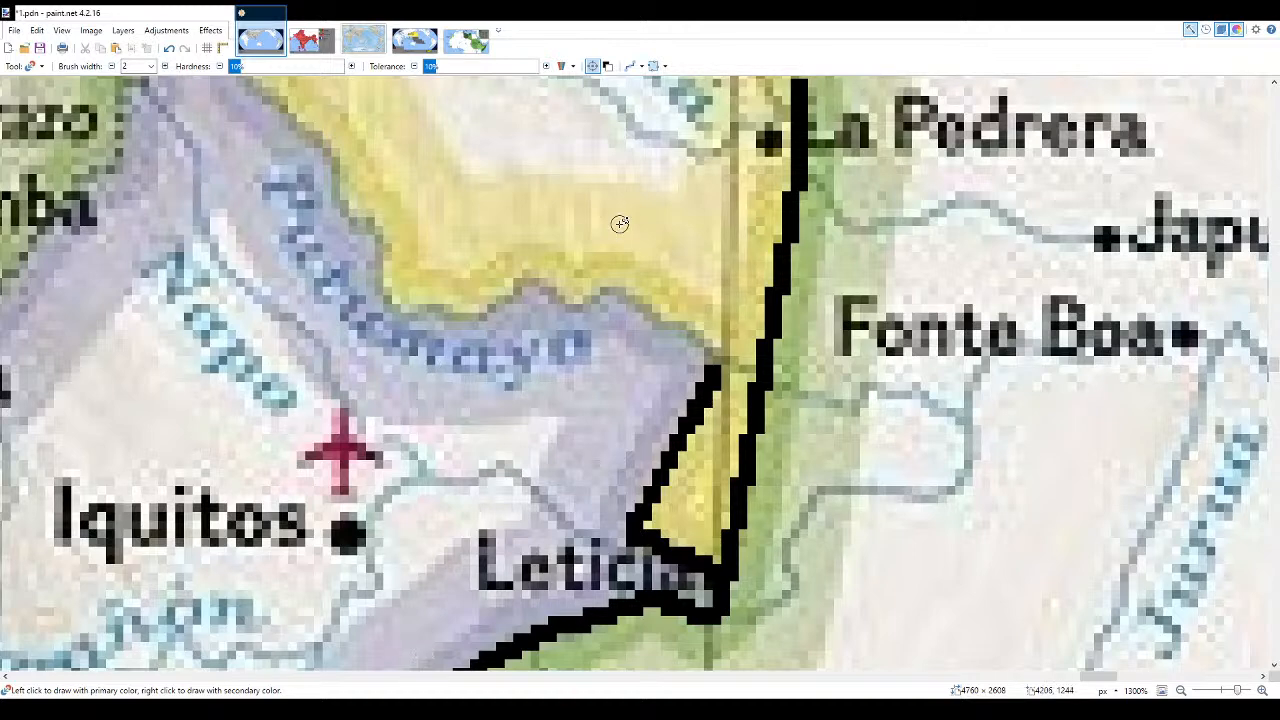
- Trace the Peru–Colombia border in black along the Putumayo River to the corner above Leticia
{"action": "scroll", "coordinate": [620, 290], "scroll_direction": "up", "scroll_amount": 2}
{"action": "mouse_move", "coordinate": [200, 172]}
{"action": "left_mouse_down"}
{"action": "mouse_move", "coordinate": [240, 211]}
{"action": "mouse_move", "coordinate": [250, 276]}
{"action": "mouse_move", "coordinate": [237, 212]}
{"action": "left_mouse_up"}
{"action": "key", "text": "ctrl+z"}
{"action": "mouse_move", "coordinate": [255, 298]}
{"action": "left_mouse_down"}
{"action": "mouse_move", "coordinate": [287, 322]}
{"action": "mouse_move", "coordinate": [341, 325]}
{"action": "mouse_move", "coordinate": [392, 323]}
{"action": "mouse_move", "coordinate": [475, 284]}
{"action": "mouse_move", "coordinate": [568, 313]}
{"action": "mouse_move", "coordinate": [544, 314]}
{"action": "mouse_move", "coordinate": [603, 294]}
{"action": "mouse_move", "coordinate": [709, 344]}
{"action": "mouse_move", "coordinate": [770, 401]}
{"action": "left_mouse_up"}
- Trace Ecuador's southern border with Peru in black from the coast past Talara to Loja
{"action": "scroll", "coordinate": [770, 401], "scroll_direction": "down", "scroll_amount": 5, "text": "ctrl"}
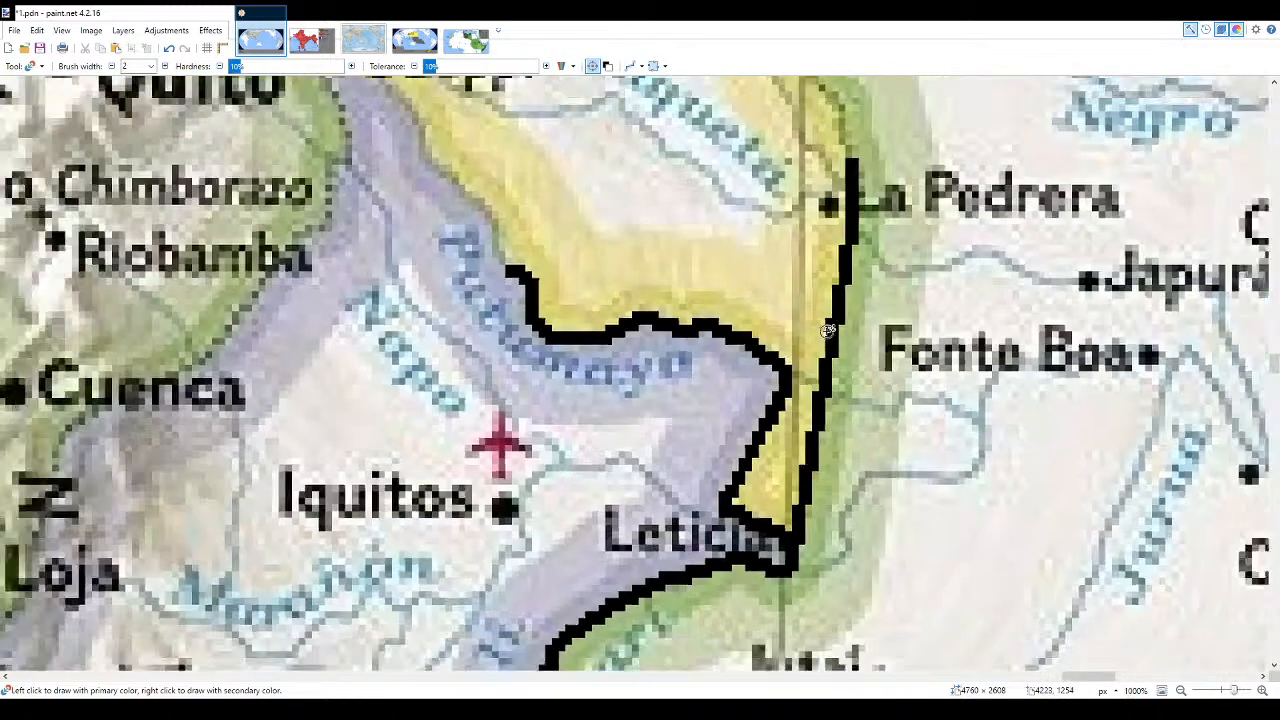
{"action": "mouse_move", "coordinate": [340, 318]}
{"action": "left_mouse_down"}
{"action": "mouse_move", "coordinate": [292, 411]}
{"action": "mouse_move", "coordinate": [299, 451]}
{"action": "mouse_move", "coordinate": [399, 472]}
{"action": "mouse_move", "coordinate": [441, 528]}
{"action": "mouse_move", "coordinate": [492, 476]}
{"action": "left_mouse_up"}
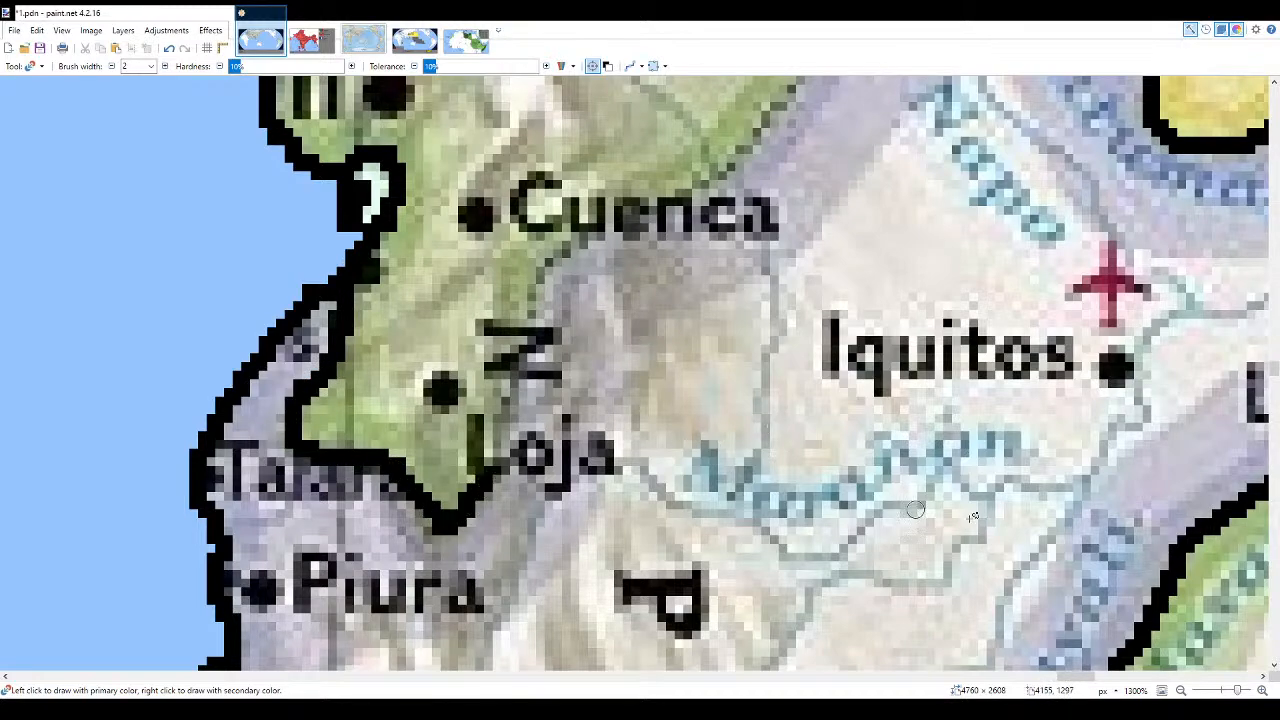
- Trace the border in black from Leticia west along the river past Iquitos to the Marañón
{"action": "scroll", "coordinate": [990, 510], "scroll_direction": "down", "scroll_amount": 2}
{"action": "scroll", "coordinate": [735, 435], "scroll_direction": "down", "scroll_amount": 3}
{"action": "scroll", "coordinate": [925, 395], "scroll_direction": "up", "scroll_amount": 4}
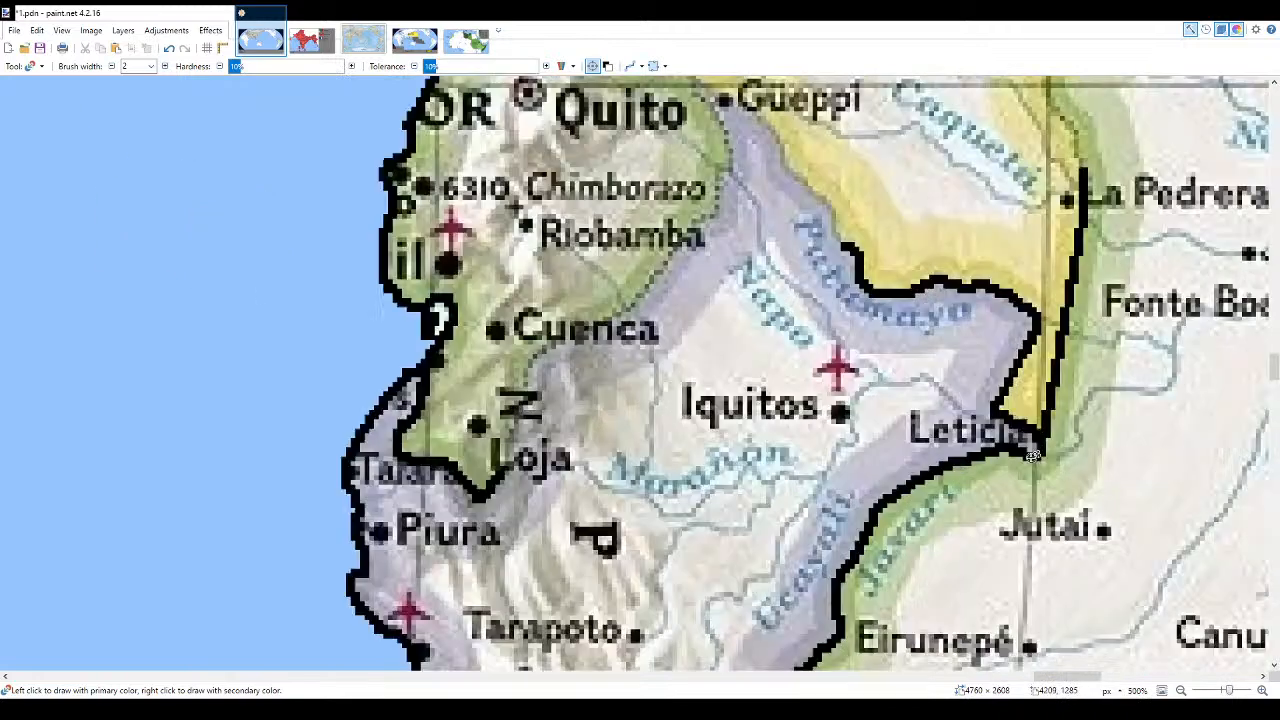
{"action": "left_click_drag", "start_coordinate": [838, 340], "coordinate": [959, 408]}
{"action": "mouse_move", "coordinate": [836, 341]}
{"action": "left_mouse_down"}
{"action": "mouse_move", "coordinate": [770, 352]}
{"action": "mouse_move", "coordinate": [729, 377]}
{"action": "mouse_move", "coordinate": [712, 430]}
{"action": "mouse_move", "coordinate": [726, 452]}
{"action": "mouse_move", "coordinate": [662, 505]}
{"action": "mouse_move", "coordinate": [622, 517]}
{"action": "mouse_move", "coordinate": [531, 503]}
{"action": "left_mouse_up"}
{"action": "scroll", "coordinate": [531, 505], "scroll_direction": "down", "scroll_amount": 3}
{"action": "scroll", "coordinate": [510, 450], "scroll_direction": "up", "scroll_amount": 3}
{"action": "scroll", "coordinate": [493, 418], "scroll_direction": "down", "scroll_amount": 4}
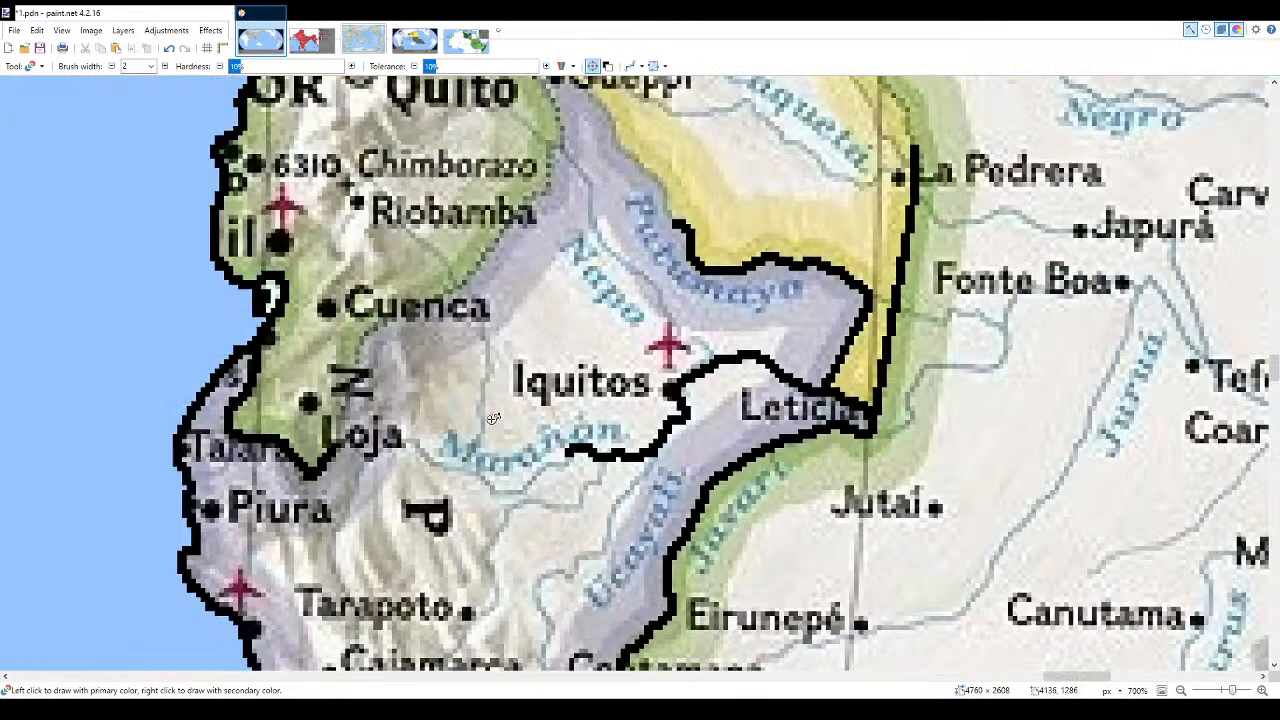
- Try tracing the border from Ecuador's southern tip near Piura past Loja to the Marañón
{"action": "scroll", "coordinate": [280, 514], "scroll_direction": "up", "scroll_amount": 4}
{"action": "mouse_move", "coordinate": [305, 465]}
{"action": "left_mouse_down"}
{"action": "mouse_move", "coordinate": [355, 548]}
{"action": "mouse_move", "coordinate": [431, 412]}
{"action": "mouse_move", "coordinate": [465, 391]}
{"action": "mouse_move", "coordinate": [605, 450]}
{"action": "left_mouse_up"}
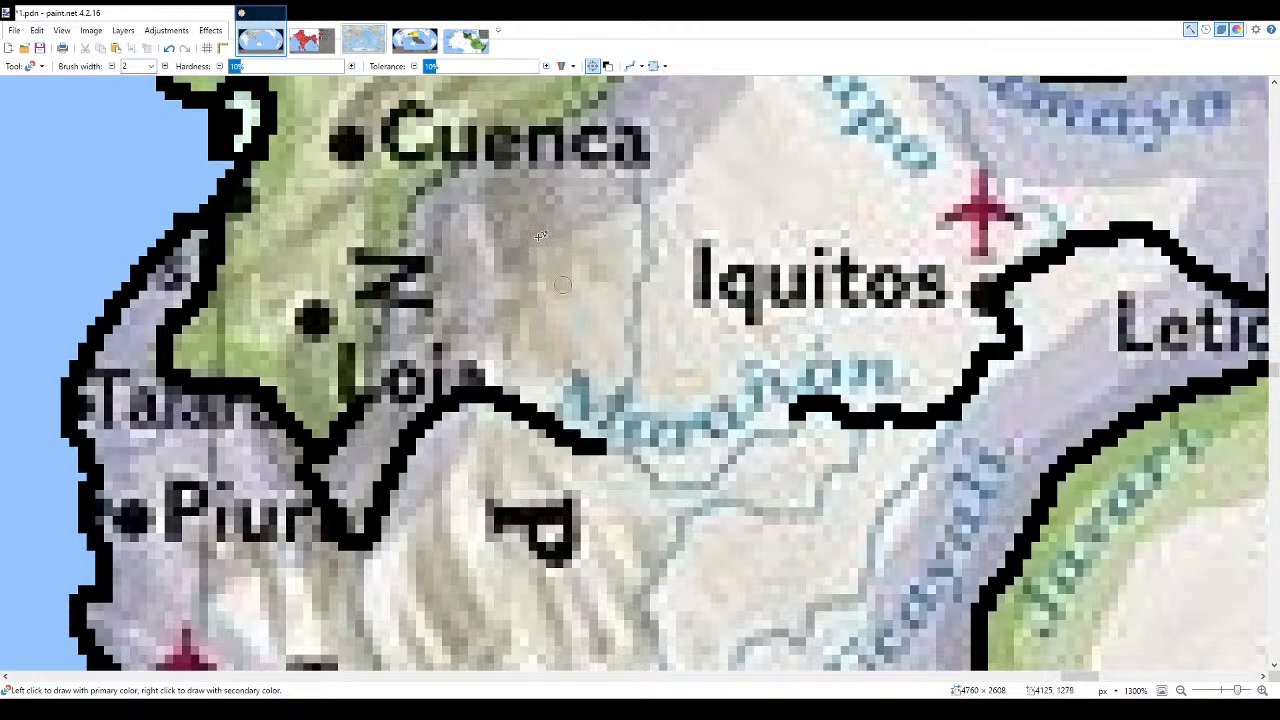
- Switch to the map 1.png and examine the course of the Ecuador–Peru border in South America
{"action": "left_click", "coordinate": [414, 40]}
{"action": "scroll", "coordinate": [818, 497], "scroll_direction": "down", "scroll_amount": 3}
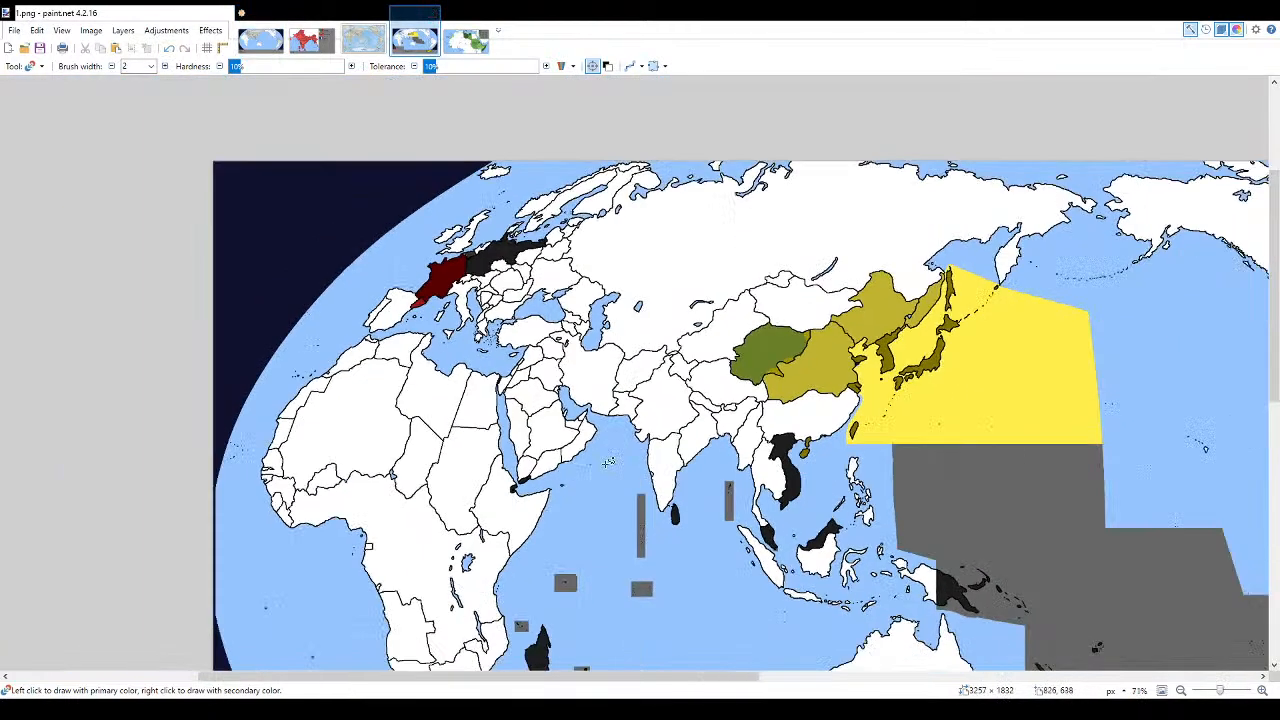
{"action": "scroll", "coordinate": [888, 472], "scroll_direction": "up", "scroll_amount": 2}
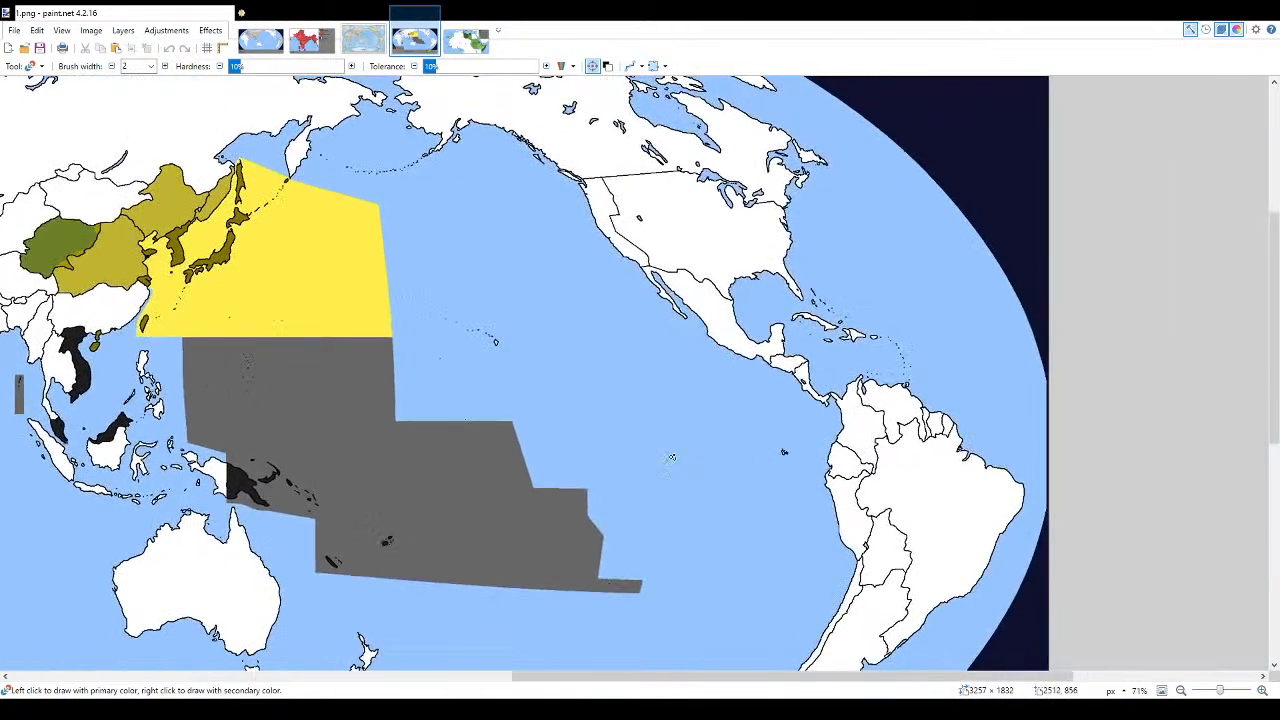
{"action": "scroll", "coordinate": [760, 457], "scroll_direction": "down", "scroll_amount": 2}
{"action": "scroll", "coordinate": [692, 130], "scroll_direction": "up", "scroll_amount": 3}
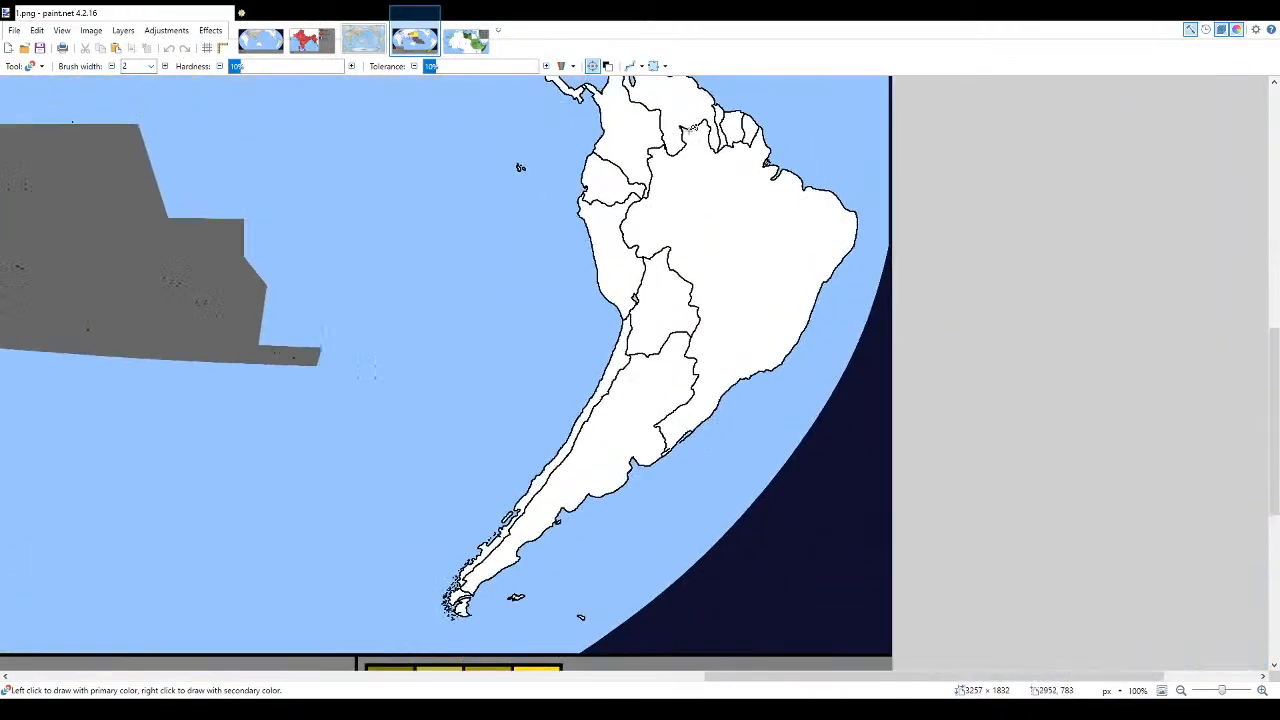
{"action": "scroll", "coordinate": [692, 130], "scroll_direction": "up", "scroll_amount": 6}
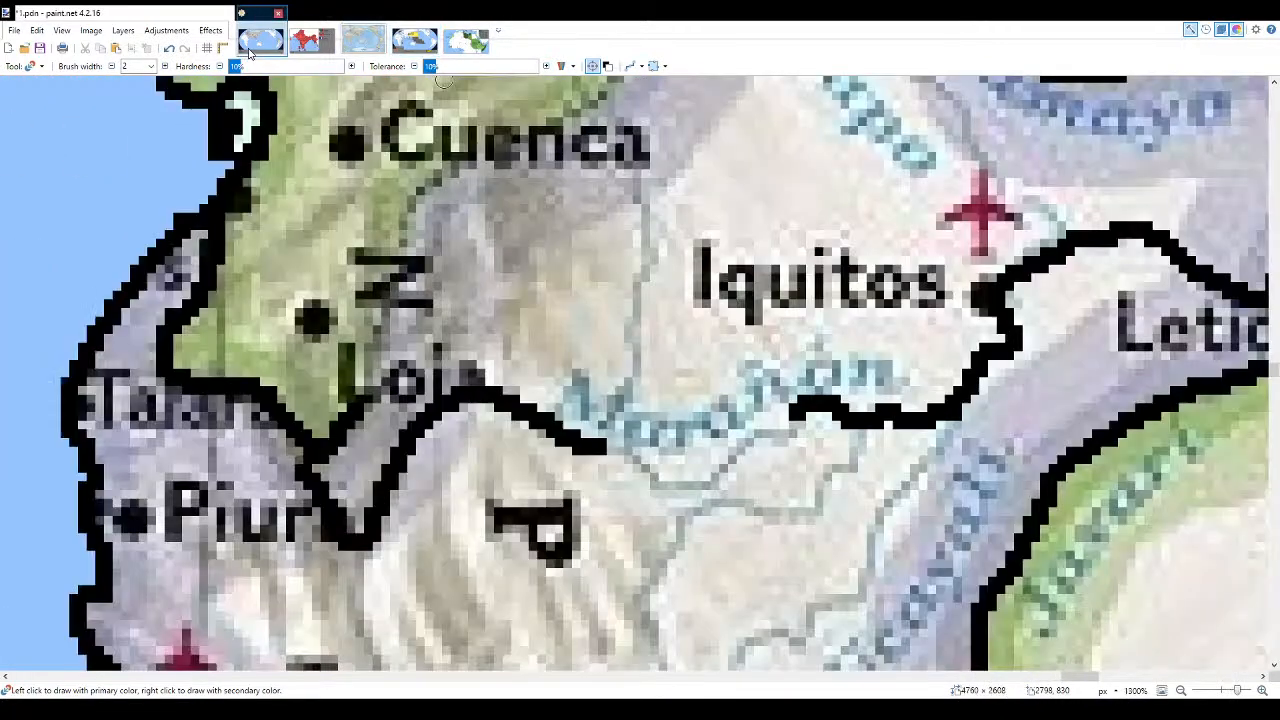
- Return to the 1.pdn map and undo the last border stroke near Loja
{"action": "left_click", "coordinate": [260, 40]}
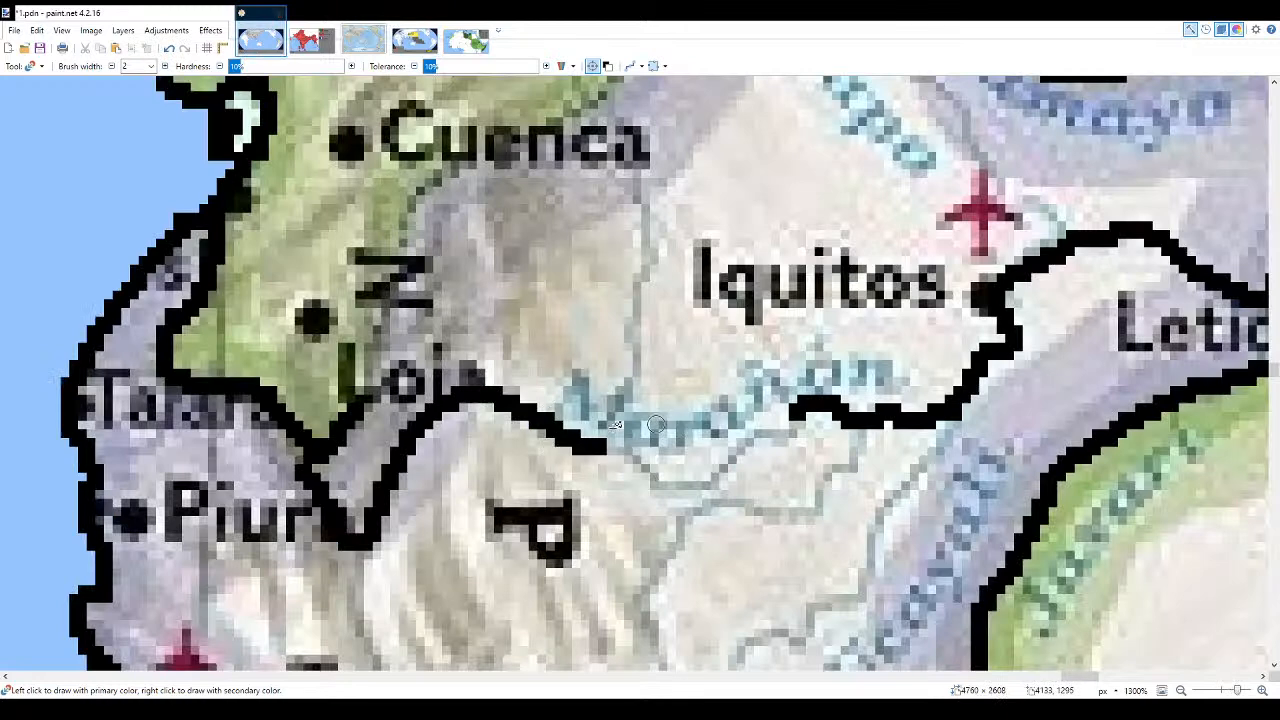
{"action": "key", "text": "ctrl+z"}
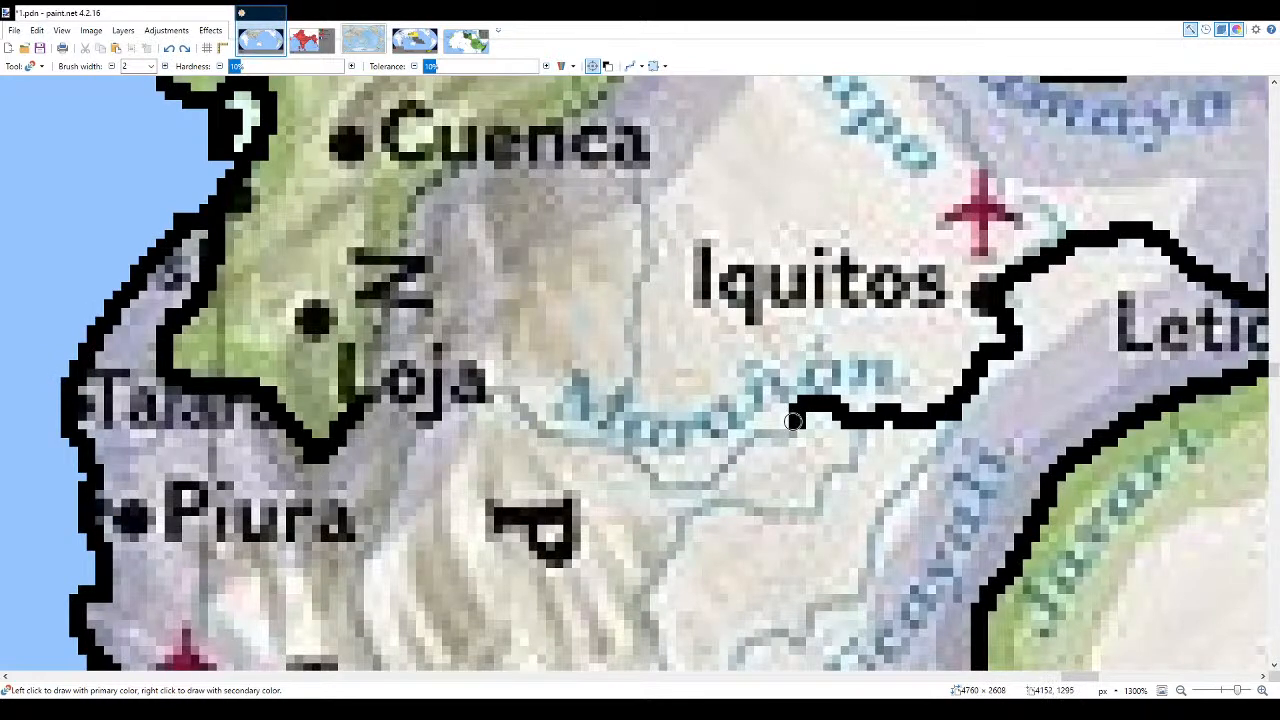
- Trace the Ecuador–Peru border in black along the Marañón west to Loja and compare it with the 1.png map
{"action": "mouse_move", "coordinate": [790, 426]}
{"action": "left_mouse_down"}
{"action": "mouse_move", "coordinate": [684, 482]}
{"action": "mouse_move", "coordinate": [558, 440]}
{"action": "mouse_move", "coordinate": [469, 391]}
{"action": "mouse_move", "coordinate": [353, 410]}
{"action": "left_mouse_up"}
{"action": "scroll", "coordinate": [600, 400], "scroll_direction": "down", "scroll_amount": 3}
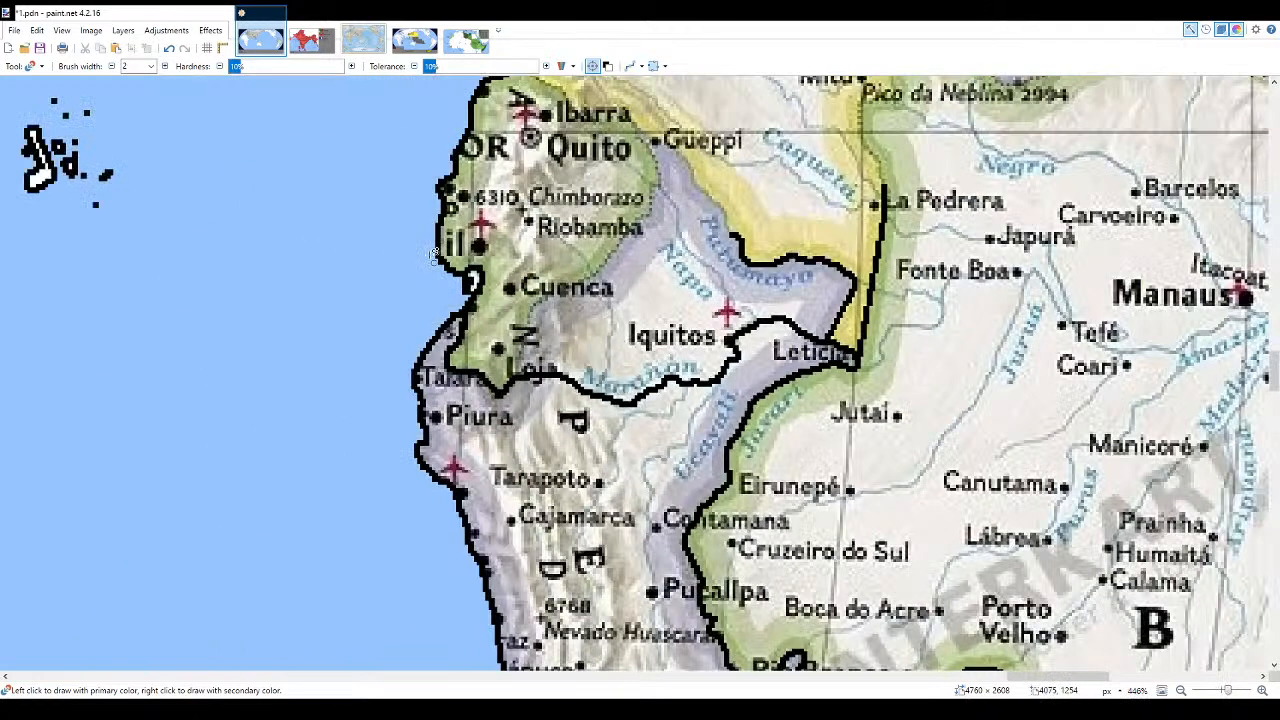
{"action": "left_click", "coordinate": [396, 44]}
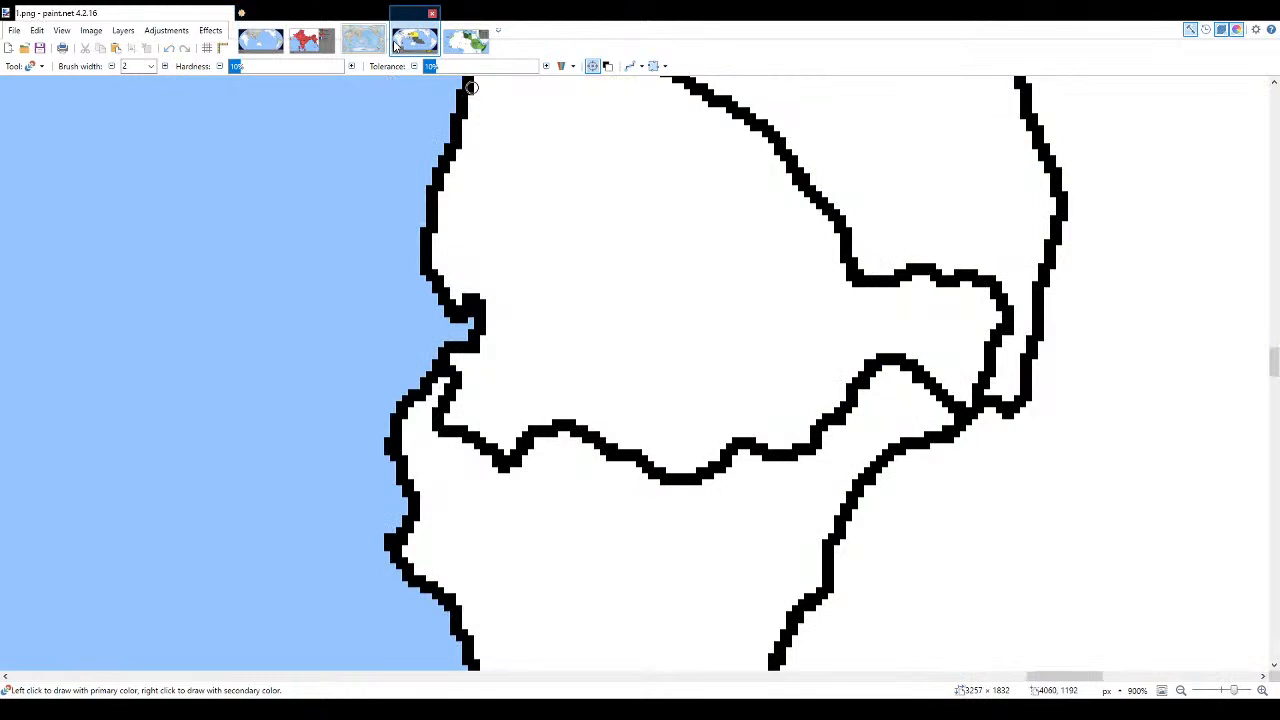
{"action": "left_click", "coordinate": [268, 38]}
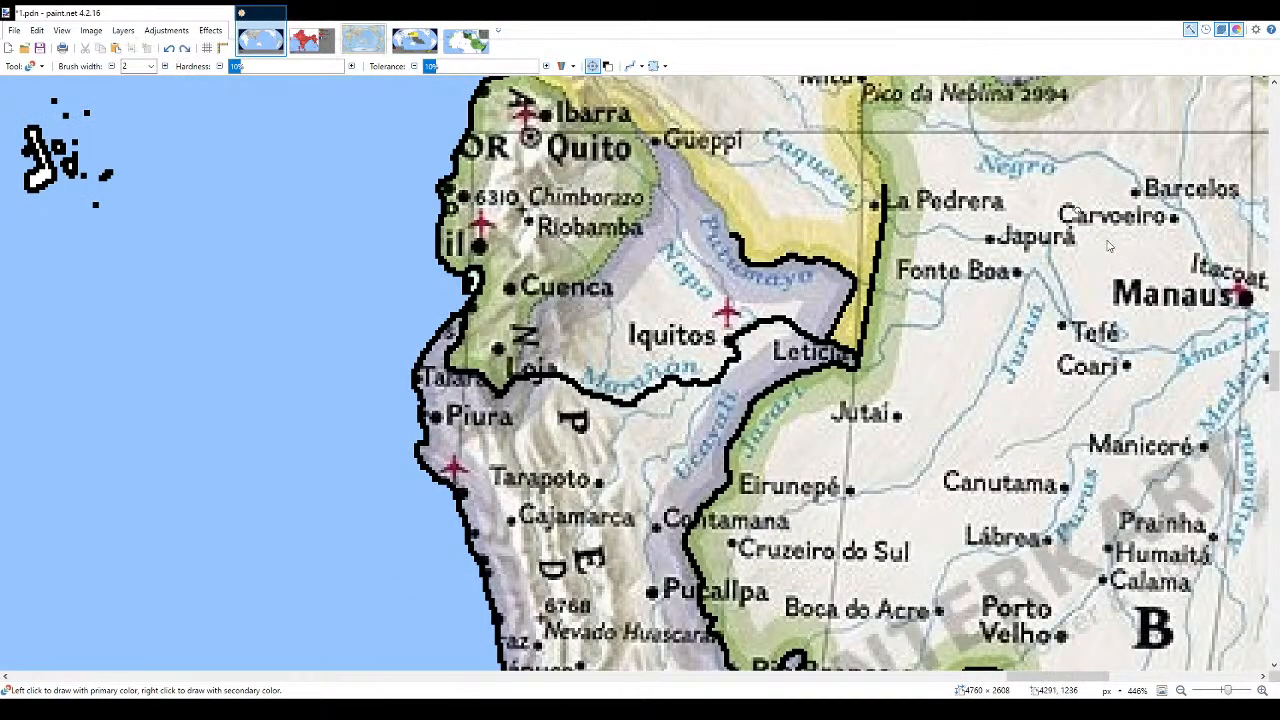
- Trace Ecuador's and Peru's border with Colombia in black from the Pacific coast past Güeppi to the Putumayo line
{"action": "scroll", "coordinate": [1100, 240], "scroll_direction": "up", "scroll_amount": 3}
{"action": "scroll", "coordinate": [535, 247], "scroll_direction": "up", "scroll_amount": 4}
{"action": "mouse_move", "coordinate": [523, 243]}
{"action": "left_mouse_down"}
{"action": "mouse_move", "coordinate": [691, 388]}
{"action": "mouse_move", "coordinate": [771, 384]}
{"action": "mouse_move", "coordinate": [883, 456]}
{"action": "mouse_move", "coordinate": [929, 490]}
{"action": "mouse_move", "coordinate": [968, 566]}
{"action": "left_mouse_up"}
{"action": "scroll", "coordinate": [843, 578], "scroll_direction": "down", "scroll_amount": 3}
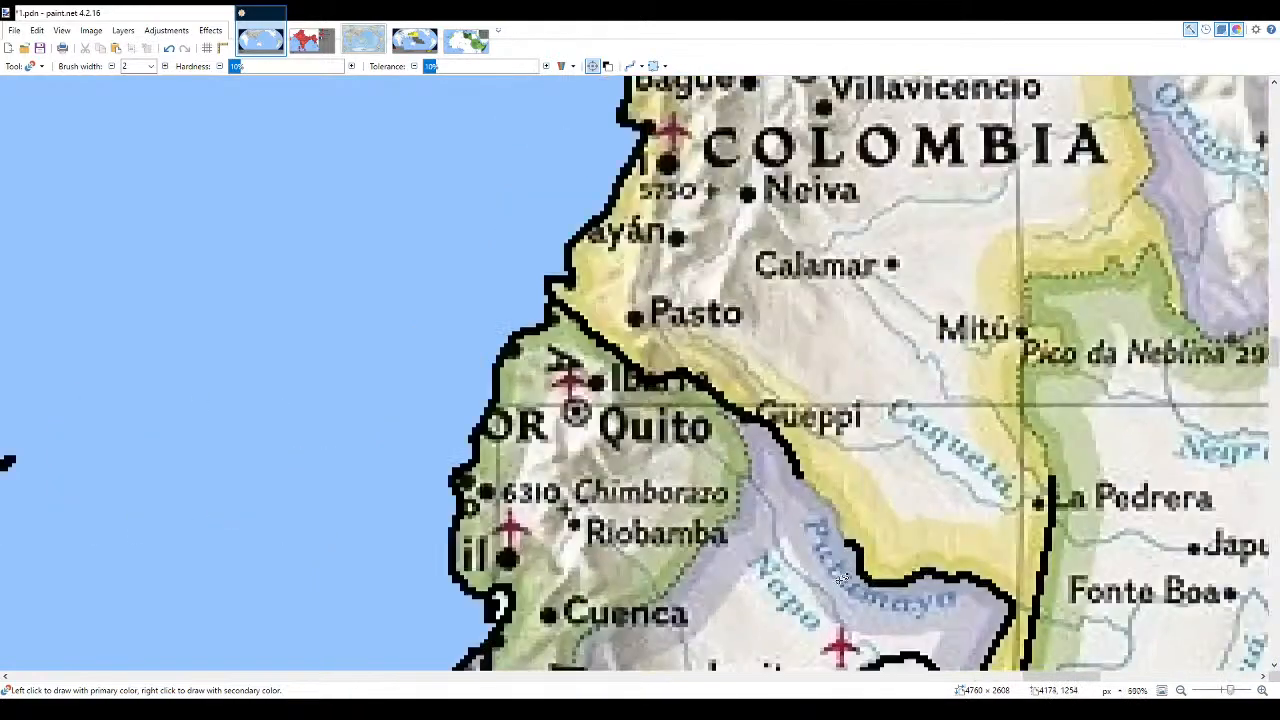
{"action": "scroll", "coordinate": [842, 579], "scroll_direction": "up", "scroll_amount": 5}
{"action": "mouse_move", "coordinate": [838, 514]}
{"action": "left_mouse_down"}
{"action": "mouse_move", "coordinate": [816, 494]}
{"action": "mouse_move", "coordinate": [788, 418]}
{"action": "left_mouse_up"}
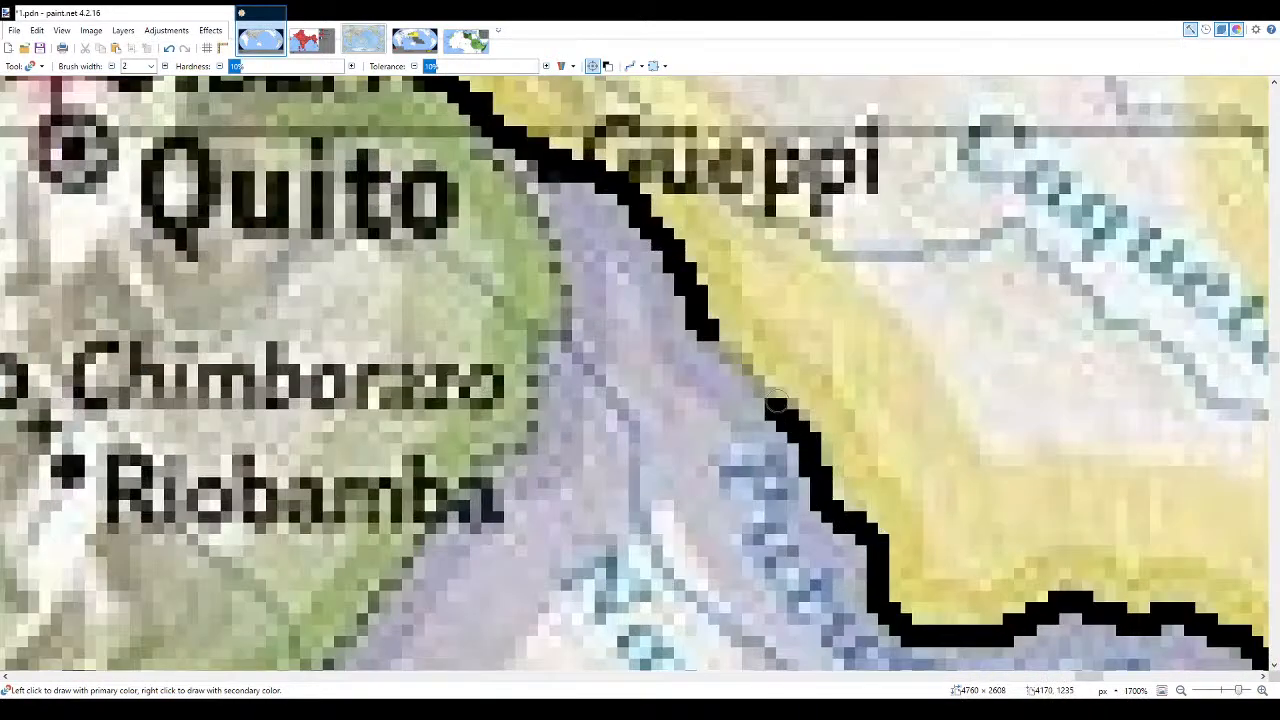
- Fill the enclosed Ecuador area, between the Colombian border and the Marañón line, with solid white
{"action": "key", "text": "f"}
{"action": "left_click", "coordinate": [671, 371]}
{"action": "scroll", "coordinate": [629, 327], "scroll_direction": "down", "scroll_amount": 2}
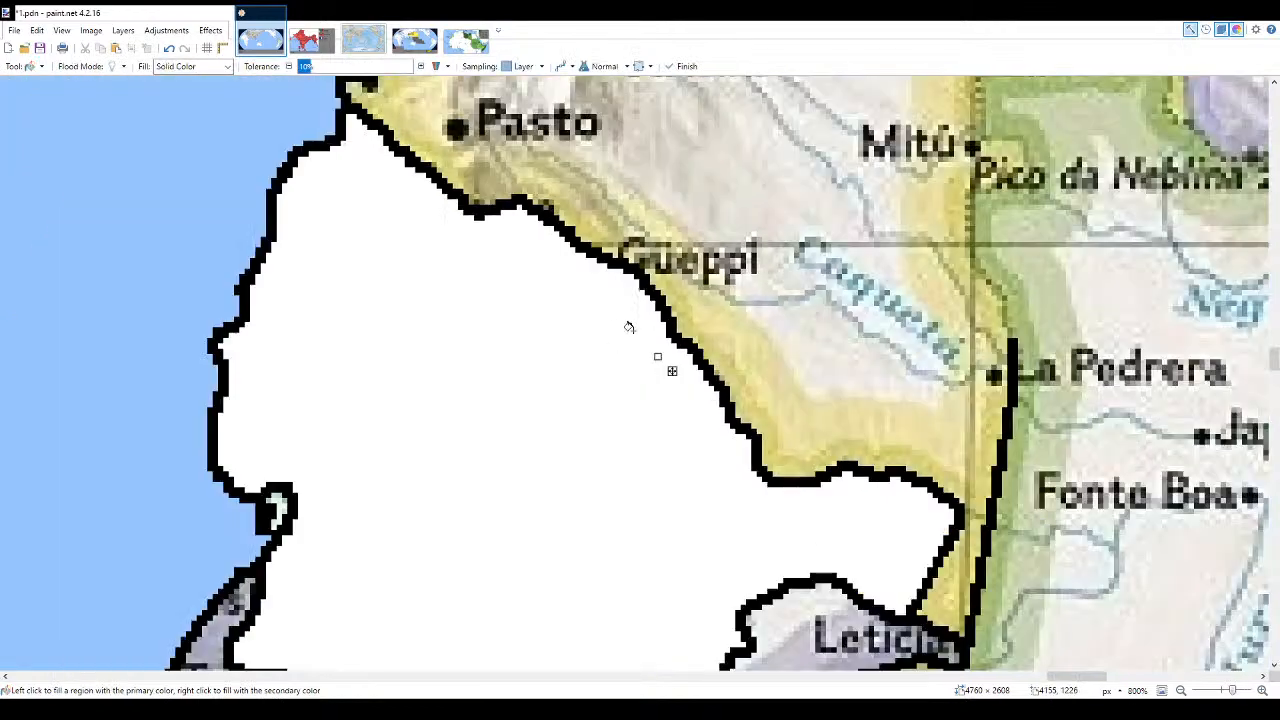
{"action": "scroll", "coordinate": [629, 327], "scroll_direction": "down", "scroll_amount": 10}
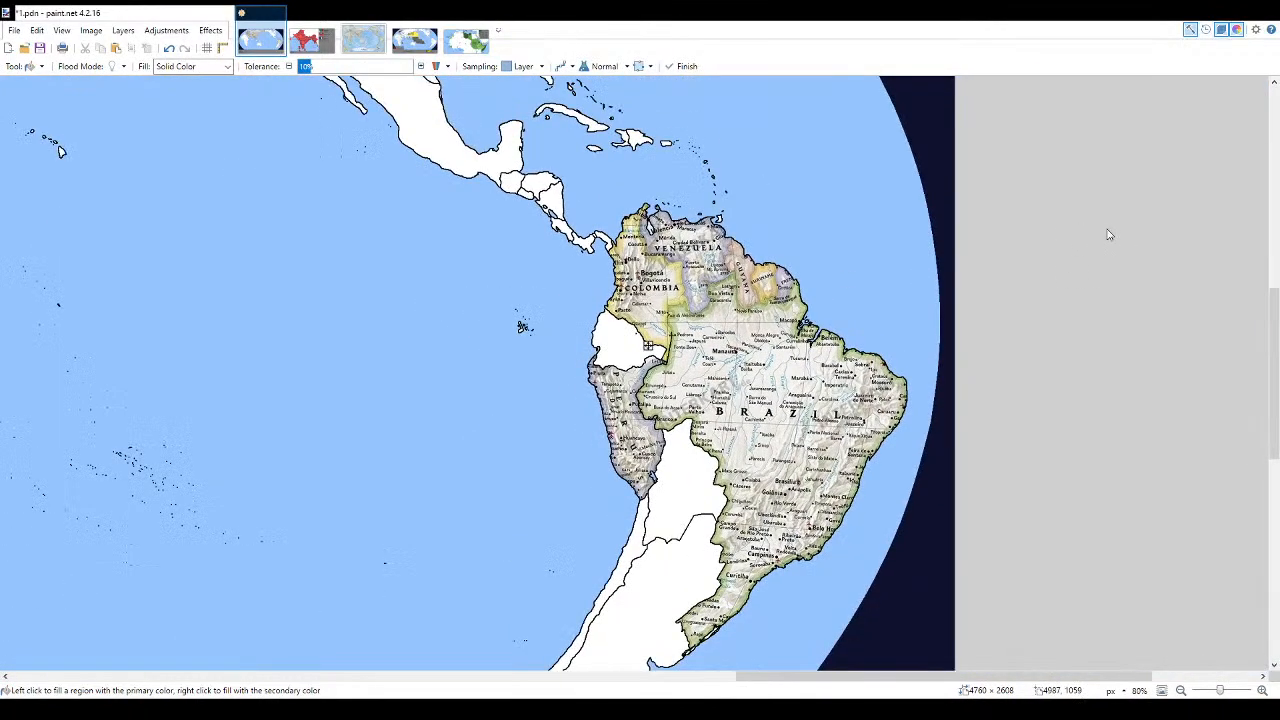
{"action": "key", "text": "b"}
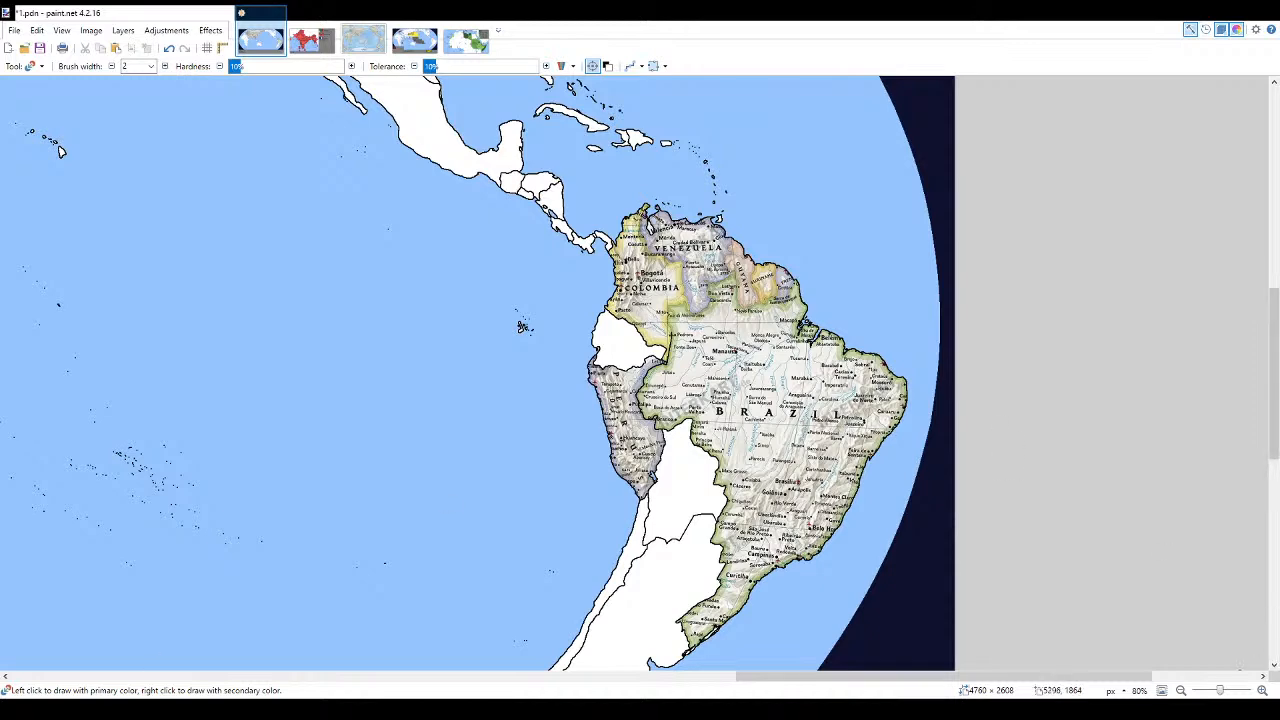
- Switch to the map 1.png and examine the borders and coastlines of China, Japan and the rest of East Asia
{"action": "key", "text": "ctrl+b"}
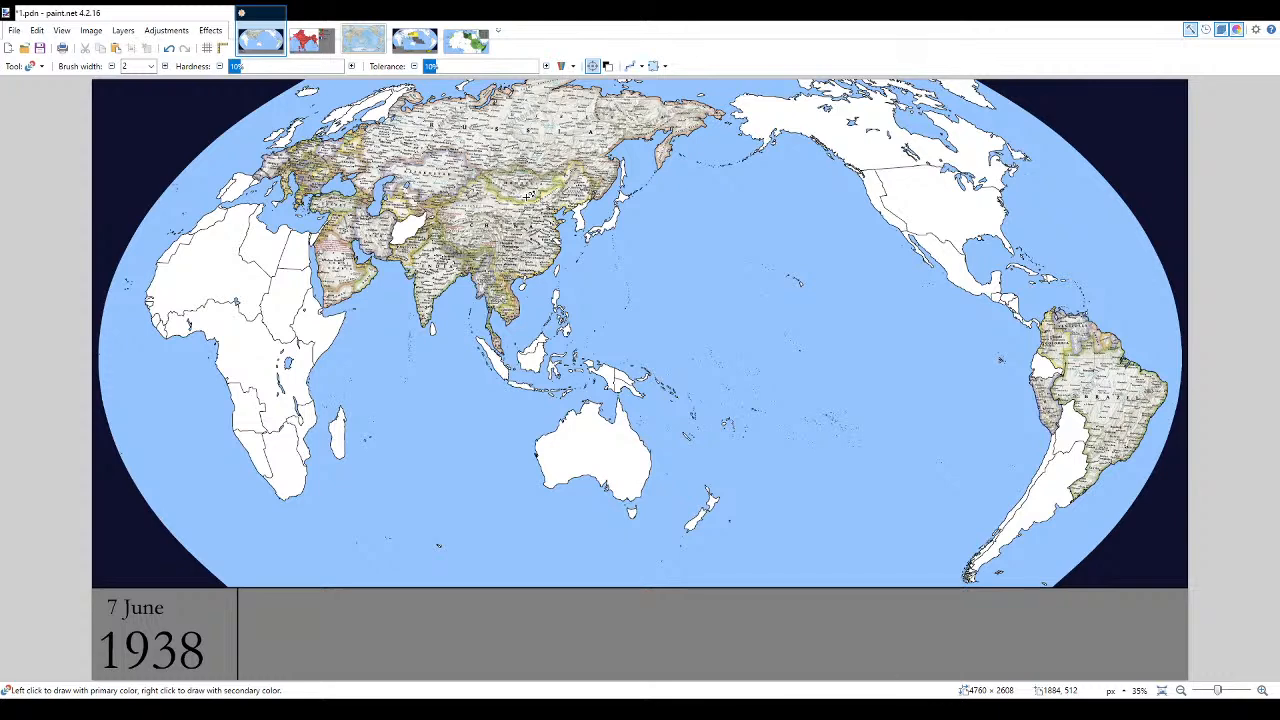
{"action": "left_click", "coordinate": [414, 40]}
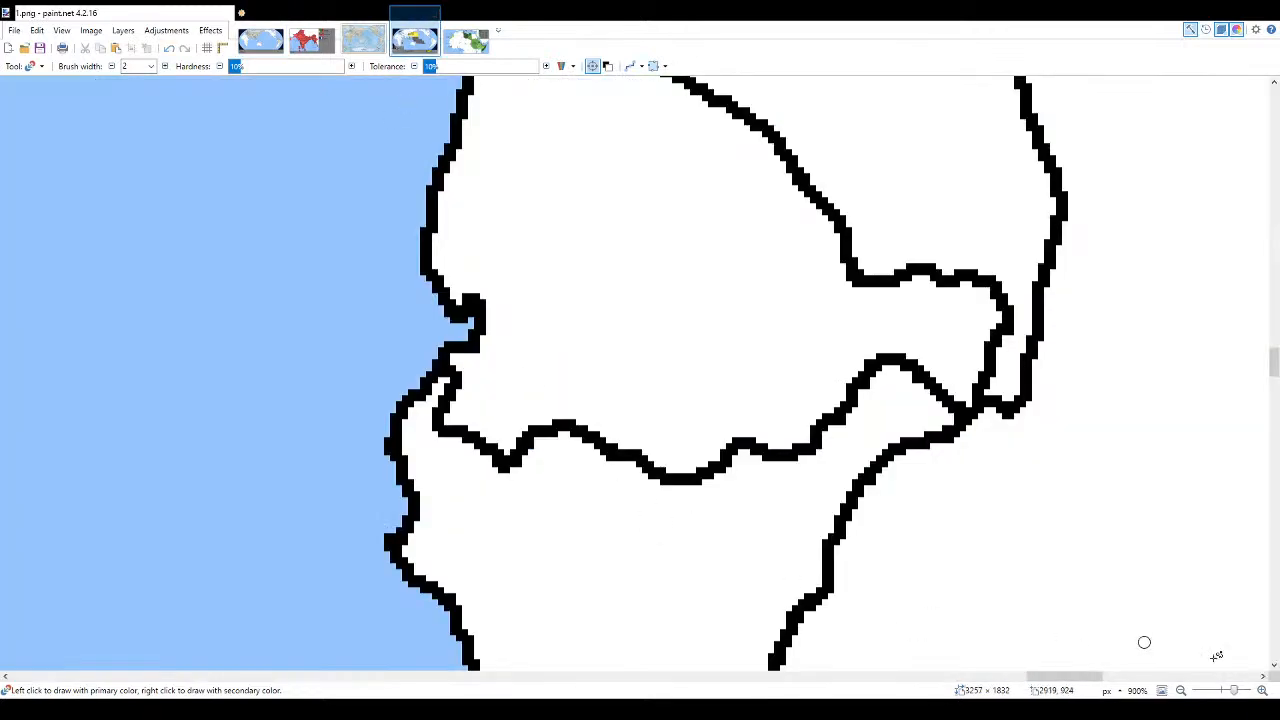
{"action": "left_click", "coordinate": [1161, 690]}
{"action": "scroll", "coordinate": [577, 291], "scroll_direction": "up", "scroll_amount": 4}
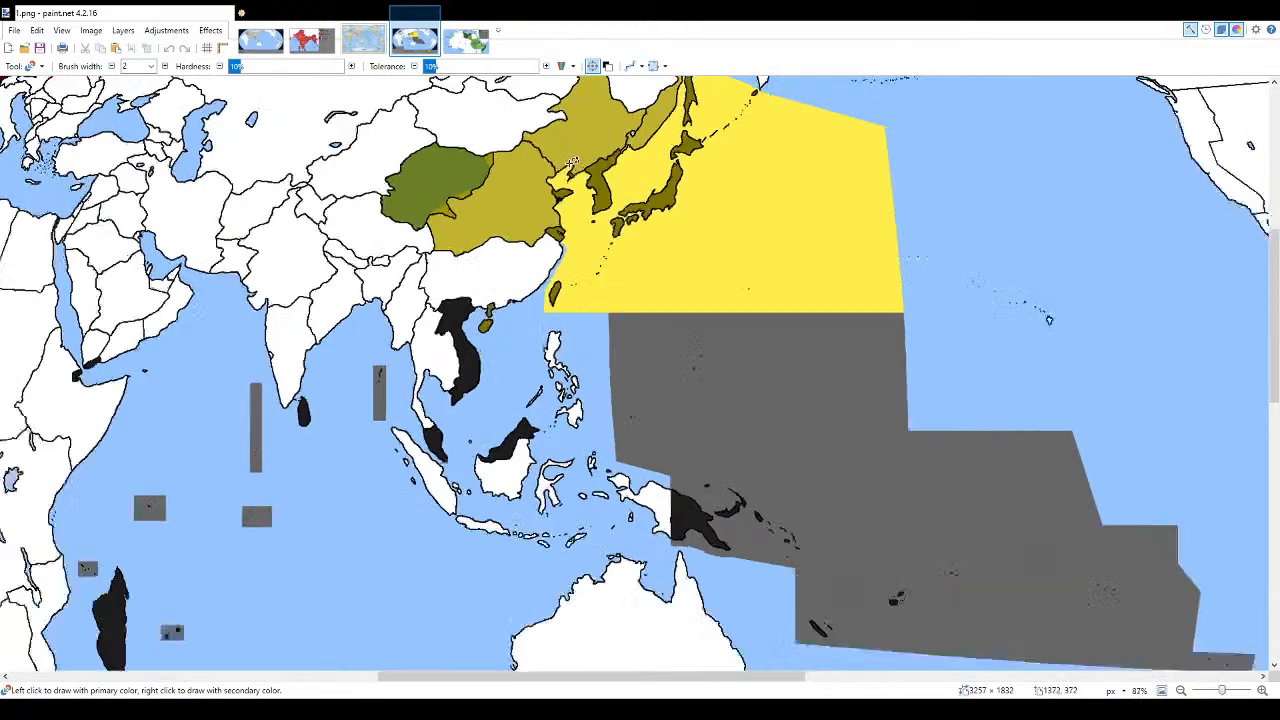
{"action": "scroll", "coordinate": [496, 369], "scroll_direction": "up", "scroll_amount": 3}
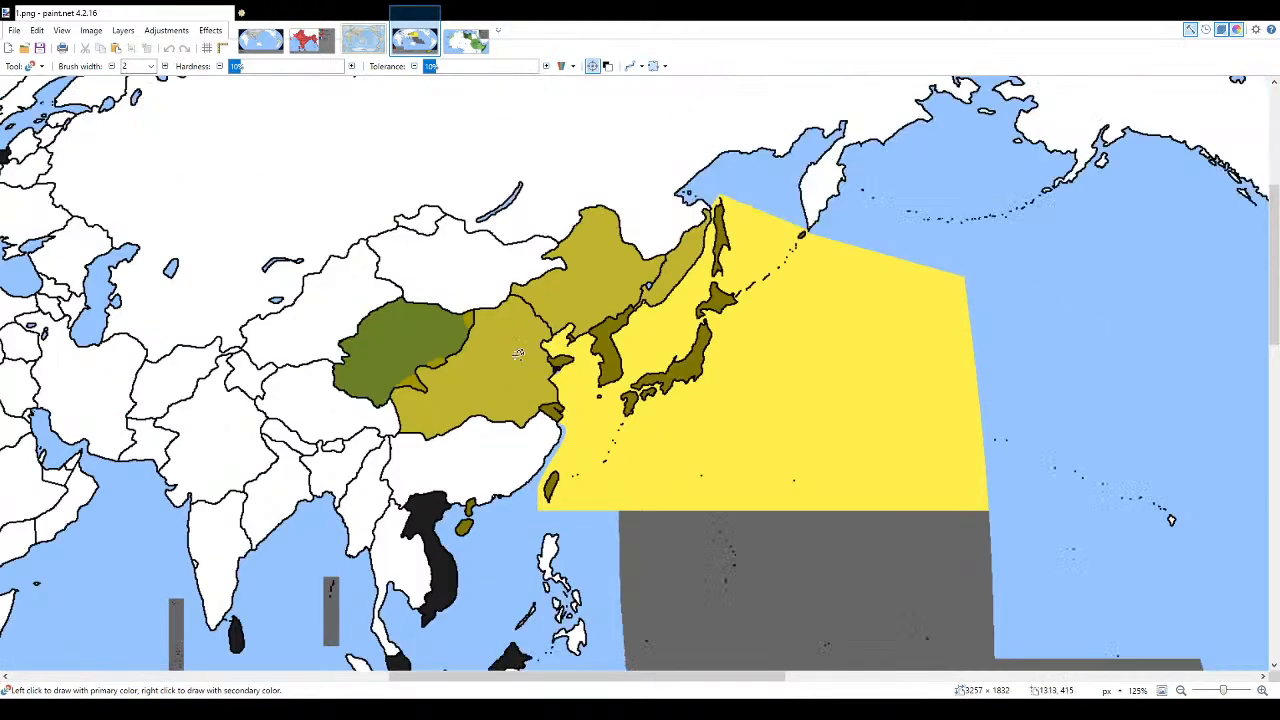
{"action": "scroll", "coordinate": [536, 375], "scroll_direction": "up", "scroll_amount": 3}
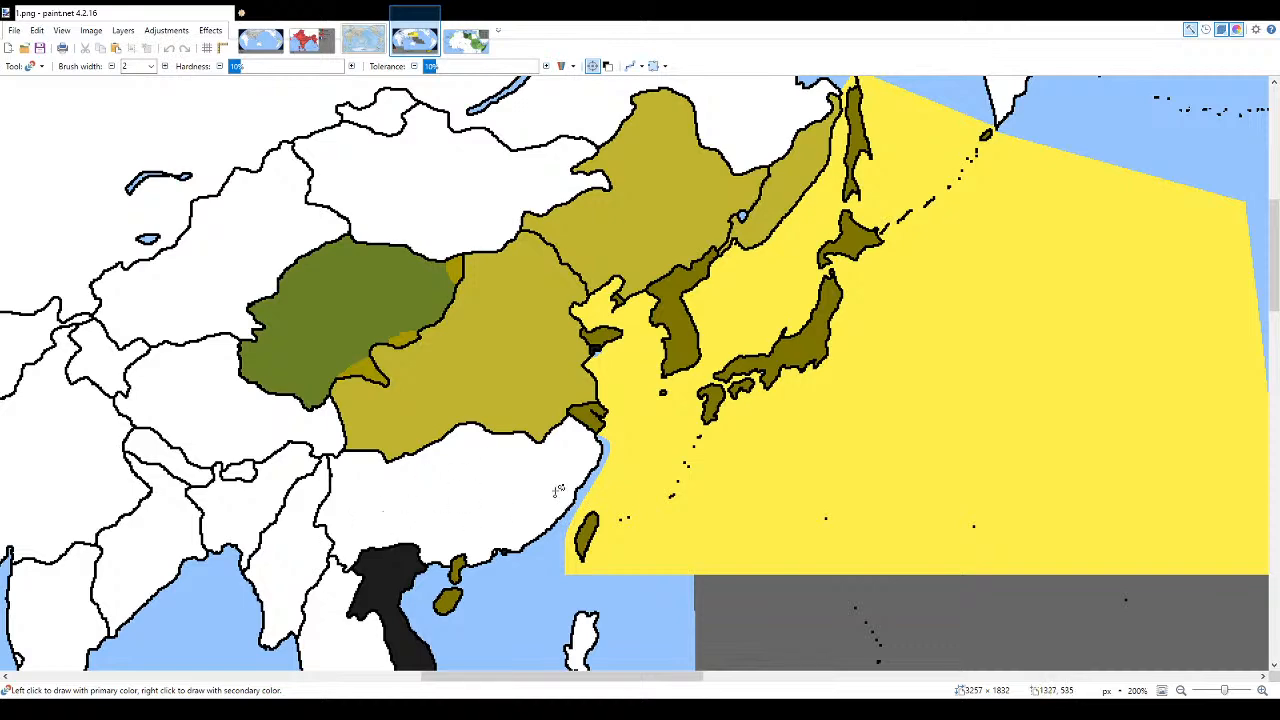
{"action": "scroll", "coordinate": [536, 536], "scroll_direction": "up", "scroll_amount": 2}
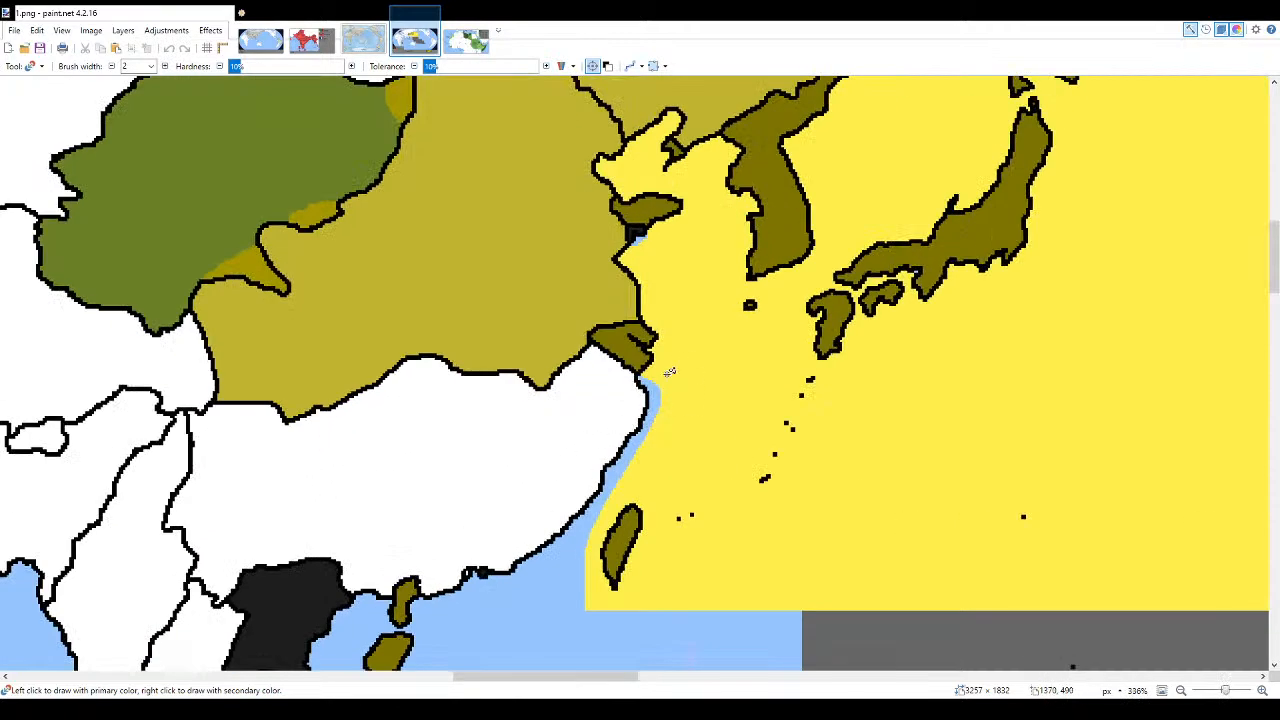
{"action": "scroll", "coordinate": [537, 540], "scroll_direction": "up", "scroll_amount": 2}
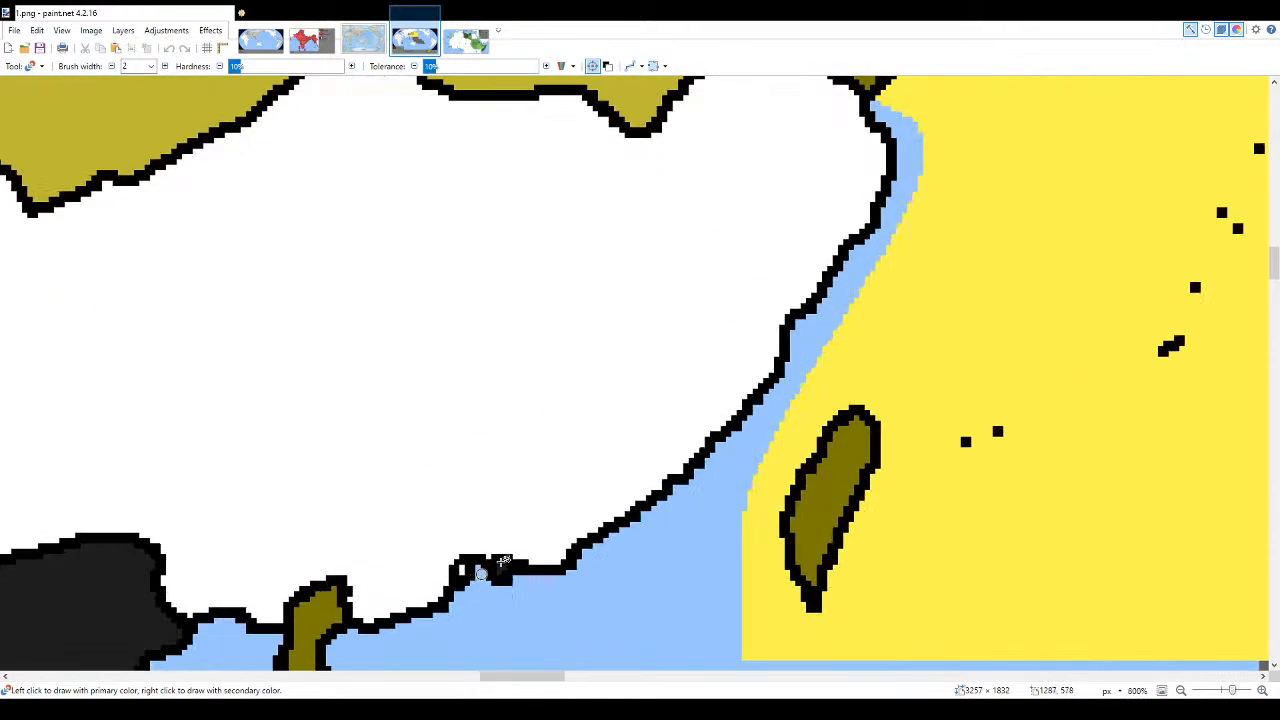
{"action": "scroll", "coordinate": [537, 511], "scroll_direction": "down", "scroll_amount": 3}
{"action": "scroll", "coordinate": [539, 510], "scroll_direction": "down", "scroll_amount": 4}
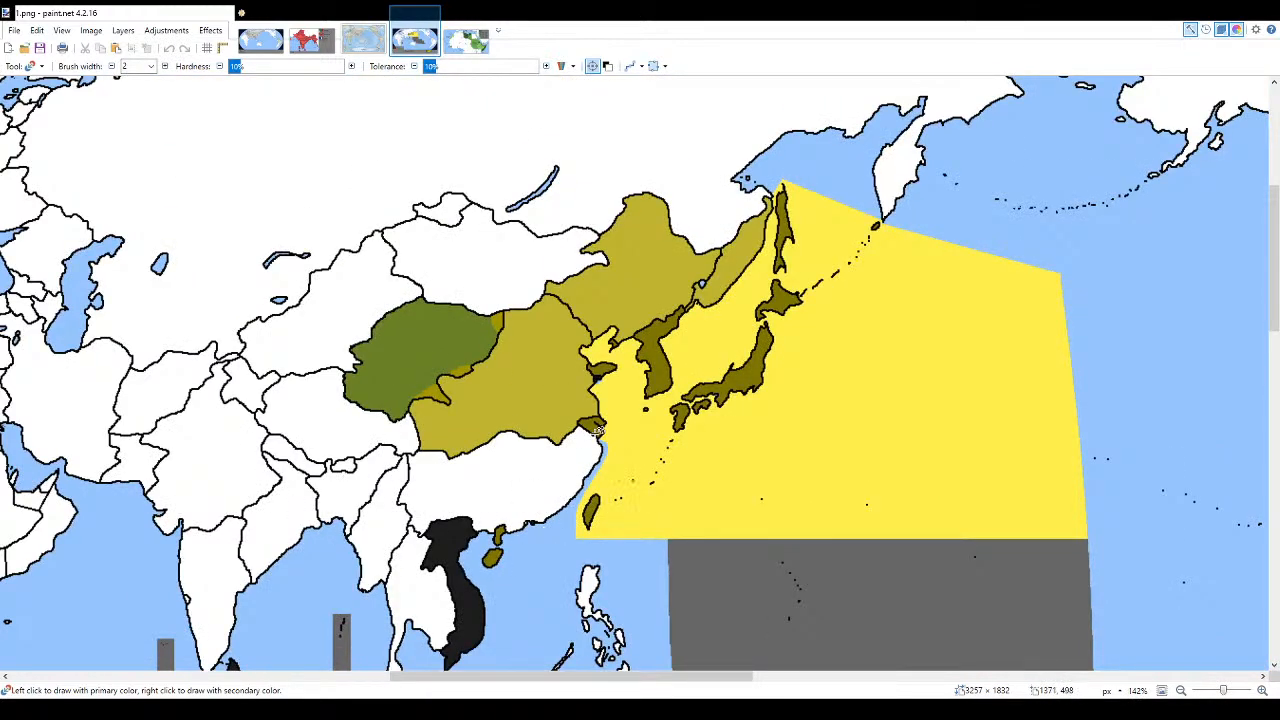
{"action": "left_click", "coordinate": [1163, 691]}
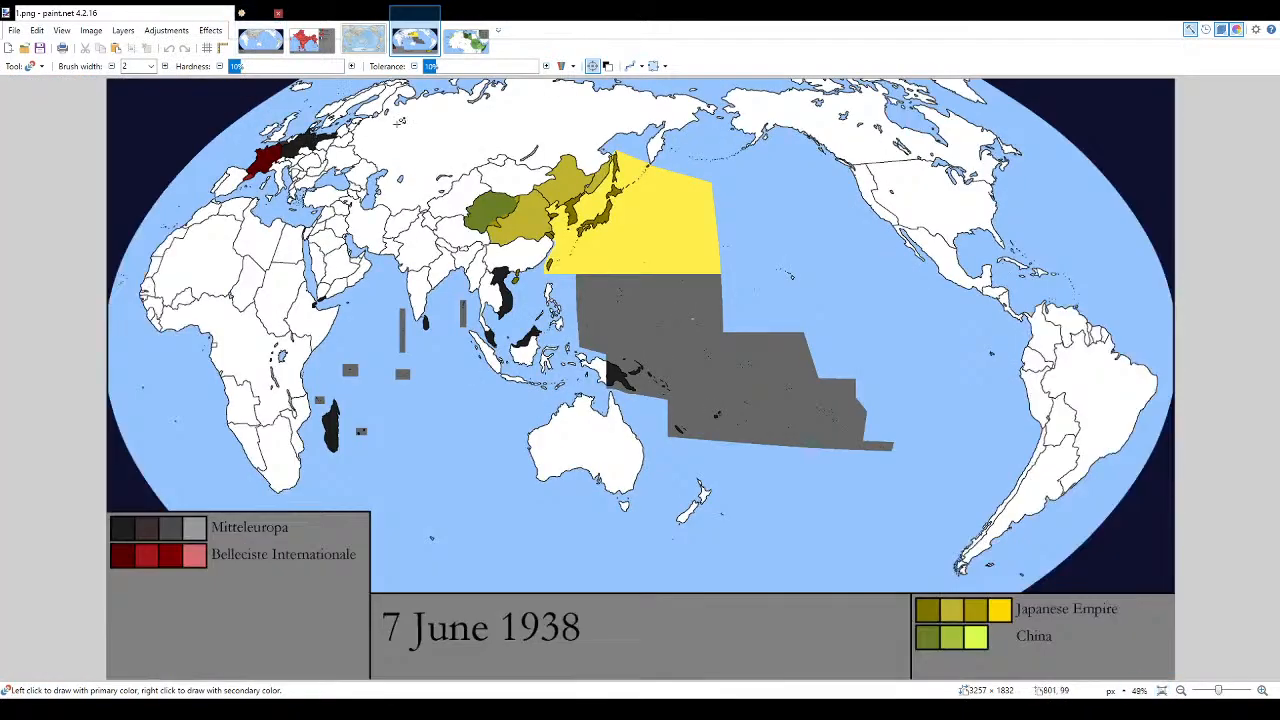
{"action": "scroll", "coordinate": [550, 186], "scroll_direction": "up", "scroll_amount": 4}
{"action": "scroll", "coordinate": [544, 248], "scroll_direction": "up", "scroll_amount": 2}
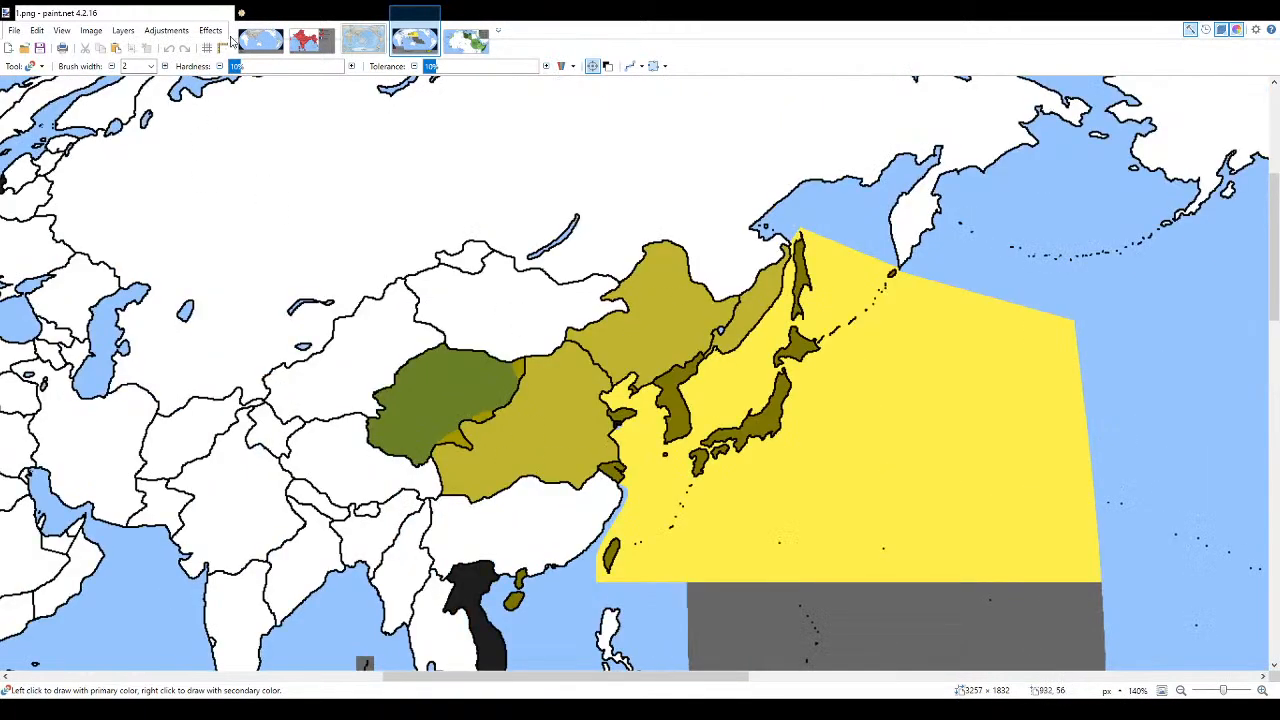
- Return to the 1.pdn map and fill Peru with solid white
{"action": "left_click", "coordinate": [268, 22]}
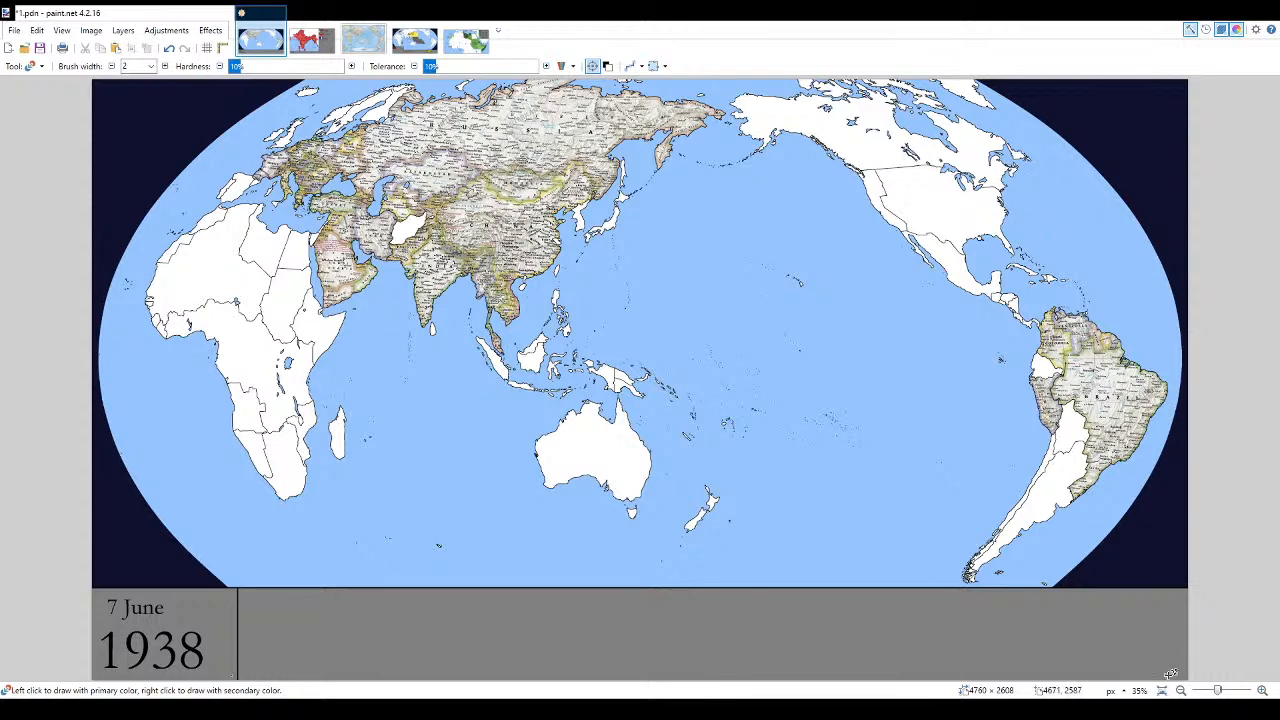
{"action": "scroll", "coordinate": [1176, 582], "scroll_direction": "up", "scroll_amount": 1}
{"action": "scroll", "coordinate": [1176, 582], "scroll_direction": "up", "scroll_amount": 3}
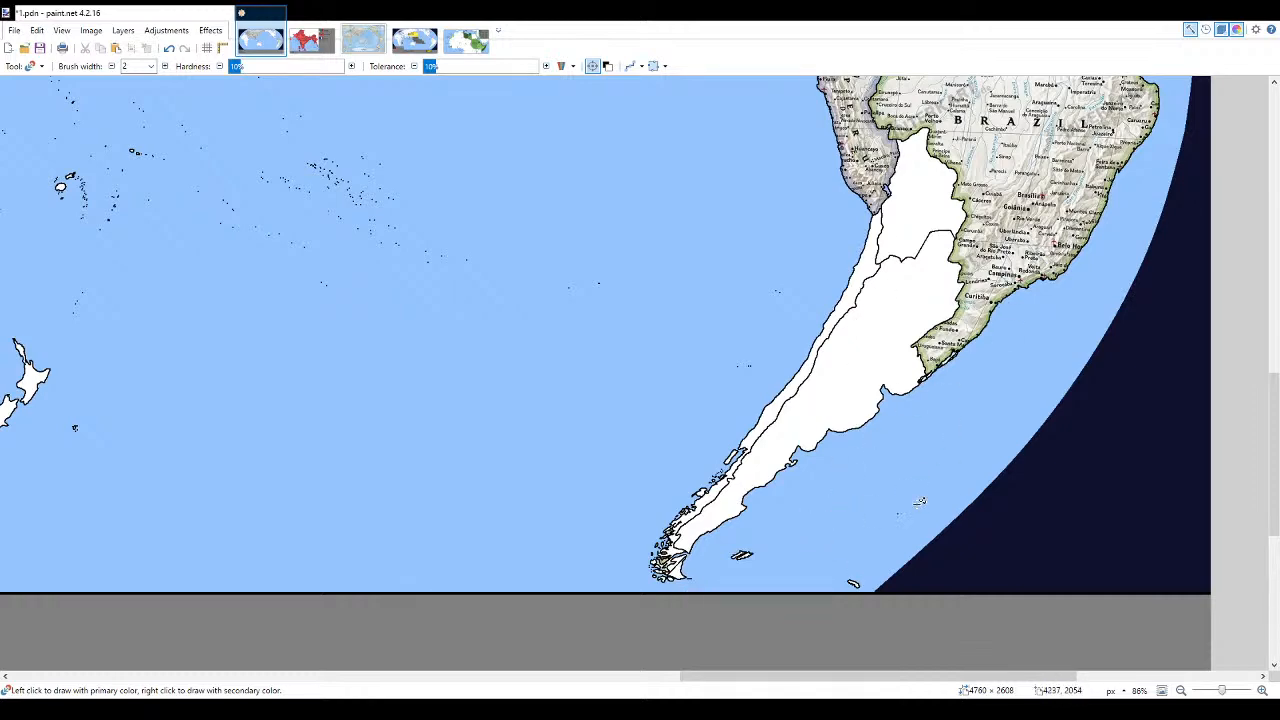
{"action": "scroll", "coordinate": [874, 524], "scroll_direction": "up", "scroll_amount": 3}
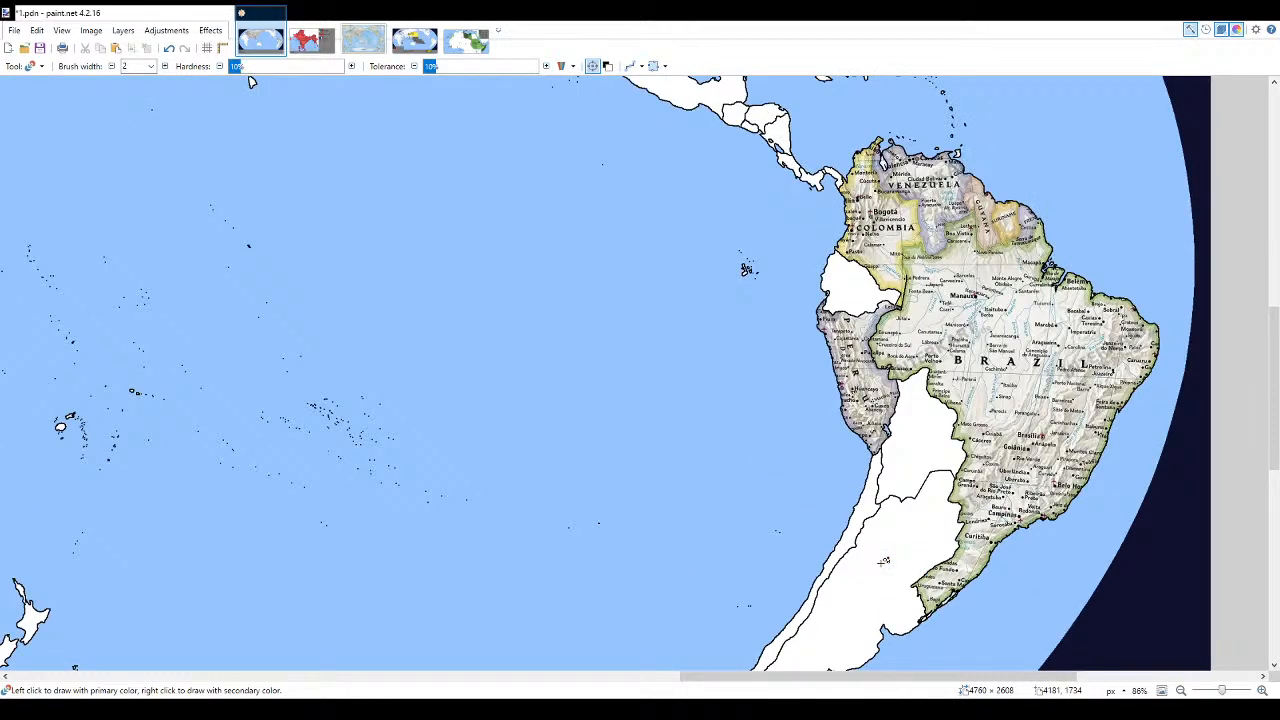
{"action": "left_click", "coordinate": [1162, 691]}
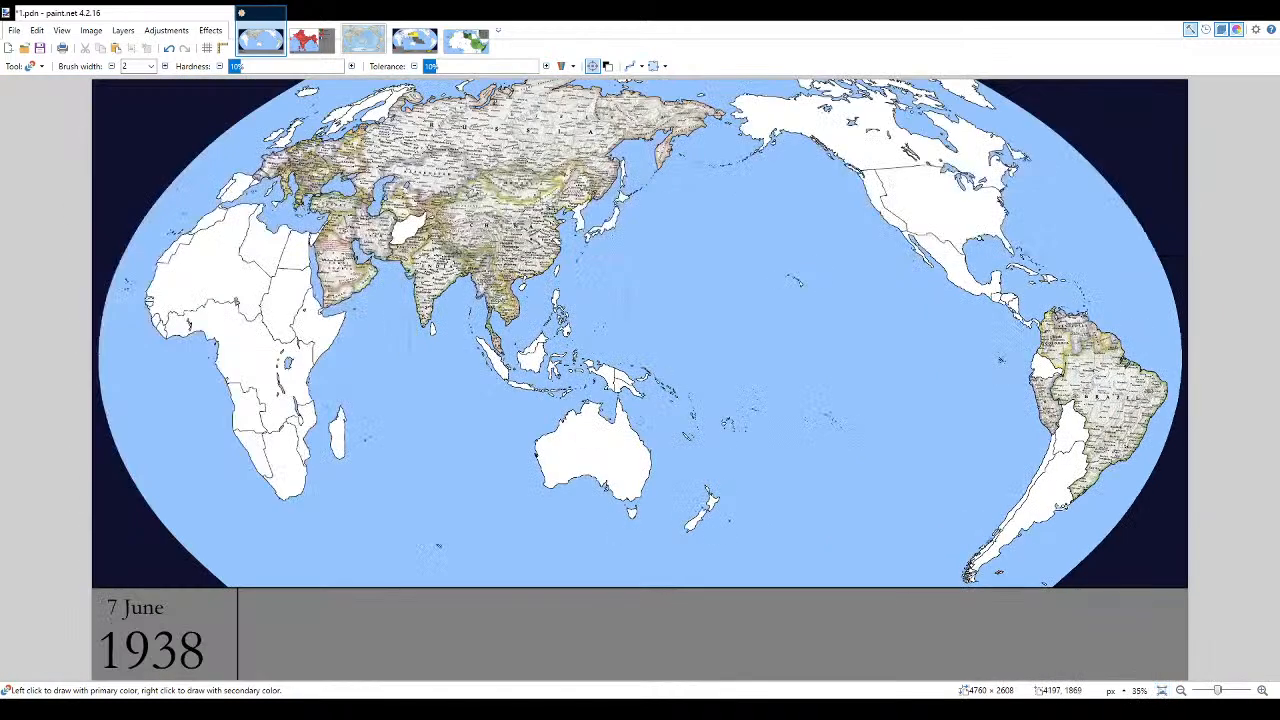
{"action": "scroll", "coordinate": [1060, 506], "scroll_direction": "up", "scroll_amount": 4}
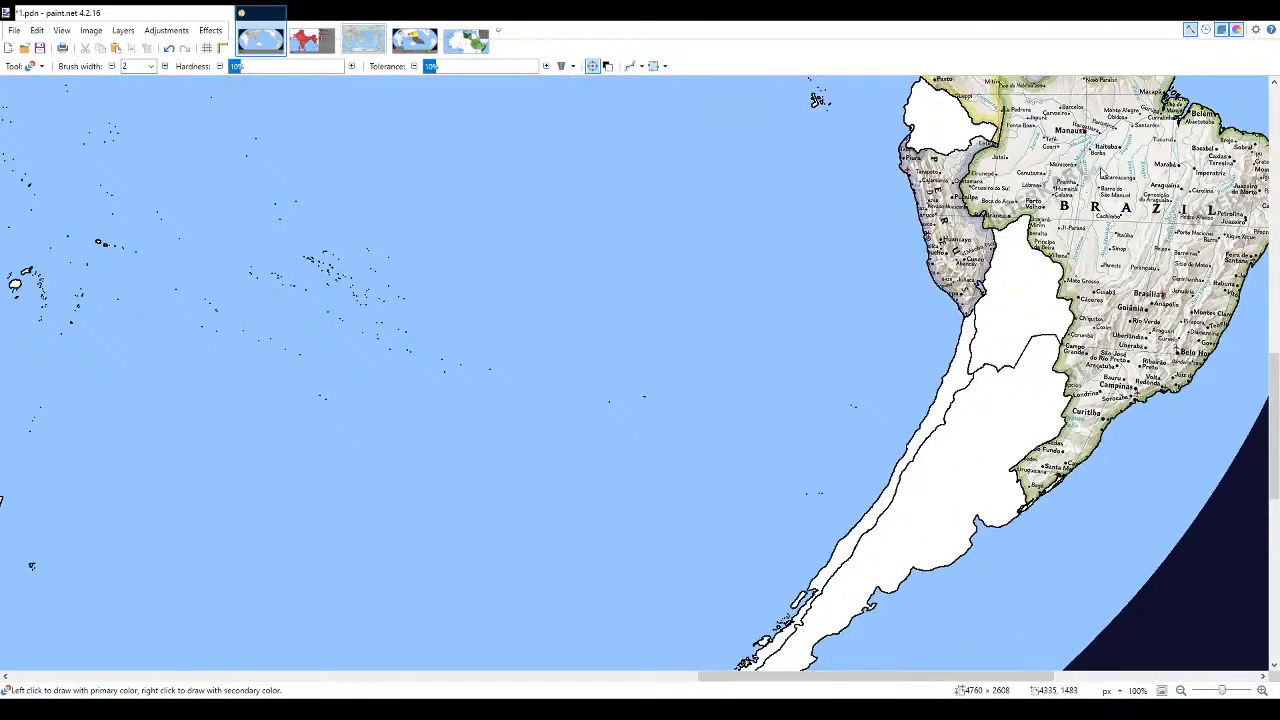
{"action": "key", "text": "f"}
{"action": "left_click", "coordinate": [974, 252]}
{"action": "key", "text": "b"}
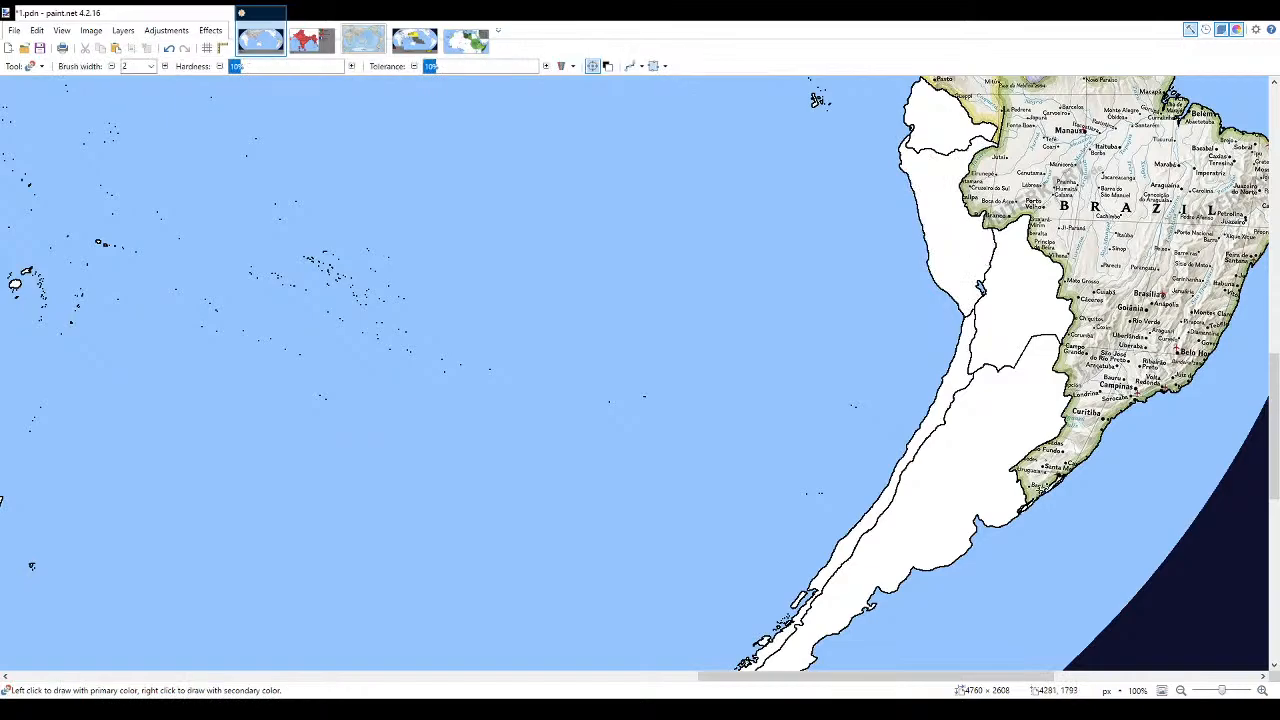
- Extend the black Colombia–Brazil border a short way north from La Pedrera along the dotted line
{"action": "scroll", "coordinate": [1045, 495], "scroll_direction": "up", "scroll_amount": 3}
{"action": "scroll", "coordinate": [1018, 423], "scroll_direction": "up", "scroll_amount": 4}
{"action": "scroll", "coordinate": [1018, 423], "scroll_direction": "up", "scroll_amount": 2}
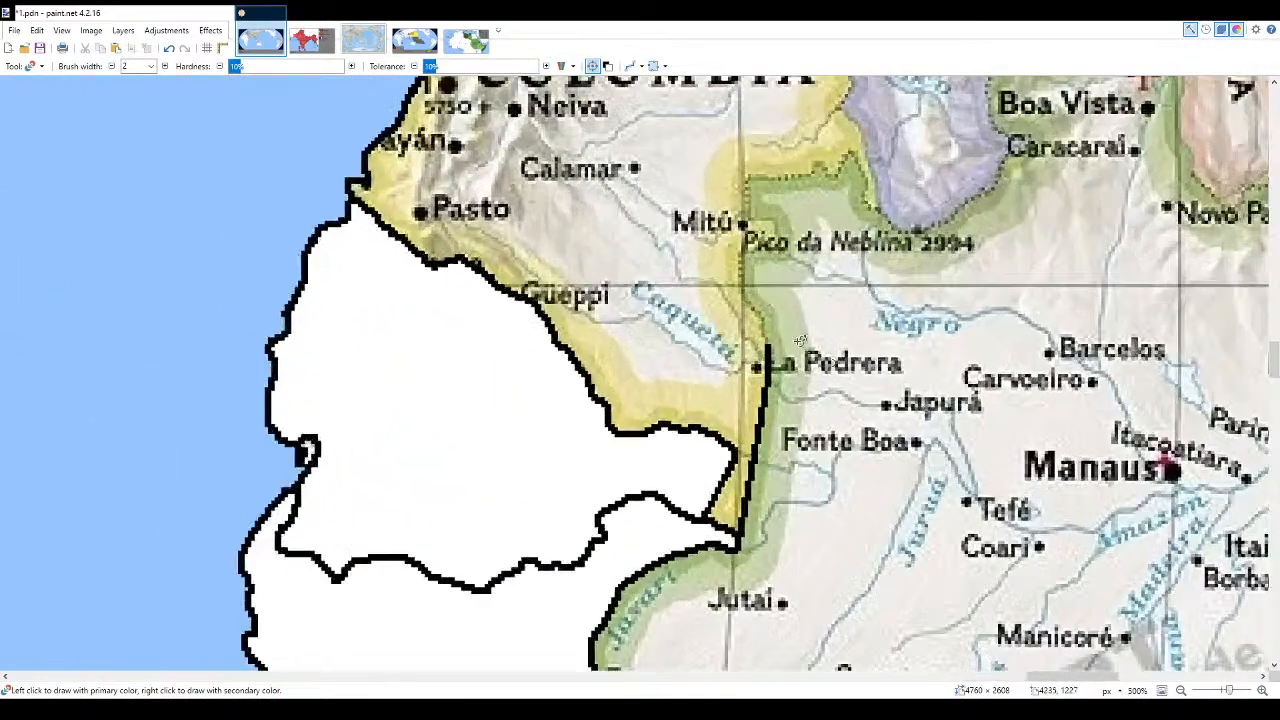
{"action": "scroll", "coordinate": [811, 347], "scroll_direction": "up", "scroll_amount": 5}
{"action": "scroll", "coordinate": [611, 406], "scroll_direction": "down", "scroll_amount": 12}
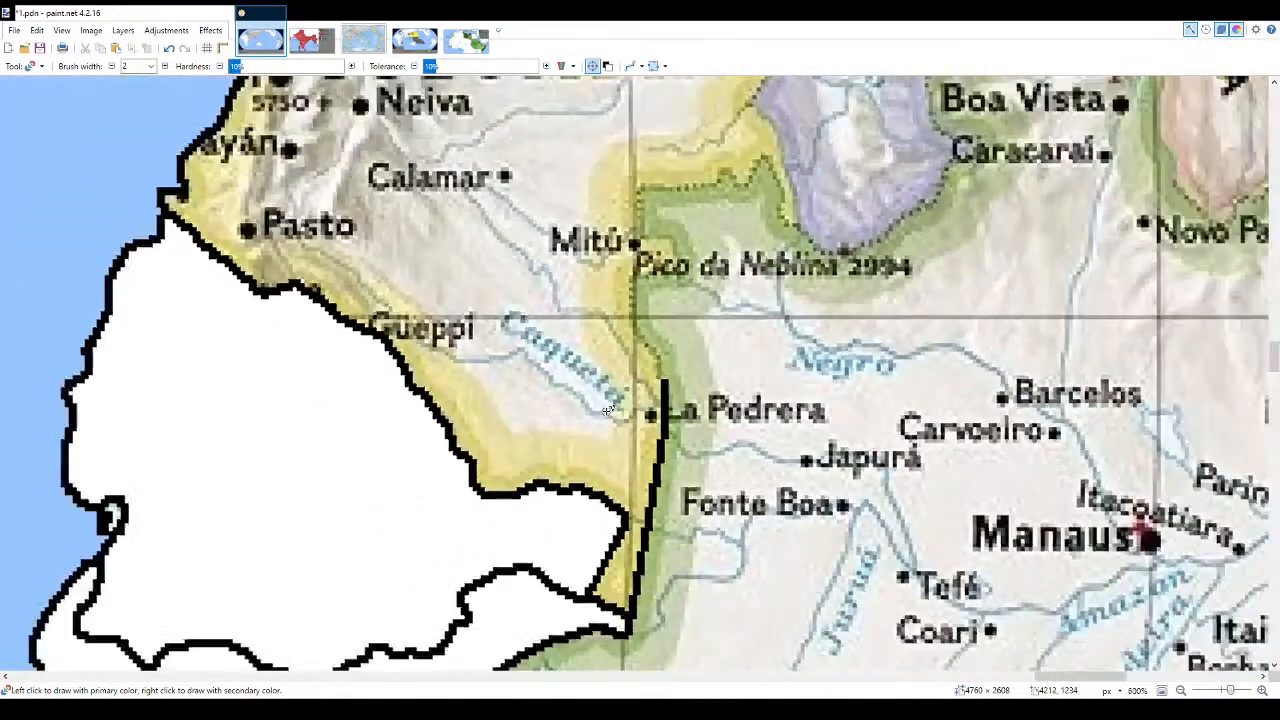
{"action": "scroll", "coordinate": [744, 461], "scroll_direction": "up", "scroll_amount": 6}
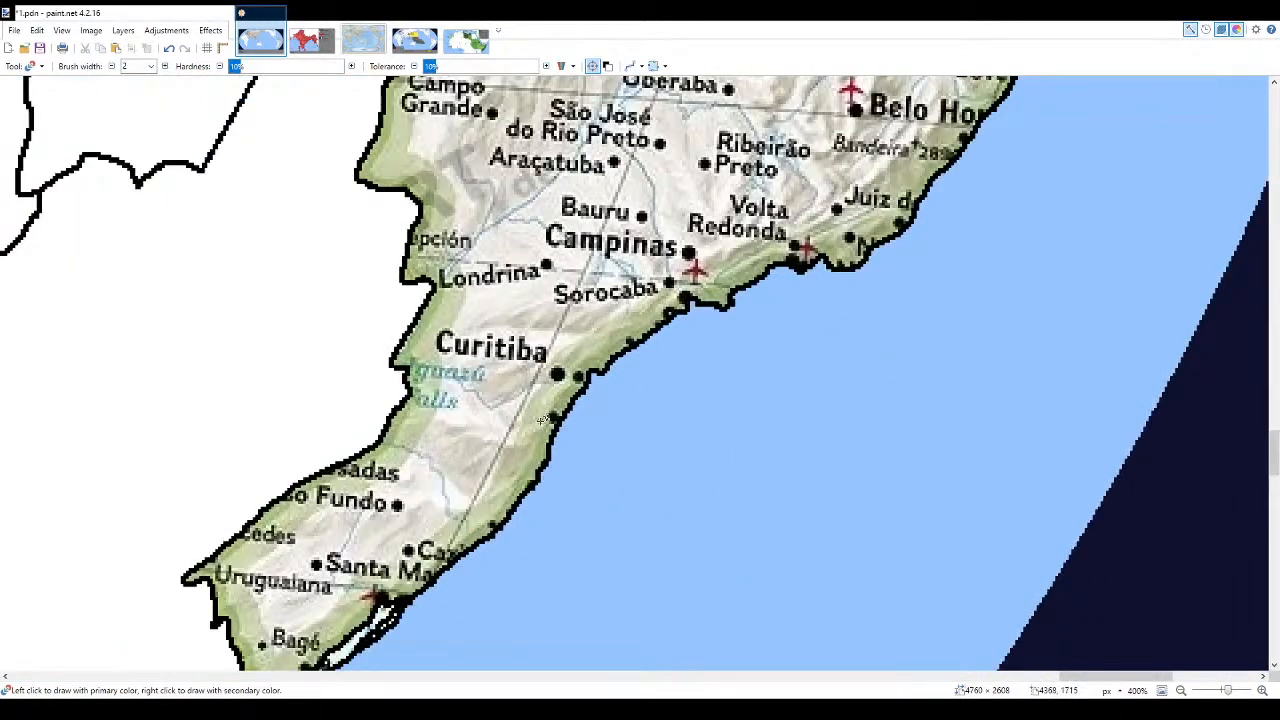
{"action": "scroll", "coordinate": [545, 410], "scroll_direction": "down", "scroll_amount": 6}
{"action": "scroll", "coordinate": [580, 540], "scroll_direction": "up", "scroll_amount": 4}
{"action": "scroll", "coordinate": [580, 540], "scroll_direction": "up", "scroll_amount": 3}
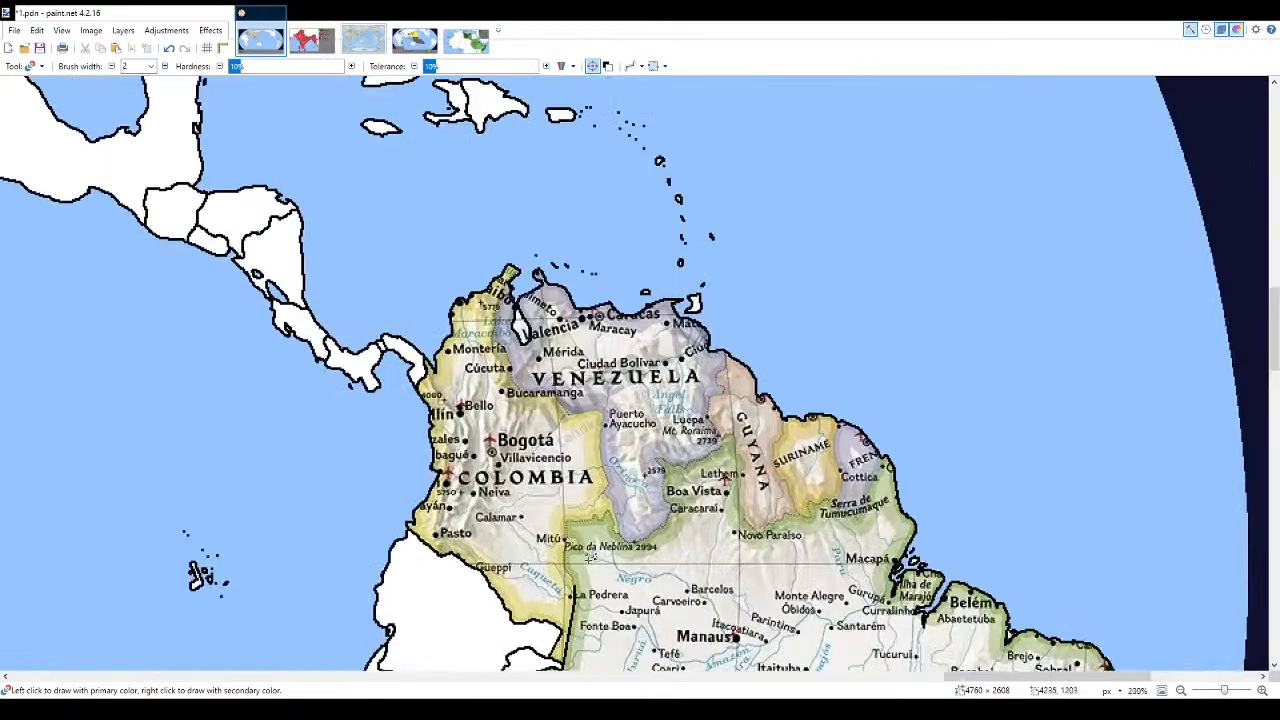
{"action": "scroll", "coordinate": [580, 538], "scroll_direction": "up", "scroll_amount": 8}
{"action": "left_click_drag", "start_coordinate": [600, 528], "coordinate": [593, 476]}
{"action": "scroll", "coordinate": [600, 470], "scroll_direction": "down", "scroll_amount": 2}
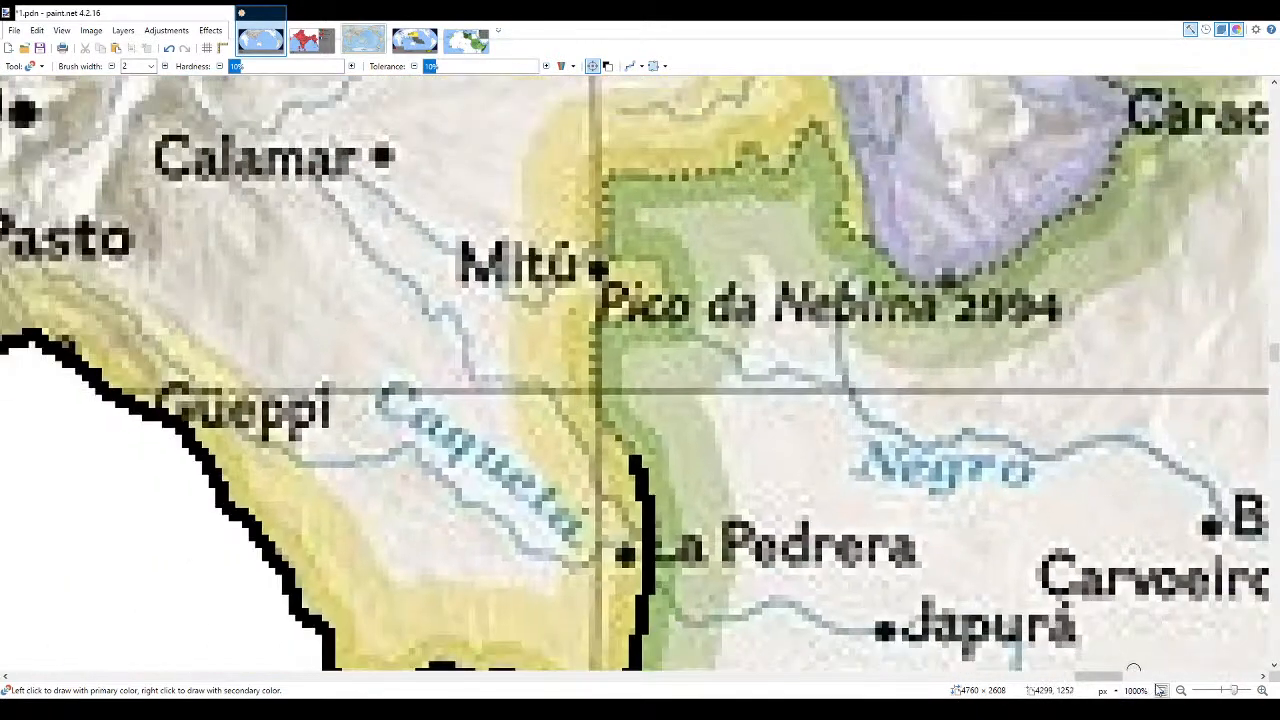
- Look over the whole world map, examining Asia, the Pacific and the Americas for land still showing the reference map
{"action": "left_click", "coordinate": [1159, 690]}
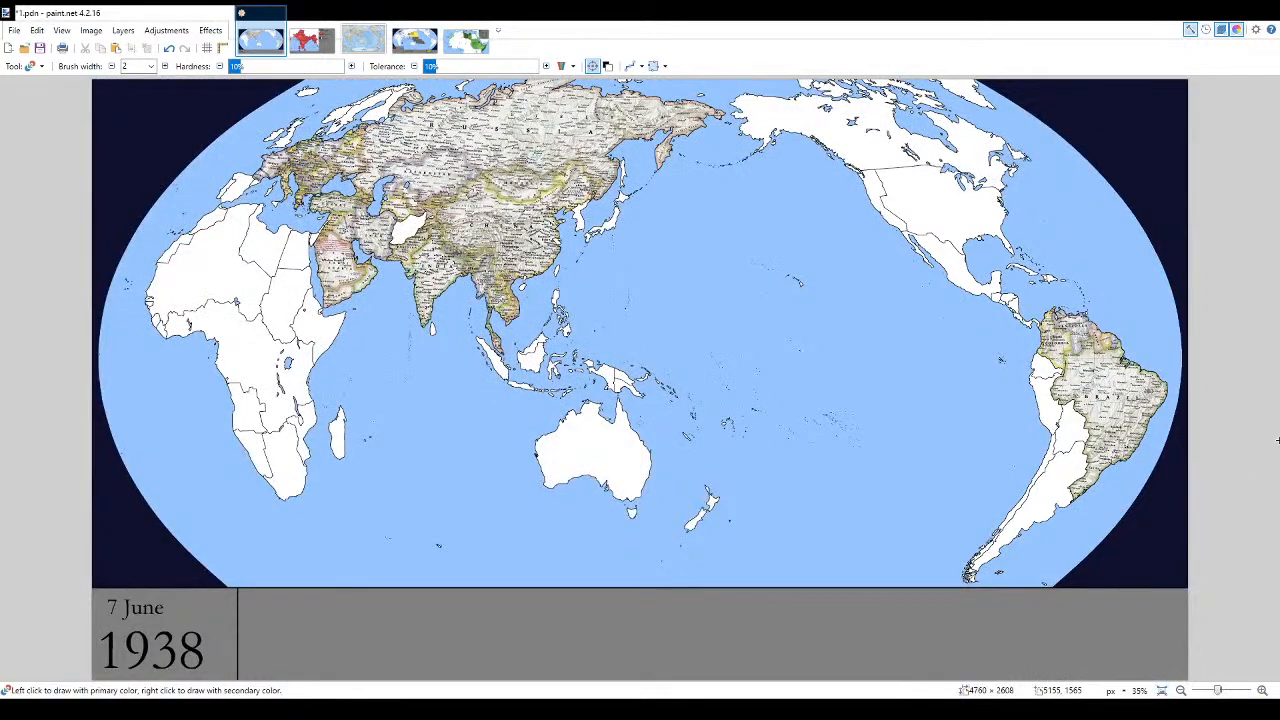
{"action": "scroll", "coordinate": [622, 295], "scroll_direction": "up", "scroll_amount": 4}
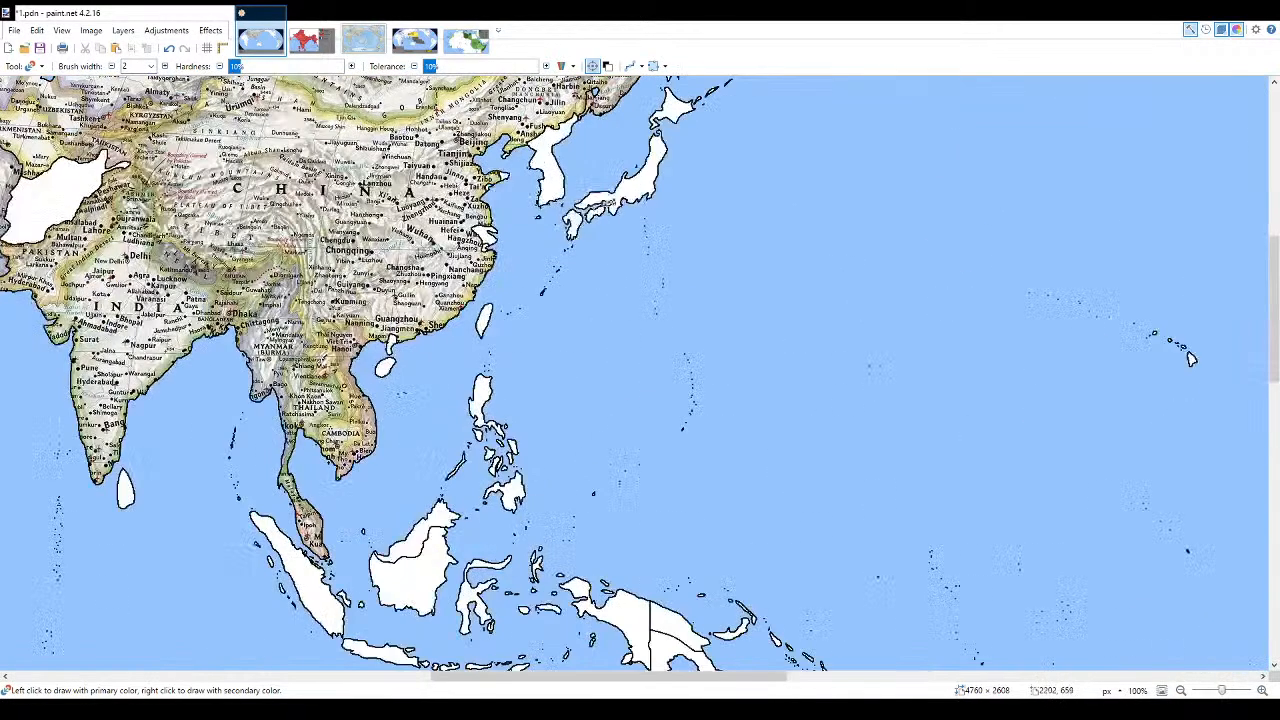
{"action": "scroll", "coordinate": [664, 313], "scroll_direction": "down", "scroll_amount": 3}
{"action": "scroll", "coordinate": [664, 313], "scroll_direction": "up", "scroll_amount": 2}
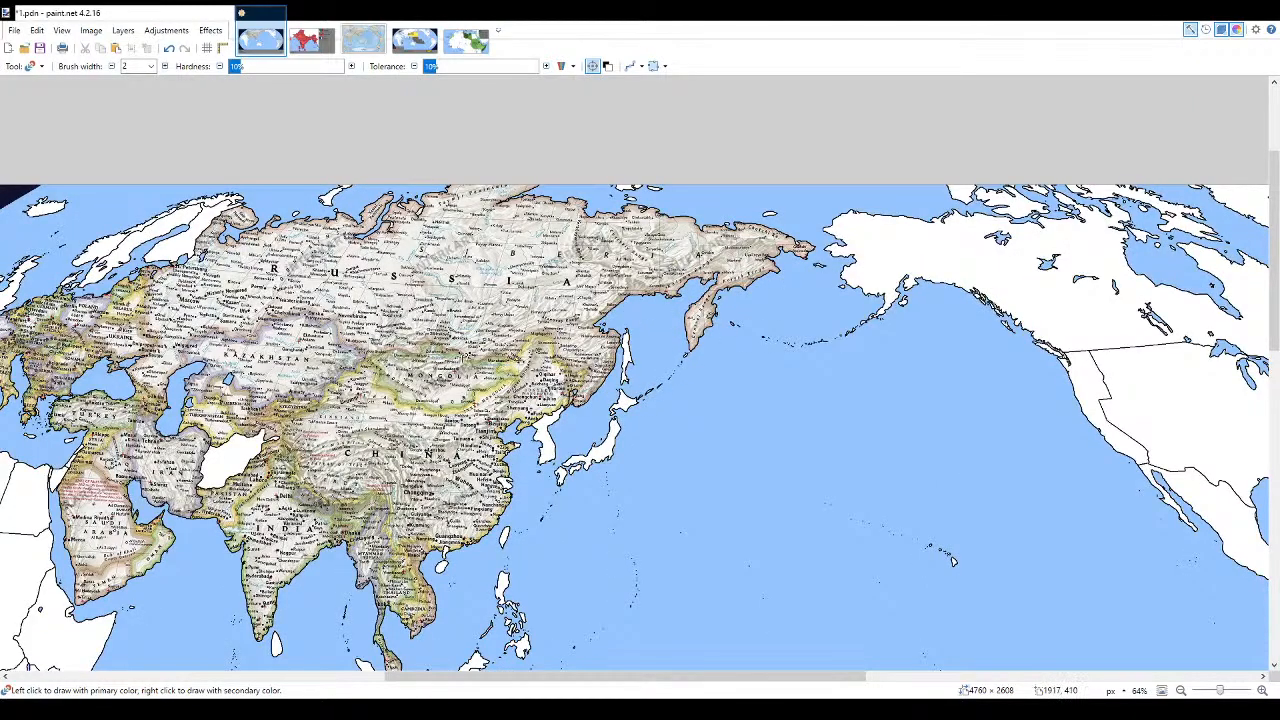
{"action": "scroll", "coordinate": [953, 560], "scroll_direction": "down", "scroll_amount": 4}
{"action": "scroll", "coordinate": [843, 222], "scroll_direction": "up", "scroll_amount": 4}
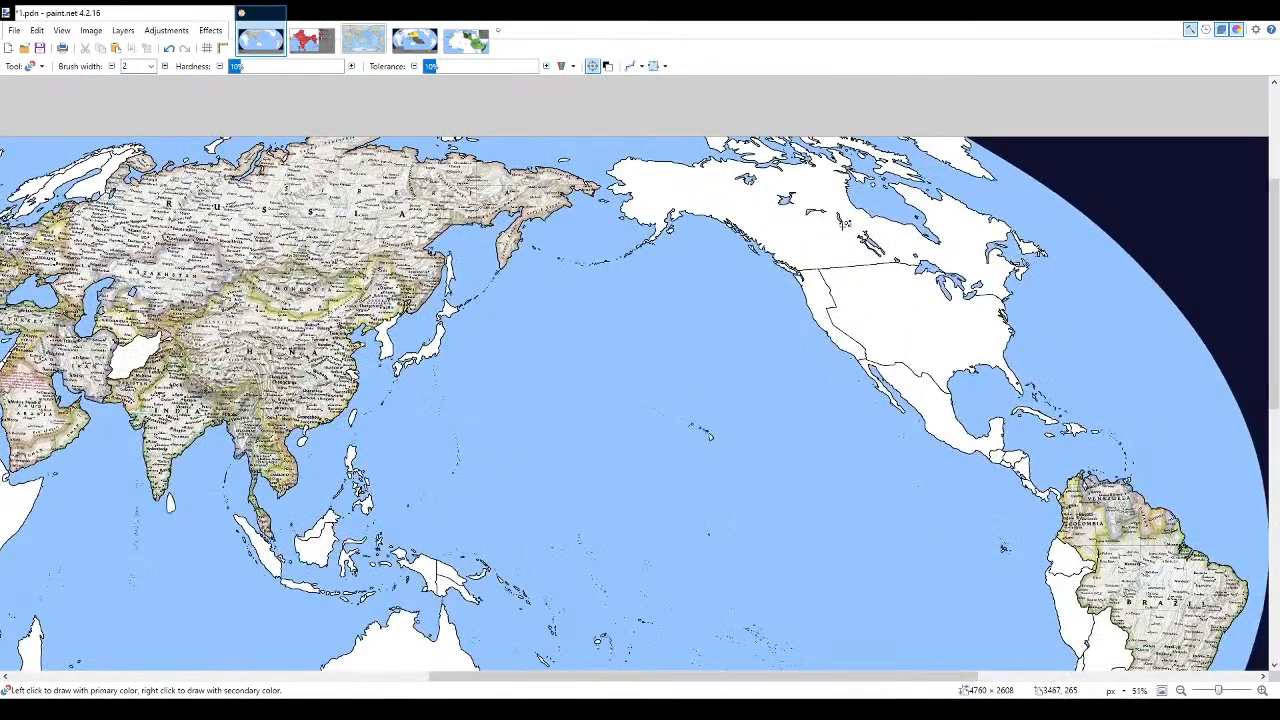
{"action": "scroll", "coordinate": [375, 330], "scroll_direction": "down", "scroll_amount": 3}
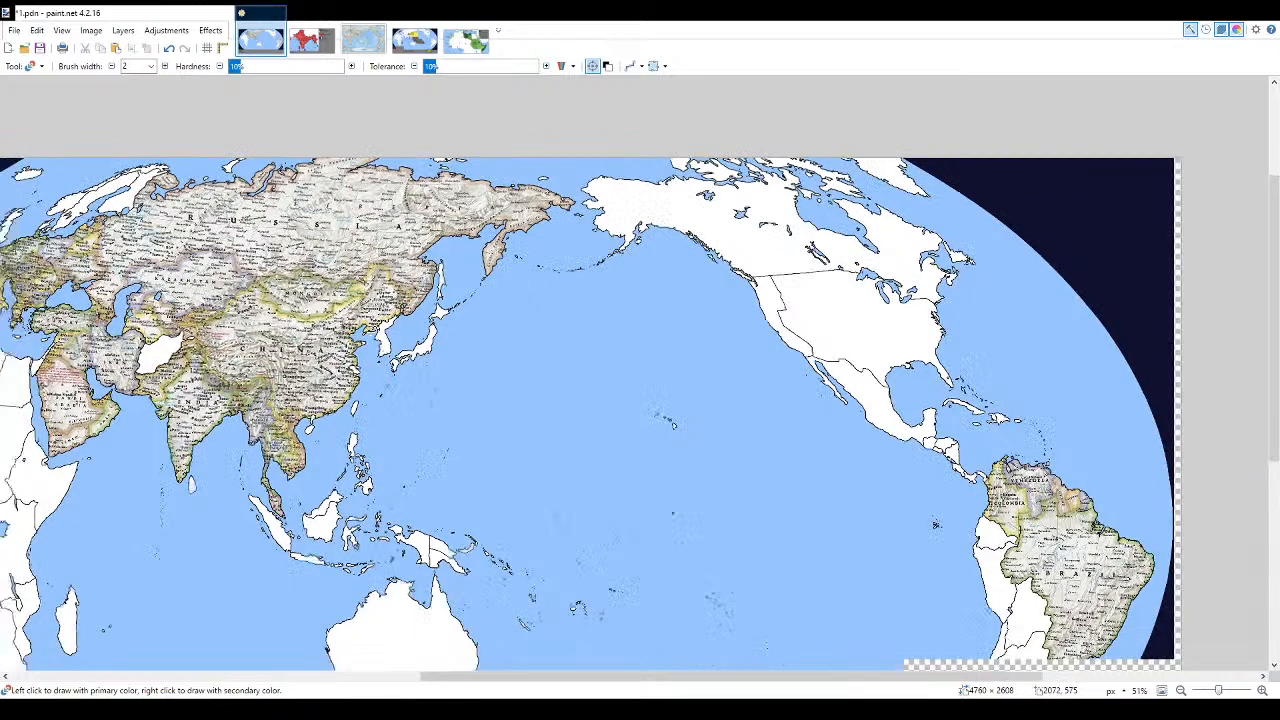
{"action": "scroll", "coordinate": [405, 321], "scroll_direction": "up", "scroll_amount": 4}
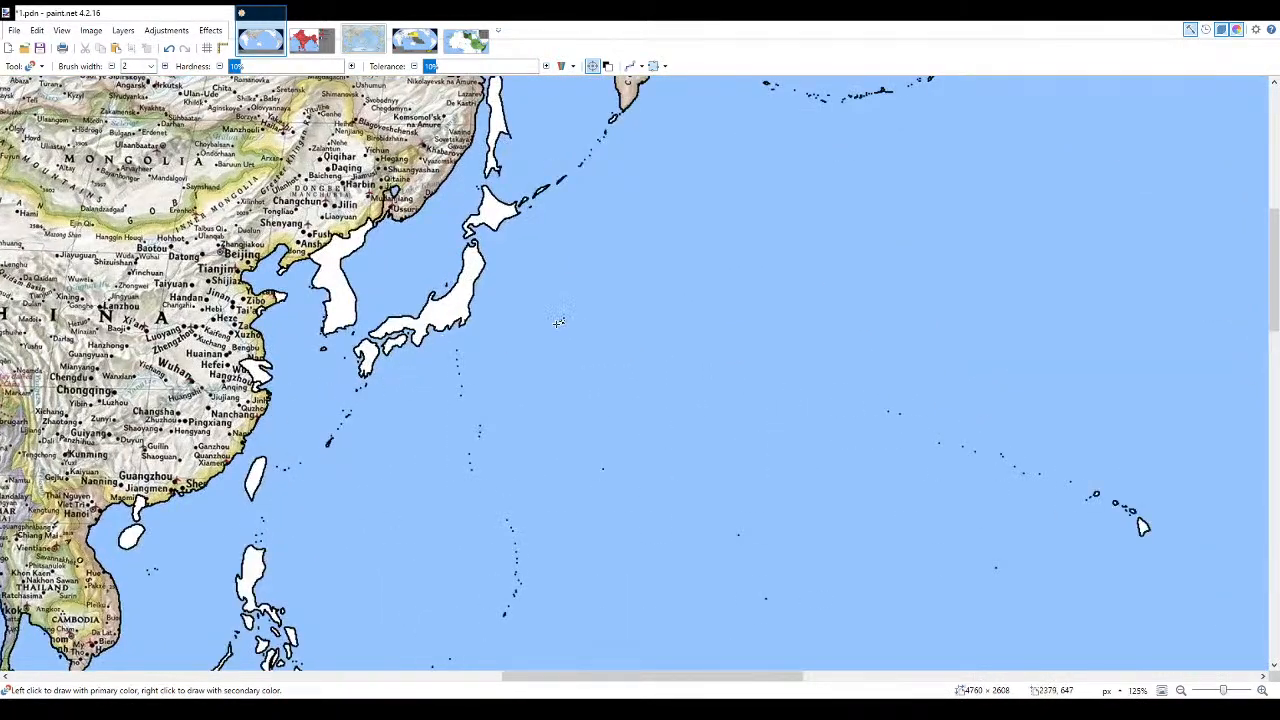
{"action": "scroll", "coordinate": [560, 322], "scroll_direction": "down", "scroll_amount": 4}
{"action": "scroll", "coordinate": [736, 449], "scroll_direction": "up", "scroll_amount": 2}
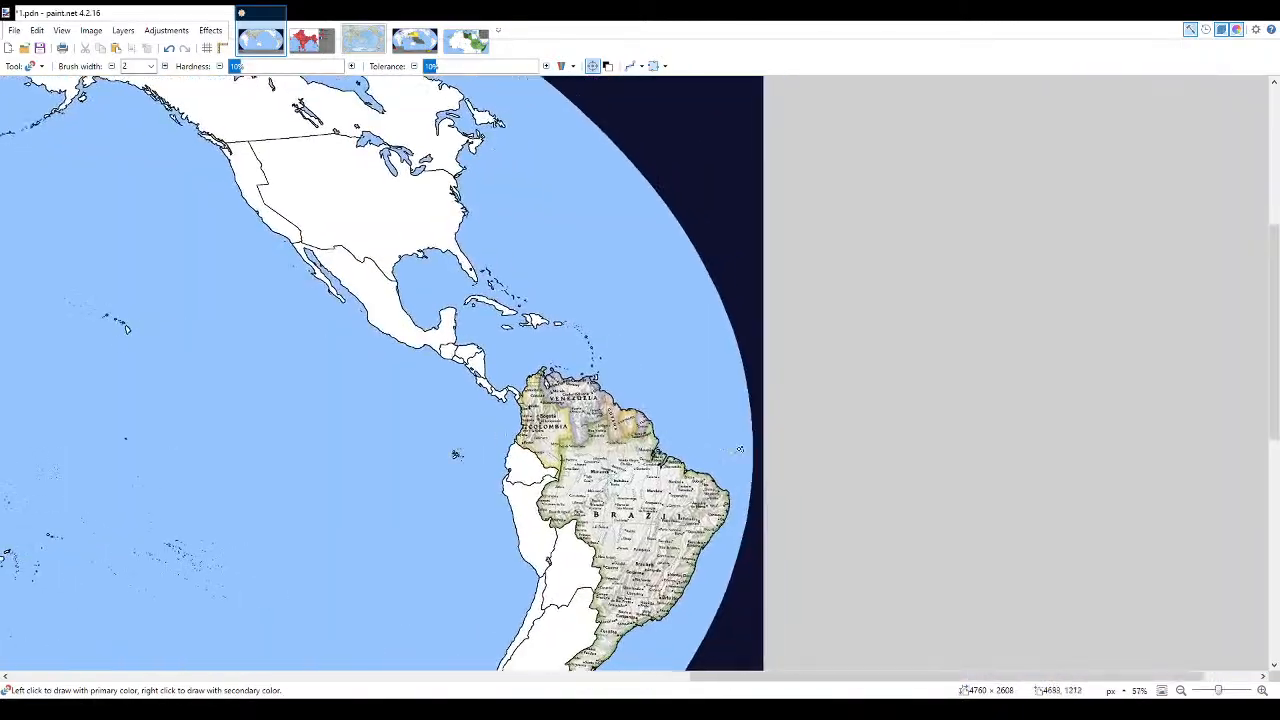
- Trace the Colombia–Brazil border in black from La Pedrera north past Mitú to the Venezuelan border near Pico da Neblina
{"action": "scroll", "coordinate": [472, 475], "scroll_direction": "up", "scroll_amount": 11}
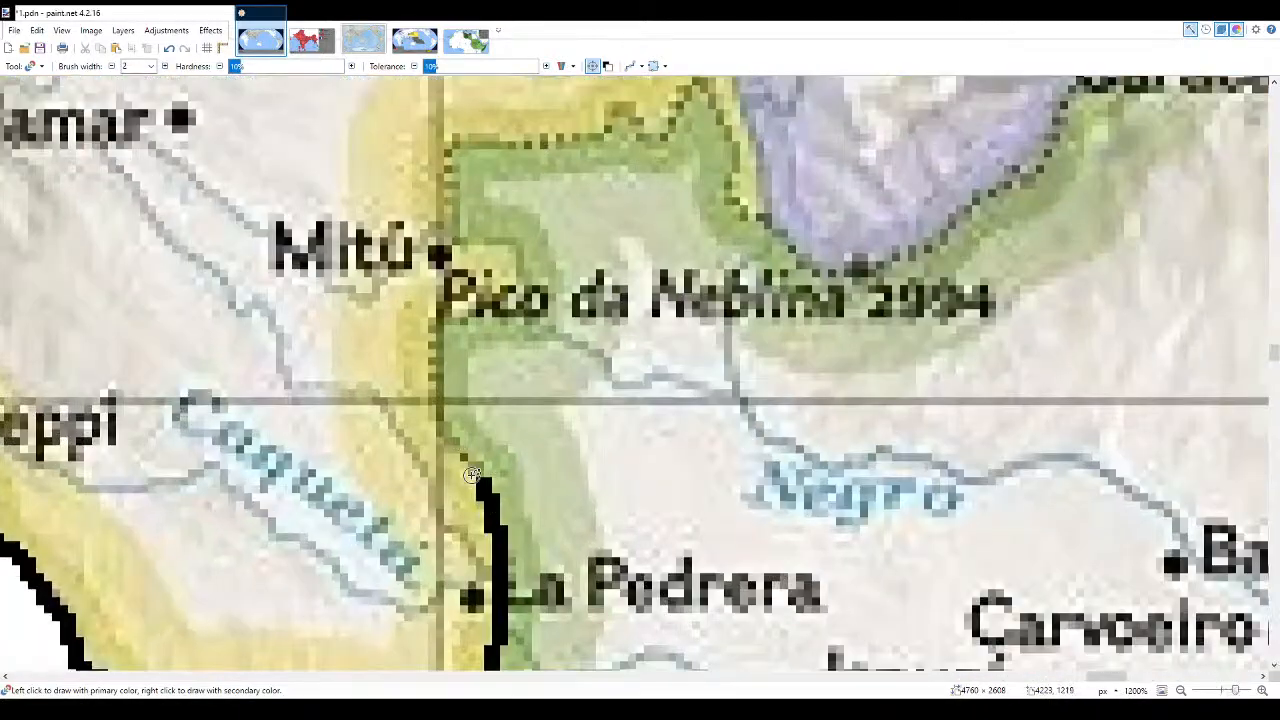
{"action": "mouse_move", "coordinate": [472, 475]}
{"action": "left_mouse_down"}
{"action": "mouse_move", "coordinate": [437, 402]}
{"action": "mouse_move", "coordinate": [428, 342]}
{"action": "mouse_move", "coordinate": [445, 316]}
{"action": "mouse_move", "coordinate": [420, 368]}
{"action": "mouse_move", "coordinate": [443, 350]}
{"action": "mouse_move", "coordinate": [440, 330]}
{"action": "mouse_move", "coordinate": [425, 335]}
{"action": "mouse_move", "coordinate": [540, 322]}
{"action": "mouse_move", "coordinate": [590, 292]}
{"action": "mouse_move", "coordinate": [552, 224]}
{"action": "mouse_move", "coordinate": [483, 207]}
{"action": "mouse_move", "coordinate": [445, 170]}
{"action": "left_mouse_up"}
{"action": "scroll", "coordinate": [443, 350], "scroll_direction": "up", "scroll_amount": 2}
{"action": "scroll", "coordinate": [470, 295], "scroll_direction": "up", "scroll_amount": 3}
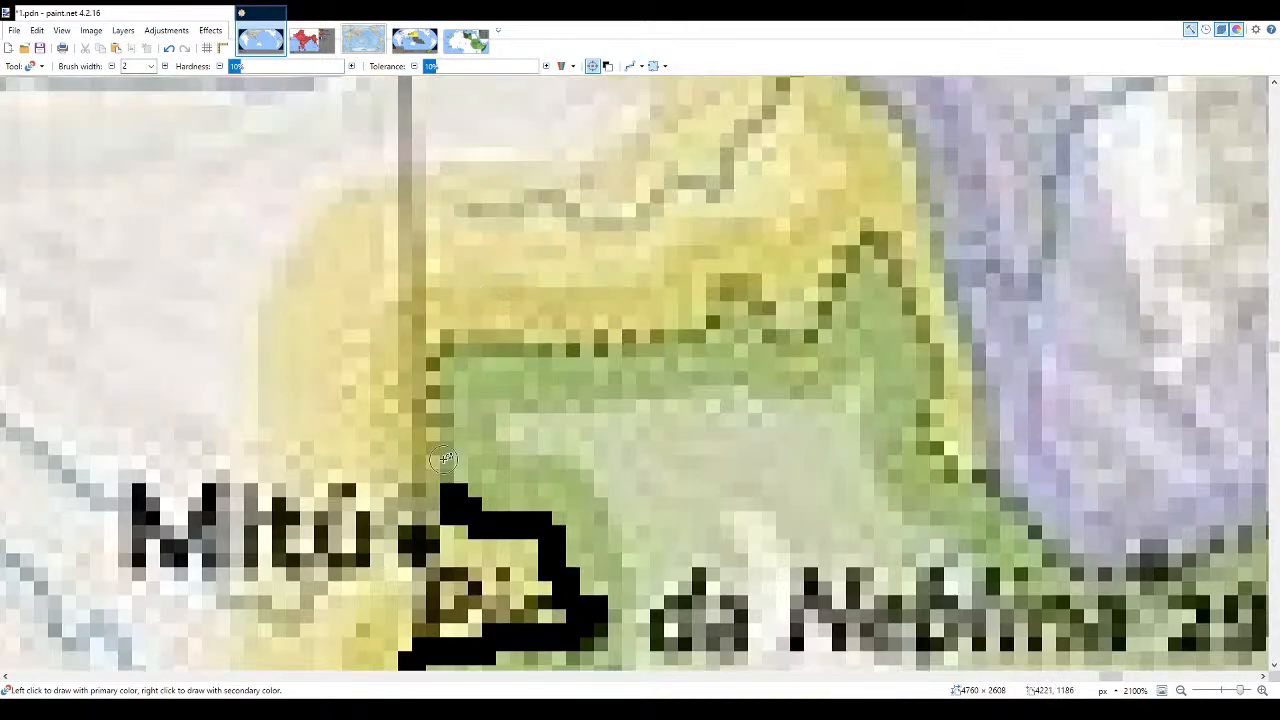
{"action": "mouse_move", "coordinate": [443, 470]}
{"action": "left_mouse_down"}
{"action": "mouse_move", "coordinate": [441, 355]}
{"action": "mouse_move", "coordinate": [472, 343]}
{"action": "mouse_move", "coordinate": [459, 341]}
{"action": "mouse_move", "coordinate": [657, 344]}
{"action": "mouse_move", "coordinate": [741, 294]}
{"action": "mouse_move", "coordinate": [799, 334]}
{"action": "mouse_move", "coordinate": [861, 245]}
{"action": "mouse_move", "coordinate": [901, 295]}
{"action": "mouse_move", "coordinate": [943, 462]}
{"action": "mouse_move", "coordinate": [973, 483]}
{"action": "mouse_move", "coordinate": [975, 325]}
{"action": "mouse_move", "coordinate": [890, 118]}
{"action": "left_mouse_up"}
{"action": "scroll", "coordinate": [890, 118], "scroll_direction": "down", "scroll_amount": 10}
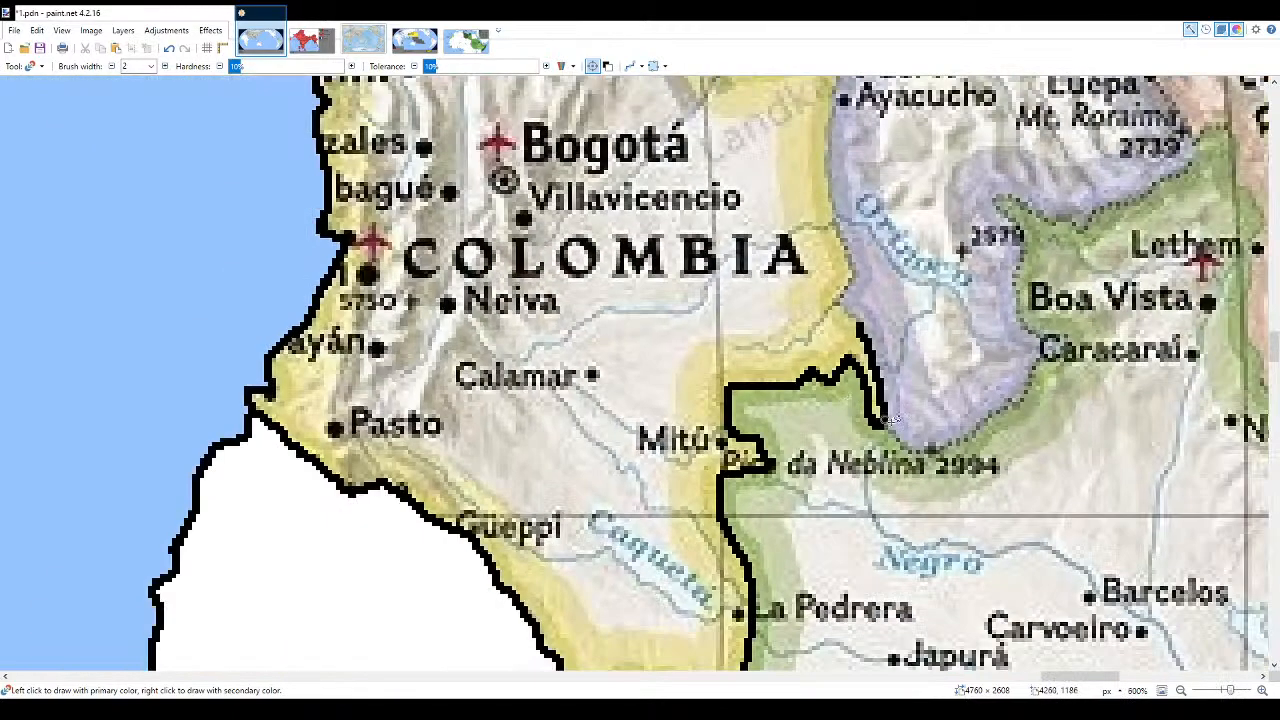
- Look over the whole world map and zoom into the Colombia–Venezuela border area, examining which borders still need tracing
{"action": "scroll", "coordinate": [604, 455], "scroll_direction": "down", "scroll_amount": 3}
{"action": "scroll", "coordinate": [530, 374], "scroll_direction": "up", "scroll_amount": 2}
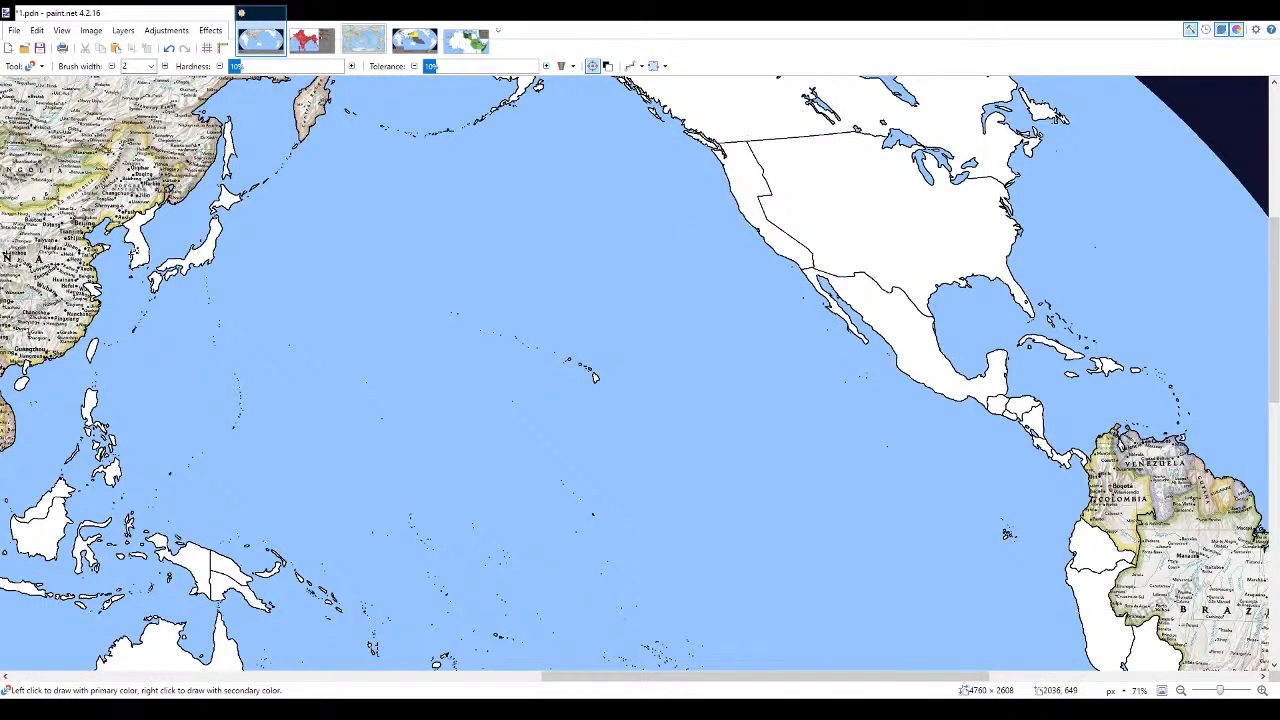
{"action": "scroll", "coordinate": [712, 470], "scroll_direction": "down", "scroll_amount": 3}
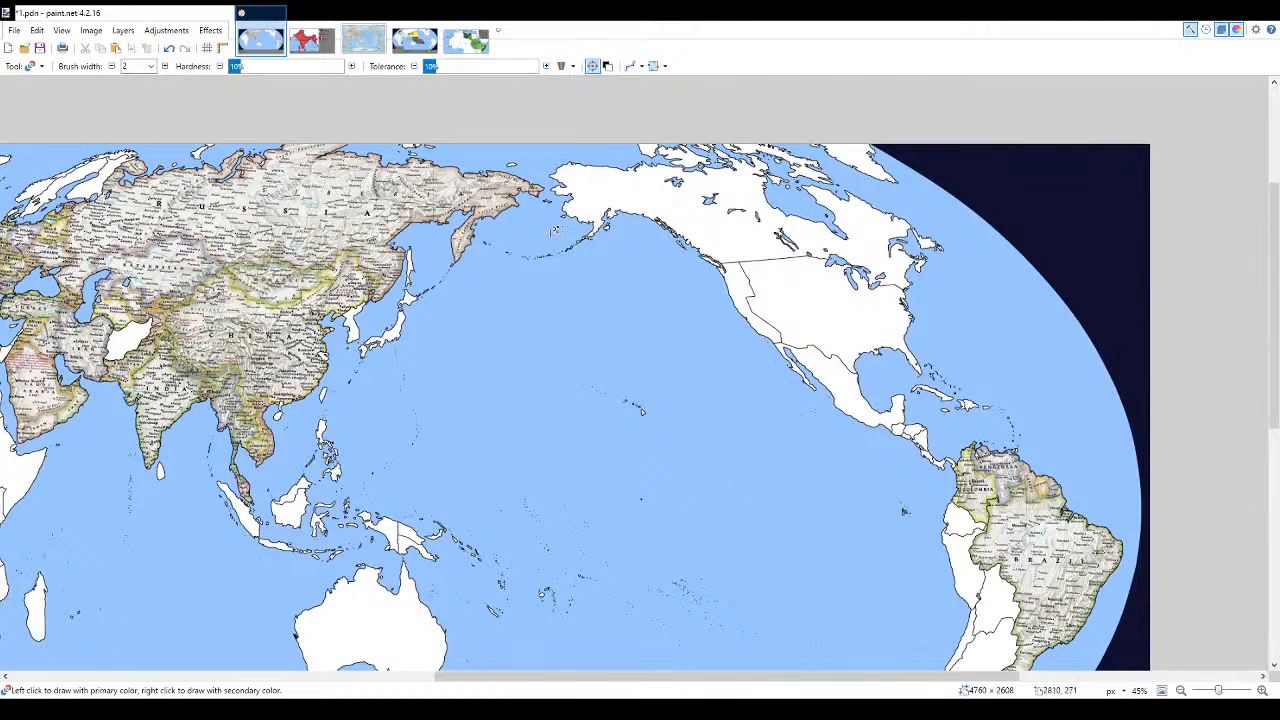
{"action": "scroll", "coordinate": [1177, 449], "scroll_direction": "up", "scroll_amount": 4}
{"action": "scroll", "coordinate": [875, 458], "scroll_direction": "up", "scroll_amount": 8}
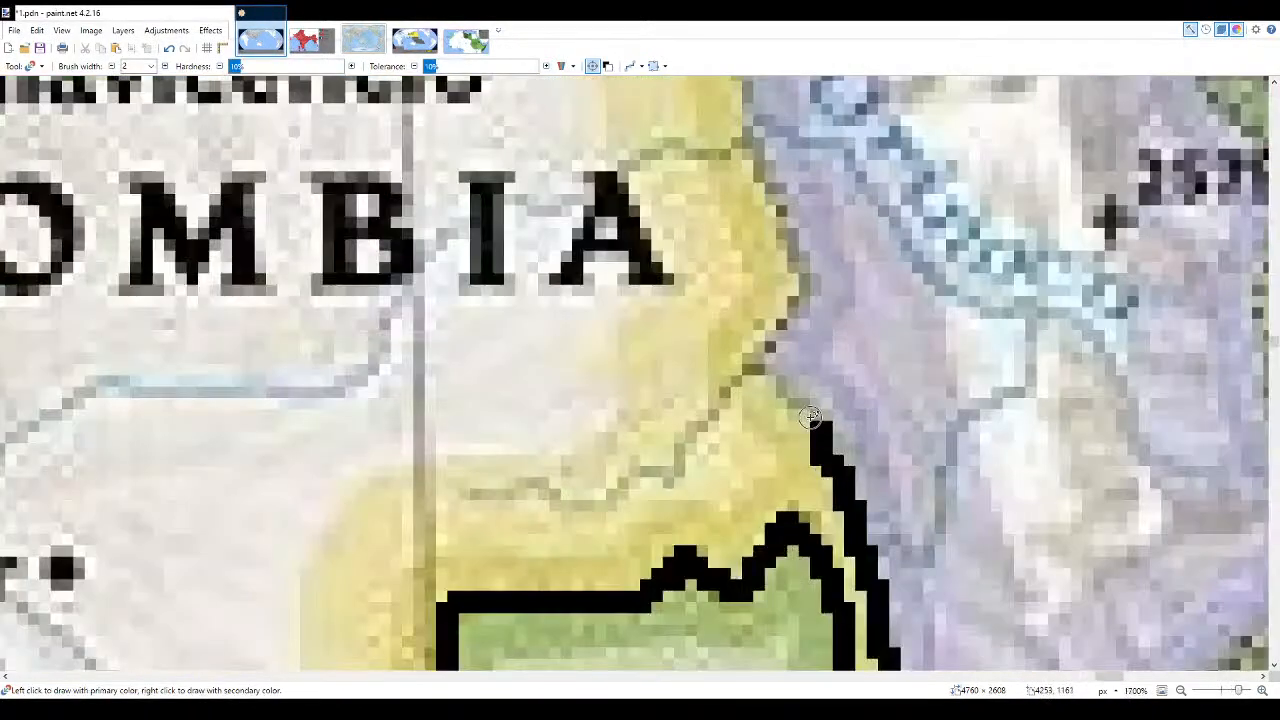
{"action": "left_click", "coordinate": [811, 417]}
{"action": "left_click", "coordinate": [1161, 691]}
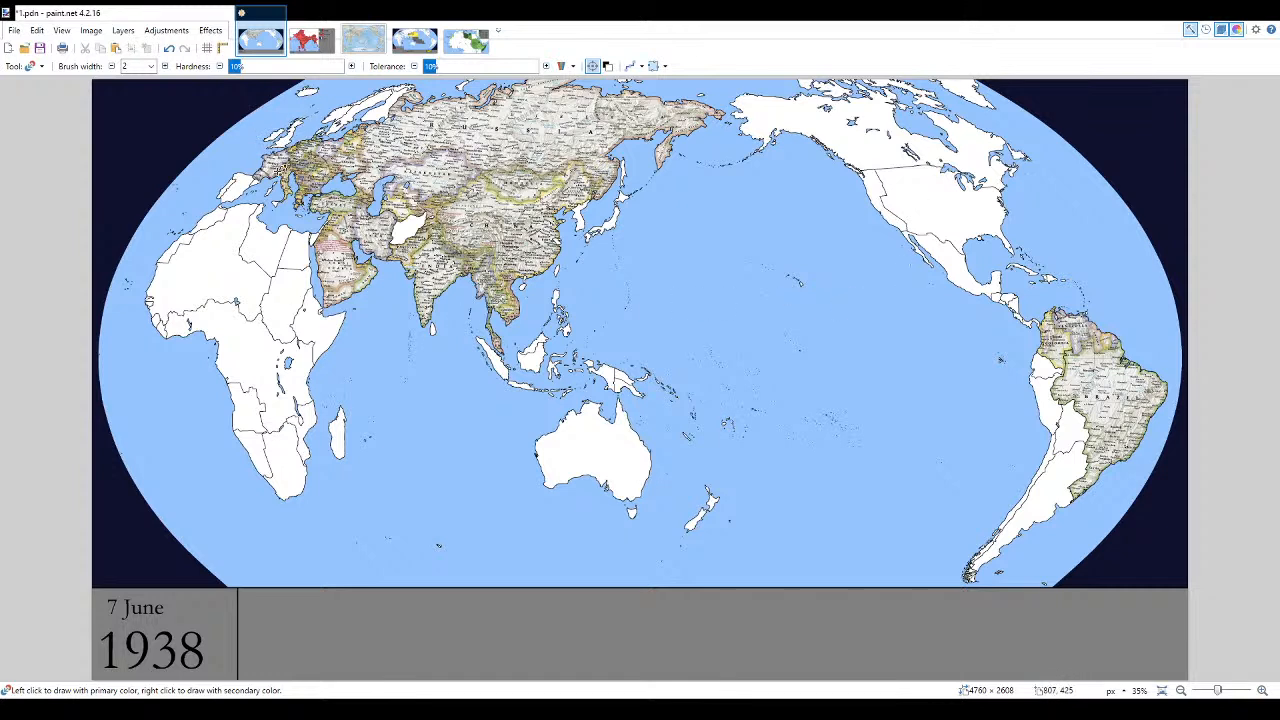
{"action": "scroll", "coordinate": [915, 309], "scroll_direction": "up", "scroll_amount": 5}
{"action": "scroll", "coordinate": [818, 236], "scroll_direction": "up", "scroll_amount": 3}
{"action": "scroll", "coordinate": [604, 162], "scroll_direction": "up", "scroll_amount": 6}
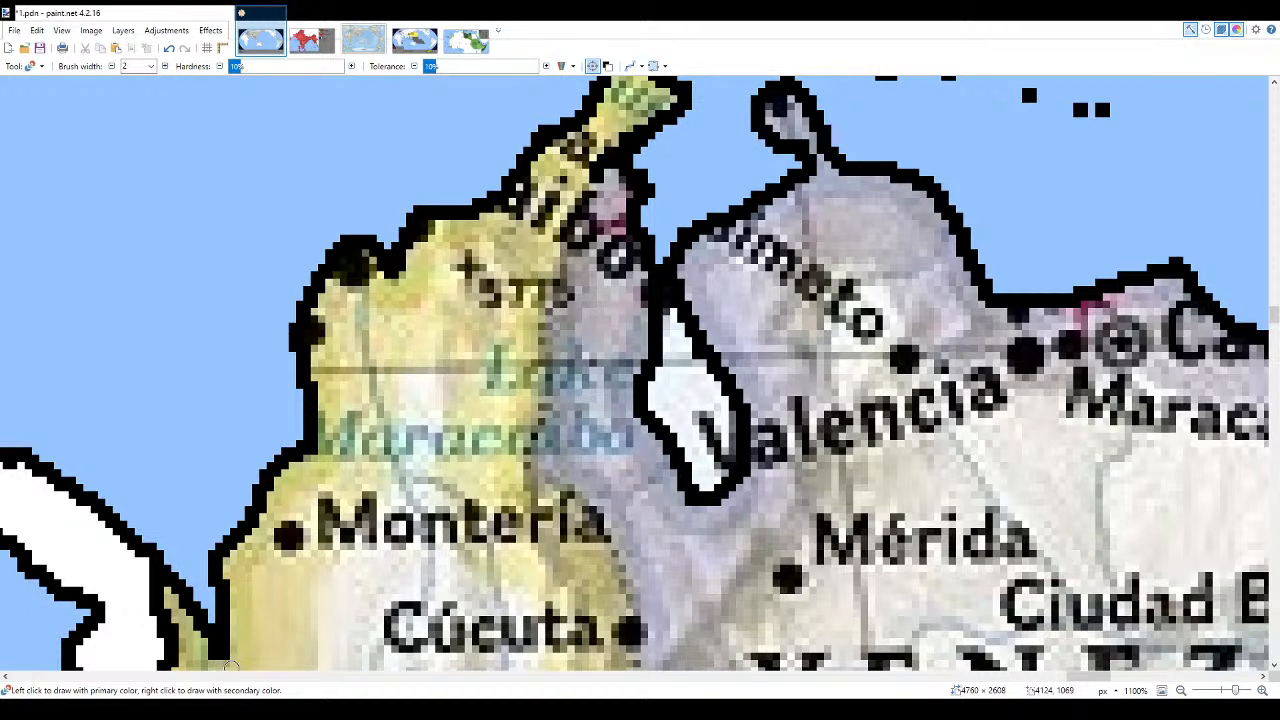
{"action": "left_click", "coordinate": [1161, 690]}
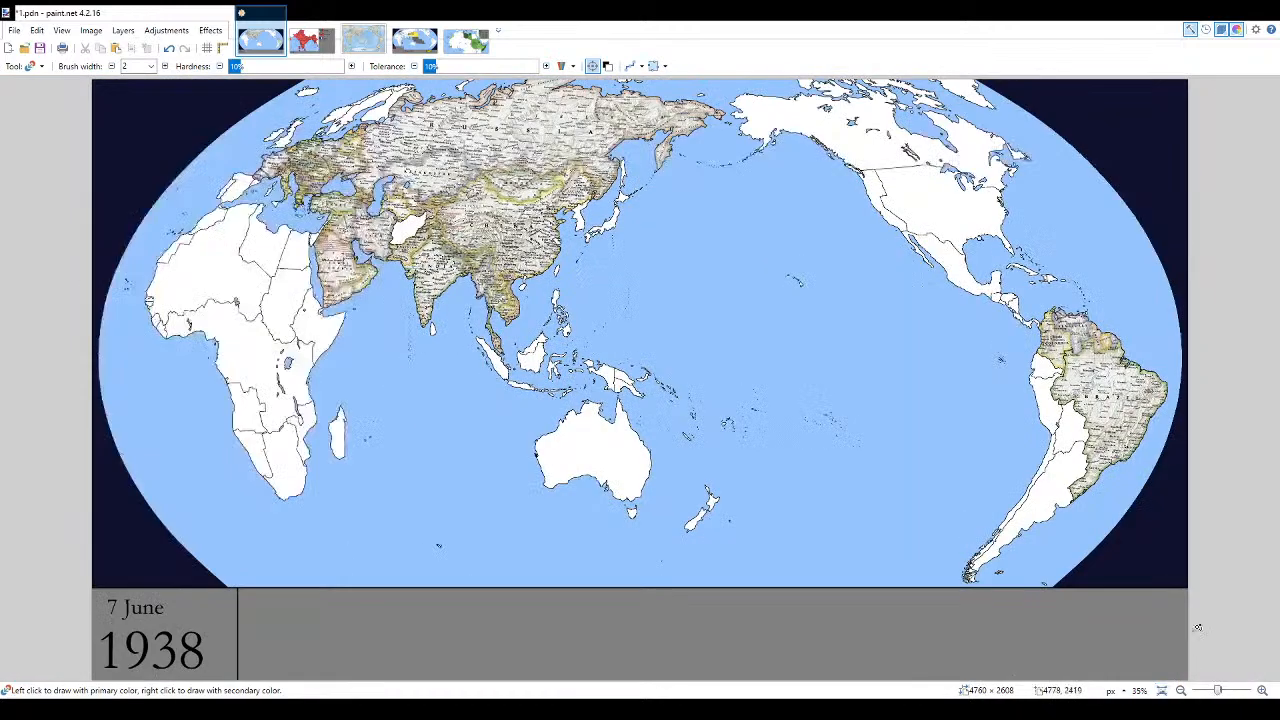
- Trace the northernmost stretch of the Colombia–Venezuela border in black, west of Lake Maracaibo
{"action": "scroll", "coordinate": [1185, 459], "scroll_direction": "up", "scroll_amount": 4}
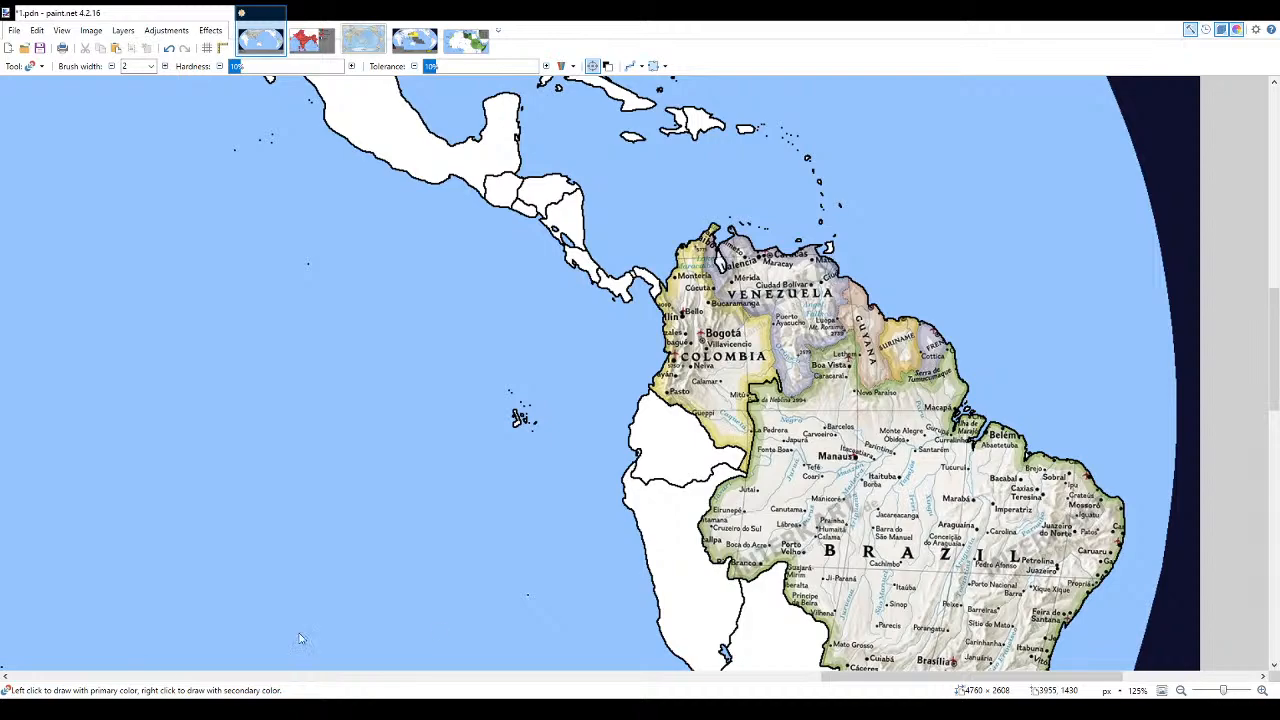
{"action": "scroll", "coordinate": [862, 310], "scroll_direction": "up", "scroll_amount": 5}
{"action": "scroll", "coordinate": [662, 291], "scroll_direction": "up", "scroll_amount": 3}
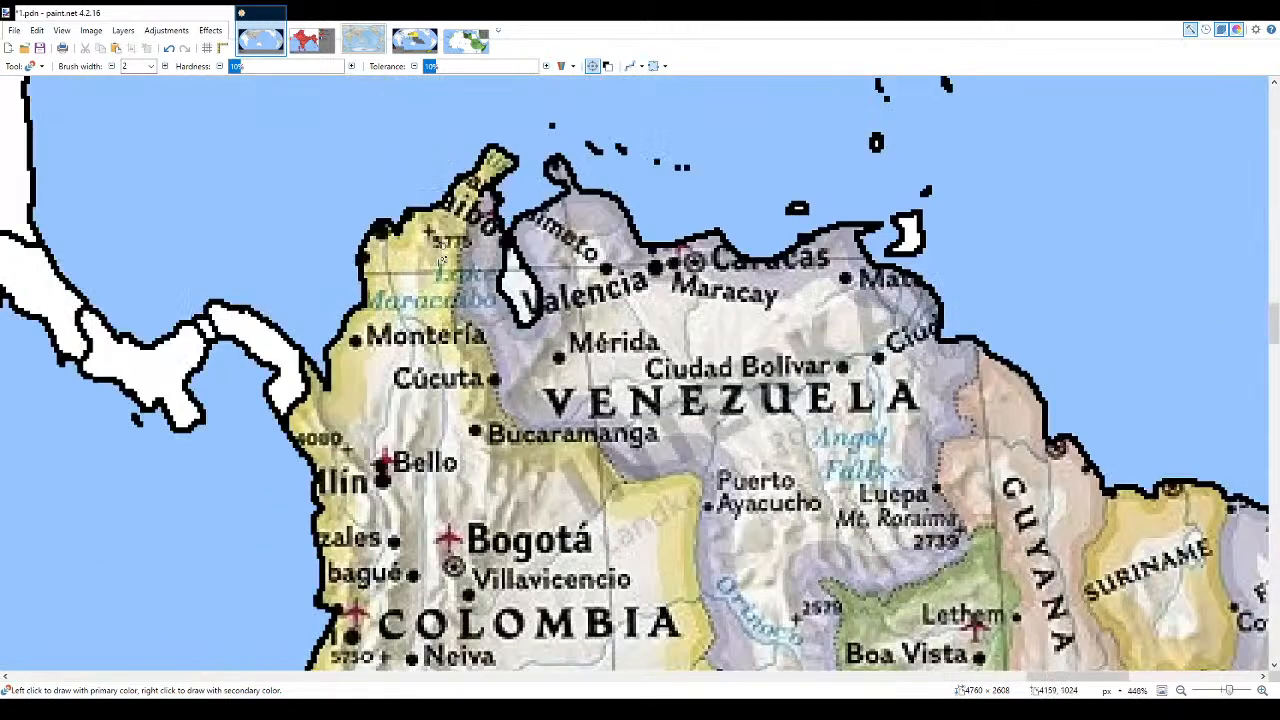
{"action": "scroll", "coordinate": [474, 358], "scroll_direction": "up", "scroll_amount": 5}
{"action": "left_click_drag", "start_coordinate": [474, 358], "coordinate": [520, 136]}
{"action": "scroll", "coordinate": [520, 136], "scroll_direction": "down", "scroll_amount": 2}
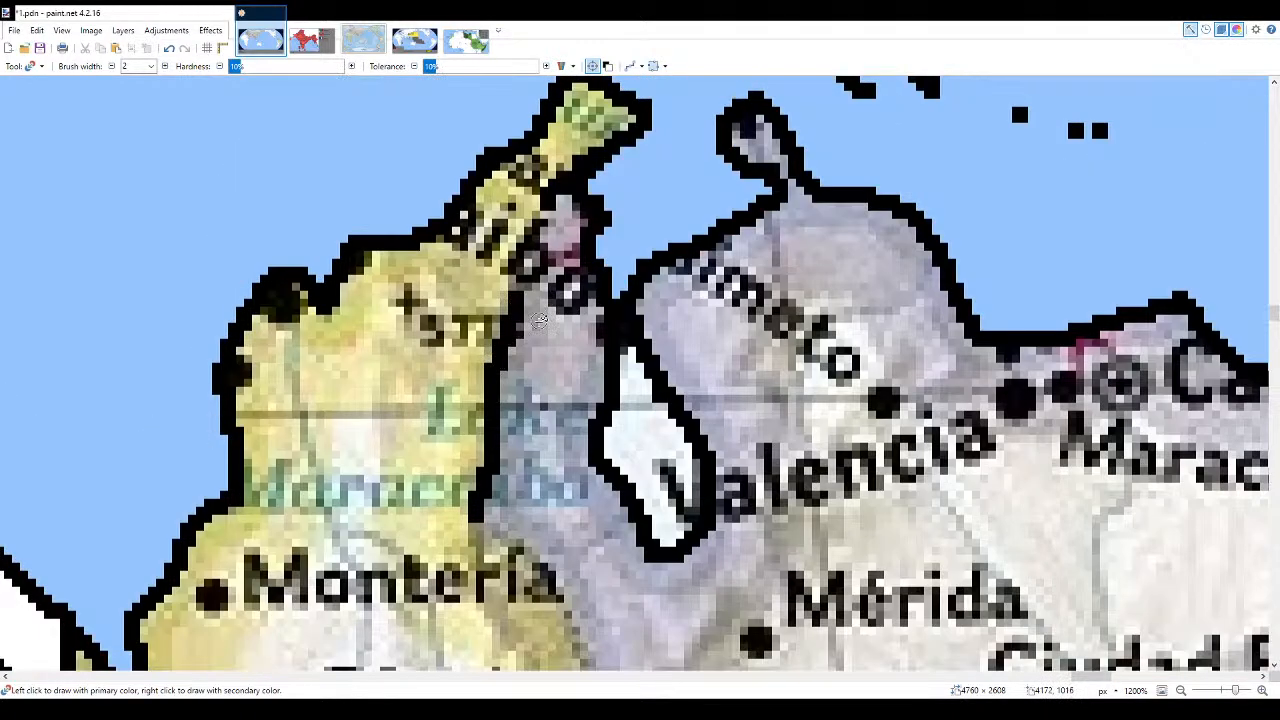
{"action": "scroll", "coordinate": [525, 238], "scroll_direction": "up", "scroll_amount": 3}
{"action": "mouse_move", "coordinate": [510, 318]}
{"action": "left_mouse_down"}
{"action": "mouse_move", "coordinate": [549, 188]}
{"action": "mouse_move", "coordinate": [556, 216]}
{"action": "mouse_move", "coordinate": [534, 262]}
{"action": "left_mouse_up"}
{"action": "key", "text": "ctrl+z"}
{"action": "key", "text": "ctrl+z"}
{"action": "mouse_move", "coordinate": [553, 207]}
{"action": "left_mouse_down"}
{"action": "mouse_move", "coordinate": [512, 313]}
{"action": "mouse_move", "coordinate": [551, 206]}
{"action": "mouse_move", "coordinate": [508, 330]}
{"action": "left_mouse_up"}
{"action": "key", "text": "ctrl+z"}
{"action": "key", "text": "ctrl+z"}
- Continue the black Colombia–Venezuela border south past Cúcuta and east over Bucaramanga
{"action": "scroll", "coordinate": [600, 250], "scroll_direction": "down", "scroll_amount": 6}
{"action": "scroll", "coordinate": [618, 432], "scroll_direction": "up", "scroll_amount": 5}
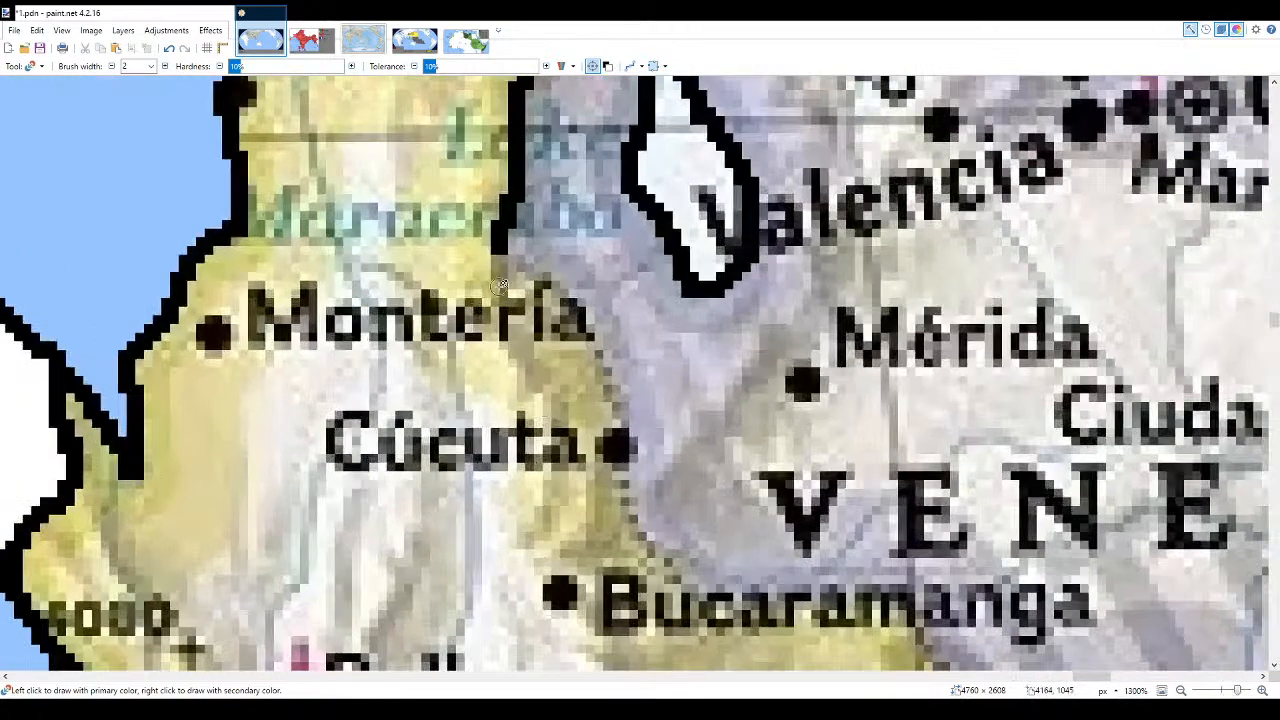
{"action": "mouse_move", "coordinate": [508, 268]}
{"action": "left_mouse_down"}
{"action": "mouse_move", "coordinate": [565, 300]}
{"action": "mouse_move", "coordinate": [605, 385]}
{"action": "mouse_move", "coordinate": [636, 510]}
{"action": "mouse_move", "coordinate": [682, 566]}
{"action": "mouse_move", "coordinate": [760, 600]}
{"action": "mouse_move", "coordinate": [855, 600]}
{"action": "mouse_move", "coordinate": [872, 578]}
{"action": "left_mouse_up"}
{"action": "scroll", "coordinate": [872, 578], "scroll_direction": "down", "scroll_amount": 5}
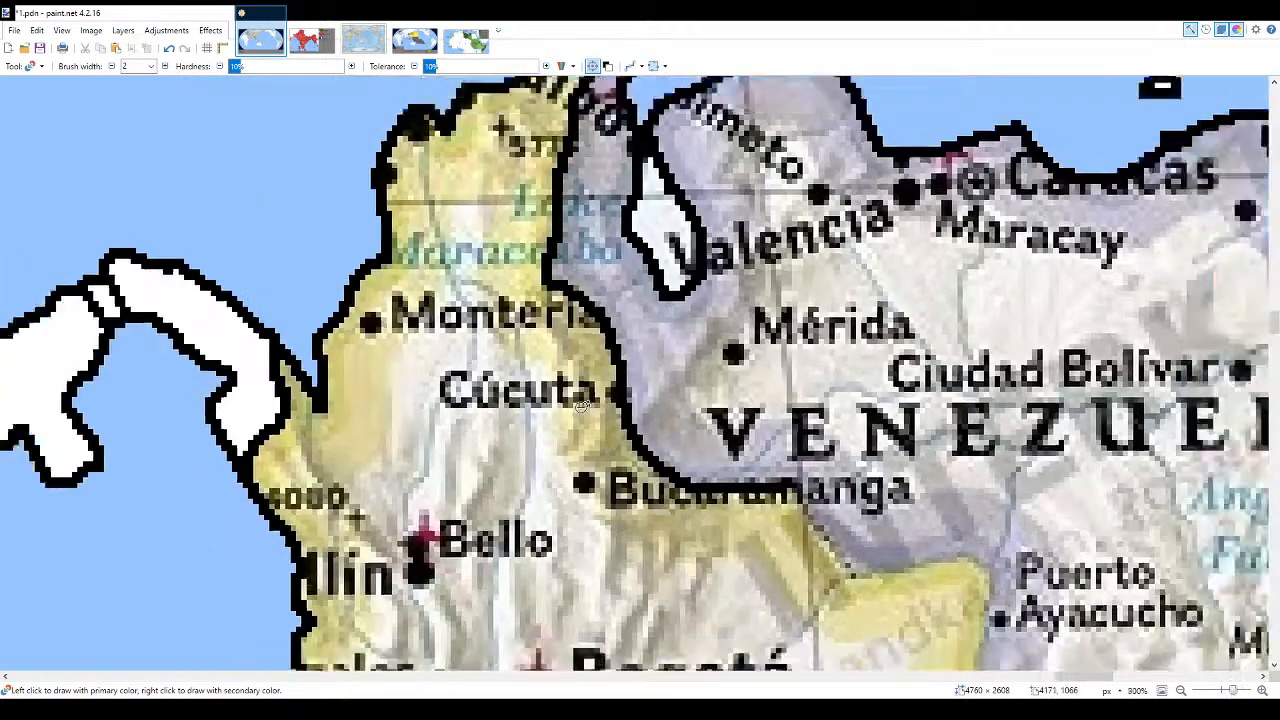
{"action": "scroll", "coordinate": [818, 513], "scroll_direction": "down", "scroll_amount": 3}
- Trace the eastern Colombia–Venezuela border north to Puerto Ayacucho and west to join the line at Bucaramanga
{"action": "scroll", "coordinate": [818, 513], "scroll_direction": "up", "scroll_amount": 4}
{"action": "scroll", "coordinate": [818, 513], "scroll_direction": "up", "scroll_amount": 2}
{"action": "mouse_move", "coordinate": [772, 518]}
{"action": "left_mouse_down"}
{"action": "mouse_move", "coordinate": [718, 470]}
{"action": "mouse_move", "coordinate": [752, 408]}
{"action": "mouse_move", "coordinate": [692, 212]}
{"action": "mouse_move", "coordinate": [681, 122]}
{"action": "left_mouse_up"}
{"action": "scroll", "coordinate": [679, 246], "scroll_direction": "up", "scroll_amount": 2}
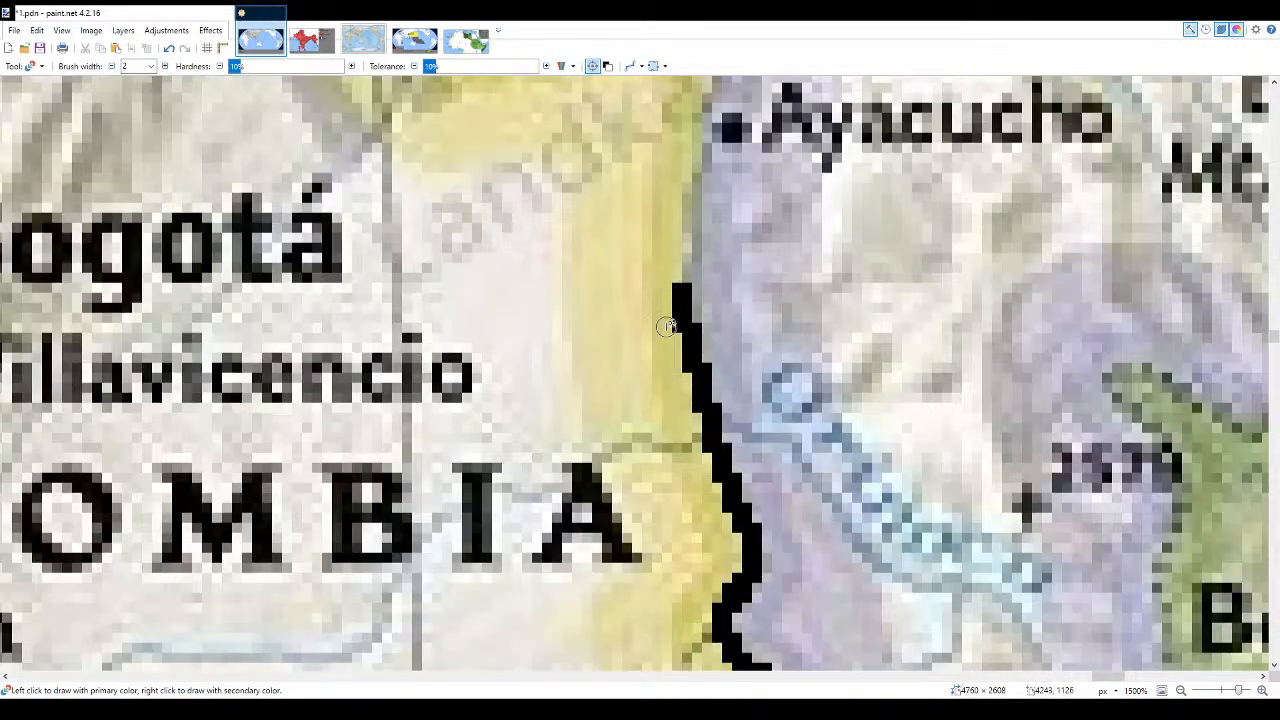
{"action": "left_click_drag", "start_coordinate": [692, 194], "coordinate": [688, 322]}
{"action": "key", "text": "ctrl+z"}
{"action": "mouse_move", "coordinate": [692, 270]}
{"action": "left_mouse_down"}
{"action": "mouse_move", "coordinate": [693, 311]}
{"action": "mouse_move", "coordinate": [692, 162]}
{"action": "left_mouse_up"}
{"action": "scroll", "coordinate": [700, 420], "scroll_direction": "up", "scroll_amount": 4}
{"action": "mouse_move", "coordinate": [699, 483]}
{"action": "left_mouse_down"}
{"action": "mouse_move", "coordinate": [721, 382]}
{"action": "mouse_move", "coordinate": [708, 346]}
{"action": "mouse_move", "coordinate": [670, 329]}
{"action": "mouse_move", "coordinate": [477, 361]}
{"action": "mouse_move", "coordinate": [441, 345]}
{"action": "mouse_move", "coordinate": [325, 198]}
{"action": "left_mouse_up"}
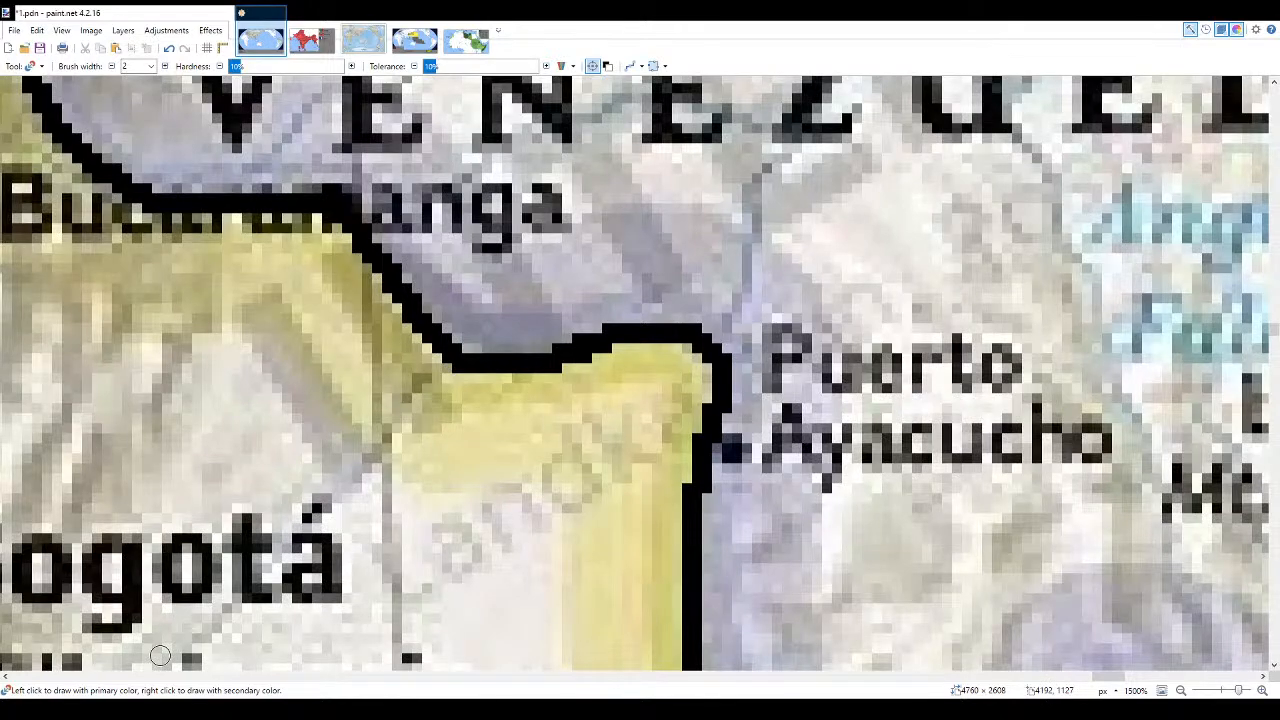
- Fill Colombia with solid white
{"action": "key", "text": "f"}
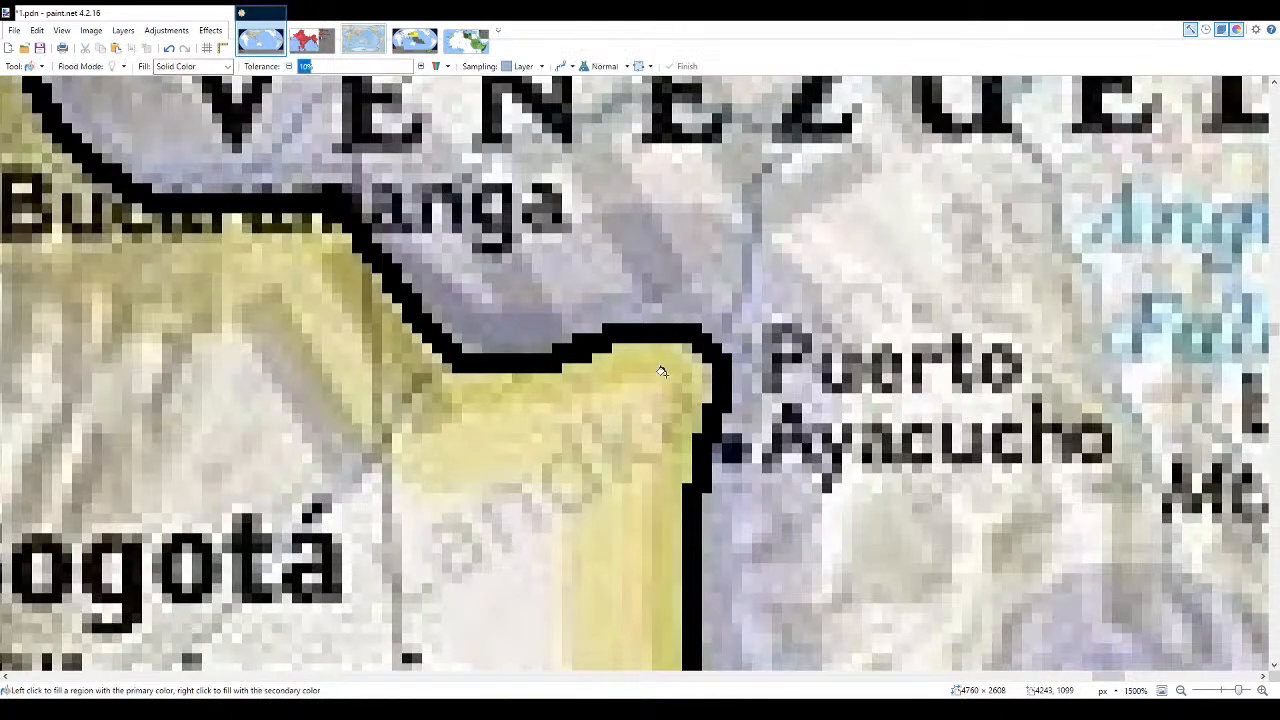
{"action": "scroll", "coordinate": [704, 344], "scroll_direction": "down", "scroll_amount": 5}
{"action": "left_click", "coordinate": [518, 471]}
{"action": "scroll", "coordinate": [619, 424], "scroll_direction": "down", "scroll_amount": 3}
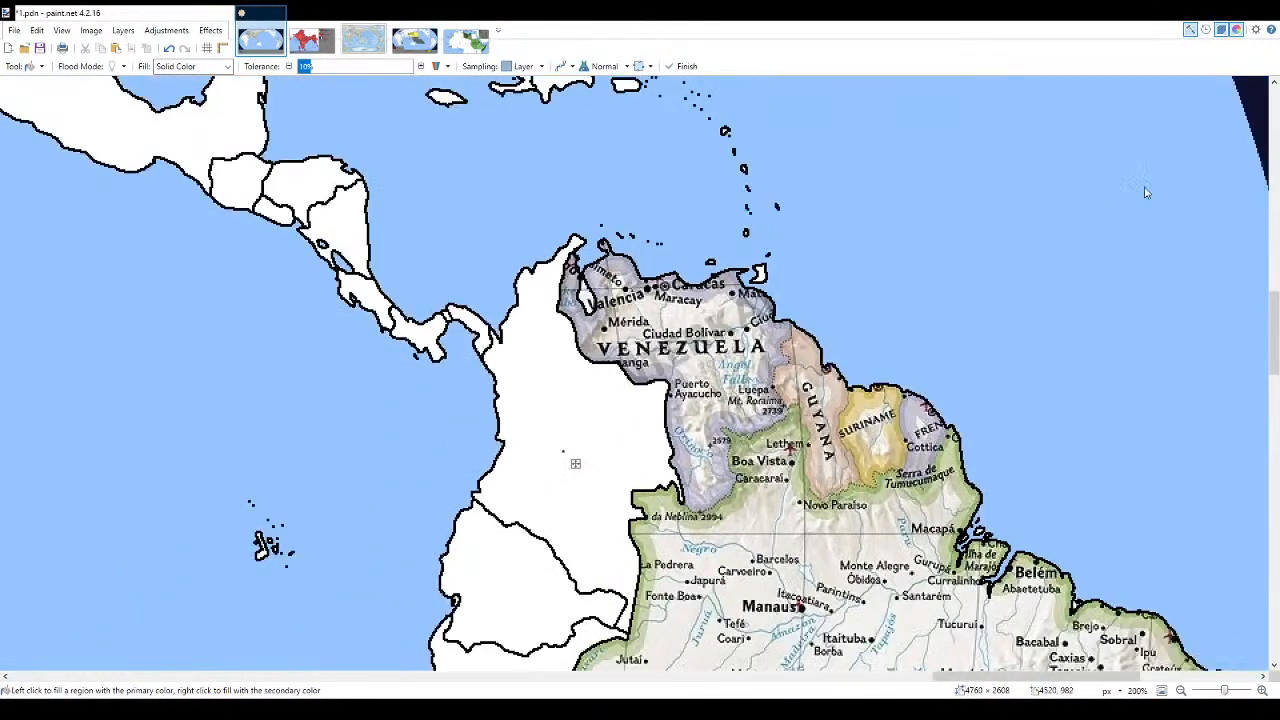
- Trace the southern tip of the Venezuela–Brazil border in black, heading northeast from Pico da Neblina toward Caracaraí
{"action": "key", "text": "b"}
{"action": "scroll", "coordinate": [715, 527], "scroll_direction": "up", "scroll_amount": 3}
{"action": "scroll", "coordinate": [660, 470], "scroll_direction": "up", "scroll_amount": 5}
{"action": "mouse_move", "coordinate": [596, 400]}
{"action": "left_mouse_down"}
{"action": "mouse_move", "coordinate": [628, 436]}
{"action": "mouse_move", "coordinate": [705, 447]}
{"action": "mouse_move", "coordinate": [846, 354]}
{"action": "left_mouse_up"}
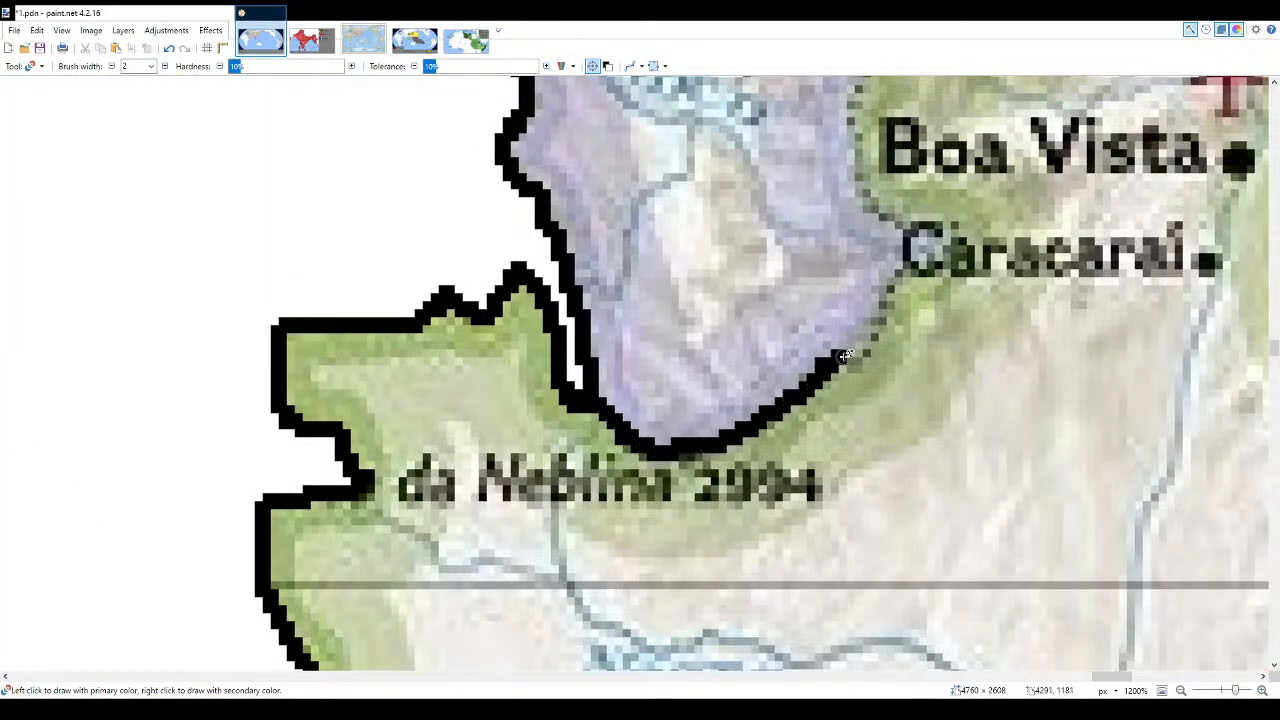
- Switch to the map 1.png and examine the borders of Venezuela, the Guianas and Brazil
{"action": "left_click", "coordinate": [414, 40]}
{"action": "scroll", "coordinate": [505, 417], "scroll_direction": "down", "scroll_amount": 4}
{"action": "left_click_drag", "start_coordinate": [969, 487], "coordinate": [441, 373]}
{"action": "scroll", "coordinate": [868, 497], "scroll_direction": "up", "scroll_amount": 5}
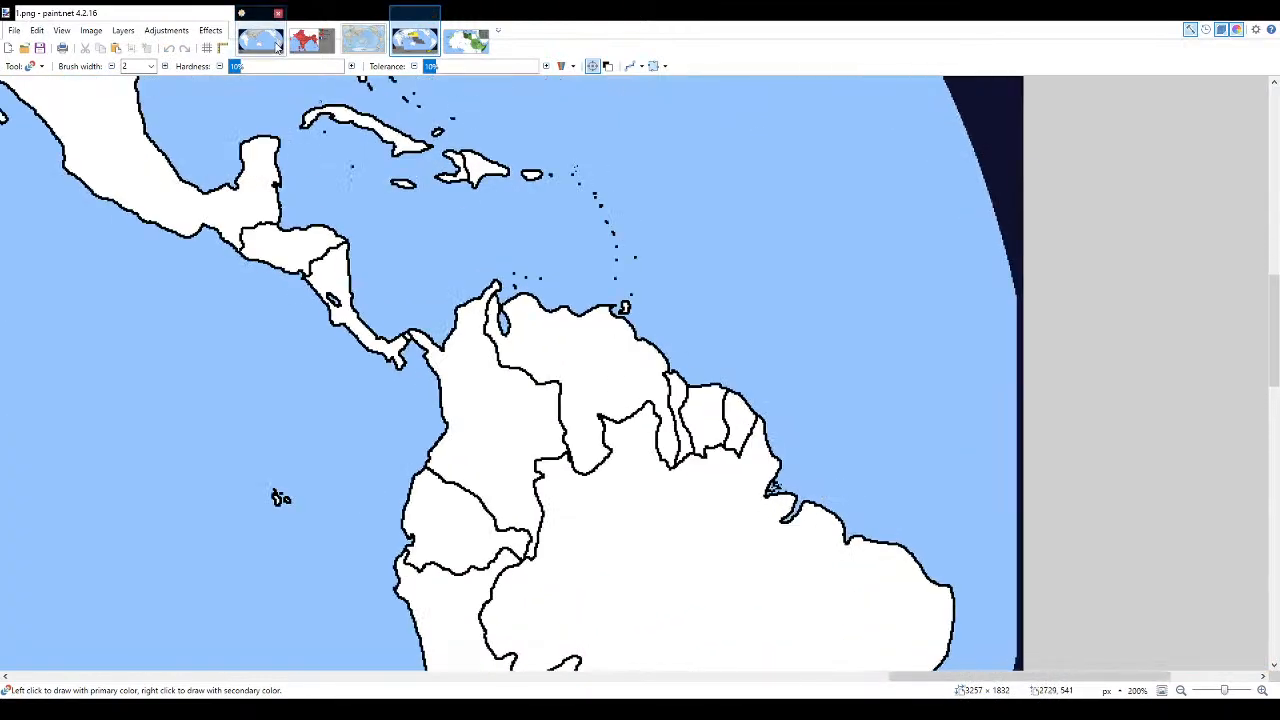
{"action": "scroll", "coordinate": [690, 397], "scroll_direction": "up", "scroll_amount": 2}
{"action": "scroll", "coordinate": [693, 396], "scroll_direction": "down", "scroll_amount": 4}
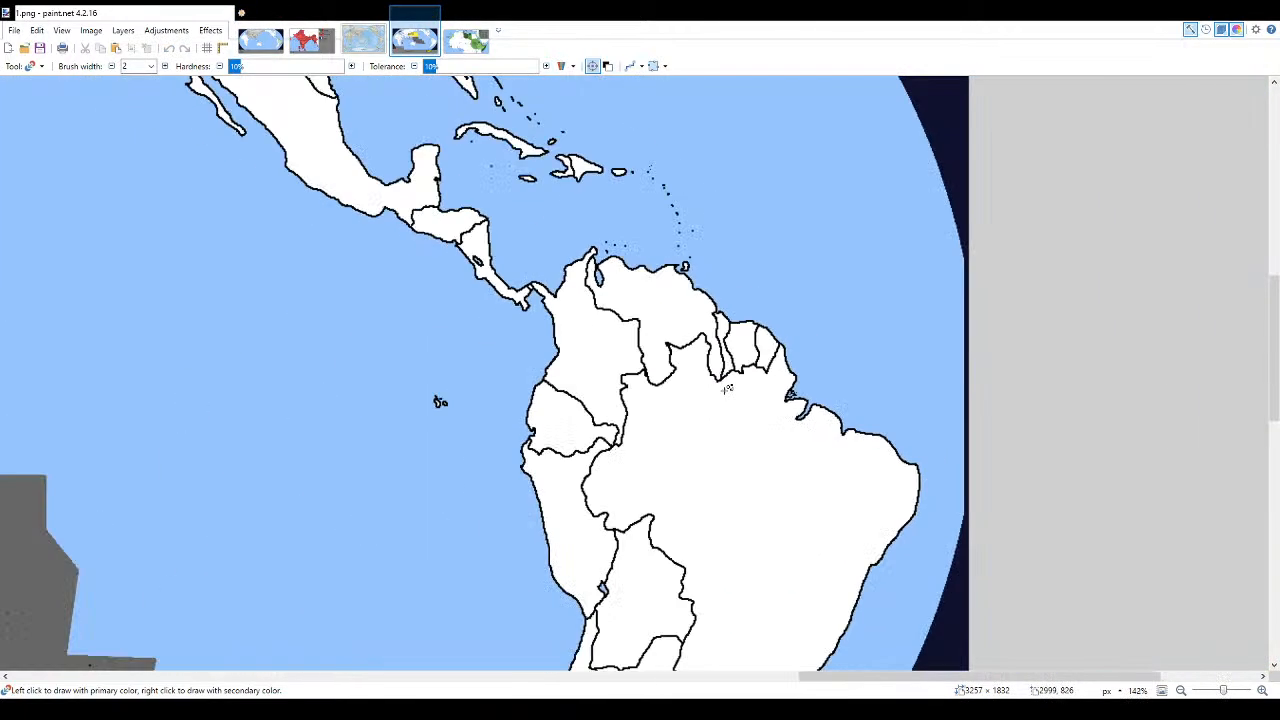
{"action": "left_click", "coordinate": [1161, 690]}
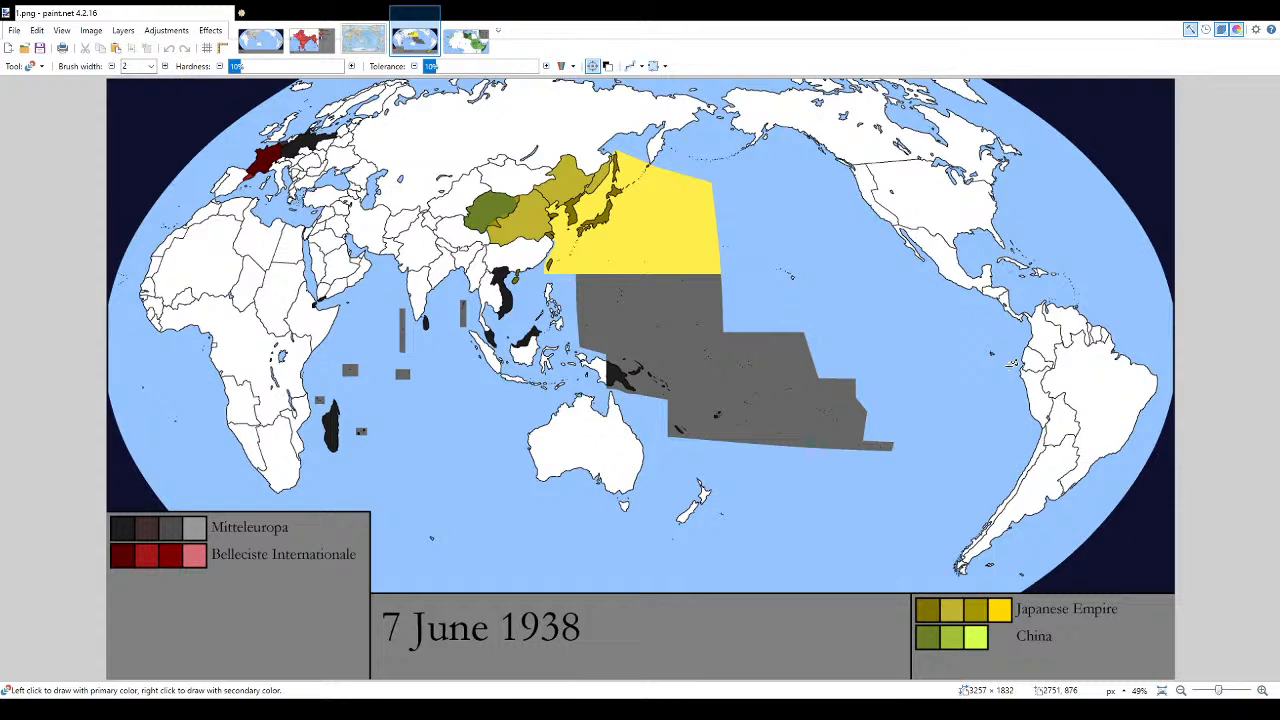
- Return to the 1.pdn map and continue the black Venezuela–Brazil border around the point at Caracaraí
{"action": "left_click", "coordinate": [262, 40]}
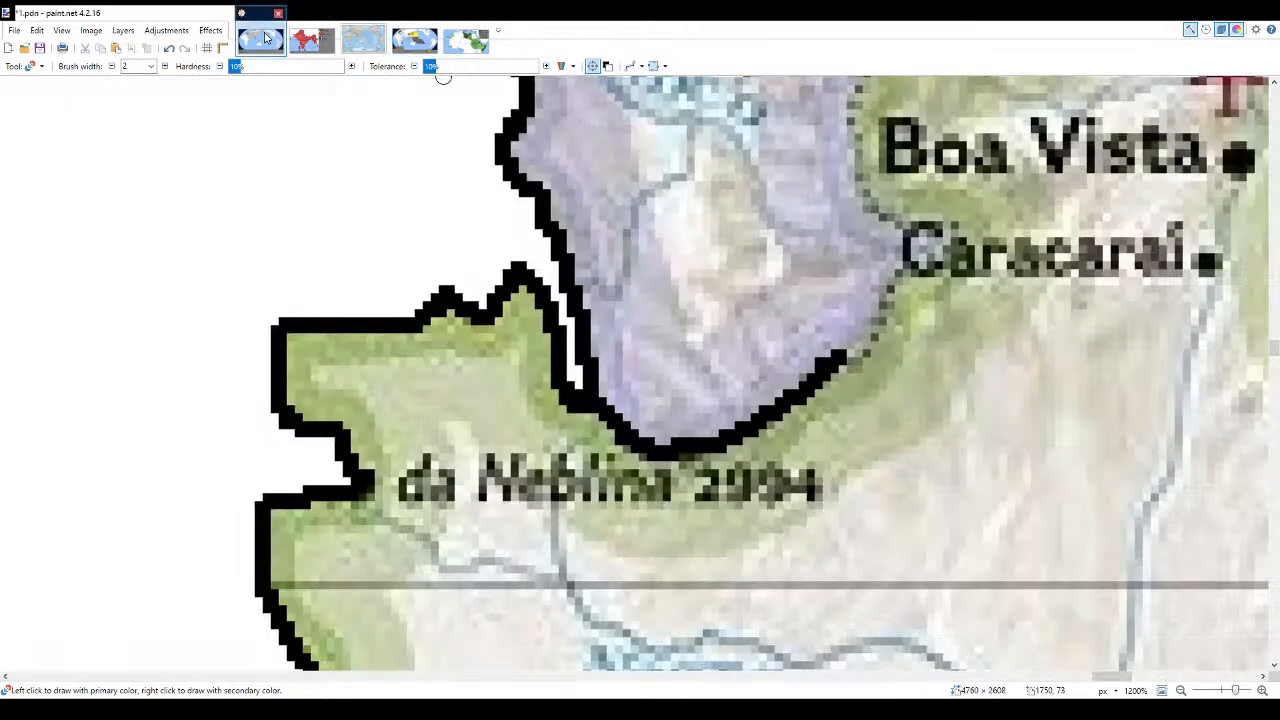
{"action": "scroll", "coordinate": [634, 304], "scroll_direction": "down", "scroll_amount": 4}
{"action": "scroll", "coordinate": [732, 328], "scroll_direction": "up", "scroll_amount": 6}
{"action": "mouse_move", "coordinate": [706, 316]}
{"action": "left_mouse_down"}
{"action": "mouse_move", "coordinate": [768, 221]}
{"action": "mouse_move", "coordinate": [837, 179]}
{"action": "mouse_move", "coordinate": [716, 114]}
{"action": "left_mouse_up"}
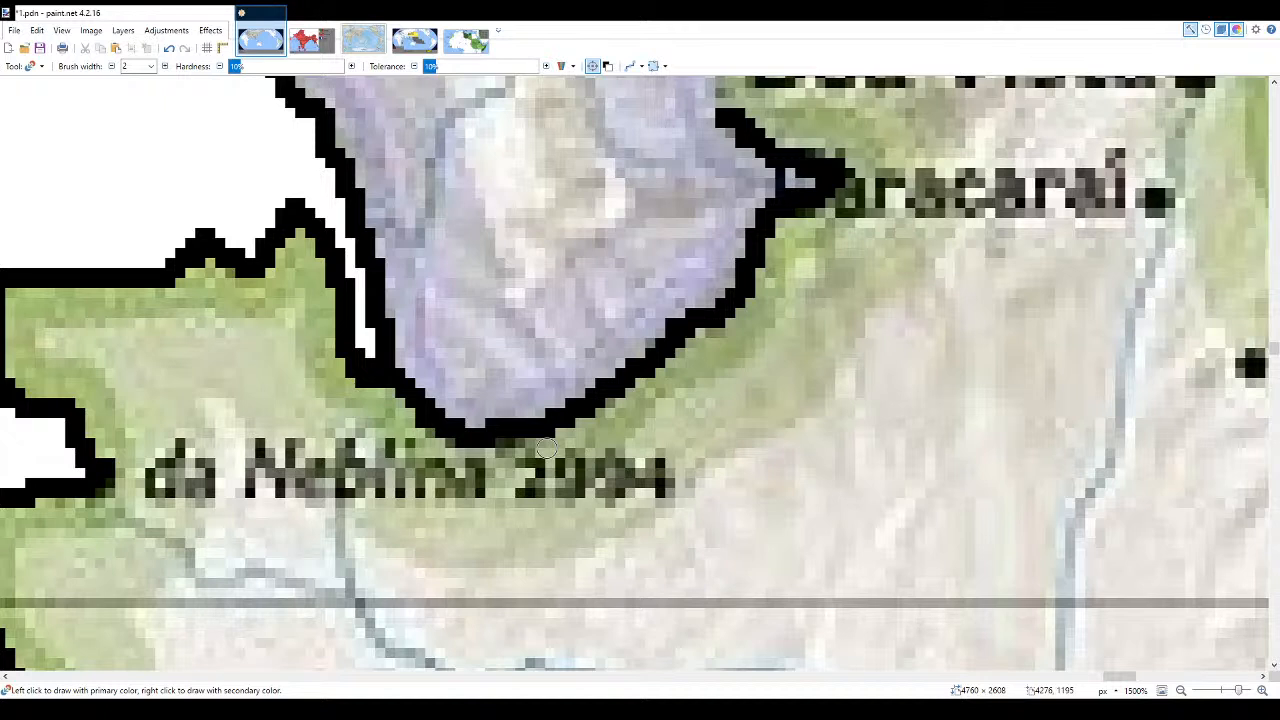
{"action": "mouse_move", "coordinate": [546, 448]}
{"action": "left_mouse_down"}
{"action": "mouse_move", "coordinate": [527, 407]}
{"action": "mouse_move", "coordinate": [518, 423]}
{"action": "mouse_move", "coordinate": [498, 392]}
{"action": "left_mouse_up"}
{"action": "scroll", "coordinate": [730, 465], "scroll_direction": "up", "scroll_amount": 3}
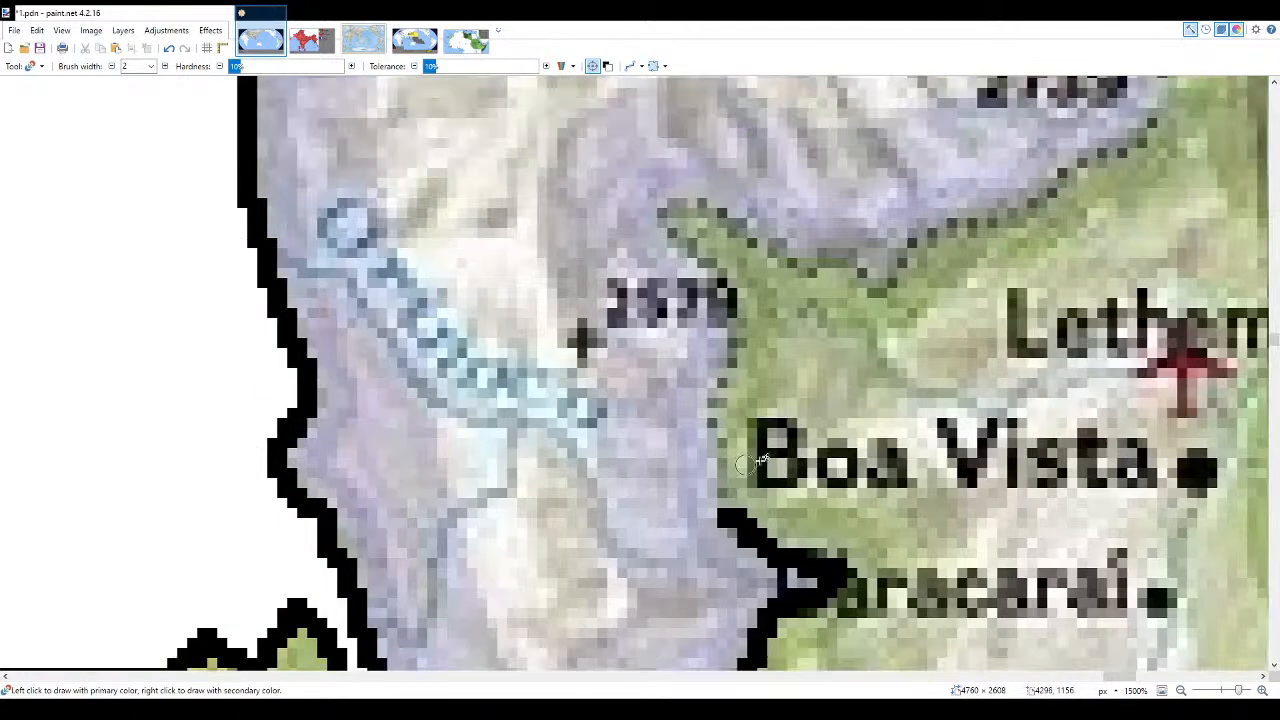
- Trace the Venezuela–Brazil border in black from Boa Vista north around the 2579 peak and east to Mt. Roraima
{"action": "mouse_move", "coordinate": [723, 502]}
{"action": "left_mouse_down"}
{"action": "mouse_move", "coordinate": [730, 306]}
{"action": "mouse_move", "coordinate": [674, 206]}
{"action": "mouse_move", "coordinate": [707, 210]}
{"action": "mouse_move", "coordinate": [778, 258]}
{"action": "mouse_move", "coordinate": [875, 278]}
{"action": "mouse_move", "coordinate": [980, 223]}
{"action": "left_mouse_up"}
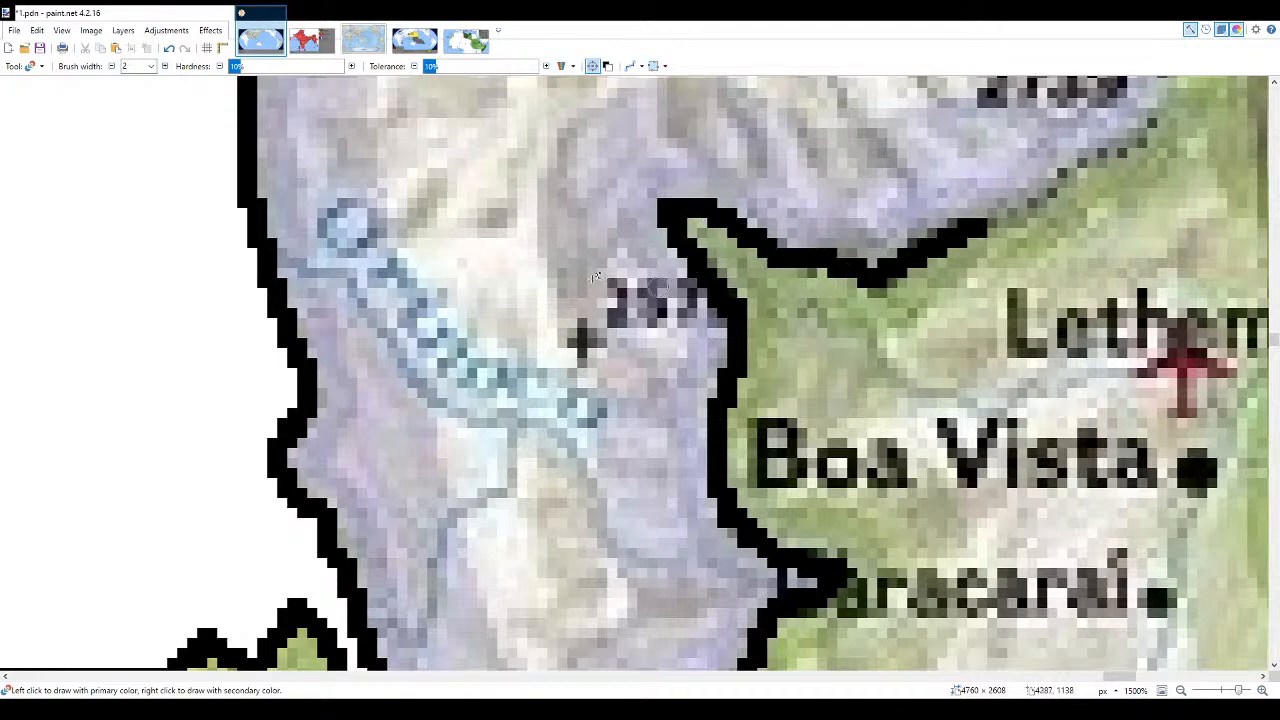
{"action": "scroll", "coordinate": [560, 292], "scroll_direction": "down", "scroll_amount": 6}
{"action": "scroll", "coordinate": [797, 267], "scroll_direction": "up", "scroll_amount": 4}
{"action": "scroll", "coordinate": [721, 260], "scroll_direction": "up", "scroll_amount": 3}
{"action": "mouse_move", "coordinate": [616, 268]}
{"action": "left_mouse_down"}
{"action": "mouse_move", "coordinate": [751, 205]}
{"action": "mouse_move", "coordinate": [816, 140]}
{"action": "left_mouse_up"}
{"action": "scroll", "coordinate": [800, 425], "scroll_direction": "up", "scroll_amount": 2}
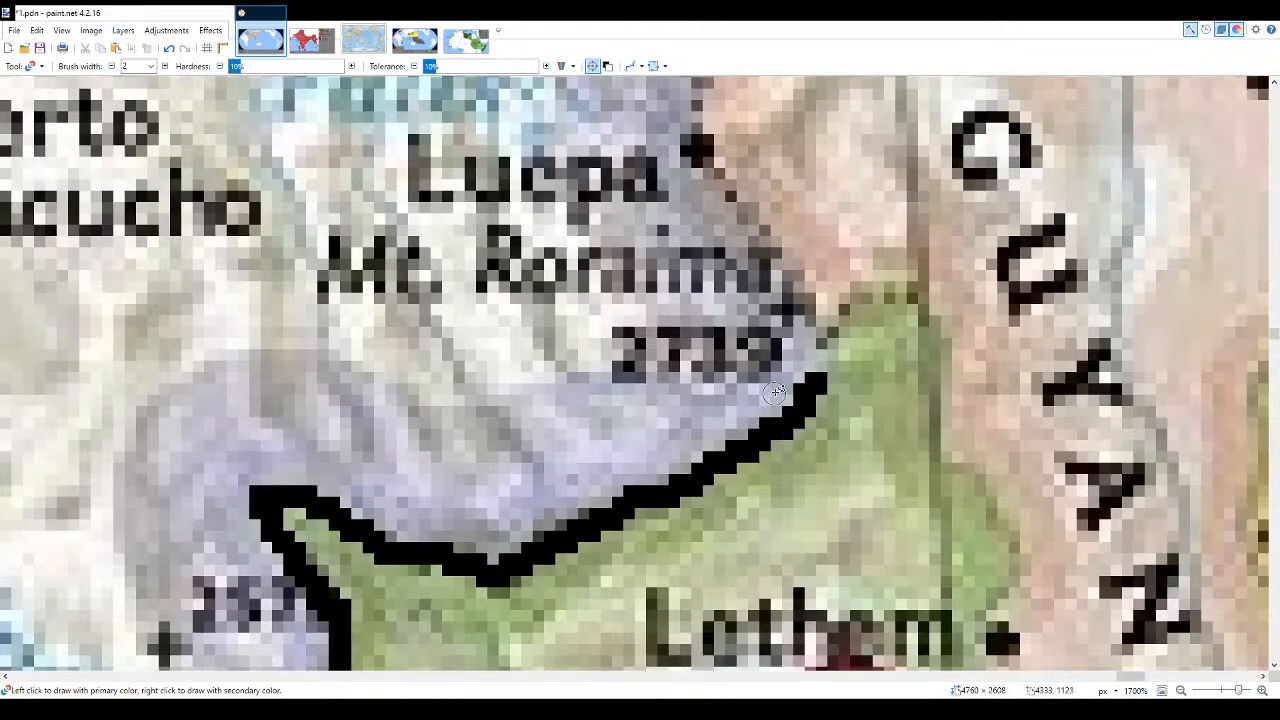
- Trace the Guyana–Brazil border in black from Mt. Roraima south past Lethem toward Novo Paraíso
{"action": "mouse_move", "coordinate": [826, 364]}
{"action": "left_mouse_down"}
{"action": "mouse_move", "coordinate": [853, 307]}
{"action": "mouse_move", "coordinate": [893, 295]}
{"action": "mouse_move", "coordinate": [920, 313]}
{"action": "mouse_move", "coordinate": [954, 468]}
{"action": "mouse_move", "coordinate": [1019, 534]}
{"action": "mouse_move", "coordinate": [1023, 553]}
{"action": "mouse_move", "coordinate": [998, 620]}
{"action": "left_mouse_up"}
{"action": "scroll", "coordinate": [985, 500], "scroll_direction": "down", "scroll_amount": 2}
{"action": "left_click_drag", "start_coordinate": [995, 398], "coordinate": [958, 603]}
{"action": "scroll", "coordinate": [958, 603], "scroll_direction": "down", "scroll_amount": 2}
{"action": "mouse_move", "coordinate": [962, 446]}
{"action": "left_mouse_down"}
{"action": "mouse_move", "coordinate": [967, 496]}
{"action": "mouse_move", "coordinate": [1012, 585]}
{"action": "left_mouse_up"}
{"action": "scroll", "coordinate": [640, 418], "scroll_direction": "down", "scroll_amount": 6}
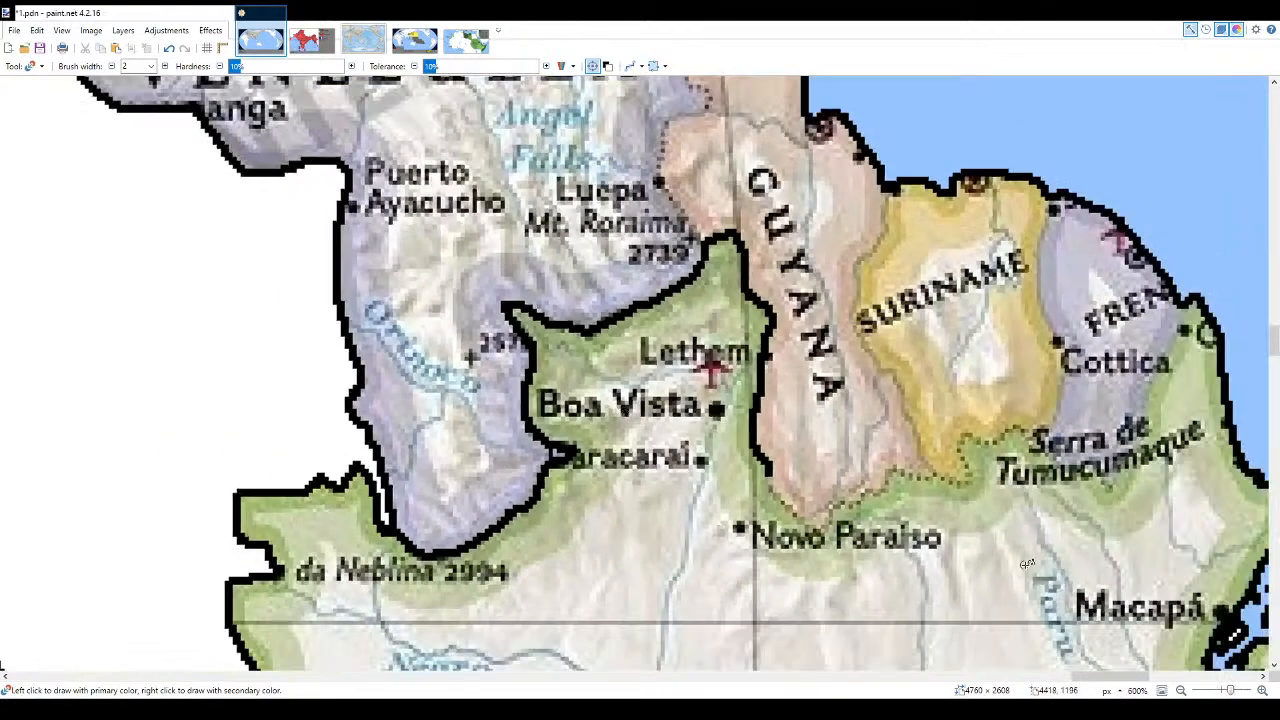
- Trace the southern borders of Guyana and Suriname with Brazil in black up to Serra de Tumucumaque, trimming the line's corner
{"action": "scroll", "coordinate": [886, 537], "scroll_direction": "up", "scroll_amount": 6}
{"action": "mouse_move", "coordinate": [543, 362]}
{"action": "left_mouse_down"}
{"action": "mouse_move", "coordinate": [553, 400]}
{"action": "mouse_move", "coordinate": [597, 452]}
{"action": "mouse_move", "coordinate": [667, 507]}
{"action": "mouse_move", "coordinate": [719, 455]}
{"action": "mouse_move", "coordinate": [865, 391]}
{"action": "mouse_move", "coordinate": [884, 355]}
{"action": "mouse_move", "coordinate": [917, 352]}
{"action": "mouse_move", "coordinate": [989, 379]}
{"action": "mouse_move", "coordinate": [1111, 367]}
{"action": "mouse_move", "coordinate": [1092, 285]}
{"action": "left_mouse_up"}
{"action": "scroll", "coordinate": [717, 461], "scroll_direction": "down", "scroll_amount": 4}
{"action": "scroll", "coordinate": [885, 365], "scroll_direction": "up", "scroll_amount": 4}
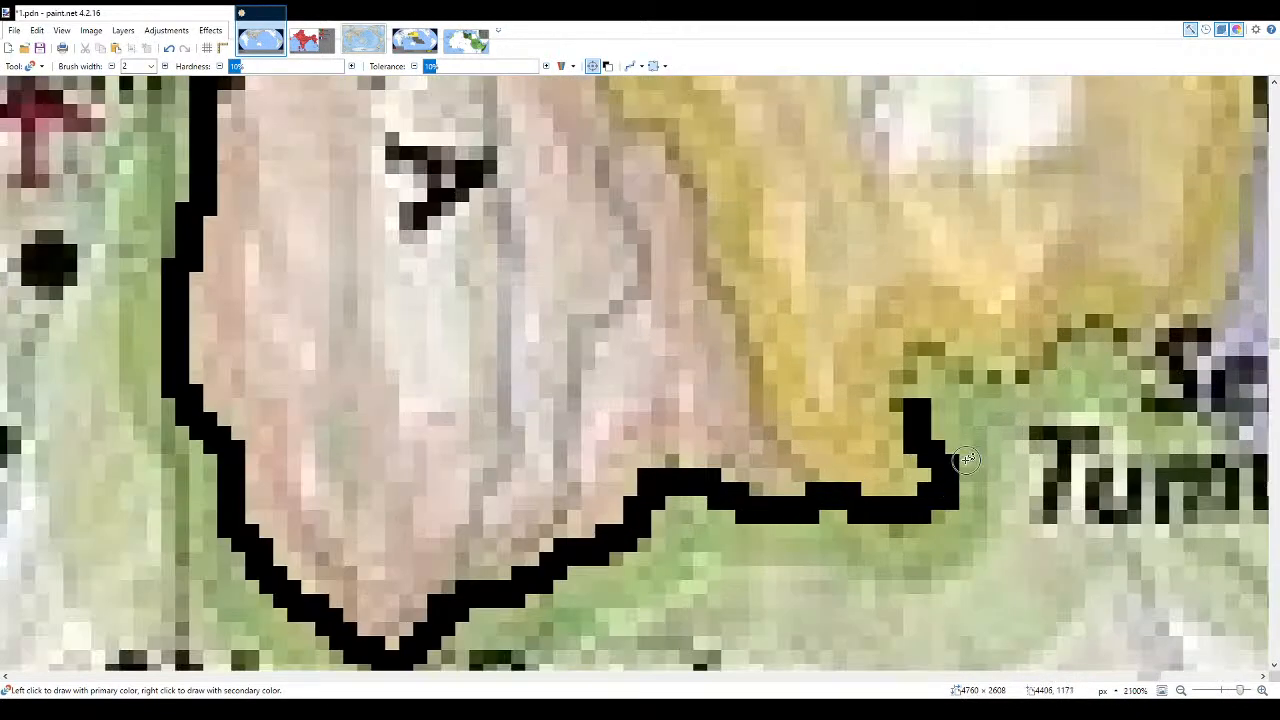
{"action": "key", "text": "e"}
{"action": "key", "text": "b"}
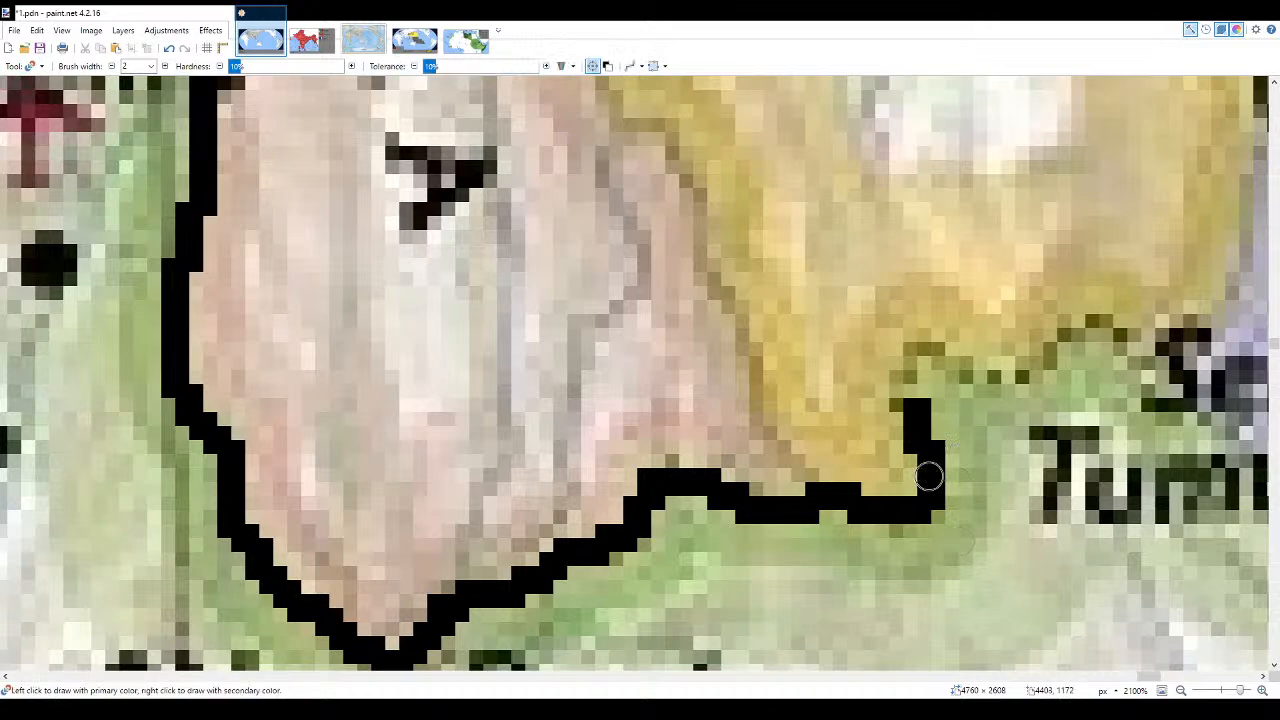
{"action": "mouse_move", "coordinate": [900, 392]}
{"action": "left_mouse_down"}
{"action": "mouse_move", "coordinate": [917, 352]}
{"action": "mouse_move", "coordinate": [1005, 372]}
{"action": "mouse_move", "coordinate": [1090, 328]}
{"action": "left_mouse_up"}
{"action": "scroll", "coordinate": [1150, 340], "scroll_direction": "down", "scroll_amount": 5}
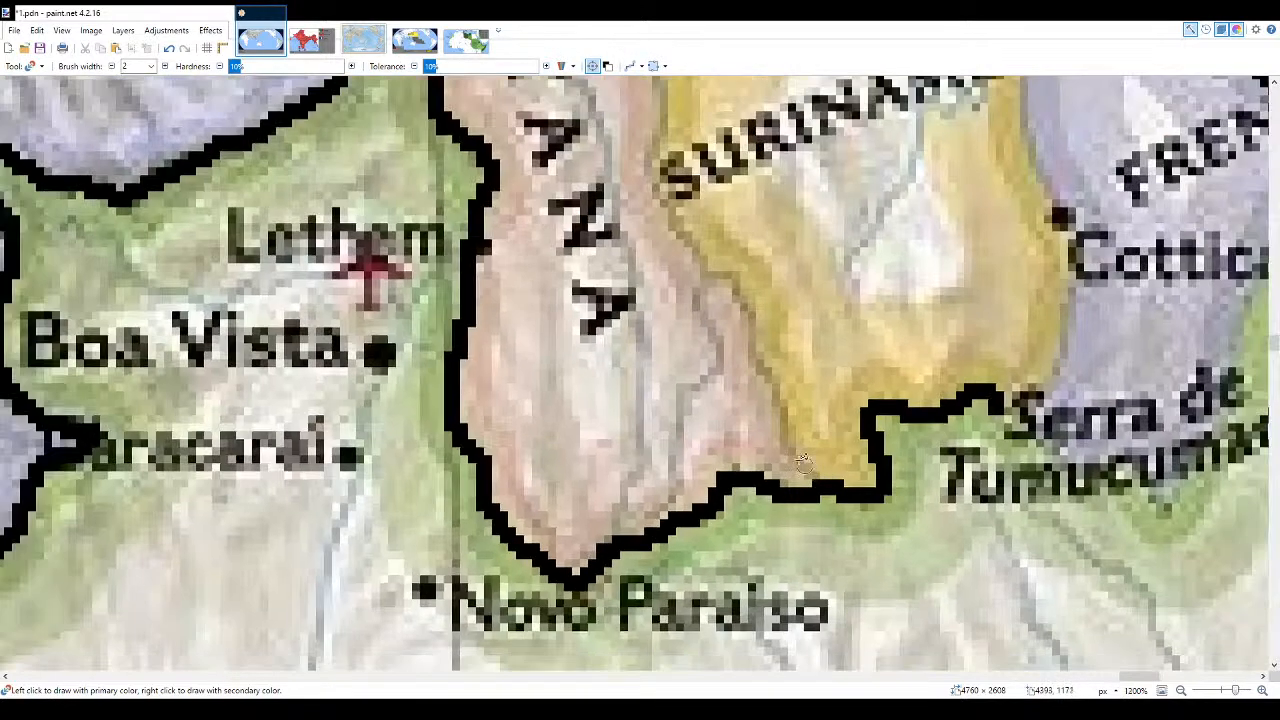
- Trace the French Guiana–Brazil border in black from the Atlantic coast to Suriname's southeastern corner
{"action": "scroll", "coordinate": [1192, 342], "scroll_direction": "up", "scroll_amount": 3}
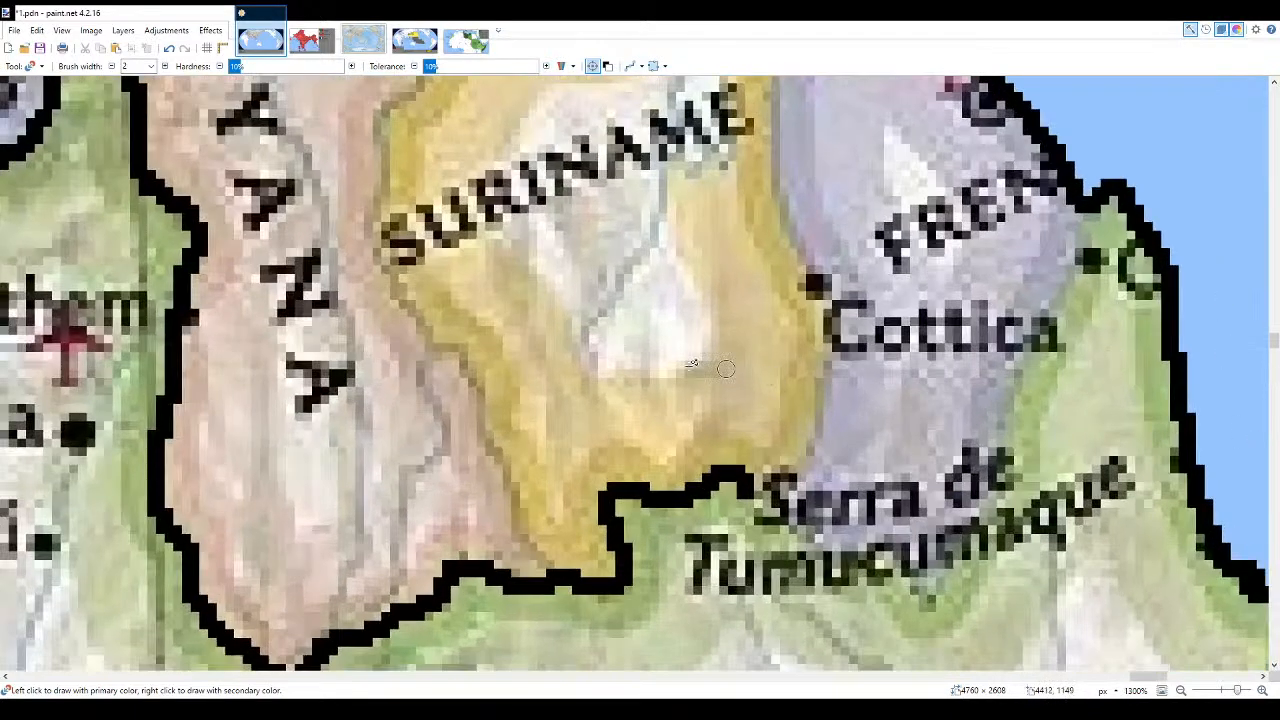
{"action": "scroll", "coordinate": [560, 340], "scroll_direction": "down", "scroll_amount": 3}
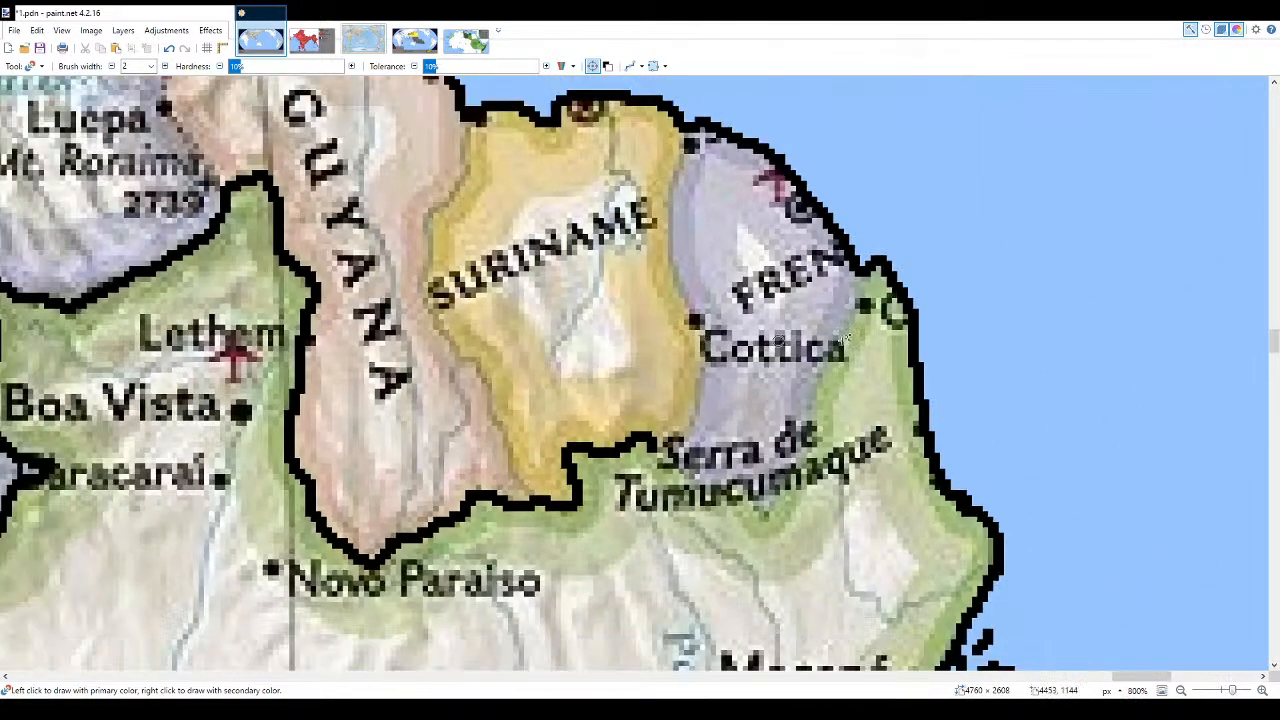
{"action": "scroll", "coordinate": [800, 320], "scroll_direction": "up", "scroll_amount": 3}
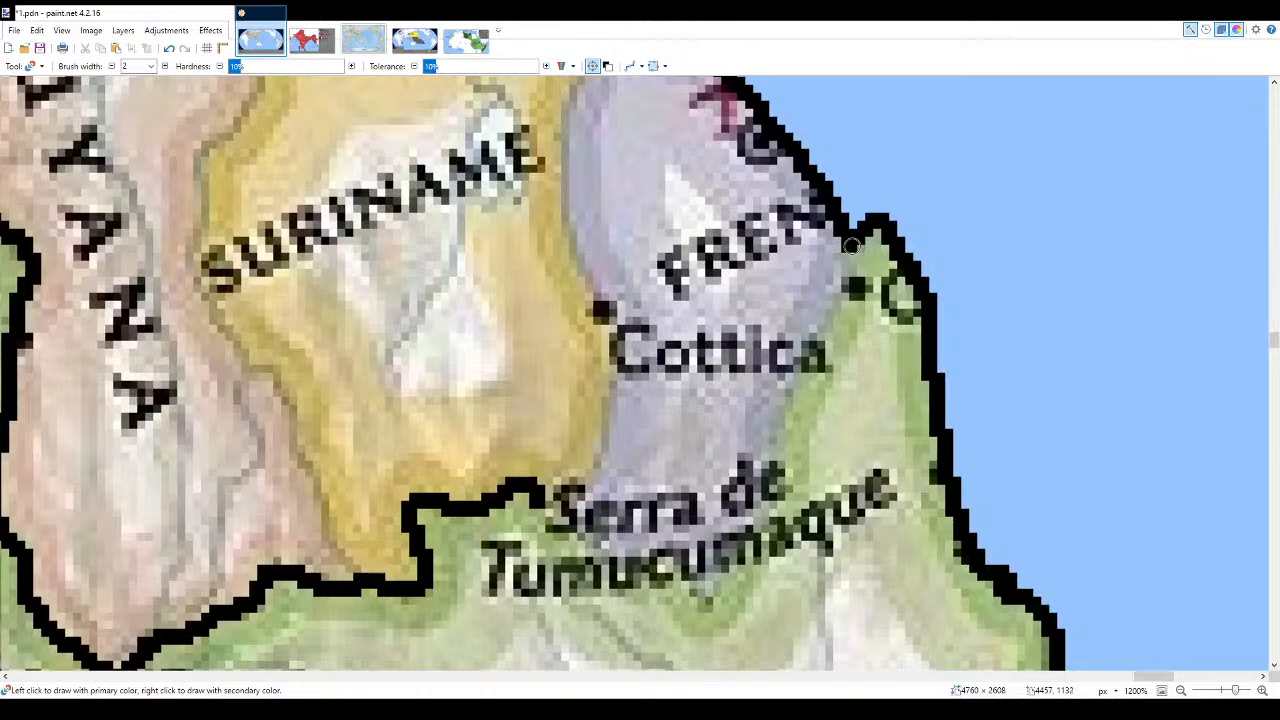
{"action": "mouse_move", "coordinate": [849, 250]}
{"action": "left_mouse_down"}
{"action": "mouse_move", "coordinate": [712, 596]}
{"action": "mouse_move", "coordinate": [665, 554]}
{"action": "mouse_move", "coordinate": [631, 574]}
{"action": "mouse_move", "coordinate": [536, 498]}
{"action": "left_mouse_up"}
- Outline the small lake beneath the Suriname label in black
{"action": "scroll", "coordinate": [494, 128], "scroll_direction": "up", "scroll_amount": 2}
{"action": "mouse_move", "coordinate": [509, 100]}
{"action": "left_mouse_down"}
{"action": "mouse_move", "coordinate": [457, 160]}
{"action": "mouse_move", "coordinate": [468, 187]}
{"action": "mouse_move", "coordinate": [453, 228]}
{"action": "mouse_move", "coordinate": [484, 292]}
{"action": "mouse_move", "coordinate": [526, 261]}
{"action": "mouse_move", "coordinate": [550, 284]}
{"action": "mouse_move", "coordinate": [558, 258]}
{"action": "mouse_move", "coordinate": [547, 131]}
{"action": "mouse_move", "coordinate": [515, 92]}
{"action": "left_mouse_up"}
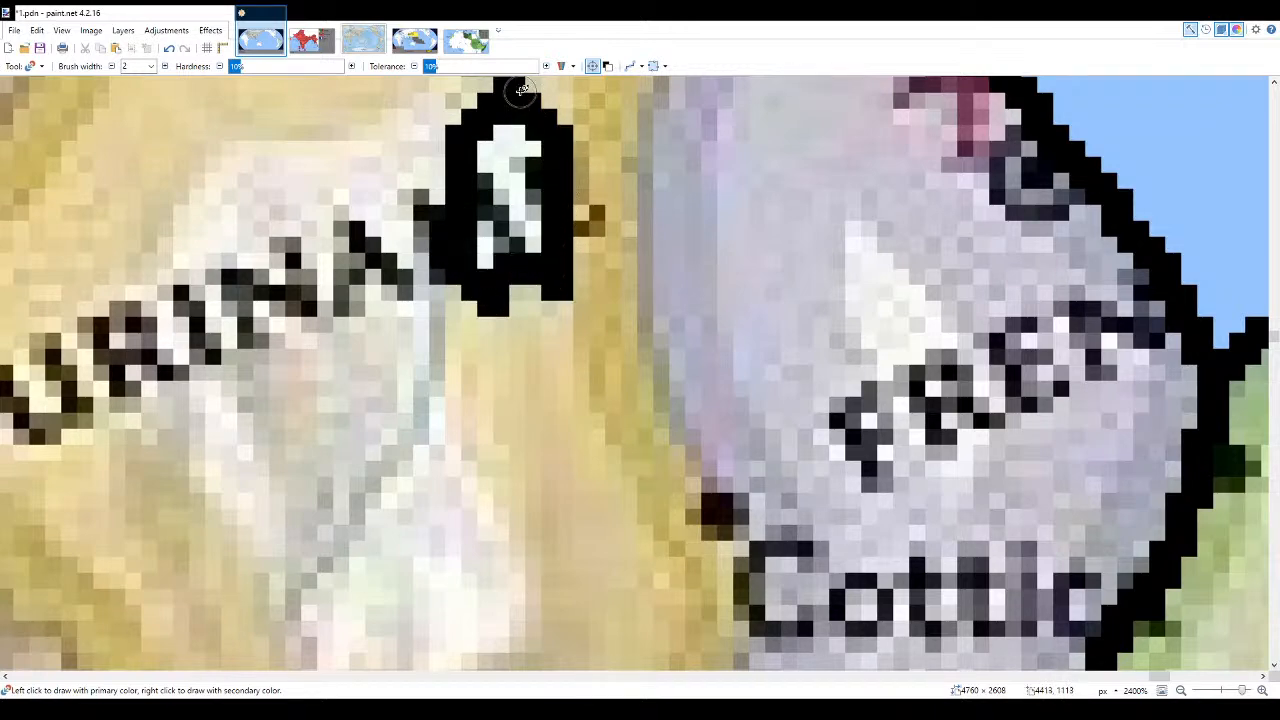
- Trace the Suriname–French Guiana border in black from Serra de Tumucumaque north to the Atlantic coast
{"action": "key", "text": "f"}
{"action": "scroll", "coordinate": [814, 309], "scroll_direction": "down", "scroll_amount": 3}
{"action": "scroll", "coordinate": [814, 309], "scroll_direction": "down", "scroll_amount": 2}
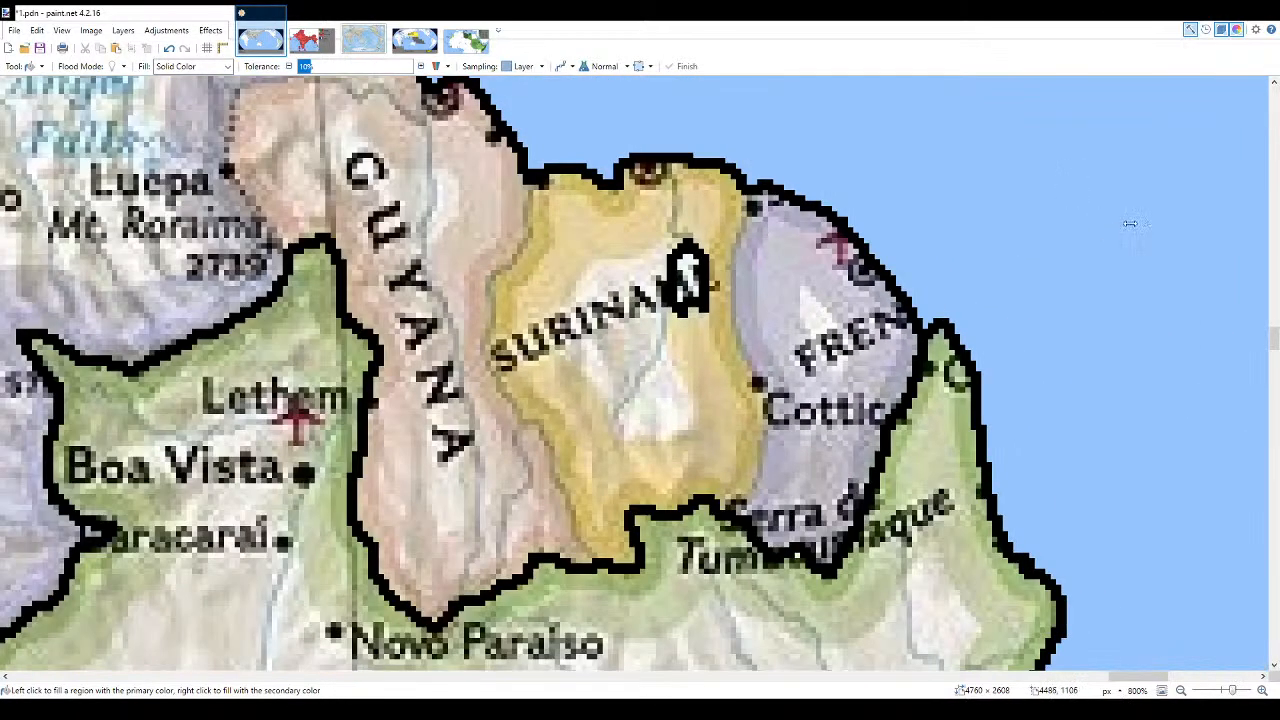
{"action": "key", "text": "b"}
{"action": "scroll", "coordinate": [742, 515], "scroll_direction": "up", "scroll_amount": 4}
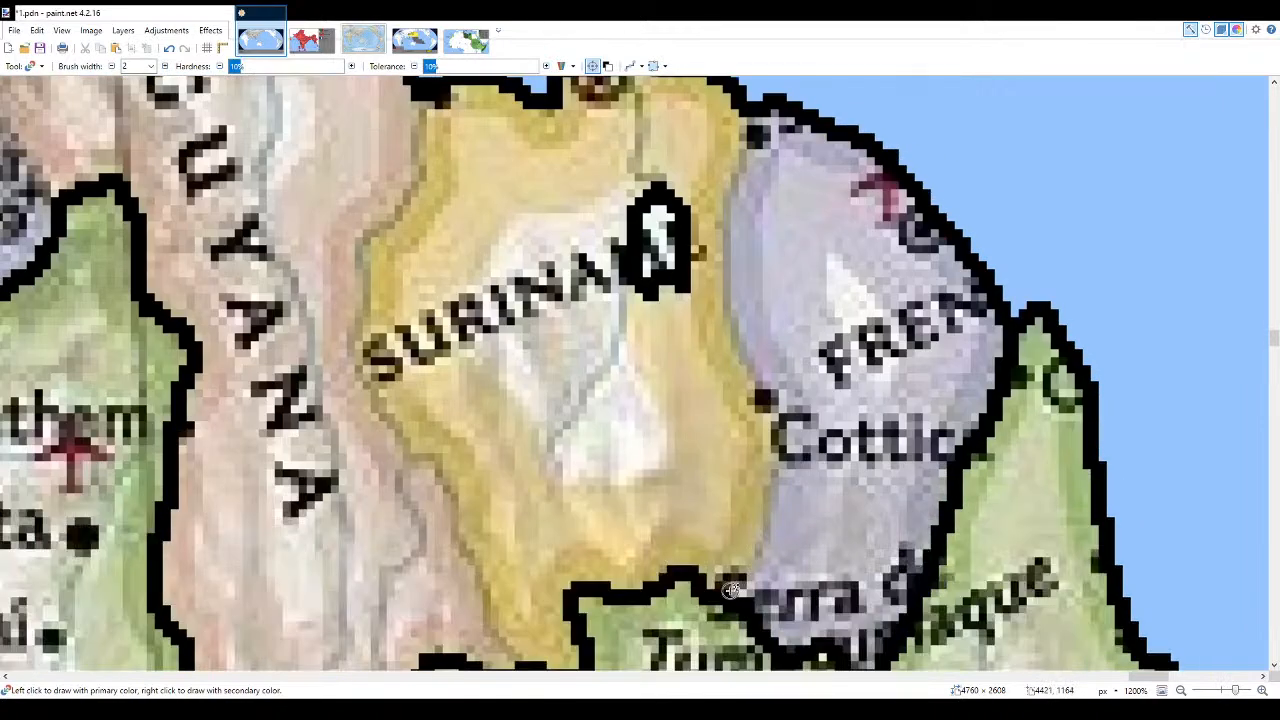
{"action": "mouse_move", "coordinate": [738, 583]}
{"action": "left_mouse_down"}
{"action": "mouse_move", "coordinate": [781, 460]}
{"action": "mouse_move", "coordinate": [731, 292]}
{"action": "mouse_move", "coordinate": [732, 186]}
{"action": "mouse_move", "coordinate": [748, 120]}
{"action": "left_mouse_up"}
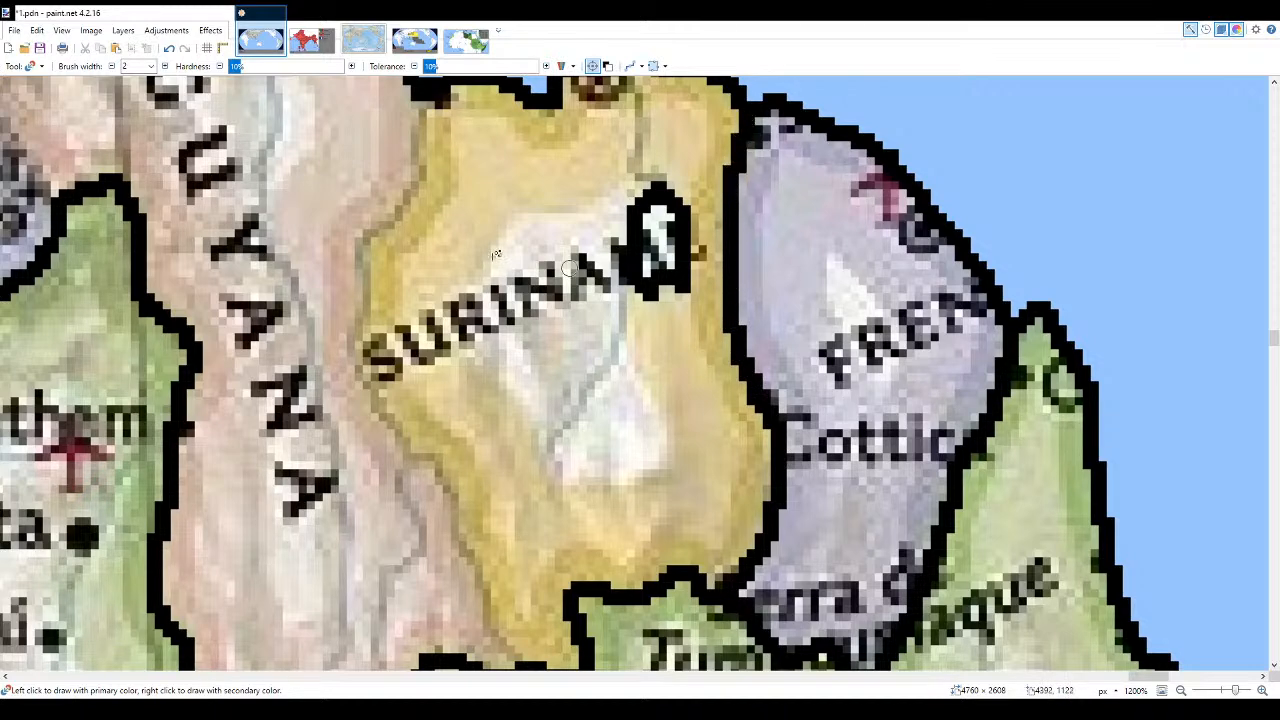
- Trace the Guyana–Suriname border in black from the Atlantic coast south to the Brazilian border
{"action": "mouse_move", "coordinate": [420, 105]}
{"action": "left_mouse_down"}
{"action": "mouse_move", "coordinate": [409, 189]}
{"action": "mouse_move", "coordinate": [369, 240]}
{"action": "mouse_move", "coordinate": [353, 342]}
{"action": "mouse_move", "coordinate": [380, 411]}
{"action": "mouse_move", "coordinate": [441, 481]}
{"action": "mouse_move", "coordinate": [495, 632]}
{"action": "left_mouse_up"}
{"action": "scroll", "coordinate": [513, 522], "scroll_direction": "down", "scroll_amount": 3}
{"action": "left_click_drag", "start_coordinate": [513, 522], "coordinate": [493, 464]}
{"action": "scroll", "coordinate": [525, 450], "scroll_direction": "down", "scroll_amount": 6}
- Fill Suriname and French Guiana with white
{"action": "key", "text": "f"}
{"action": "scroll", "coordinate": [576, 428], "scroll_direction": "up", "scroll_amount": 1}
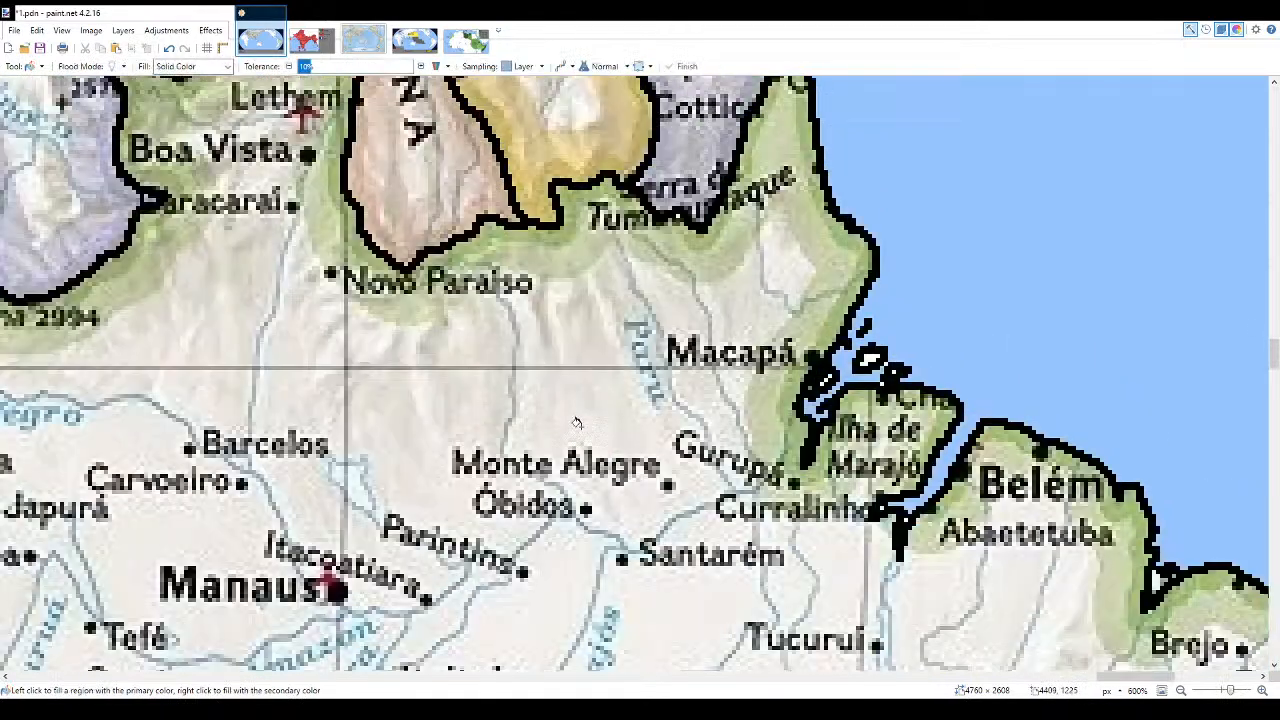
{"action": "scroll", "coordinate": [576, 428], "scroll_direction": "down", "scroll_amount": 6}
{"action": "scroll", "coordinate": [650, 375], "scroll_direction": "up", "scroll_amount": 3}
{"action": "left_click", "coordinate": [529, 301]}
{"action": "left_click", "coordinate": [566, 288]}
{"action": "scroll", "coordinate": [712, 399], "scroll_direction": "down", "scroll_amount": 3}
- Trace the river through Guyana in black from the southern Brazilian border north to the Atlantic coast
{"action": "key", "text": "k"}
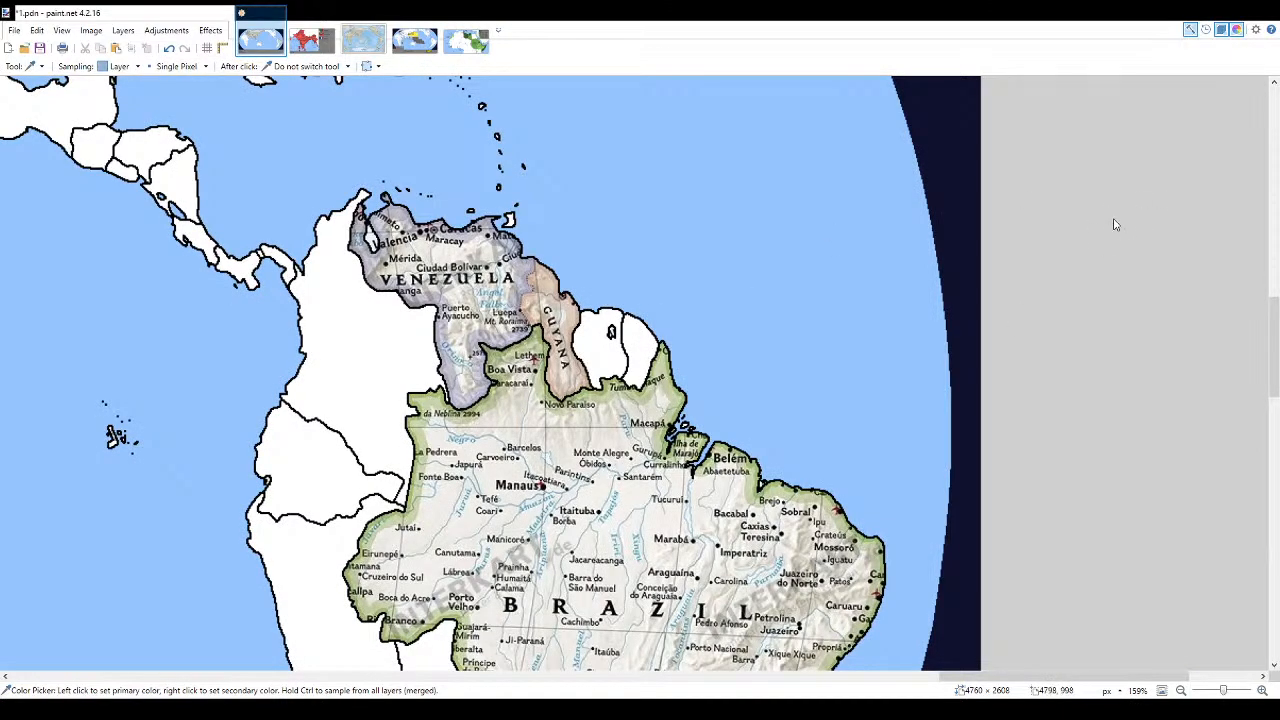
{"action": "key", "text": "b"}
{"action": "scroll", "coordinate": [562, 397], "scroll_direction": "up", "scroll_amount": 6}
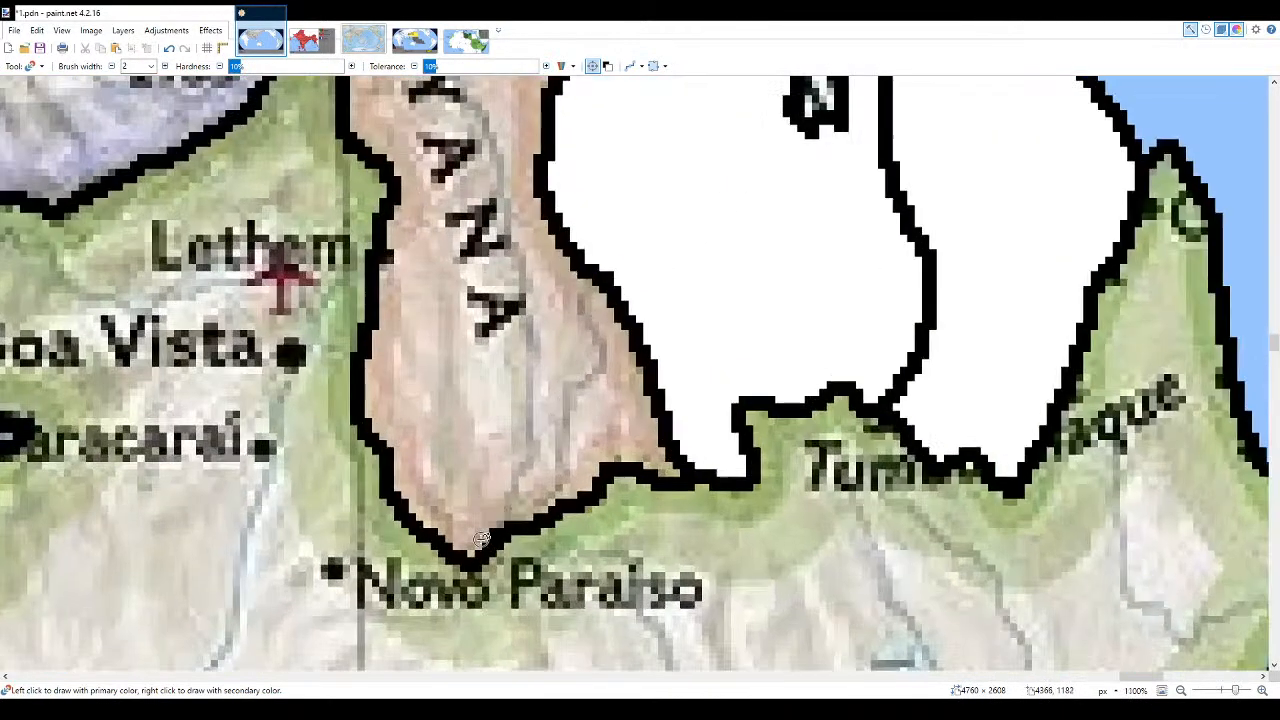
{"action": "mouse_move", "coordinate": [505, 520]}
{"action": "left_mouse_down"}
{"action": "mouse_move", "coordinate": [539, 434]}
{"action": "mouse_move", "coordinate": [526, 322]}
{"action": "left_mouse_up"}
{"action": "key", "text": "ctrl+z"}
{"action": "mouse_move", "coordinate": [500, 525]}
{"action": "left_mouse_down"}
{"action": "mouse_move", "coordinate": [532, 454]}
{"action": "mouse_move", "coordinate": [518, 285]}
{"action": "left_mouse_up"}
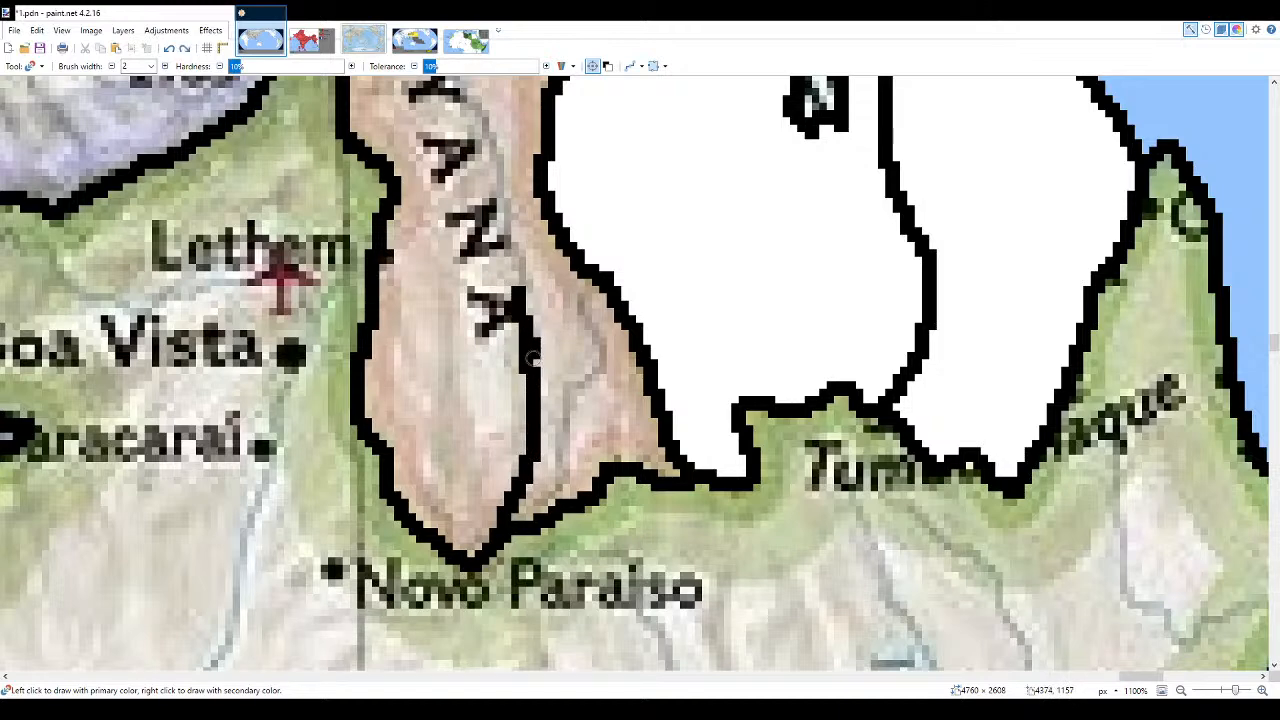
{"action": "key", "text": "e"}
{"action": "key", "text": "b"}
{"action": "scroll", "coordinate": [522, 440], "scroll_direction": "up", "scroll_amount": 2}
{"action": "mouse_move", "coordinate": [520, 450]}
{"action": "left_mouse_down"}
{"action": "mouse_move", "coordinate": [497, 329]}
{"action": "mouse_move", "coordinate": [451, 229]}
{"action": "mouse_move", "coordinate": [460, 116]}
{"action": "left_mouse_up"}
{"action": "scroll", "coordinate": [480, 262], "scroll_direction": "up", "scroll_amount": 4}
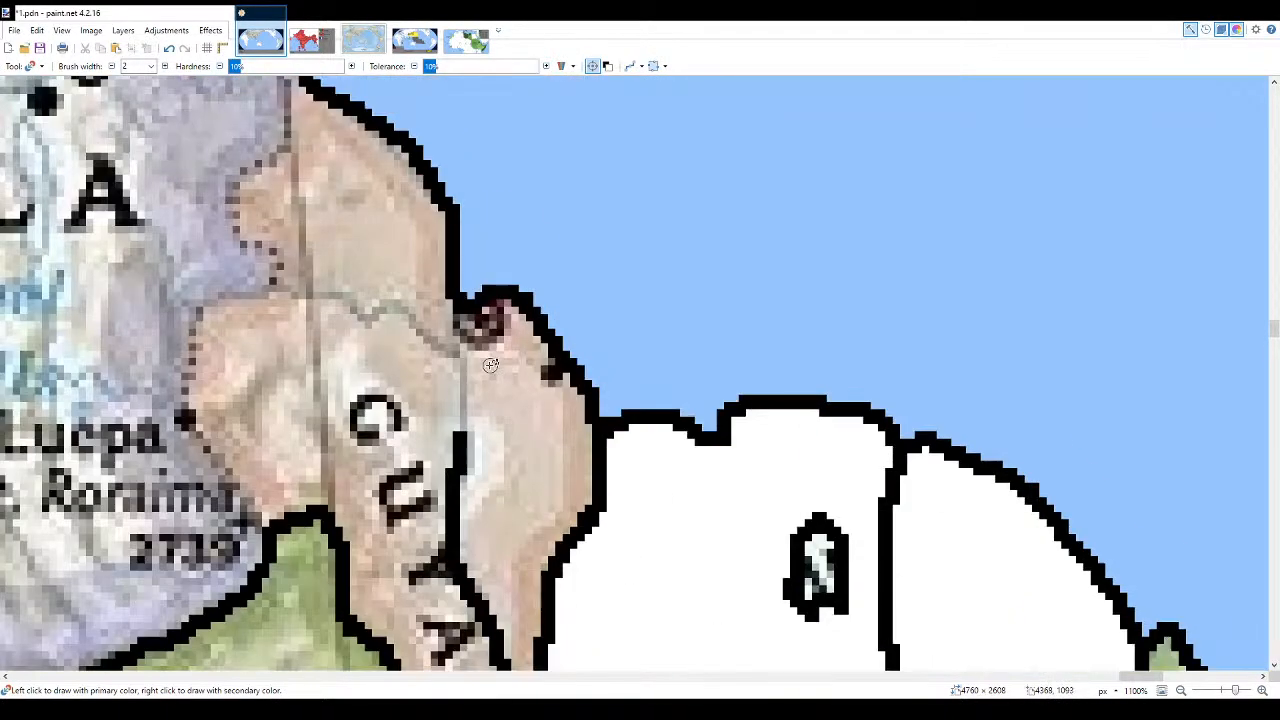
{"action": "mouse_move", "coordinate": [452, 303]}
{"action": "left_mouse_down"}
{"action": "mouse_move", "coordinate": [432, 328]}
{"action": "mouse_move", "coordinate": [452, 357]}
{"action": "mouse_move", "coordinate": [466, 437]}
{"action": "left_mouse_up"}
- Fill both parts of Guyana, Venezuela and Brazil with white
{"action": "key", "text": "f"}
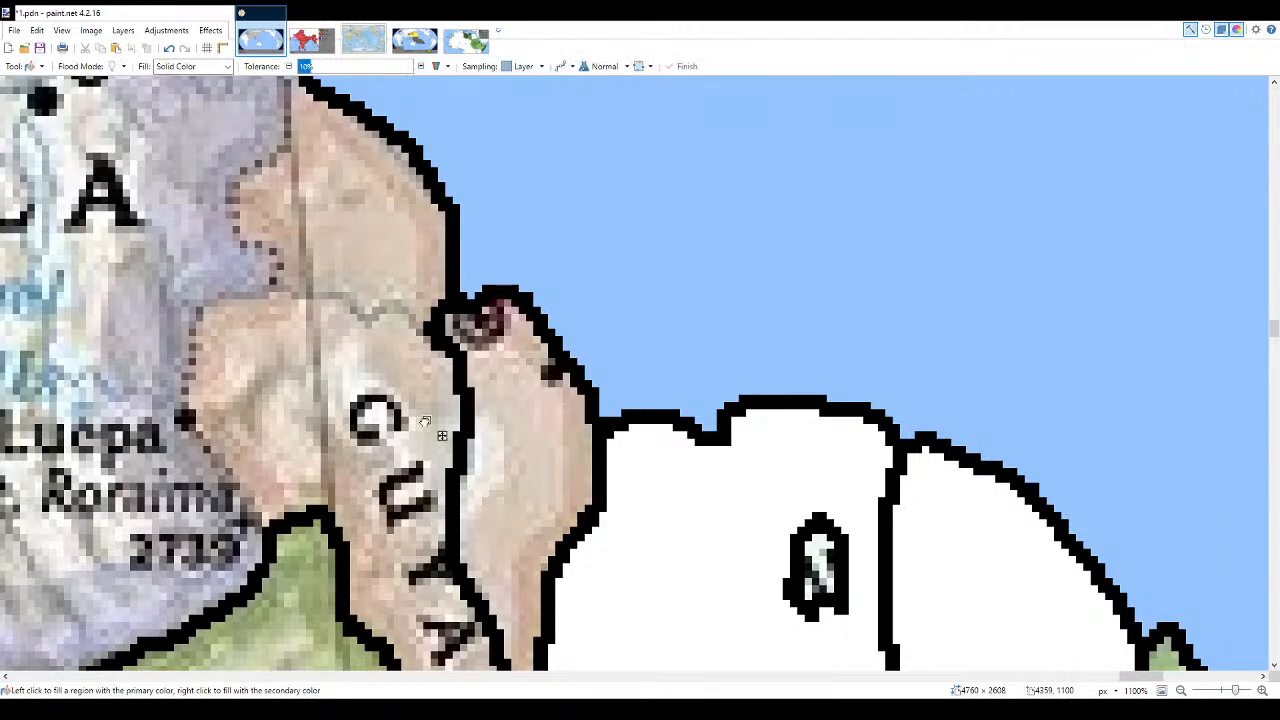
{"action": "left_click", "coordinate": [425, 419]}
{"action": "left_click", "coordinate": [501, 388]}
{"action": "scroll", "coordinate": [661, 341], "scroll_direction": "down", "scroll_amount": 4}
{"action": "scroll", "coordinate": [661, 341], "scroll_direction": "down", "scroll_amount": 8}
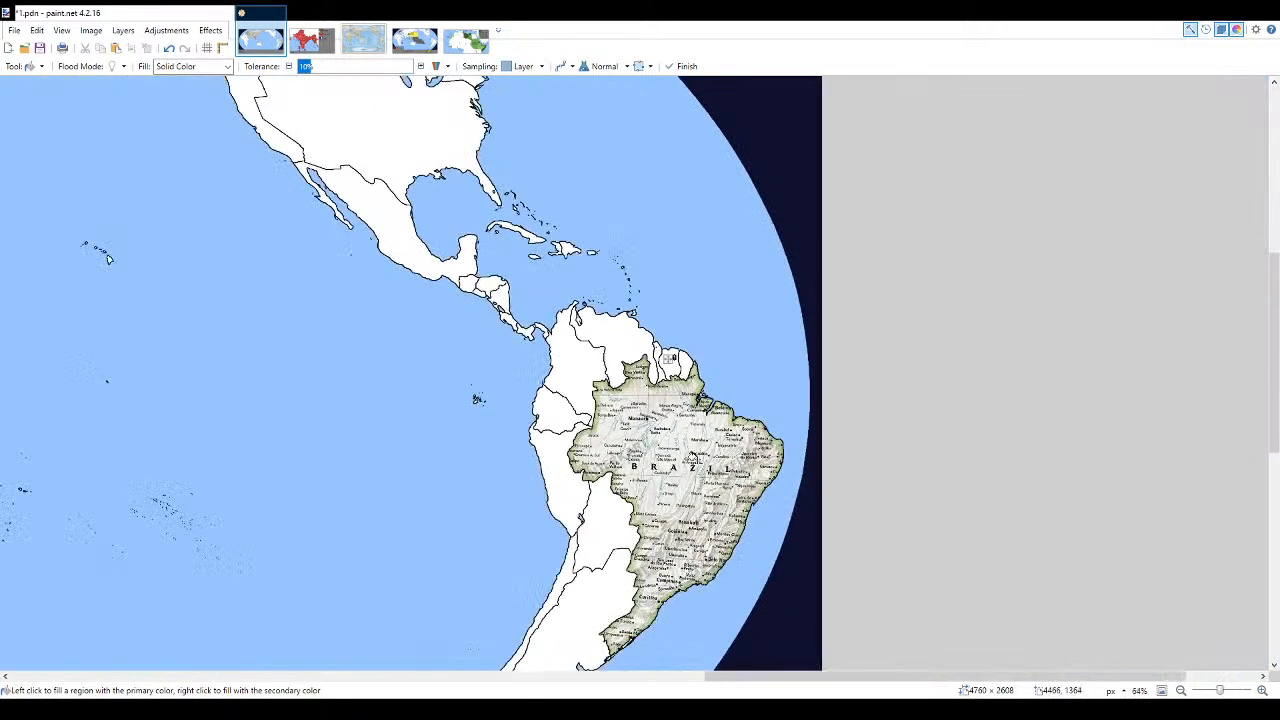
{"action": "scroll", "coordinate": [709, 474], "scroll_direction": "down", "scroll_amount": 3}
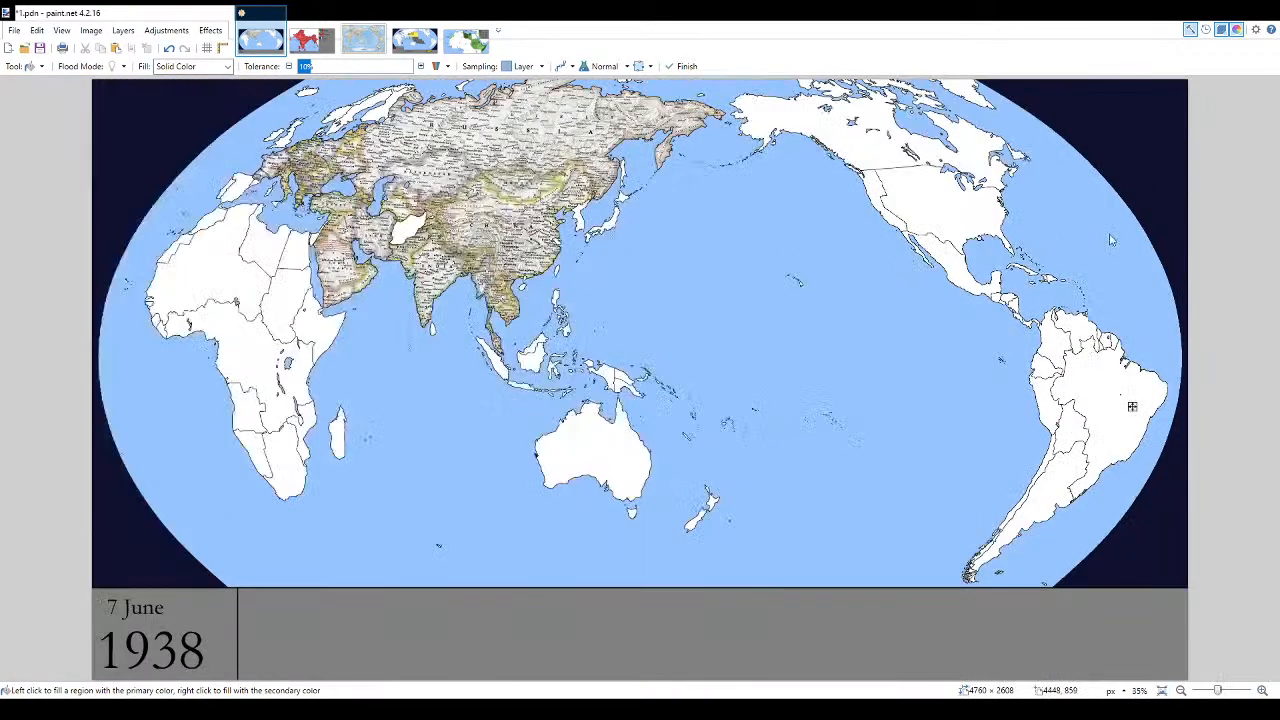
- Compare the Arabian Peninsula and Persian Gulf with the finished 1938 map in 1.png
{"action": "key", "text": "r"}
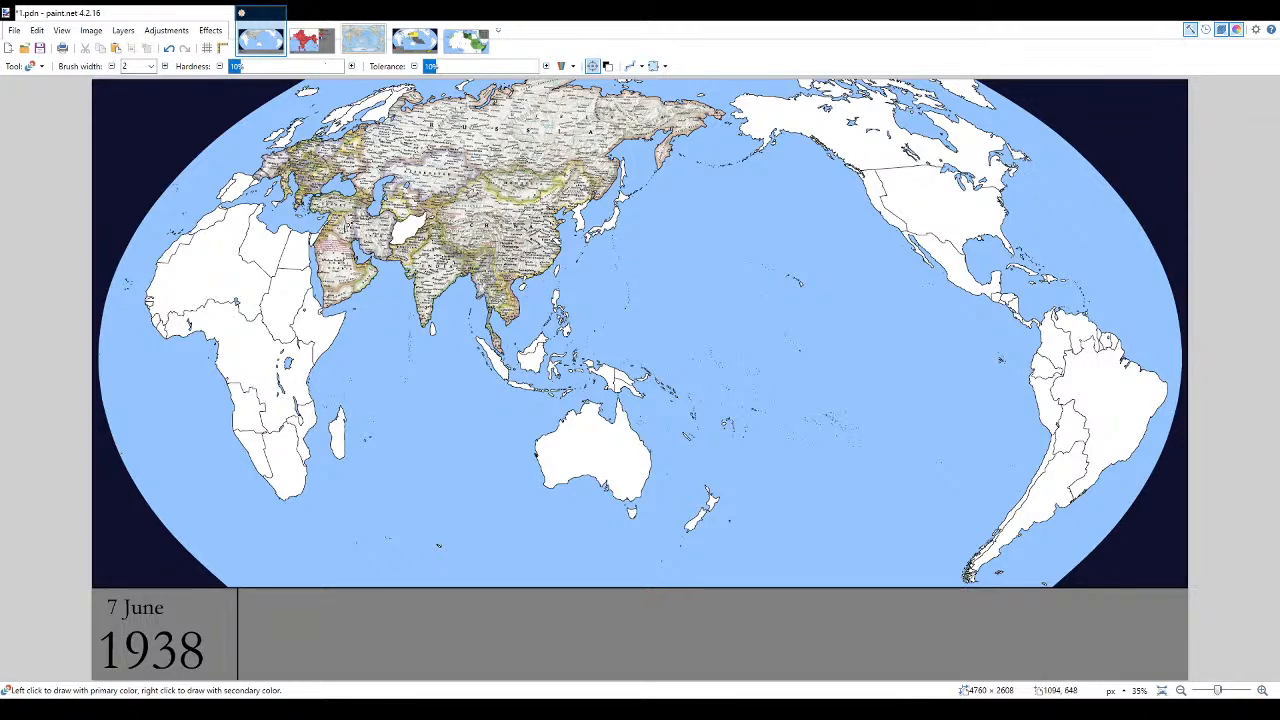
{"action": "scroll", "coordinate": [347, 214], "scroll_direction": "up", "scroll_amount": 8, "text": "ctrl"}
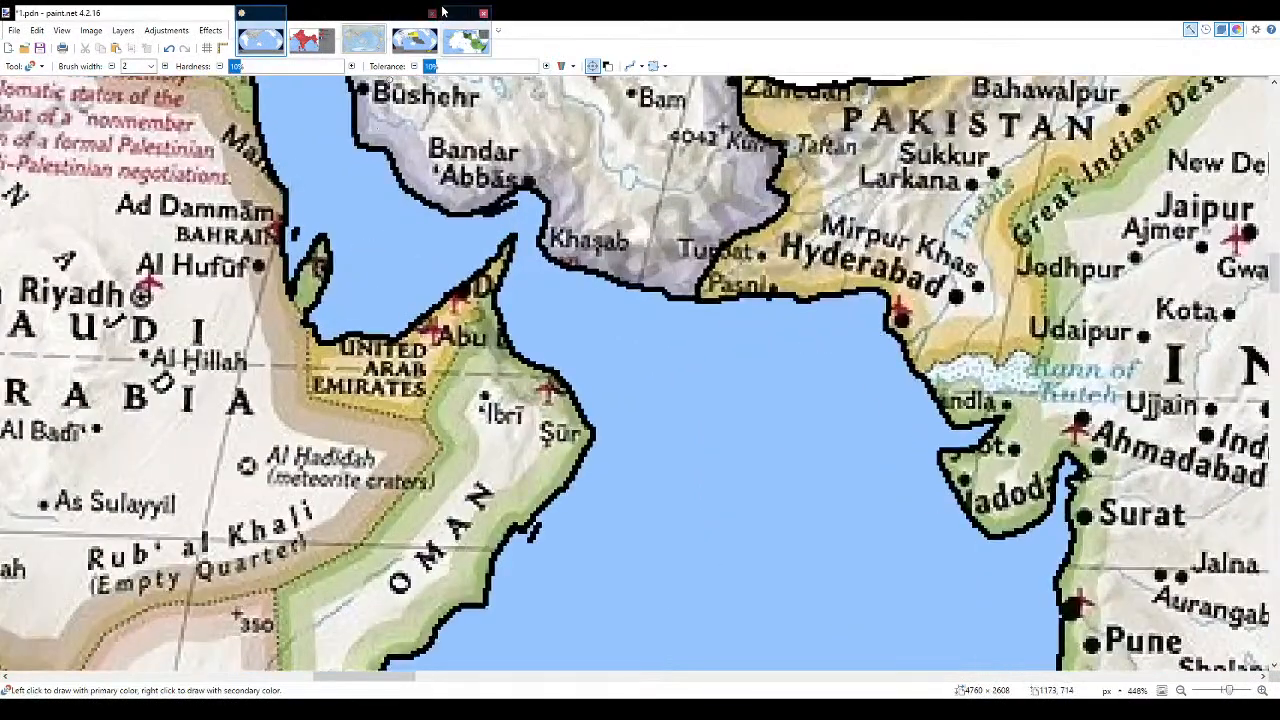
{"action": "left_click", "coordinate": [425, 30]}
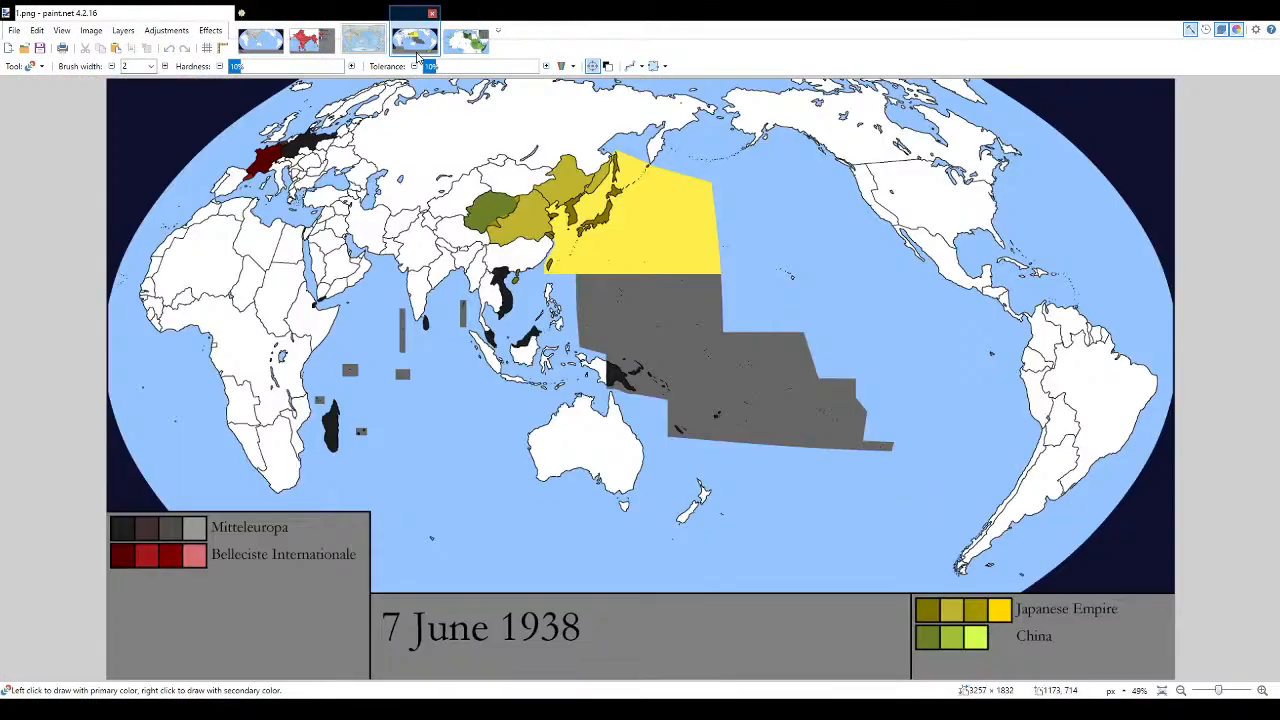
{"action": "left_click", "coordinate": [261, 45]}
{"action": "scroll", "coordinate": [262, 300], "scroll_direction": "up", "scroll_amount": 5, "text": "ctrl"}
{"action": "mouse_move", "coordinate": [374, 353]}
{"action": "left_mouse_down"}
{"action": "mouse_move", "coordinate": [346, 311]}
{"action": "mouse_move", "coordinate": [377, 360]}
{"action": "left_mouse_up"}
{"action": "key", "text": "ctrl+z"}
{"action": "scroll", "coordinate": [377, 360], "scroll_direction": "down", "scroll_amount": 5, "text": "ctrl"}
{"action": "left_click", "coordinate": [415, 40]}
{"action": "scroll", "coordinate": [372, 233], "scroll_direction": "up", "scroll_amount": 4, "text": "ctrl"}
{"action": "scroll", "coordinate": [372, 233], "scroll_direction": "up", "scroll_amount": 4, "text": "ctrl"}
{"action": "left_click", "coordinate": [280, 45]}
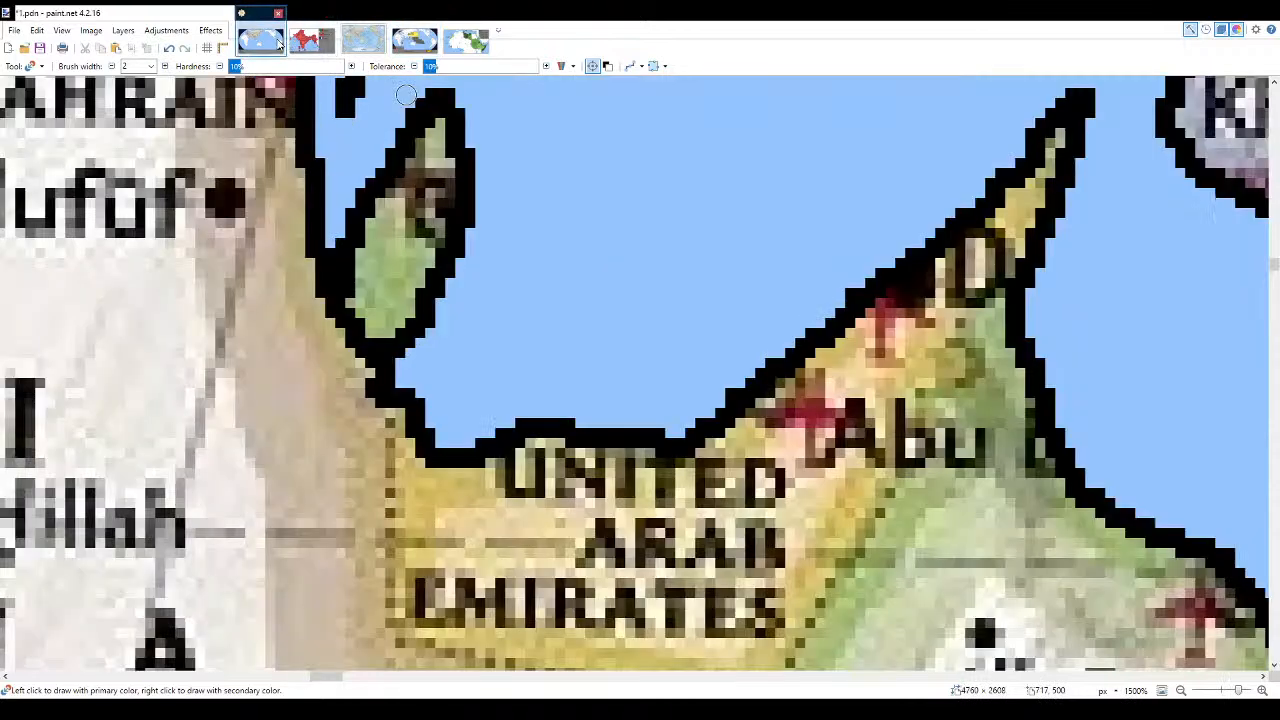
- Draw the United Arab Emirates' western and southern borders with Saudi Arabia as straight black lines
{"action": "scroll", "coordinate": [395, 260], "scroll_direction": "down", "scroll_amount": 2}
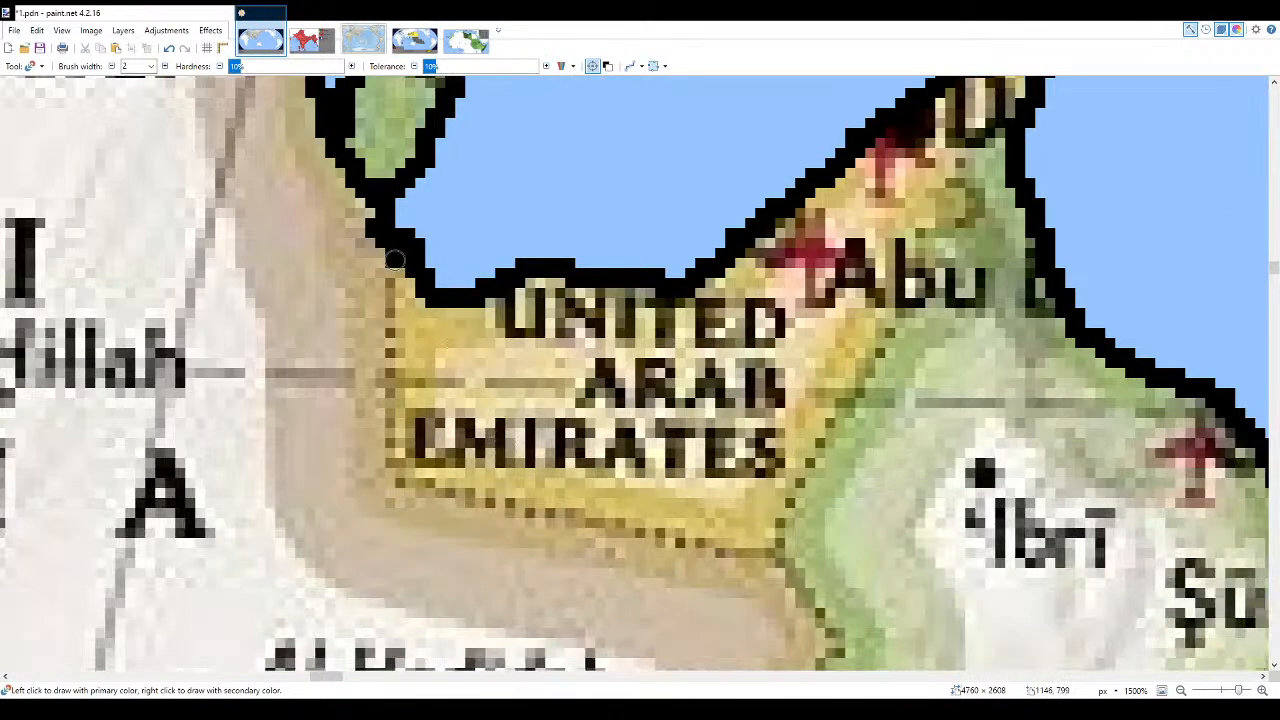
{"action": "scroll", "coordinate": [395, 260], "scroll_direction": "down", "scroll_amount": 1}
{"action": "mouse_move", "coordinate": [395, 258]}
{"action": "left_mouse_down"}
{"action": "mouse_move", "coordinate": [394, 379]}
{"action": "mouse_move", "coordinate": [780, 478]}
{"action": "left_mouse_up"}
{"action": "key", "text": "ctrl+z"}
{"action": "key", "text": "o"}
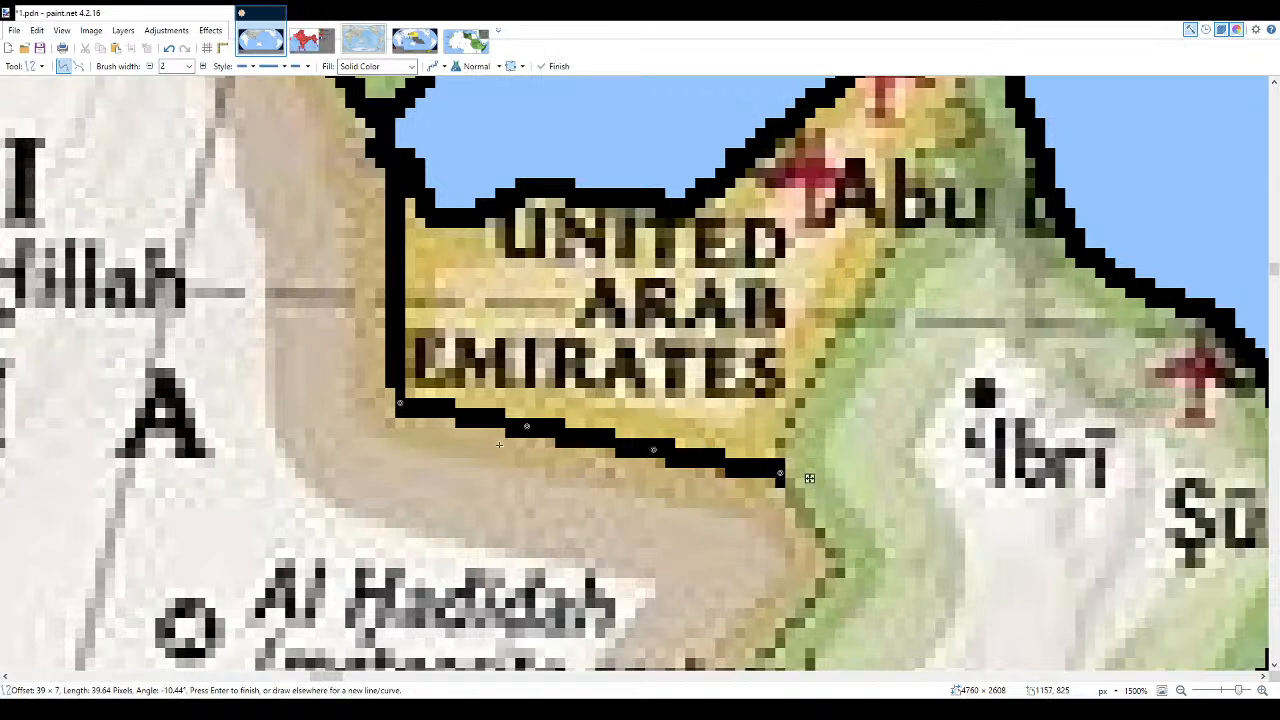
{"action": "key", "text": "b"}
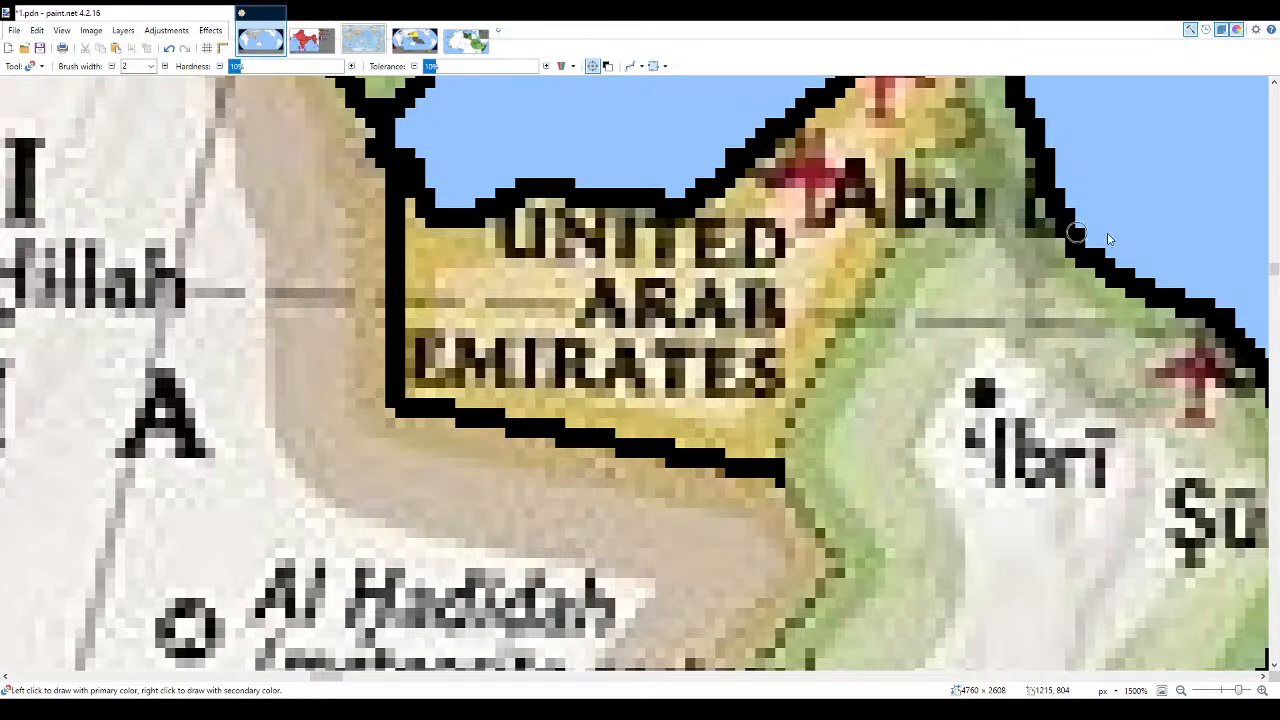
- Draw the United Arab Emirates–Oman border in black from the Saudi corner northeast to the coast
{"action": "key", "text": "o"}
{"action": "left_click_drag", "start_coordinate": [780, 462], "coordinate": [900, 232]}
{"action": "key", "text": "b"}
{"action": "scroll", "coordinate": [912, 440], "scroll_direction": "up", "scroll_amount": 3}
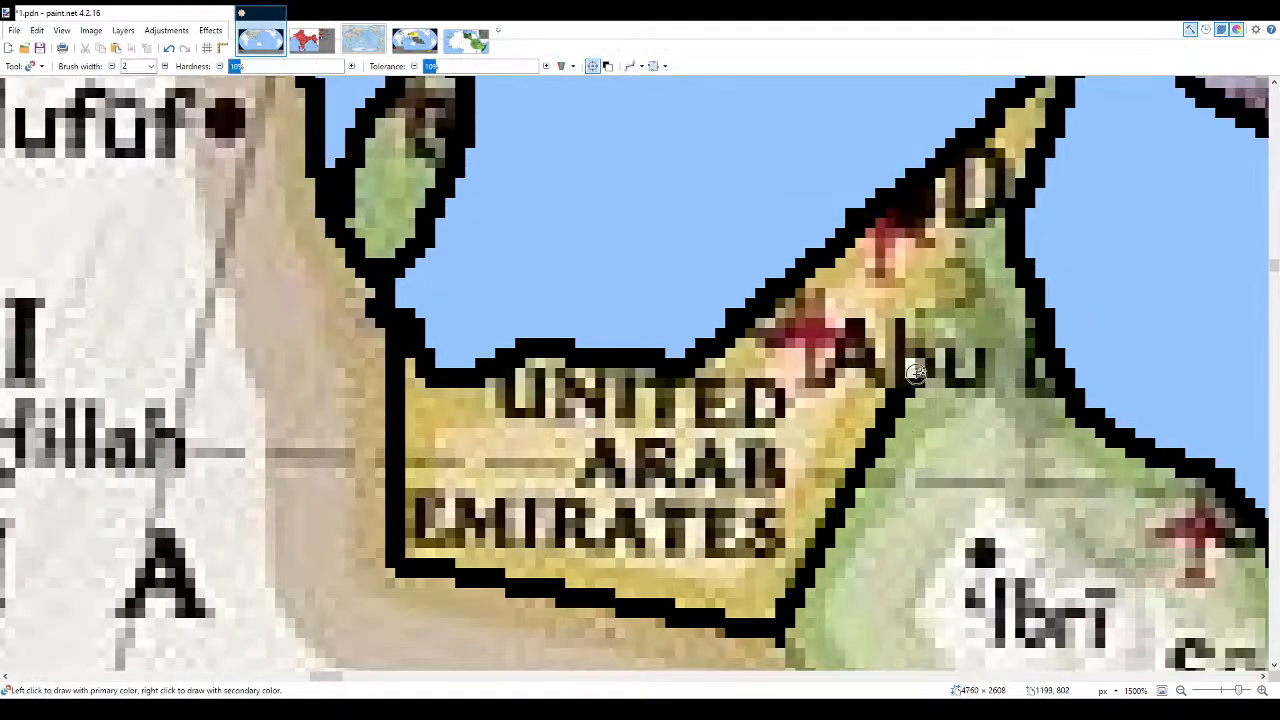
{"action": "mouse_move", "coordinate": [912, 374]}
{"action": "left_mouse_down"}
{"action": "mouse_move", "coordinate": [932, 318]}
{"action": "mouse_move", "coordinate": [970, 285]}
{"action": "mouse_move", "coordinate": [965, 245]}
{"action": "mouse_move", "coordinate": [1003, 203]}
{"action": "left_mouse_up"}
- Draw the Saudi Arabia–Oman border in black from the Emirates' southeastern corner to the Yemen corner, bending the line along the dotted boundary
{"action": "scroll", "coordinate": [880, 423], "scroll_direction": "down", "scroll_amount": 7}
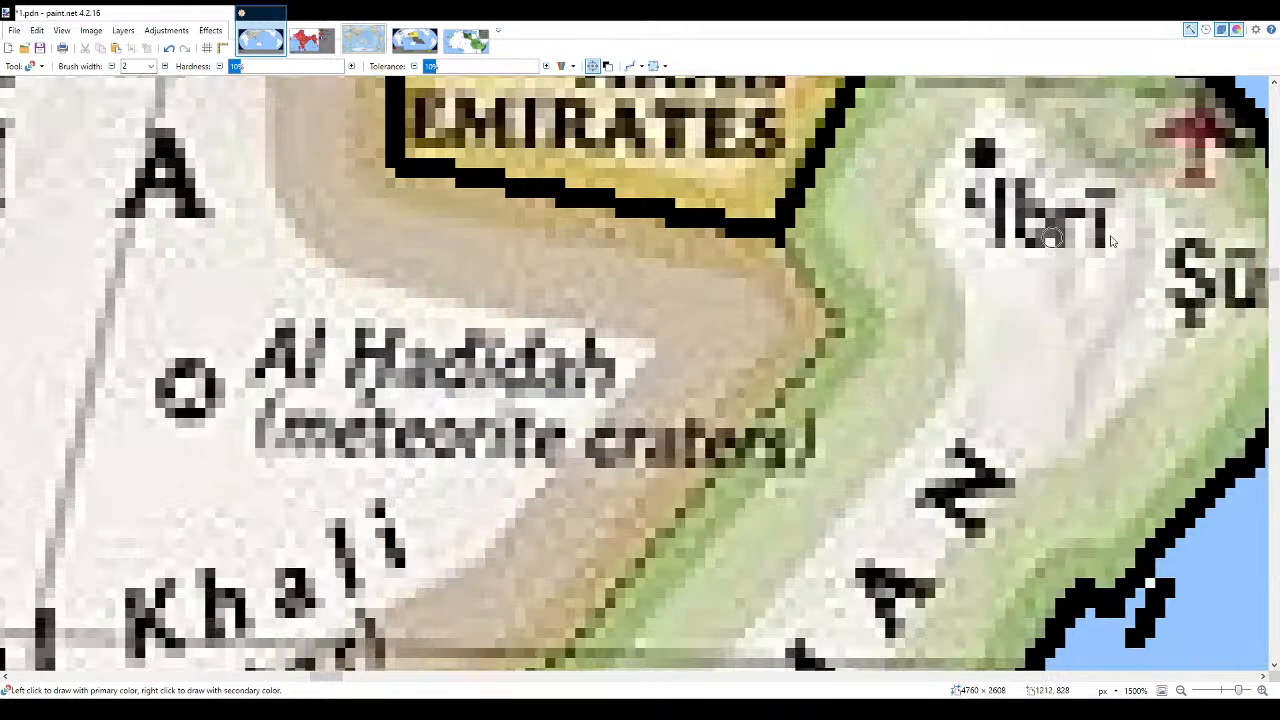
{"action": "key", "text": "o"}
{"action": "left_click_drag", "start_coordinate": [780, 229], "coordinate": [829, 323]}
{"action": "scroll", "coordinate": [844, 349], "scroll_direction": "down", "scroll_amount": 3}
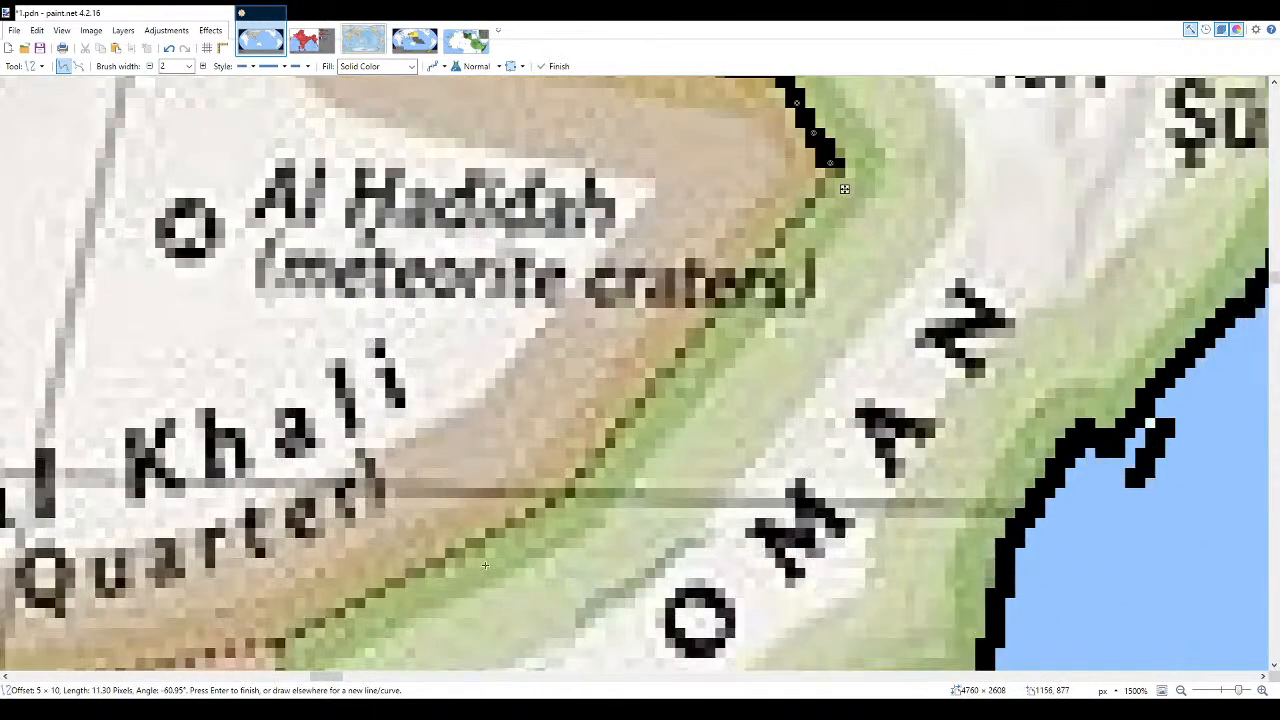
{"action": "scroll", "coordinate": [288, 620], "scroll_direction": "down", "scroll_amount": 3}
{"action": "left_click_drag", "start_coordinate": [286, 640], "coordinate": [692, 293]}
{"action": "left_click_drag", "start_coordinate": [421, 528], "coordinate": [457, 551]}
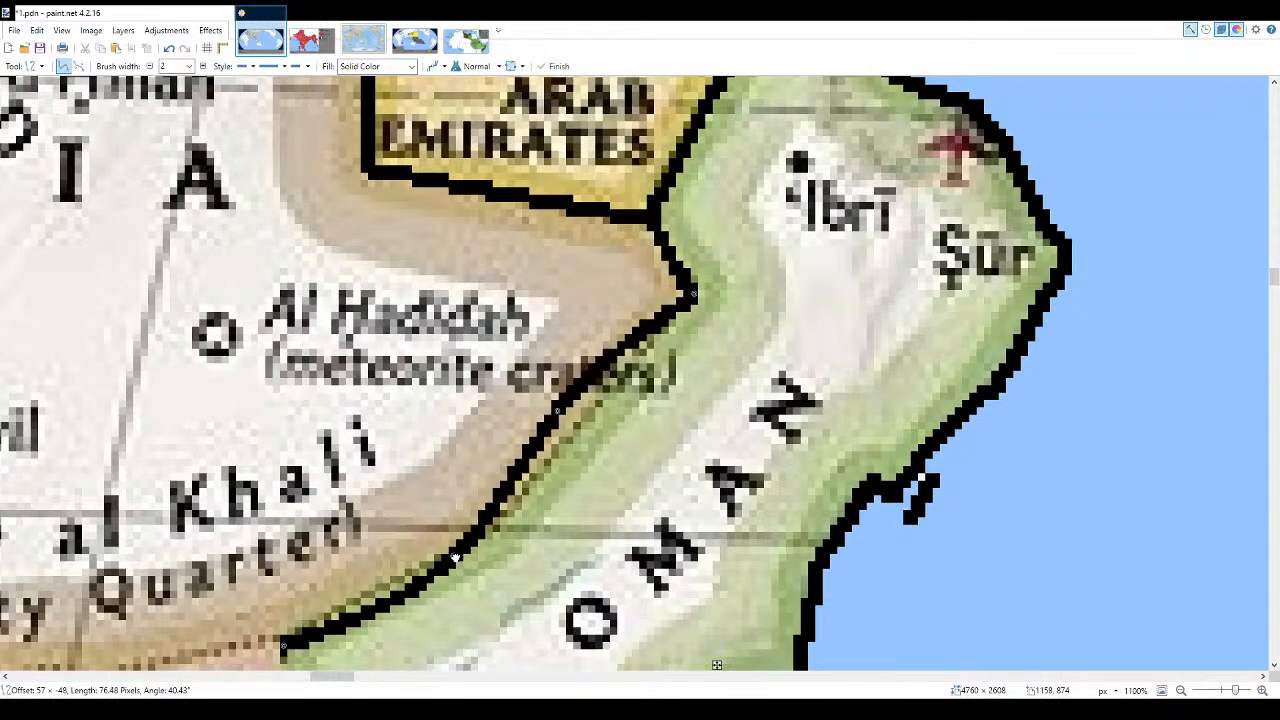
{"action": "left_click_drag", "start_coordinate": [557, 410], "coordinate": [569, 437]}
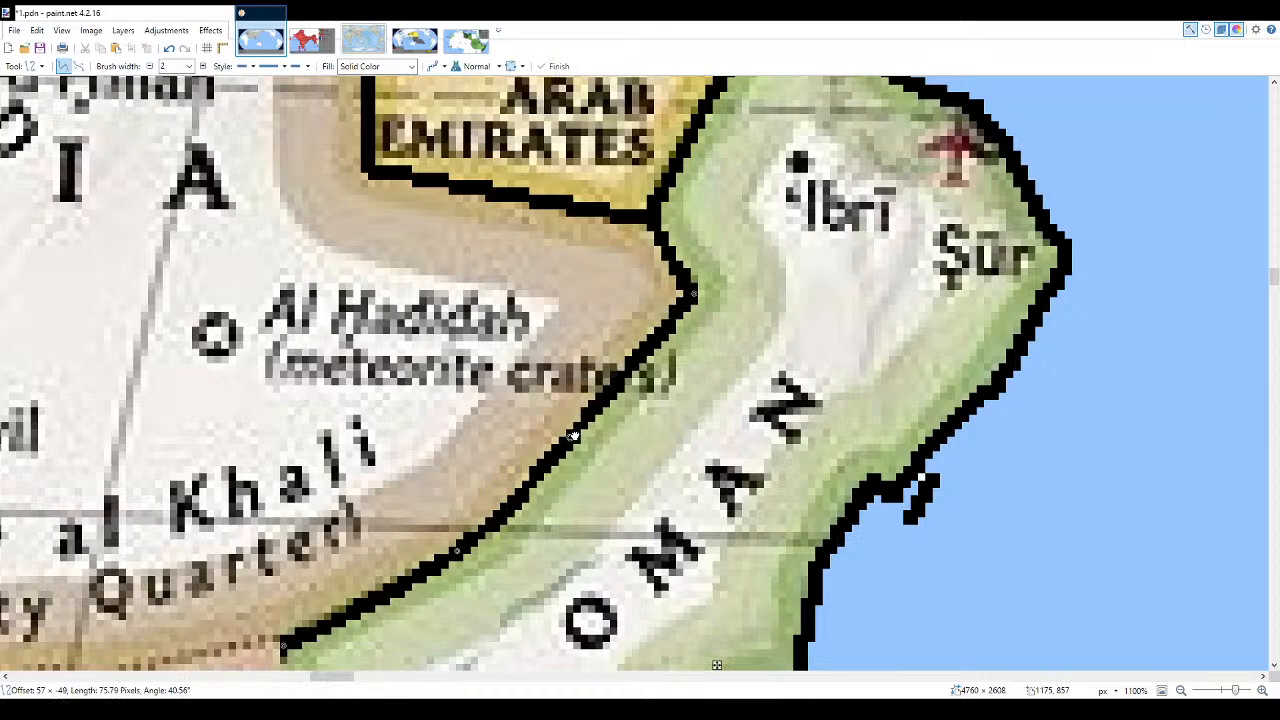
{"action": "left_click_drag", "start_coordinate": [457, 551], "coordinate": [481, 540]}
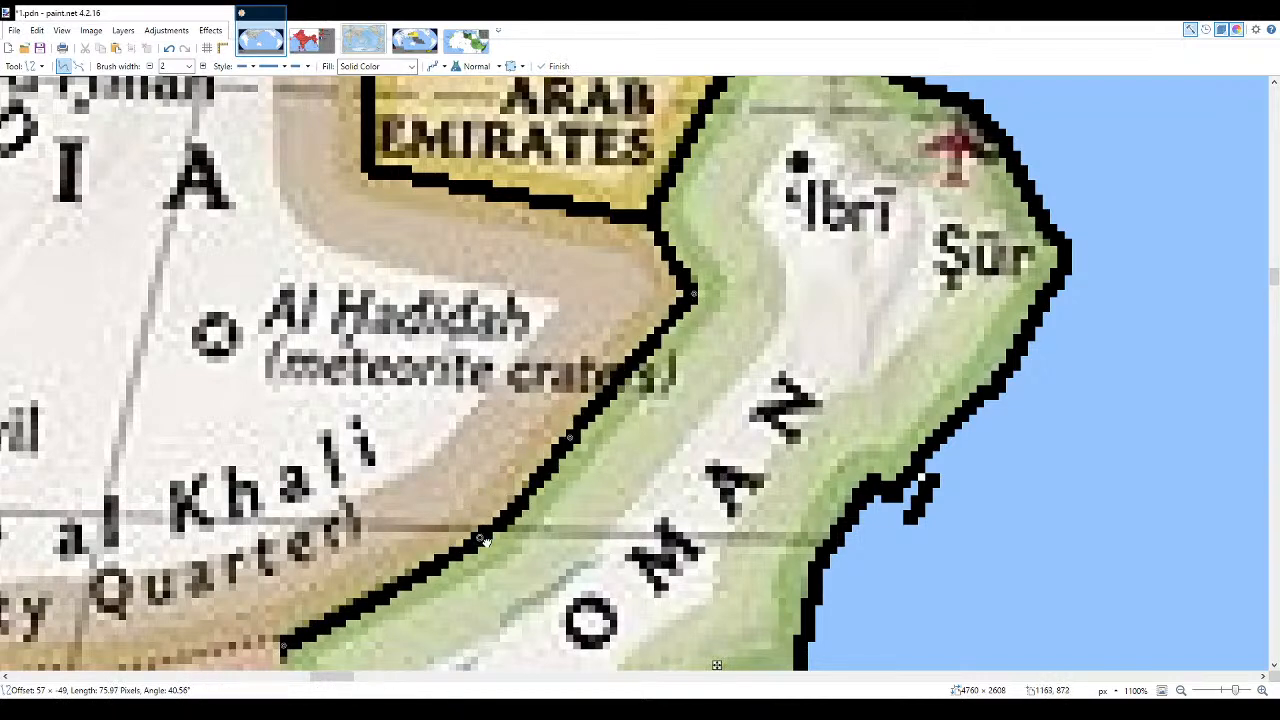
- Draw the Oman–Yemen border in black from the Saudi corner south to the coast
{"action": "scroll", "coordinate": [308, 555], "scroll_direction": "down", "scroll_amount": 3}
{"action": "mouse_move", "coordinate": [309, 617]}
{"action": "left_mouse_down"}
{"action": "mouse_move", "coordinate": [300, 355]}
{"action": "mouse_move", "coordinate": [285, 325]}
{"action": "mouse_move", "coordinate": [307, 628]}
{"action": "left_mouse_up"}
{"action": "key", "text": "ctrl+z"}
{"action": "scroll", "coordinate": [307, 628], "scroll_direction": "down", "scroll_amount": 5}
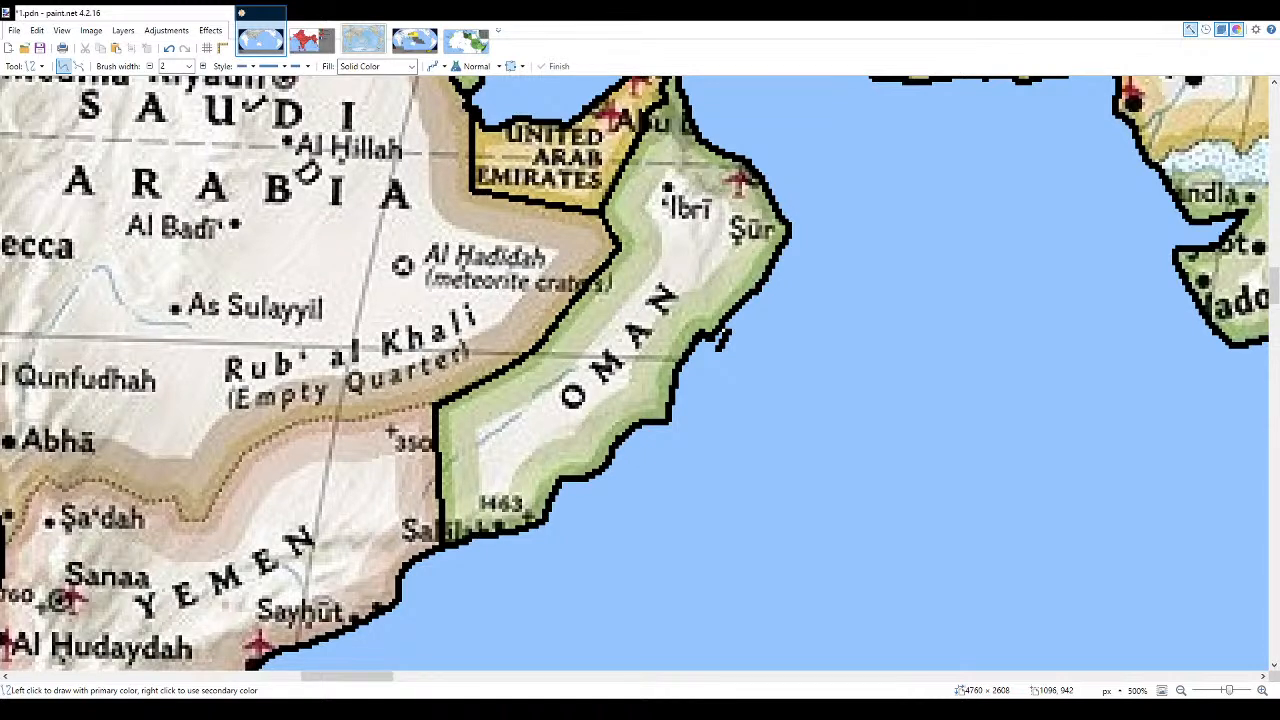
{"action": "key", "text": "r"}
{"action": "key", "text": "ctrl+minus"}
{"action": "key", "text": "ctrl+minus"}
{"action": "key", "text": "ctrl+minus"}
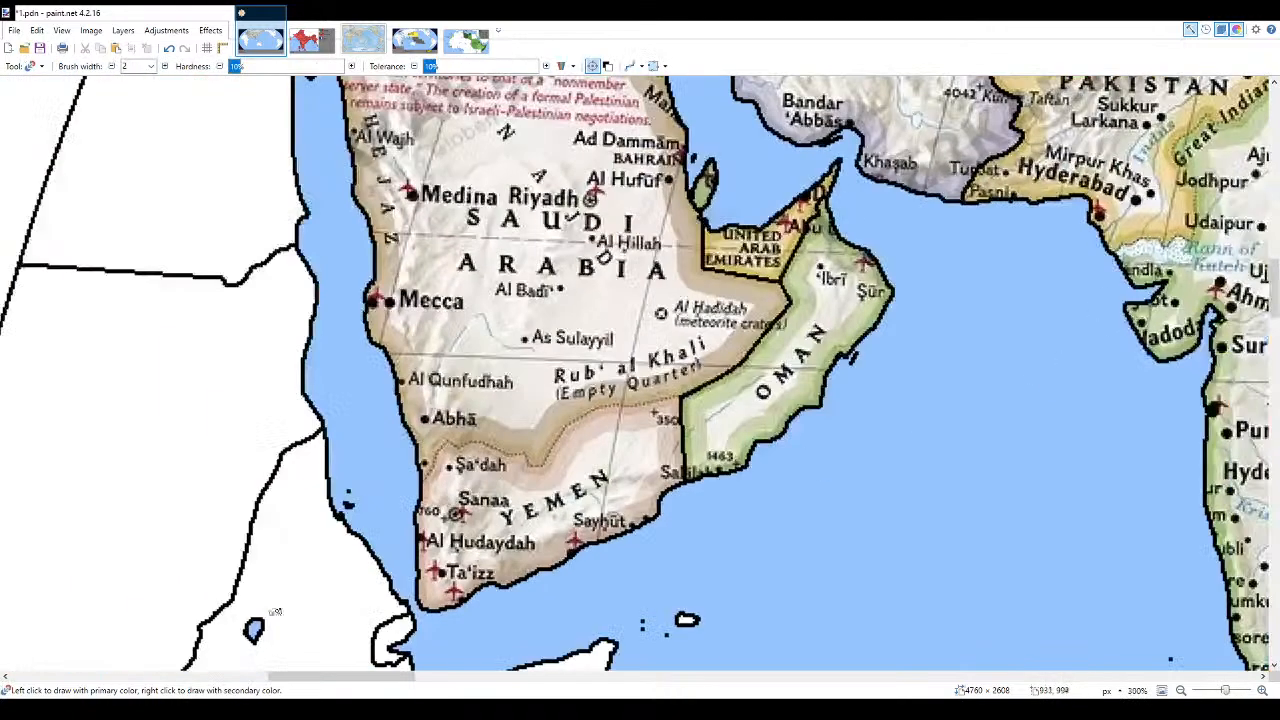
{"action": "scroll", "coordinate": [510, 450], "scroll_direction": "up", "scroll_amount": 4}
{"action": "scroll", "coordinate": [683, 333], "scroll_direction": "up", "scroll_amount": 3}
{"action": "left_click_drag", "start_coordinate": [768, 308], "coordinate": [555, 340]}
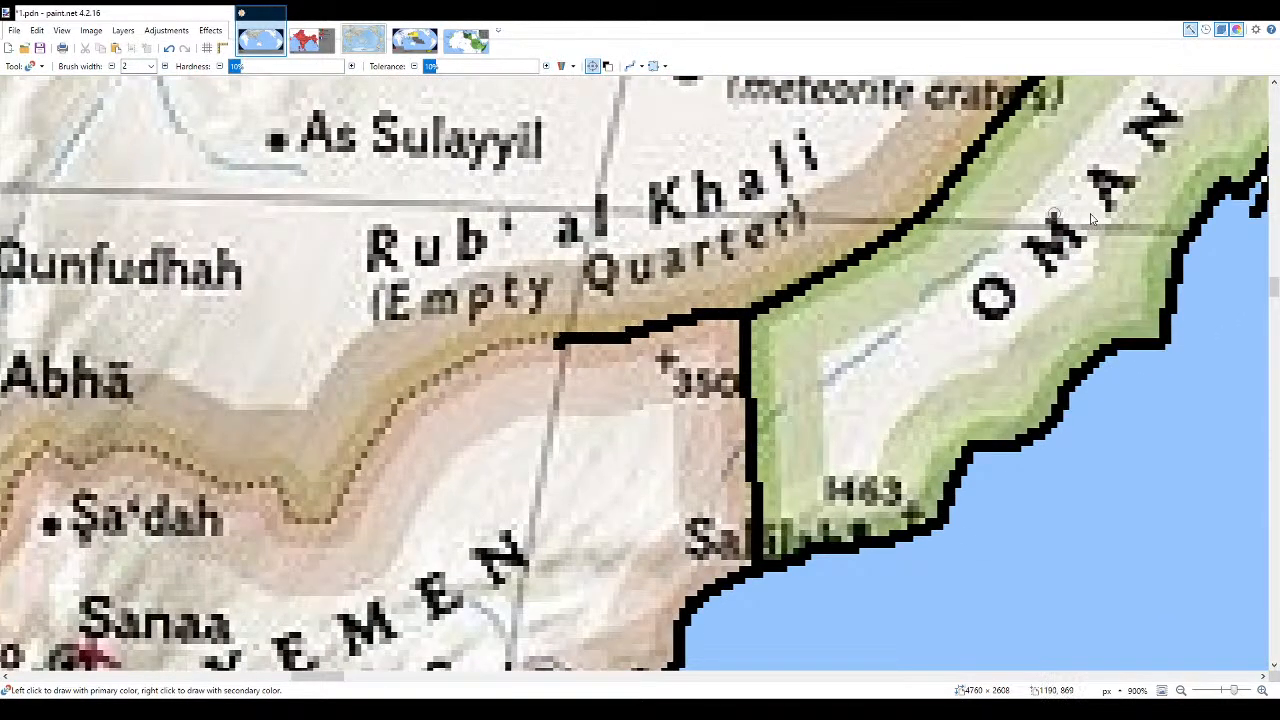
{"action": "key", "text": "ctrl+z"}
{"action": "key", "text": "o"}
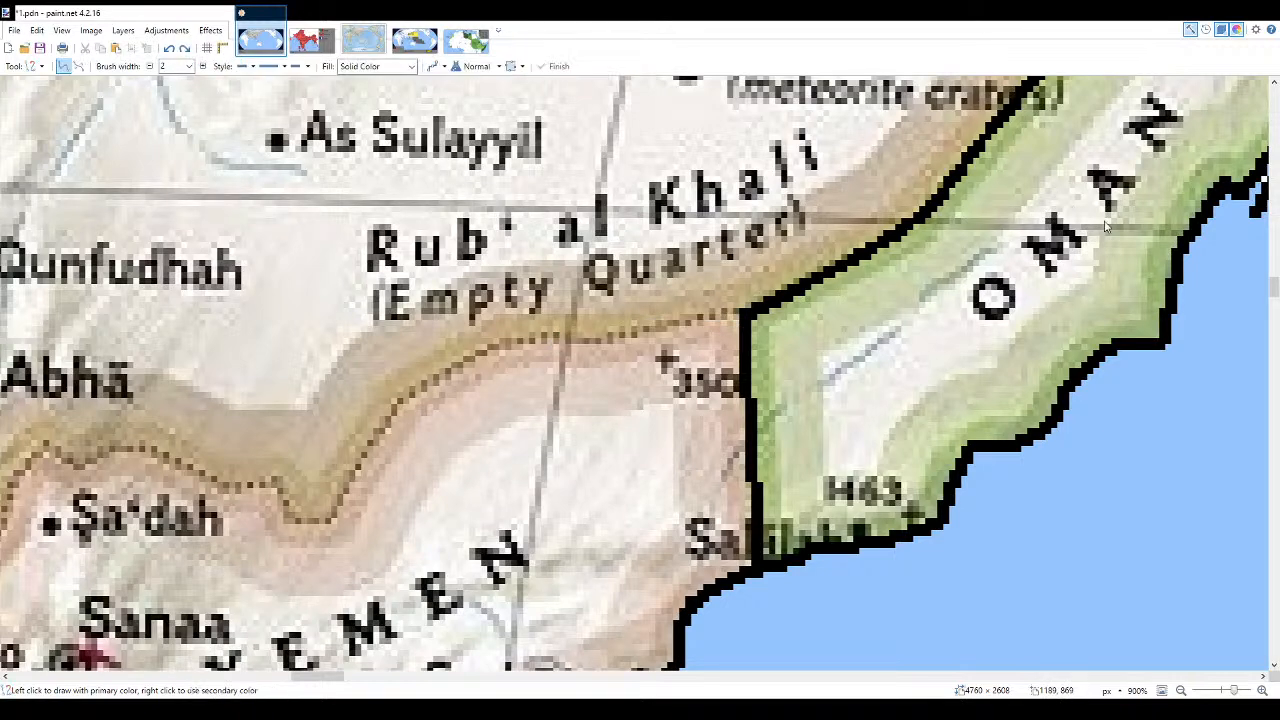
- Trace the Saudi Arabia–Yemen border in black westward from Oman's corner, and delete the stray western stretch of the line
{"action": "key", "text": "r"}
{"action": "scroll", "coordinate": [745, 357], "scroll_direction": "up", "scroll_amount": 2}
{"action": "mouse_move", "coordinate": [725, 292]}
{"action": "left_mouse_down"}
{"action": "mouse_move", "coordinate": [628, 300]}
{"action": "mouse_move", "coordinate": [518, 333]}
{"action": "mouse_move", "coordinate": [362, 345]}
{"action": "mouse_move", "coordinate": [167, 488]}
{"action": "left_mouse_up"}
{"action": "key", "text": "s"}
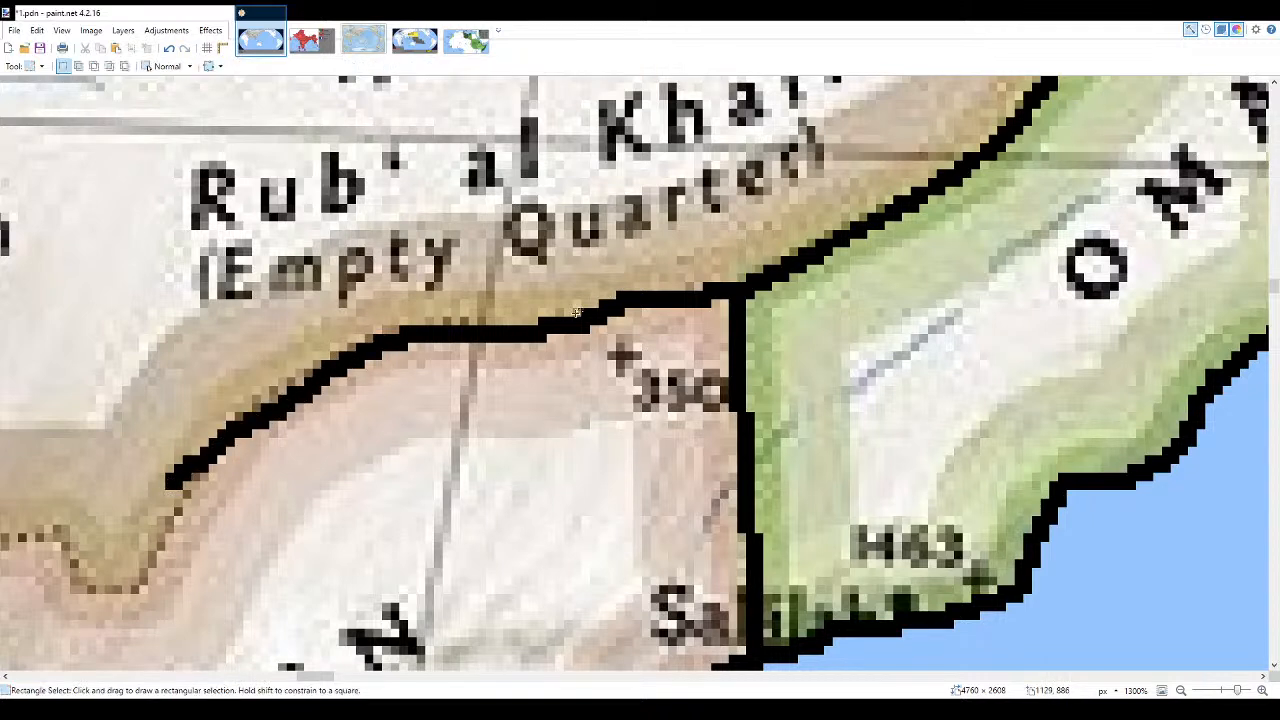
{"action": "left_click_drag", "start_coordinate": [413, 319], "coordinate": [160, 488]}
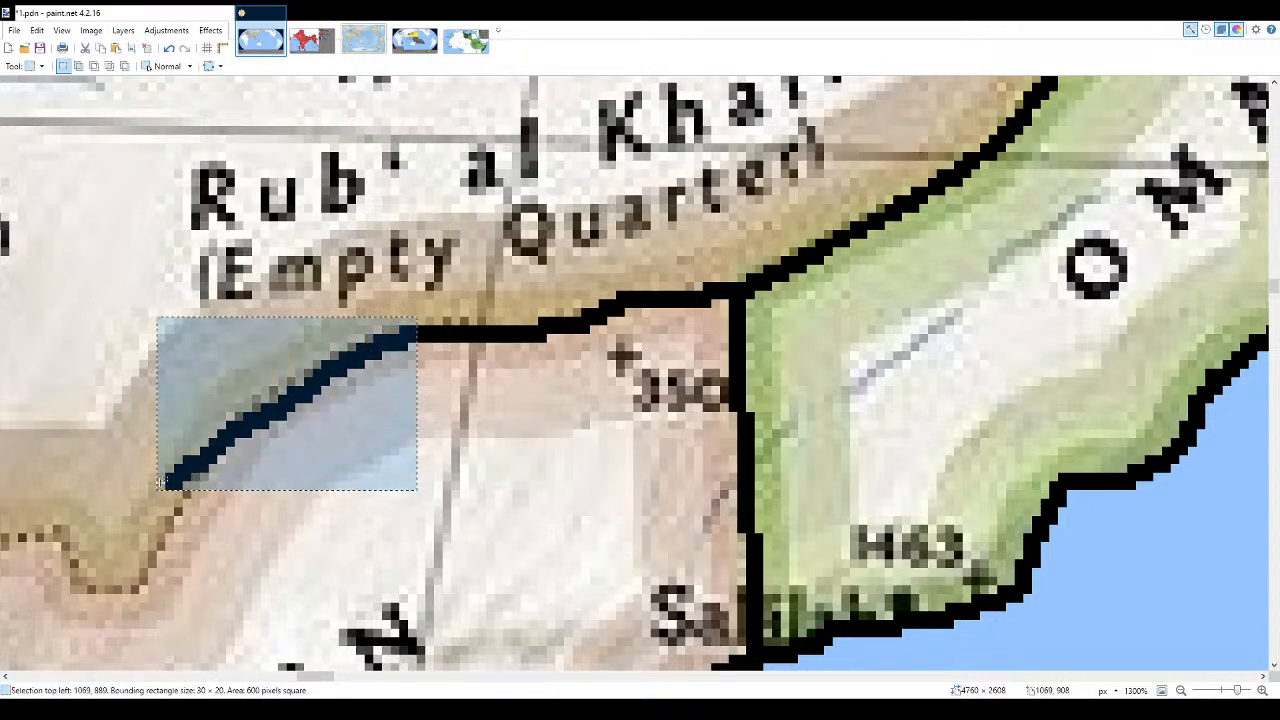
{"action": "key", "text": "Delete"}
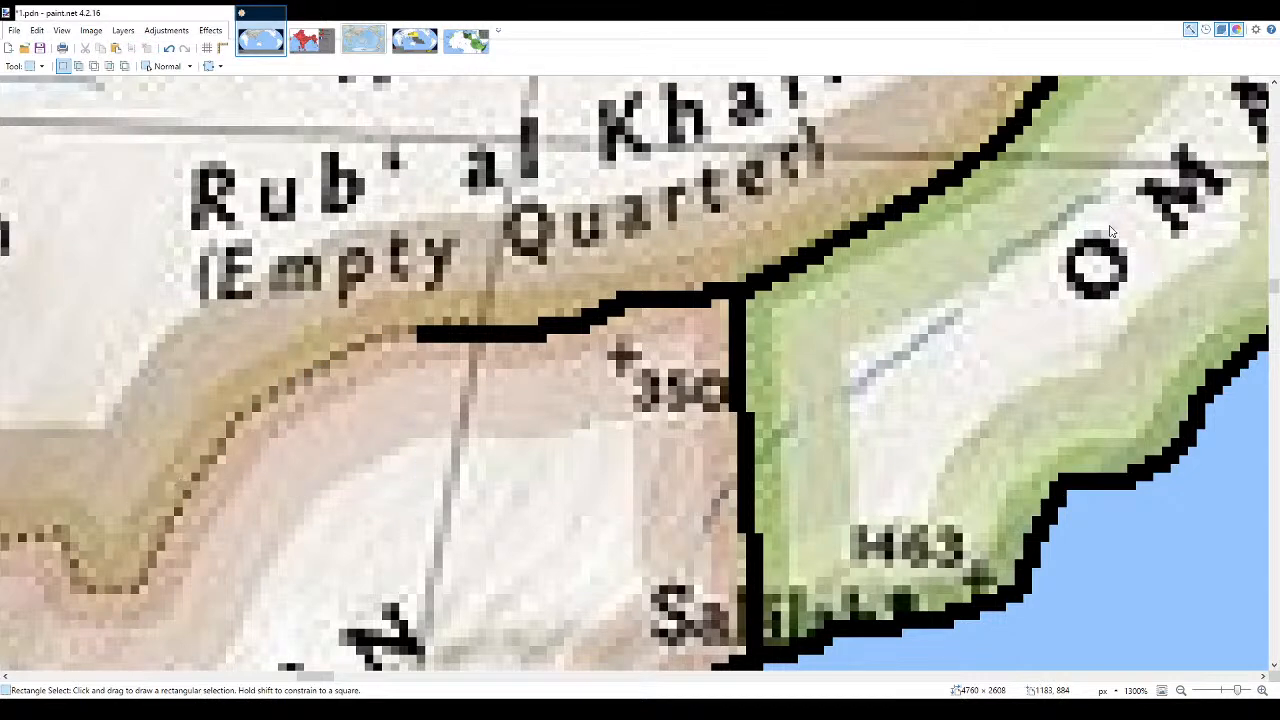
- Retrace the Saudi Arabia–Yemen border along the dotted line southwest to its low point east of Ṣa'dah
{"action": "key", "text": "r"}
{"action": "left_click_drag", "start_coordinate": [414, 335], "coordinate": [378, 335]}
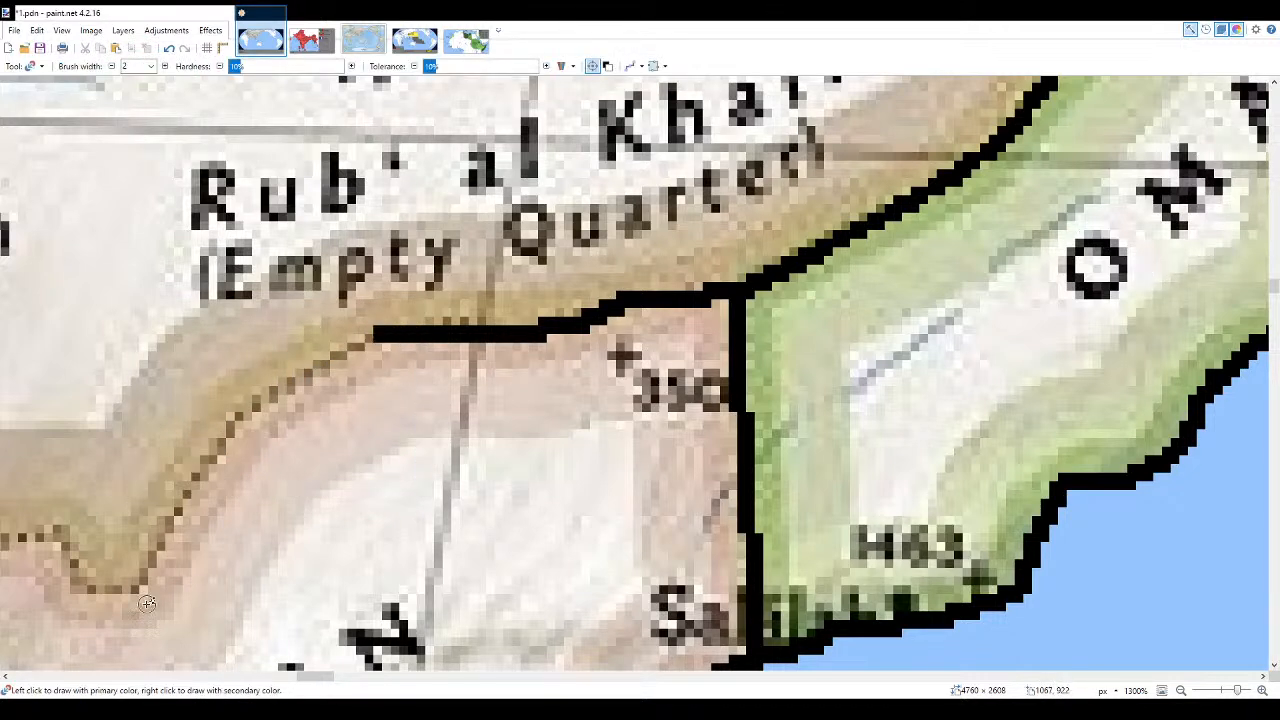
{"action": "mouse_move", "coordinate": [101, 586]}
{"action": "left_mouse_down"}
{"action": "mouse_move", "coordinate": [140, 585]}
{"action": "mouse_move", "coordinate": [210, 445]}
{"action": "mouse_move", "coordinate": [372, 334]}
{"action": "left_mouse_up"}
{"action": "scroll", "coordinate": [626, 281], "scroll_direction": "down", "scroll_amount": 6}
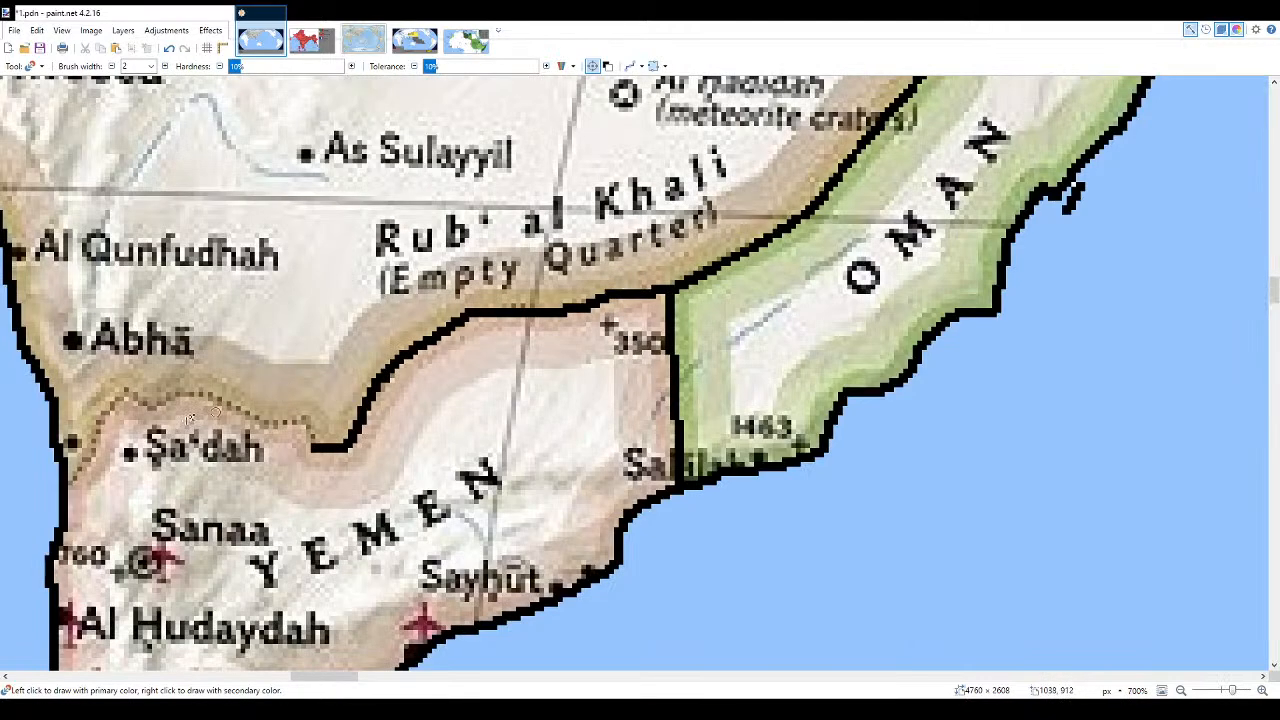
- Trace the rest of the Saudi Arabia–Yemen border in black past Ṣa'dah to the Red Sea coast, trimming the line's corners
{"action": "scroll", "coordinate": [37, 441], "scroll_direction": "up", "scroll_amount": 4}
{"action": "mouse_move", "coordinate": [92, 476]}
{"action": "left_mouse_down"}
{"action": "mouse_move", "coordinate": [165, 356]}
{"action": "mouse_move", "coordinate": [191, 358]}
{"action": "left_mouse_up"}
{"action": "mouse_move", "coordinate": [232, 365]}
{"action": "left_mouse_down"}
{"action": "mouse_move", "coordinate": [265, 348]}
{"action": "mouse_move", "coordinate": [324, 359]}
{"action": "mouse_move", "coordinate": [470, 432]}
{"action": "left_mouse_up"}
{"action": "scroll", "coordinate": [470, 432], "scroll_direction": "up", "scroll_amount": 2}
{"action": "key", "text": "e"}
{"action": "mouse_move", "coordinate": [290, 343]}
{"action": "left_mouse_down"}
{"action": "mouse_move", "coordinate": [462, 413]}
{"action": "mouse_move", "coordinate": [449, 420]}
{"action": "mouse_move", "coordinate": [448, 390]}
{"action": "mouse_move", "coordinate": [391, 381]}
{"action": "mouse_move", "coordinate": [357, 393]}
{"action": "mouse_move", "coordinate": [253, 338]}
{"action": "mouse_move", "coordinate": [311, 382]}
{"action": "mouse_move", "coordinate": [440, 379]}
{"action": "mouse_move", "coordinate": [452, 437]}
{"action": "left_mouse_up"}
{"action": "key", "text": "p"}
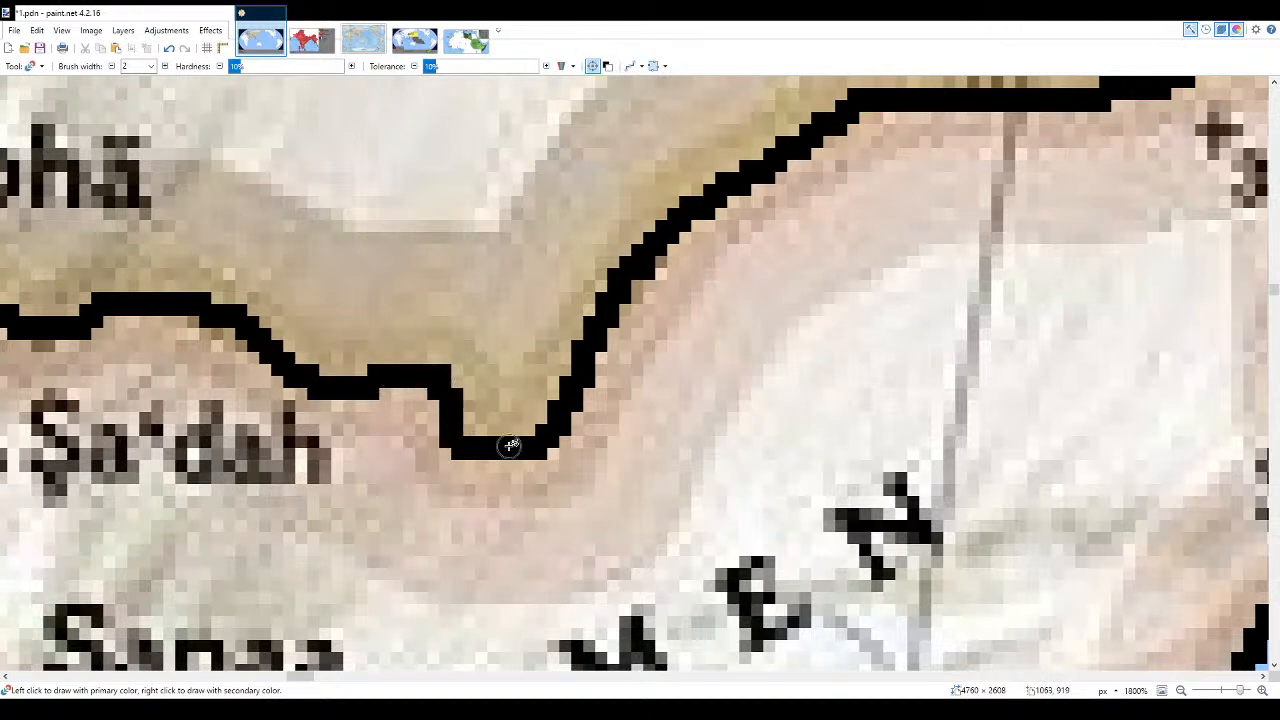
{"action": "key", "text": "e"}
{"action": "scroll", "coordinate": [450, 367], "scroll_direction": "down", "scroll_amount": 5}
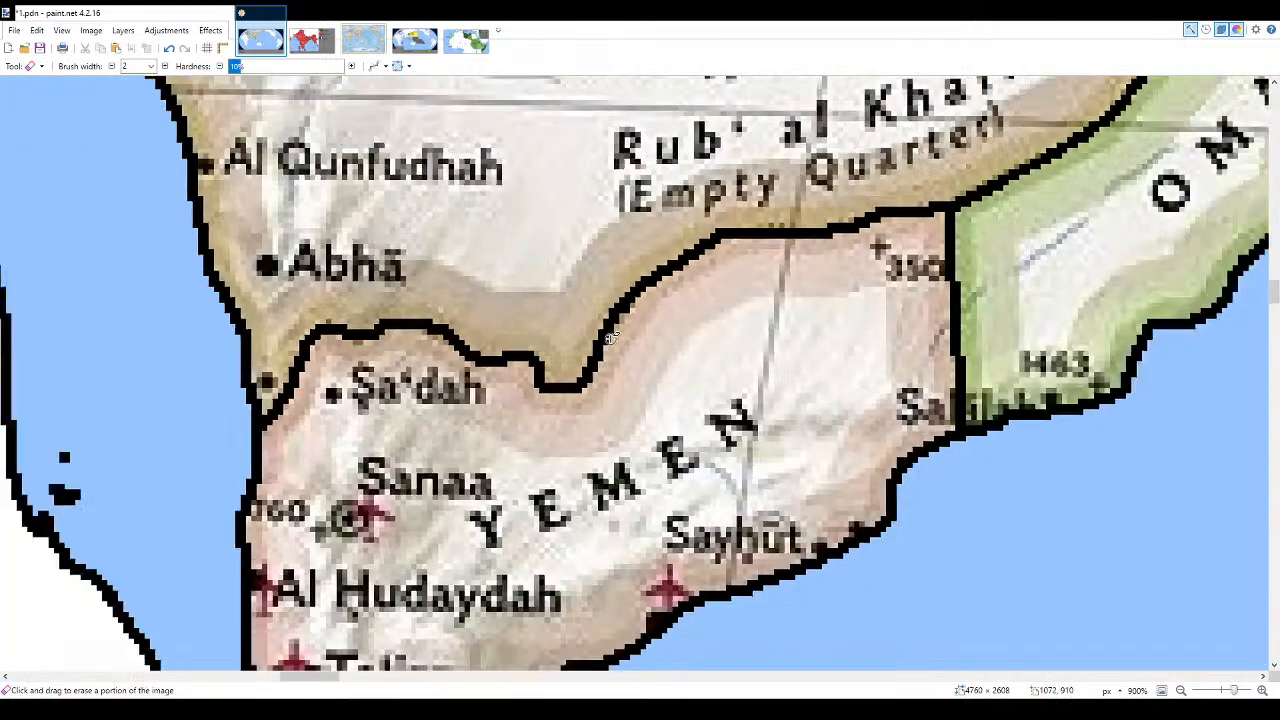
- Compare the United Arab Emirates with the finished world map and draw a short black border inward from the Oman line near Abu Dhabi
{"action": "key", "text": "f"}
{"action": "scroll", "coordinate": [908, 326], "scroll_direction": "up", "scroll_amount": 1}
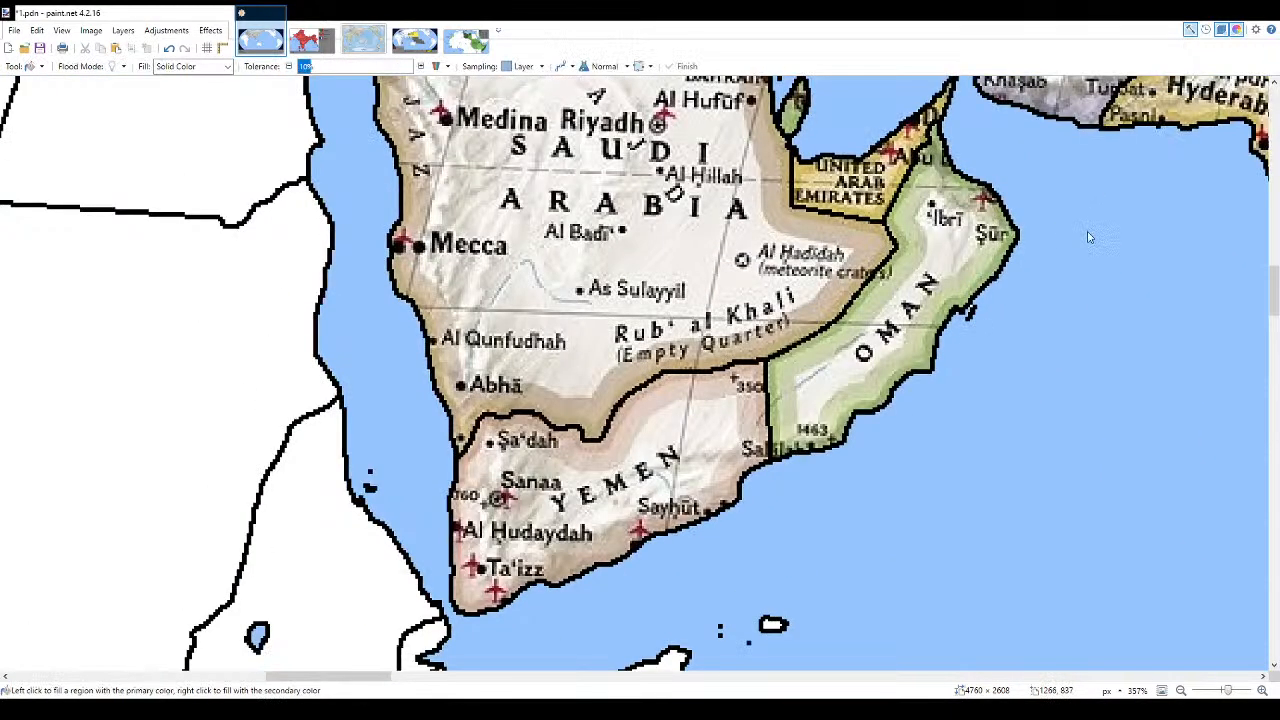
{"action": "key", "text": "b"}
{"action": "scroll", "coordinate": [1109, 229], "scroll_direction": "up", "scroll_amount": 4}
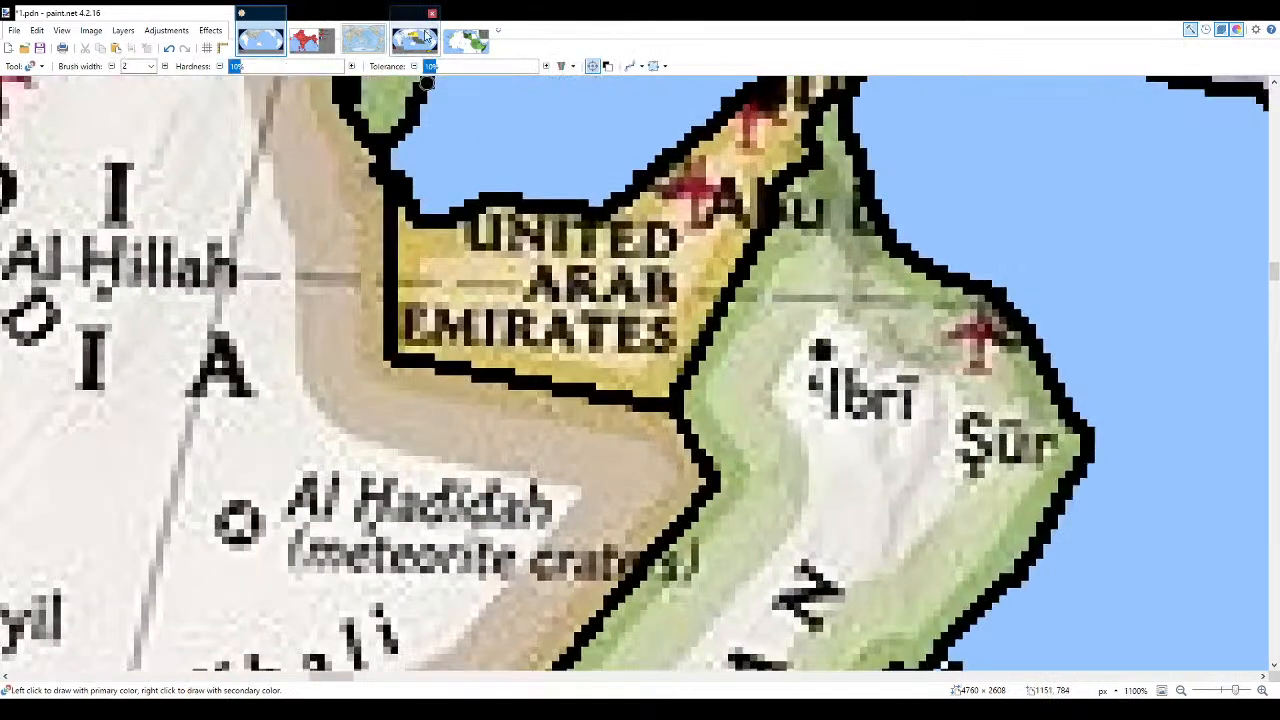
{"action": "left_click", "coordinate": [414, 40]}
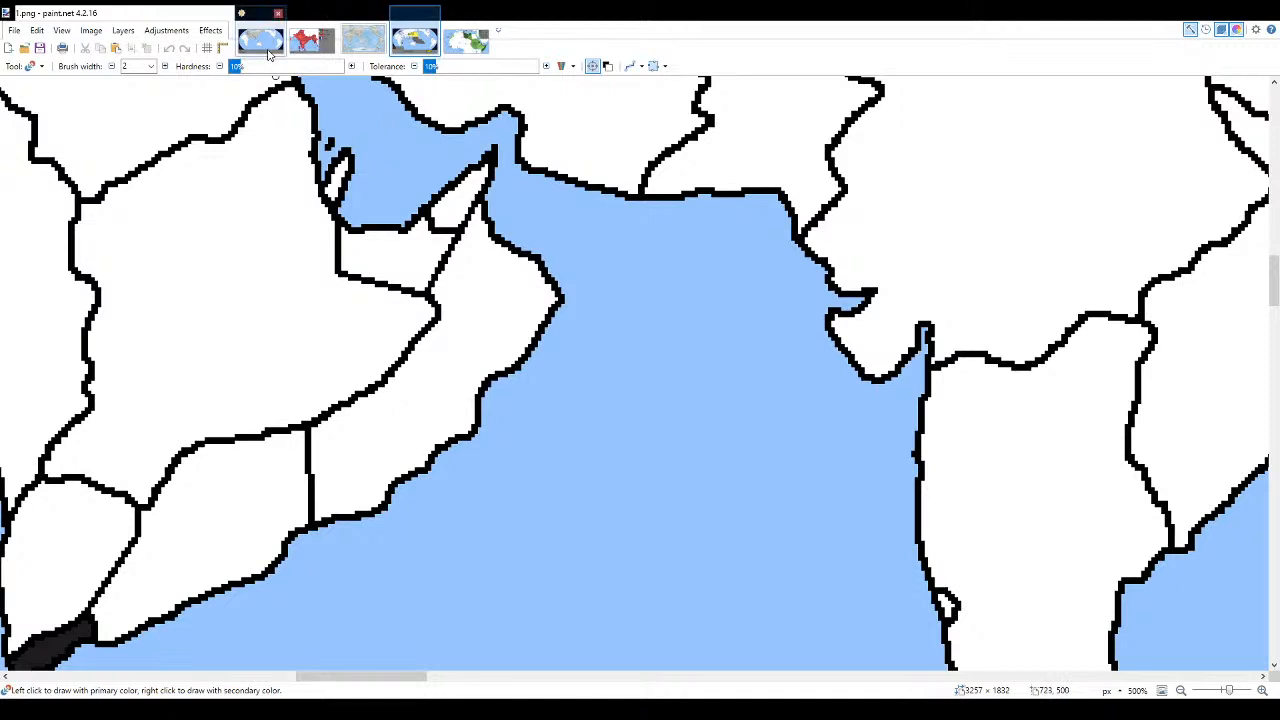
{"action": "left_click", "coordinate": [268, 50]}
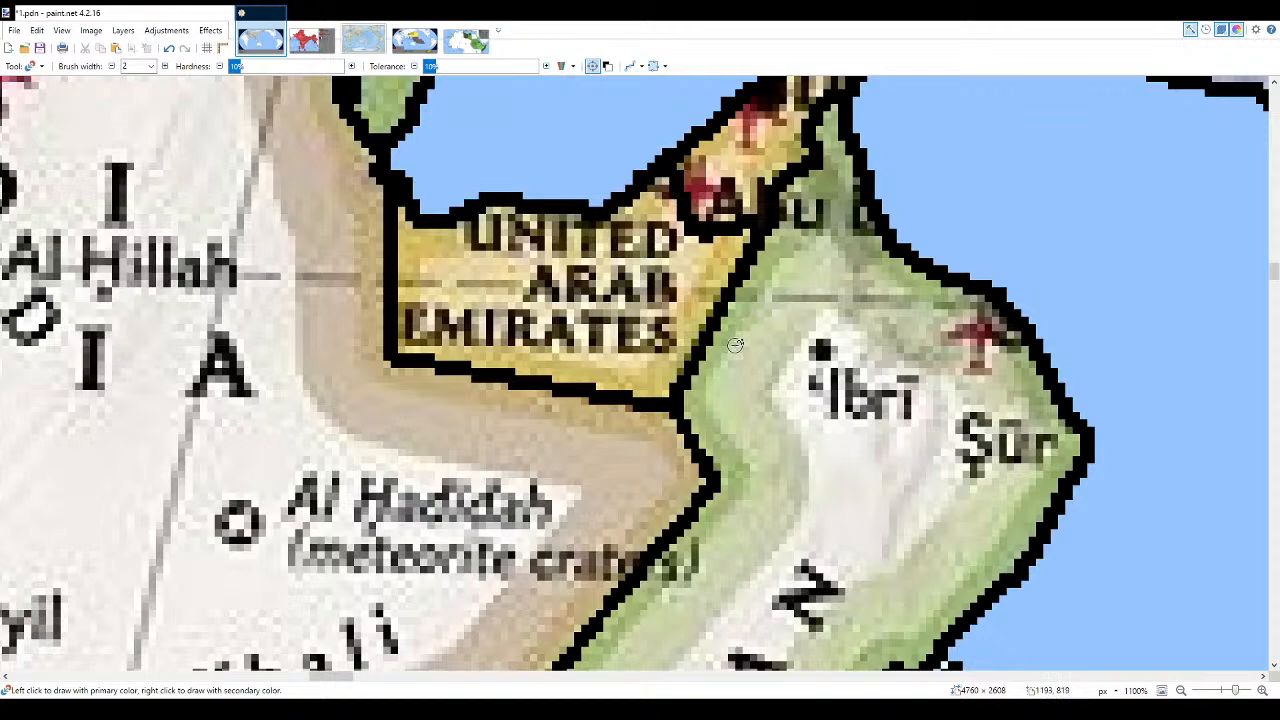
{"action": "scroll", "coordinate": [740, 338], "scroll_direction": "up", "scroll_amount": 2}
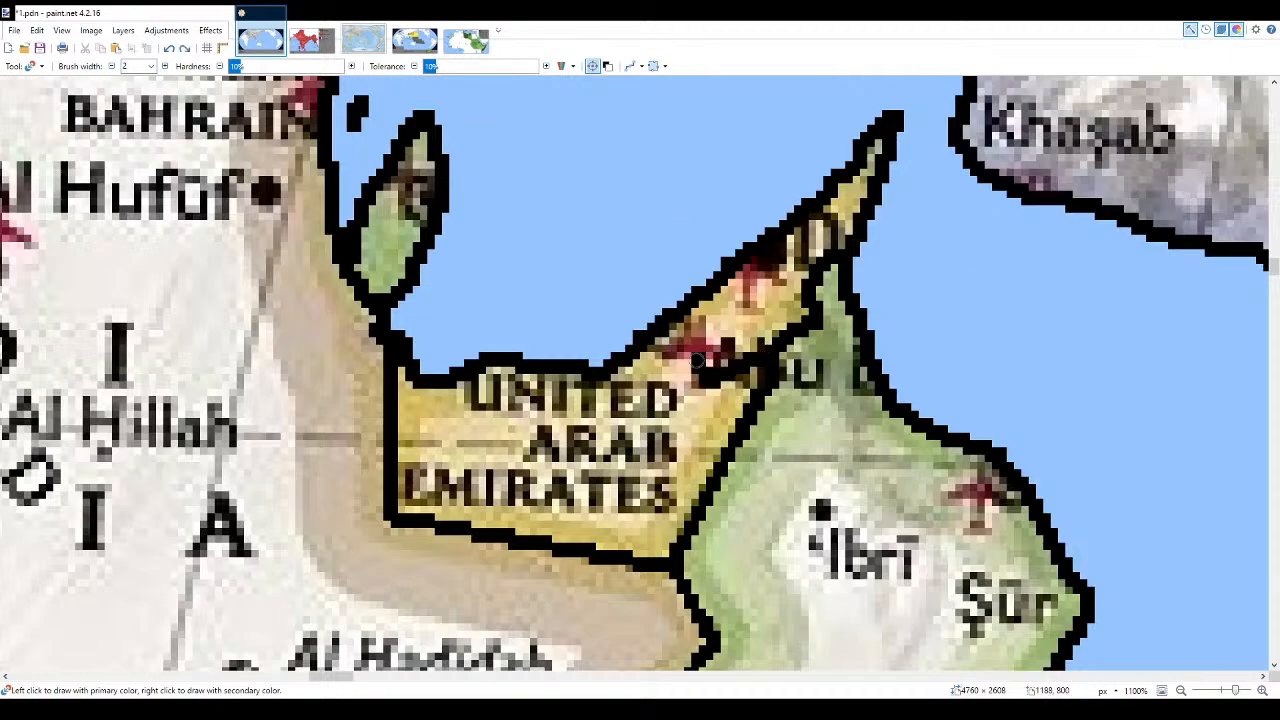
- Check Abu Dhabi's surroundings on the labelled reference layer and redraw the short black border from the Oman line to the Gulf coast
{"action": "left_click", "coordinate": [1258, 158]}
{"action": "left_click", "coordinate": [1258, 158]}
{"action": "left_click", "coordinate": [1262, 122]}
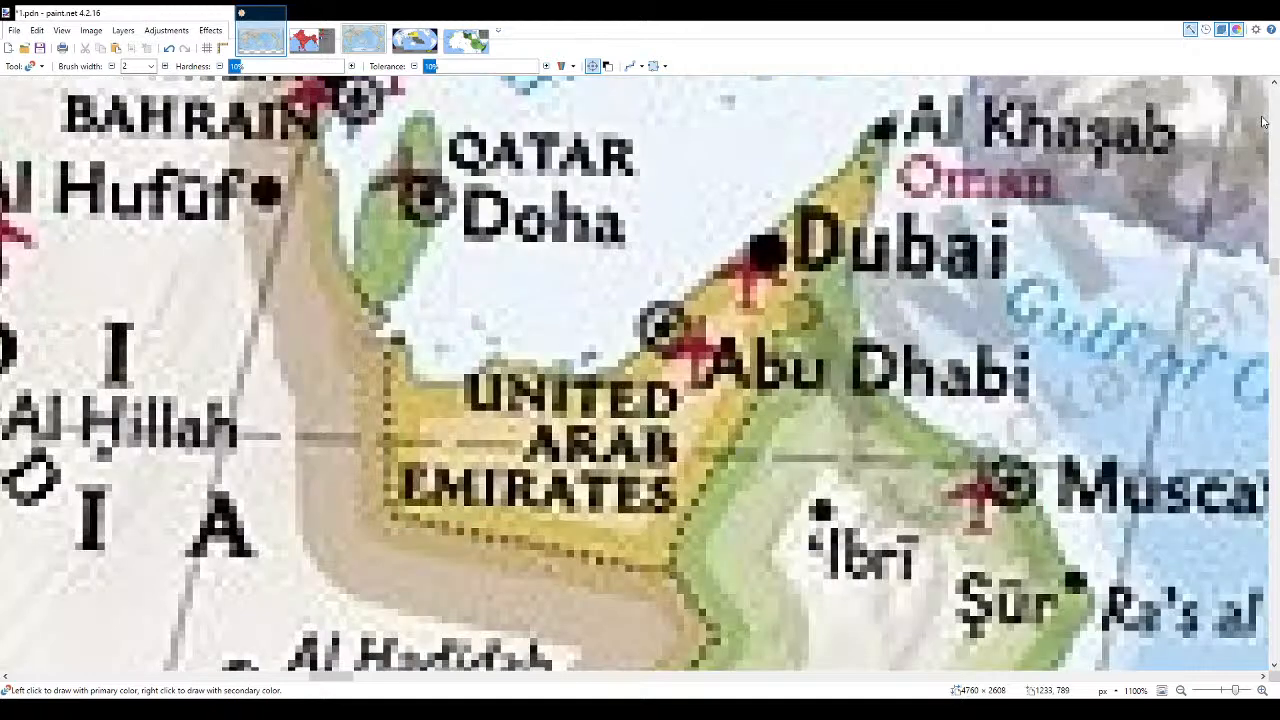
{"action": "left_click", "coordinate": [1262, 122]}
{"action": "key", "text": "ctrl+z"}
{"action": "key", "text": "ctrl+z"}
{"action": "key", "text": "ctrl+z"}
{"action": "key", "text": "ctrl+z"}
{"action": "key", "text": "ctrl+z"}
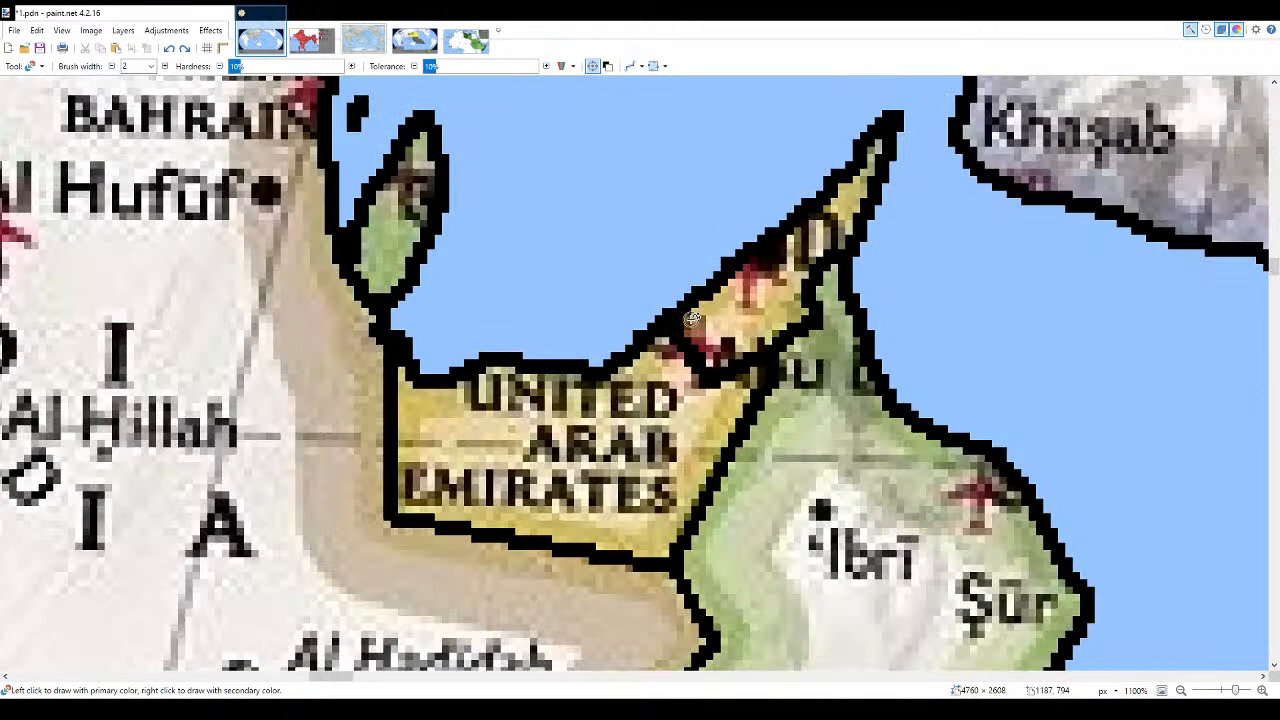
{"action": "mouse_move", "coordinate": [690, 320]}
{"action": "left_mouse_down"}
{"action": "mouse_move", "coordinate": [714, 372]}
{"action": "mouse_move", "coordinate": [764, 350]}
{"action": "mouse_move", "coordinate": [771, 308]}
{"action": "left_mouse_up"}
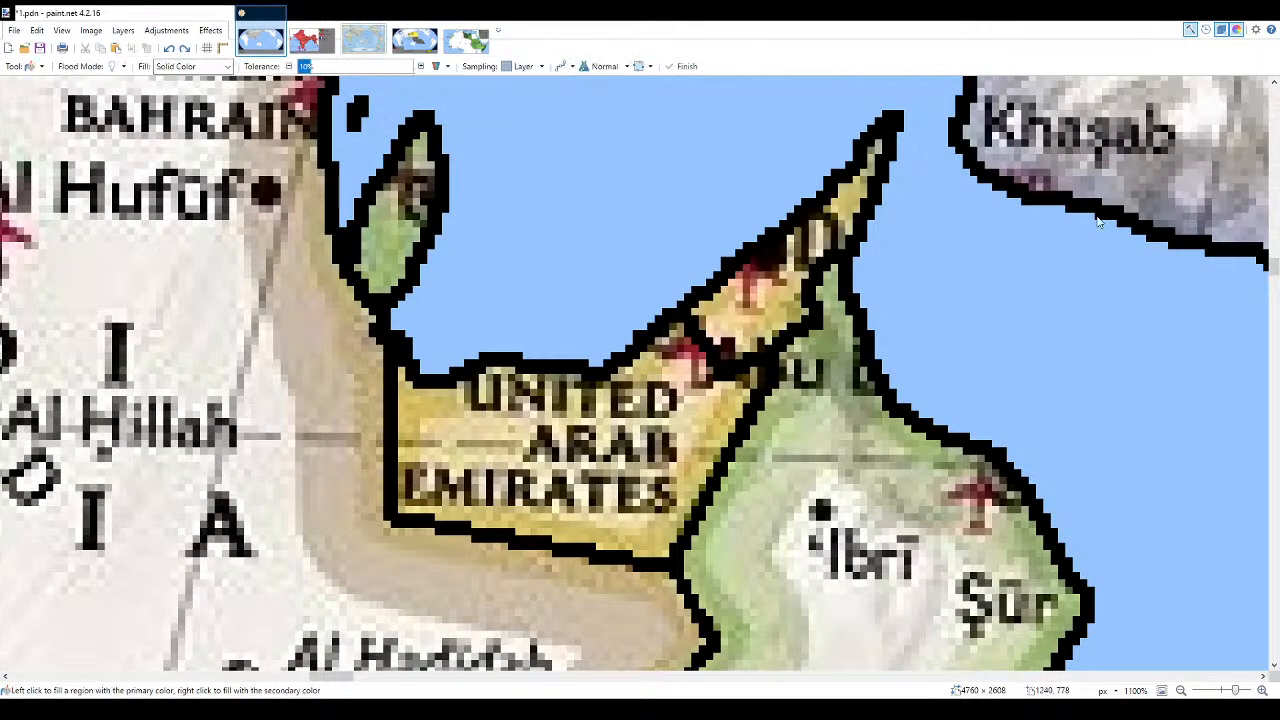
- Close off the northern tip of the peninsula in black with a white interior, and shorten its outer point with ocean blue
{"action": "scroll", "coordinate": [880, 195], "scroll_direction": "up", "scroll_amount": 3}
{"action": "mouse_move", "coordinate": [846, 183]}
{"action": "left_mouse_down"}
{"action": "mouse_move", "coordinate": [838, 176]}
{"action": "mouse_move", "coordinate": [850, 196]}
{"action": "mouse_move", "coordinate": [865, 125]}
{"action": "mouse_move", "coordinate": [858, 172]}
{"action": "left_mouse_up"}
{"action": "scroll", "coordinate": [905, 290], "scroll_direction": "up", "scroll_amount": 2}
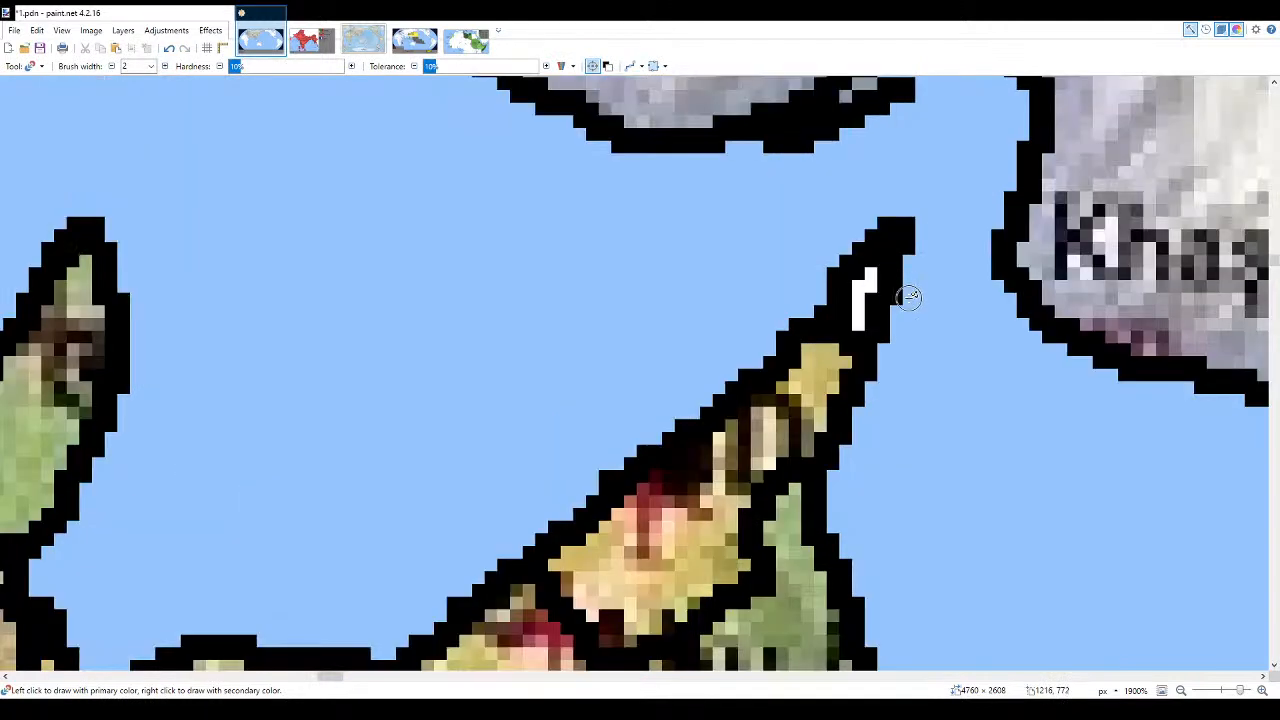
{"action": "key", "text": "k"}
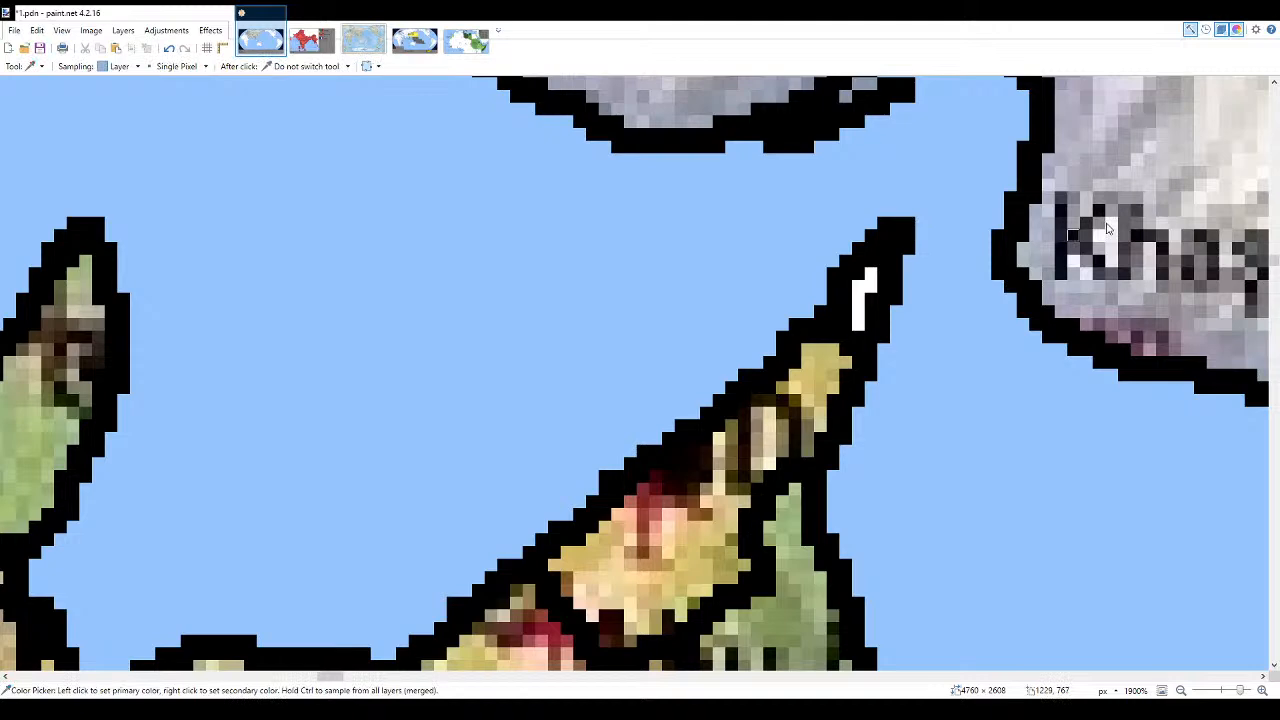
{"action": "key", "text": "b"}
{"action": "left_click_drag", "start_coordinate": [905, 248], "coordinate": [877, 222]}
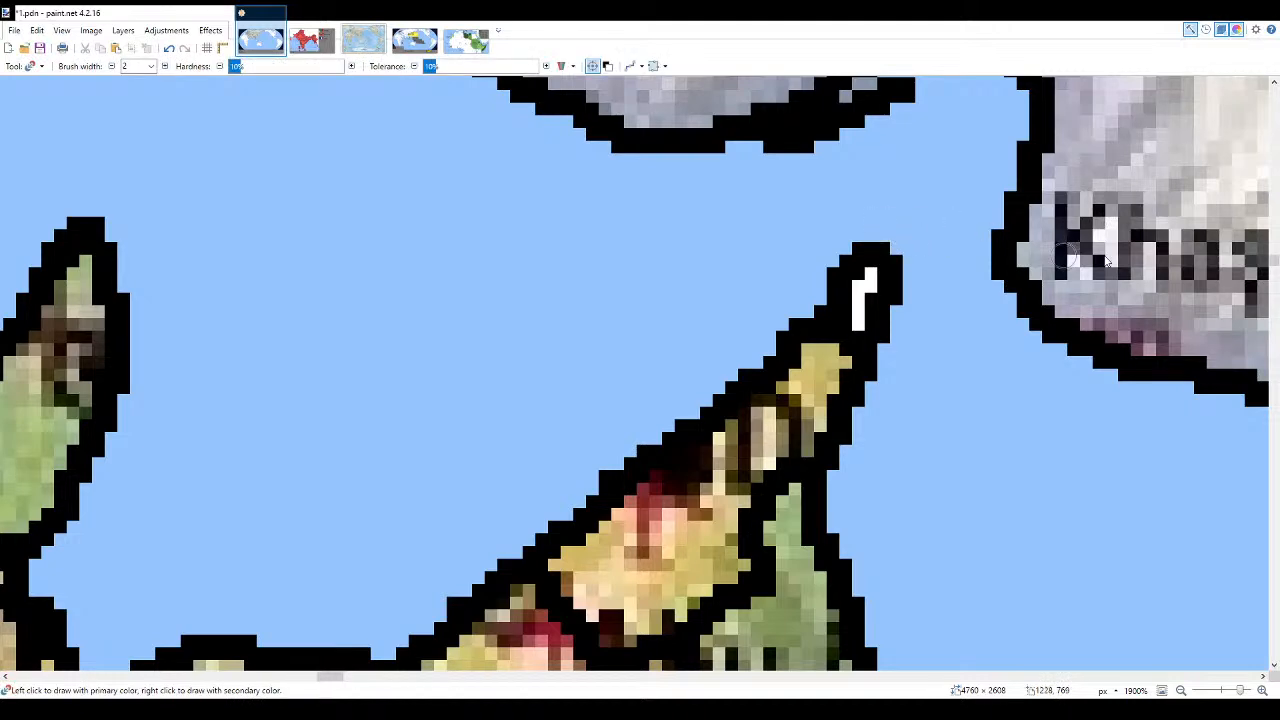
{"action": "scroll", "coordinate": [1075, 180], "scroll_direction": "down", "scroll_amount": 2}
- Fill both parts of the United Arab Emirates and the main part of Oman with white
{"action": "key", "text": "f"}
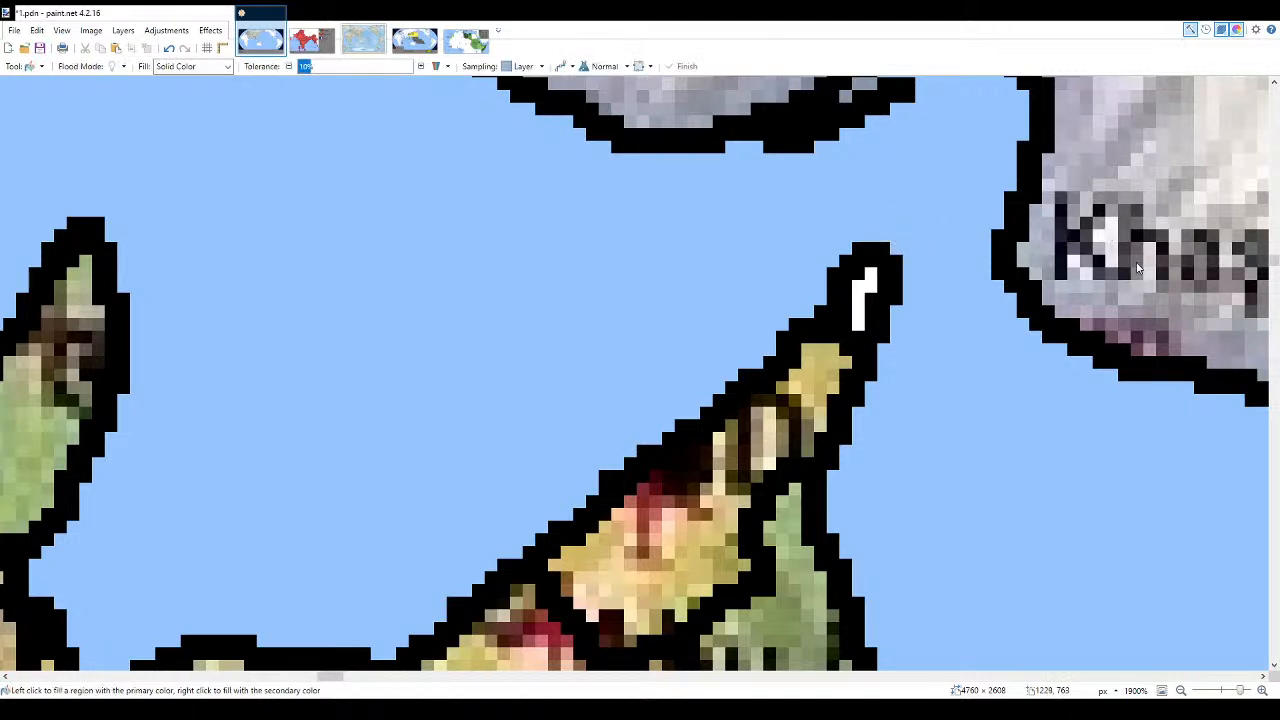
{"action": "left_click", "coordinate": [746, 452]}
{"action": "scroll", "coordinate": [788, 428], "scroll_direction": "down", "scroll_amount": 1}
{"action": "scroll", "coordinate": [788, 428], "scroll_direction": "down", "scroll_amount": 2}
{"action": "left_click", "coordinate": [722, 534]}
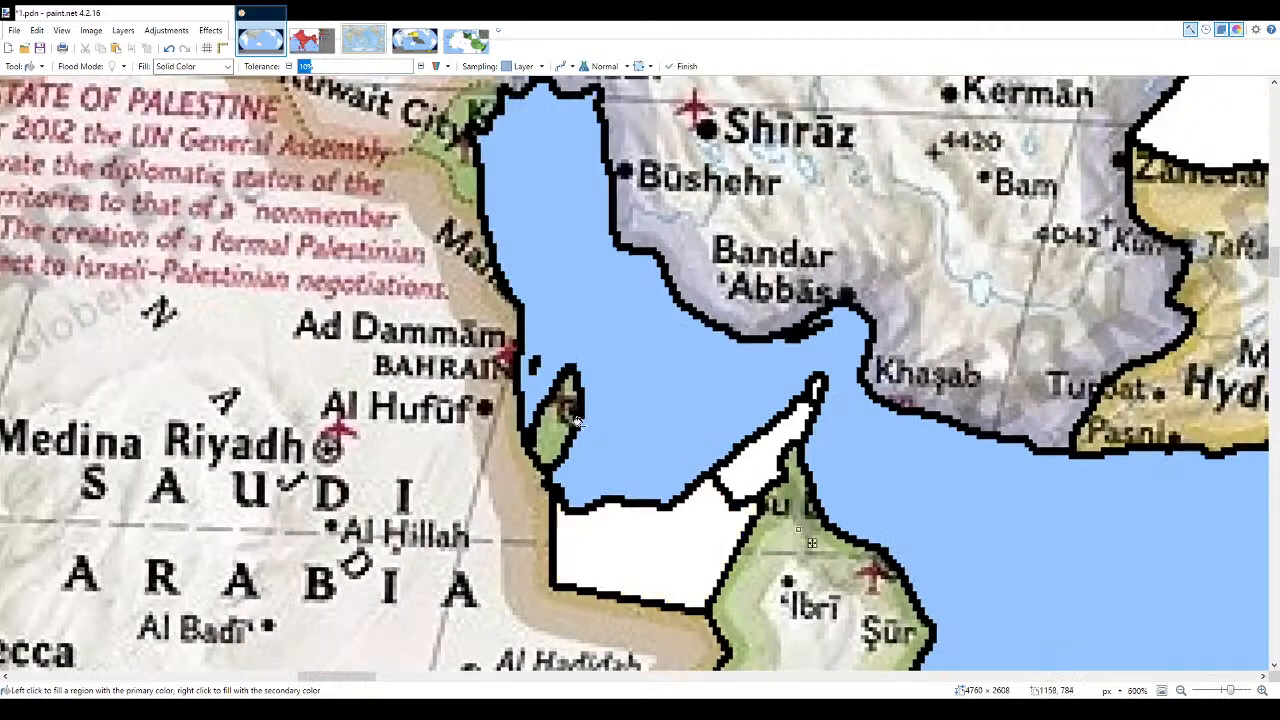
{"action": "left_click", "coordinate": [778, 510]}
{"action": "scroll", "coordinate": [554, 412], "scroll_direction": "down", "scroll_amount": 2}
{"action": "scroll", "coordinate": [642, 411], "scroll_direction": "down", "scroll_amount": 4}
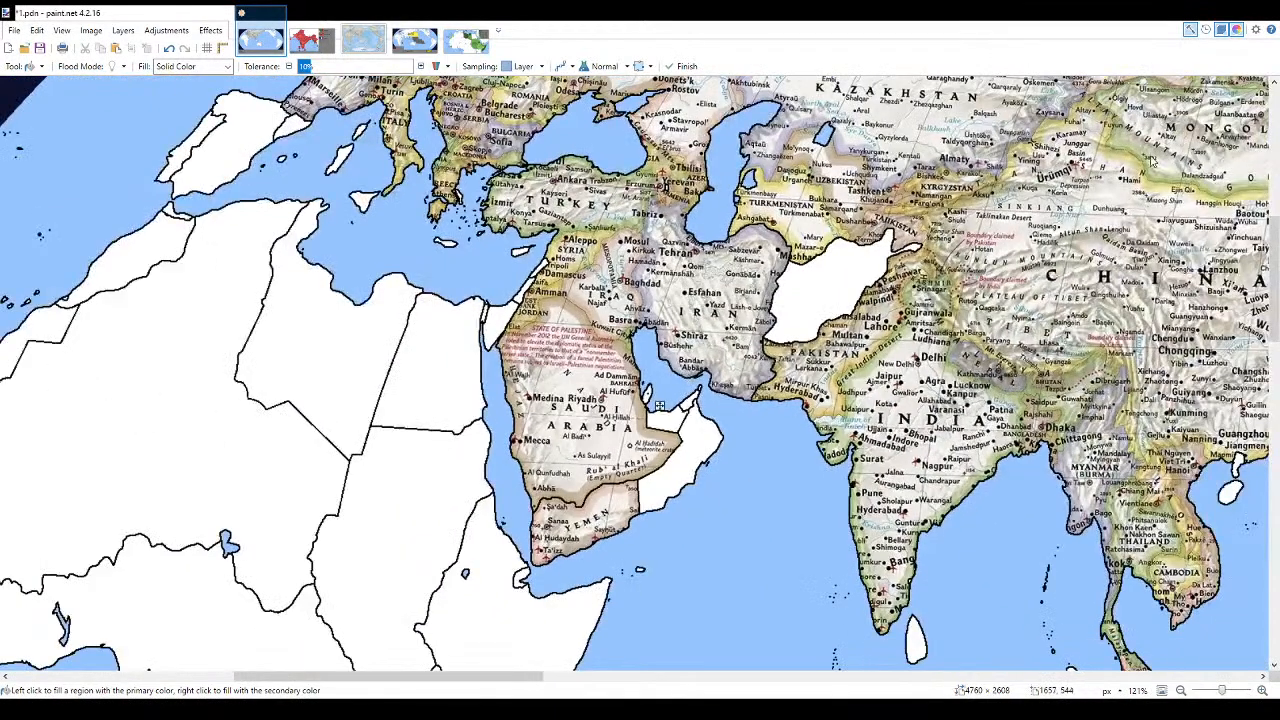
{"action": "key", "text": "b"}
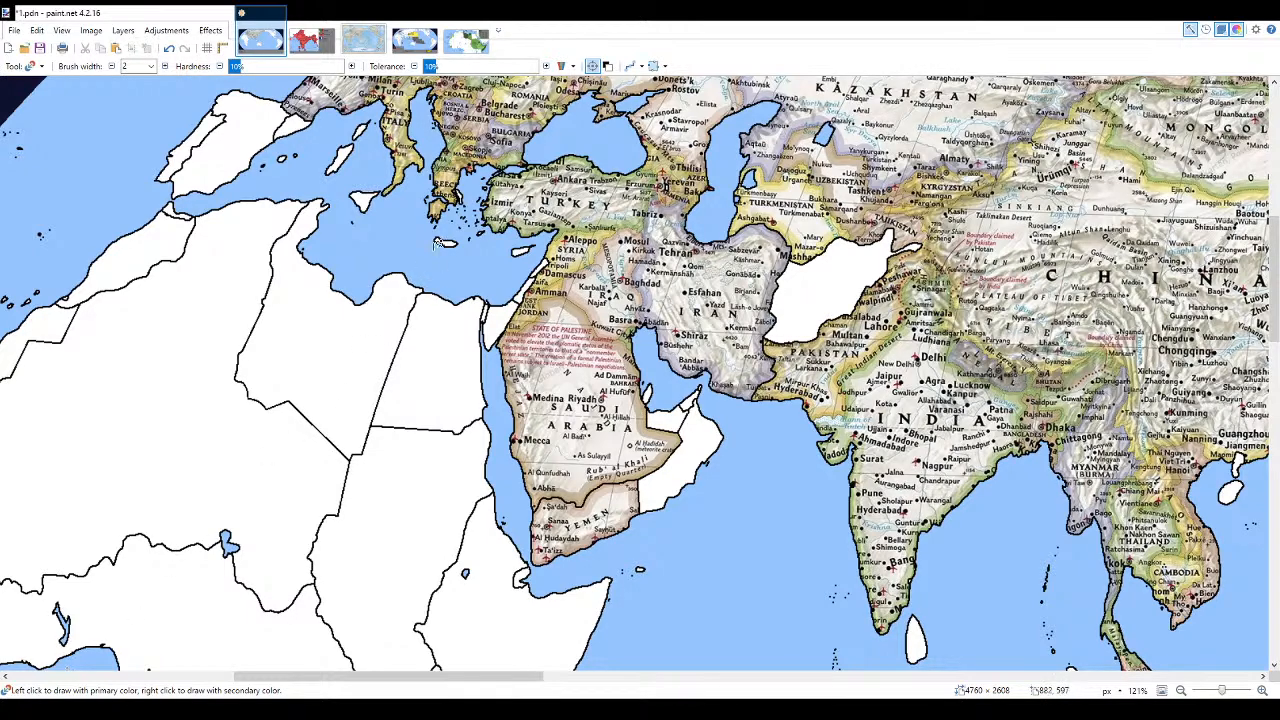
{"action": "scroll", "coordinate": [393, 324], "scroll_direction": "up", "scroll_amount": 3}
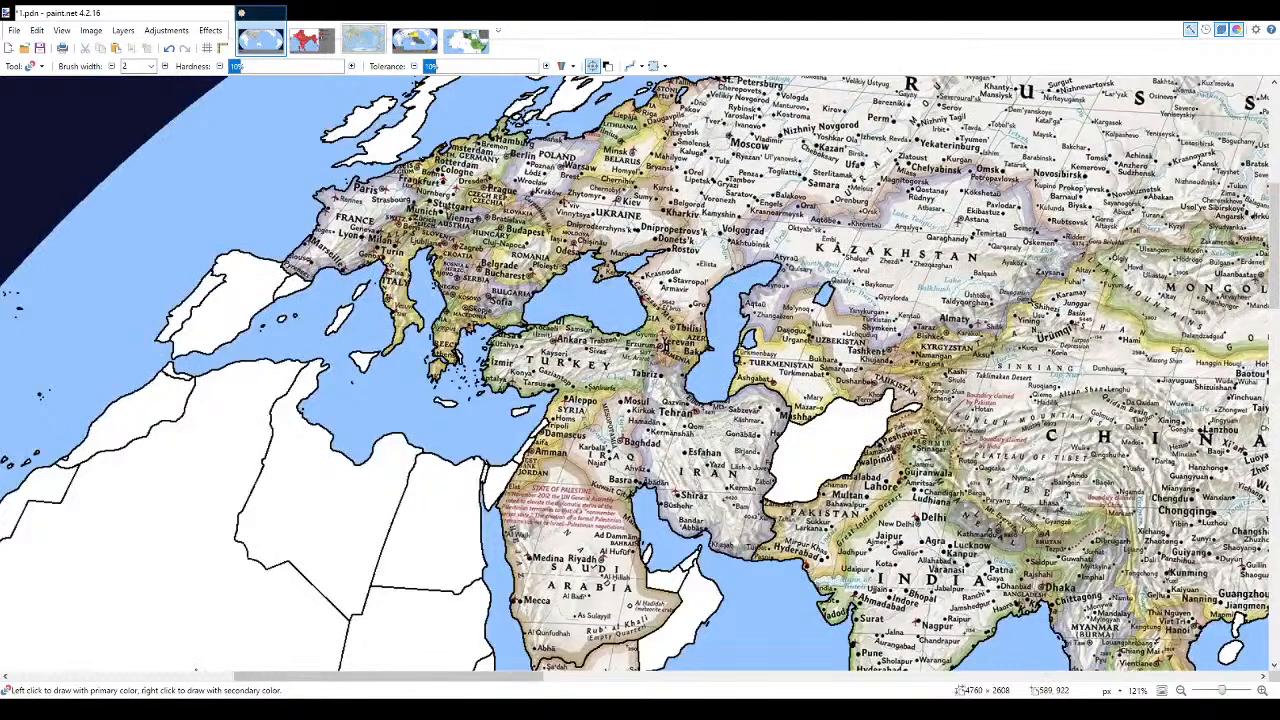
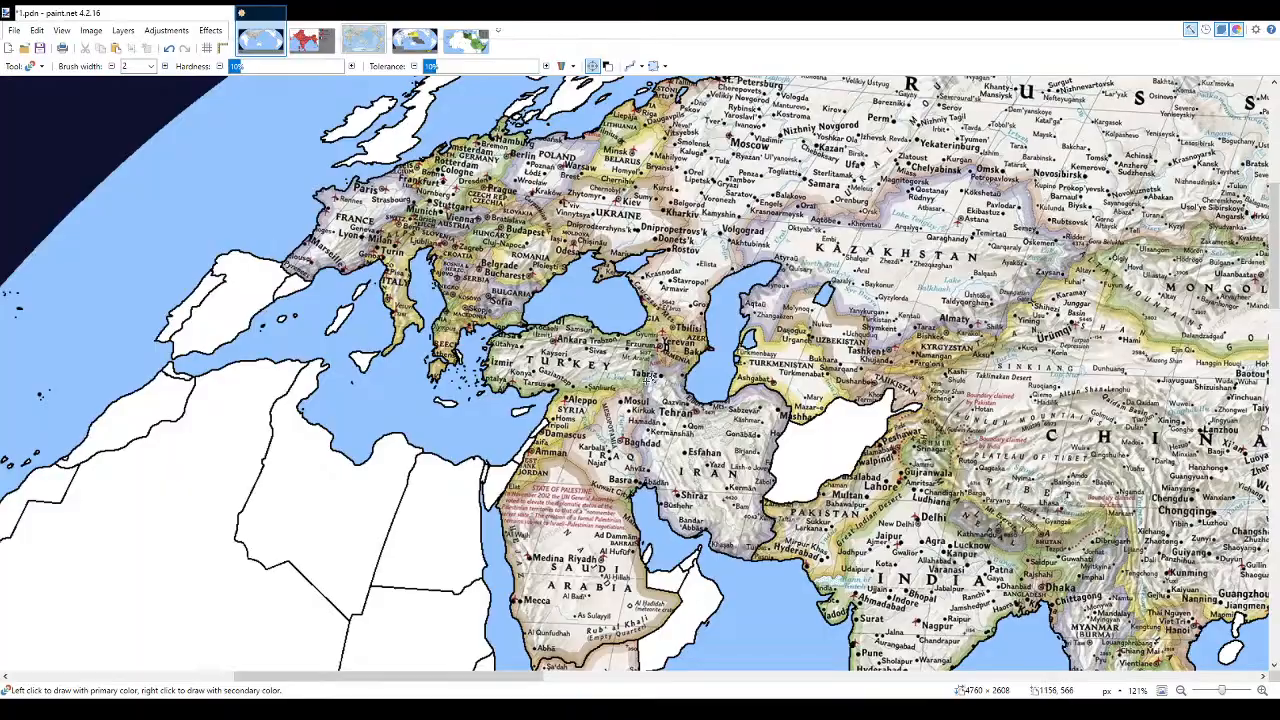
{"action": "scroll", "coordinate": [354, 349], "scroll_direction": "down", "scroll_amount": 3}
{"action": "scroll", "coordinate": [344, 319], "scroll_direction": "down", "scroll_amount": 3}
{"action": "scroll", "coordinate": [788, 451], "scroll_direction": "up", "scroll_amount": 4}
{"action": "scroll", "coordinate": [788, 451], "scroll_direction": "up", "scroll_amount": 1}
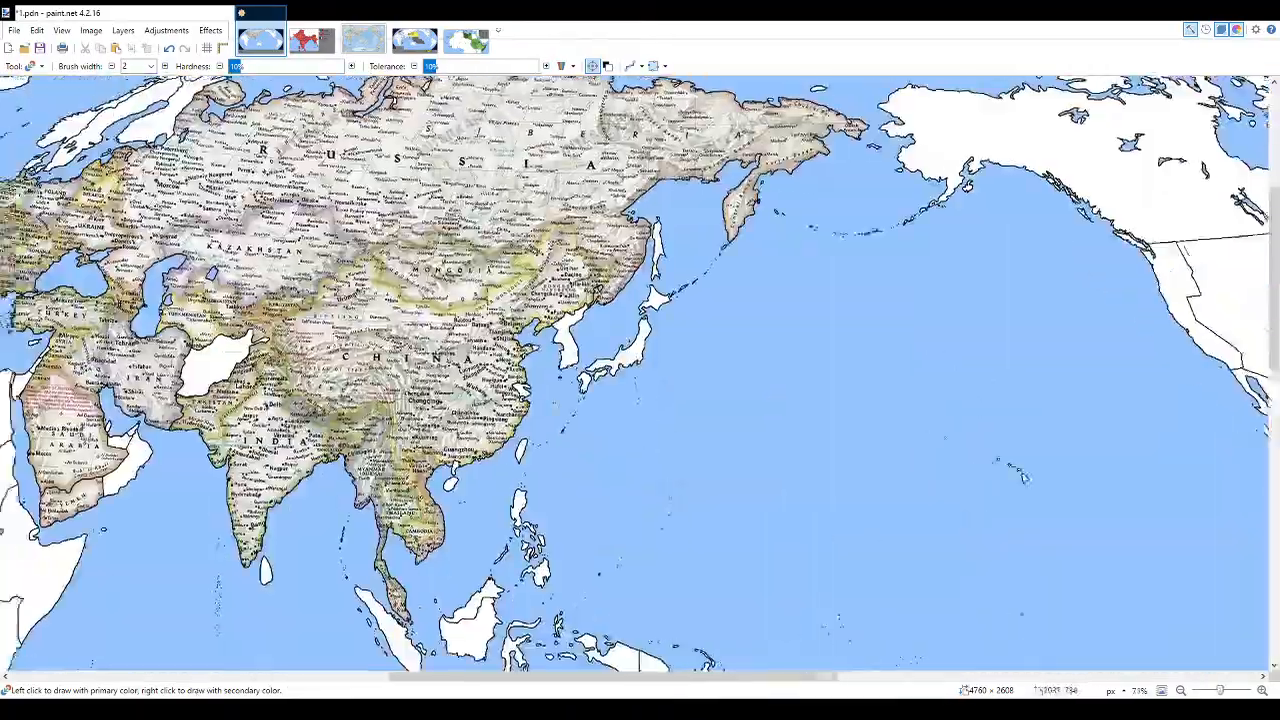
{"action": "left_click_drag", "start_coordinate": [527, 432], "coordinate": [869, 402]}
{"action": "scroll", "coordinate": [566, 442], "scroll_direction": "up", "scroll_amount": 4}
{"action": "scroll", "coordinate": [662, 434], "scroll_direction": "up", "scroll_amount": 3}
{"action": "scroll", "coordinate": [672, 400], "scroll_direction": "down", "scroll_amount": 5}
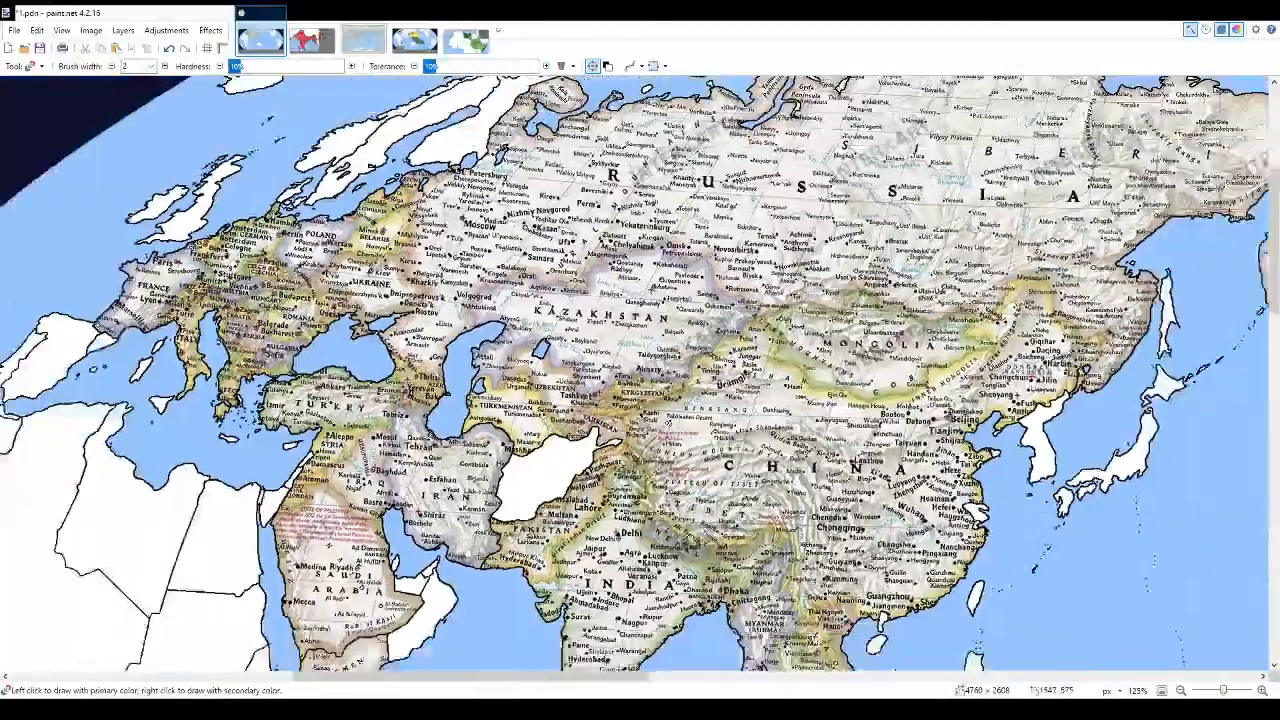
{"action": "left_click", "coordinate": [1161, 690]}
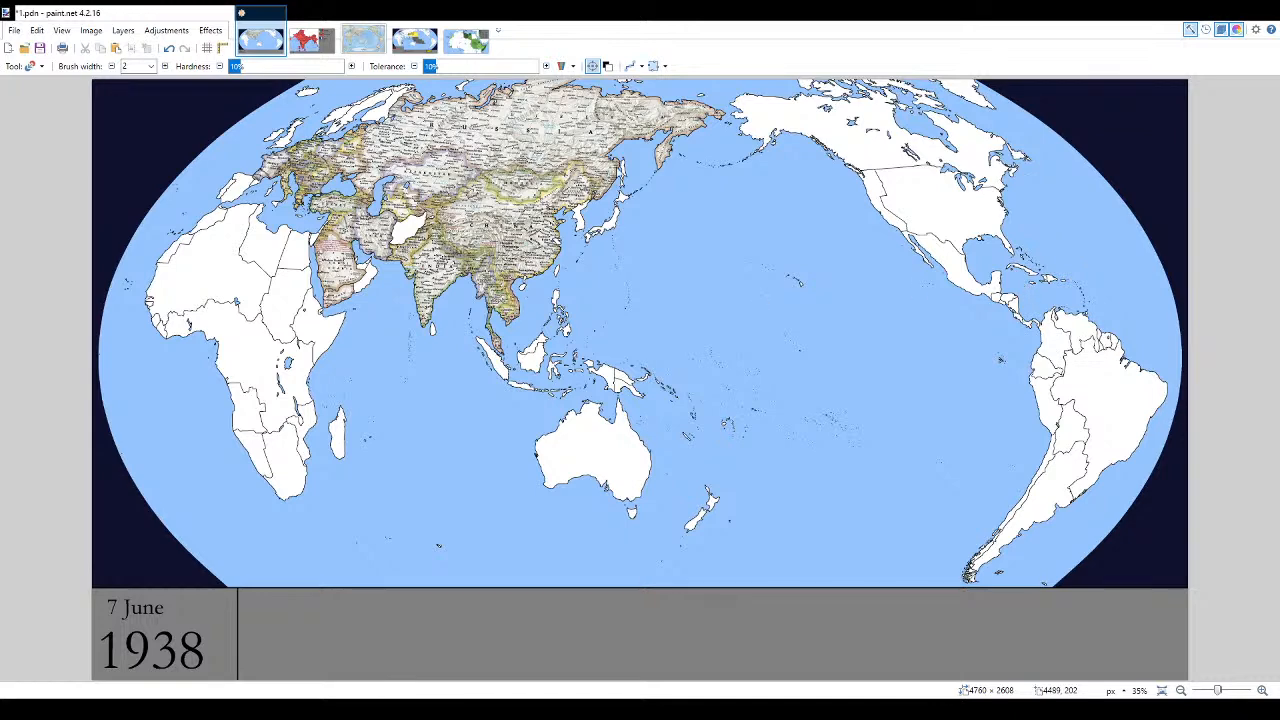
{"action": "scroll", "coordinate": [560, 227], "scroll_direction": "up", "scroll_amount": 3}
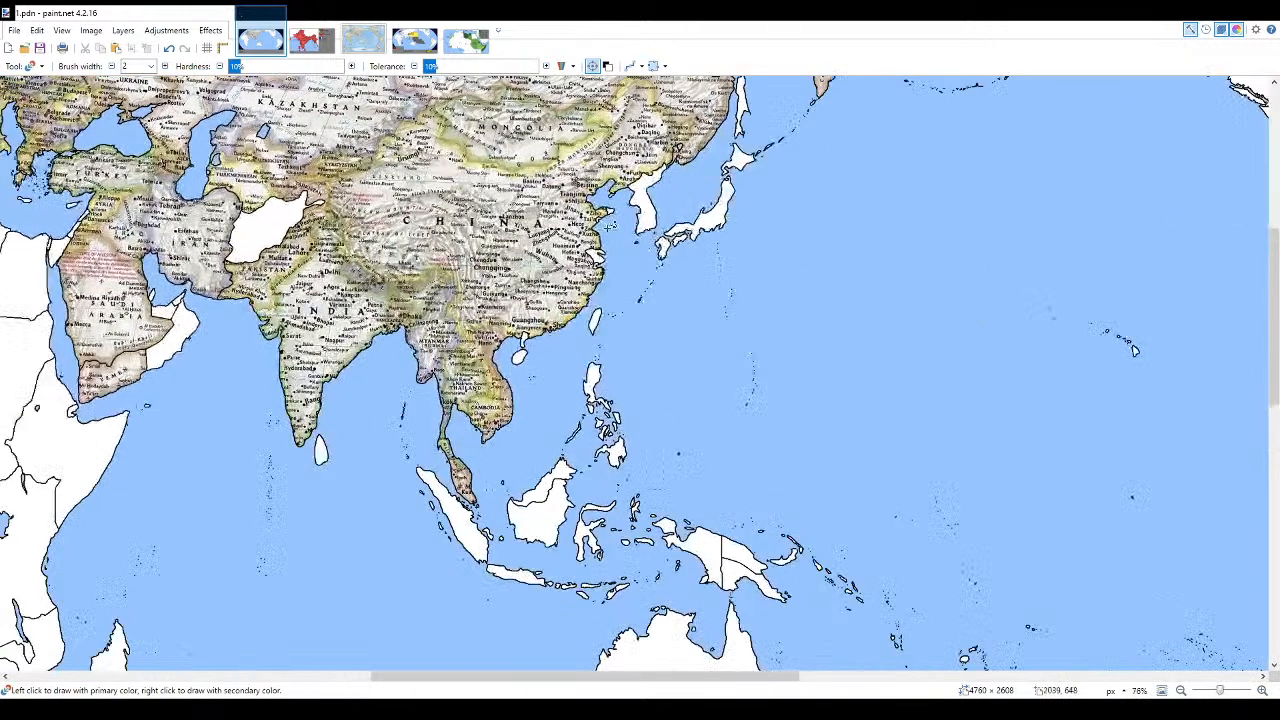
{"action": "left_click_drag", "start_coordinate": [722, 257], "coordinate": [656, 279]}
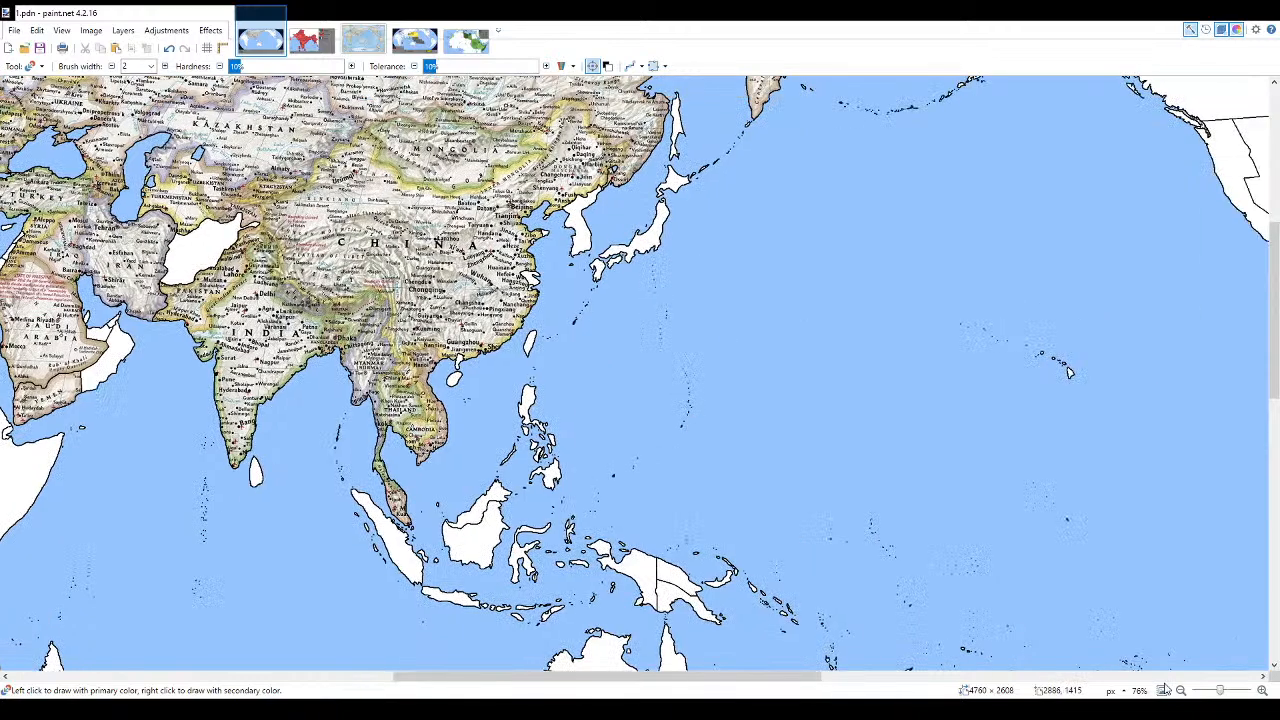
{"action": "left_click", "coordinate": [1162, 690]}
{"action": "left_click", "coordinate": [466, 40]}
{"action": "left_click", "coordinate": [414, 40]}
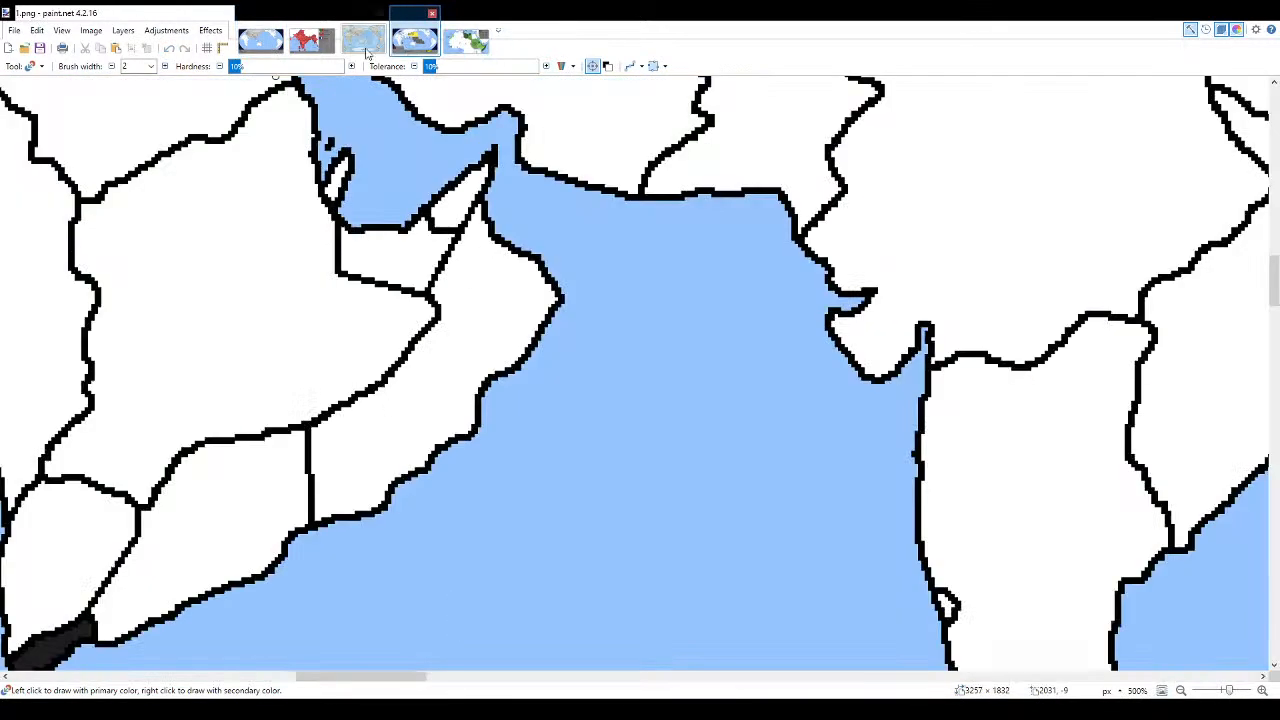
- Switch to the 1914 British Raj map and examine its provinces, princely states and Portuguese enclaves from Bombay to Punjab
{"action": "left_click", "coordinate": [312, 40]}
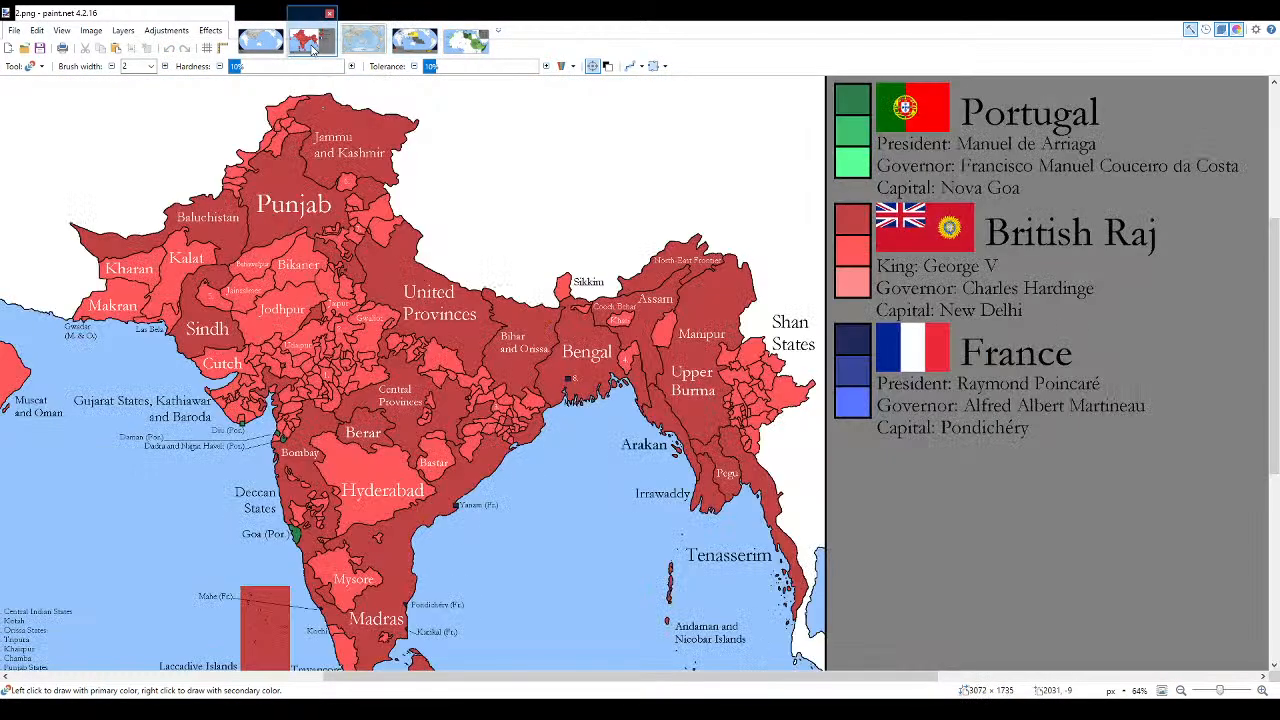
{"action": "left_click", "coordinate": [1162, 690]}
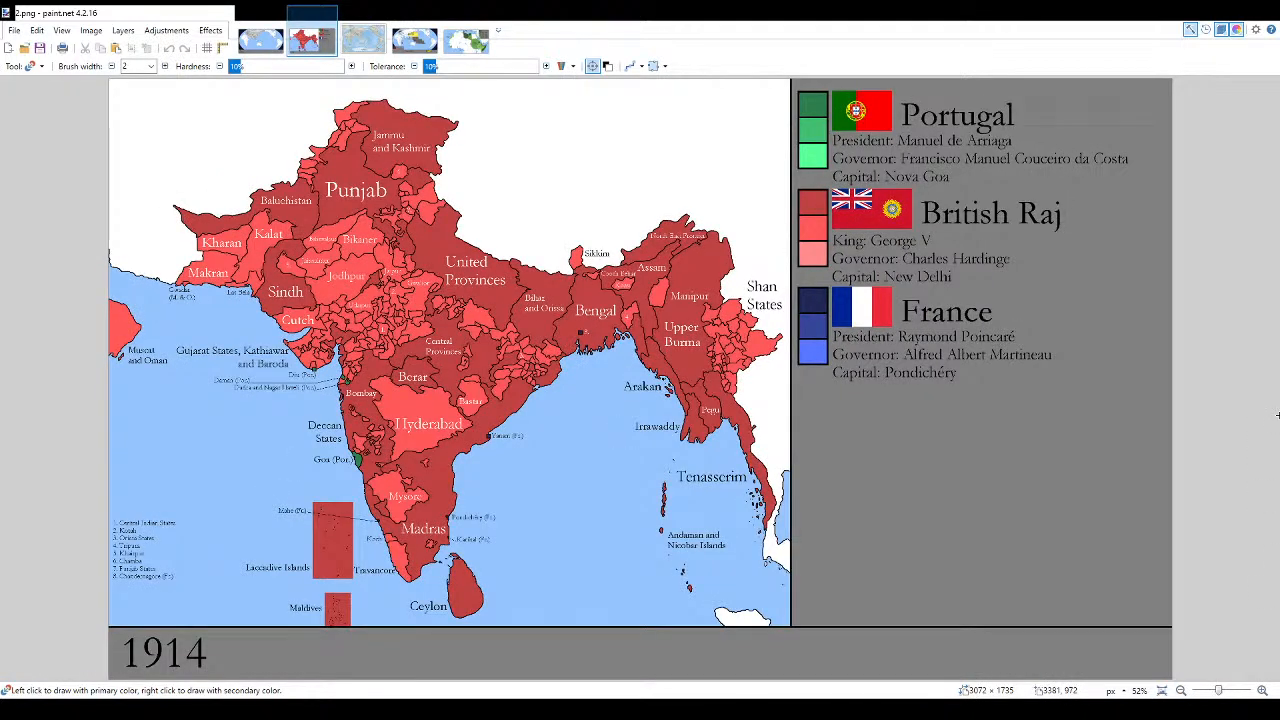
{"action": "scroll", "coordinate": [320, 366], "scroll_direction": "up", "scroll_amount": 8}
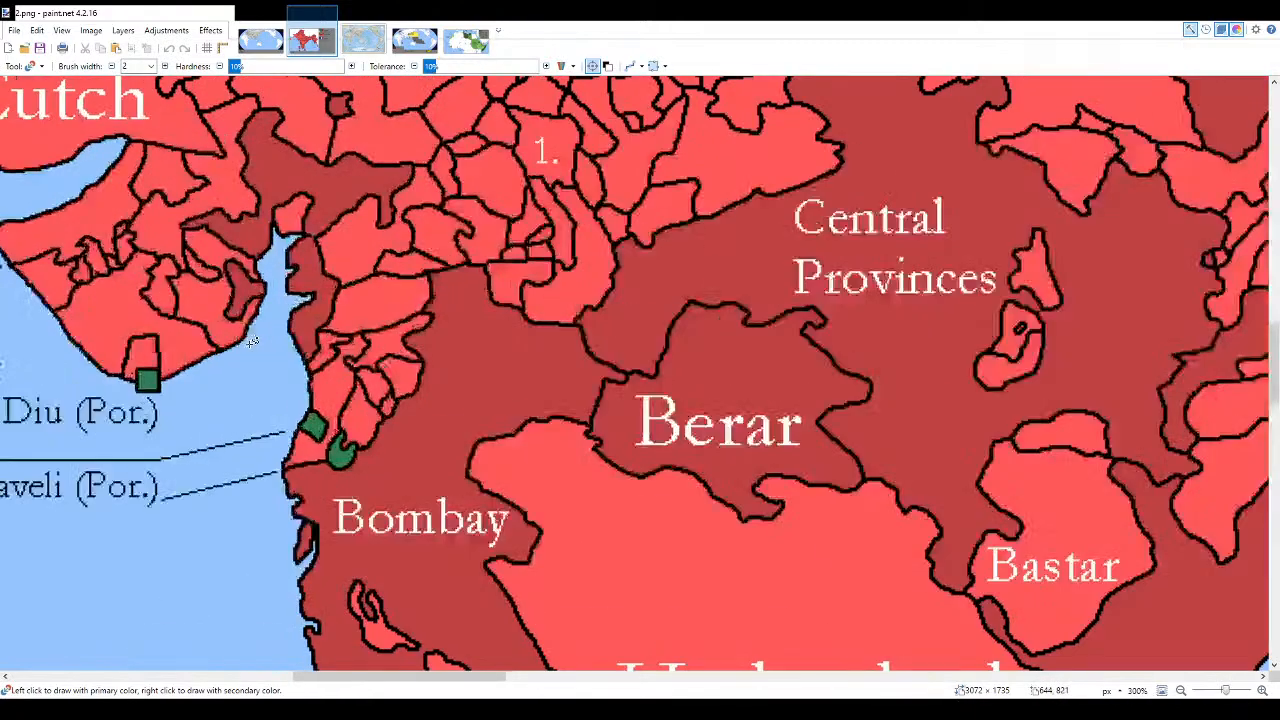
{"action": "scroll", "coordinate": [455, 455], "scroll_direction": "down", "scroll_amount": 3}
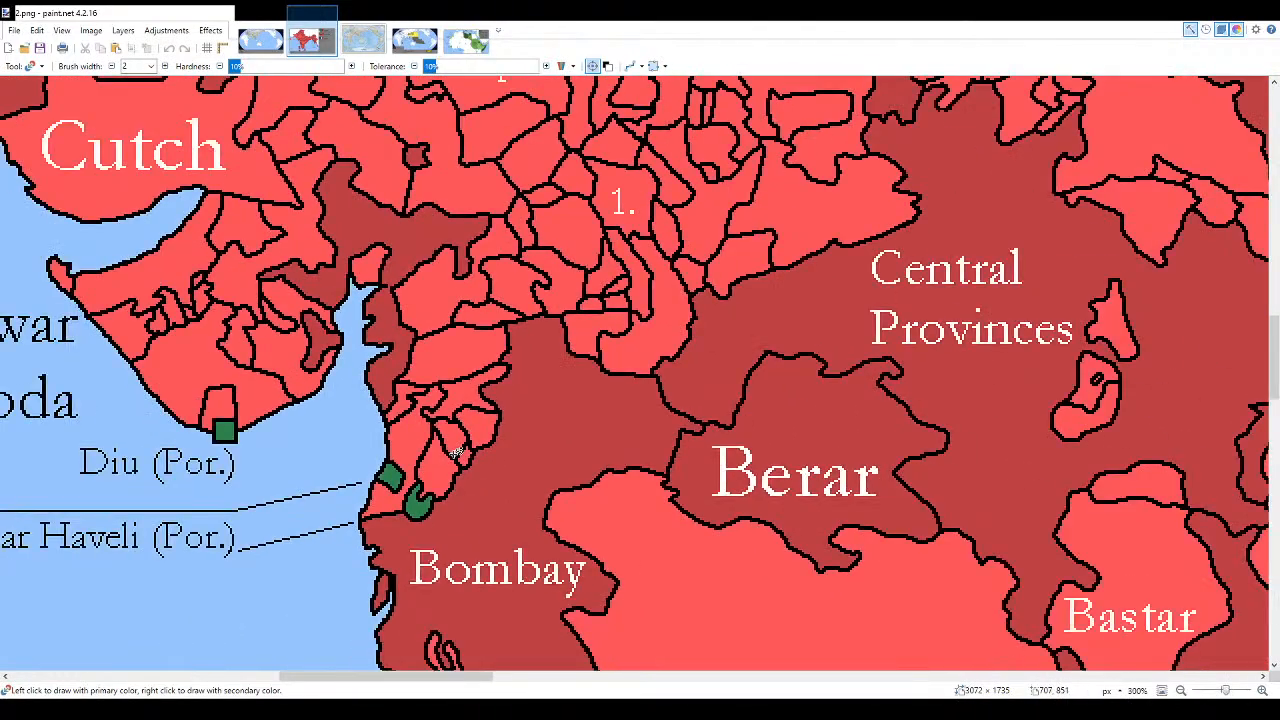
{"action": "scroll", "coordinate": [455, 455], "scroll_direction": "down", "scroll_amount": 4}
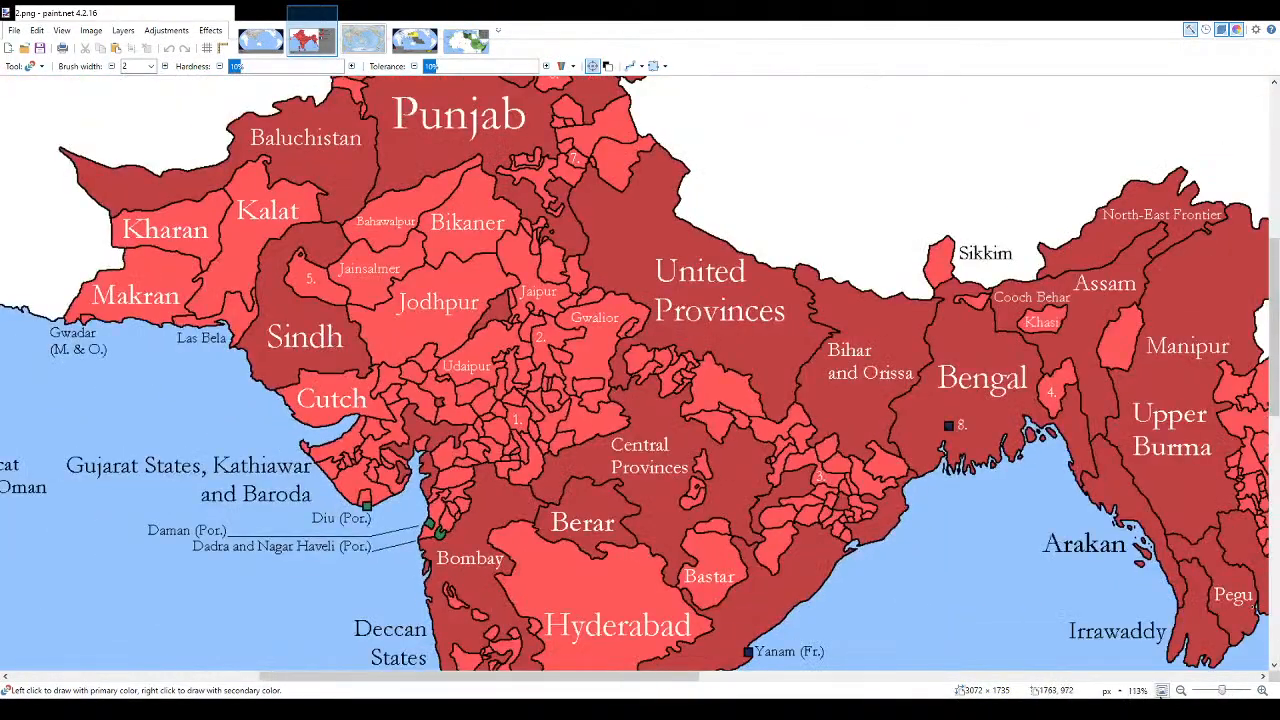
{"action": "left_click", "coordinate": [1161, 690]}
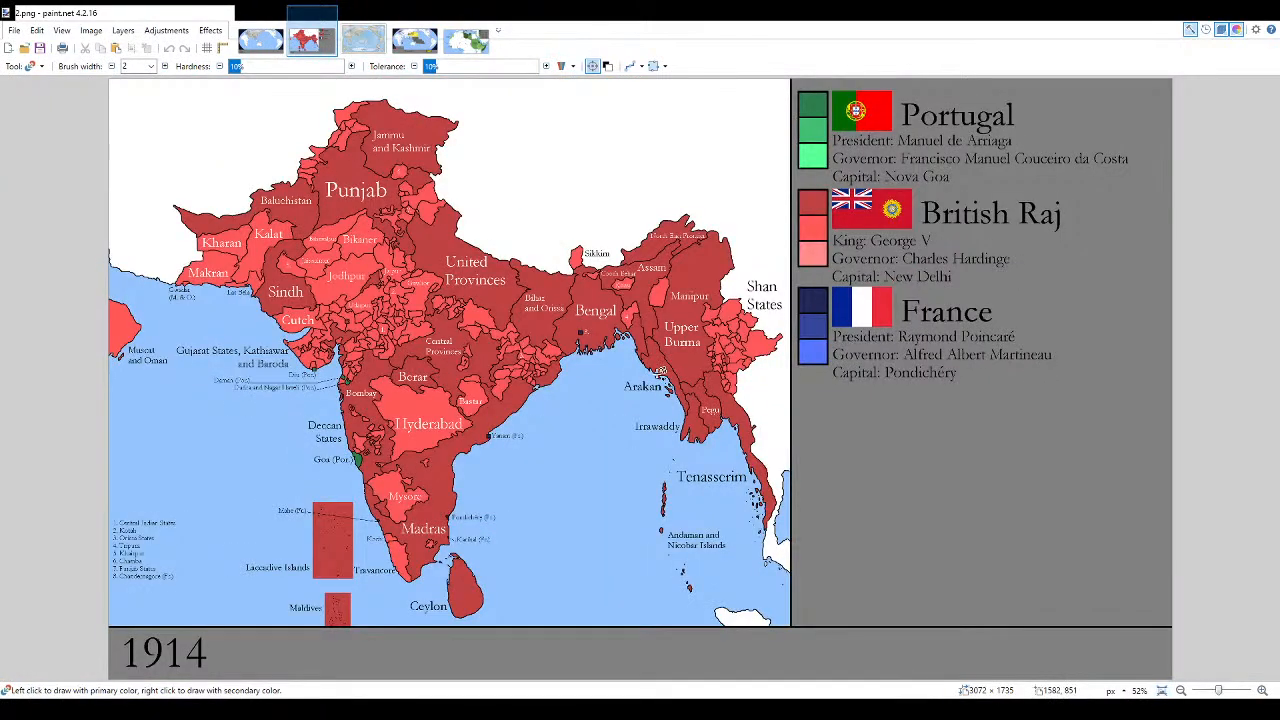
{"action": "scroll", "coordinate": [308, 318], "scroll_direction": "up", "scroll_amount": 5}
{"action": "scroll", "coordinate": [290, 371], "scroll_direction": "up", "scroll_amount": 4}
{"action": "scroll", "coordinate": [793, 496], "scroll_direction": "down", "scroll_amount": 5}
{"action": "scroll", "coordinate": [644, 488], "scroll_direction": "up", "scroll_amount": 3}
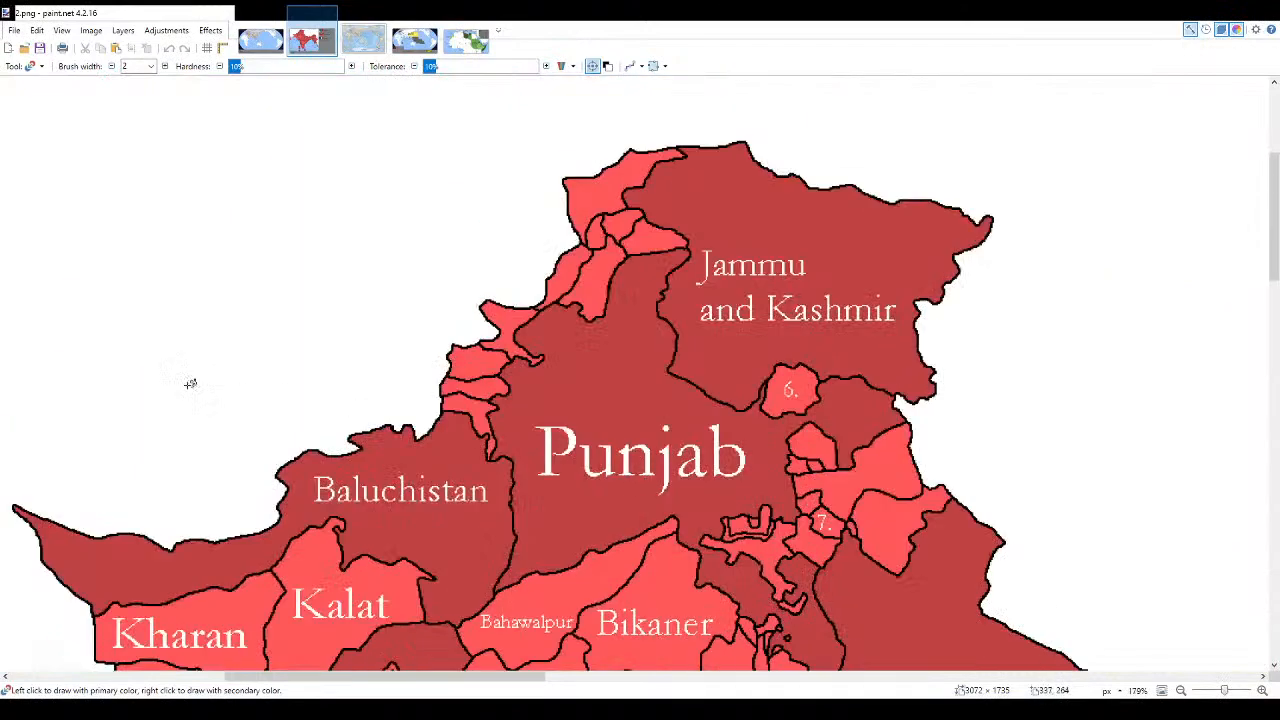
{"action": "scroll", "coordinate": [232, 388], "scroll_direction": "down", "scroll_amount": 4}
{"action": "left_click", "coordinate": [1161, 690]}
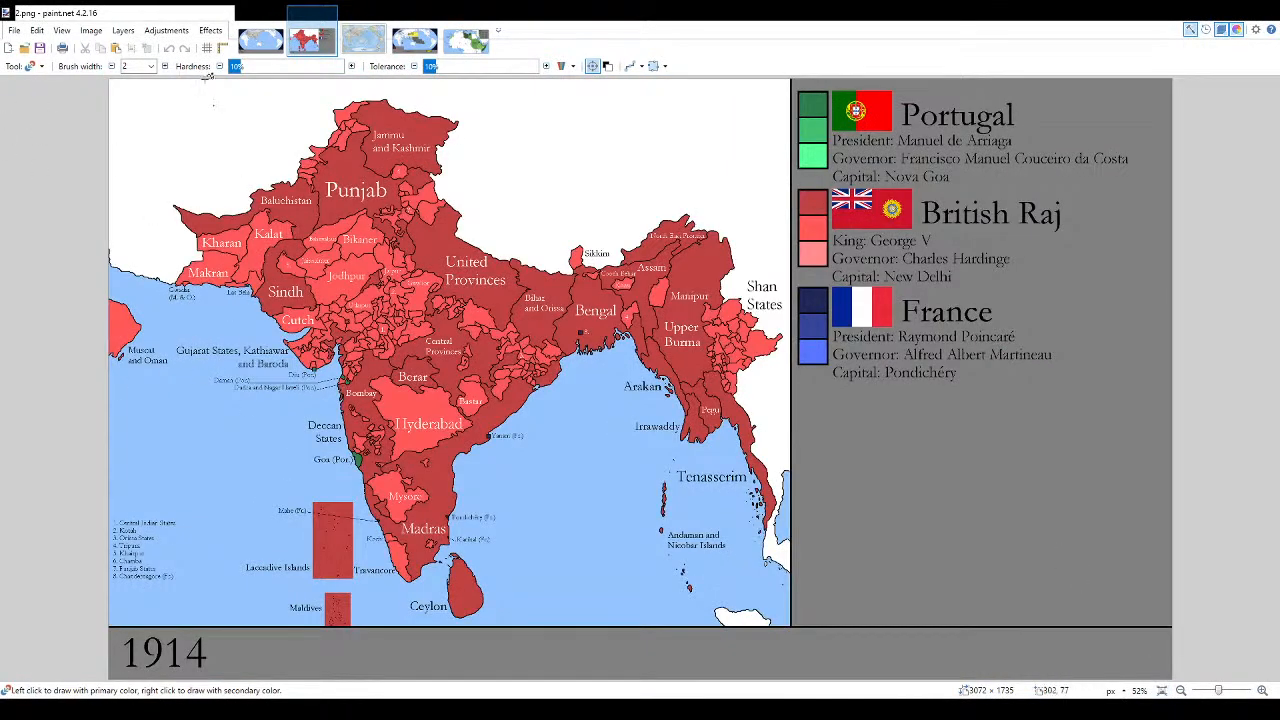
- Return to the 1938 world map, then open Second Soviet Union.png and examine its flag up close
{"action": "left_click", "coordinate": [262, 38]}
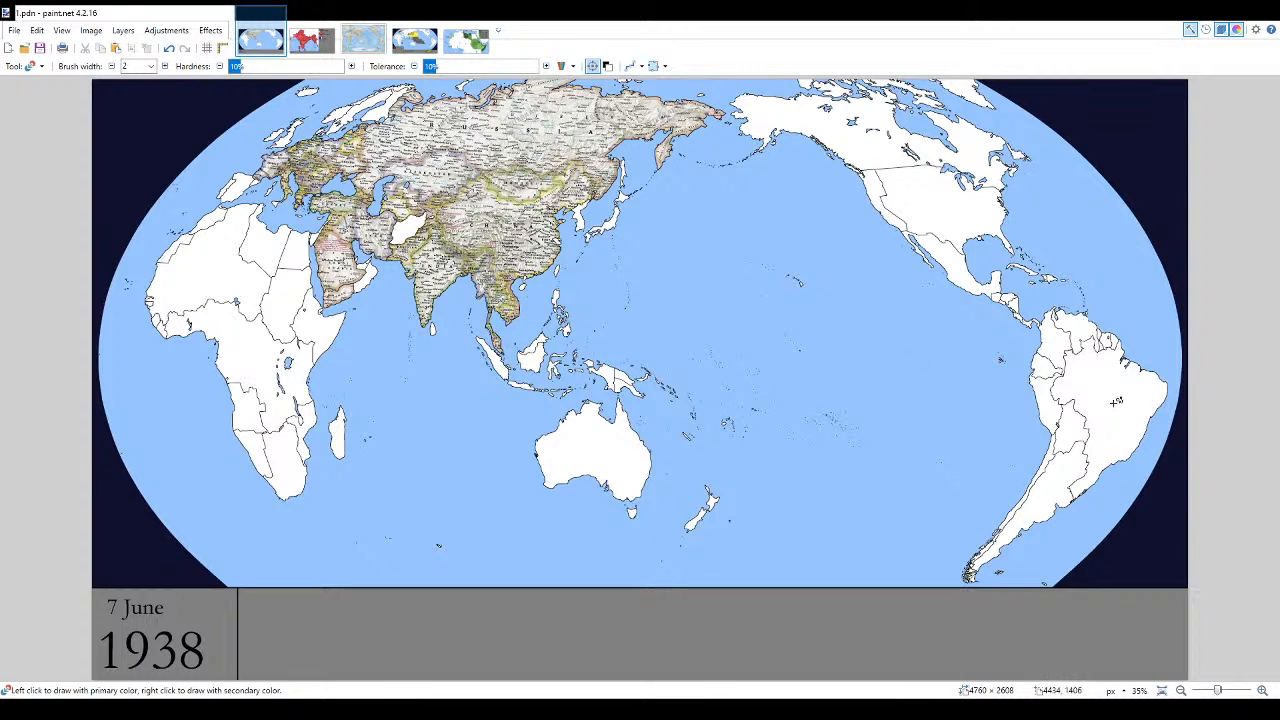
{"action": "scroll", "coordinate": [1185, 509], "scroll_direction": "up", "scroll_amount": 3}
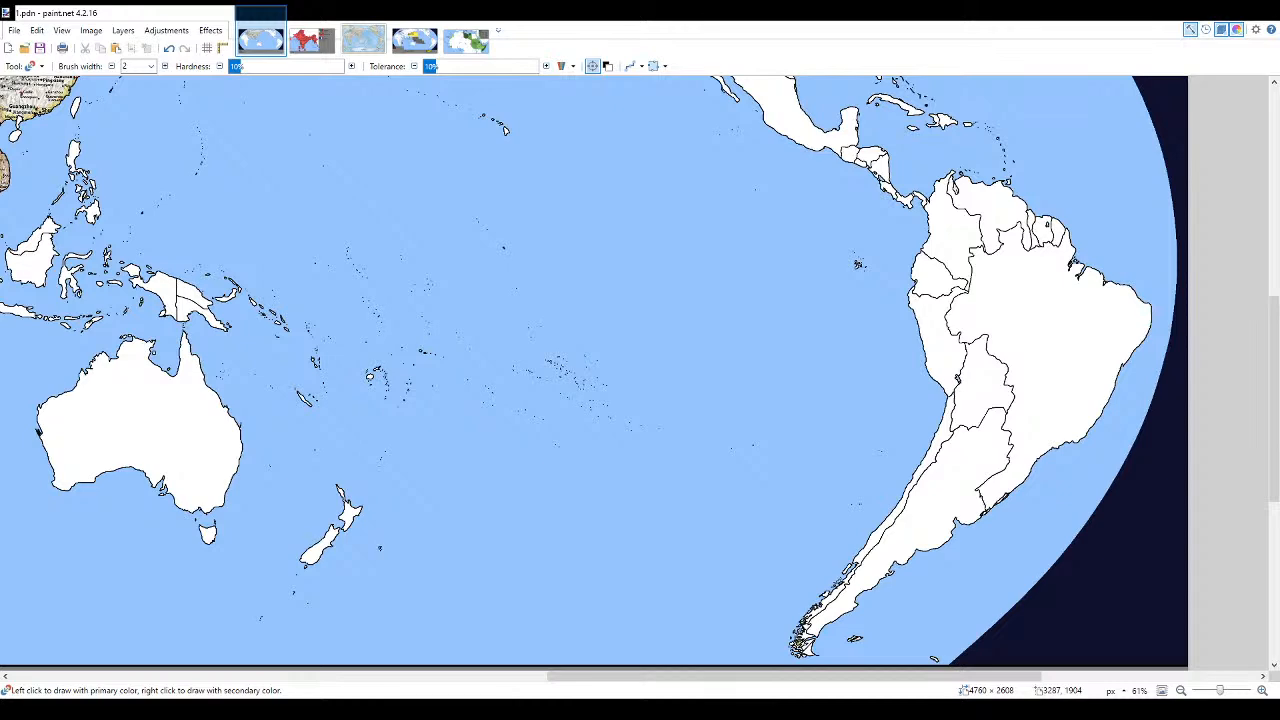
{"action": "double_click", "coordinate": [619, 355]}
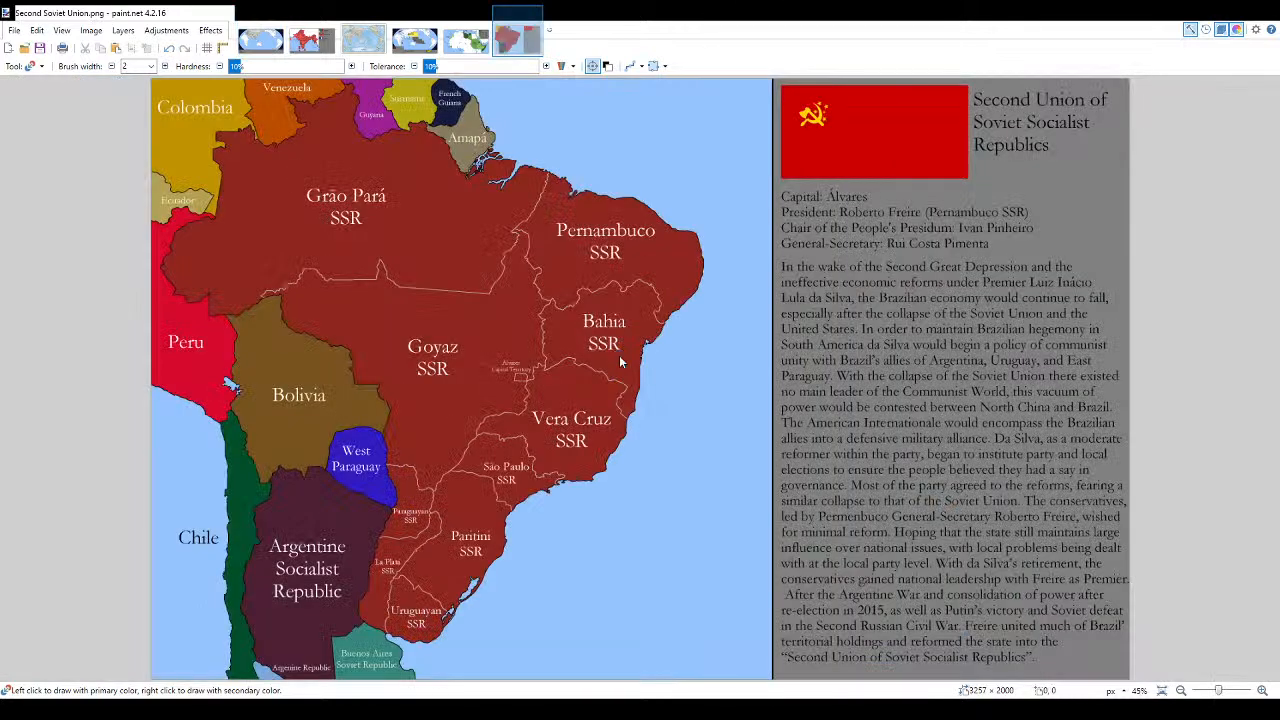
{"action": "scroll", "coordinate": [862, 106], "scroll_direction": "up", "scroll_amount": 9}
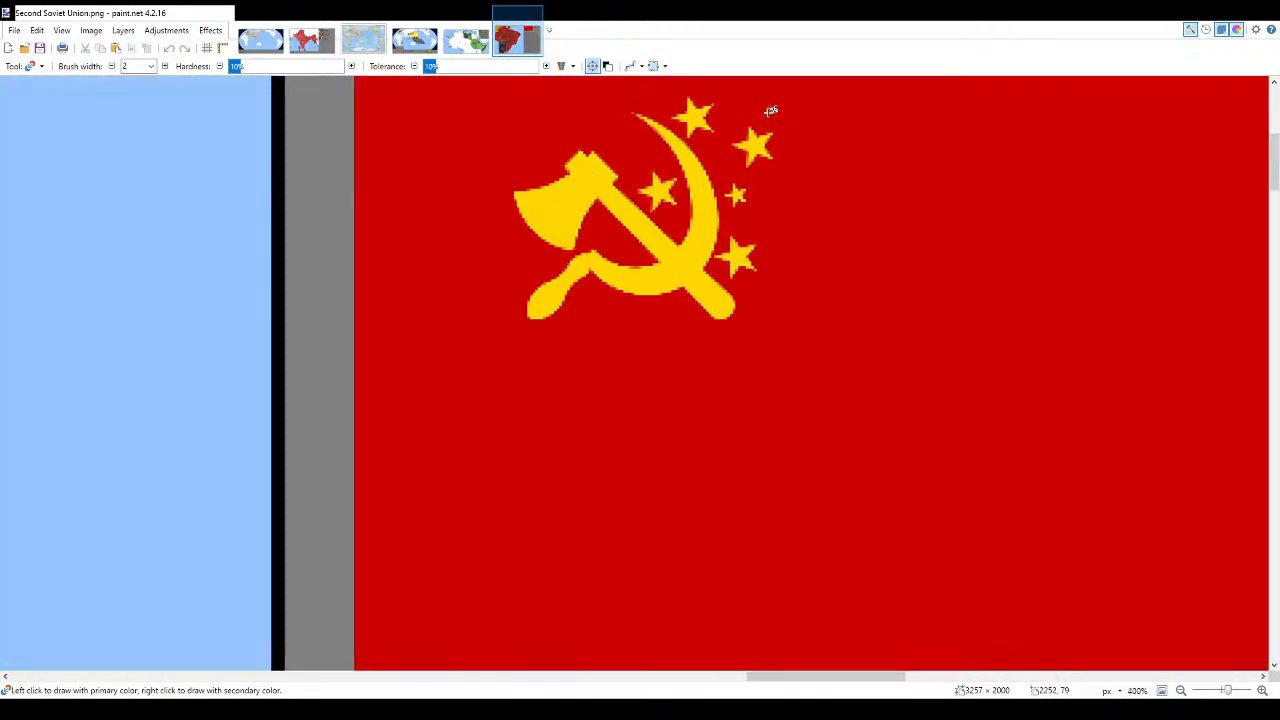
- Examine the Second Soviet Union flag and the whole map of the Brazilian republics, then close that image
{"action": "scroll", "coordinate": [774, 108], "scroll_direction": "up", "scroll_amount": 1}
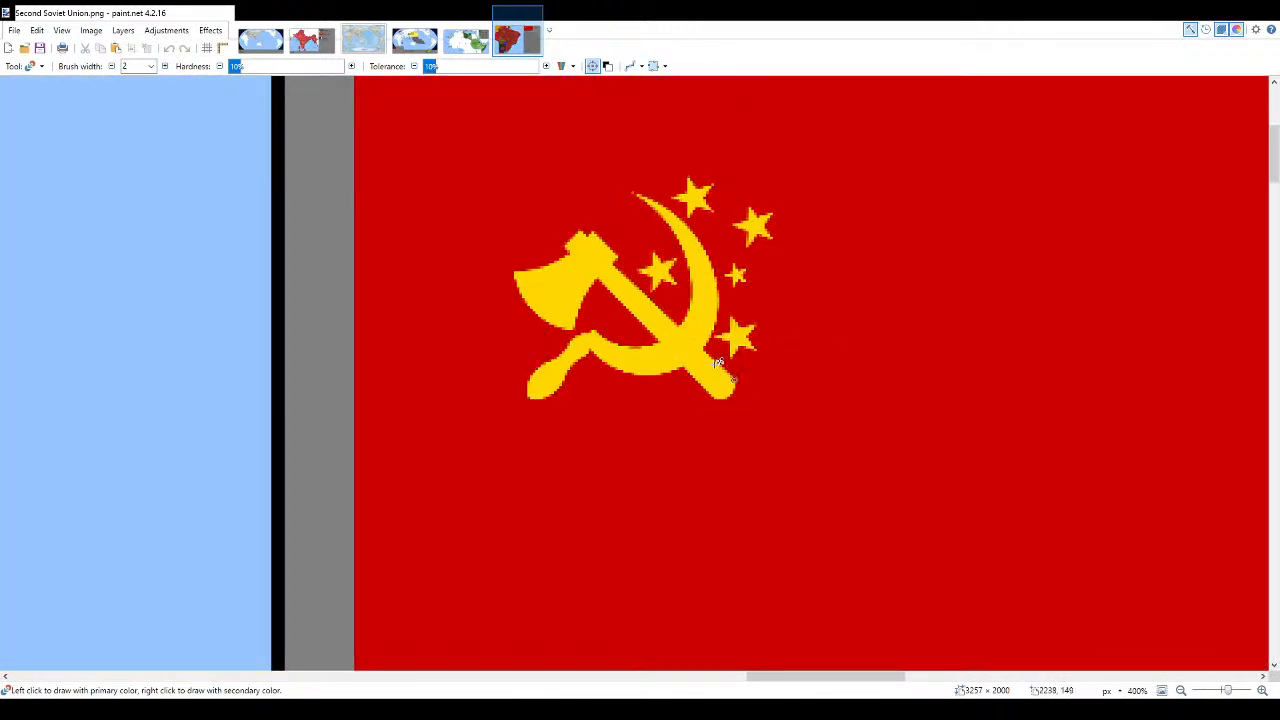
{"action": "scroll", "coordinate": [633, 315], "scroll_direction": "down", "scroll_amount": 3}
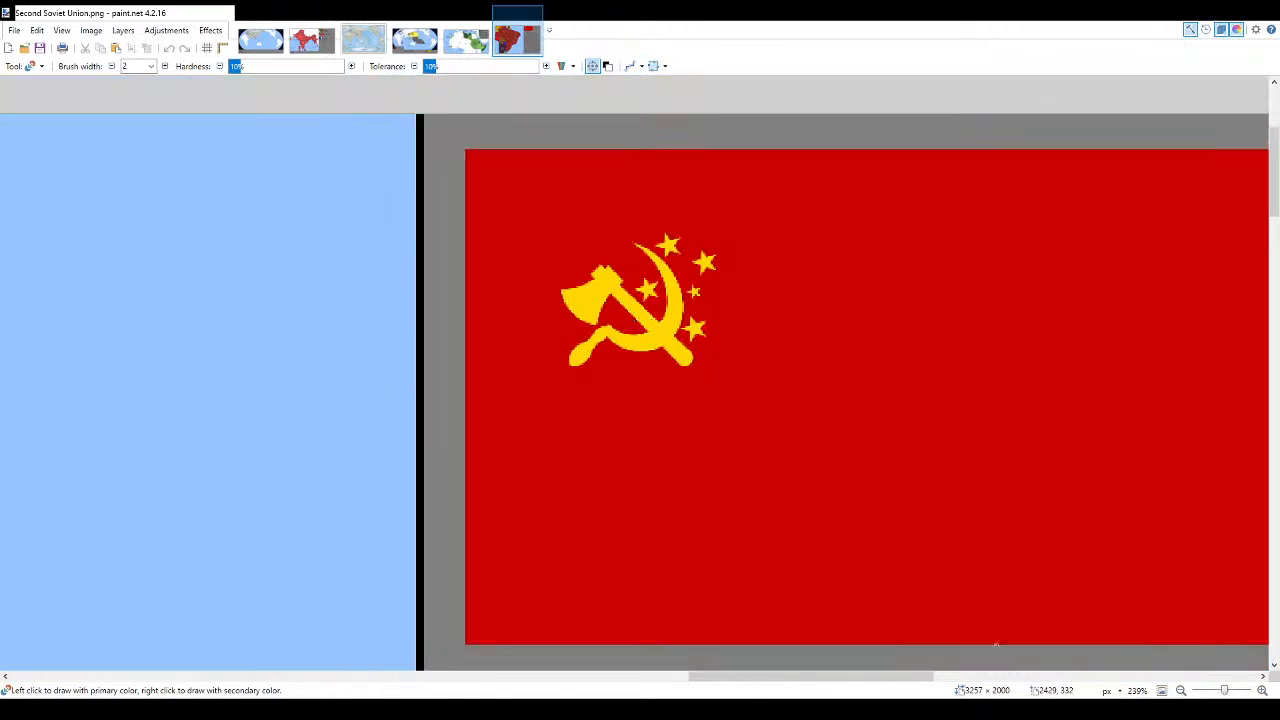
{"action": "key", "text": "ctrl+b"}
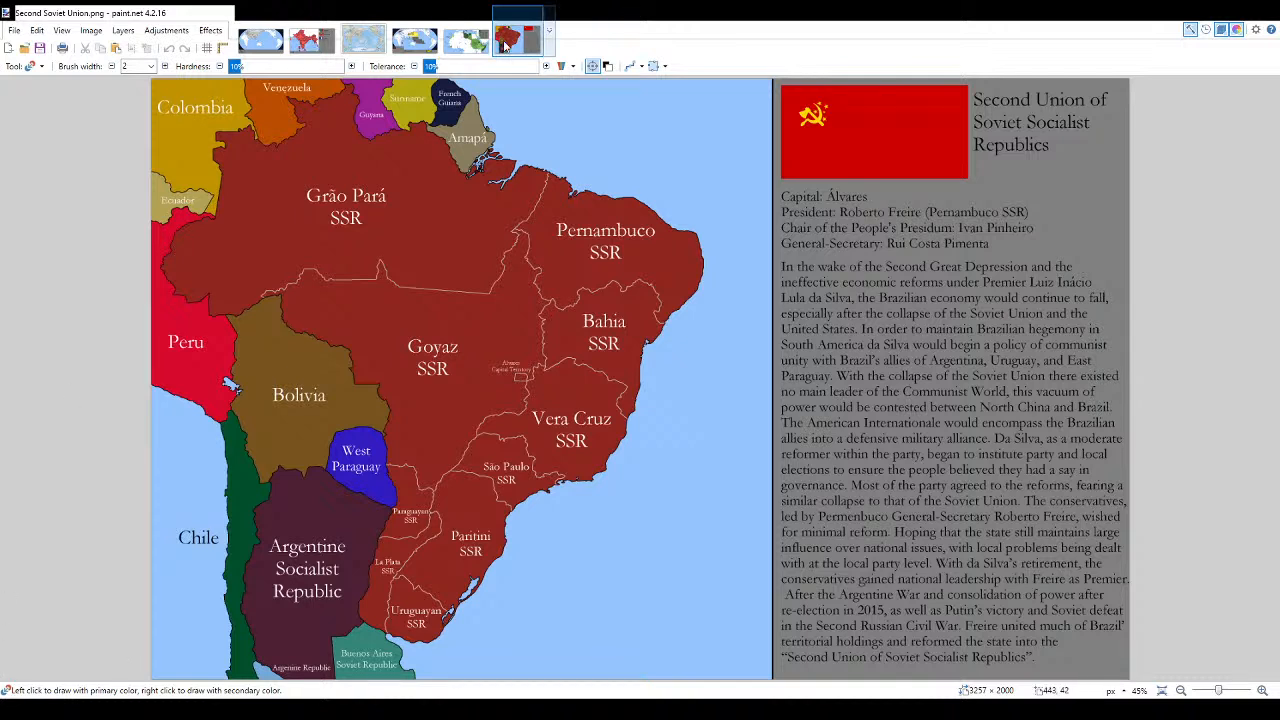
{"action": "left_click", "coordinate": [264, 48]}
{"action": "left_click", "coordinate": [537, 14]}
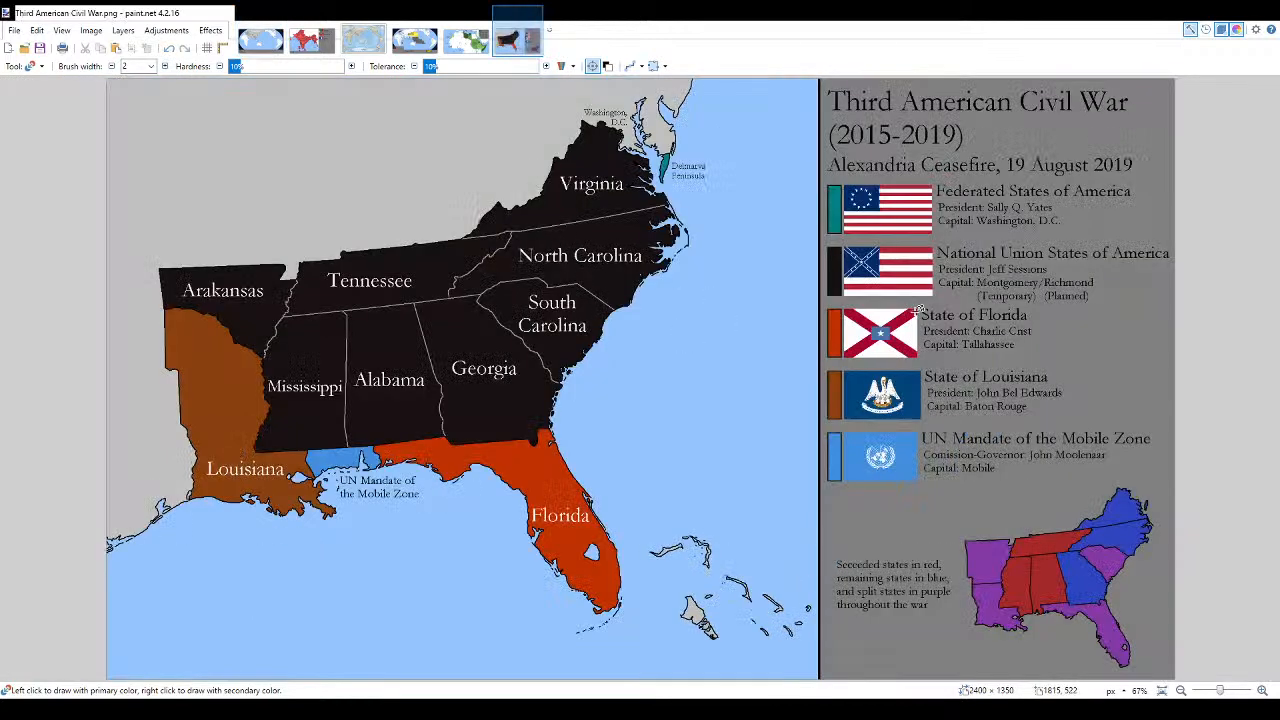
- Close the Third American Civil War map and return to the 1938 world map at full view
{"action": "left_click", "coordinate": [535, 16]}
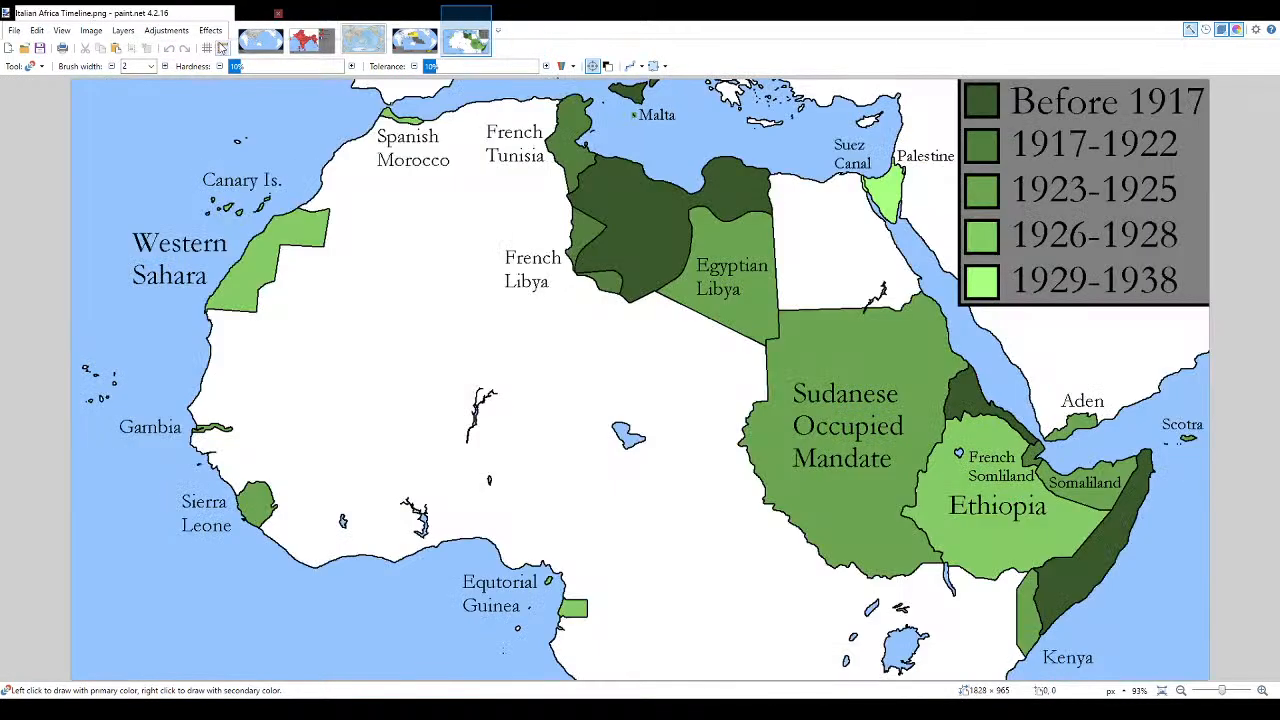
{"action": "left_click", "coordinate": [276, 16]}
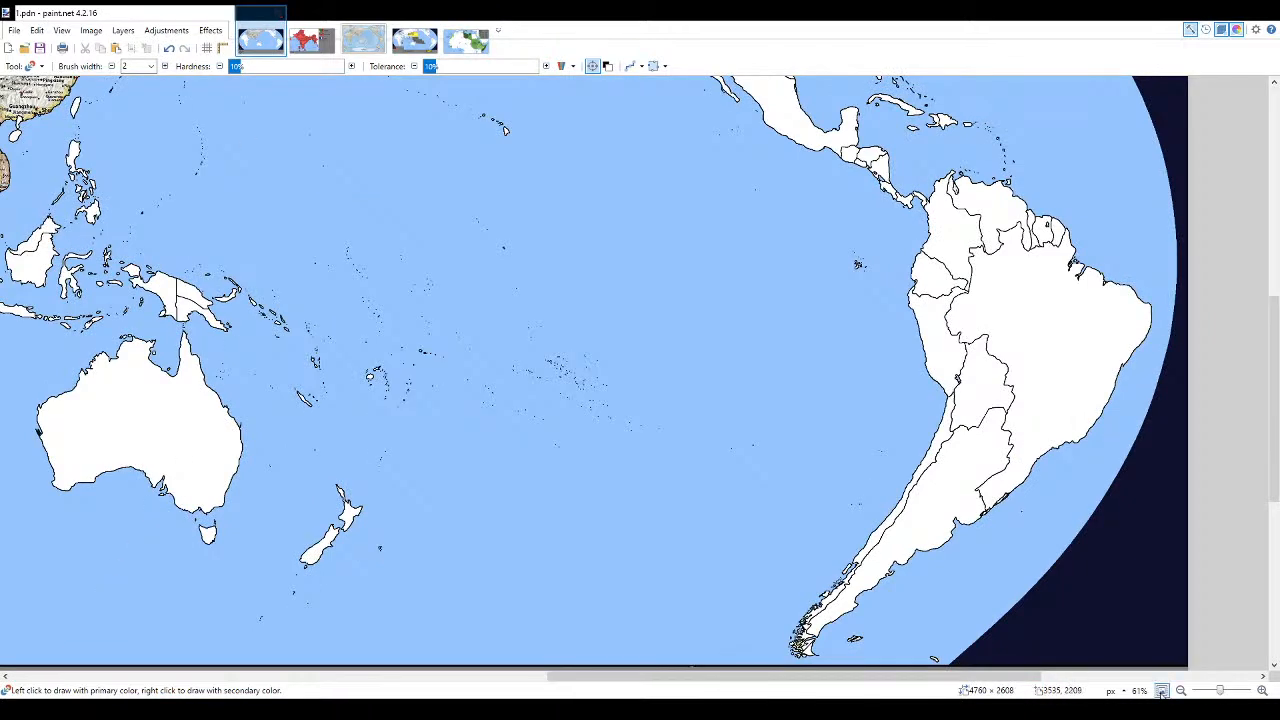
{"action": "key", "text": "ctrl+b"}
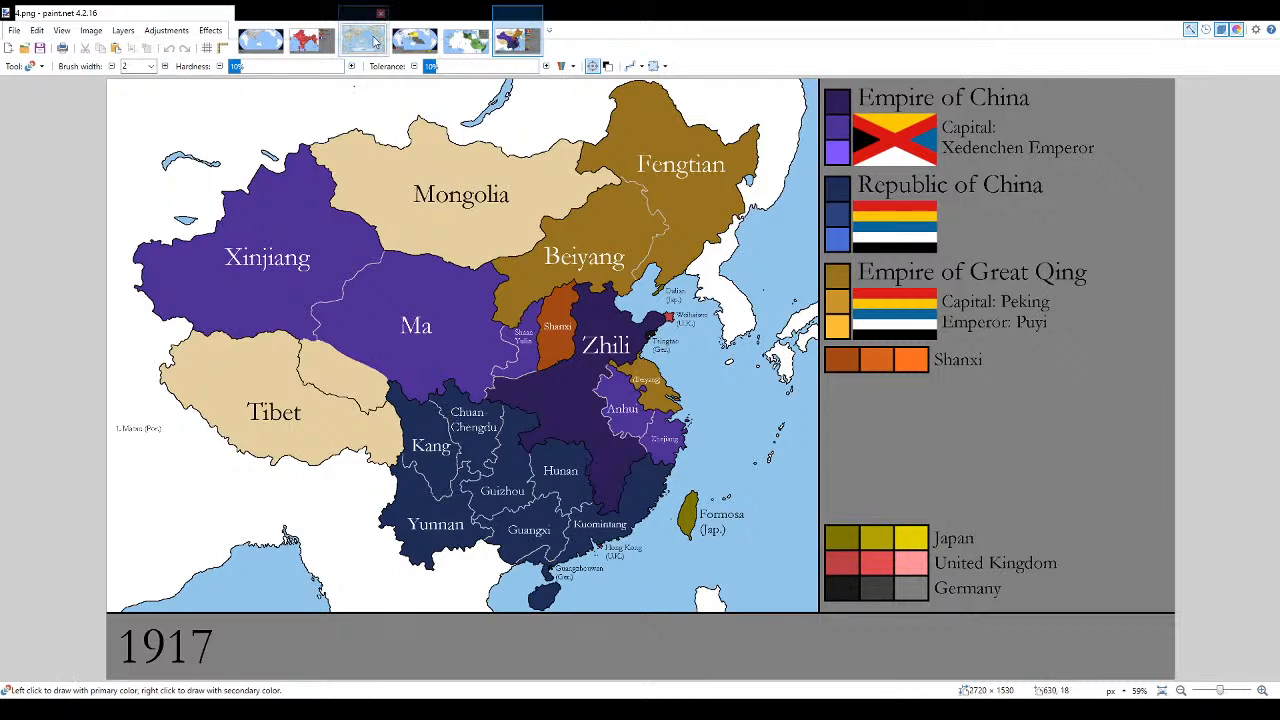
- Close 4.png and Italian Africa Timeline.png, and switch back to the 1938 world map
{"action": "left_click", "coordinate": [537, 17]}
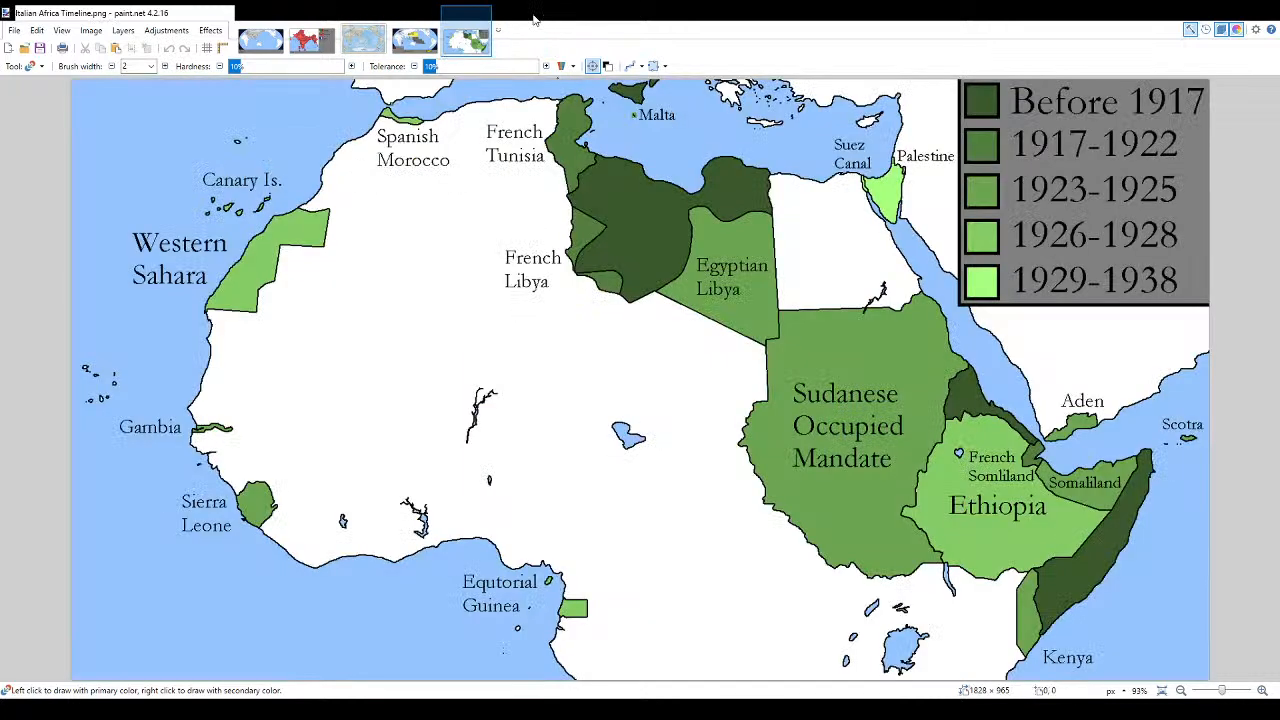
{"action": "left_click", "coordinate": [482, 16]}
{"action": "left_click", "coordinate": [273, 38]}
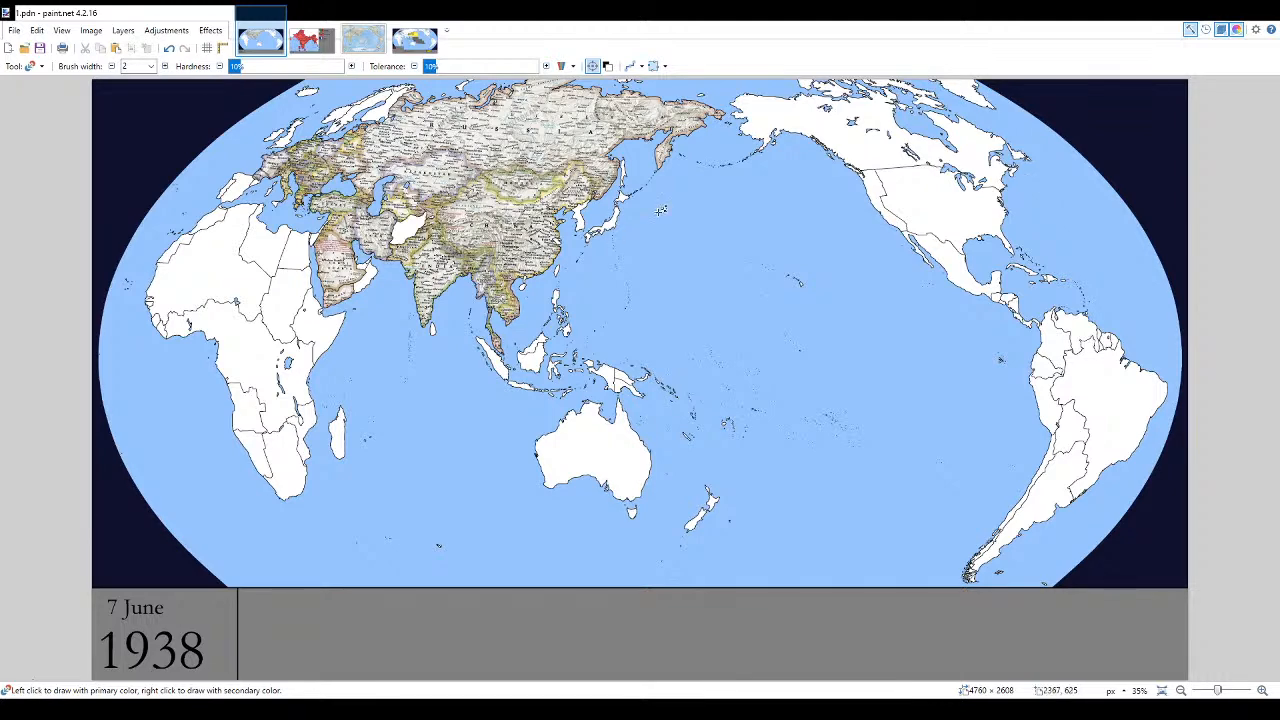
- Fill the lake in northwestern Venezuela and the small lake in Suriname with the sampled ocean blue
{"action": "scroll", "coordinate": [349, 192], "scroll_direction": "up", "scroll_amount": 2, "text": "ctrl"}
{"action": "scroll", "coordinate": [671, 393], "scroll_direction": "right", "scroll_amount": 10}
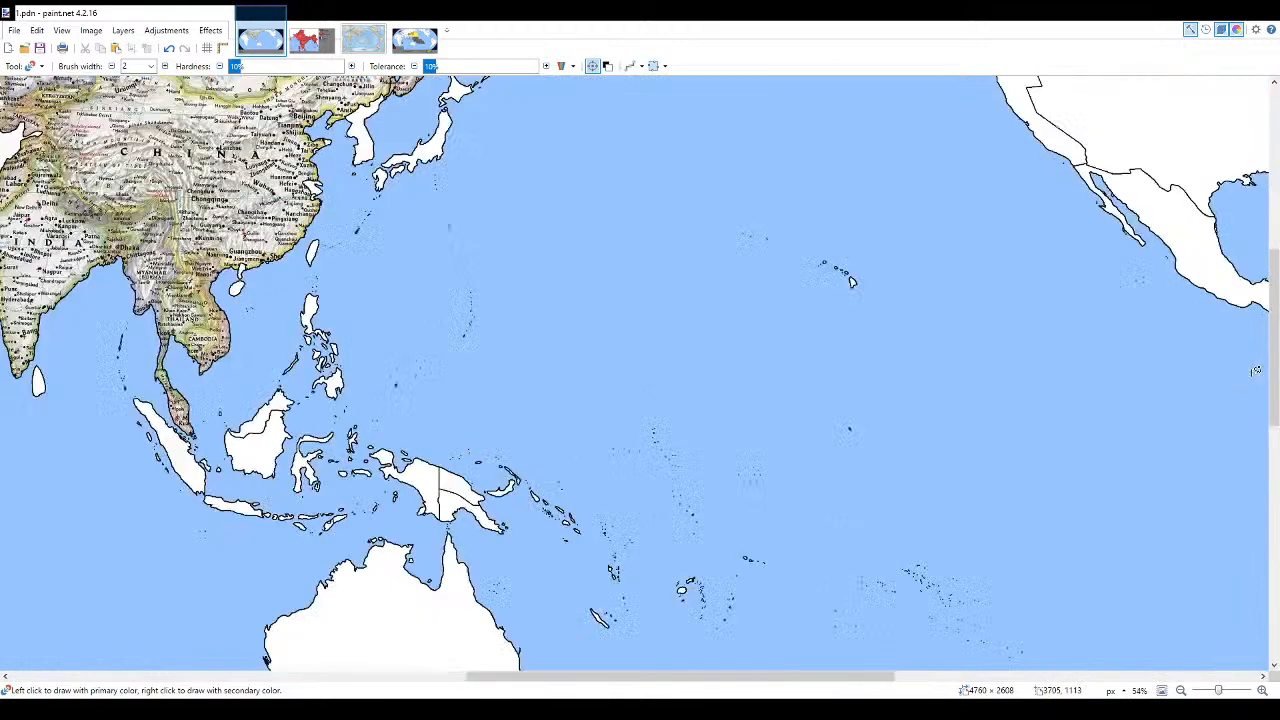
{"action": "scroll", "coordinate": [861, 342], "scroll_direction": "up", "scroll_amount": 6, "text": "ctrl"}
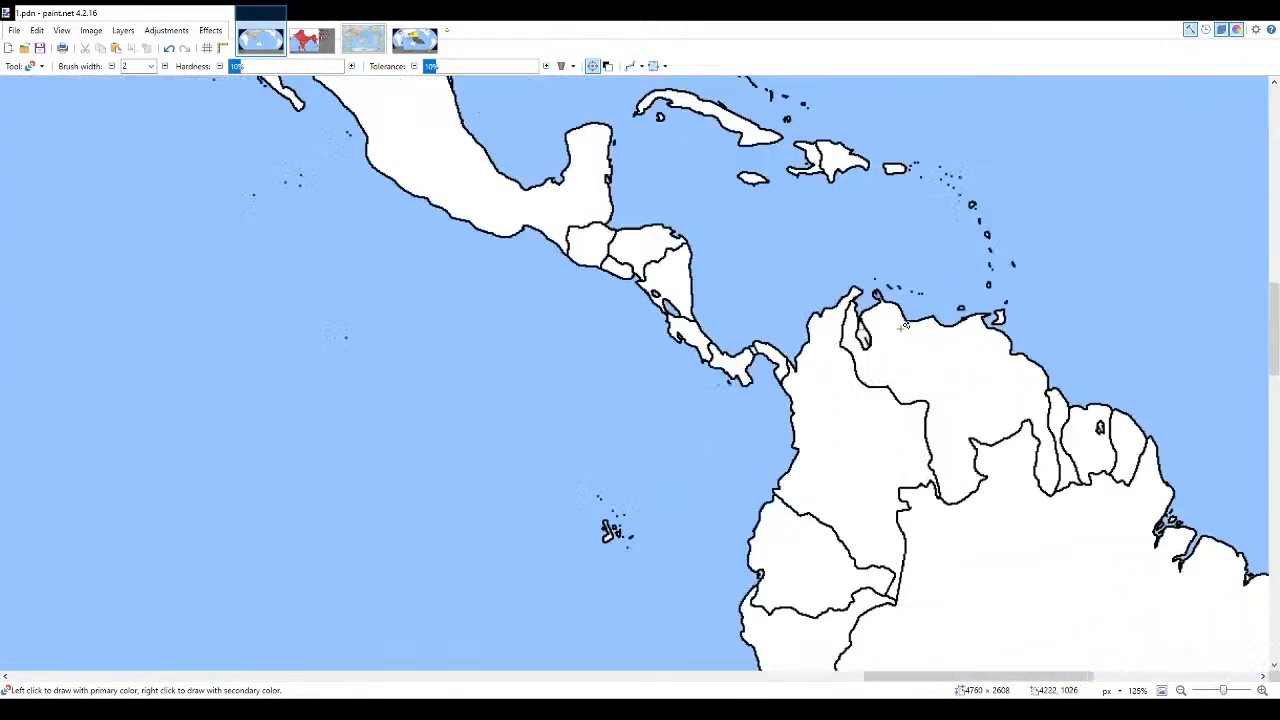
{"action": "left_click", "coordinate": [1097, 175]}
{"action": "left_click", "coordinate": [894, 241]}
{"action": "key", "text": "k"}
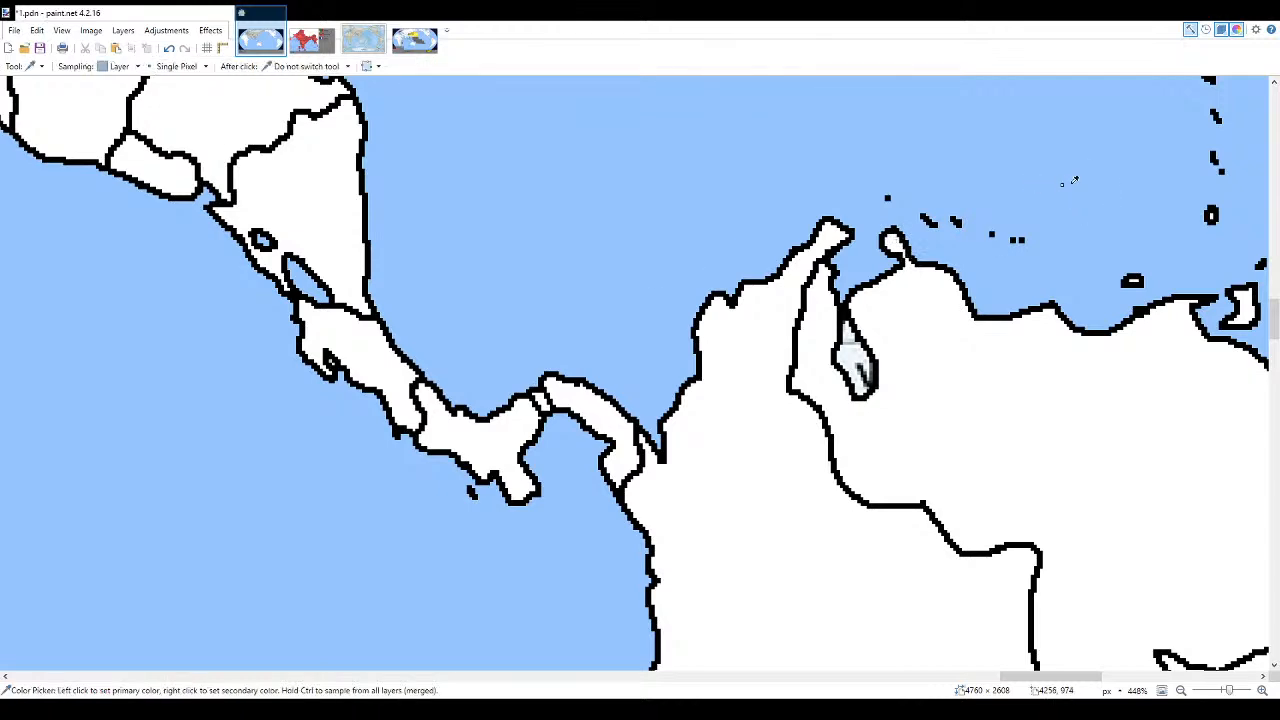
{"action": "left_click", "coordinate": [1066, 214]}
{"action": "left_click", "coordinate": [865, 368]}
{"action": "scroll", "coordinate": [872, 390], "scroll_direction": "down", "scroll_amount": 3, "text": "ctrl"}
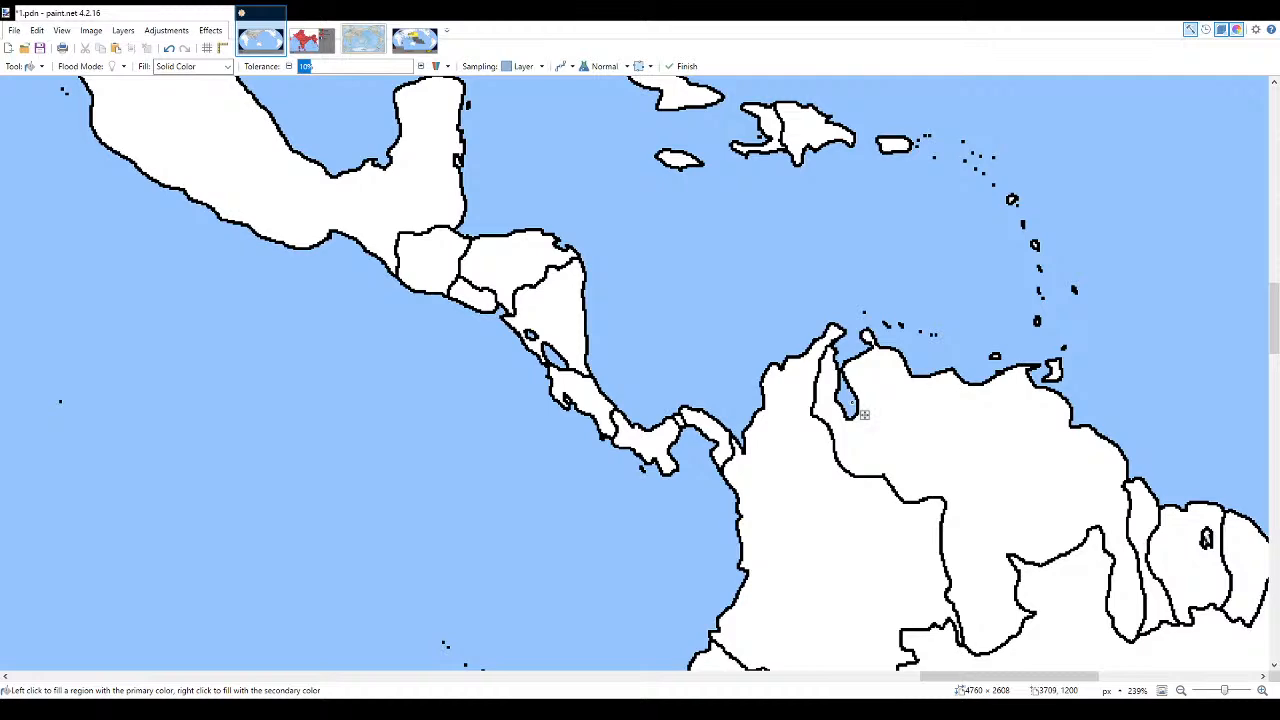
{"action": "left_click", "coordinate": [1207, 540]}
{"action": "key", "text": "b"}
{"action": "key", "text": "ctrl+b"}
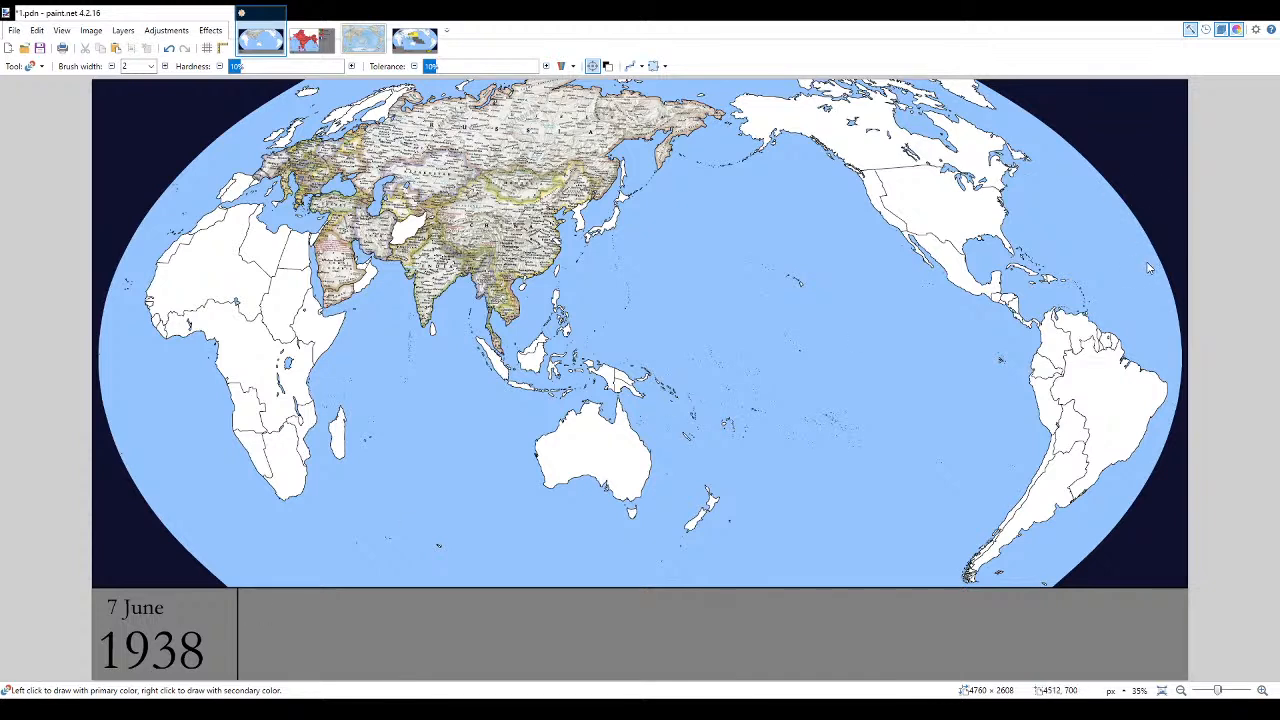
{"action": "mouse_move", "coordinate": [150, 112]}
{"action": "left_mouse_down"}
{"action": "mouse_move", "coordinate": [140, 168]}
{"action": "mouse_move", "coordinate": [148, 110]}
{"action": "left_mouse_up"}
{"action": "left_click", "coordinate": [155, 128]}
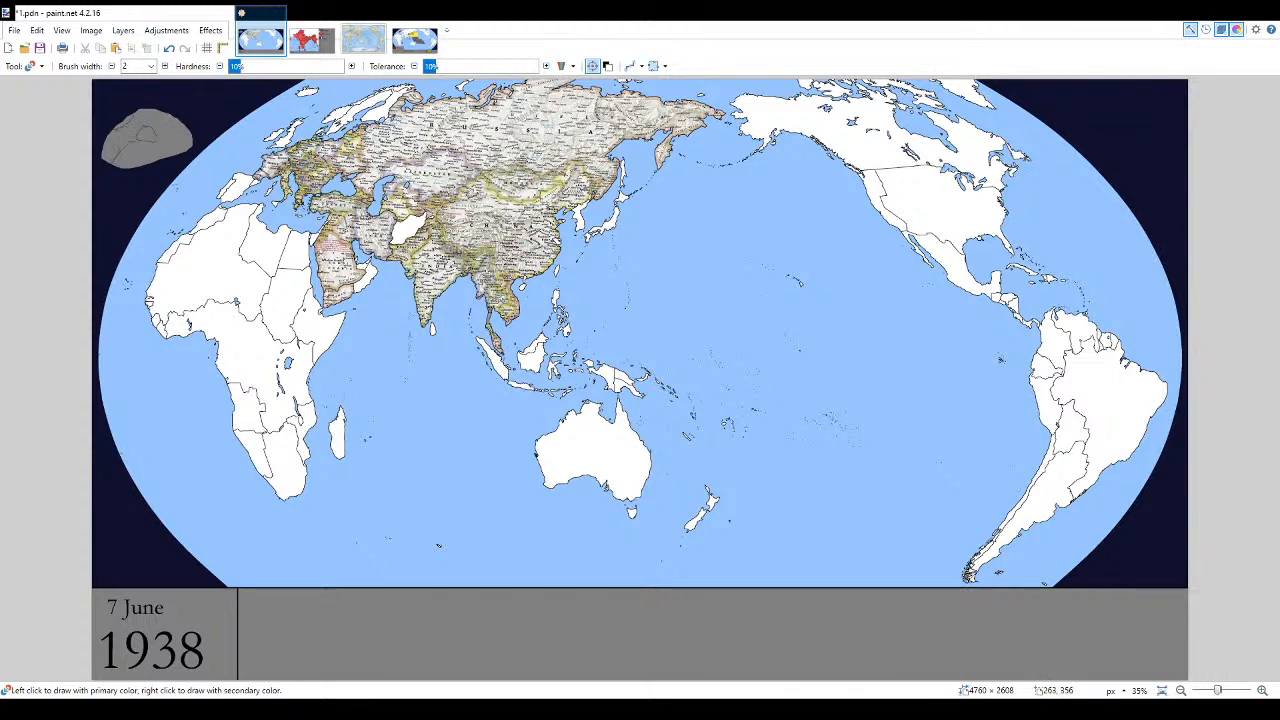
{"action": "key", "text": "f"}
{"action": "left_click", "coordinate": [138, 148]}
{"action": "key", "text": "ctrl+z"}
{"action": "left_click", "coordinate": [130, 162]}
{"action": "key", "text": "ctrl+z"}
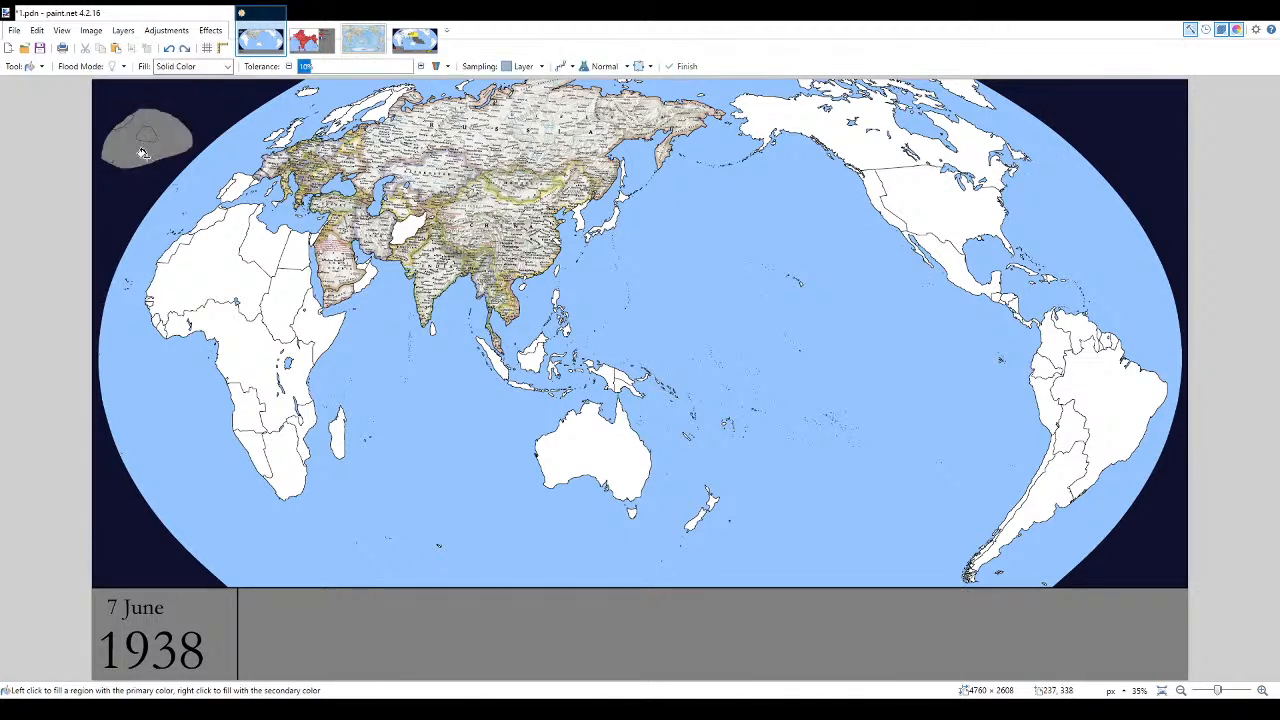
{"action": "left_click", "coordinate": [138, 131]}
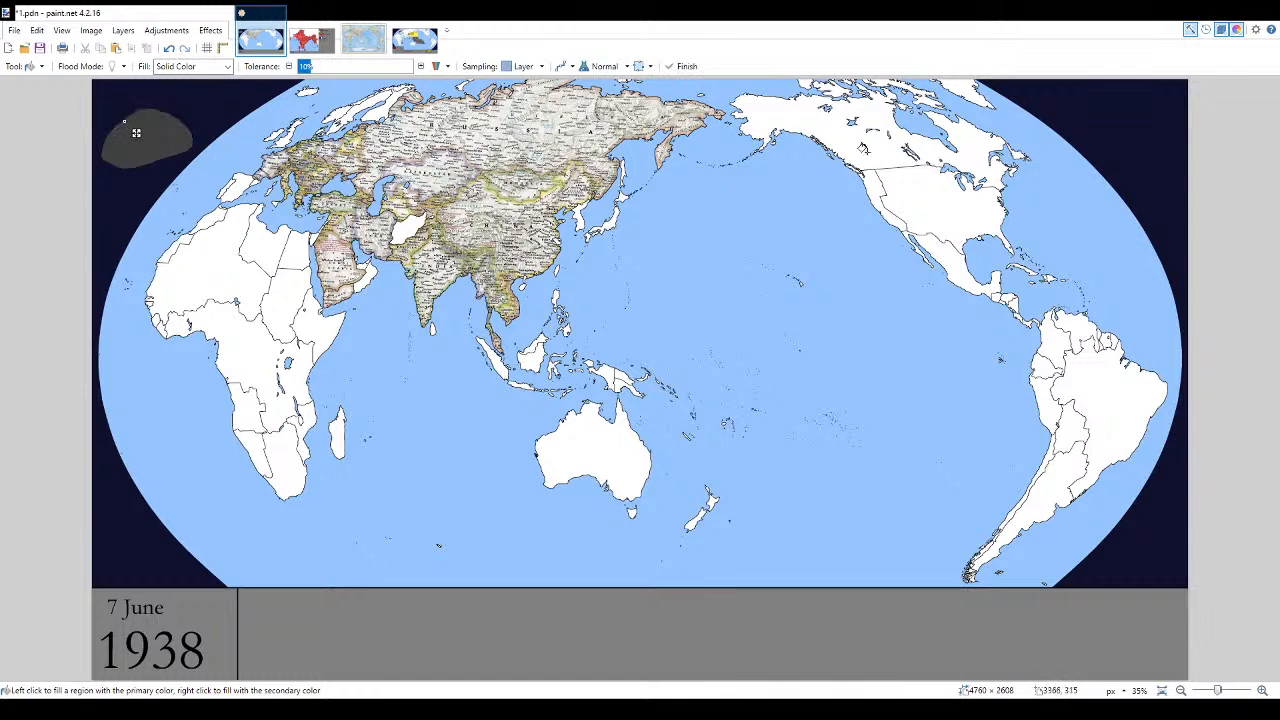
{"action": "key", "text": "b"}
{"action": "key", "text": "ctrl+z"}
{"action": "key", "text": "ctrl+z"}
{"action": "key", "text": "ctrl+z"}
{"action": "key", "text": "ctrl+z"}
{"action": "key", "text": "ctrl+z"}
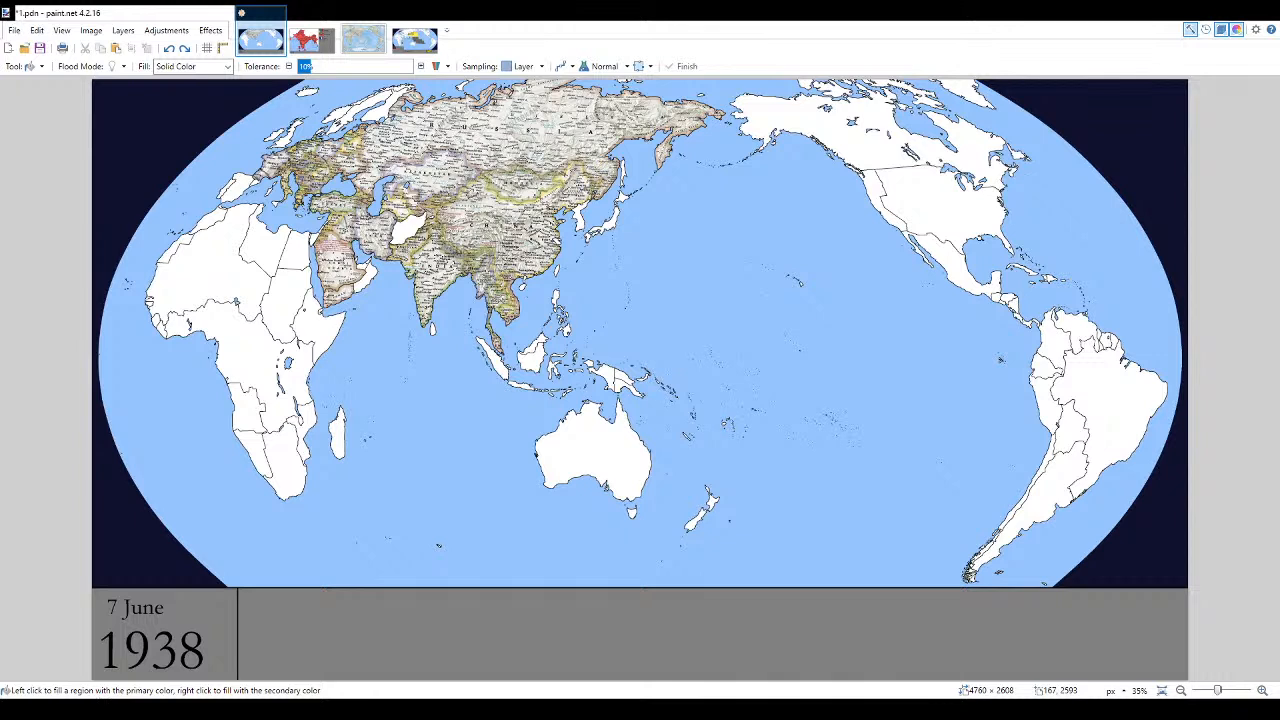